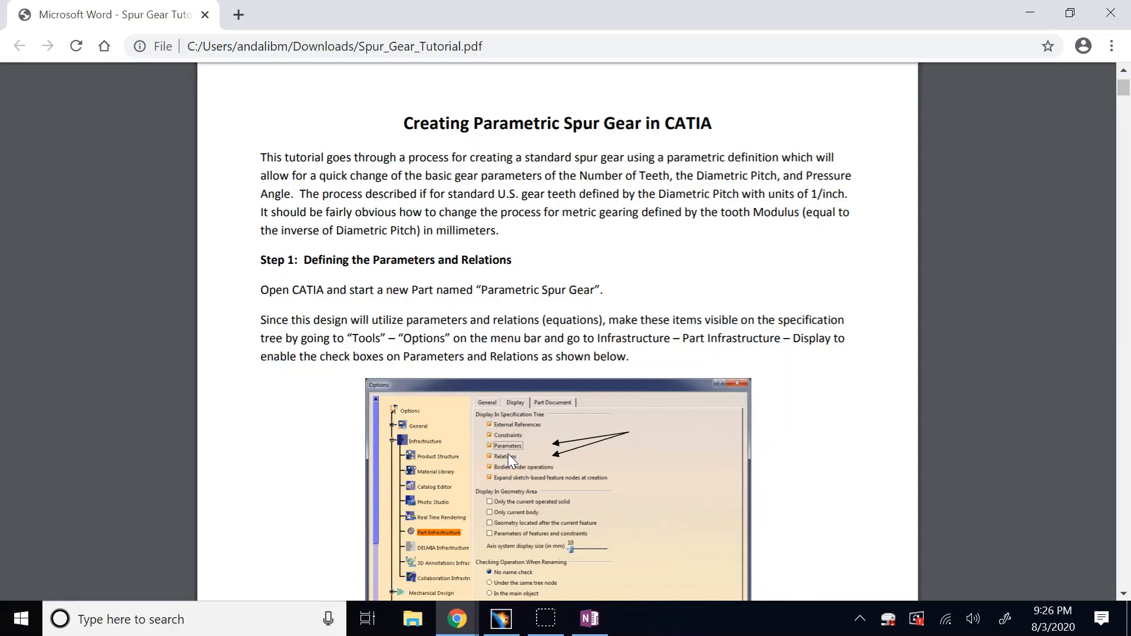
Look through the opening pages of the spur gear tutorial PDF on defining the parameters and relations
scroll(510, 455, down, 13)
scroll(514, 455, down, 5)
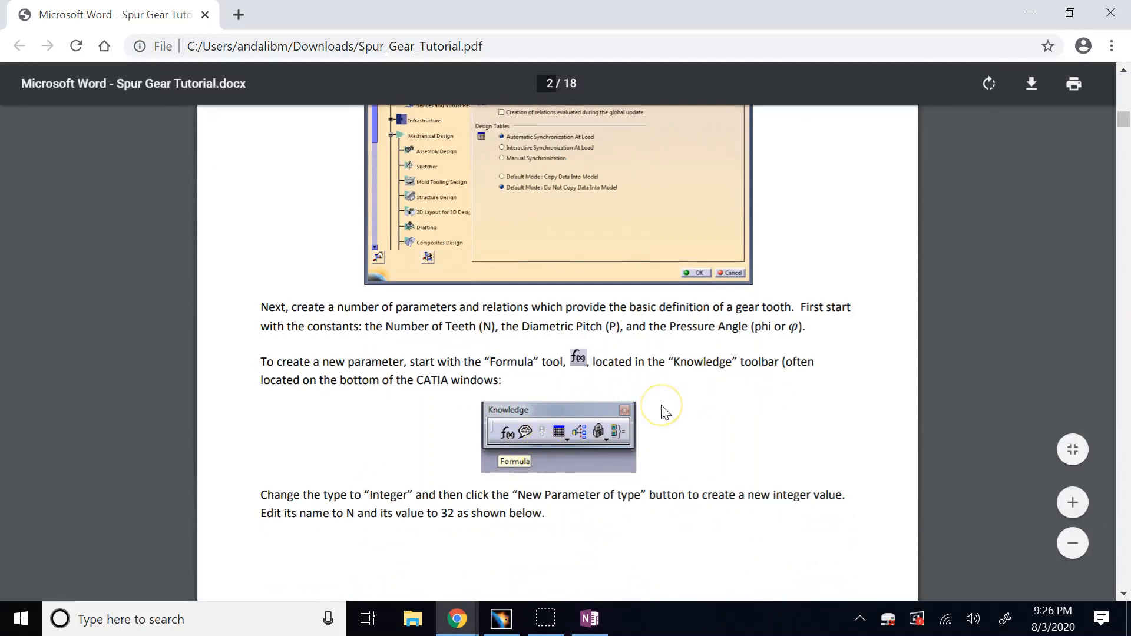
scroll(663, 408, up, 15)
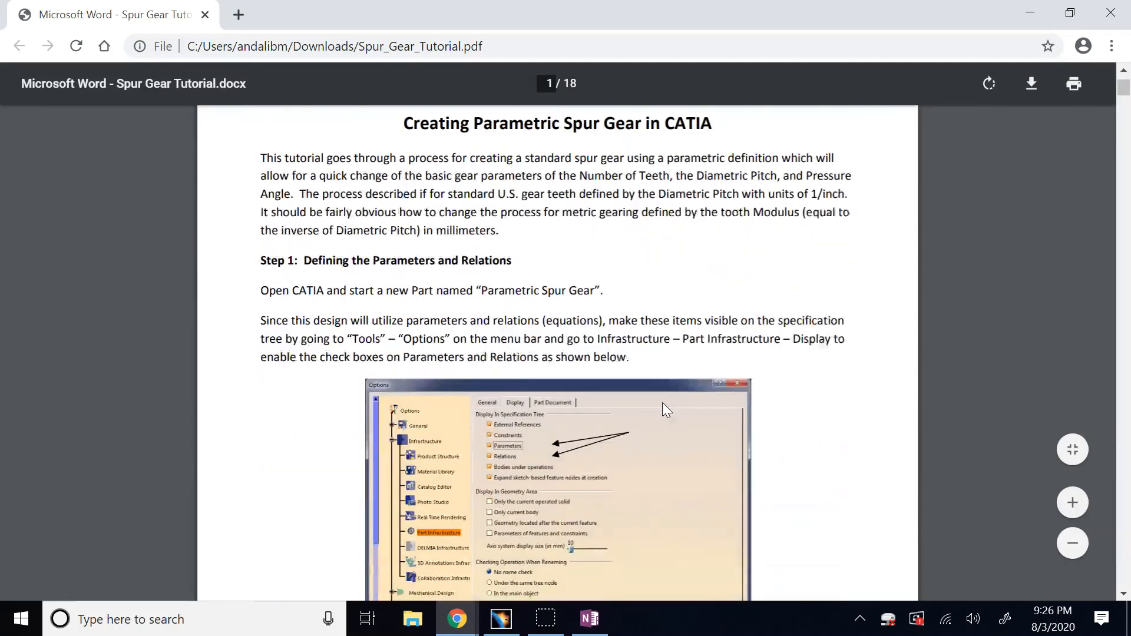
scroll(663, 401, down, 3)
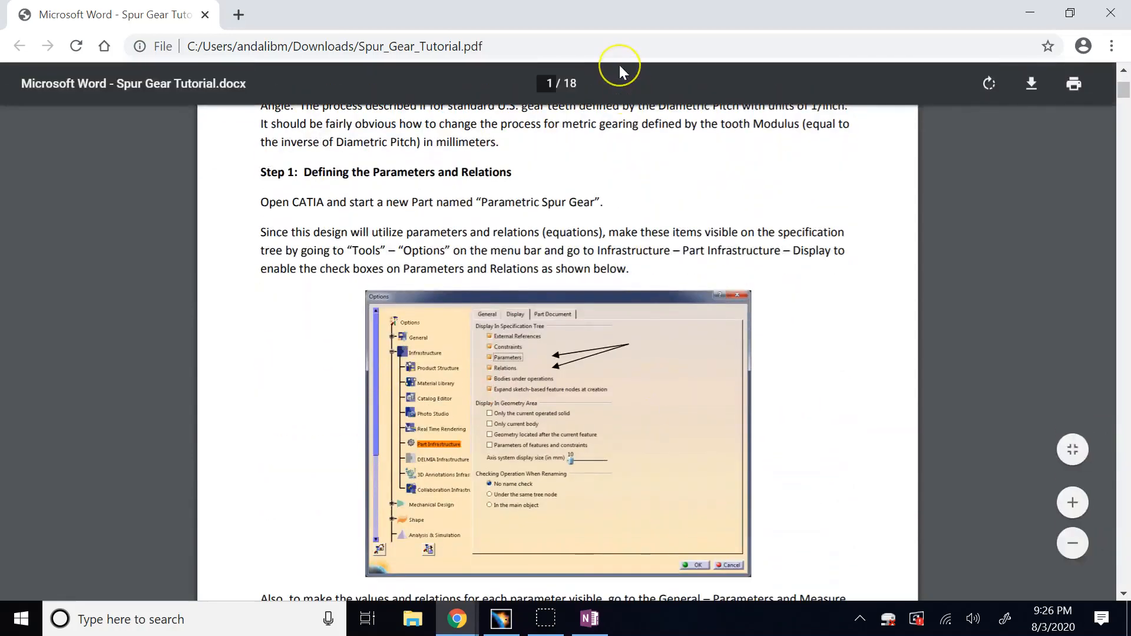
click(599, 22)
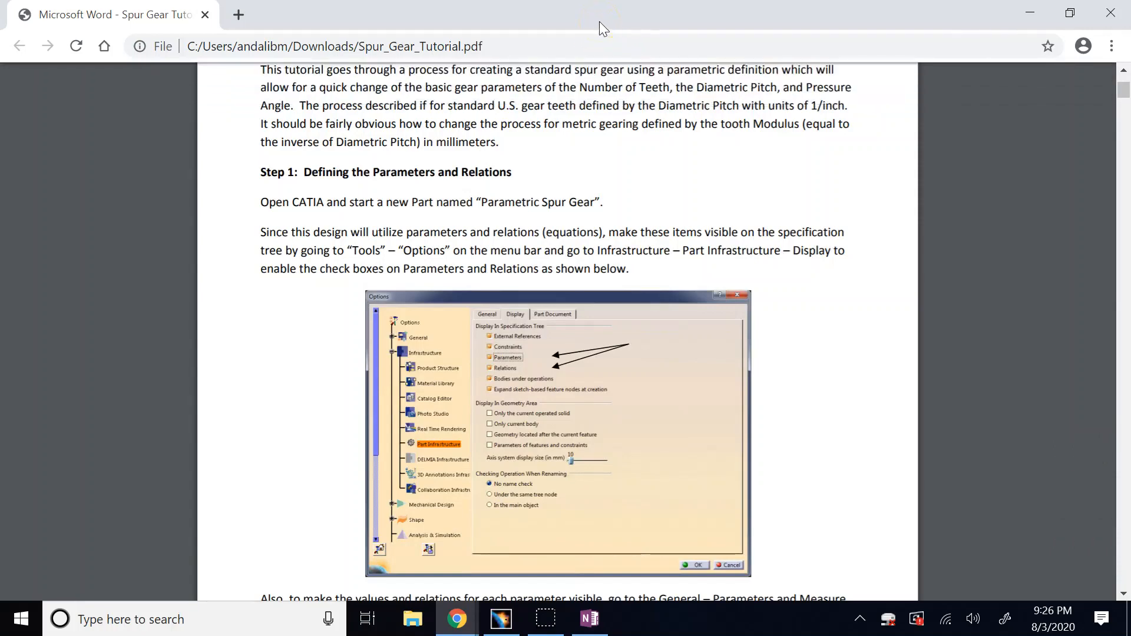
drag(599, 22, 0, 47)
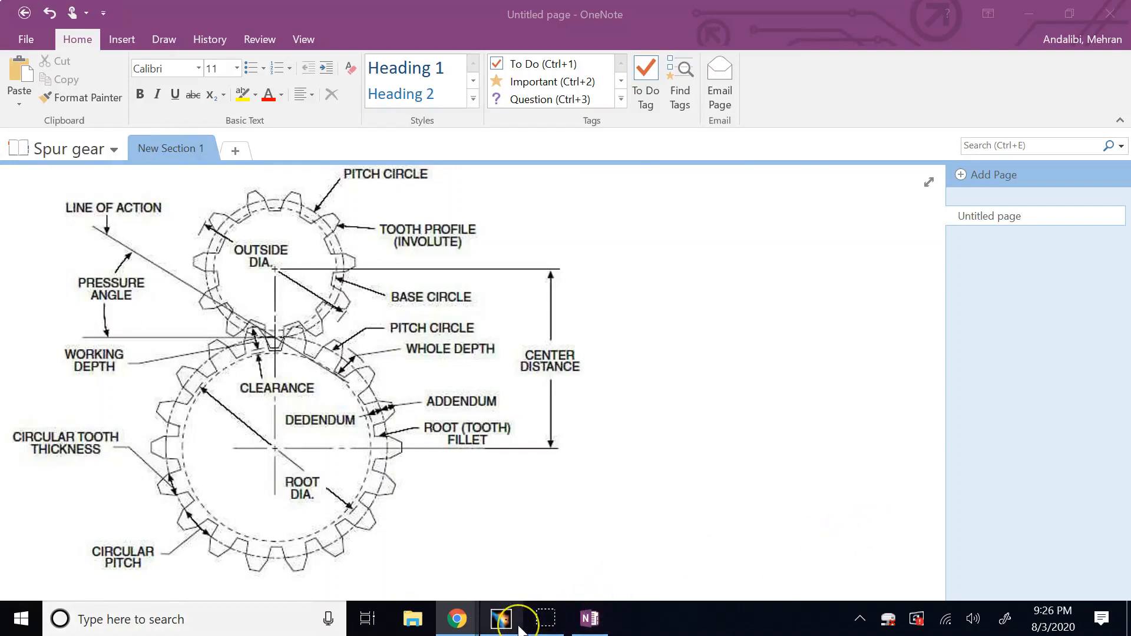
Switch to CATIA and create a new Part document with the default name Part1 and hybrid design enabled
click(502, 618)
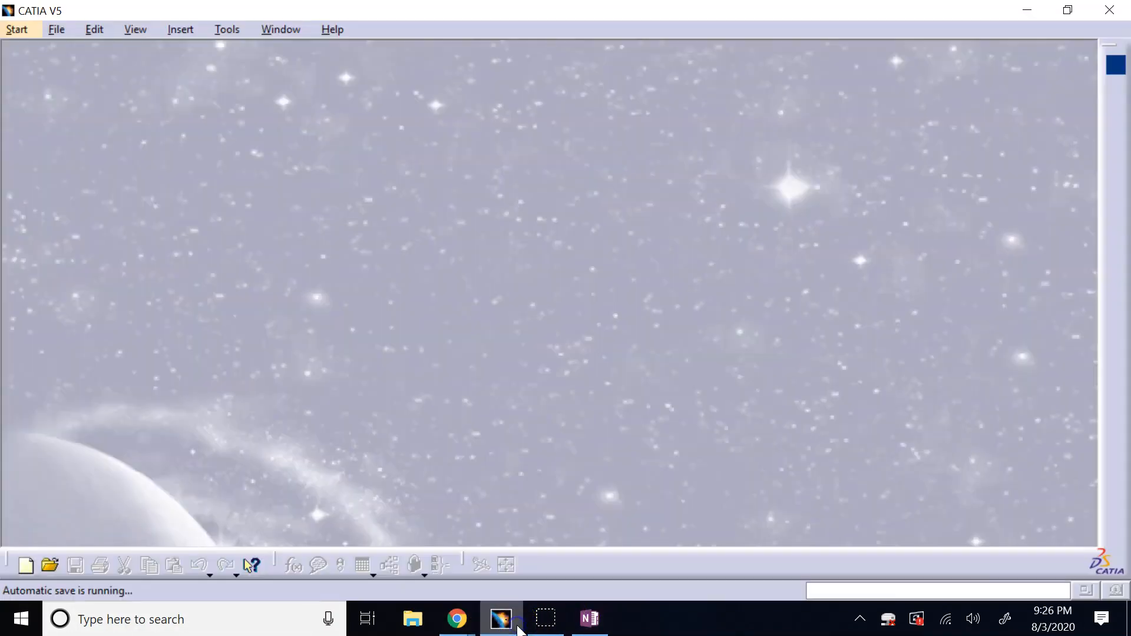
click(57, 30)
click(76, 50)
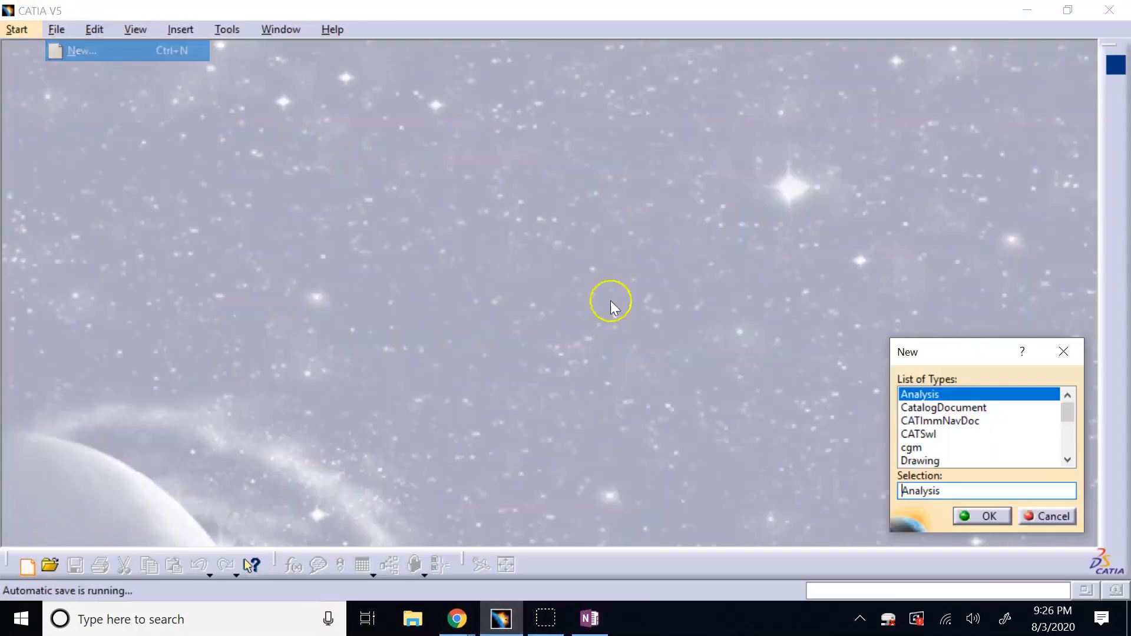
click(1013, 456)
scroll(1000, 454, down, 2)
click(960, 447)
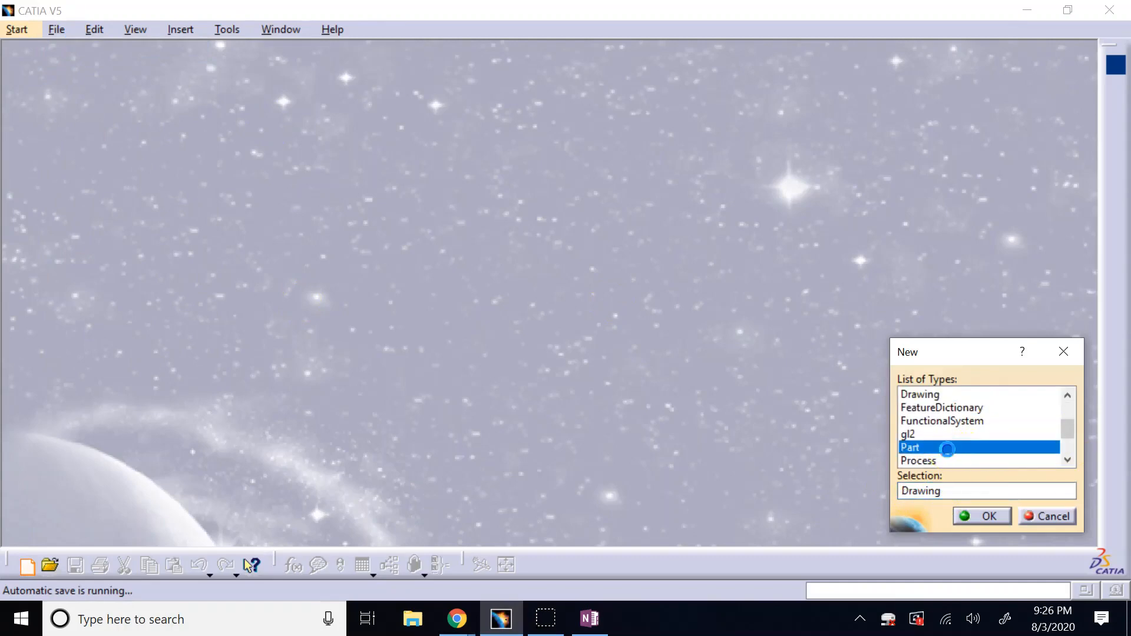
click(989, 516)
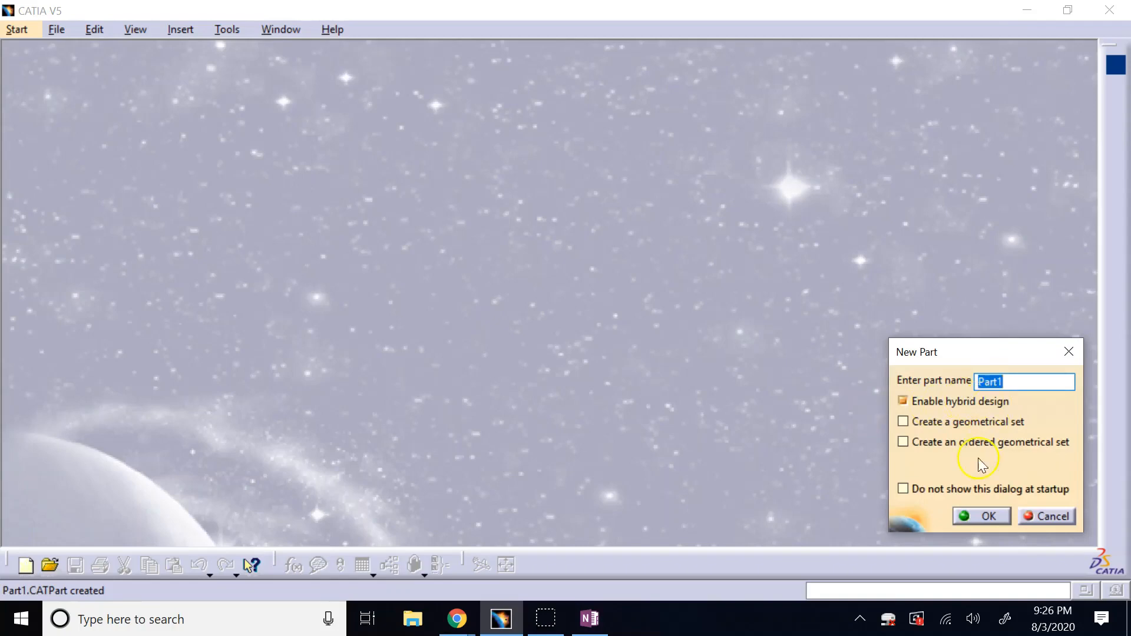
click(964, 513)
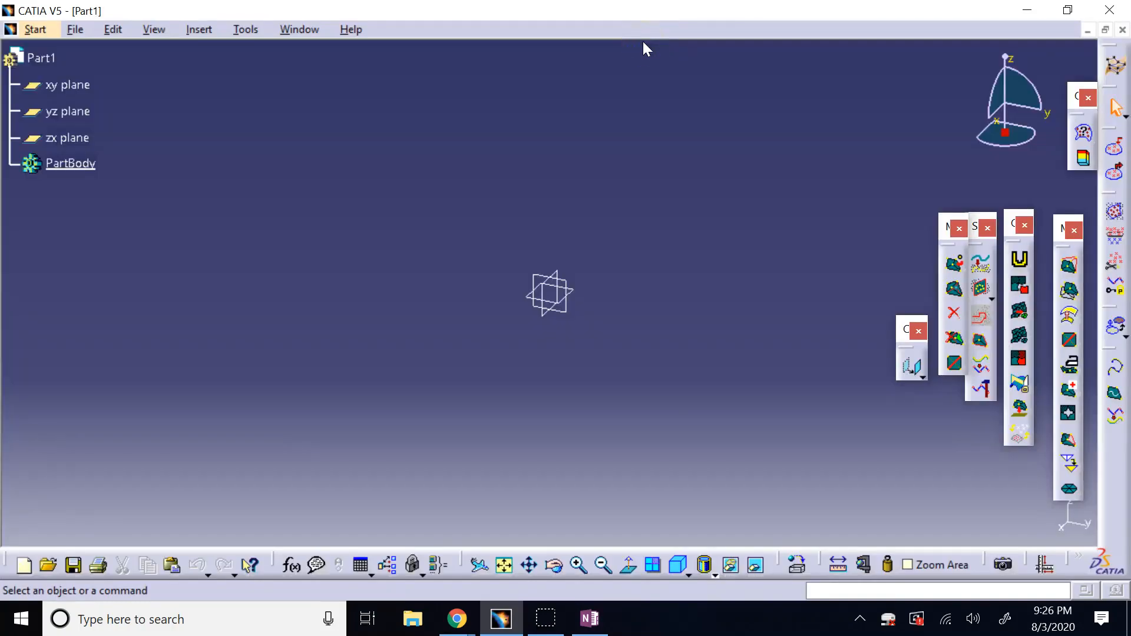
Check in the Part Infrastructure display options that Parameters and Relations are enabled for the specification tree, and accept the options
click(245, 29)
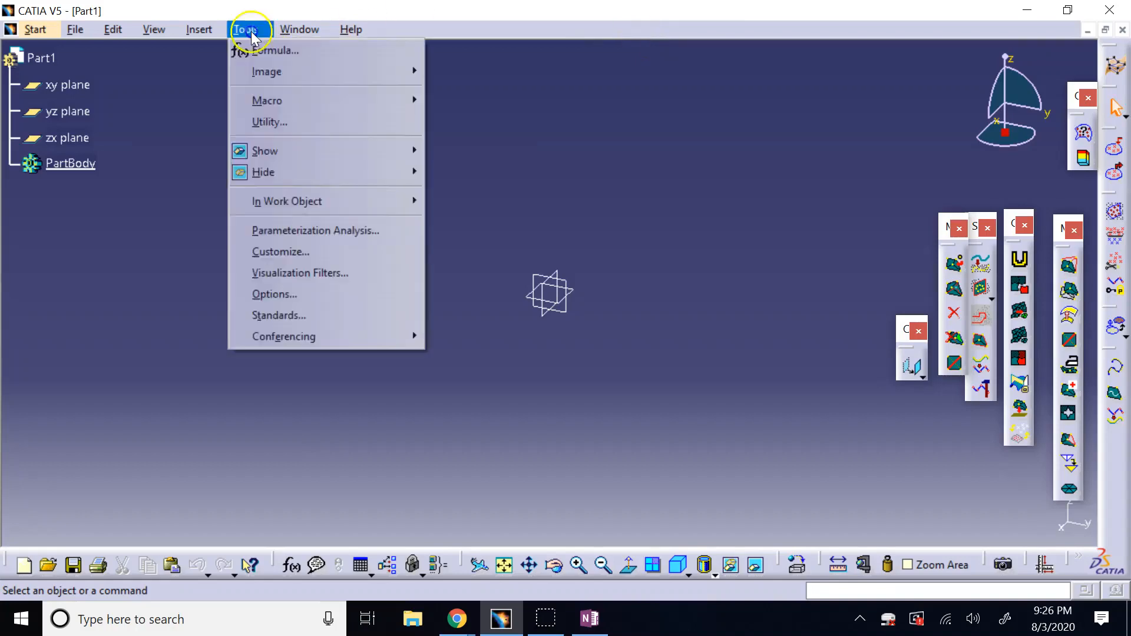
click(330, 295)
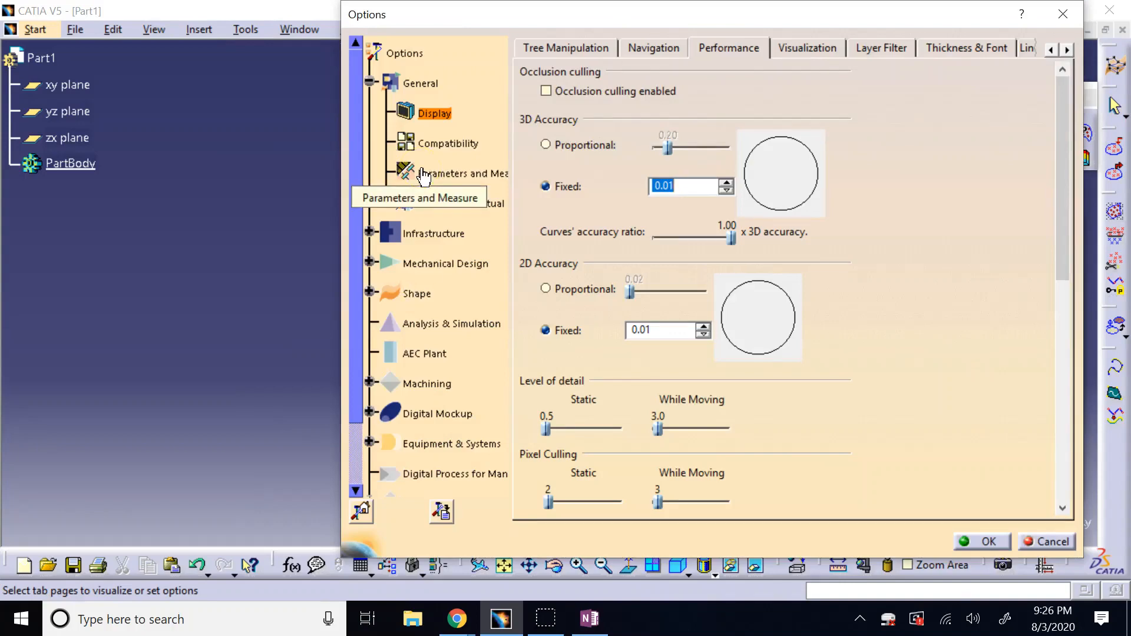
click(454, 160)
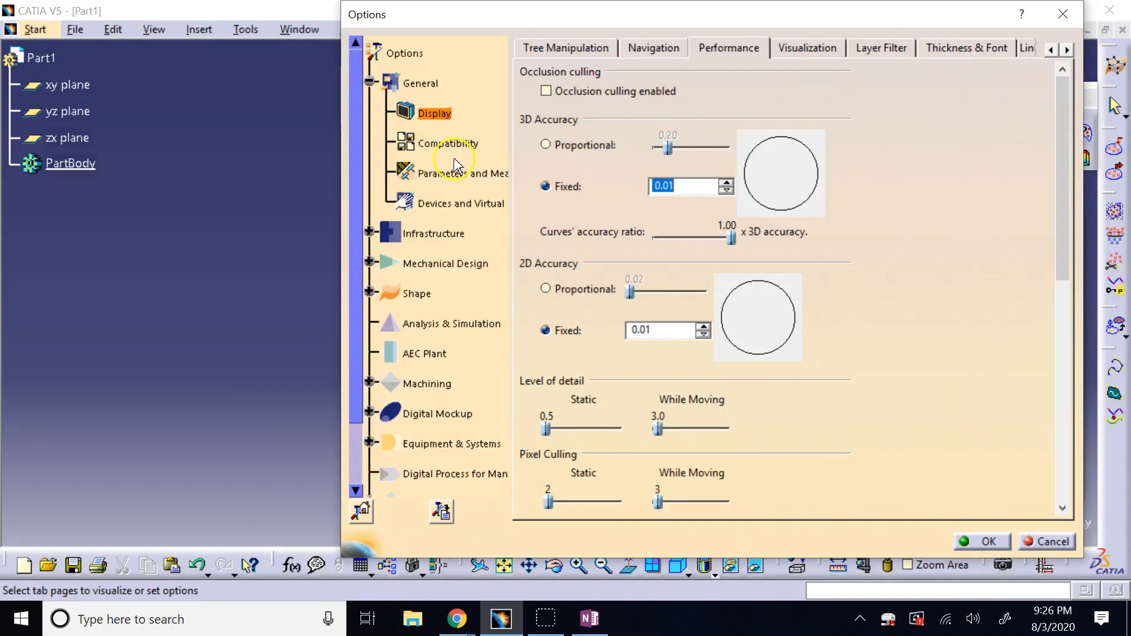
click(450, 237)
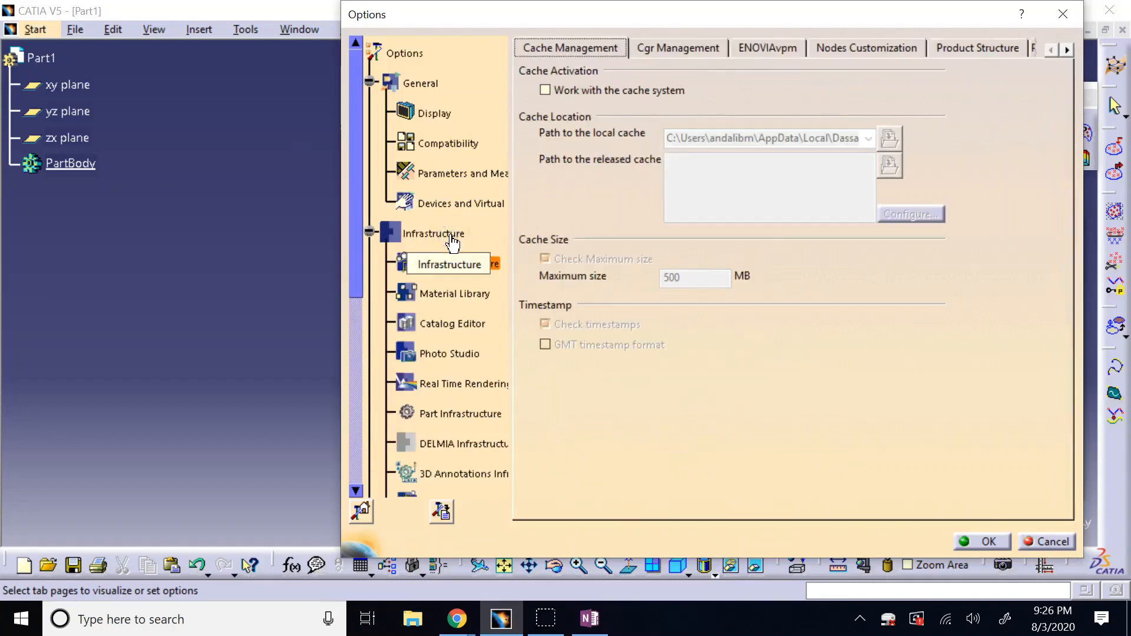
click(496, 352)
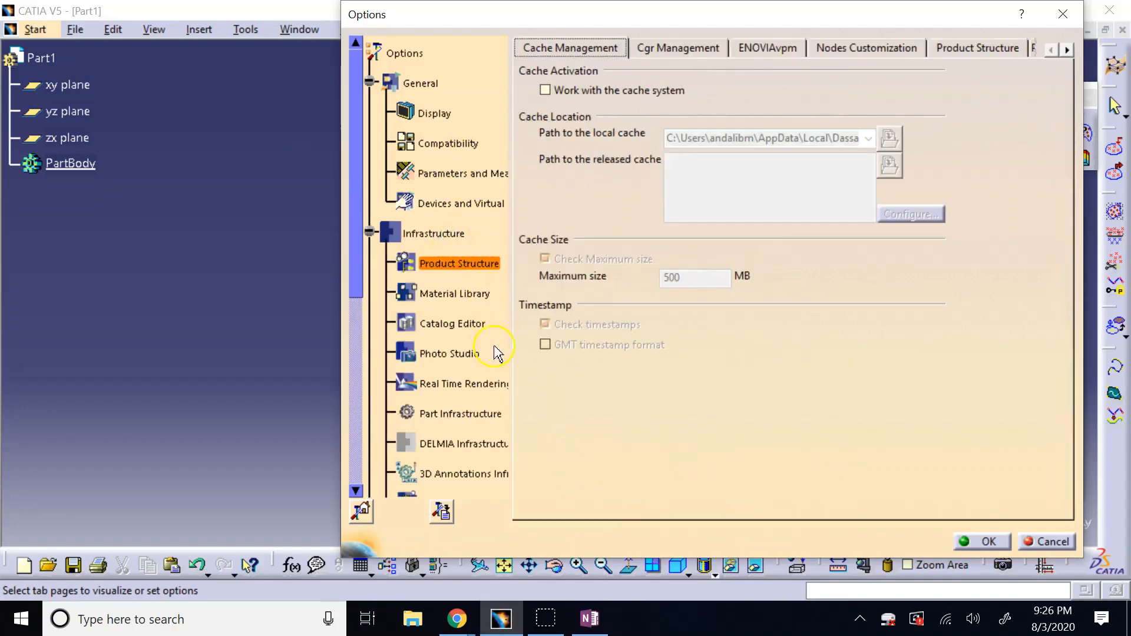
click(473, 413)
click(595, 59)
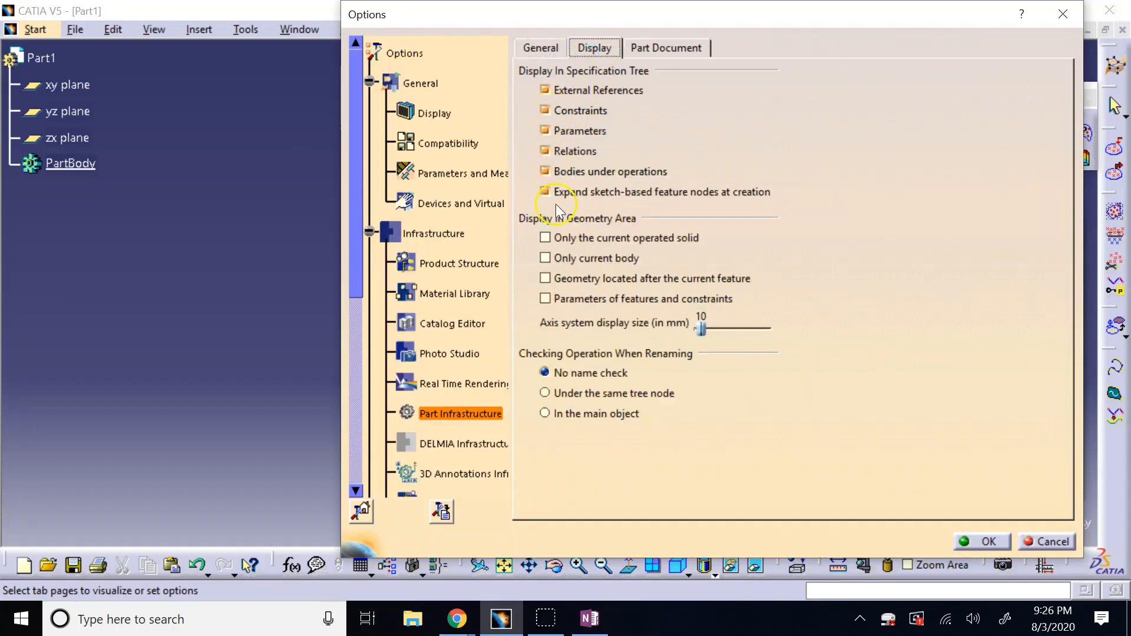
click(986, 543)
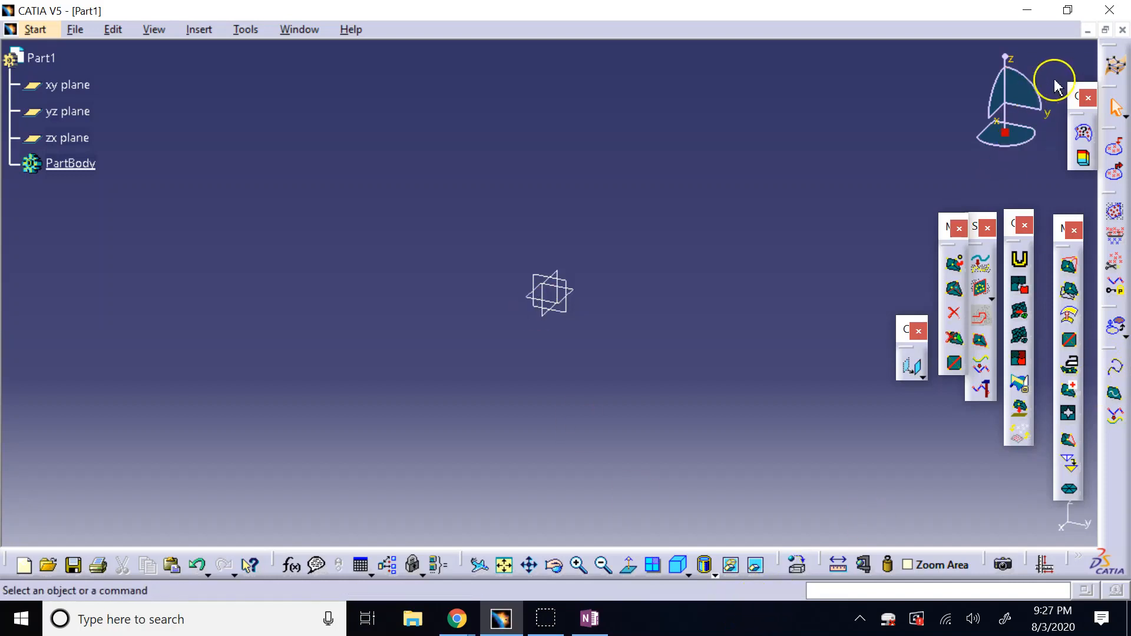
Switch the part to the Part Design workbench
click(44, 30)
mouse_move(230, 90)
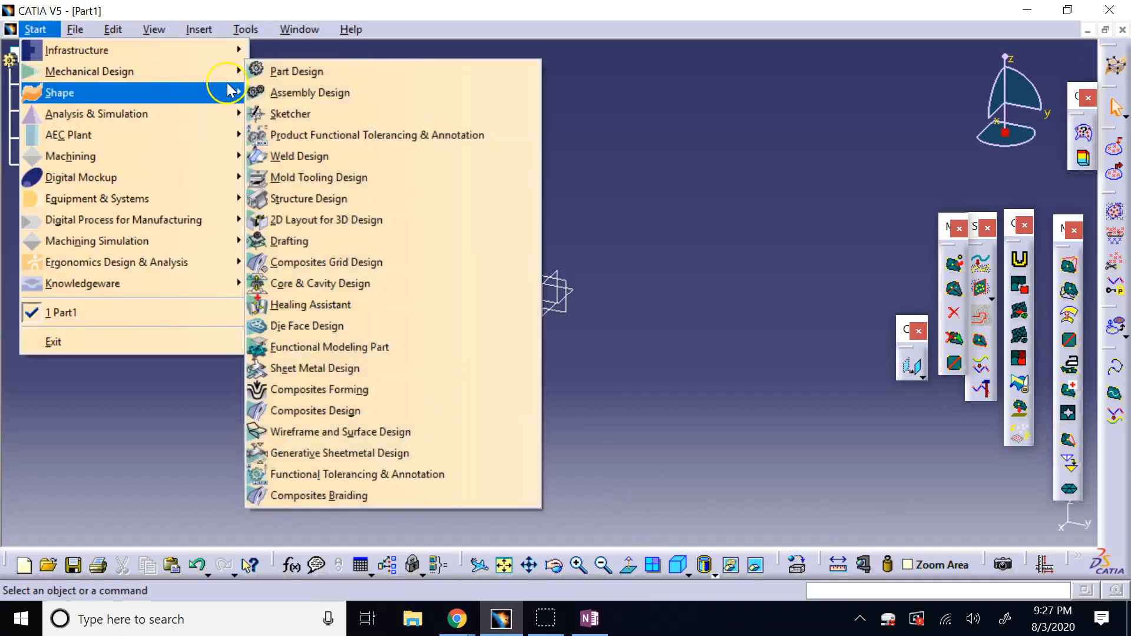
click(259, 71)
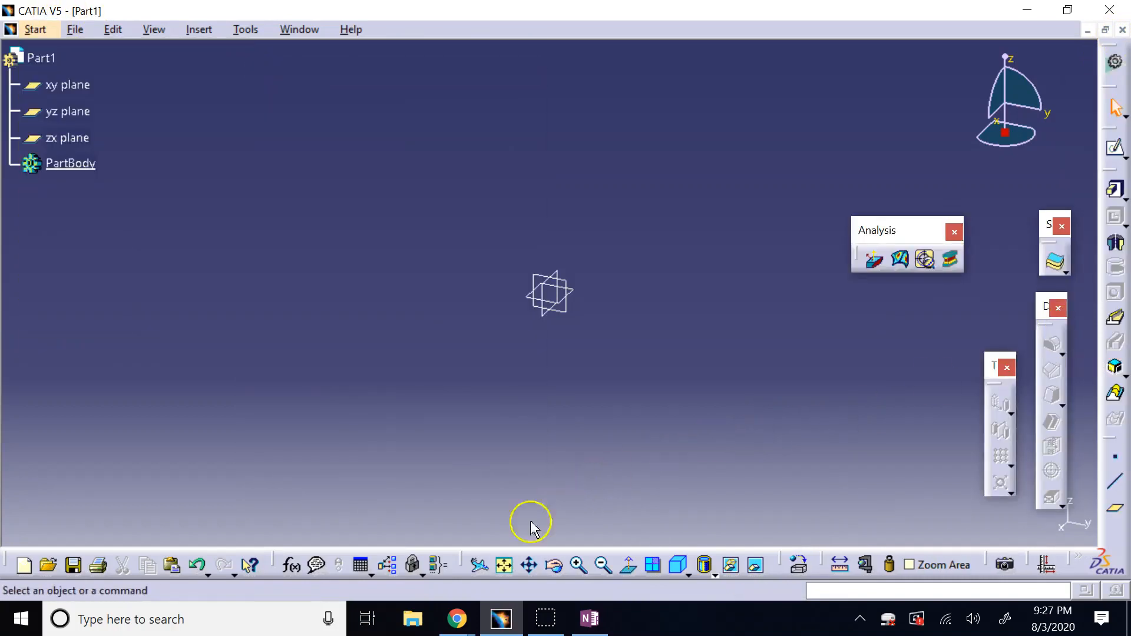
In the Formula tool, choose Integer as the new parameter type, and rename the Part Number parameter to N with value 32
click(293, 568)
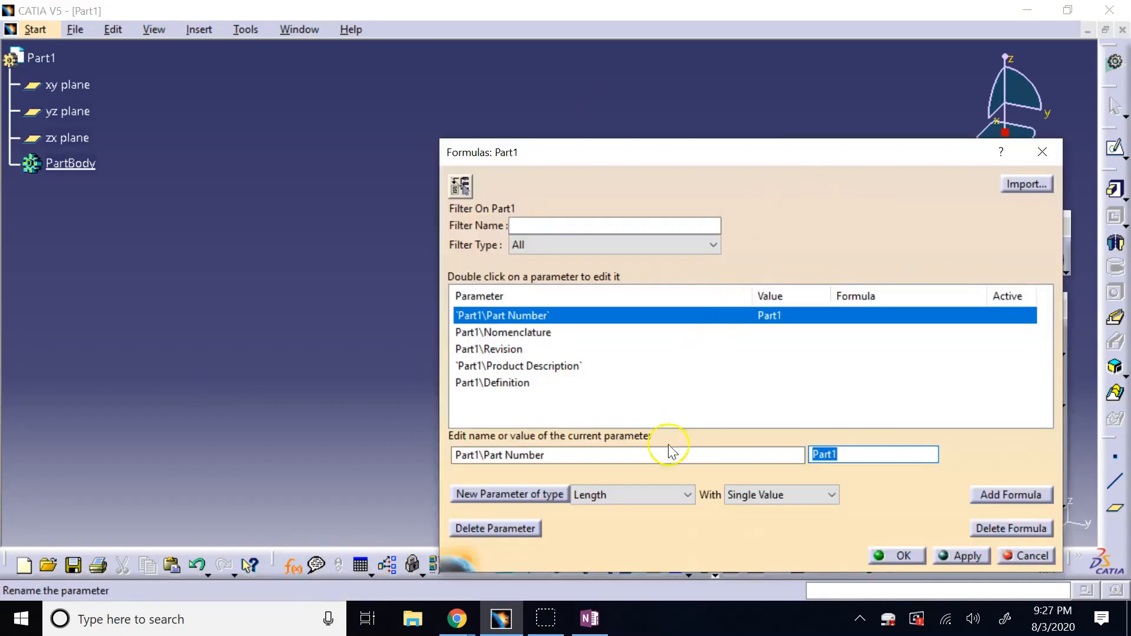
click(628, 495)
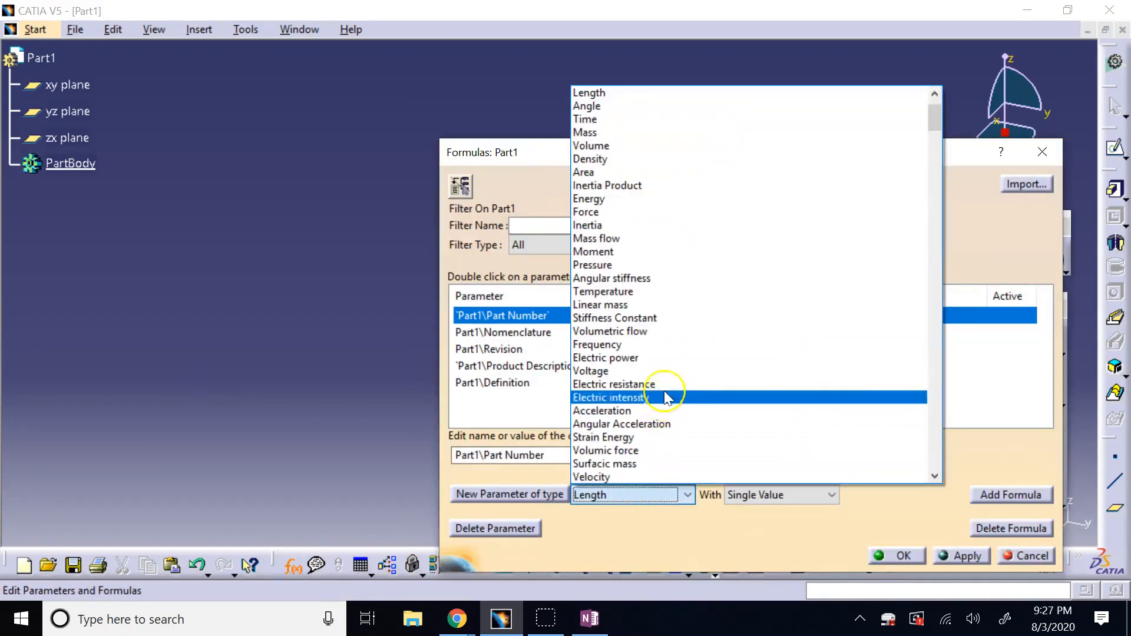
click(601, 106)
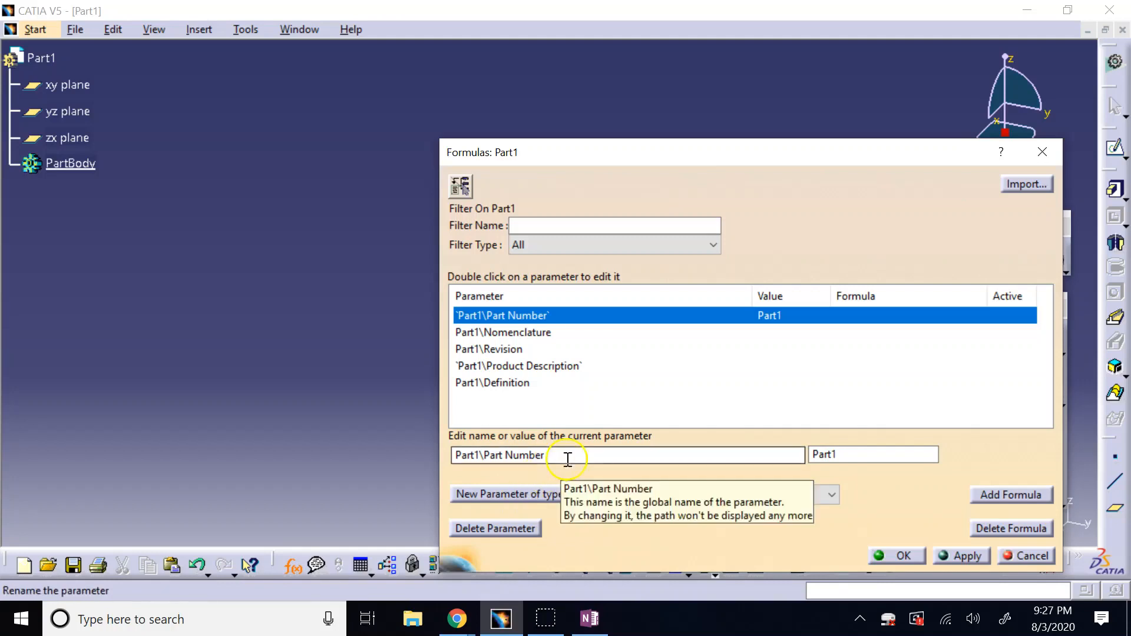
drag(568, 459, 345, 451)
text(N)
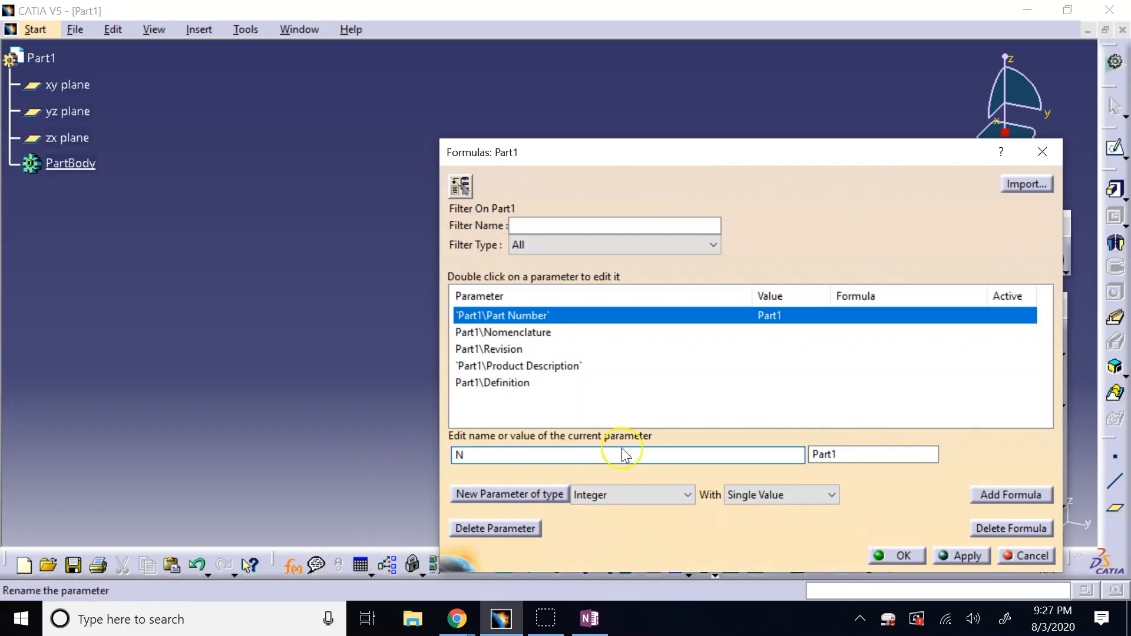
click(866, 460)
text(32)
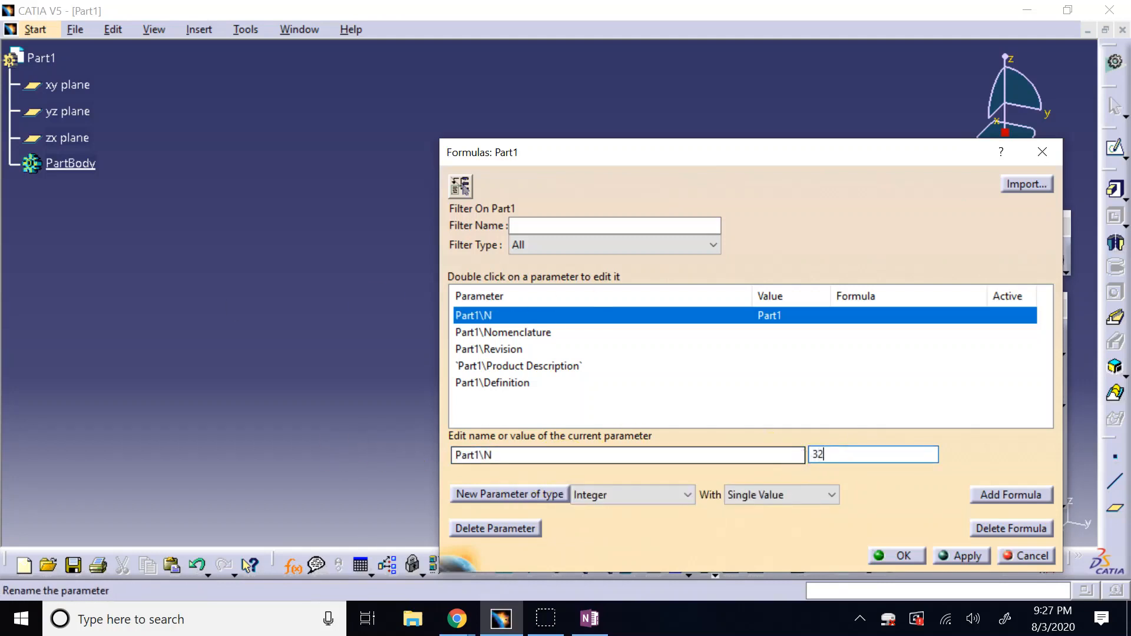
Create a new single-value Integer parameter, name it N, and set its value to 32
click(543, 498)
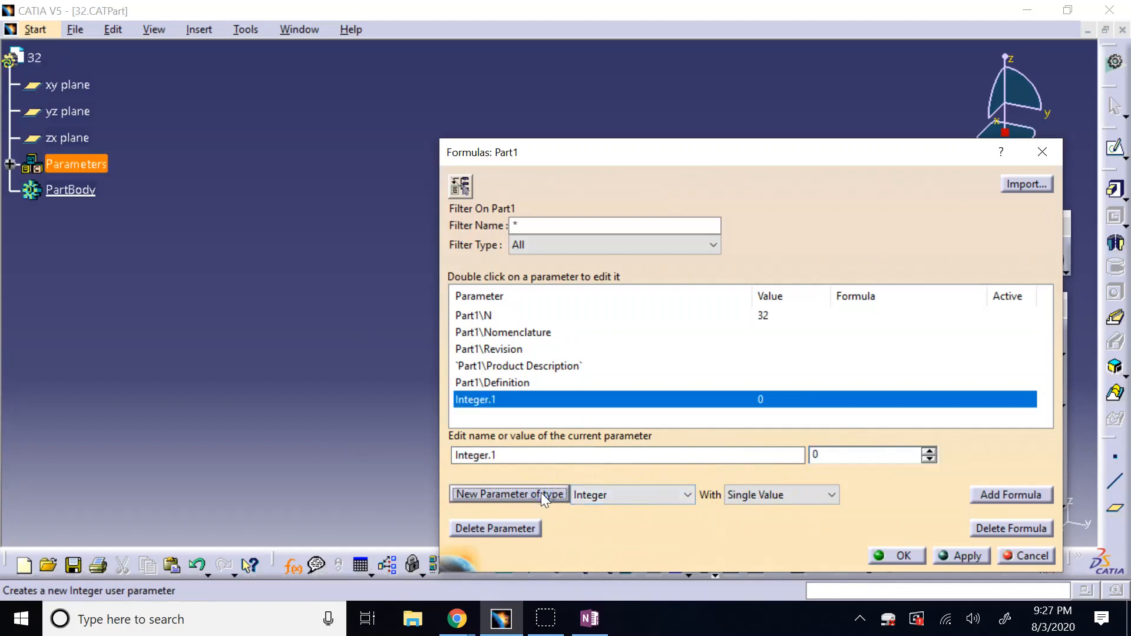
click(570, 459)
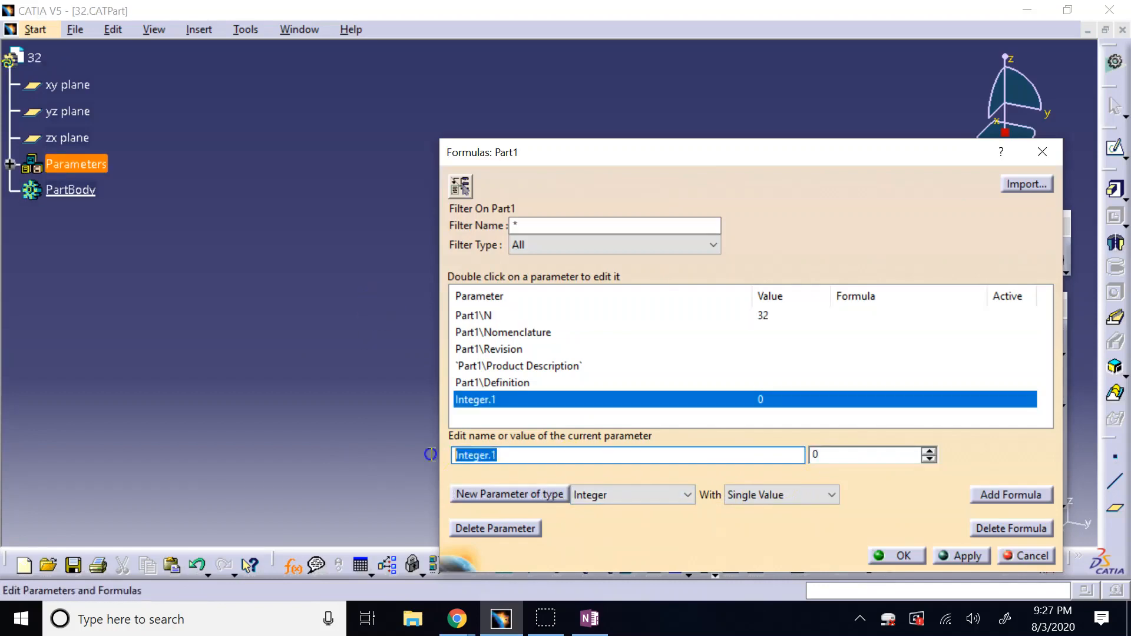
text(N)
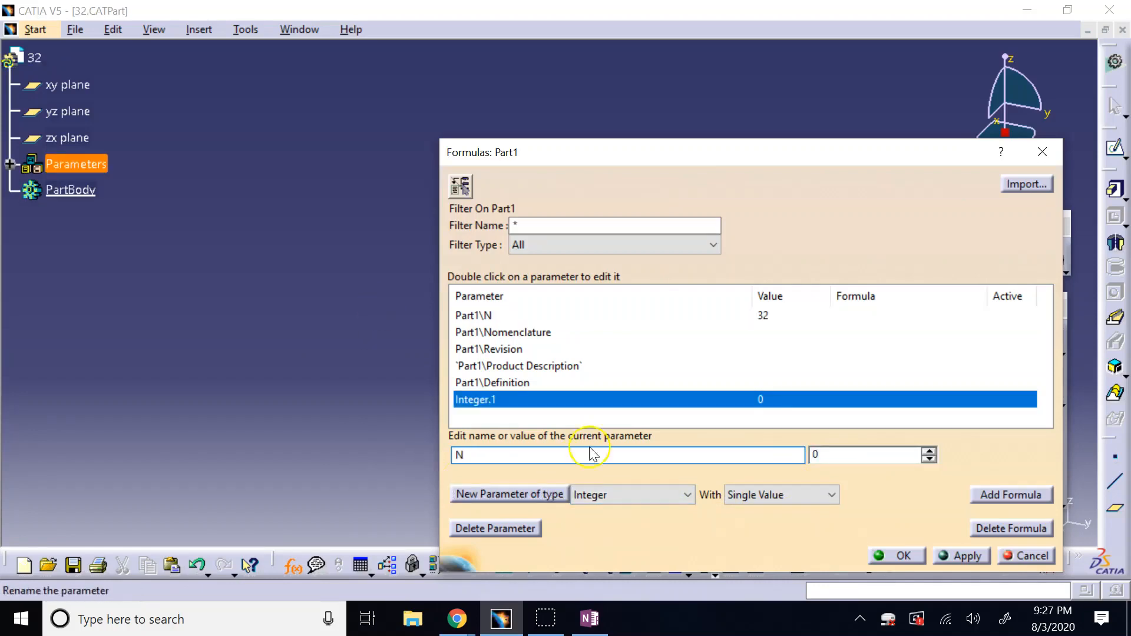
click(826, 455)
text(32)
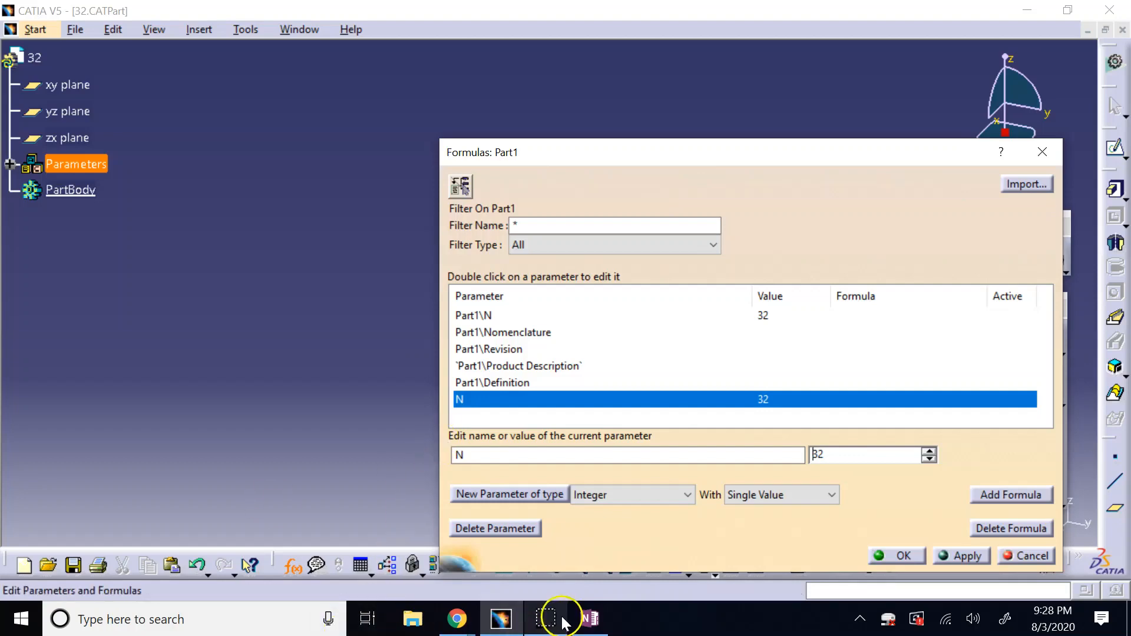
Switch to the spur gear notes in OneNote and choose a black favorite pen for drawing on the page
click(590, 618)
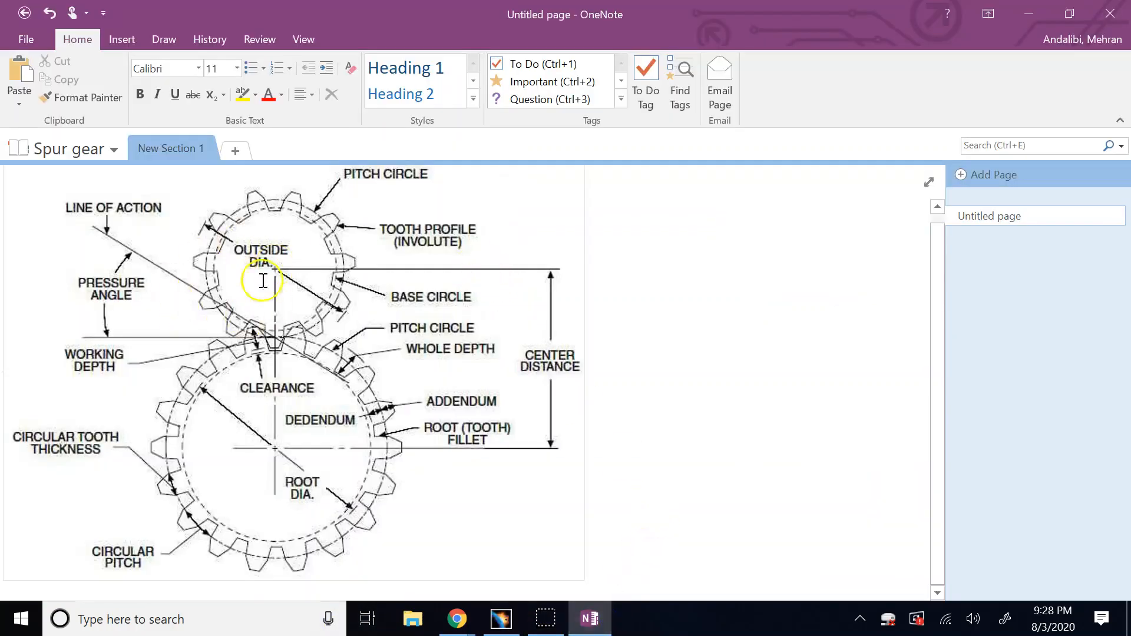
click(324, 307)
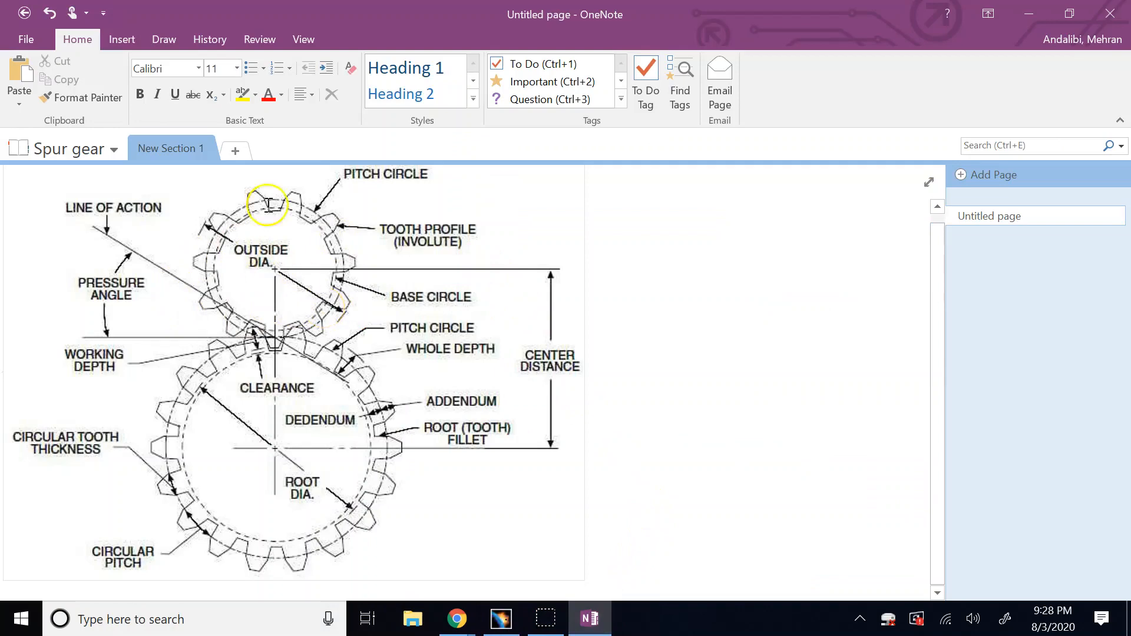
click(121, 40)
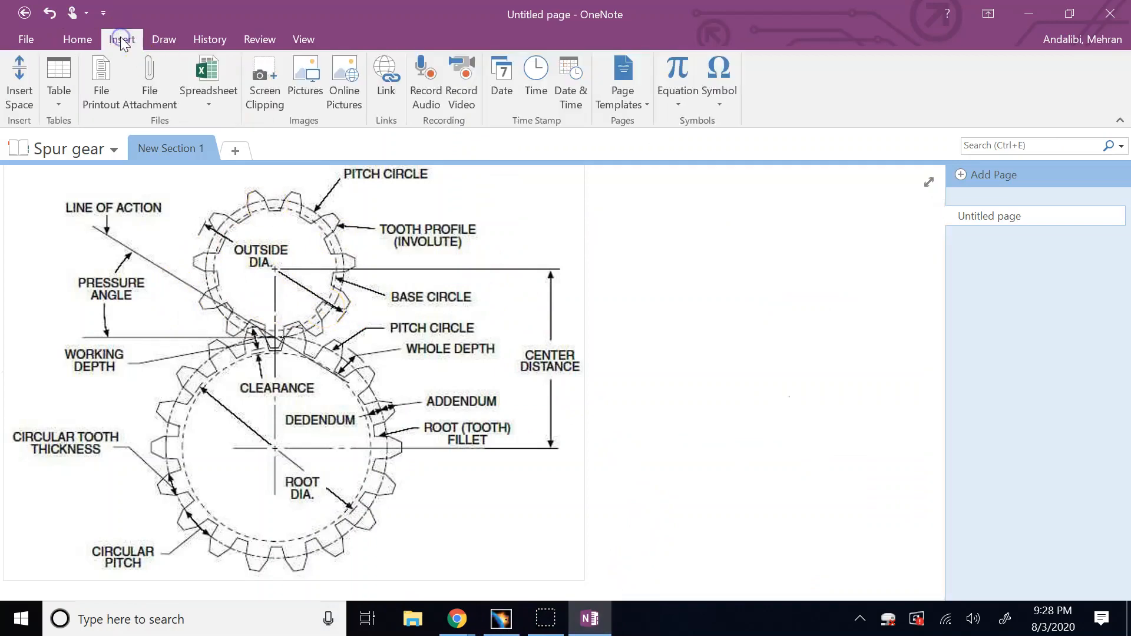
click(165, 39)
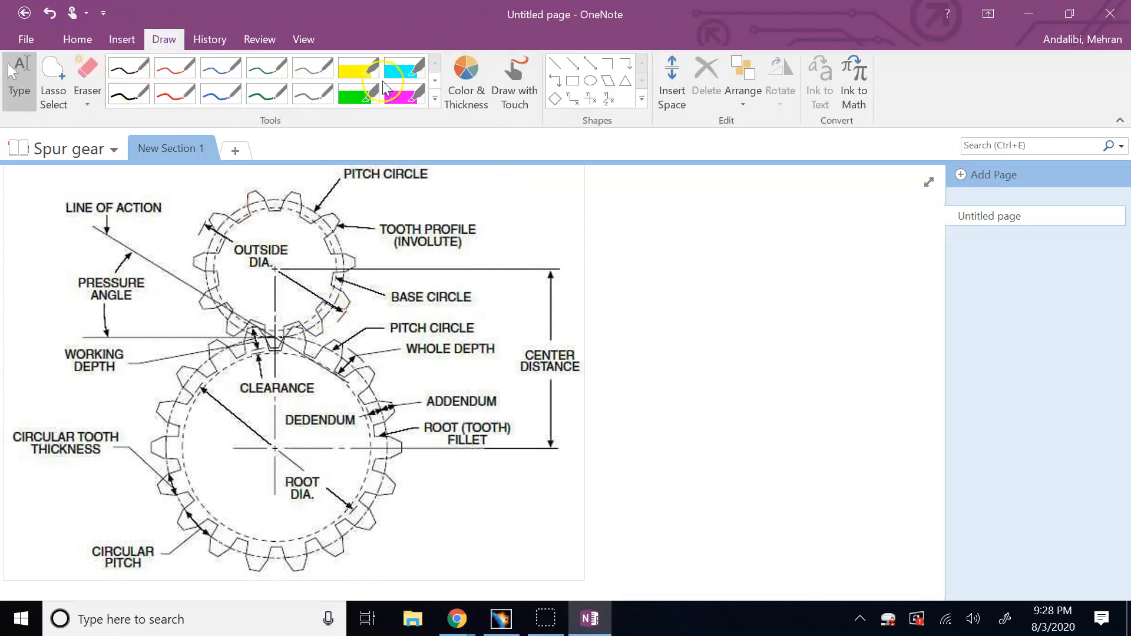
click(435, 98)
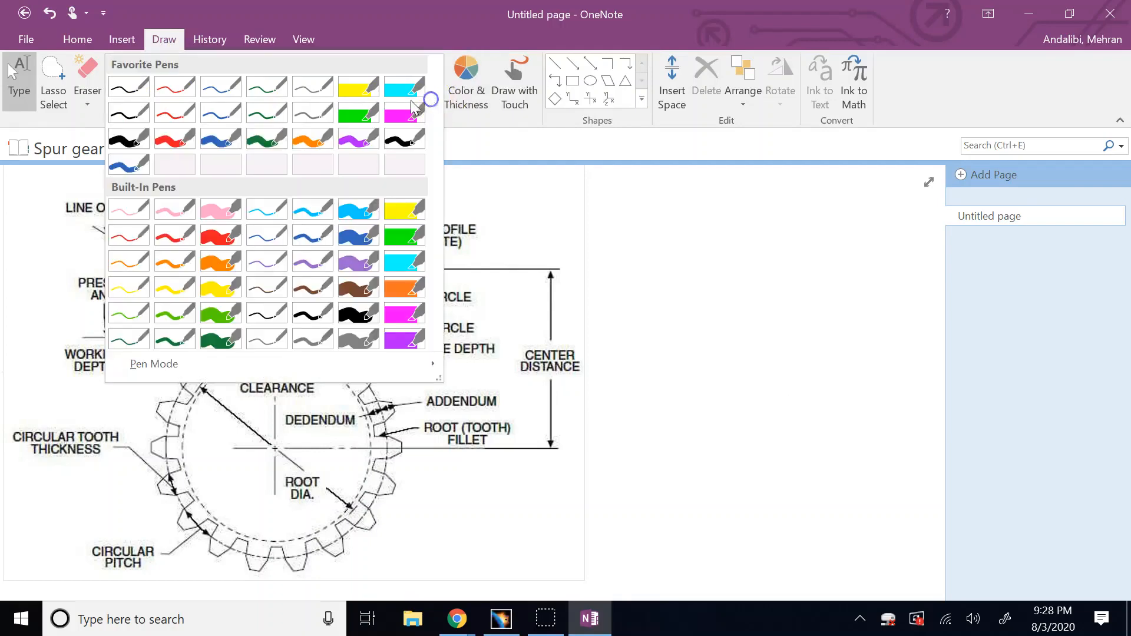
click(397, 147)
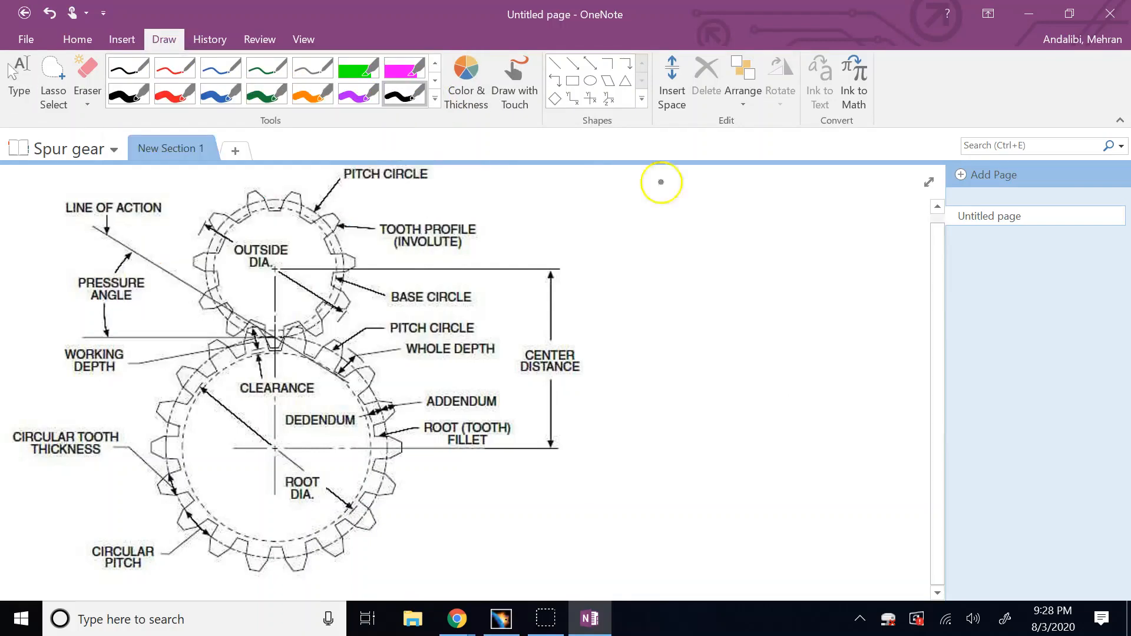
Handwrite the equation P = N/D beside the gear diagram and put check marks above P and N
click(710, 207)
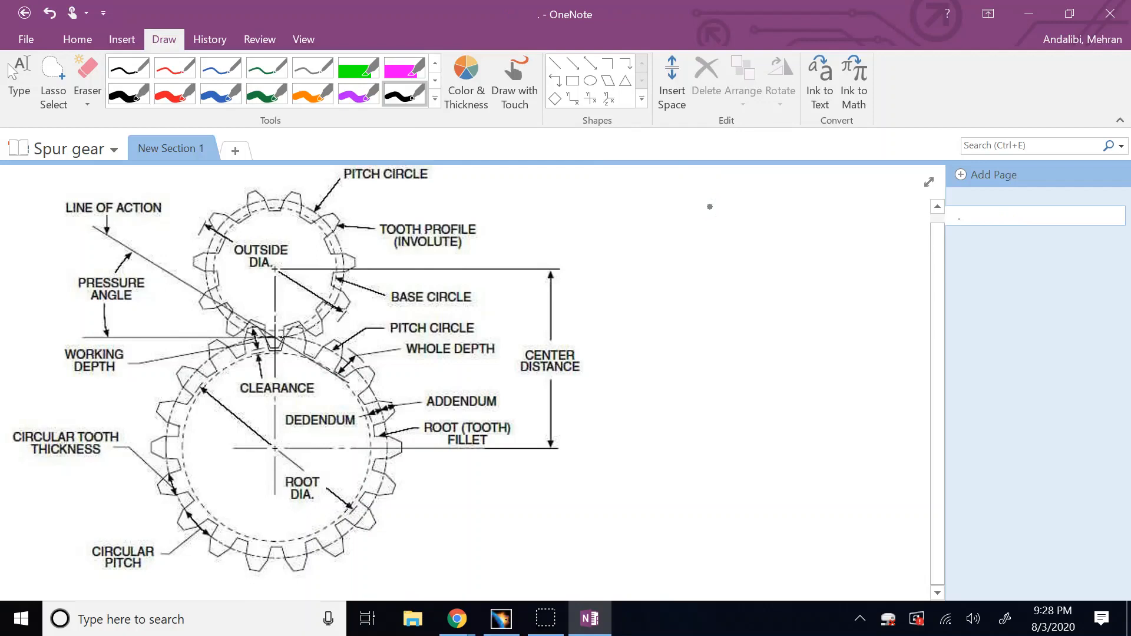
mouse_move(680, 278)
mouse_down()
mouse_move(672, 231)
mouse_move(756, 264)
mouse_up()
mouse_move(783, 222)
mouse_down()
mouse_move(826, 218)
mouse_move(776, 254)
mouse_move(844, 268)
mouse_move(802, 334)
mouse_up()
mouse_move(789, 293)
mouse_down()
mouse_move(826, 321)
mouse_move(805, 337)
mouse_up()
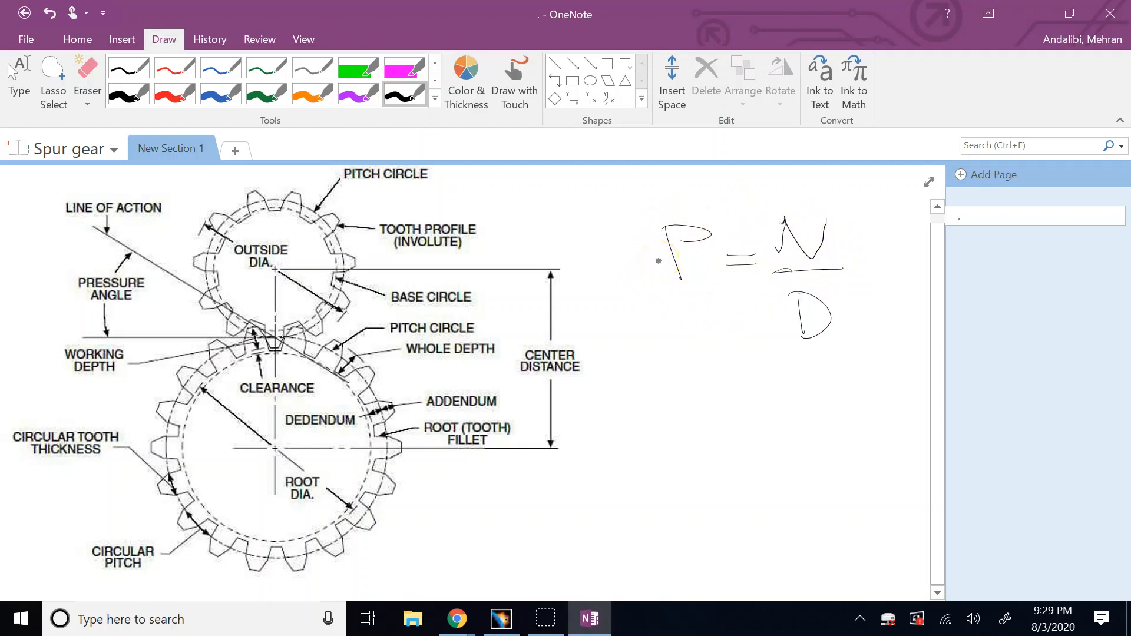
drag(806, 193, 824, 194)
drag(671, 207, 714, 175)
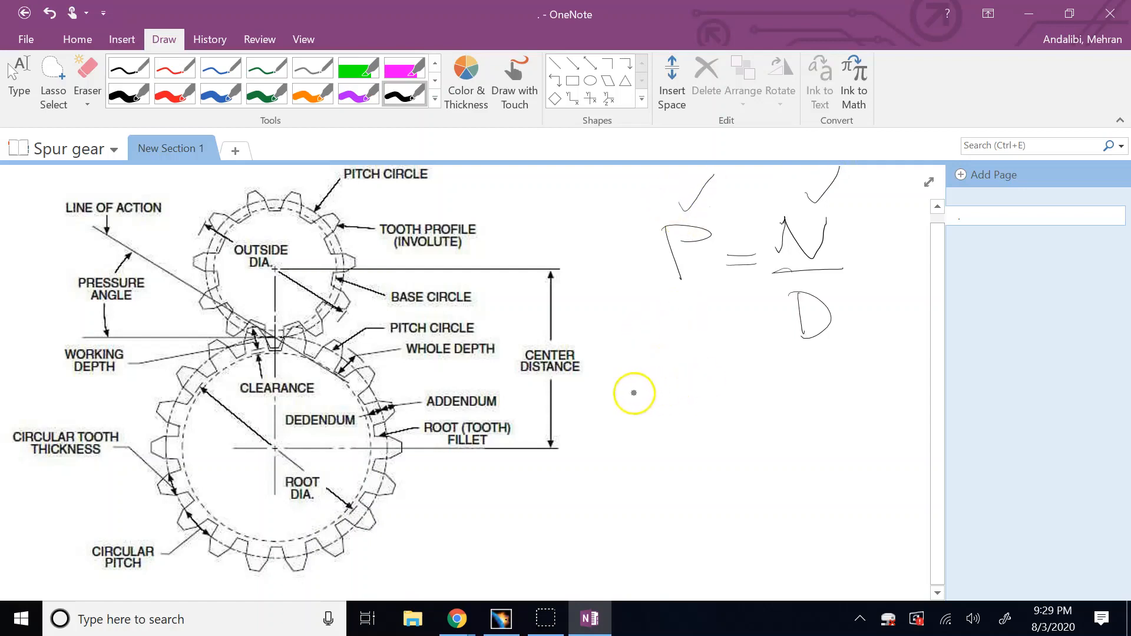
Handwrite an implication arrow and the rearranged equation D = N/P below the first equation
drag(613, 404, 636, 401)
mouse_move(614, 415)
mouse_down()
mouse_move(636, 412)
mouse_move(650, 431)
mouse_up()
drag(713, 393, 715, 434)
mouse_move(709, 391)
mouse_down()
mouse_move(729, 430)
mouse_move(789, 414)
mouse_up()
mouse_move(766, 422)
mouse_down()
mouse_move(794, 421)
mouse_move(872, 370)
mouse_up()
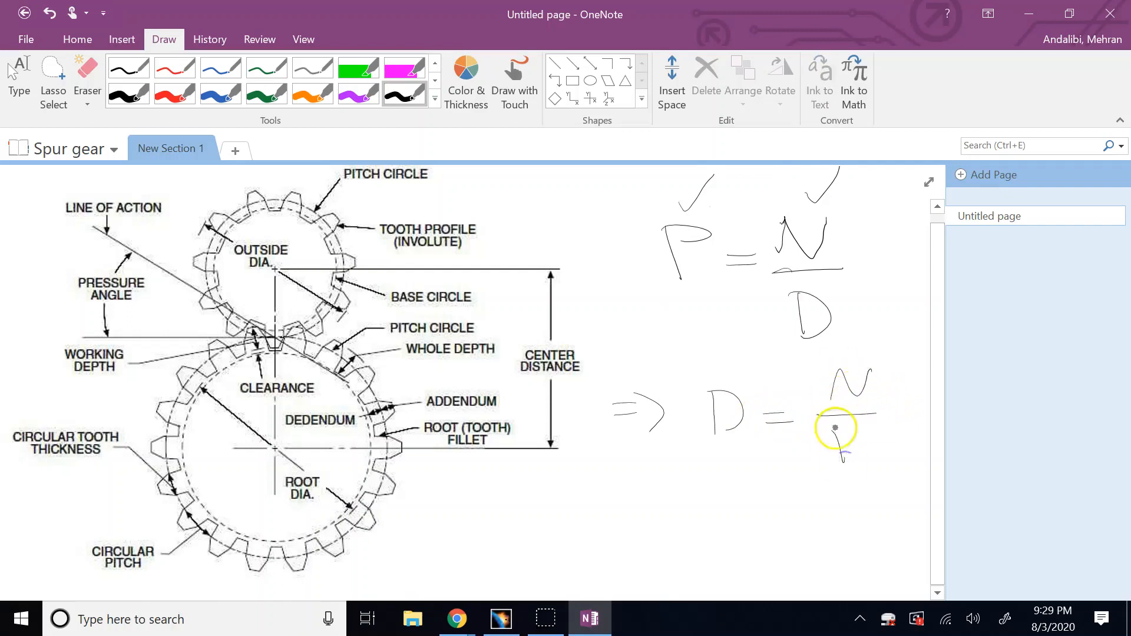
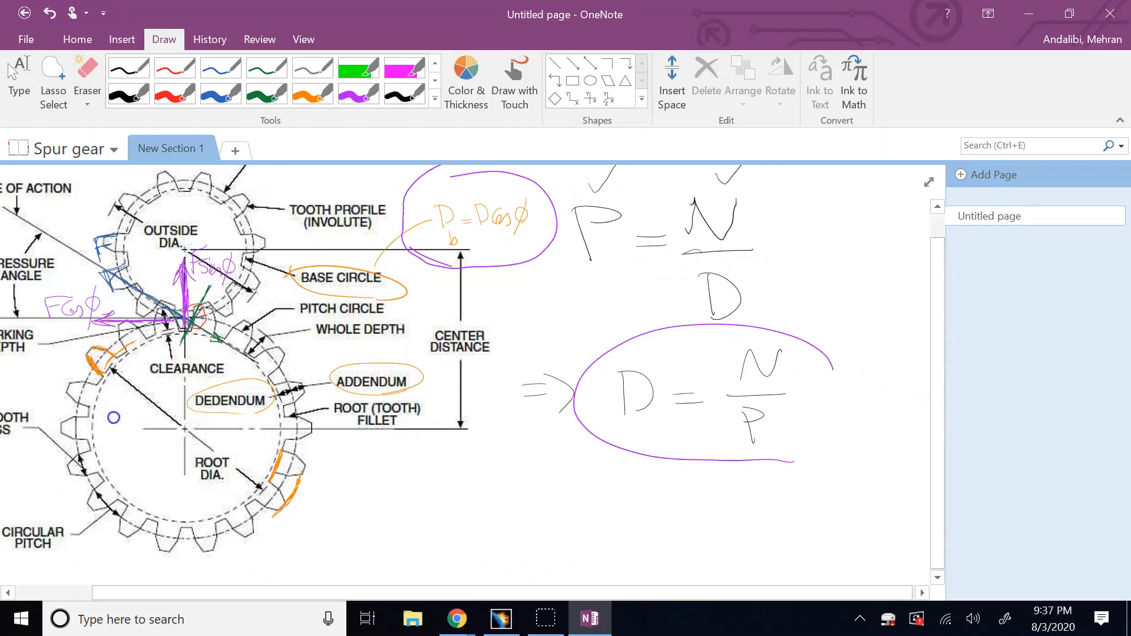
Finish the purple circle around D = N/P and write N, P, φ below it inside a purple box
mouse_move(833, 373)
mouse_down()
mouse_move(821, 424)
mouse_move(779, 460)
mouse_up()
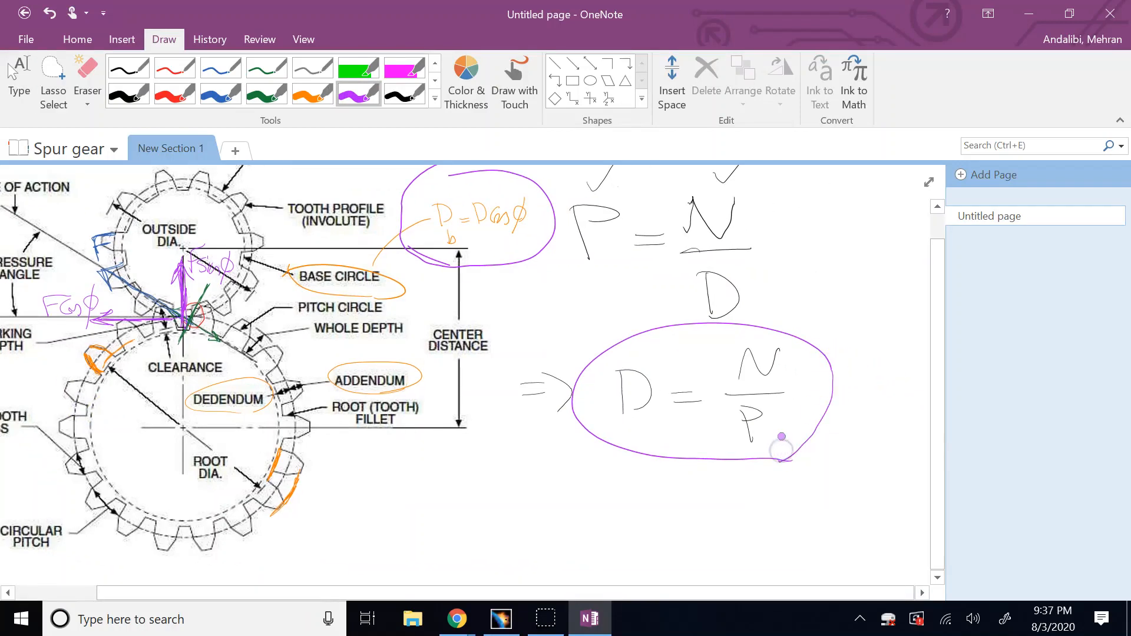
mouse_move(532, 548)
mouse_down()
mouse_move(568, 504)
mouse_move(568, 558)
mouse_up()
mouse_move(599, 504)
mouse_down()
mouse_move(601, 559)
mouse_move(603, 532)
mouse_up()
mouse_move(622, 548)
mouse_down()
mouse_move(619, 561)
mouse_move(655, 540)
mouse_up()
drag(661, 549, 684, 495)
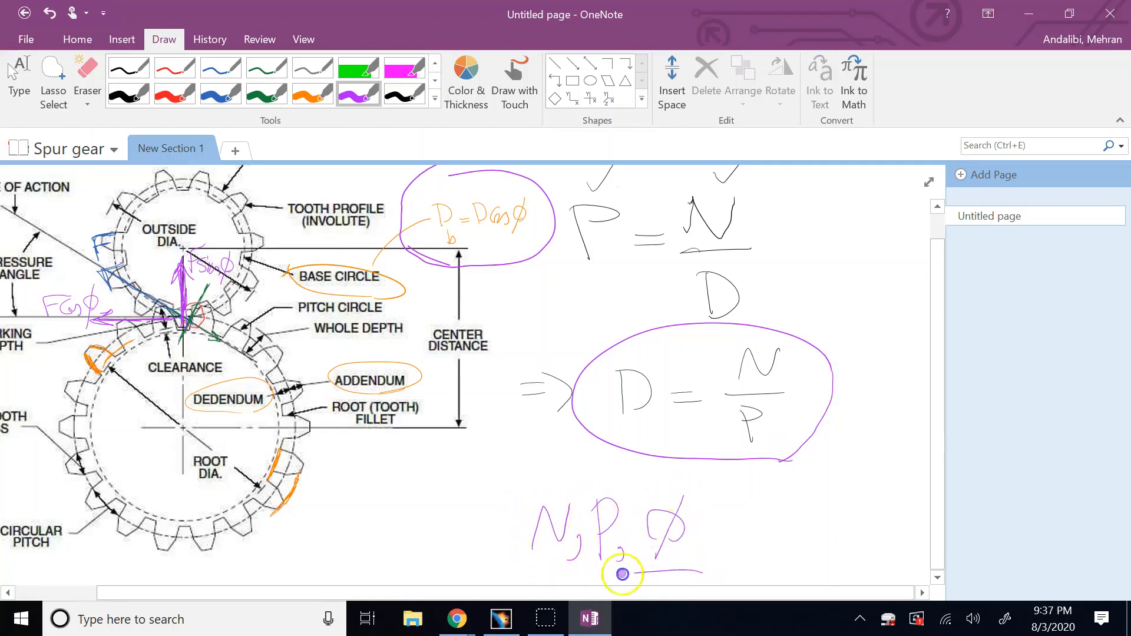
mouse_move(619, 574)
mouse_down()
mouse_move(514, 480)
mouse_move(706, 565)
mouse_up()
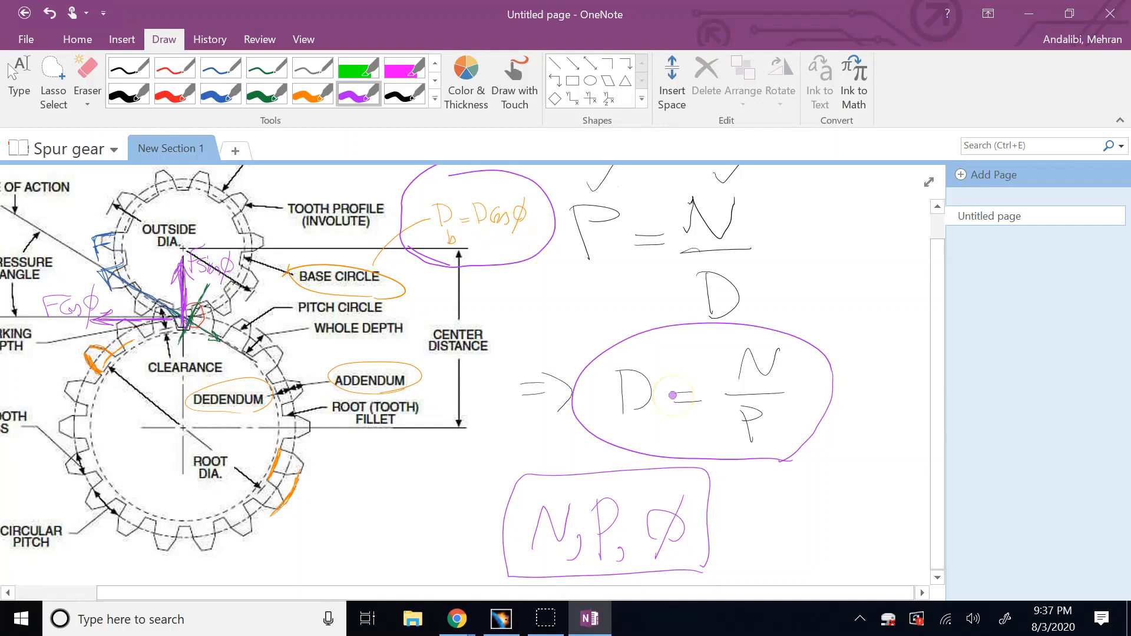
Switch to CATIA and try to rename the phi angle parameter as PD, clearing the entered name again
click(501, 618)
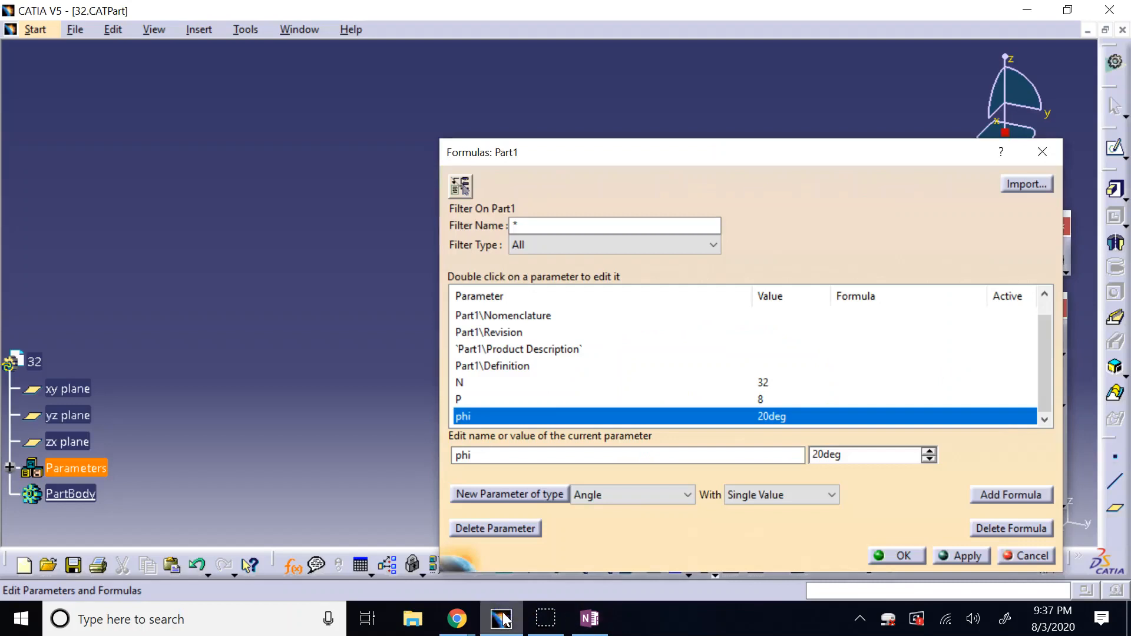
double_click(517, 455)
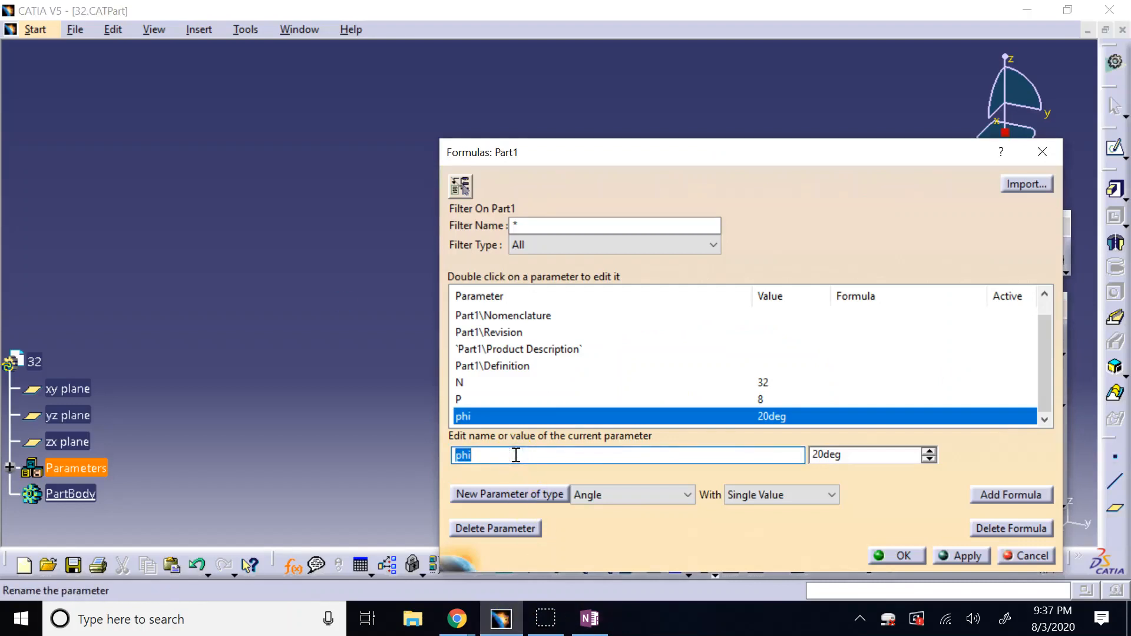
text(PD)
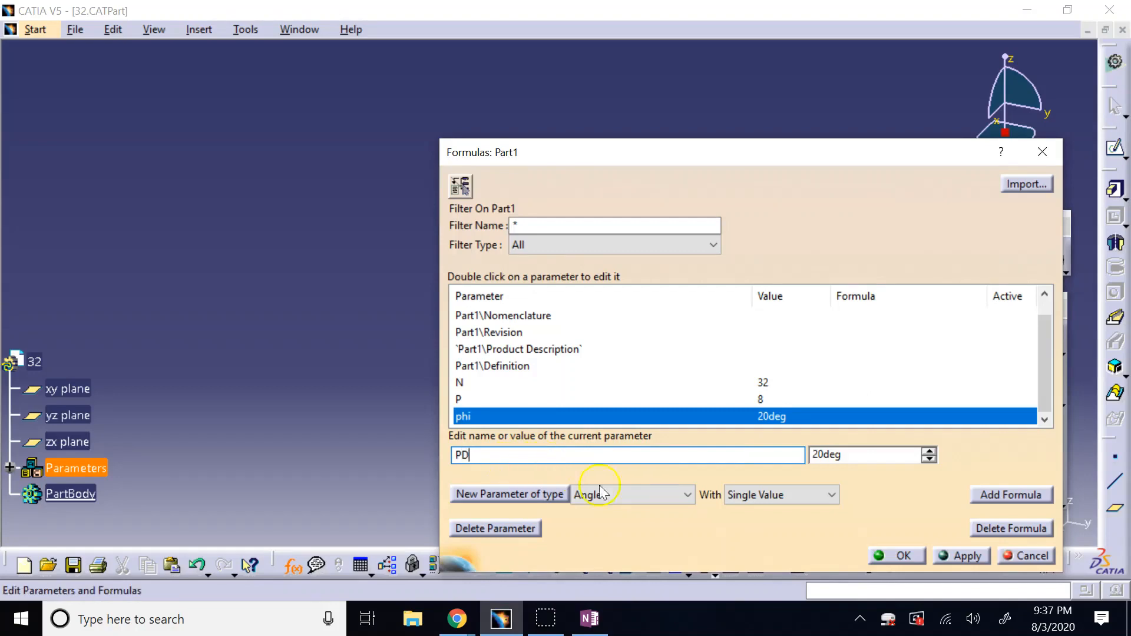
key(BackSpace)
Create a new single-value parameter of type Real and name it PD
click(626, 494)
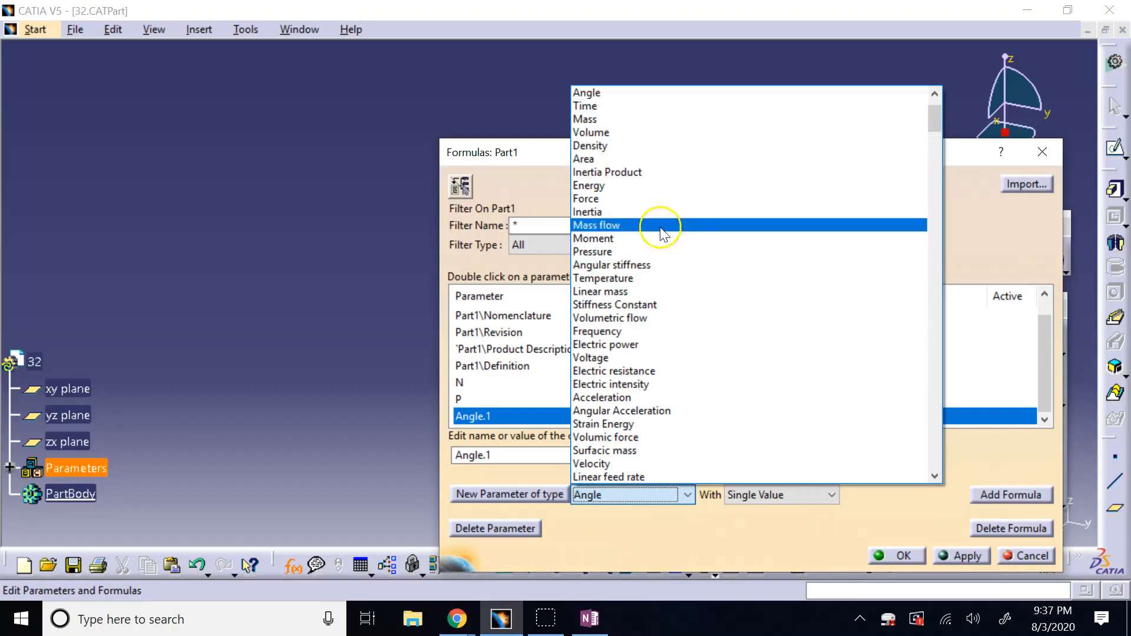
scroll(651, 162, up, 3)
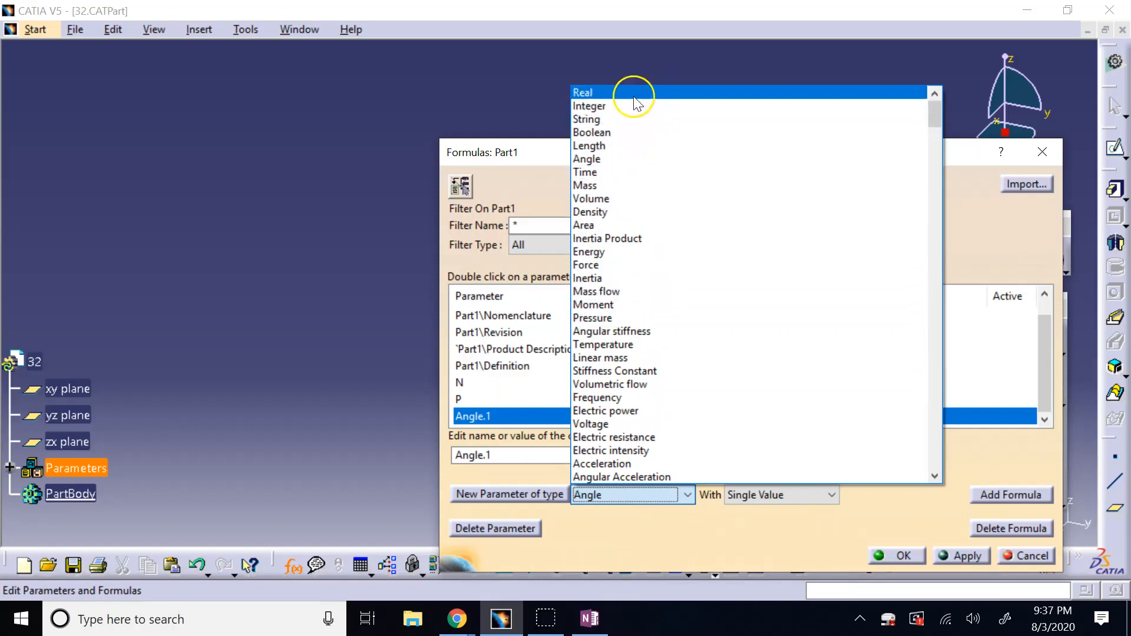
click(635, 93)
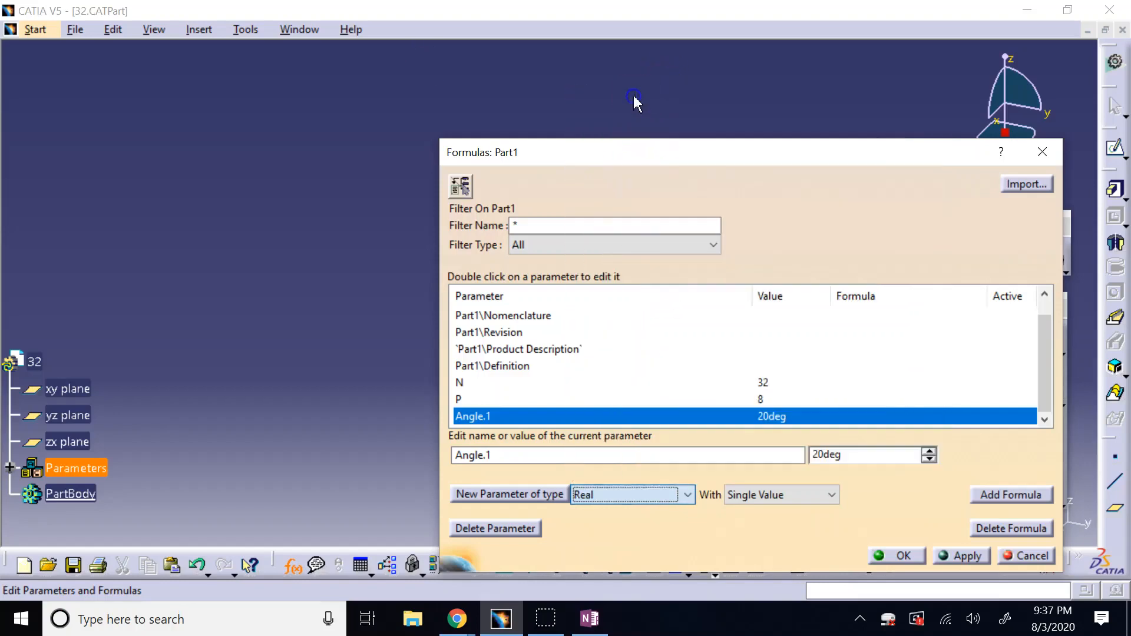
click(548, 493)
double_click(531, 453)
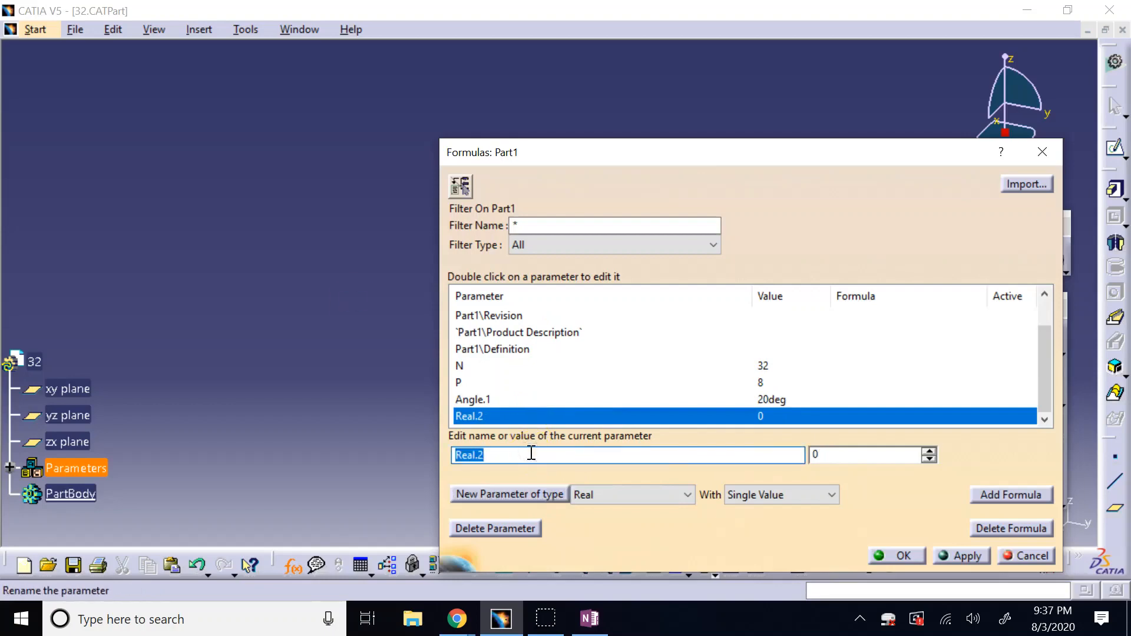
text(PD)
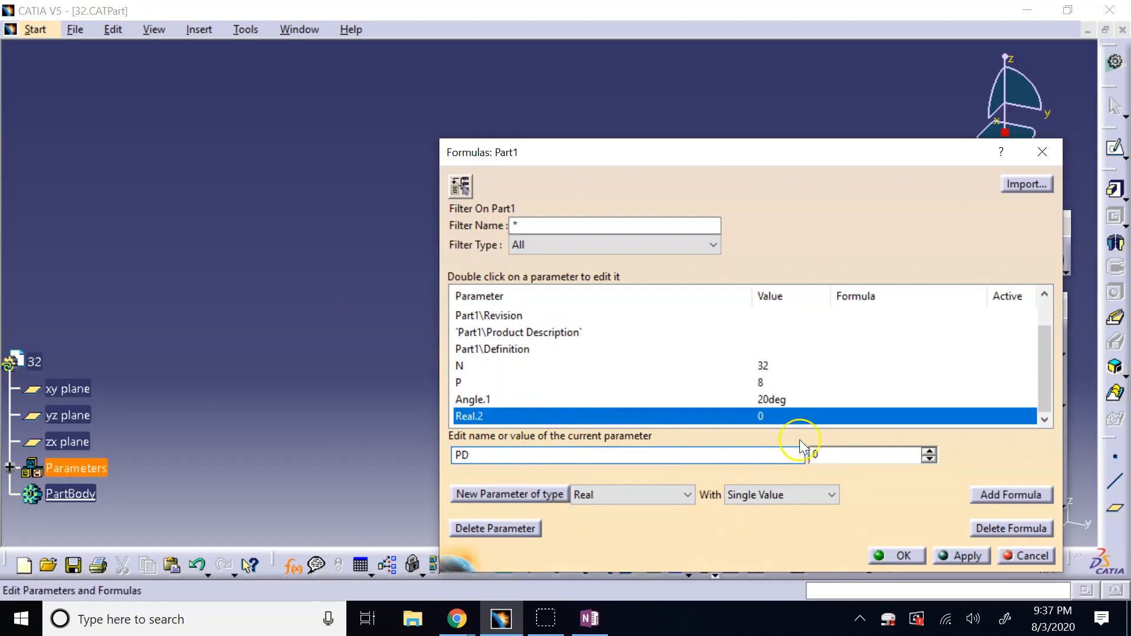
click(815, 454)
Check the pitch diameter equation in the OneNote notes and add the formula N/P to the PD parameter in CATIA
click(596, 618)
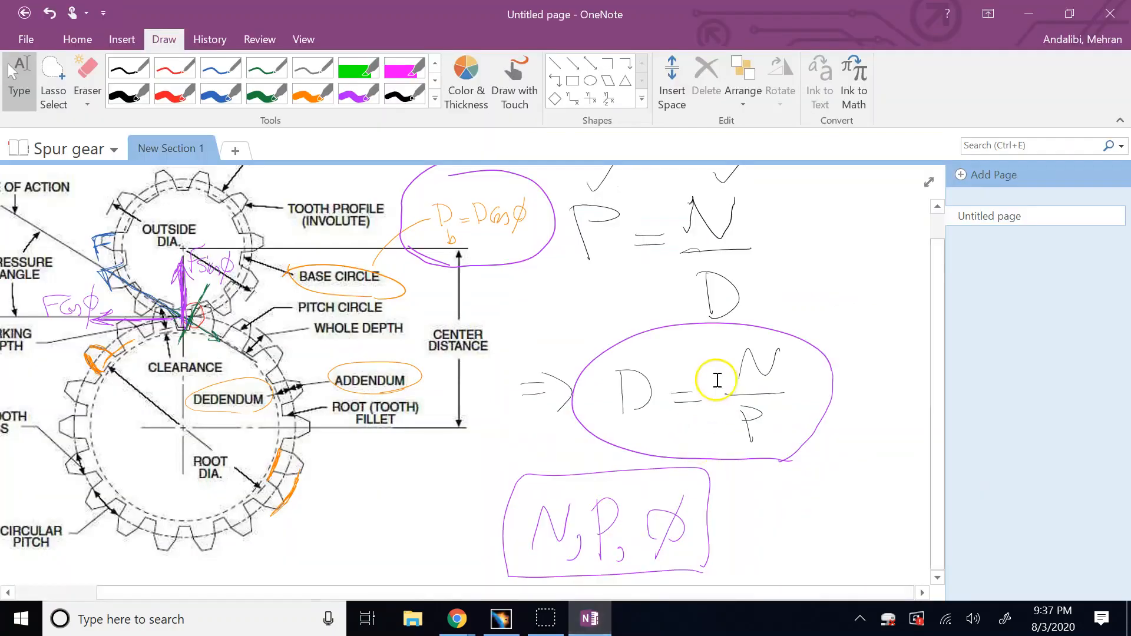
click(511, 622)
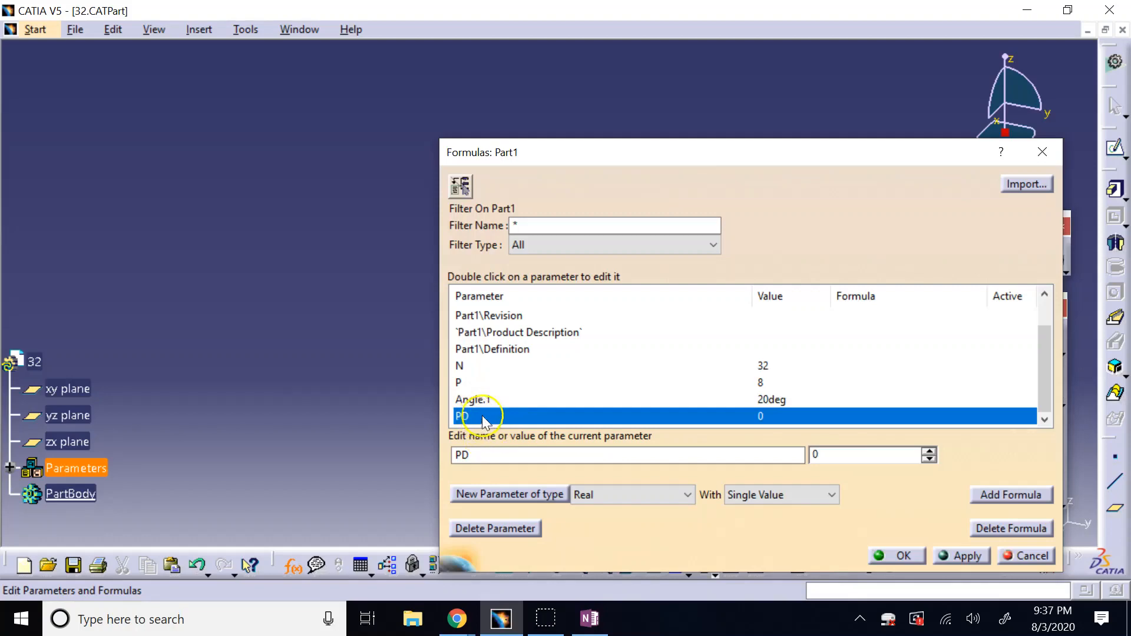
click(1011, 495)
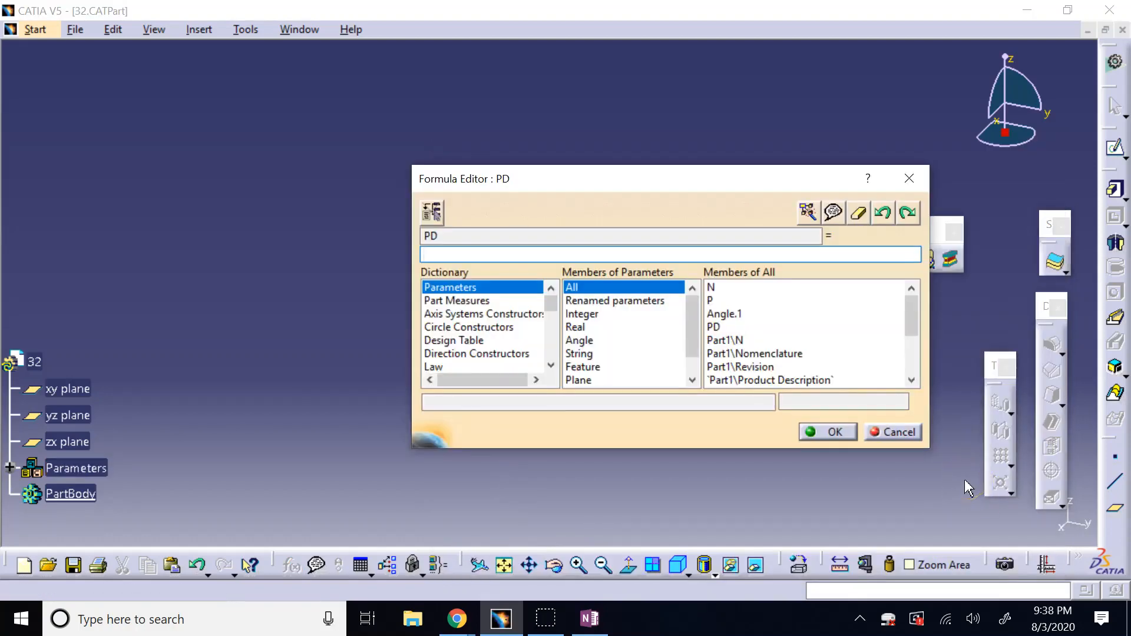
click(590, 618)
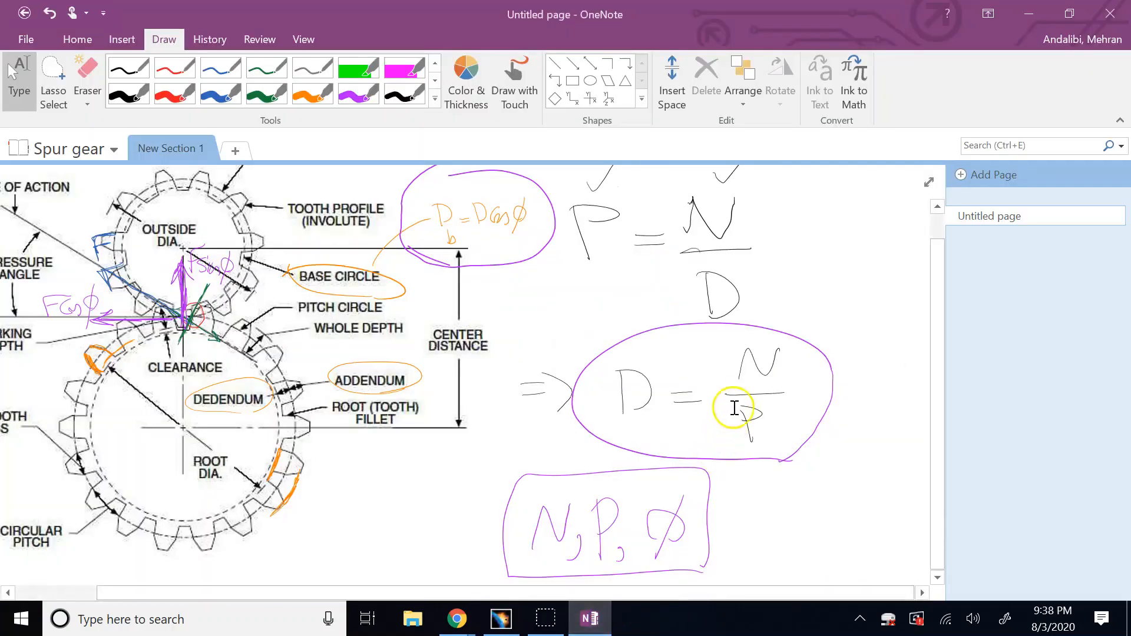
click(501, 618)
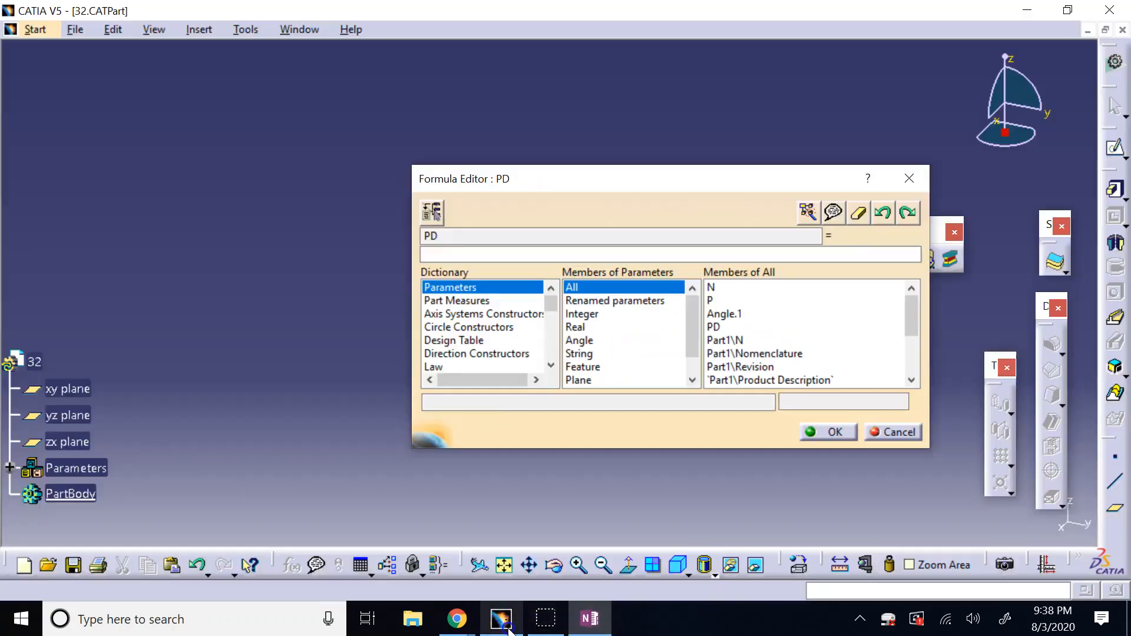
click(526, 257)
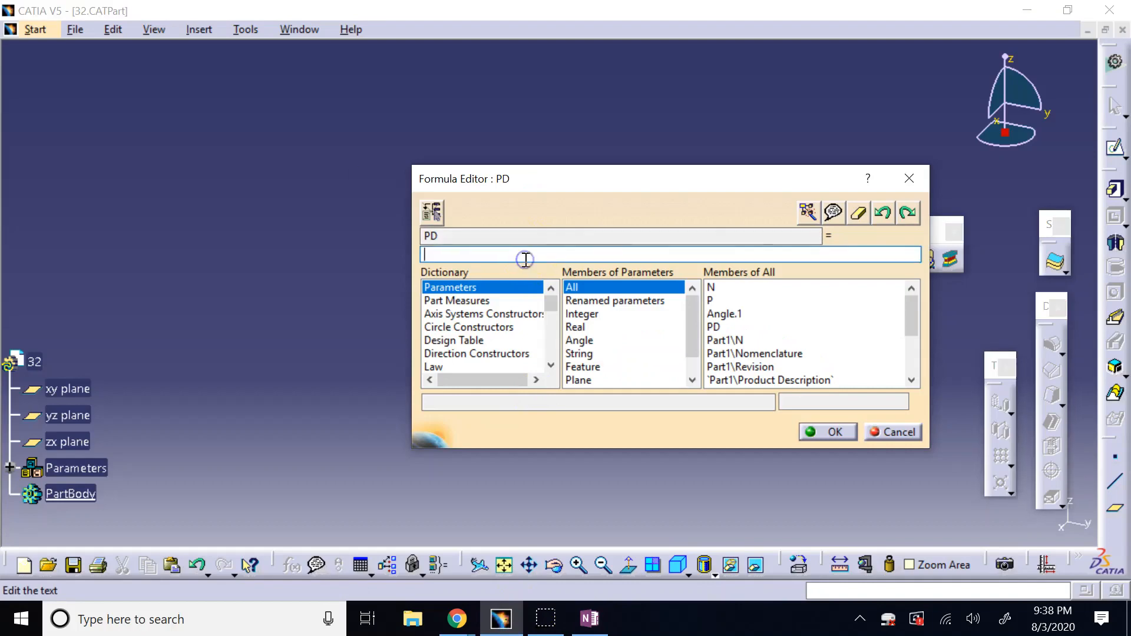
text(N/P)
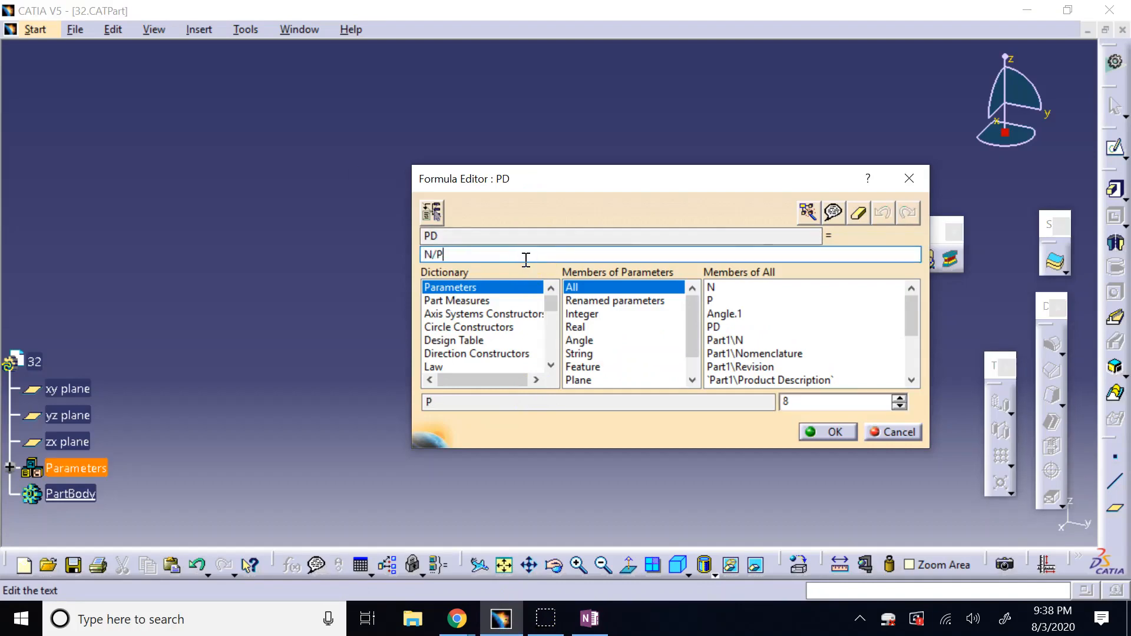
click(850, 437)
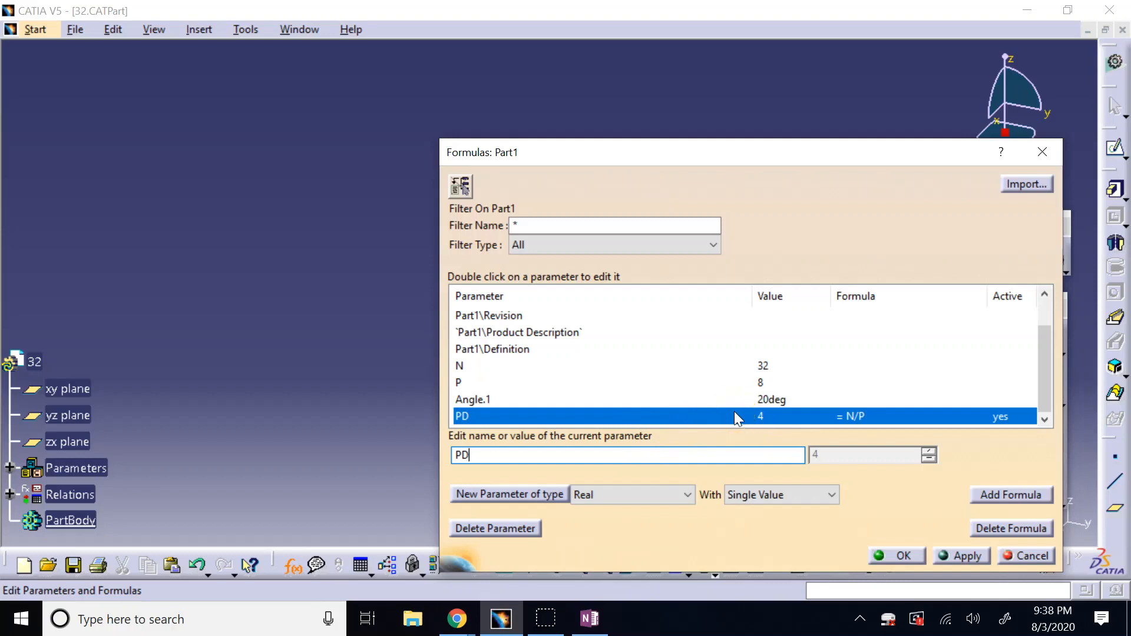
Delete the Real parameter PD together with its formula
click(484, 529)
click(600, 348)
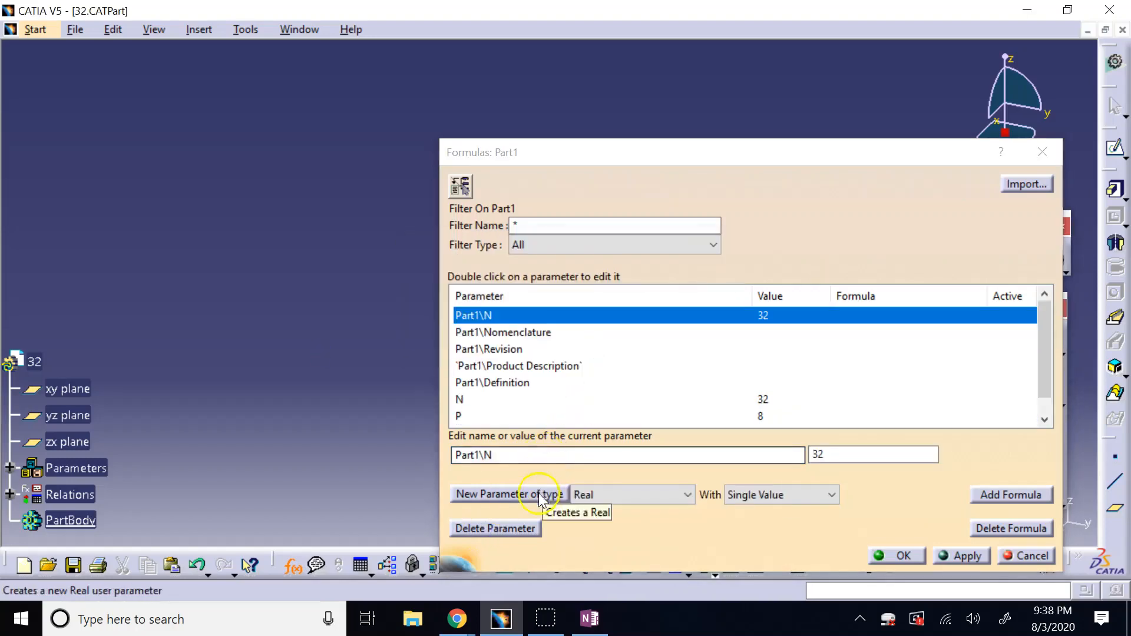
Create a new single-value parameter of type Length and name it PD
click(631, 495)
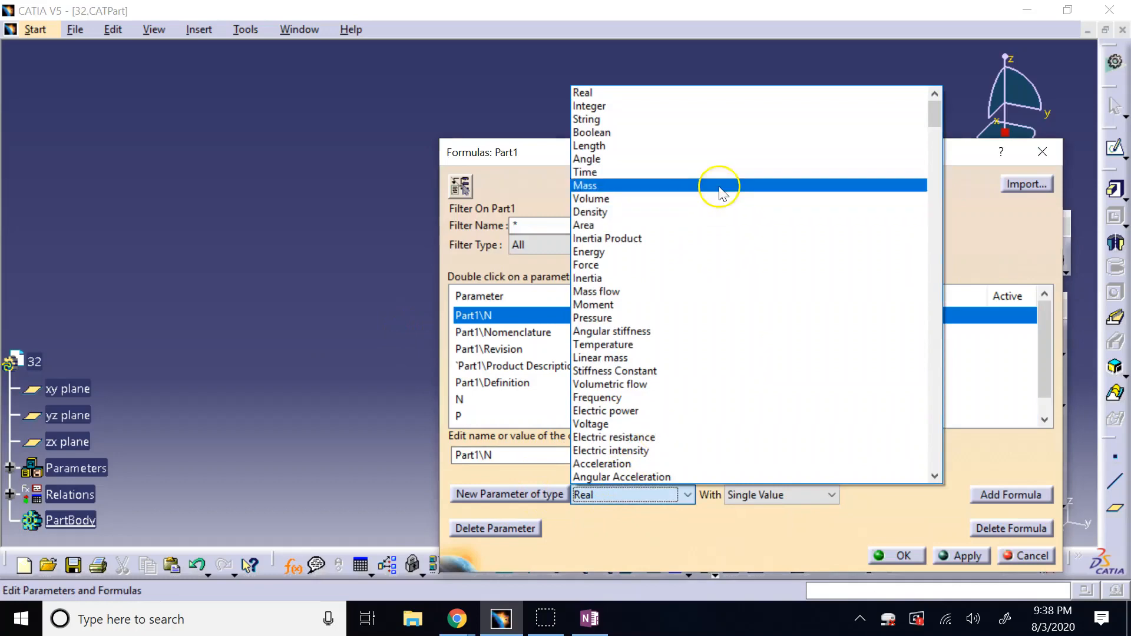
click(614, 146)
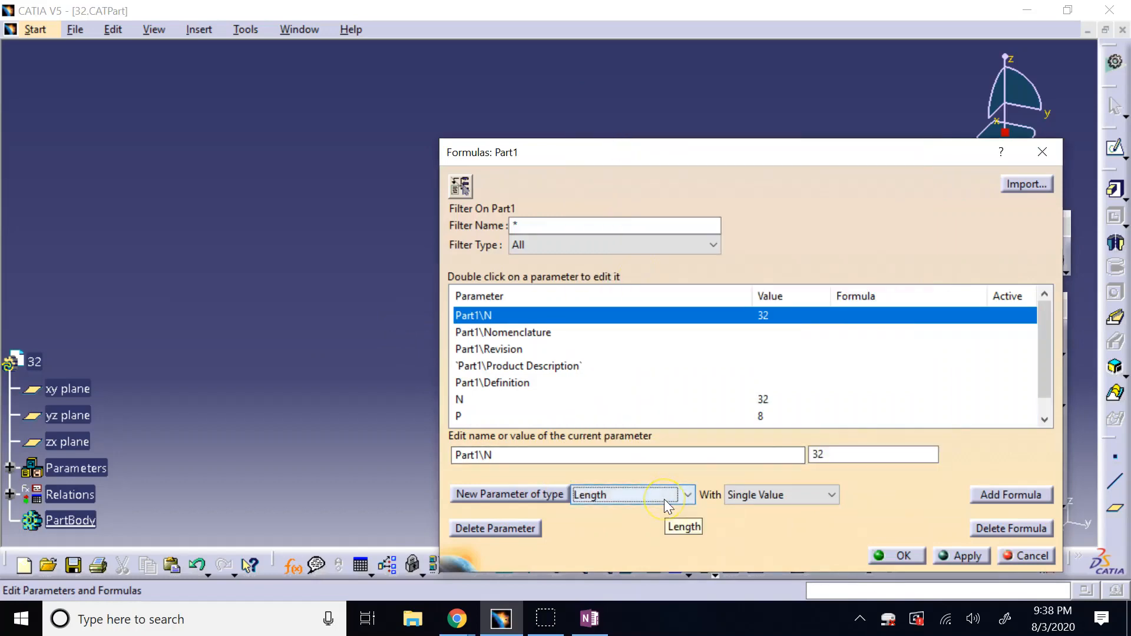
click(510, 494)
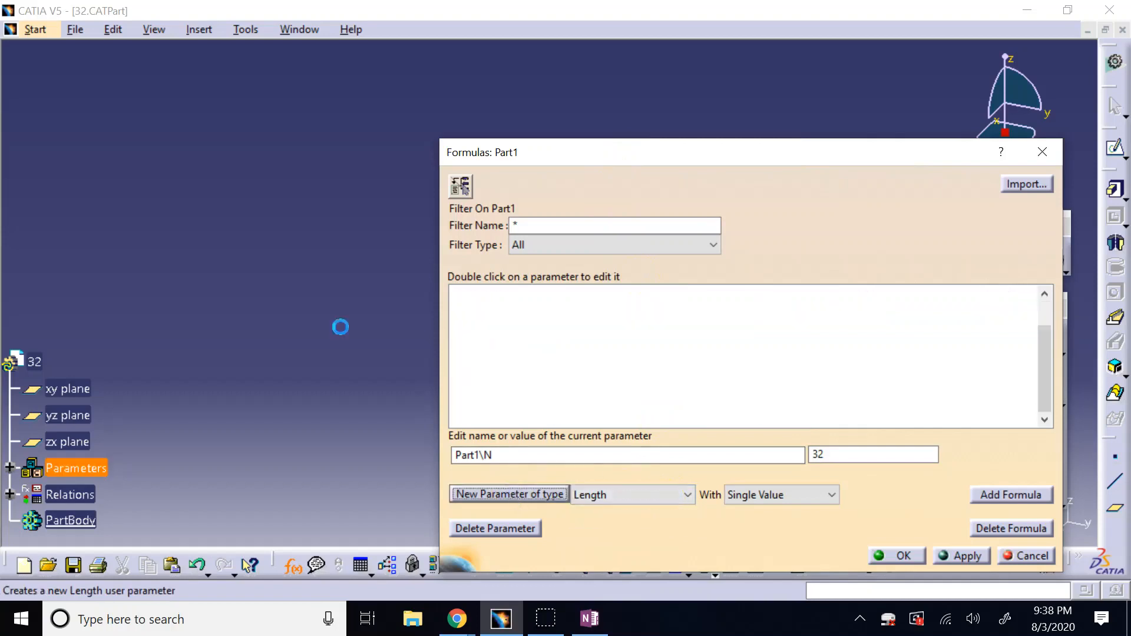
double_click(522, 460)
text(PD)
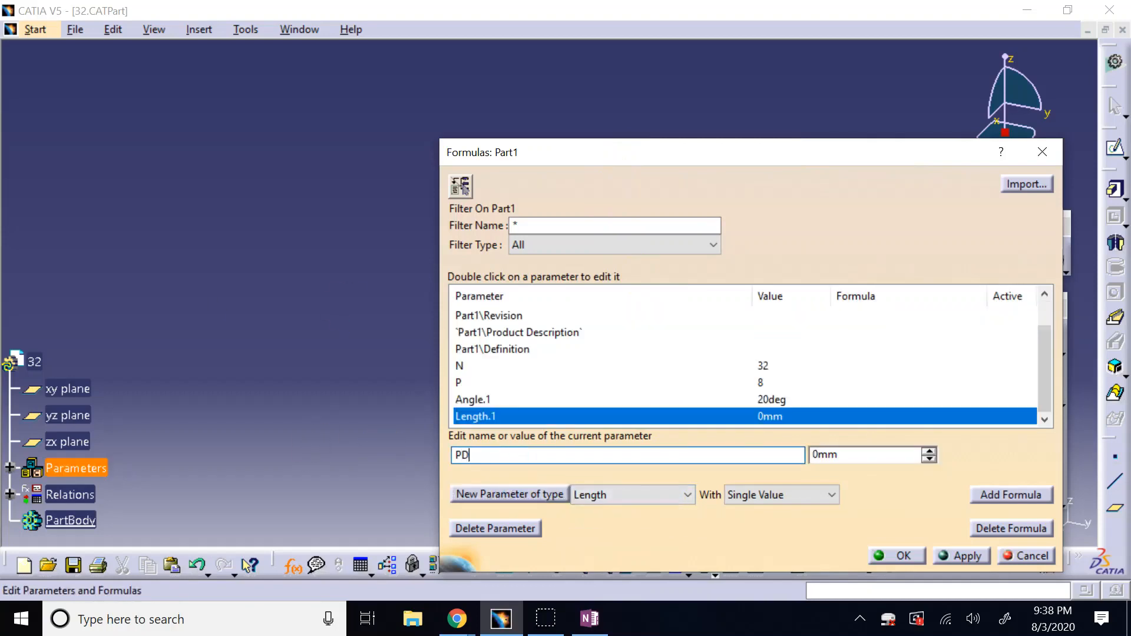
Add the formula 1in*N/P to the PD length parameter and close the parameter editor
click(998, 497)
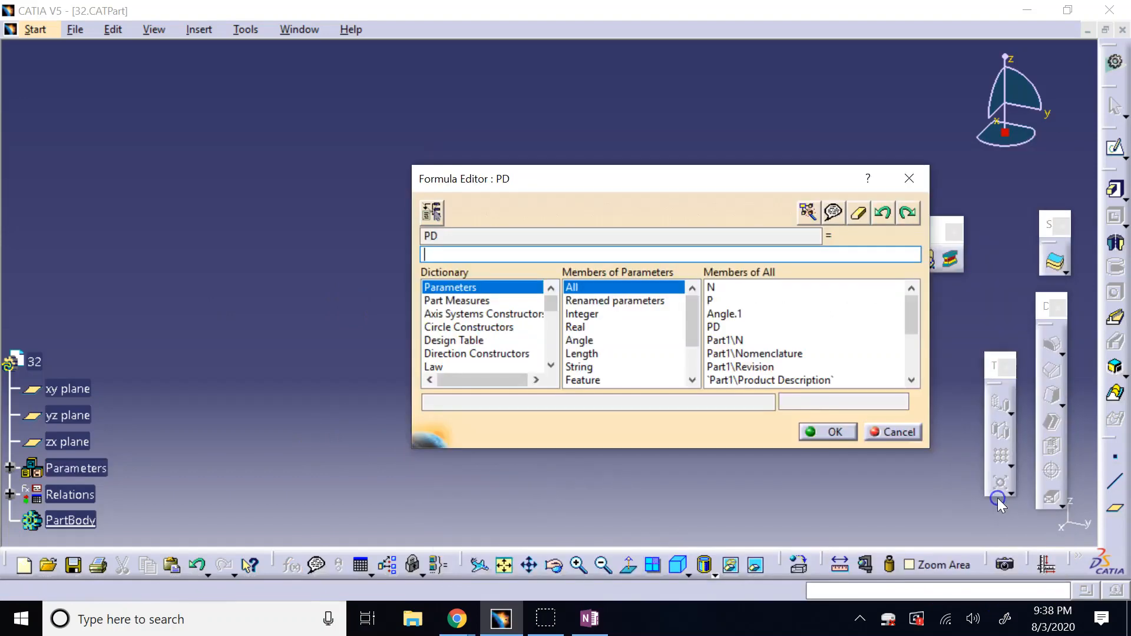
double_click(709, 289)
text(/)
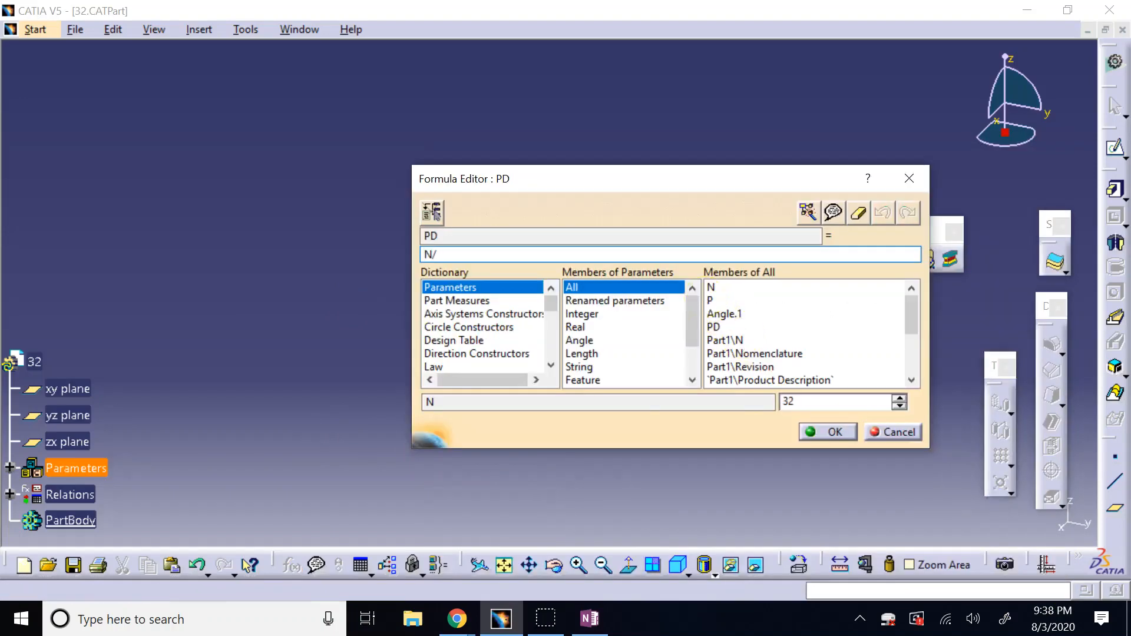
double_click(713, 302)
key(Home)
text(1in*)
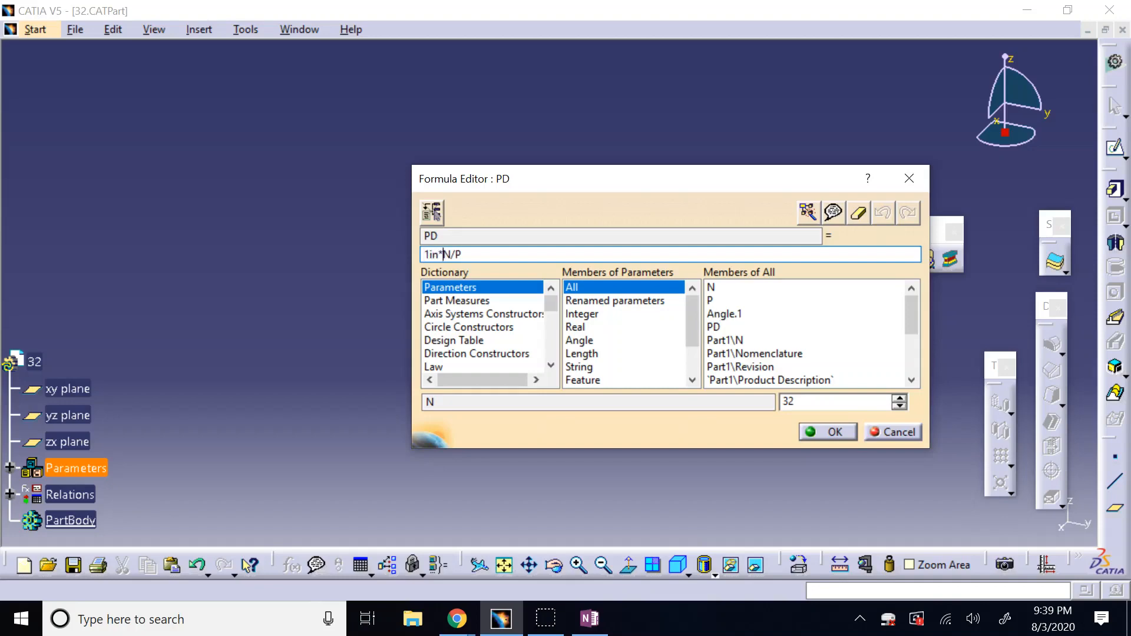
click(834, 434)
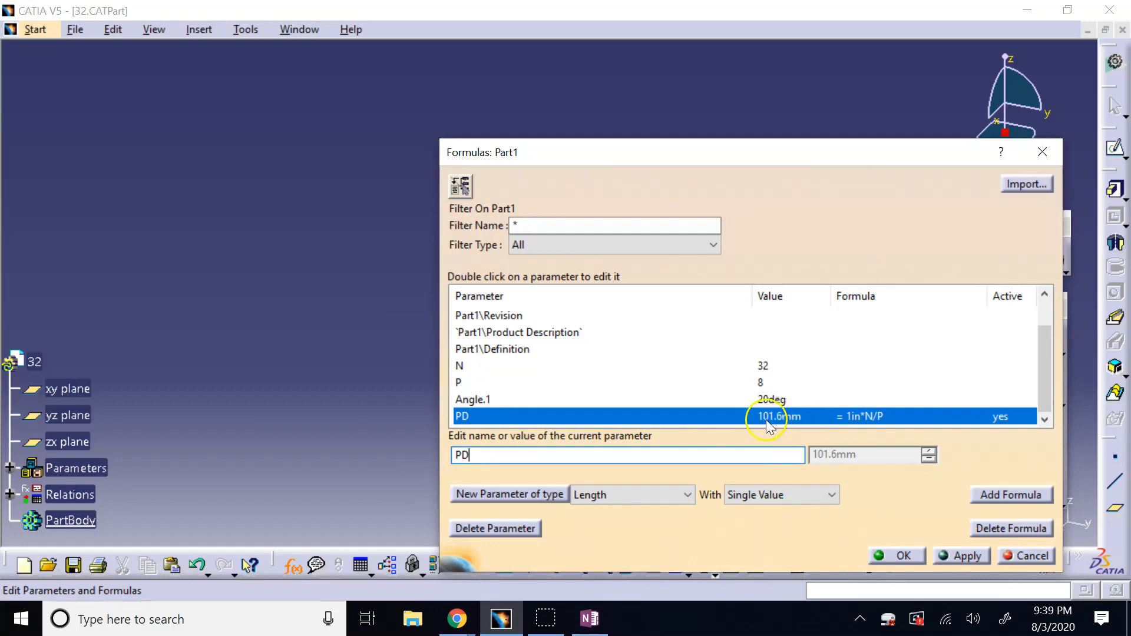
click(900, 557)
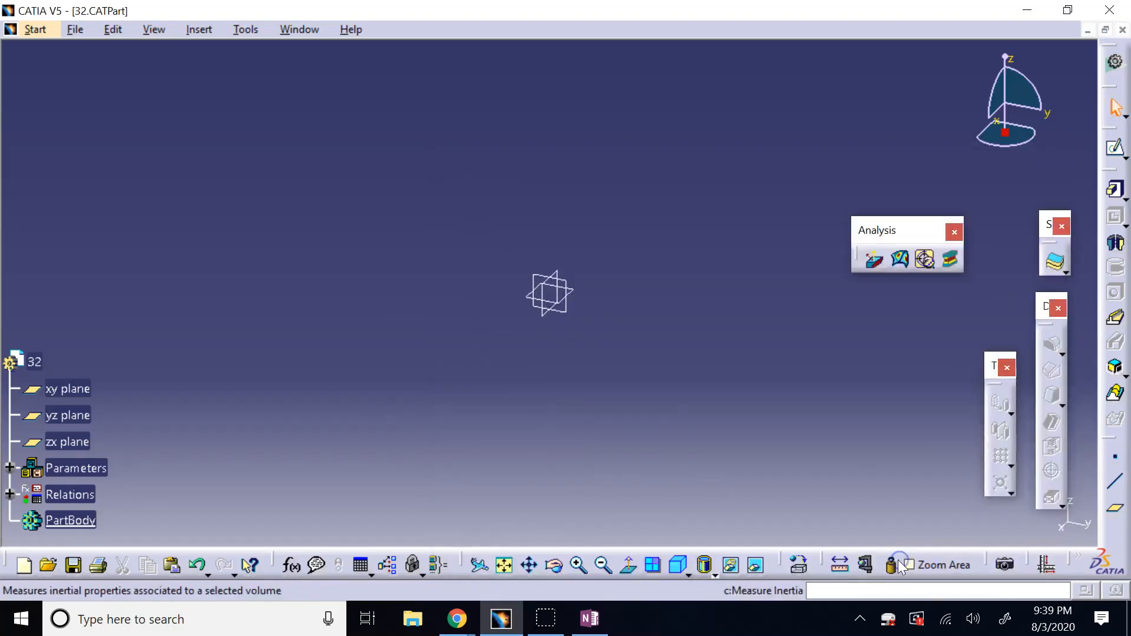
Change the length unit to Inch (in) in the Parameters and Measure options
click(246, 30)
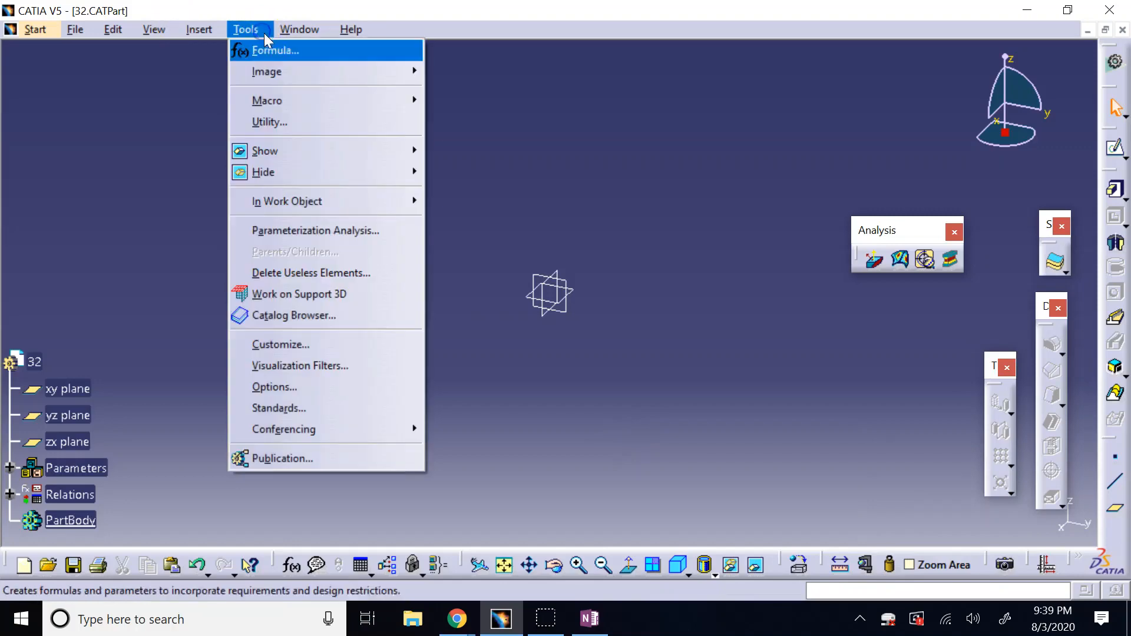
click(278, 387)
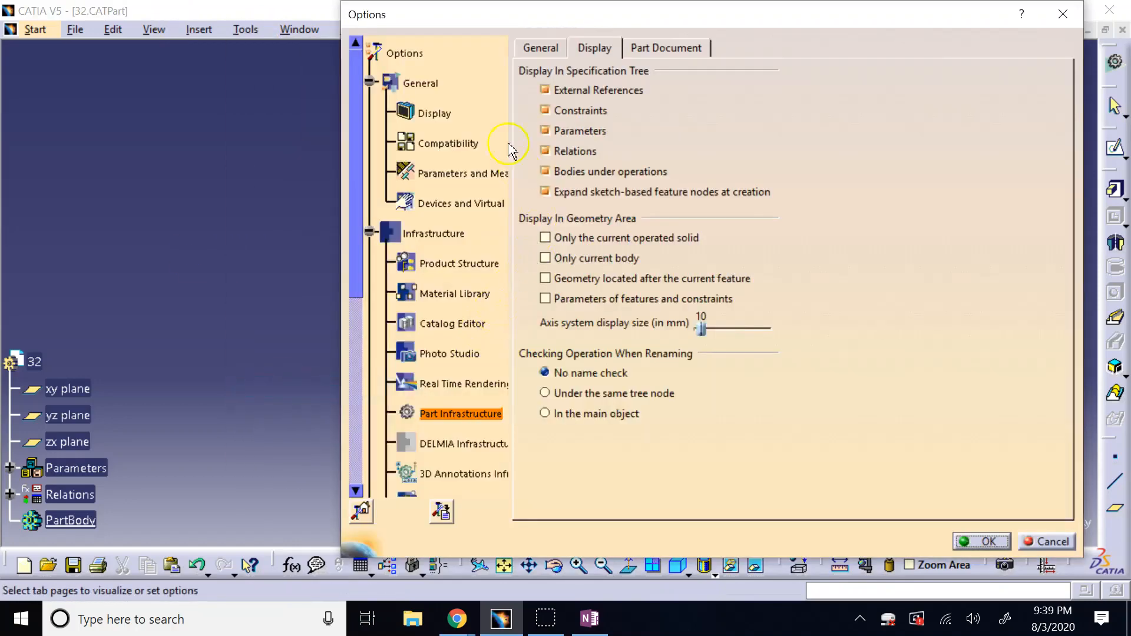
click(462, 173)
click(650, 48)
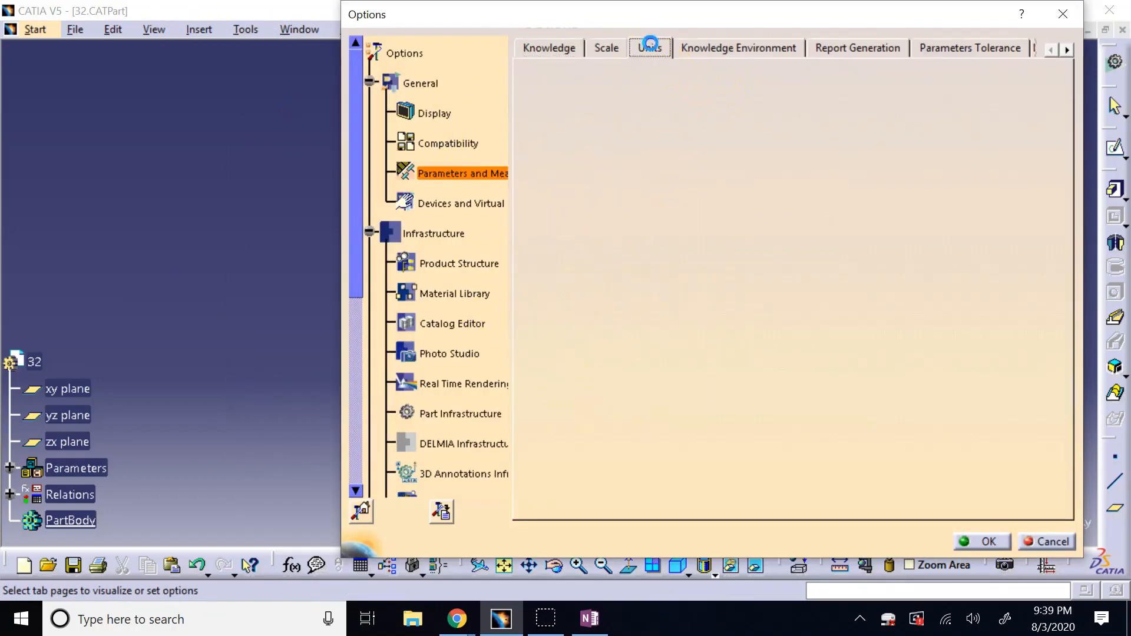
click(739, 216)
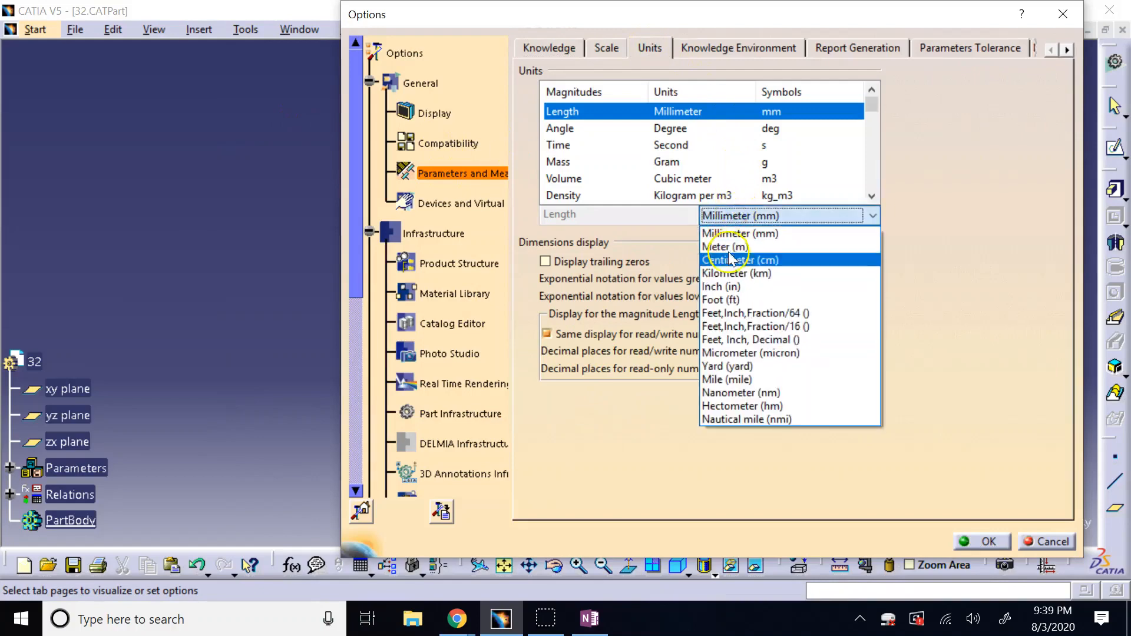
click(728, 286)
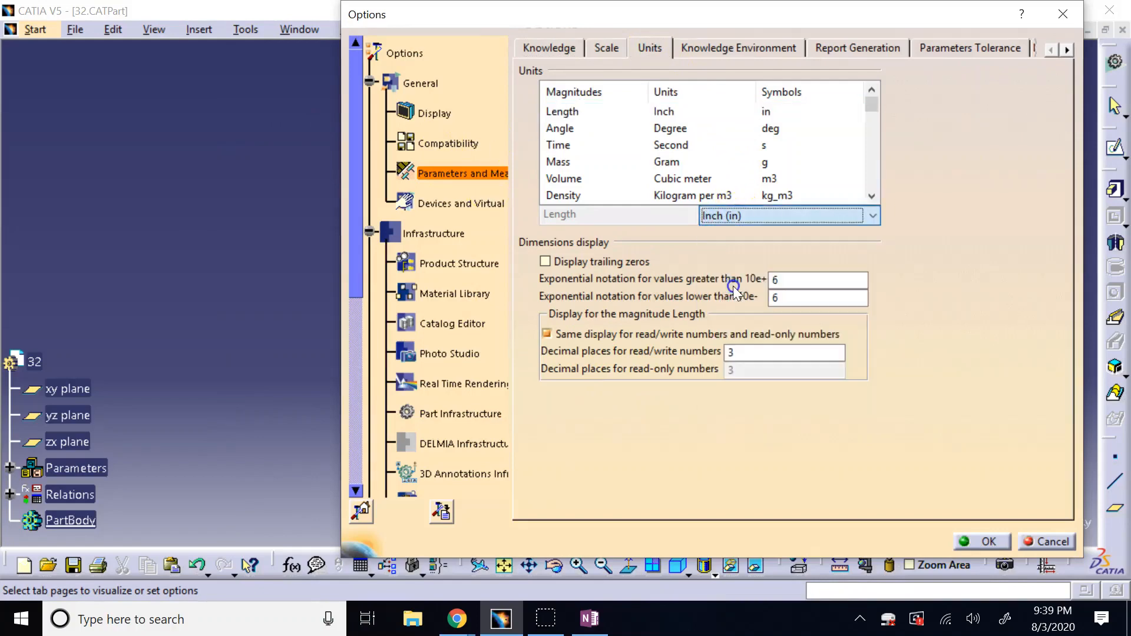
click(982, 541)
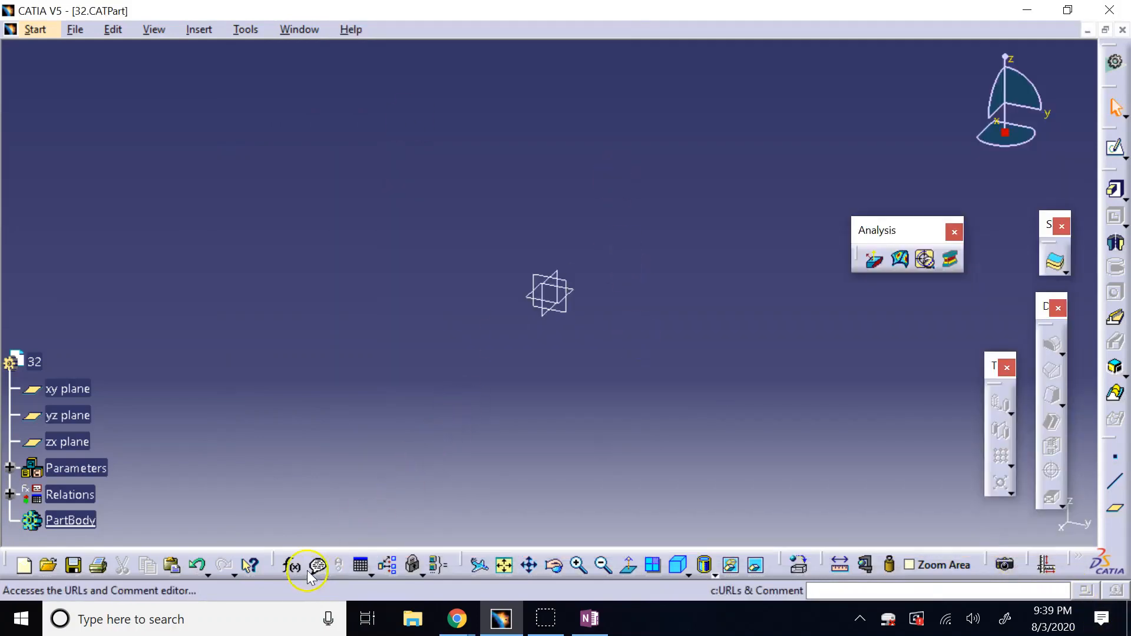
Create a new single-value parameter of type Length and name it BD
click(291, 566)
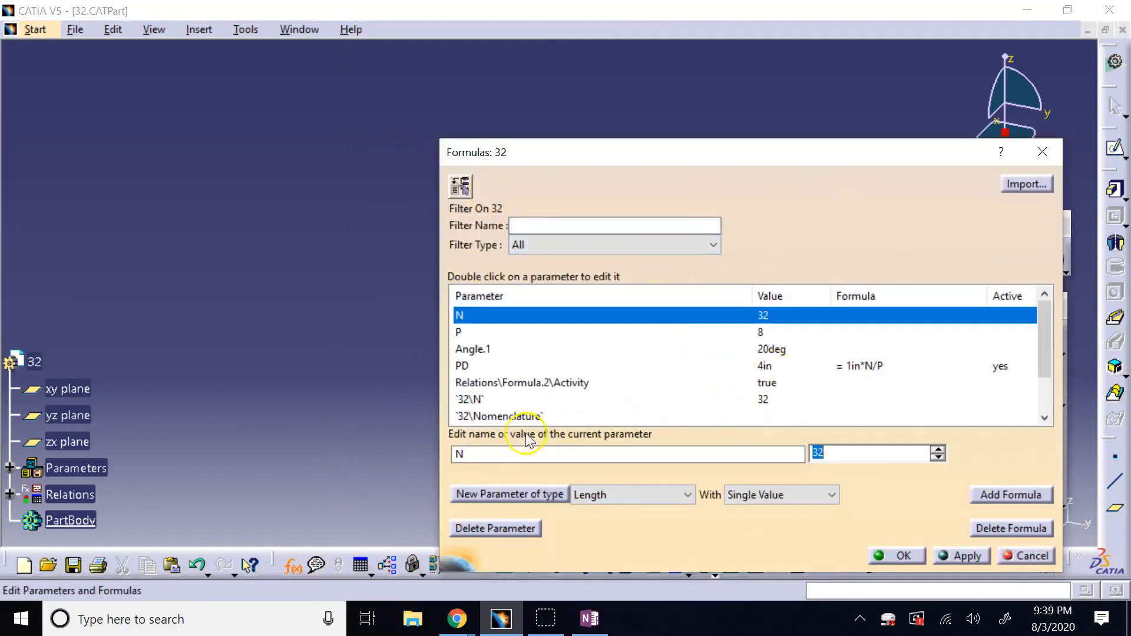
click(493, 454)
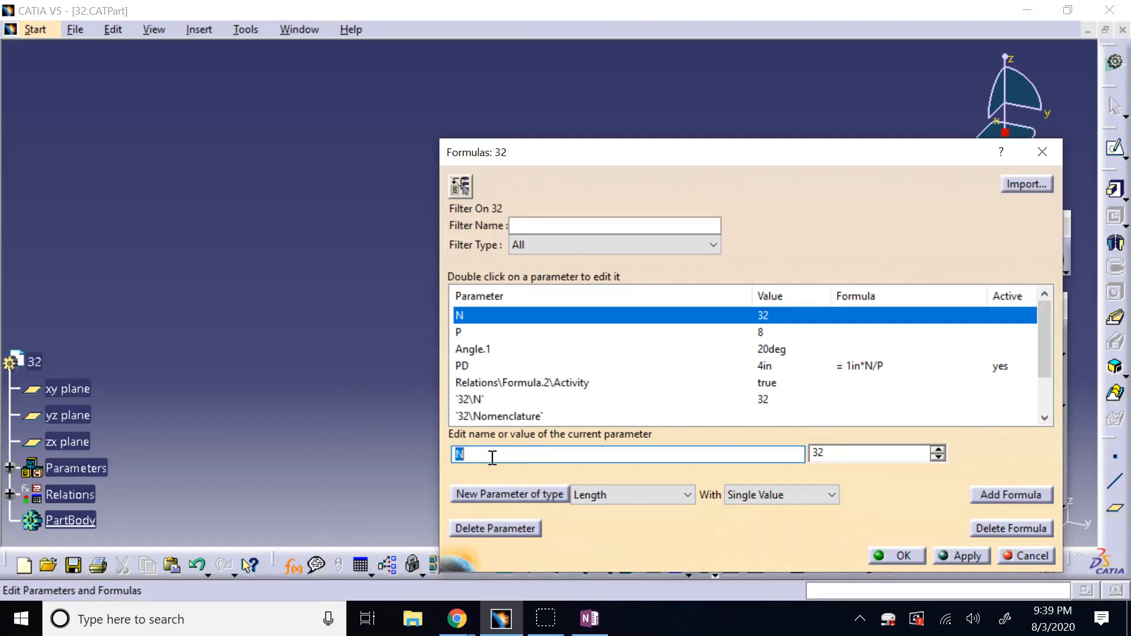
click(492, 457)
text(B)
key(BackSpace)
key(BackSpace)
click(516, 495)
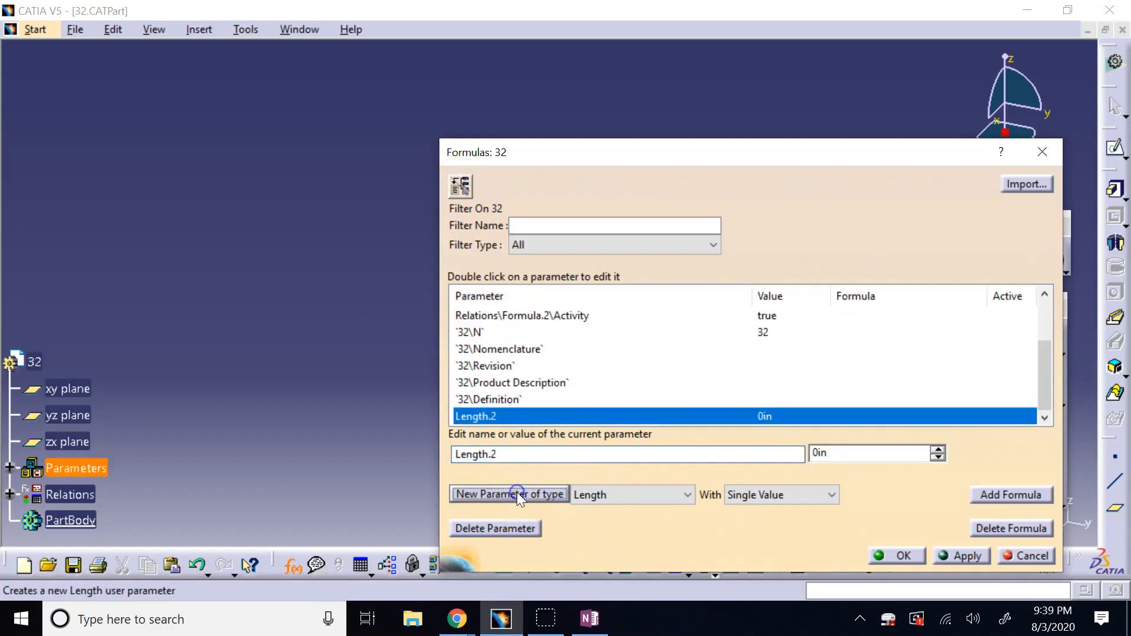
double_click(509, 454)
text(BD)
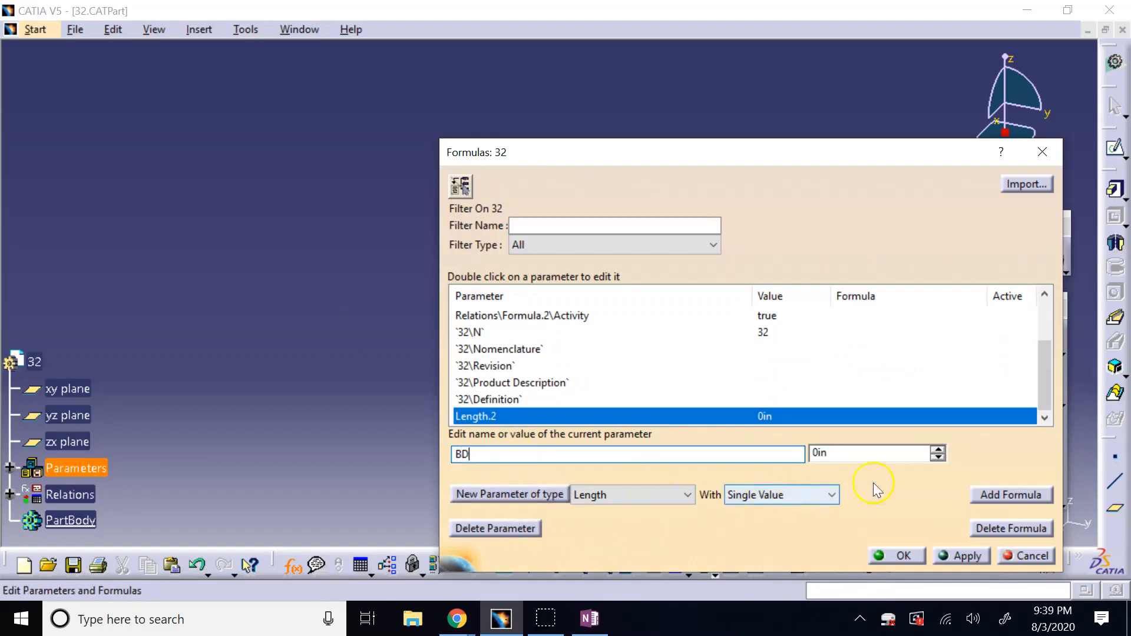
Try to define the BD parameter with the formula PD*cos(phi), and discard the formula
click(989, 495)
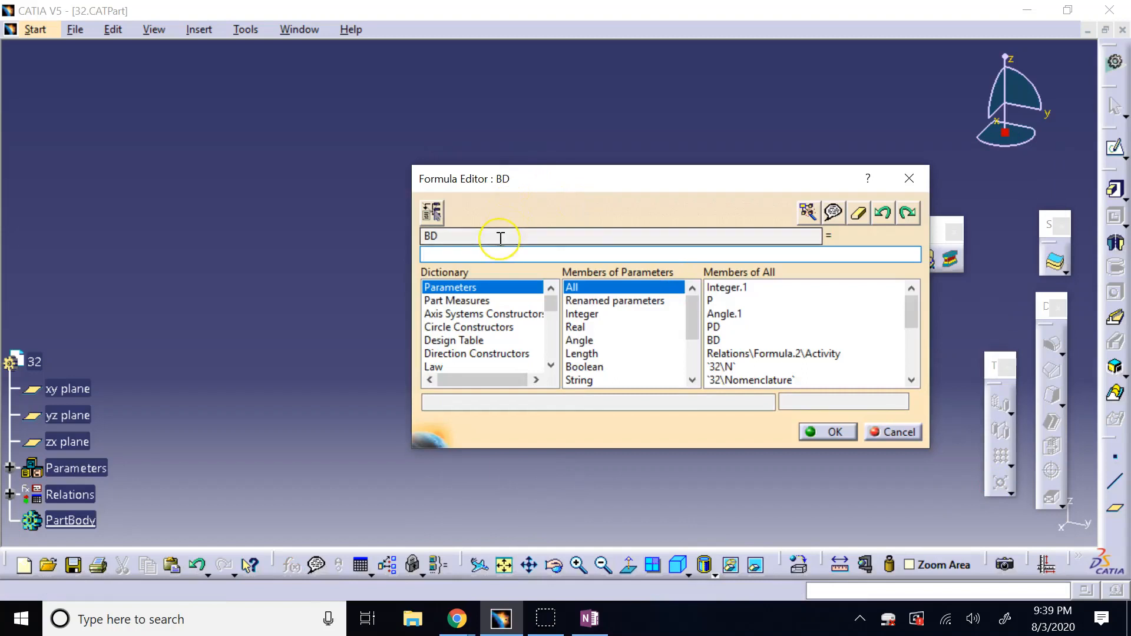
text(PD)
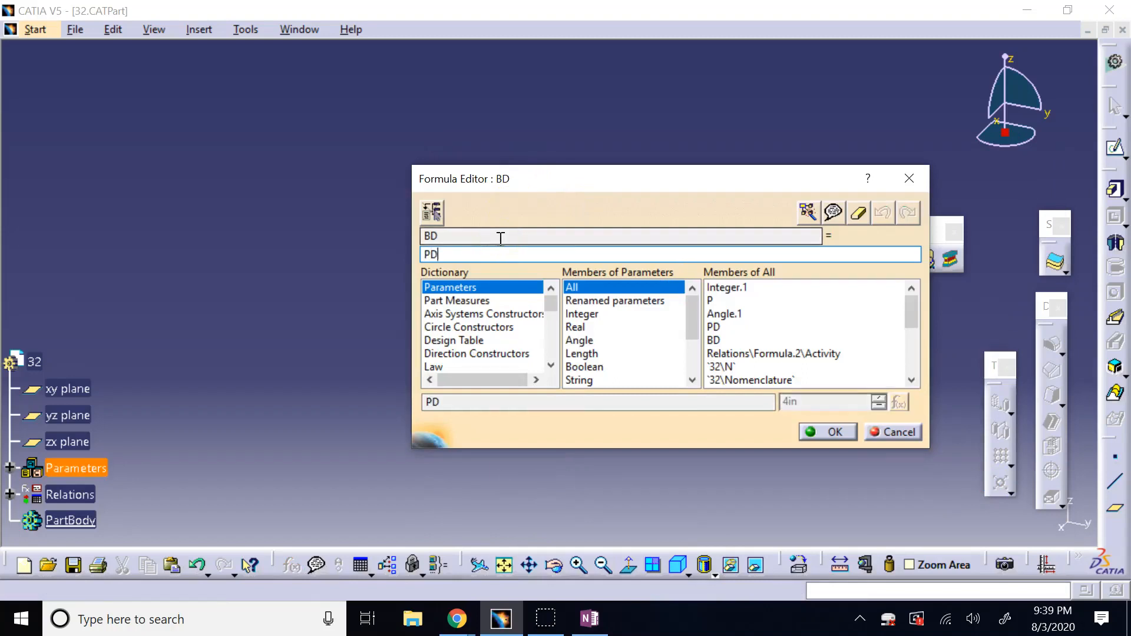
text(*cos(phi))
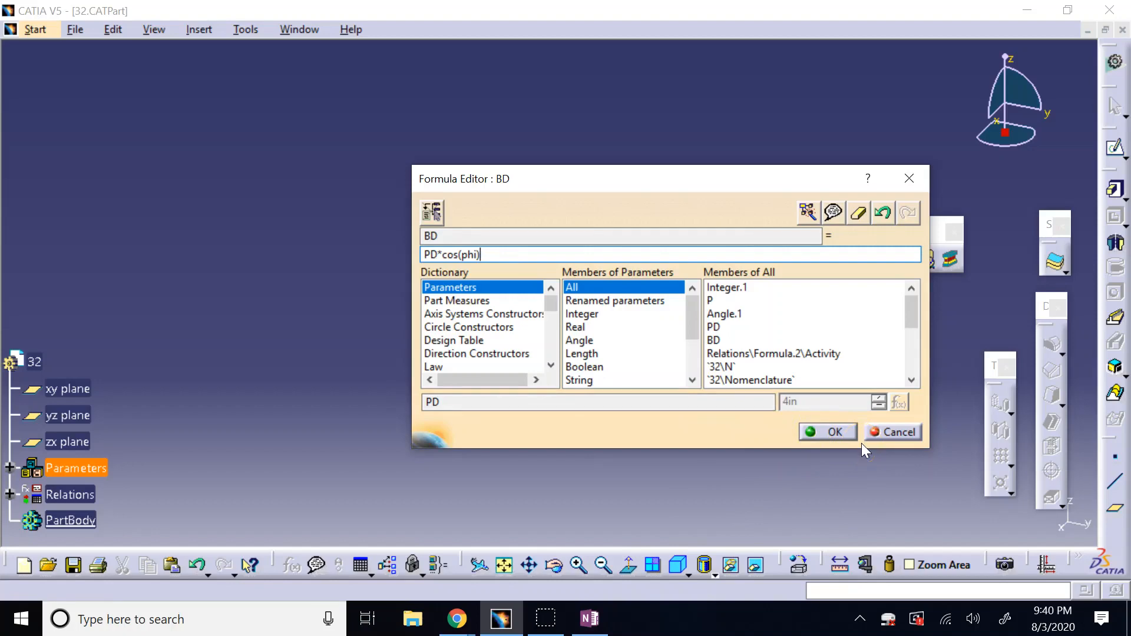
click(844, 436)
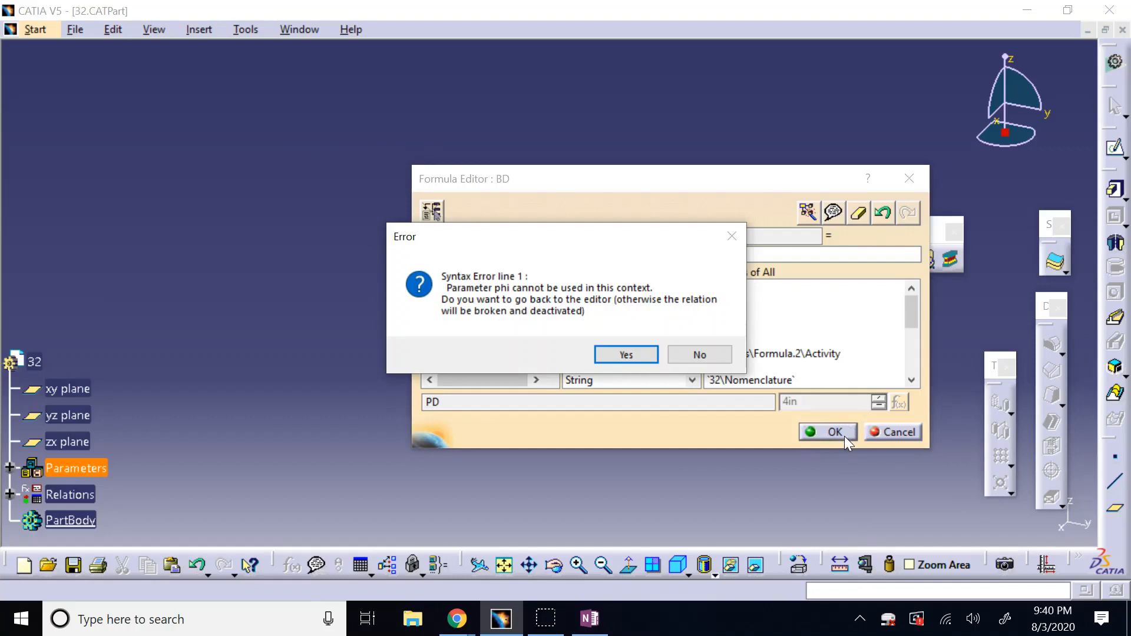
click(641, 365)
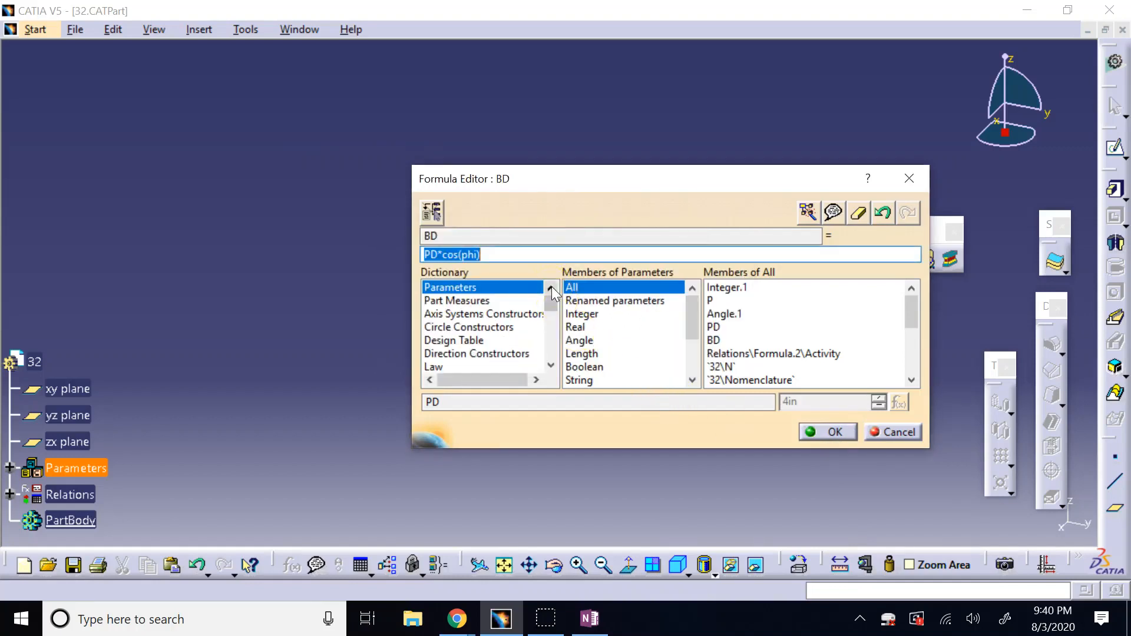
double_click(522, 248)
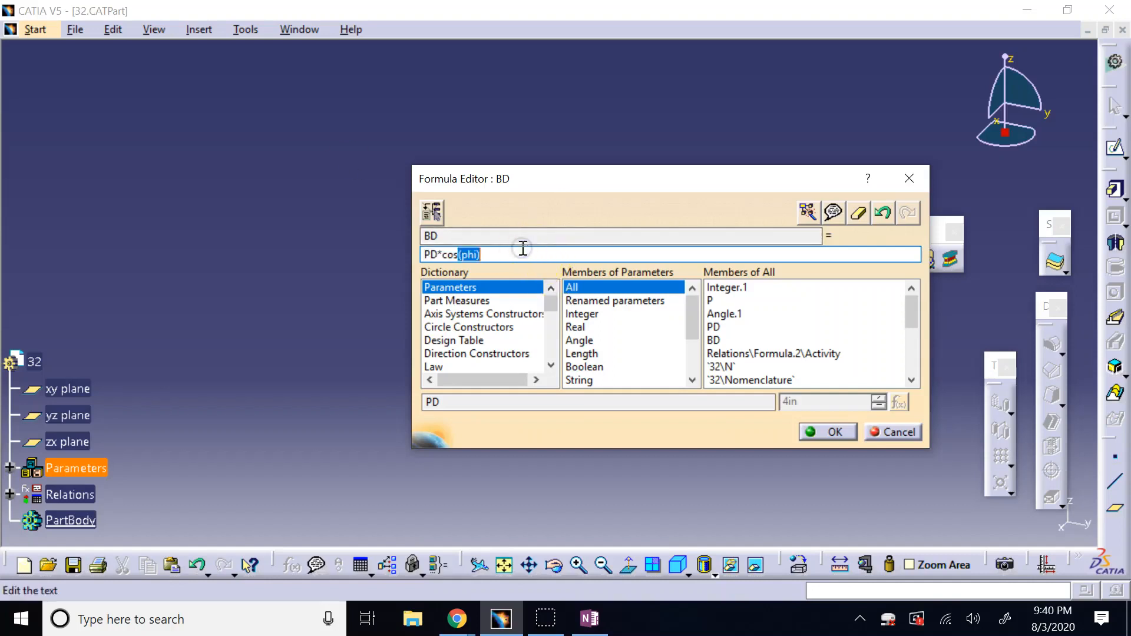
scroll(790, 342, down, 4)
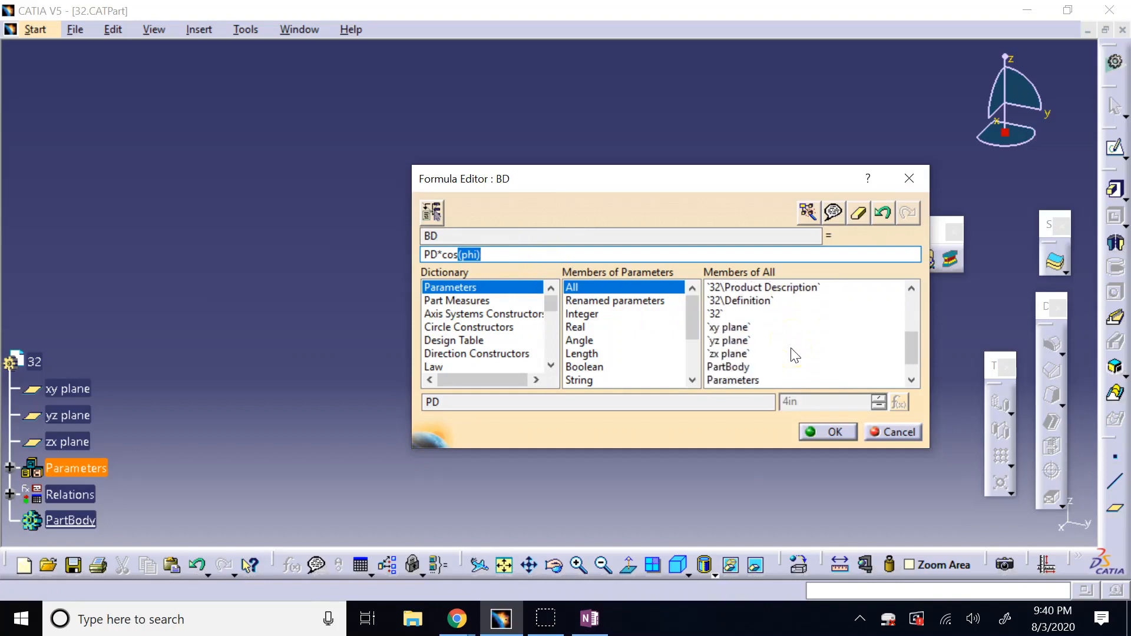
scroll(795, 355, up, 4)
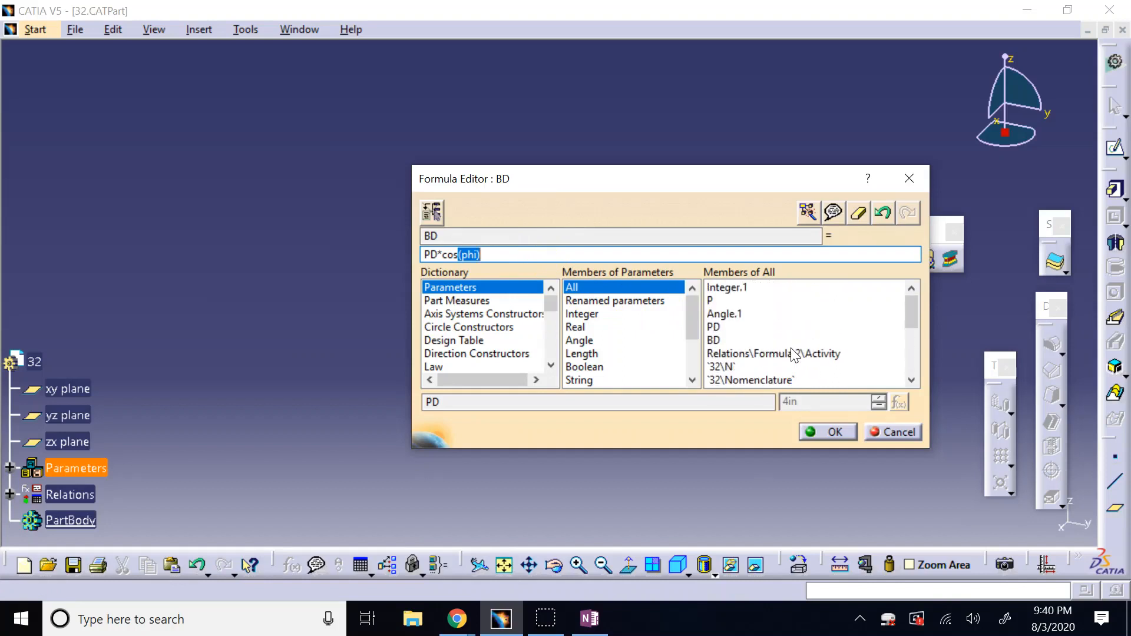
click(901, 434)
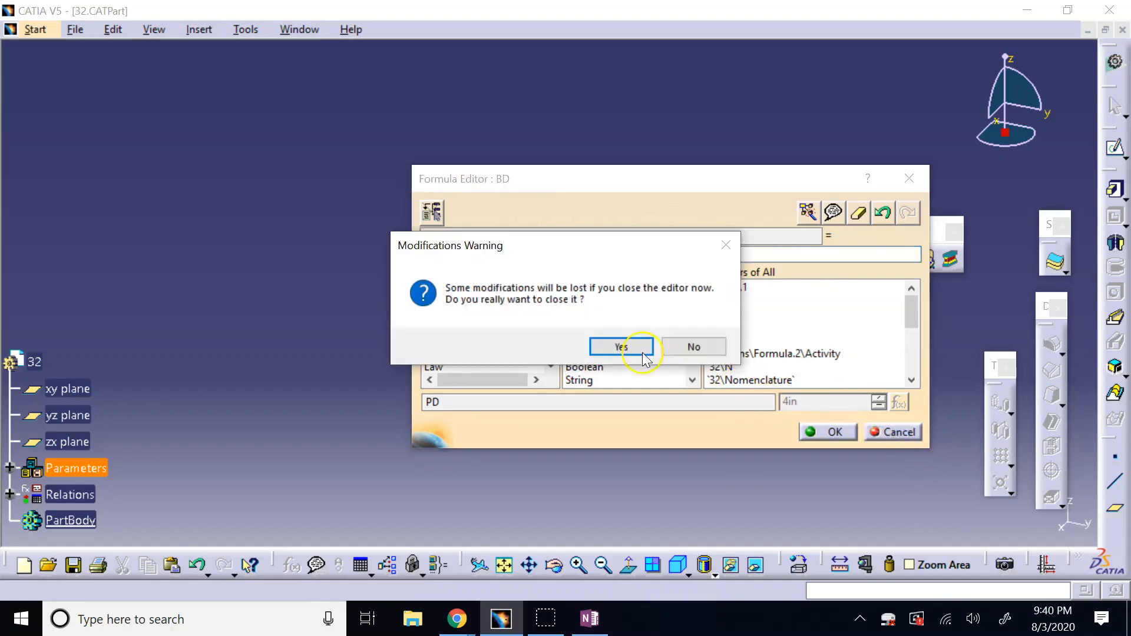
click(622, 347)
Check the parameter list for wrong names and rename Integer.1 as N
click(549, 361)
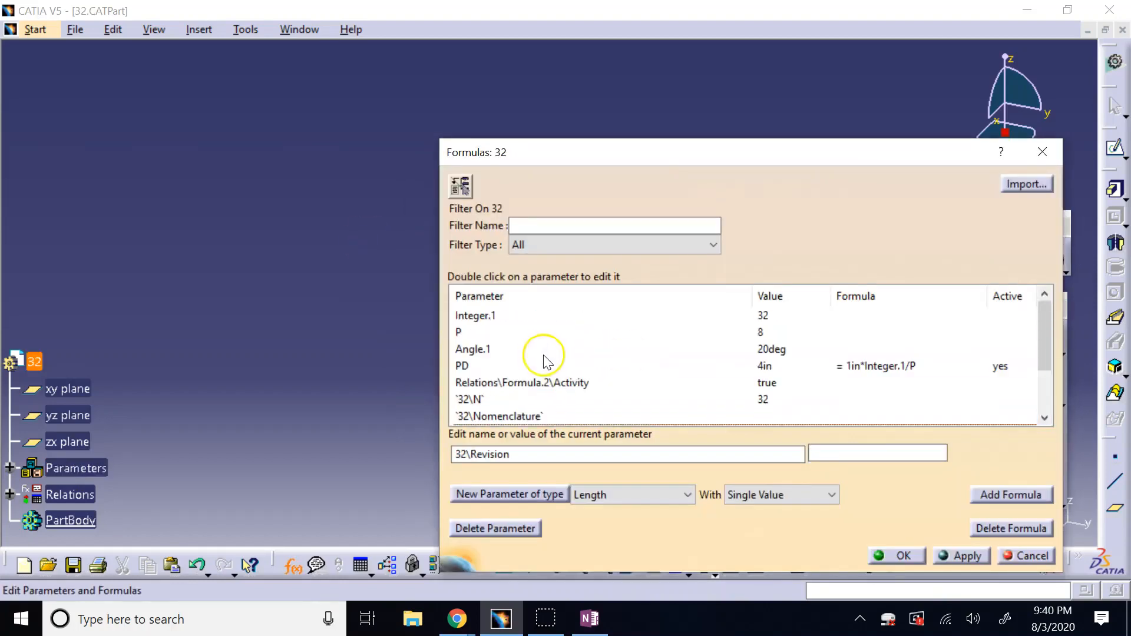
click(467, 322)
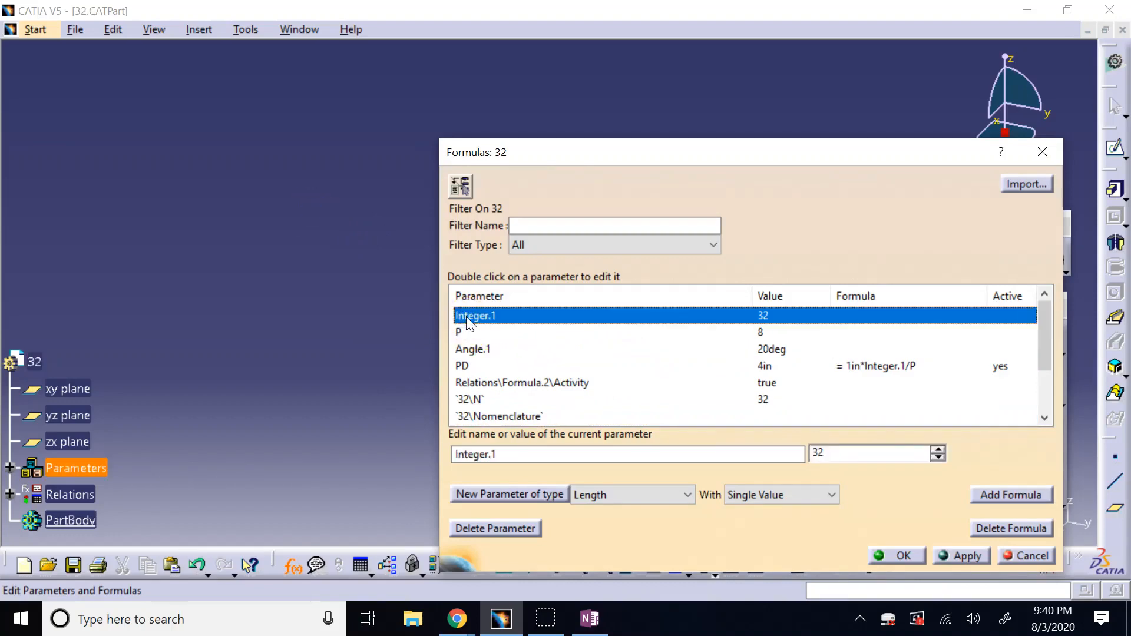
scroll(467, 323, down, 2)
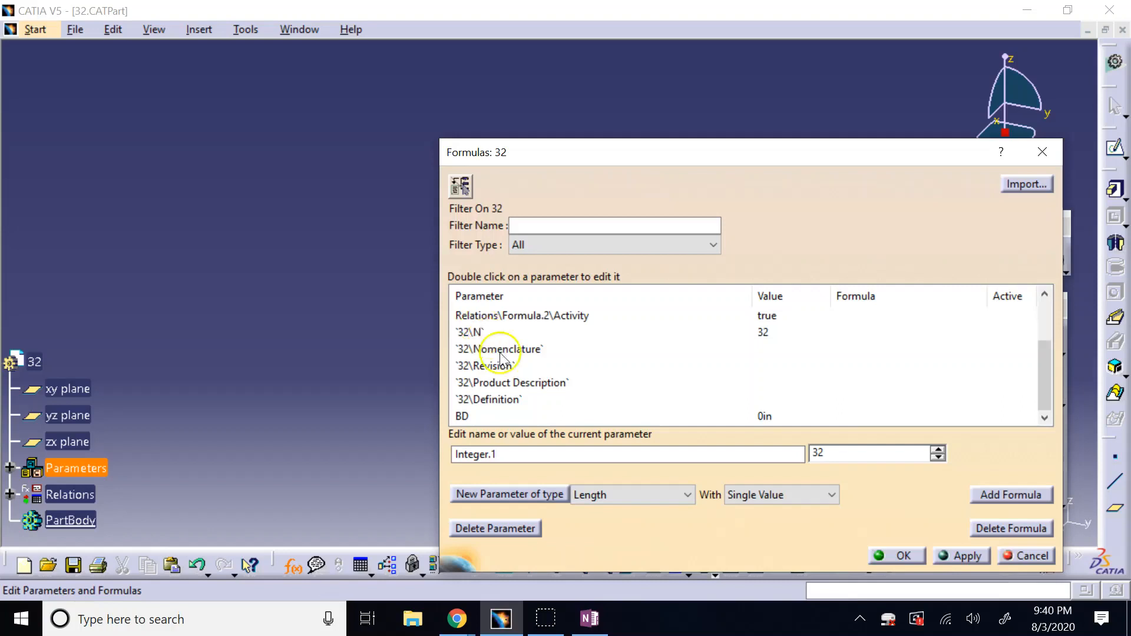
scroll(521, 369, up, 2)
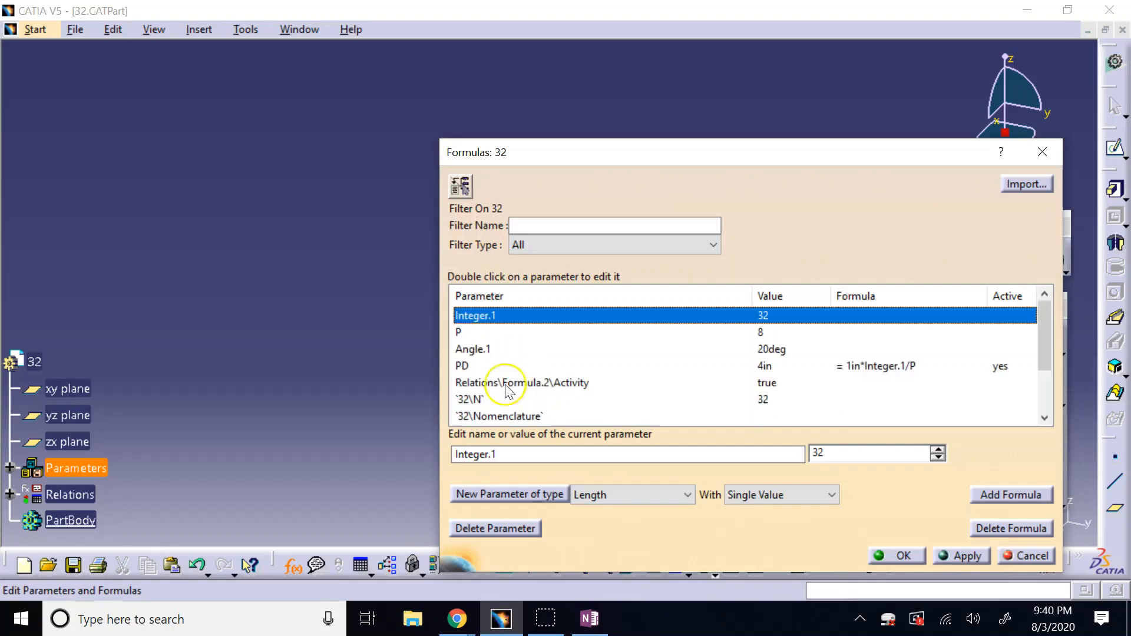
click(487, 400)
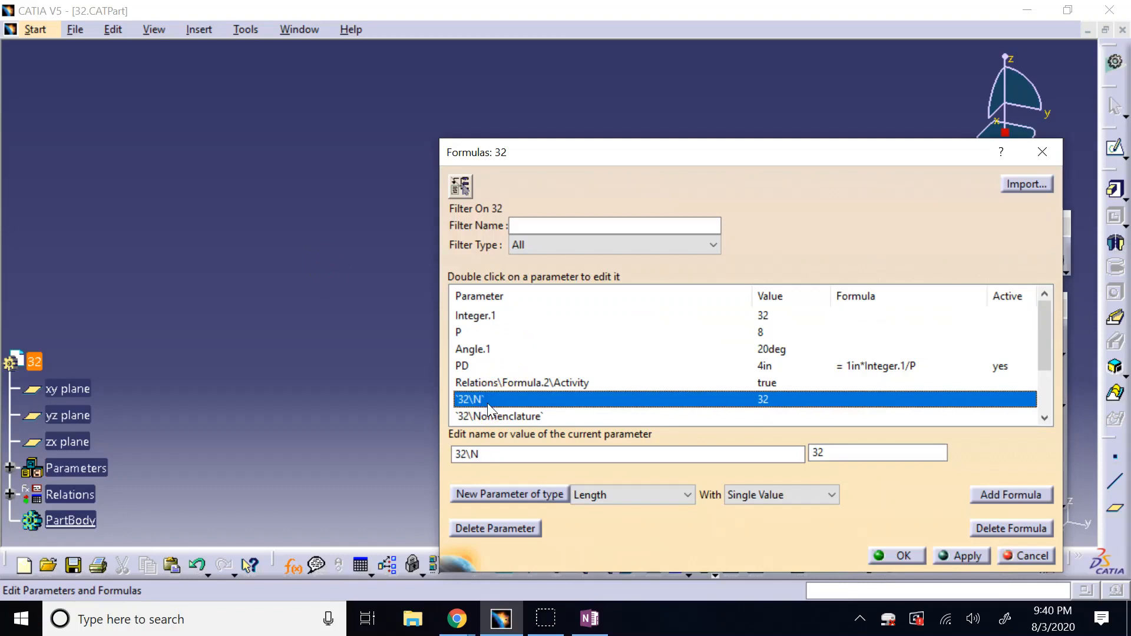
scroll(487, 403, down, 2)
scroll(487, 403, up, 2)
click(485, 316)
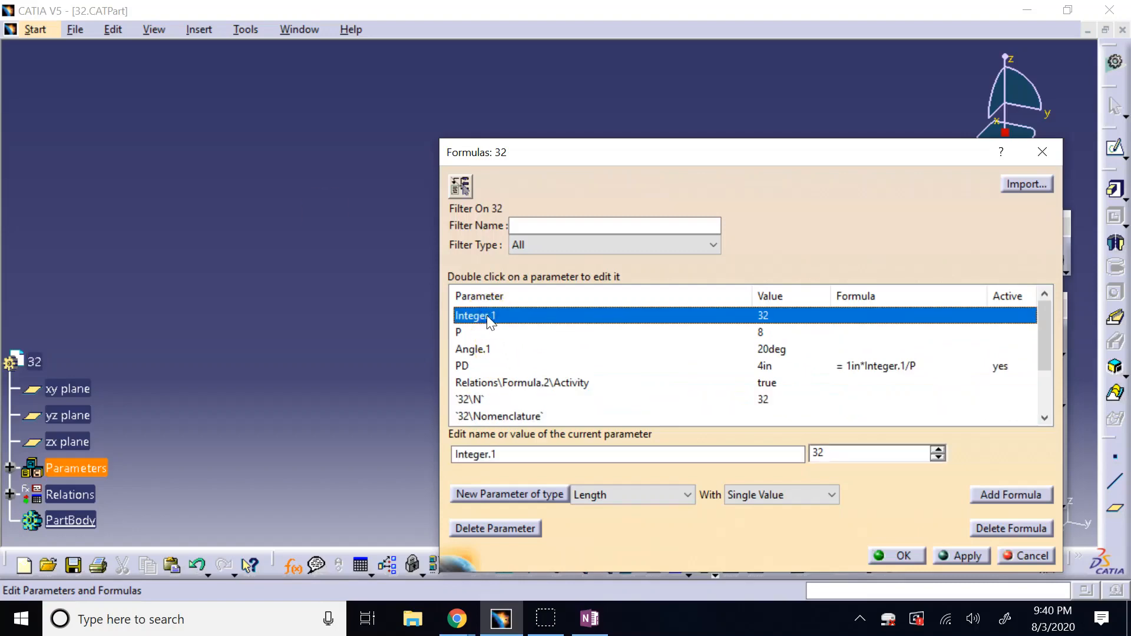
double_click(518, 454)
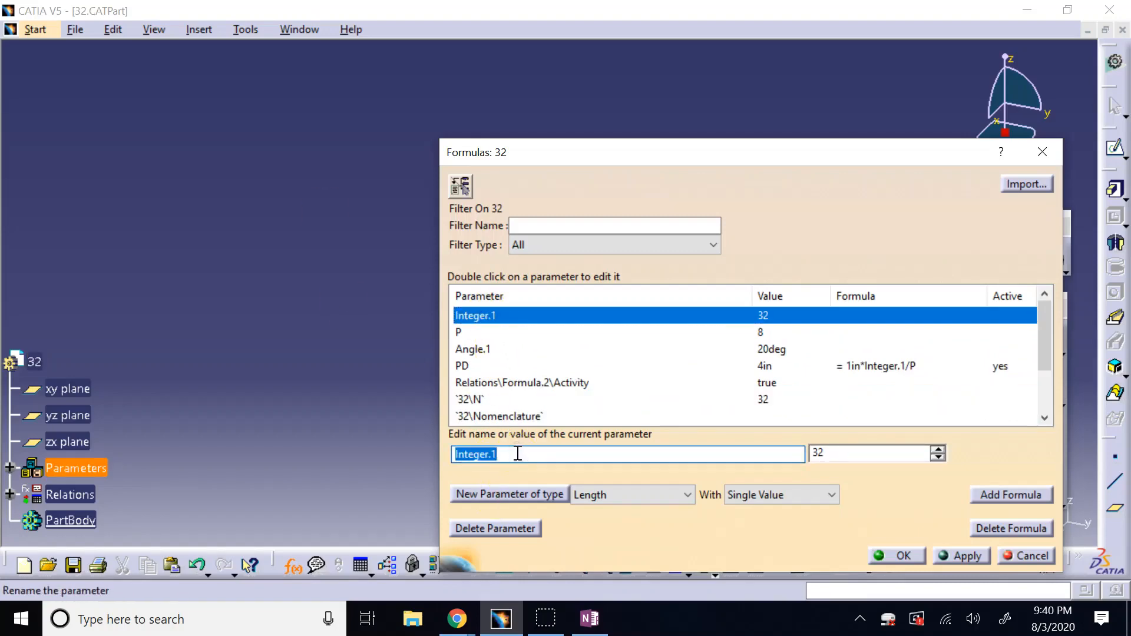
text(N)
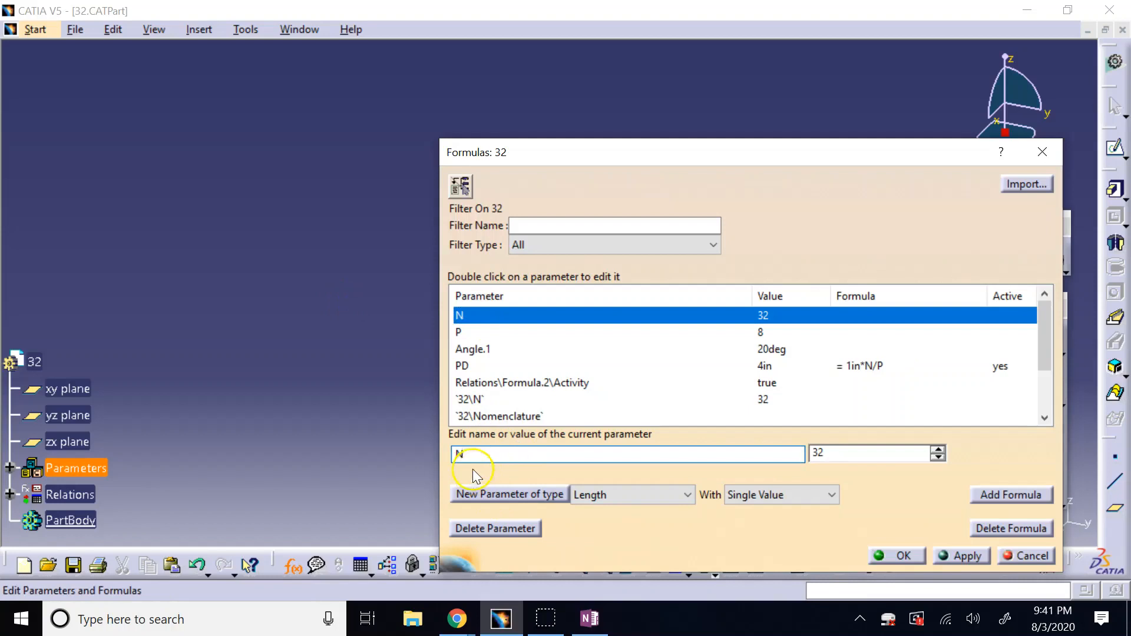
Rename the Angle.1 parameter as phi
click(513, 349)
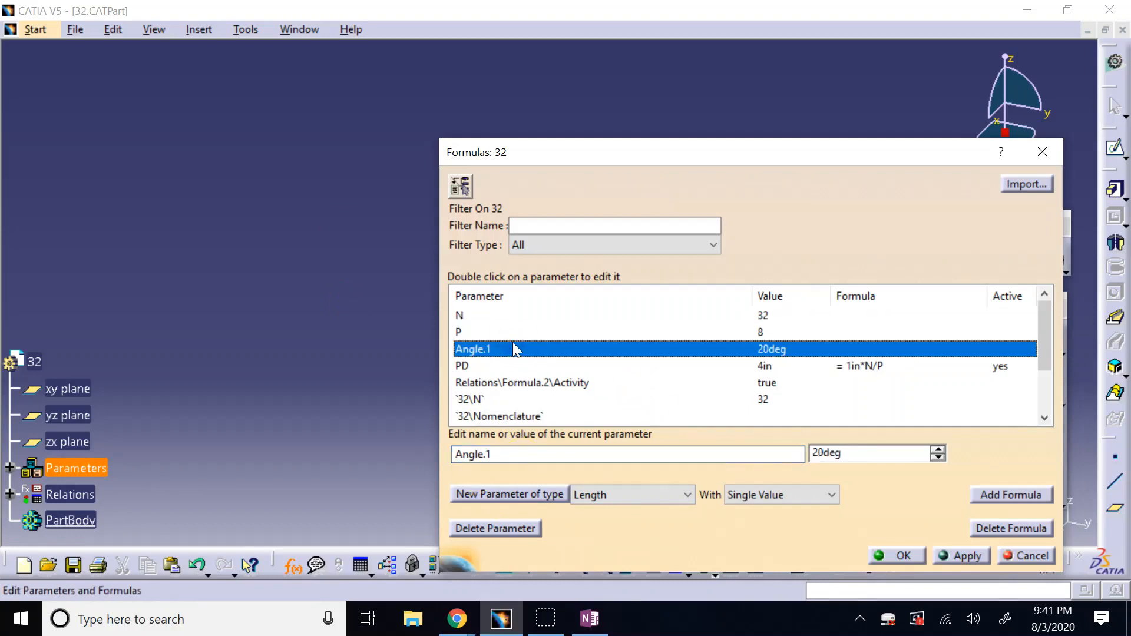
double_click(511, 453)
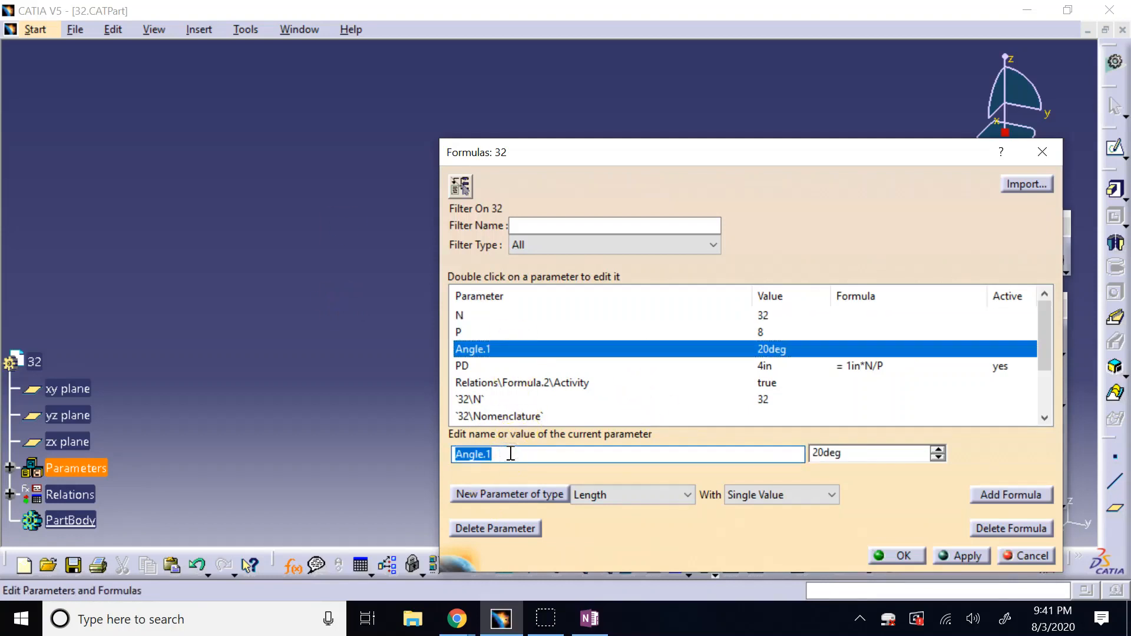
text(phi)
key(Return)
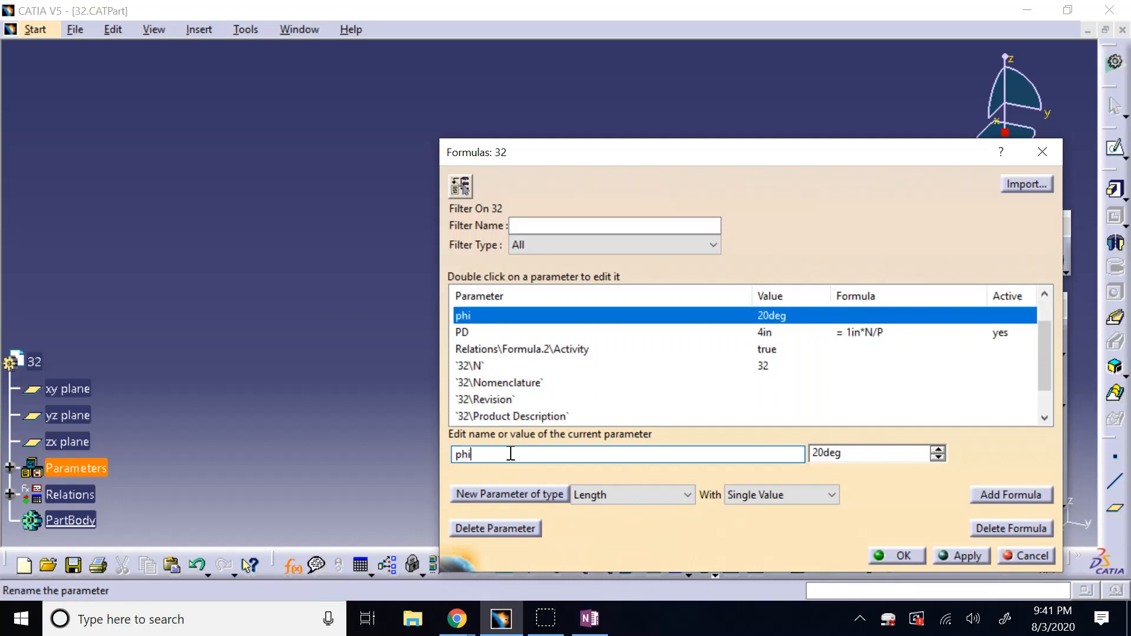
Try to delete the extra 32\N parameter from the parameter list
scroll(545, 393, up, 1)
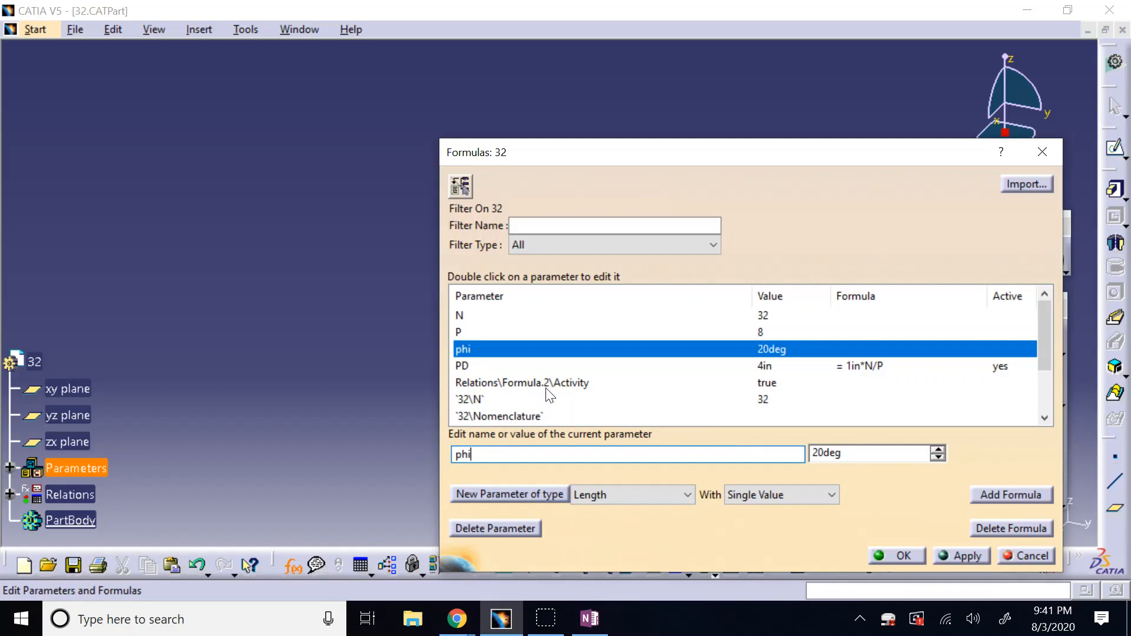
click(537, 386)
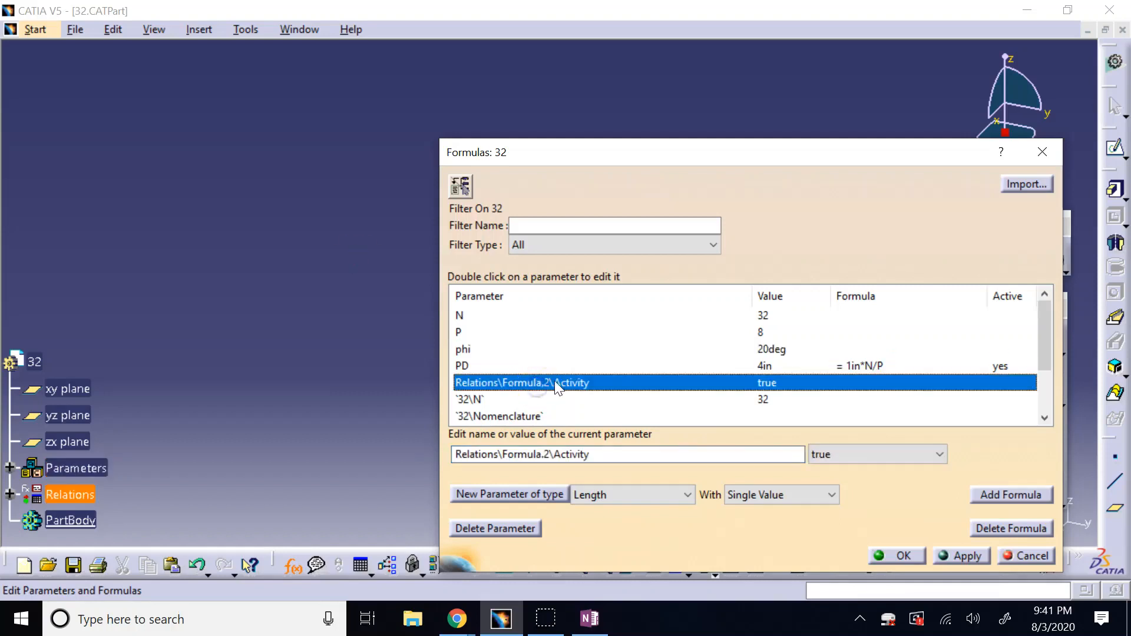
scroll(553, 381, down, 1)
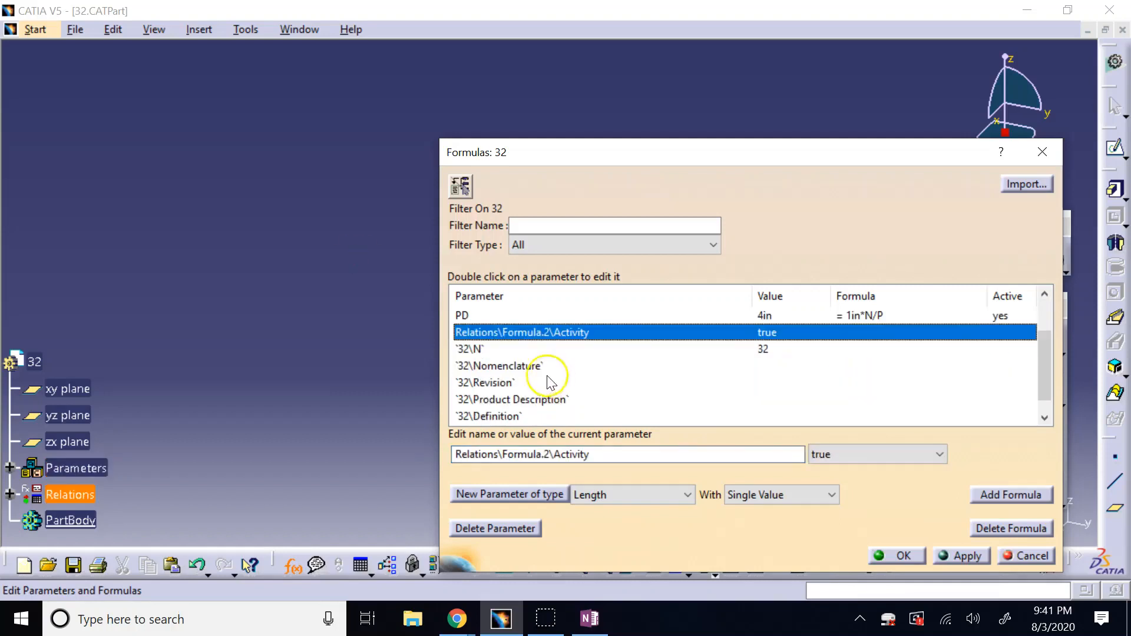
click(500, 350)
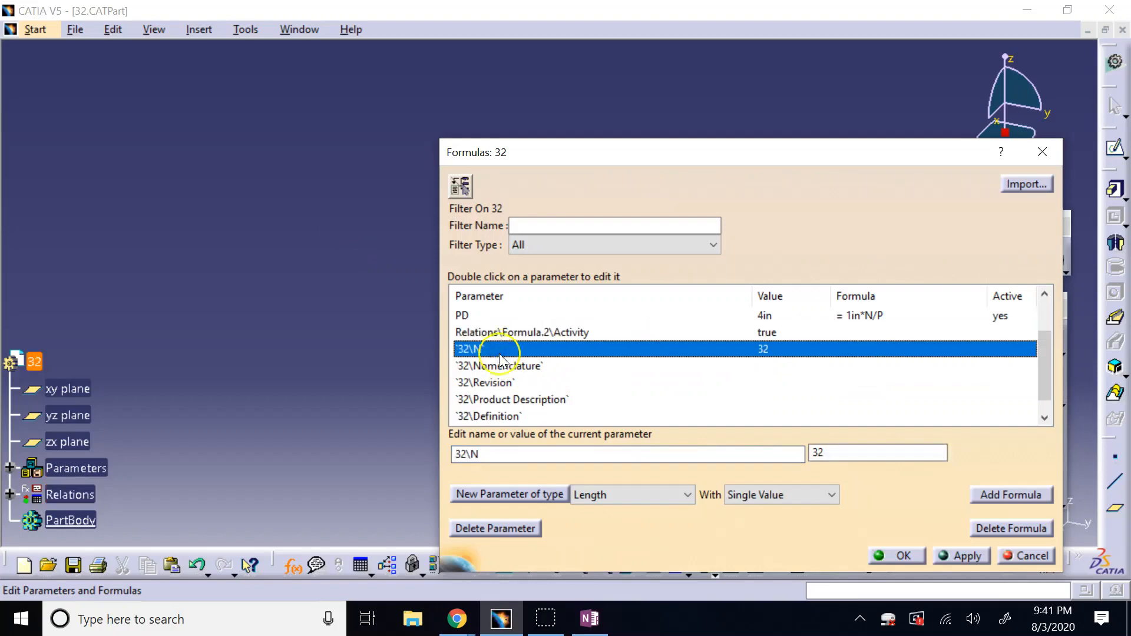
click(486, 529)
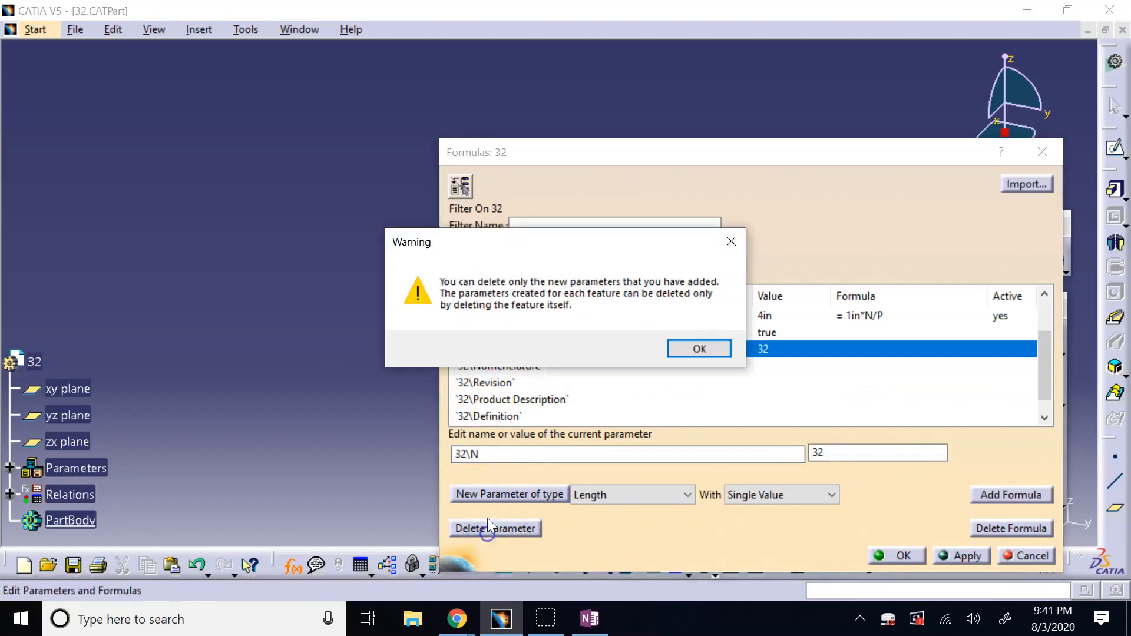
click(700, 348)
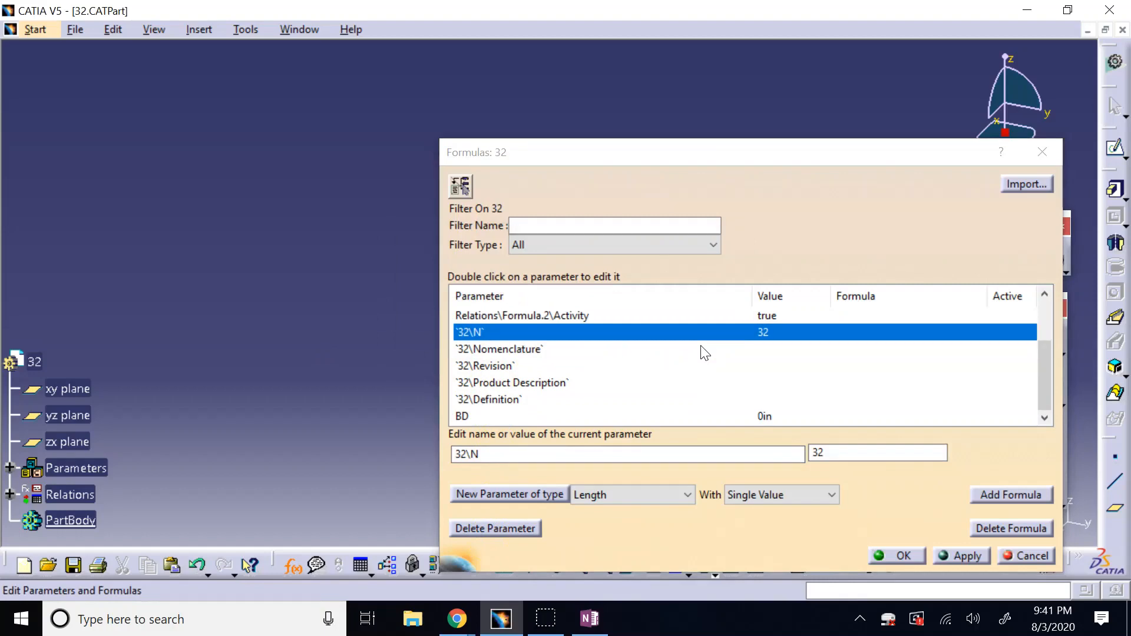
Define the BD parameter with the formula PD*cos(phi)
click(737, 416)
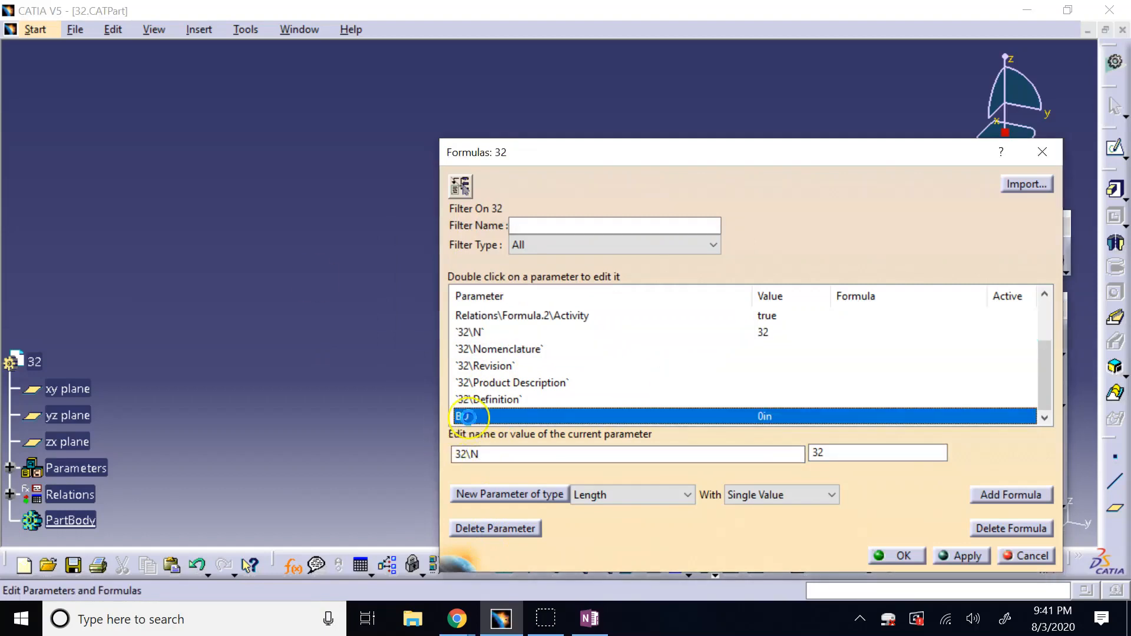
click(984, 495)
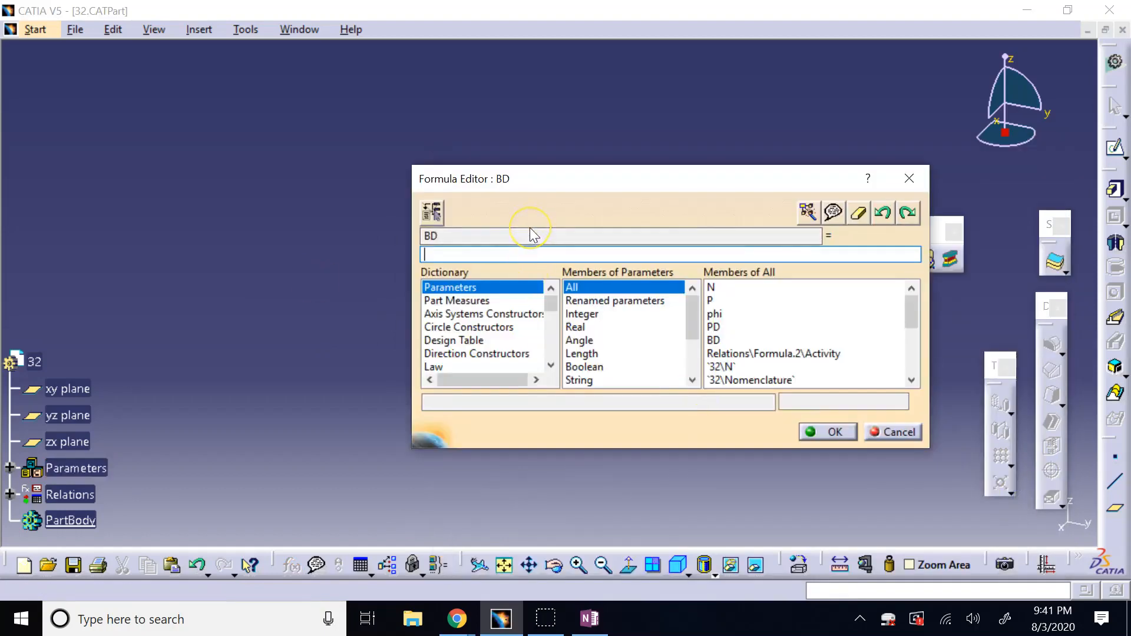
text(PD*)
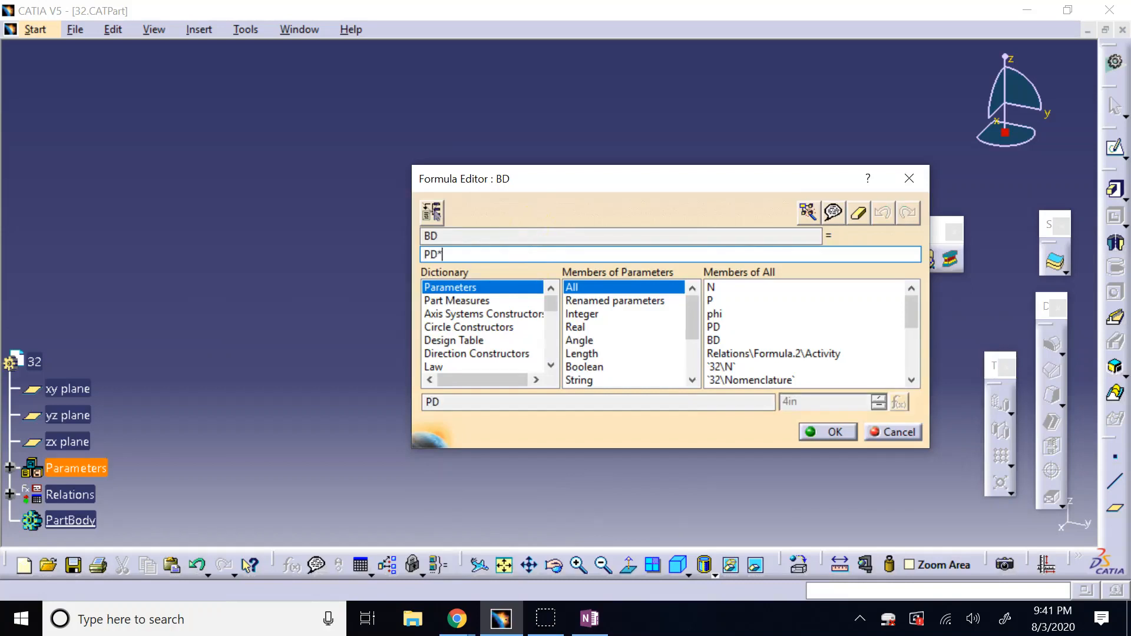
text(cos(phi))
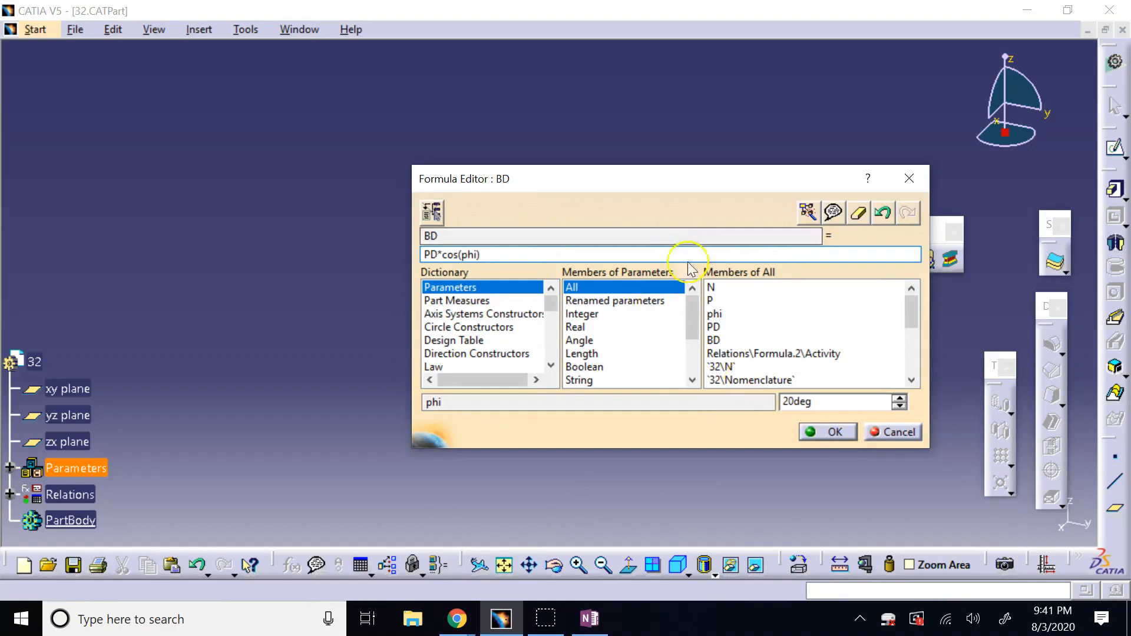
click(834, 433)
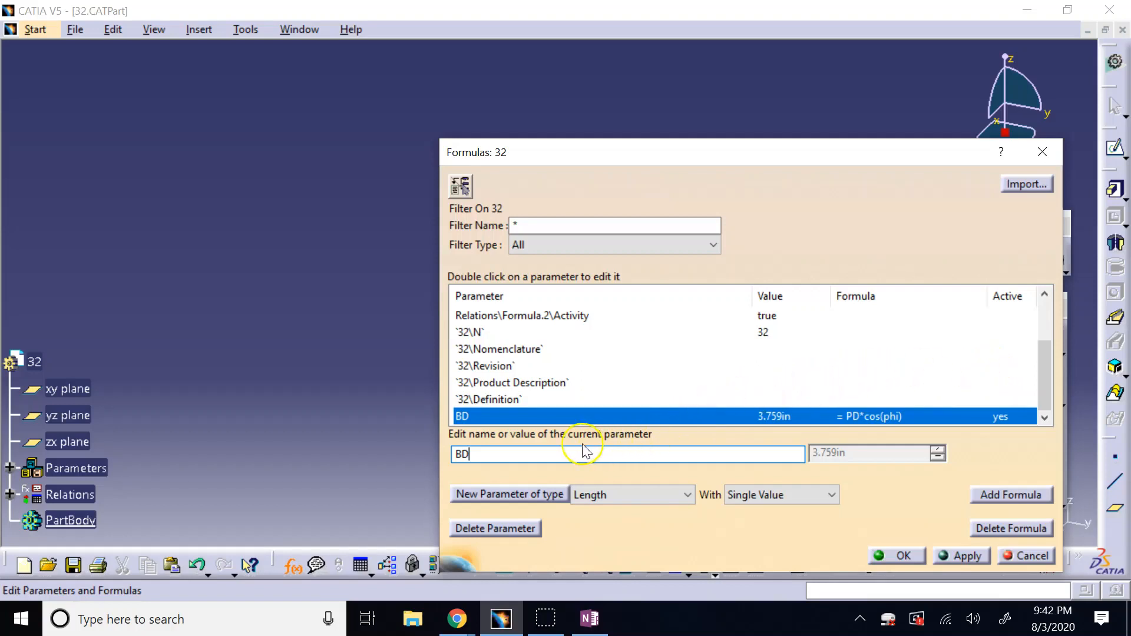
Clear the name of the BD parameter and create a new single-value parameter of type Length
double_click(523, 453)
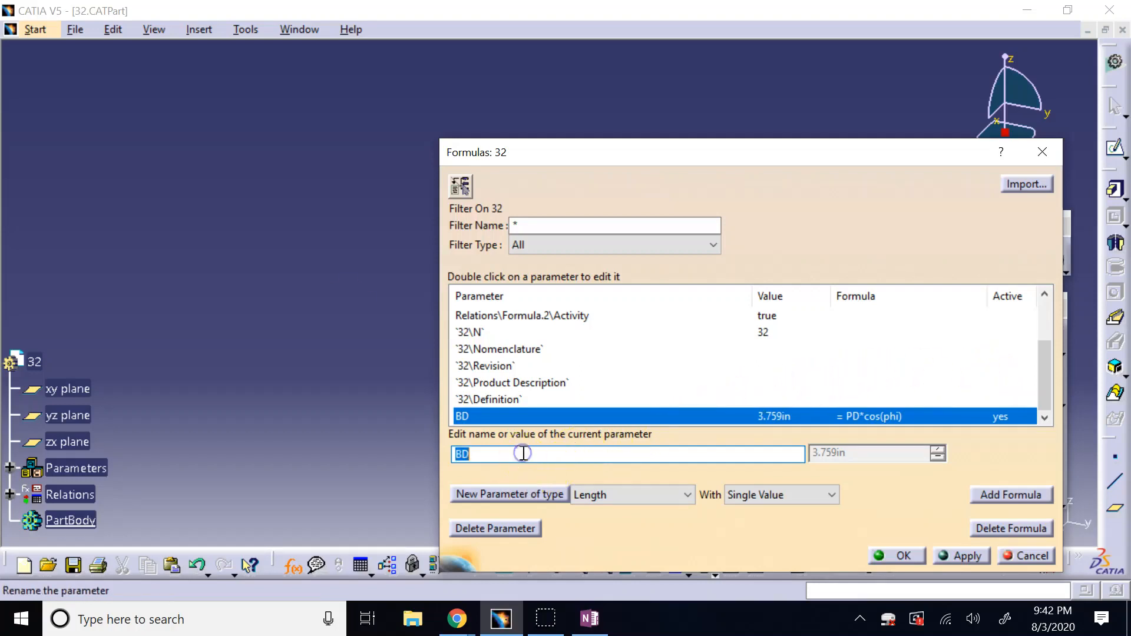
key(BackSpace)
click(524, 495)
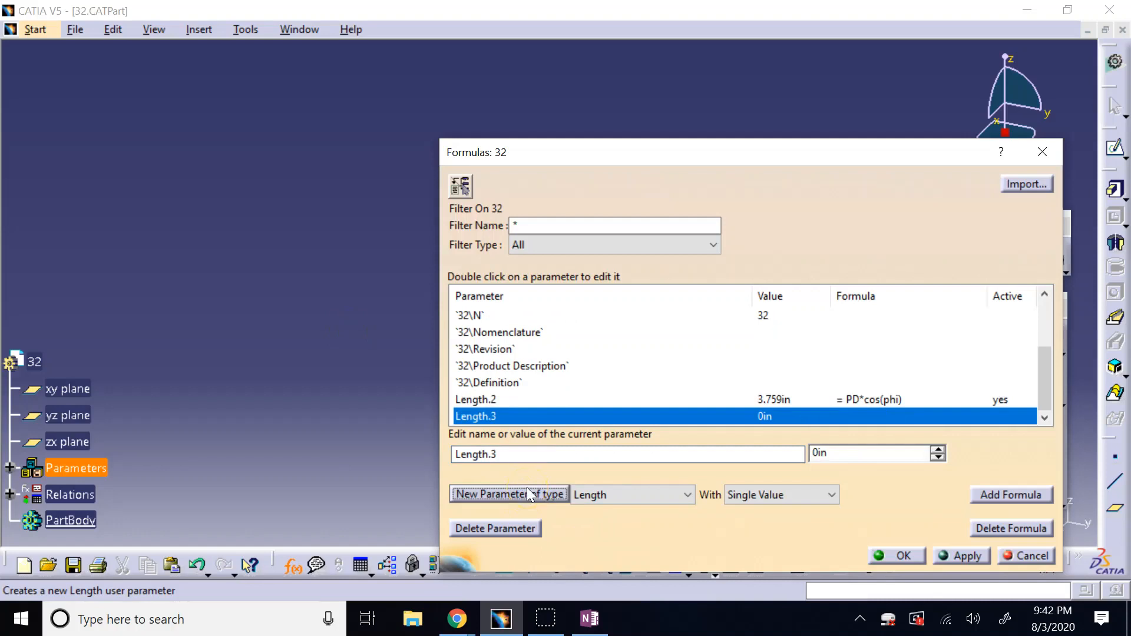
scroll(568, 384, up, 2)
scroll(567, 393, down, 2)
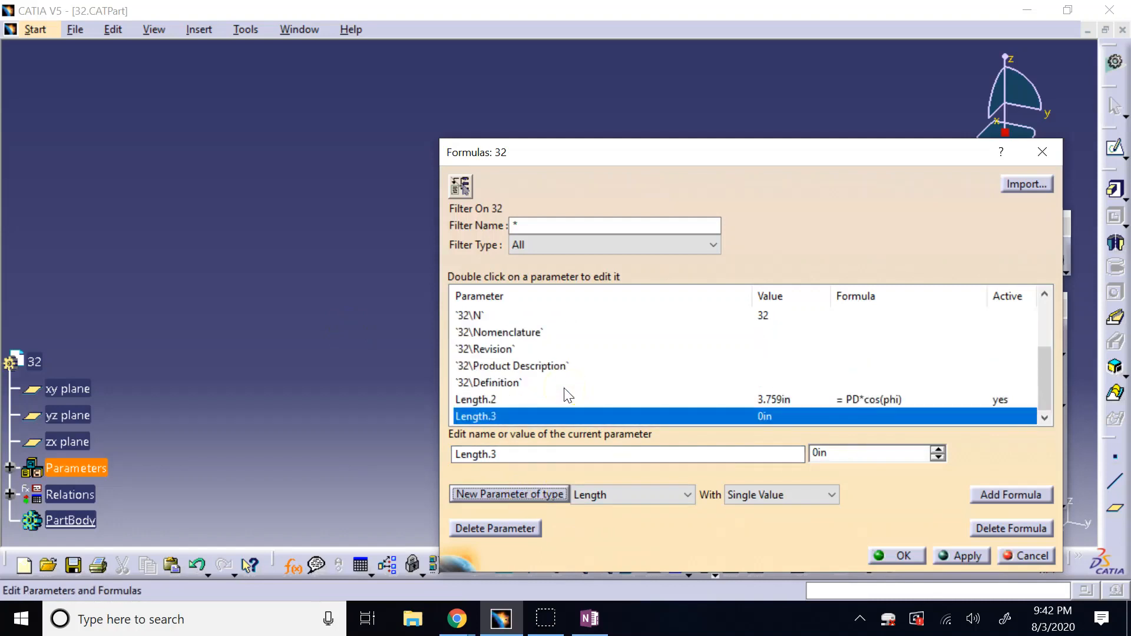
Rename the Length.2 parameter, which holds the PD*cos(phi) formula, as BD
click(477, 401)
double_click(509, 452)
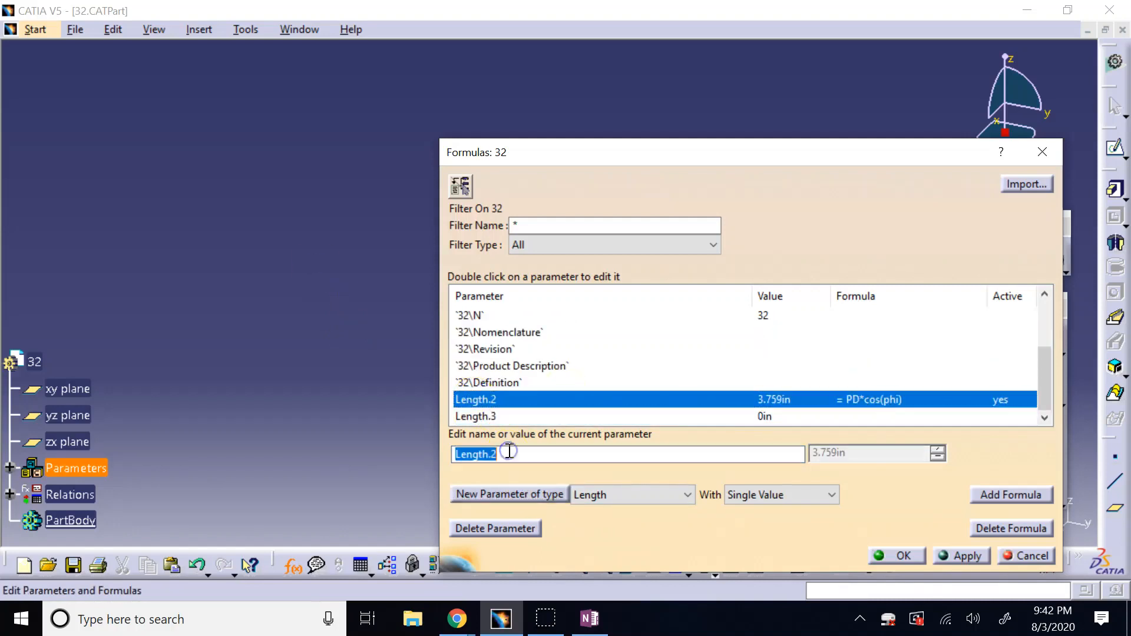
text(BD)
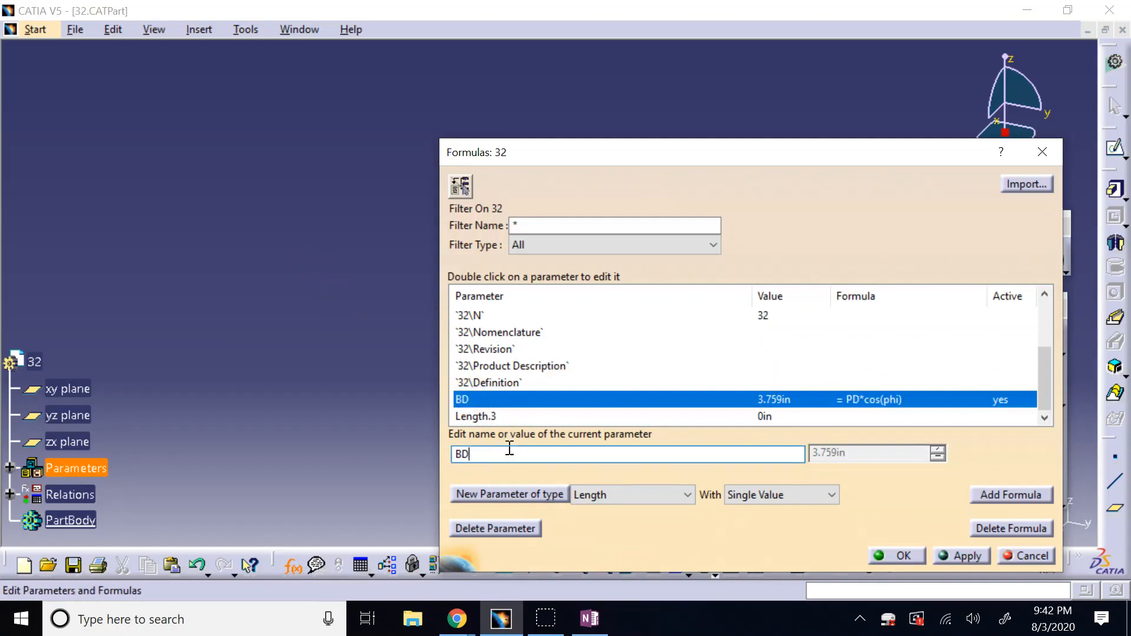
Rename the Length.3 parameter as OD
click(484, 416)
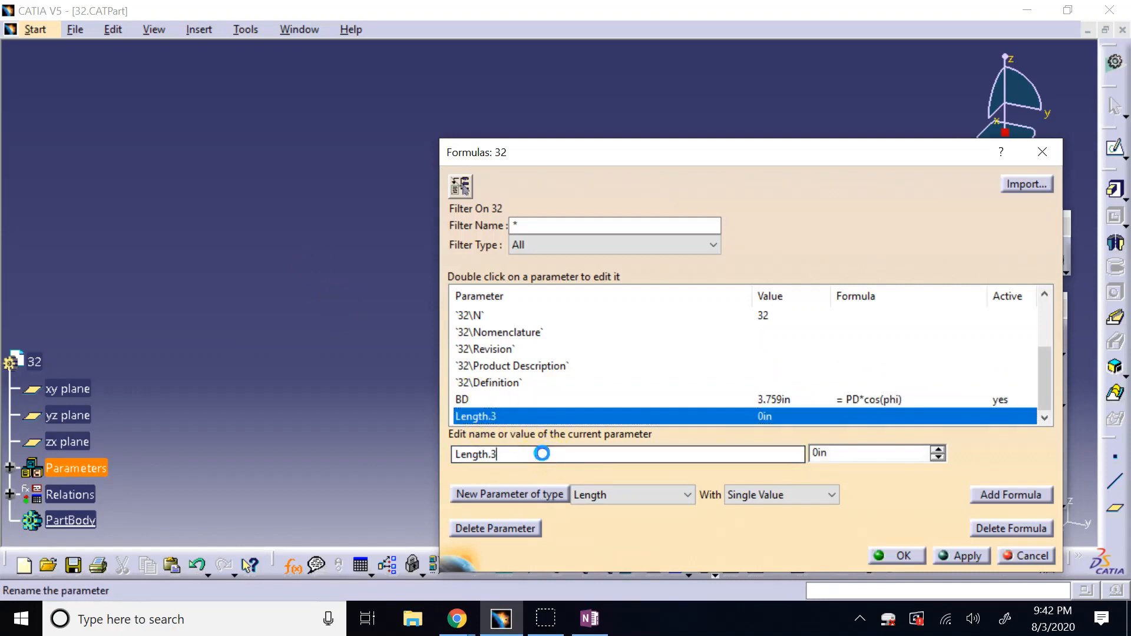
double_click(542, 453)
text(O)
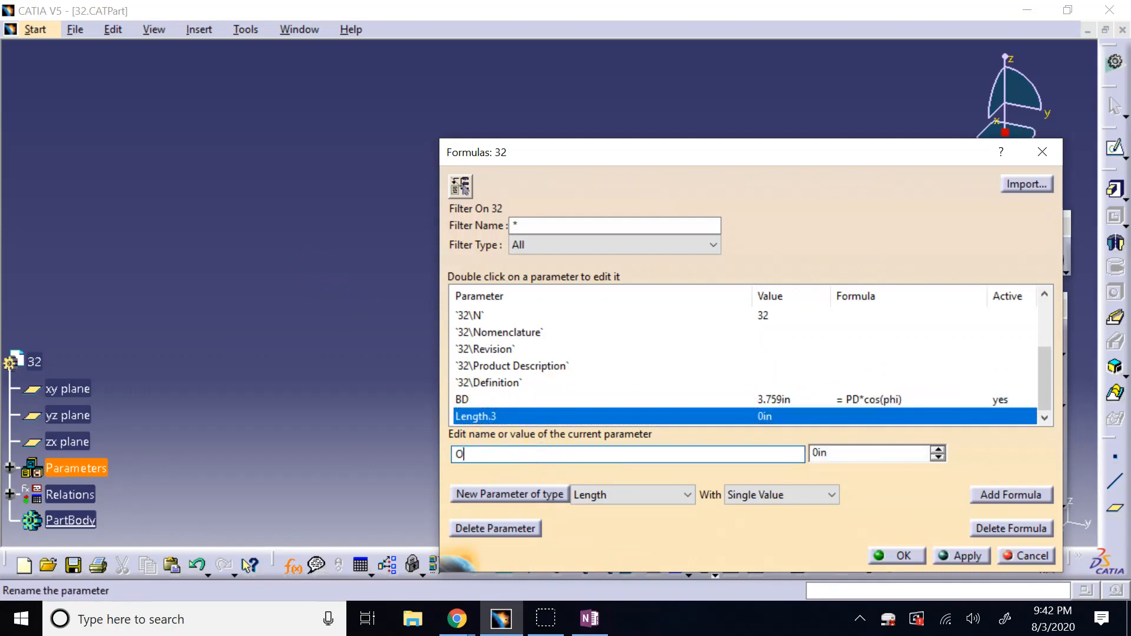
text(D)
key(Return)
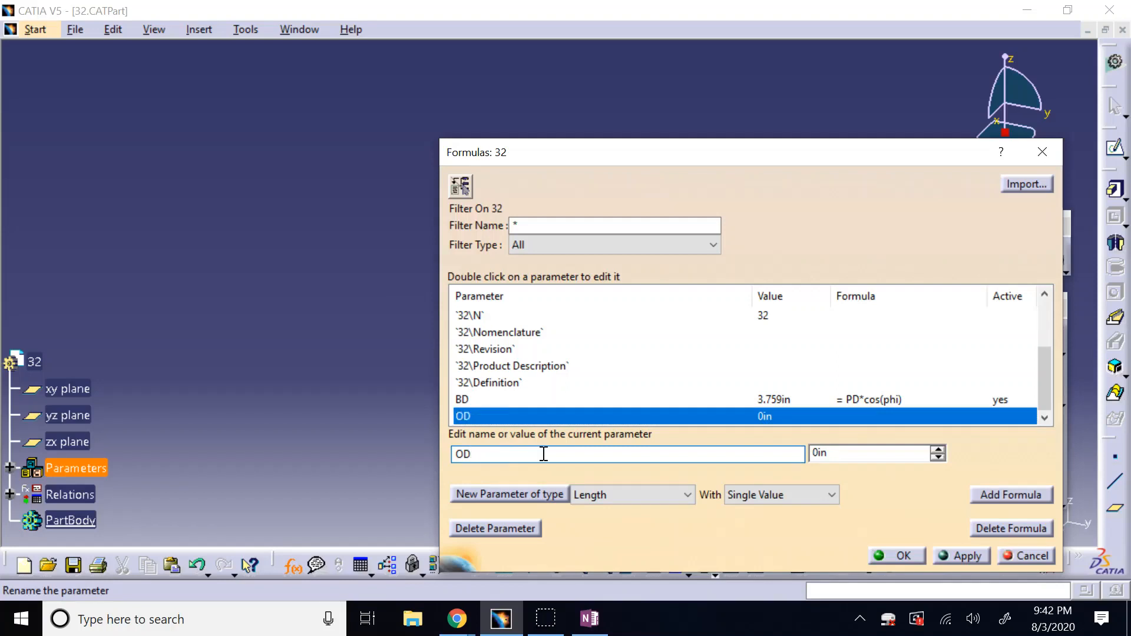
Define the OD parameter with the formula PD+2in/P
click(1012, 495)
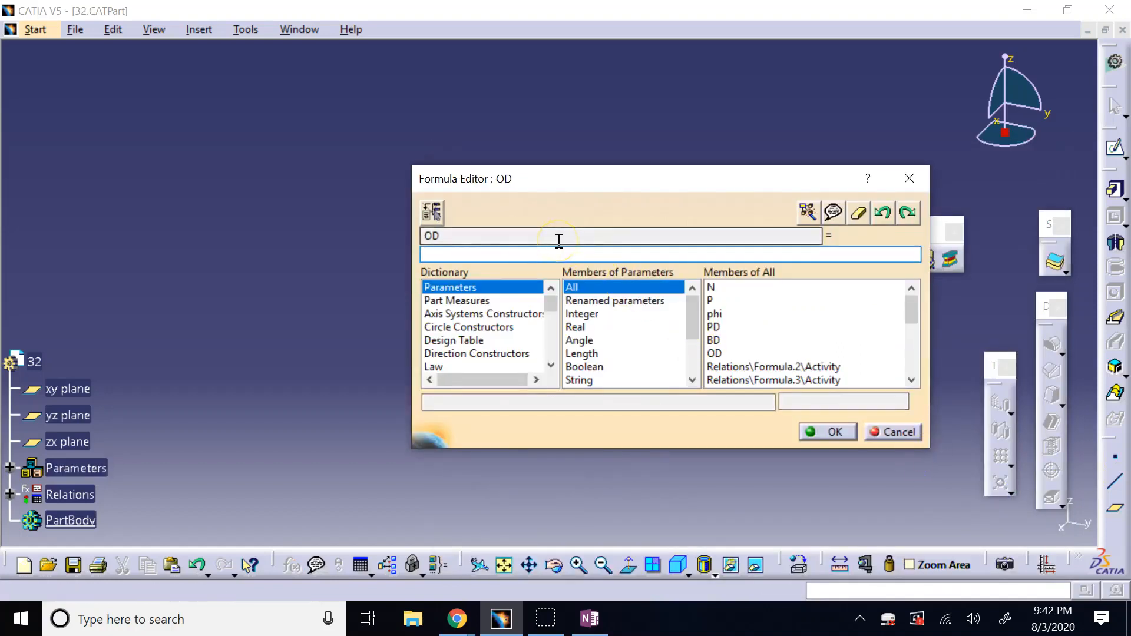
text(PD+)
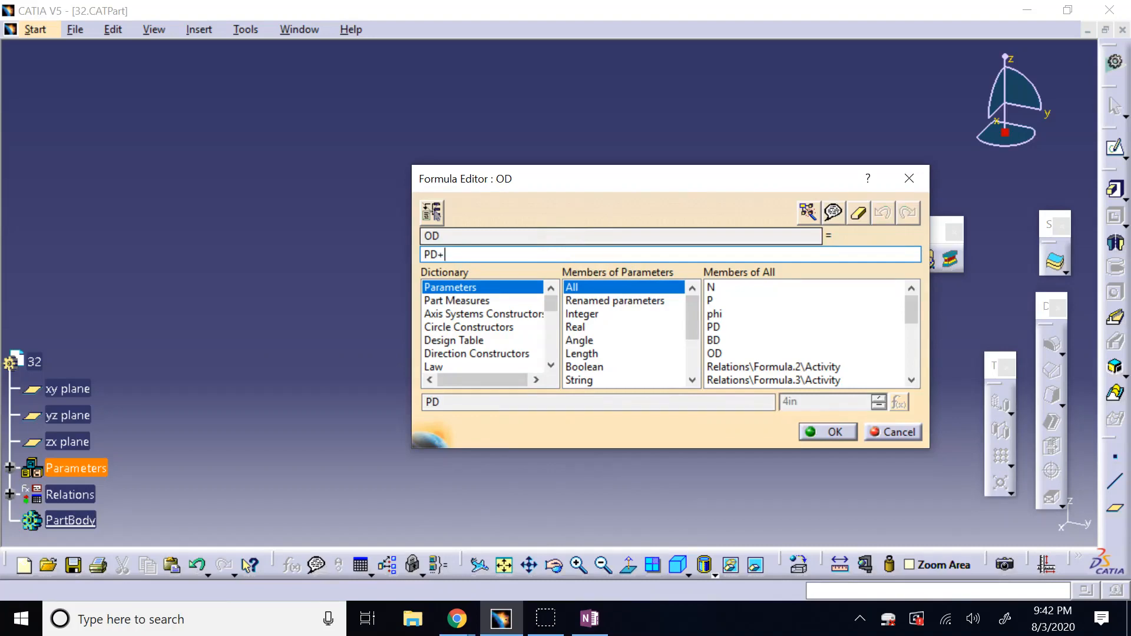
text(2in/P)
click(822, 435)
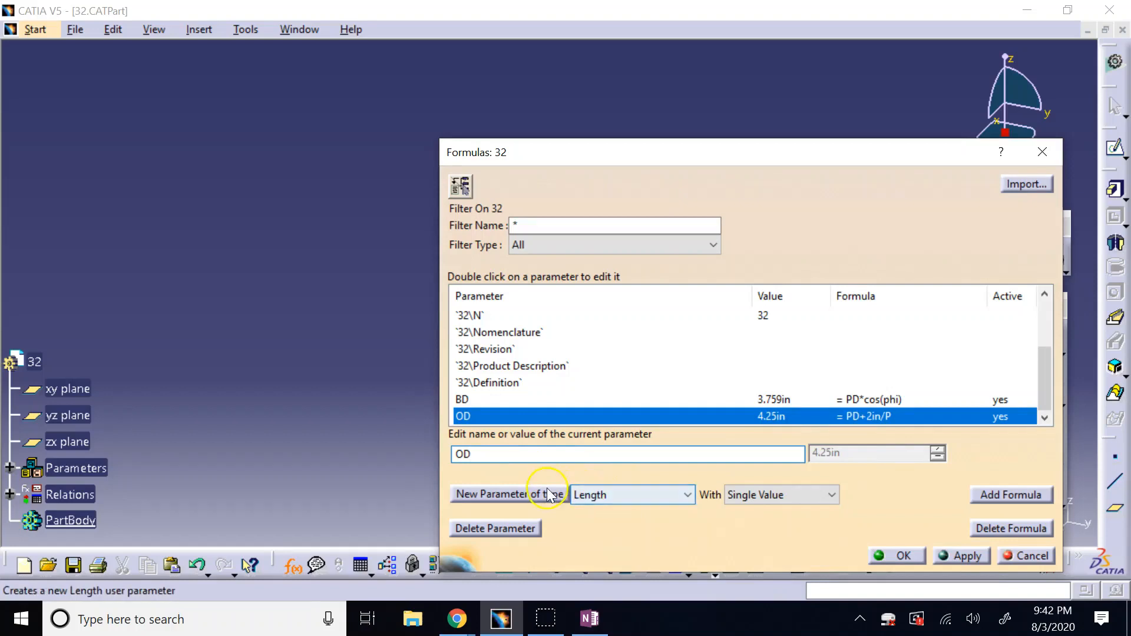
Create another single-value parameter of type Length and name it RD
click(519, 494)
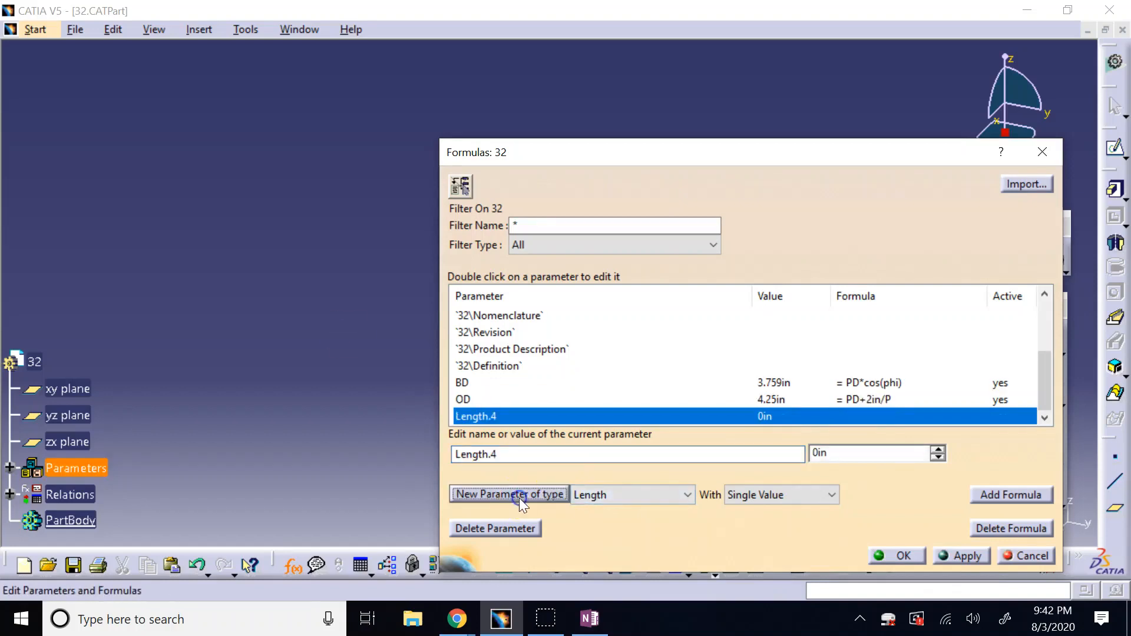
double_click(505, 458)
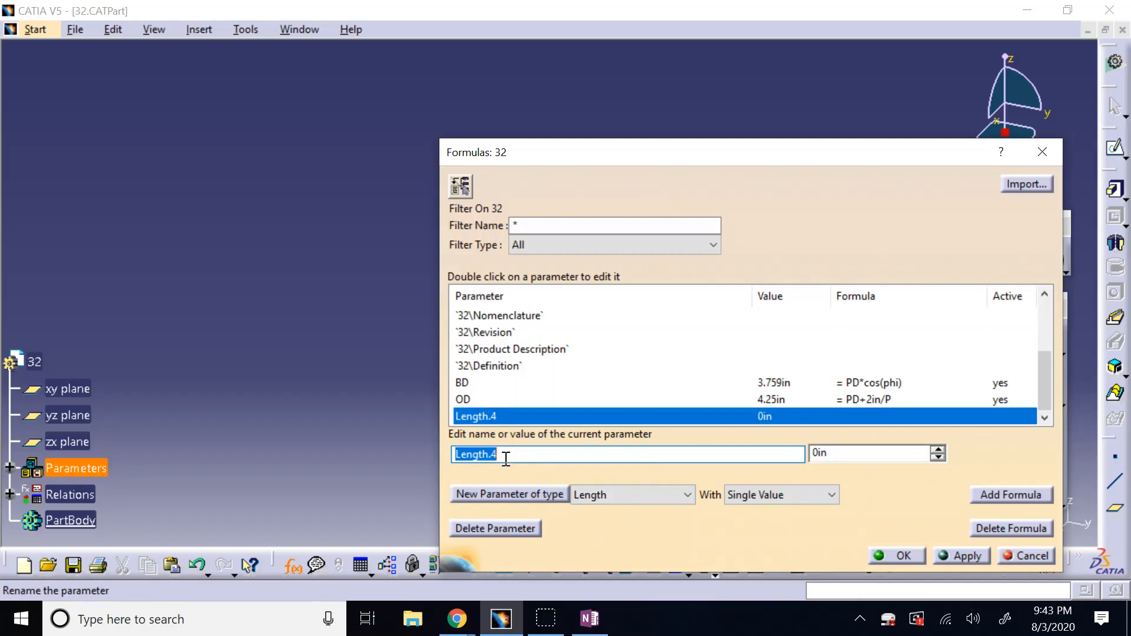
text(RD)
key(Return)
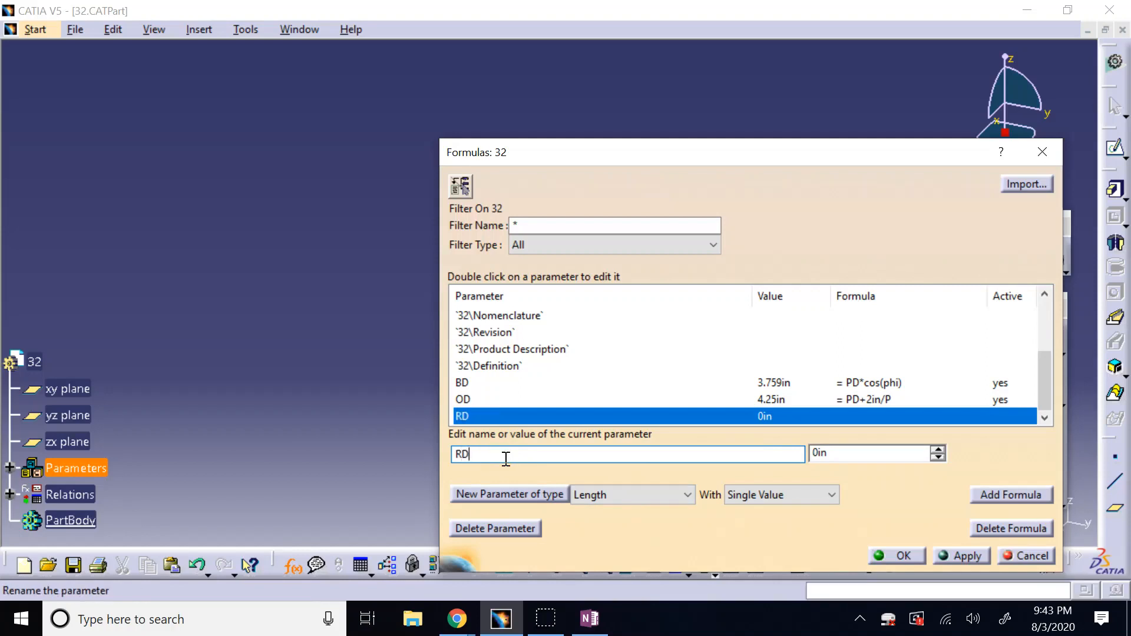
Define the RD parameter with the formula PD-2.5in/P
click(983, 495)
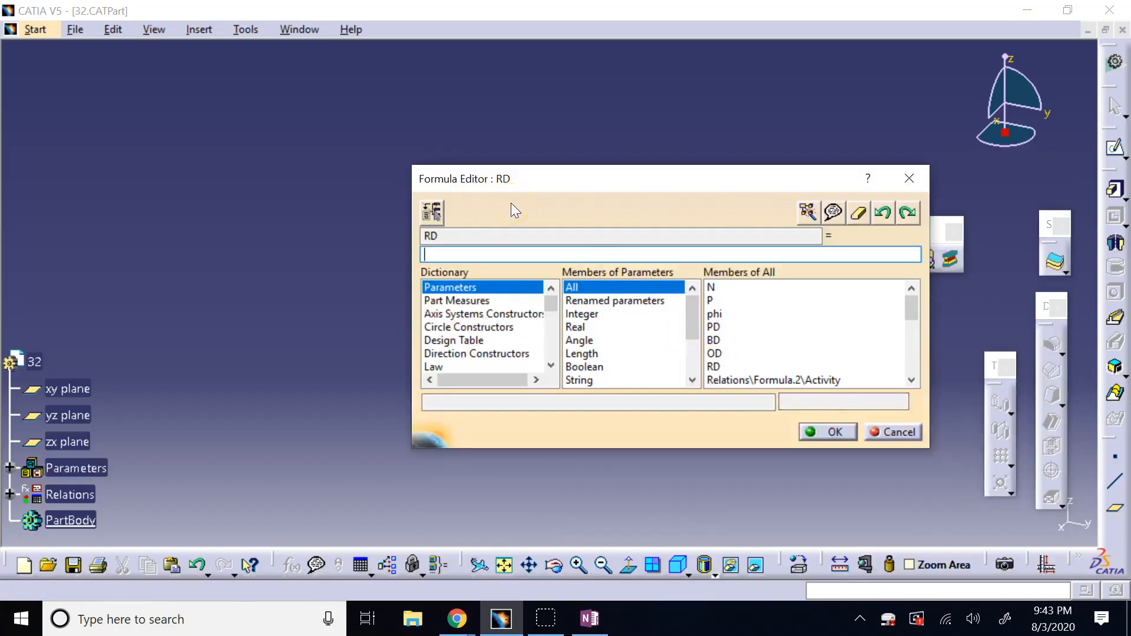
text(PD)
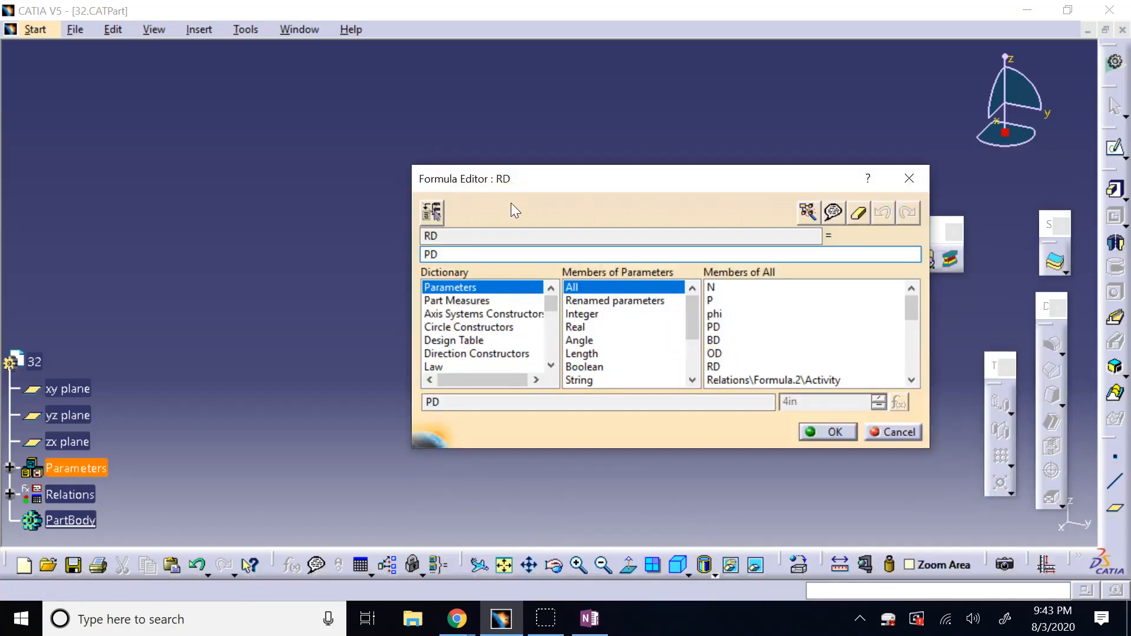
text(-2.5in/)
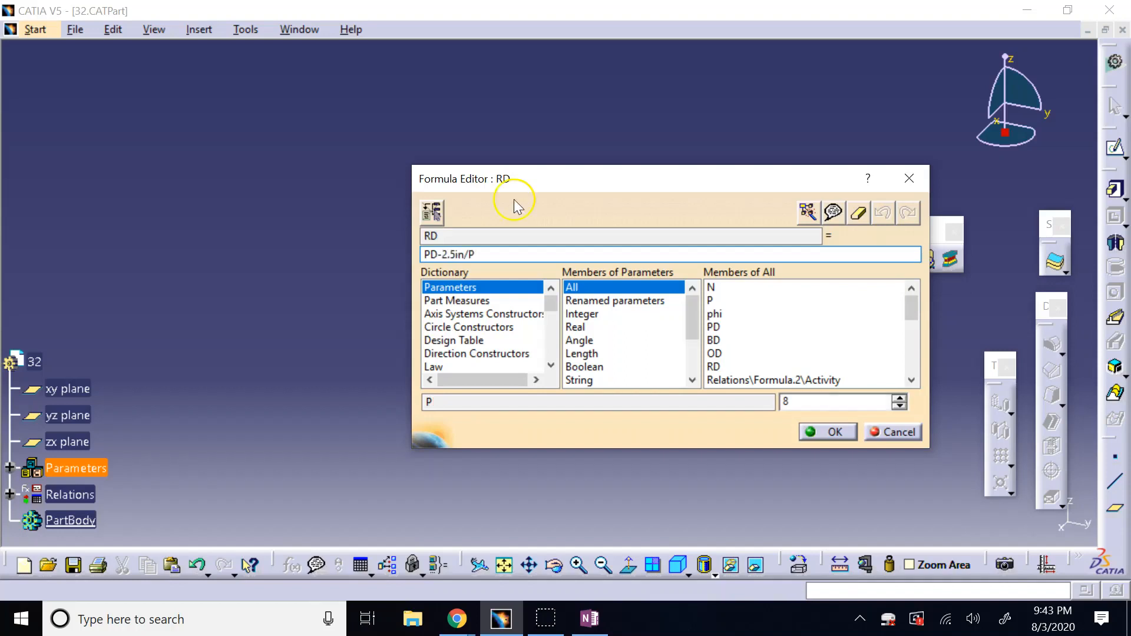
text(P)
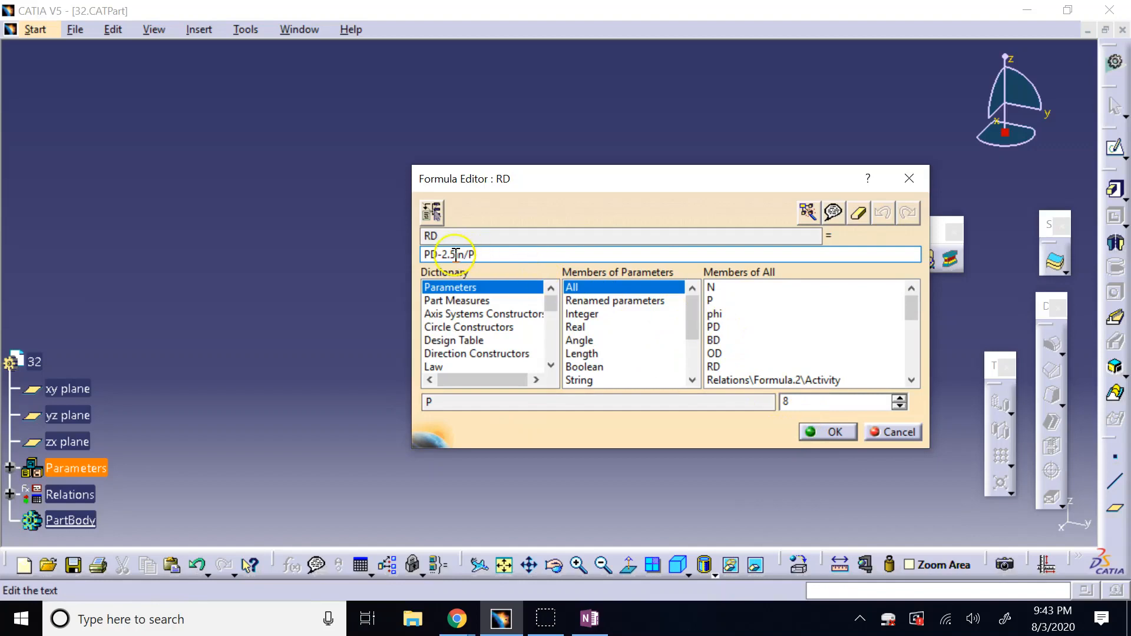
click(832, 433)
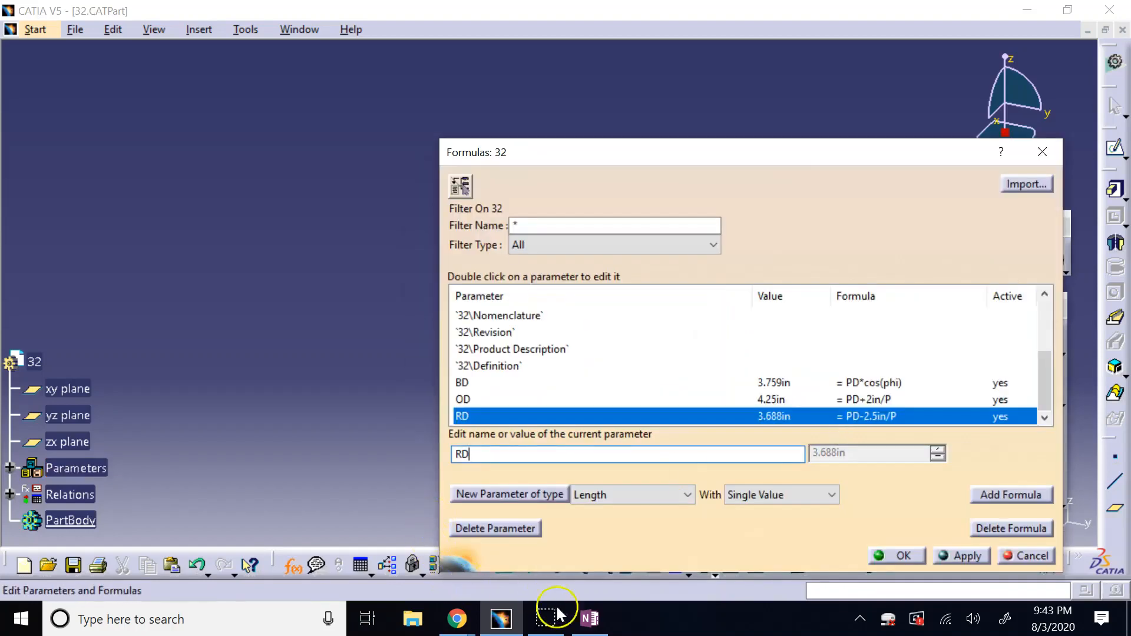
Switch to OneNote and add a new section with the default name to the Spur gear notebook
click(589, 620)
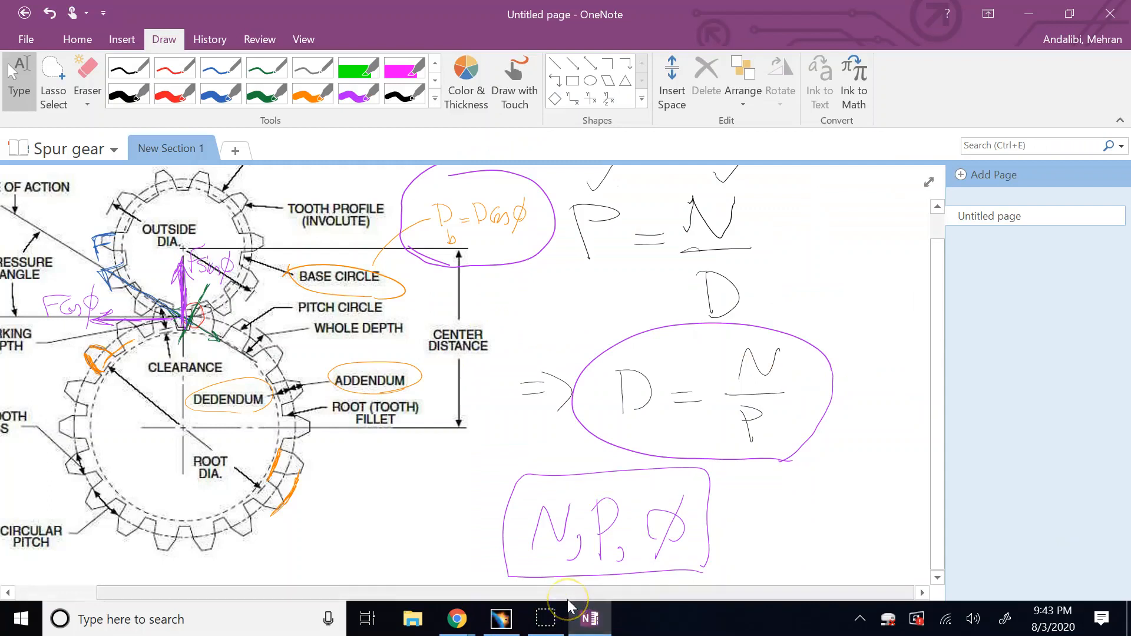
click(235, 151)
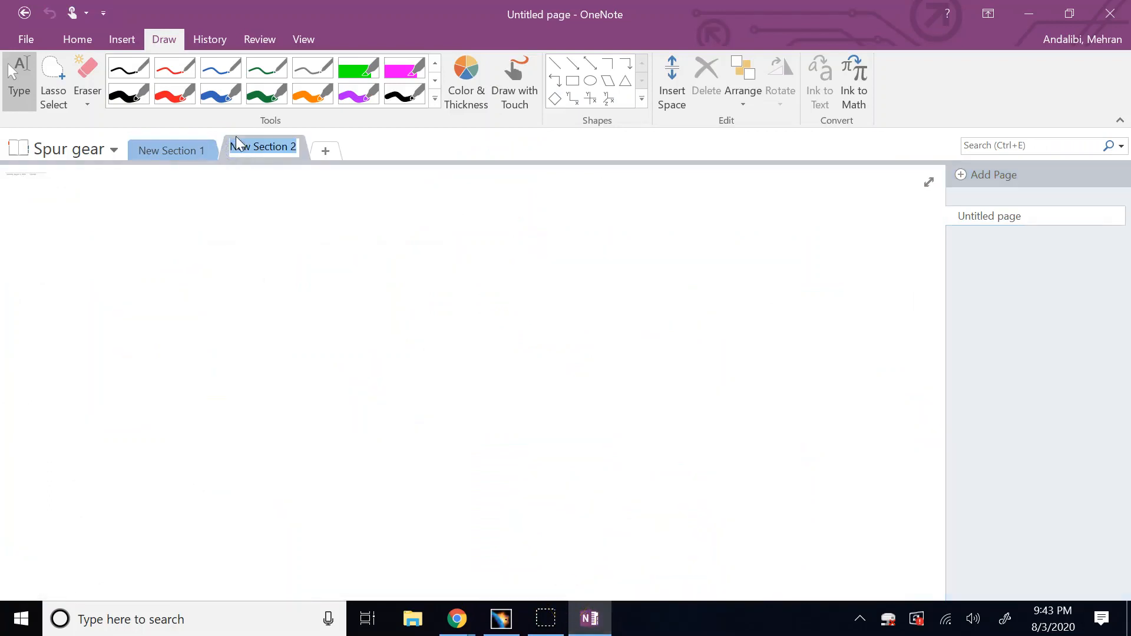
click(71, 230)
Handwrite the heading "Parameters" with a black pen near the upper part of the blank page
click(127, 93)
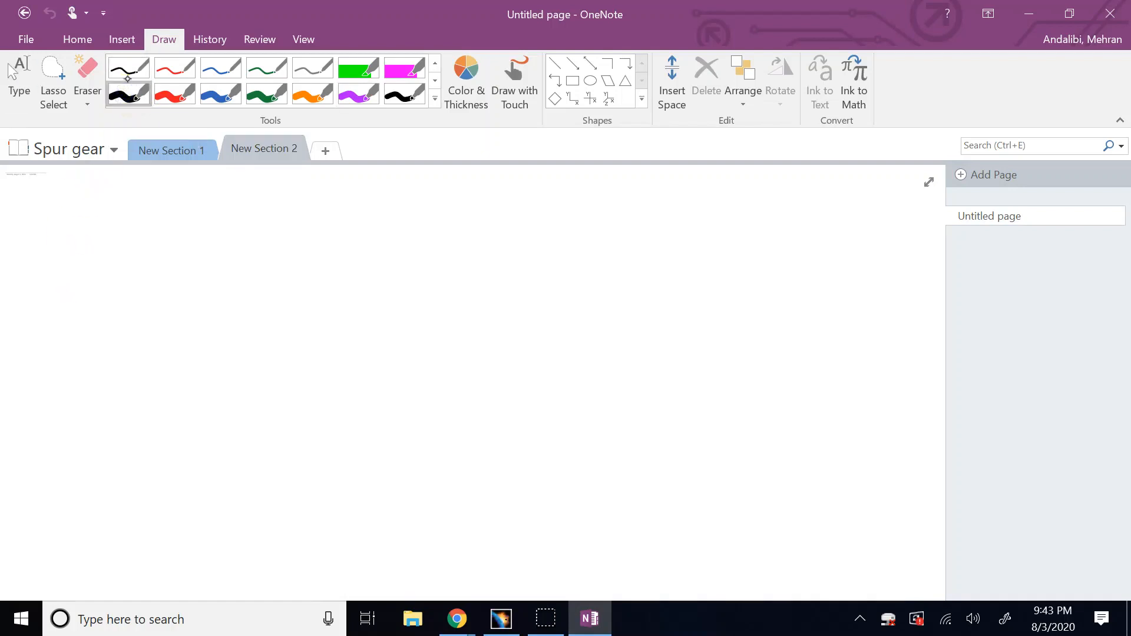
drag(95, 236, 104, 293)
mouse_move(135, 269)
mouse_down()
mouse_move(139, 278)
mouse_move(192, 260)
mouse_move(224, 288)
mouse_move(327, 263)
mouse_move(257, 253)
mouse_up()
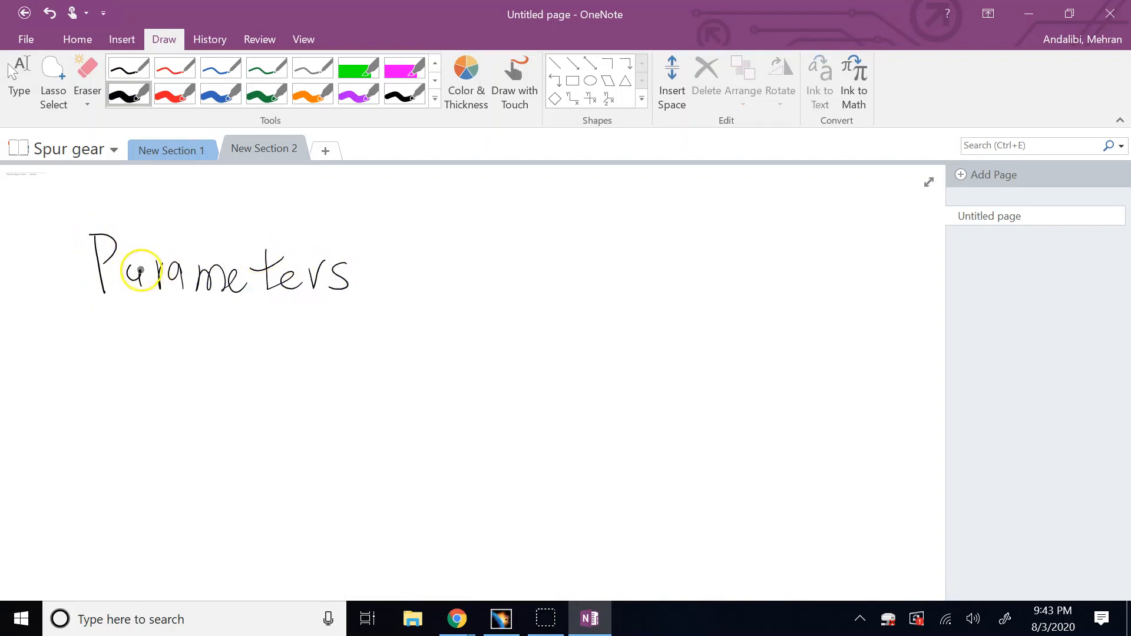
drag(140, 269, 130, 267)
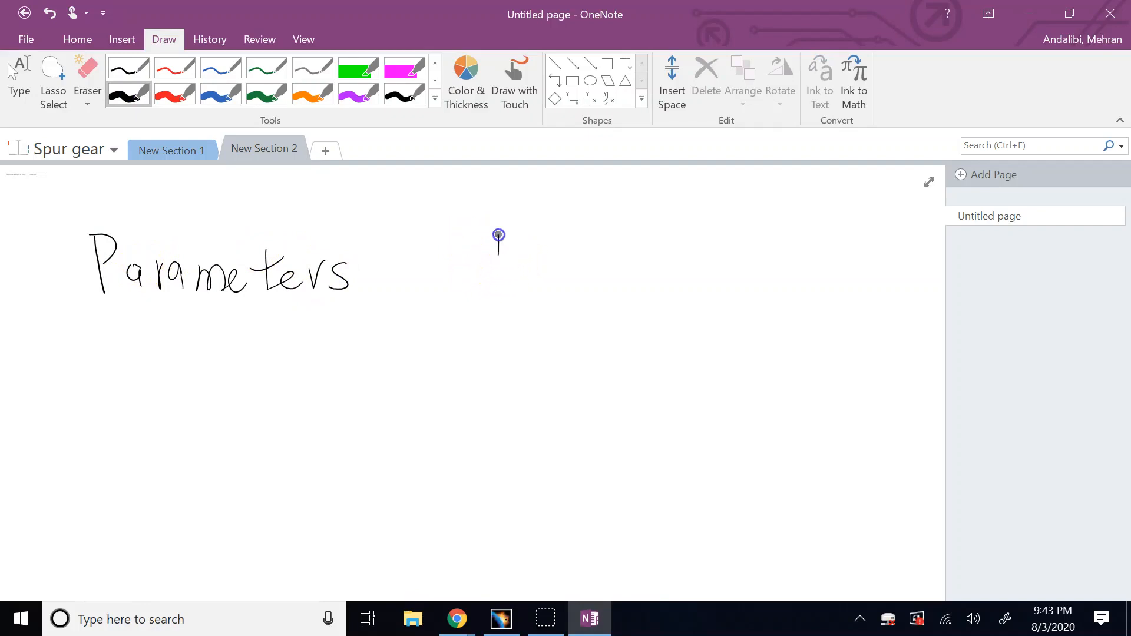
Handwrite "P, N, ϕ" beside the Parameters heading and add a colon after the heading
mouse_move(498, 235)
mouse_down()
mouse_move(514, 298)
mouse_move(591, 262)
mouse_move(591, 248)
mouse_up()
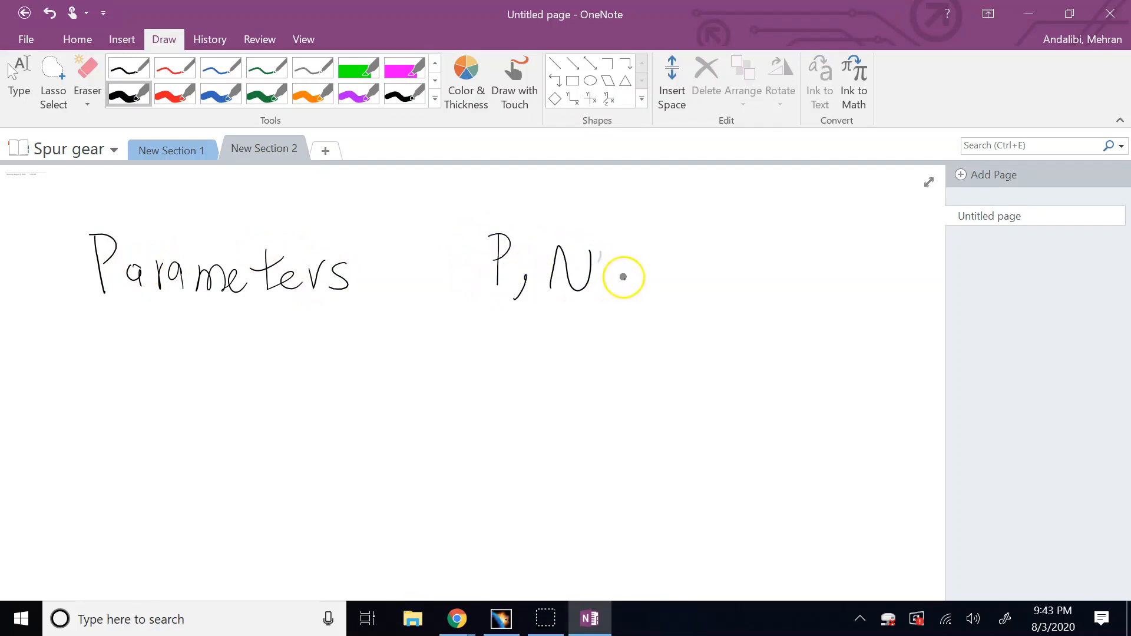
drag(629, 282, 613, 303)
mouse_move(651, 258)
mouse_down()
mouse_move(673, 274)
mouse_move(651, 257)
mouse_up()
drag(676, 237, 646, 294)
drag(380, 261, 376, 264)
drag(371, 284, 376, 286)
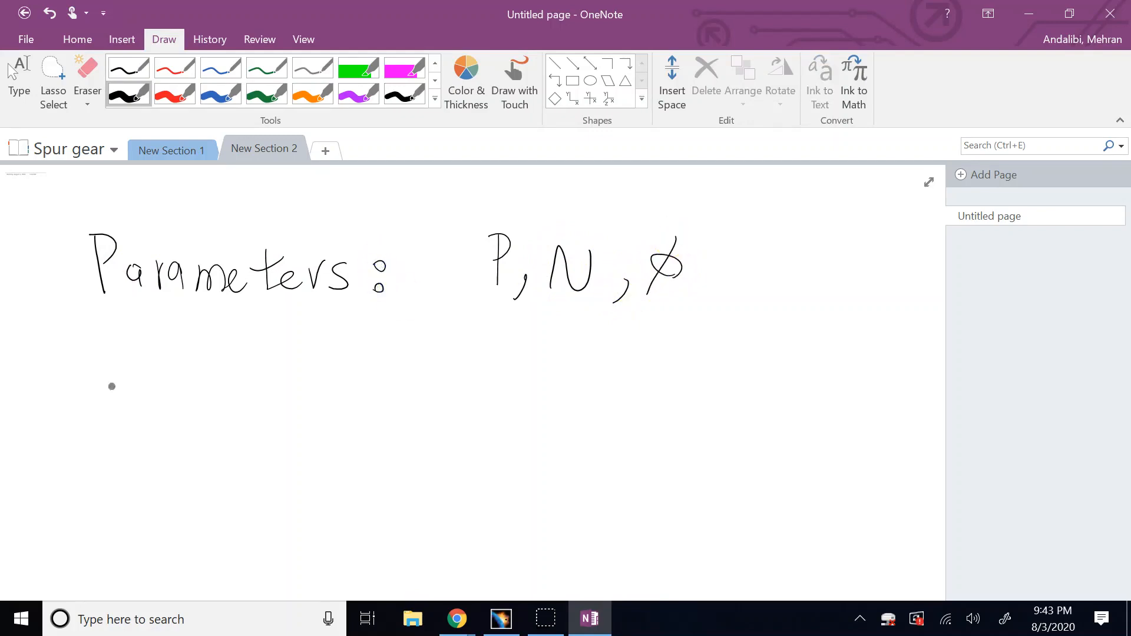
Handwrite the heading "Formulas:" below the Parameters line
drag(90, 372, 88, 425)
drag(76, 400, 93, 395)
drag(102, 407, 103, 419)
drag(112, 405, 180, 425)
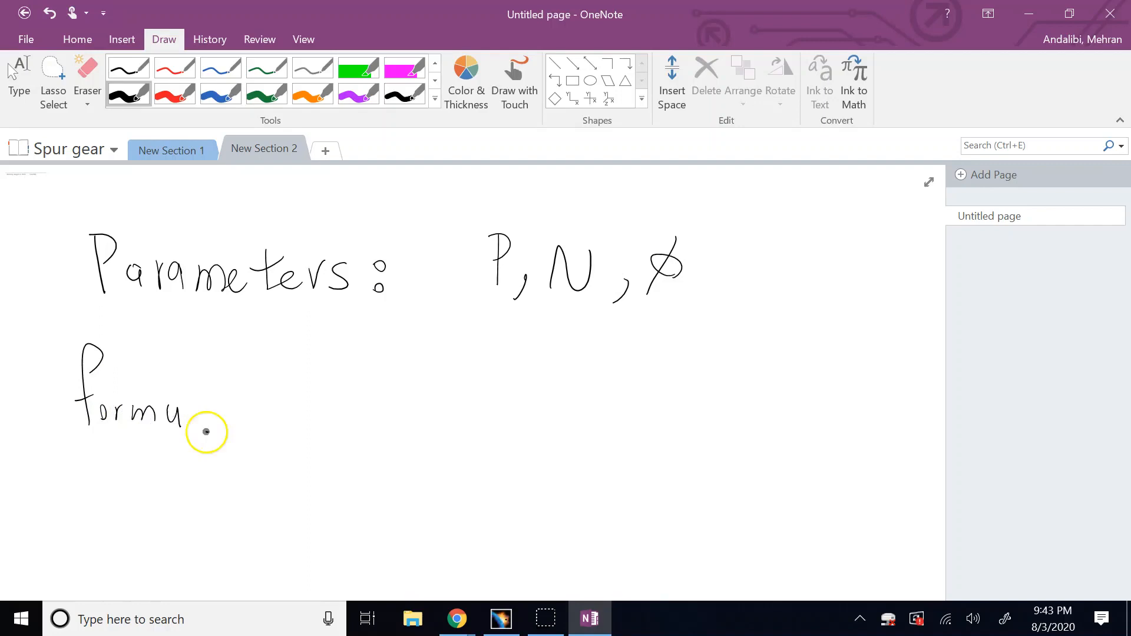
drag(198, 375, 225, 433)
mouse_move(246, 414)
mouse_down()
mouse_move(236, 441)
mouse_move(272, 434)
mouse_up()
drag(259, 409, 262, 413)
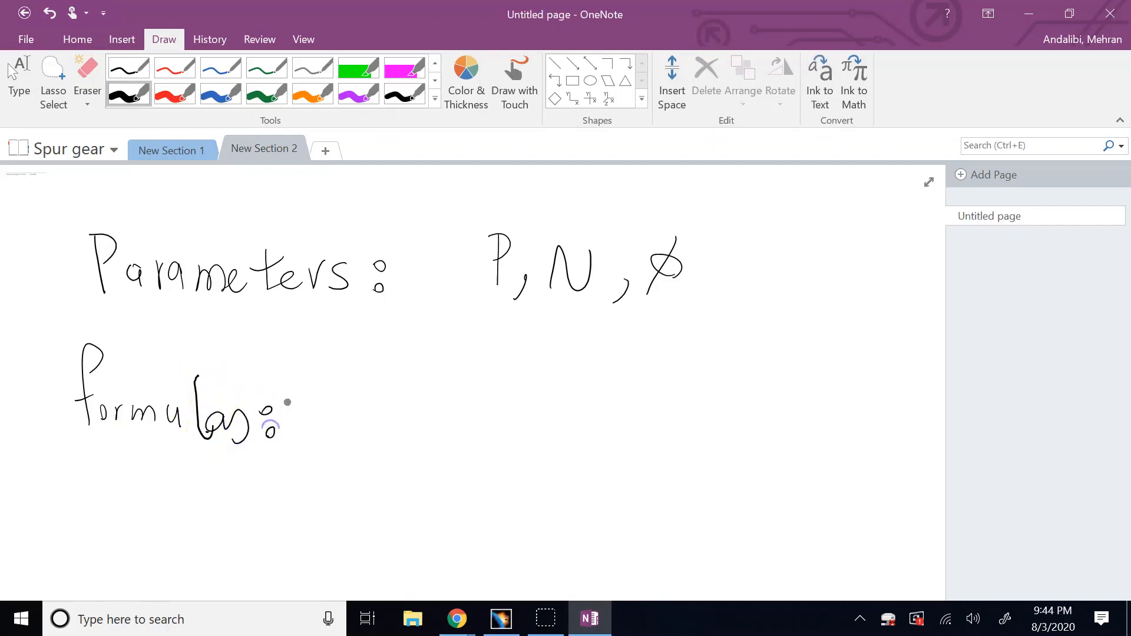
Handwrite the pitch diameter formula PD = N/P beside the Formulas heading
mouse_move(412, 390)
mouse_down()
mouse_move(417, 433)
mouse_move(432, 409)
mouse_move(446, 434)
mouse_move(510, 407)
mouse_up()
mouse_move(488, 421)
mouse_down()
mouse_move(558, 400)
mouse_move(565, 372)
mouse_up()
mouse_move(529, 412)
mouse_down()
mouse_move(590, 413)
mouse_move(557, 458)
mouse_move(558, 443)
mouse_up()
Handwrite the base diameter formula BD = PD cos ϕ below the PD formula
drag(410, 482, 414, 516)
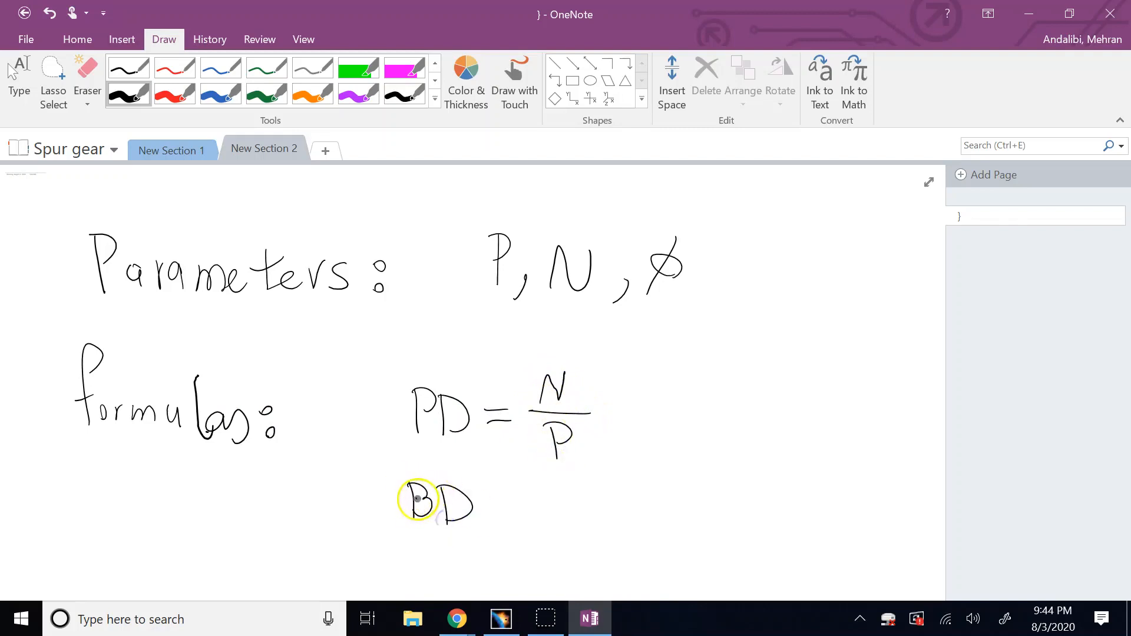
drag(492, 497, 510, 498)
drag(491, 510, 511, 509)
mouse_move(524, 482)
mouse_down()
mouse_move(534, 517)
mouse_move(540, 496)
mouse_move(567, 519)
mouse_up()
drag(565, 483, 570, 519)
mouse_move(633, 490)
mouse_down()
mouse_move(647, 519)
mouse_move(668, 489)
mouse_up()
drag(681, 467, 663, 528)
drag(626, 501, 634, 513)
Handwrite the outside diameter formula as OD = PD - 2/P below the BD formula
scroll(186, 408, down, 2)
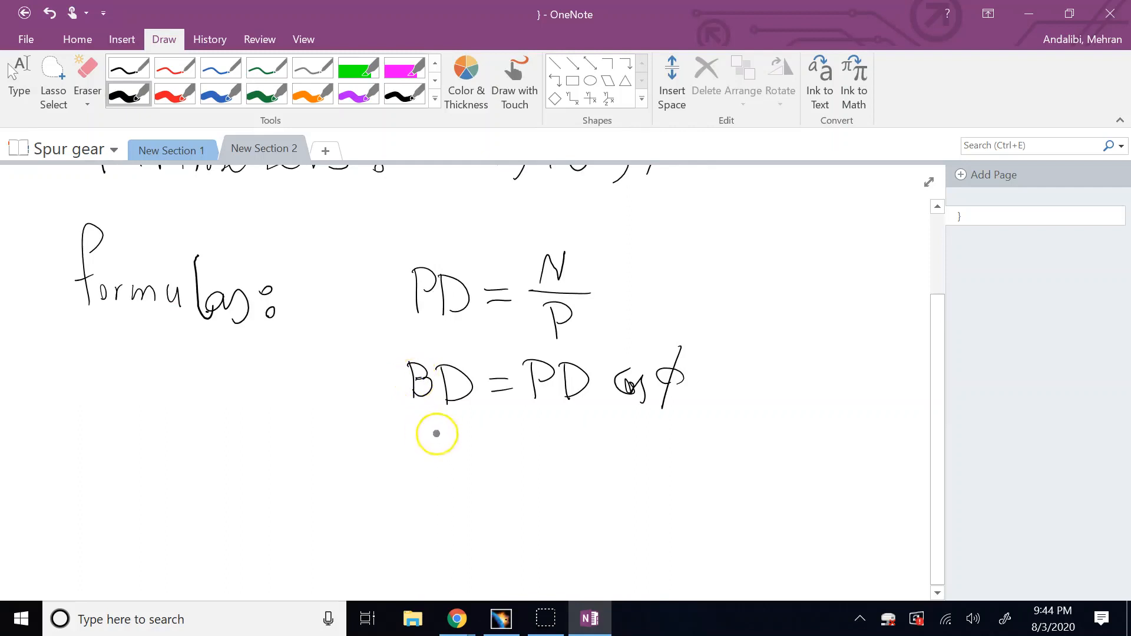
mouse_move(430, 451)
mouse_down()
mouse_move(434, 481)
mouse_move(450, 489)
mouse_move(438, 466)
mouse_move(527, 471)
mouse_move(531, 483)
mouse_up()
mouse_move(561, 442)
mouse_down()
mouse_move(564, 489)
mouse_move(564, 465)
mouse_move(586, 487)
mouse_move(638, 471)
mouse_up()
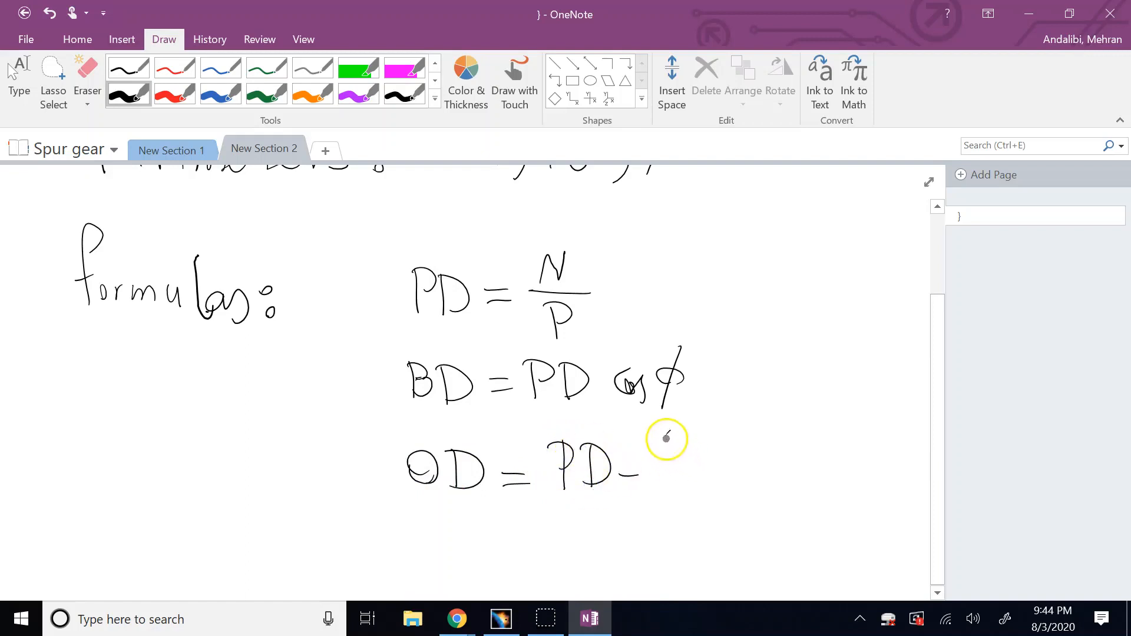
mouse_move(667, 434)
mouse_down()
mouse_move(702, 454)
mouse_move(681, 513)
mouse_up()
drag(682, 478, 684, 495)
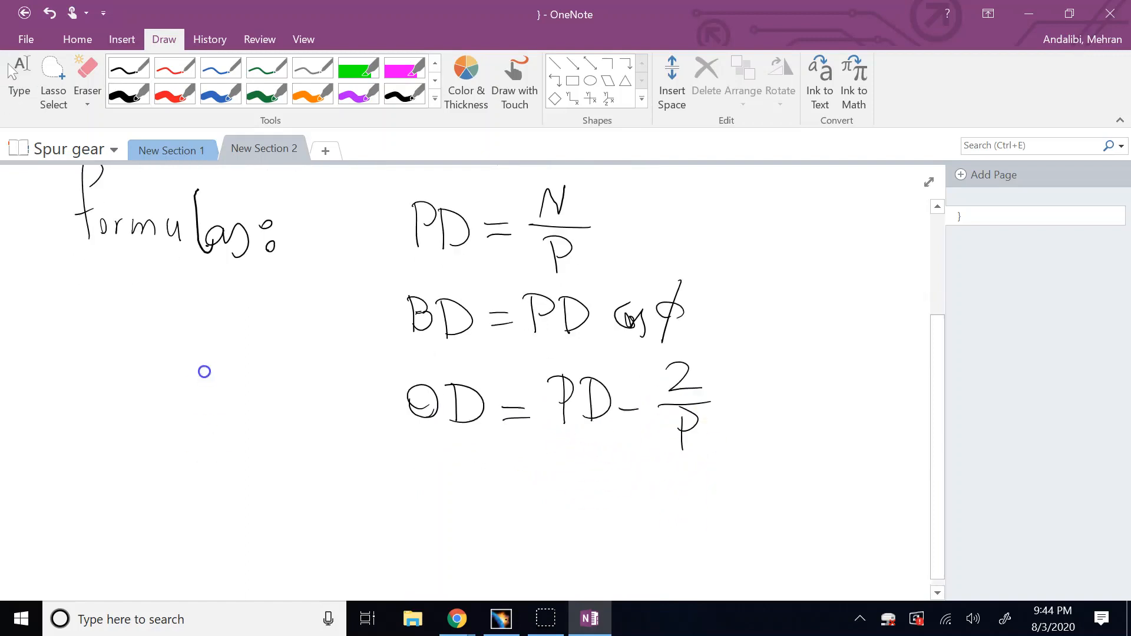
Handwrite RD = PD - 2.5/P below the OD formula, and turn the minus sign in the OD formula into a plus
scroll(201, 365, down, 2)
mouse_move(415, 459)
mouse_down()
mouse_move(416, 499)
mouse_move(455, 506)
mouse_up()
drag(499, 489, 517, 487)
drag(503, 498, 519, 498)
drag(563, 457, 565, 500)
mouse_move(560, 456)
mouse_down()
mouse_move(575, 458)
mouse_move(566, 474)
mouse_up()
mouse_move(595, 461)
mouse_down()
mouse_move(596, 495)
mouse_move(652, 485)
mouse_up()
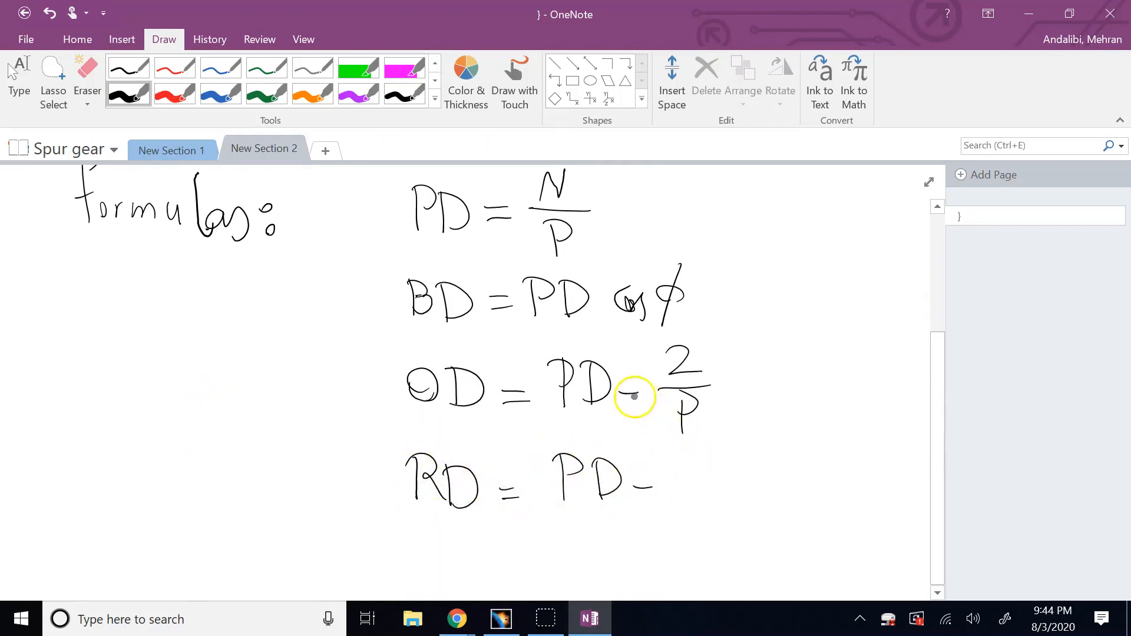
drag(629, 380, 635, 417)
mouse_move(687, 449)
mouse_down()
mouse_move(745, 483)
mouse_move(710, 535)
mouse_up()
drag(707, 497, 712, 516)
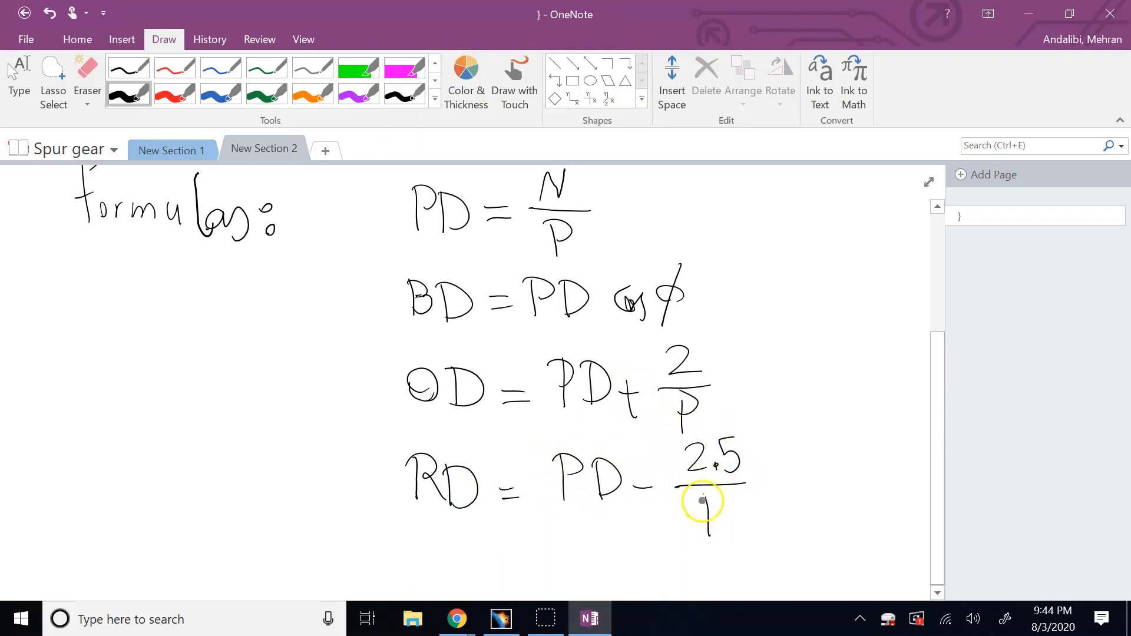
click(713, 466)
Erase the stray inner stroke from the letter O in the OD formula
click(87, 76)
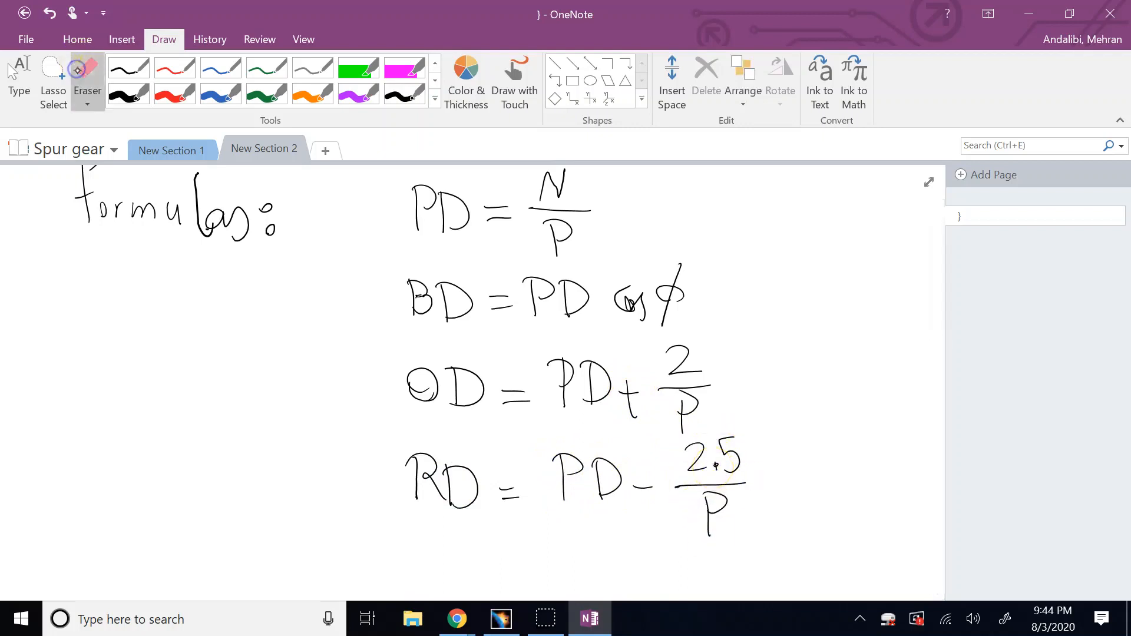
mouse_move(423, 373)
mouse_down()
mouse_move(419, 393)
mouse_move(412, 366)
mouse_move(423, 407)
mouse_move(428, 384)
mouse_move(412, 378)
mouse_up()
click(128, 92)
key(Escape)
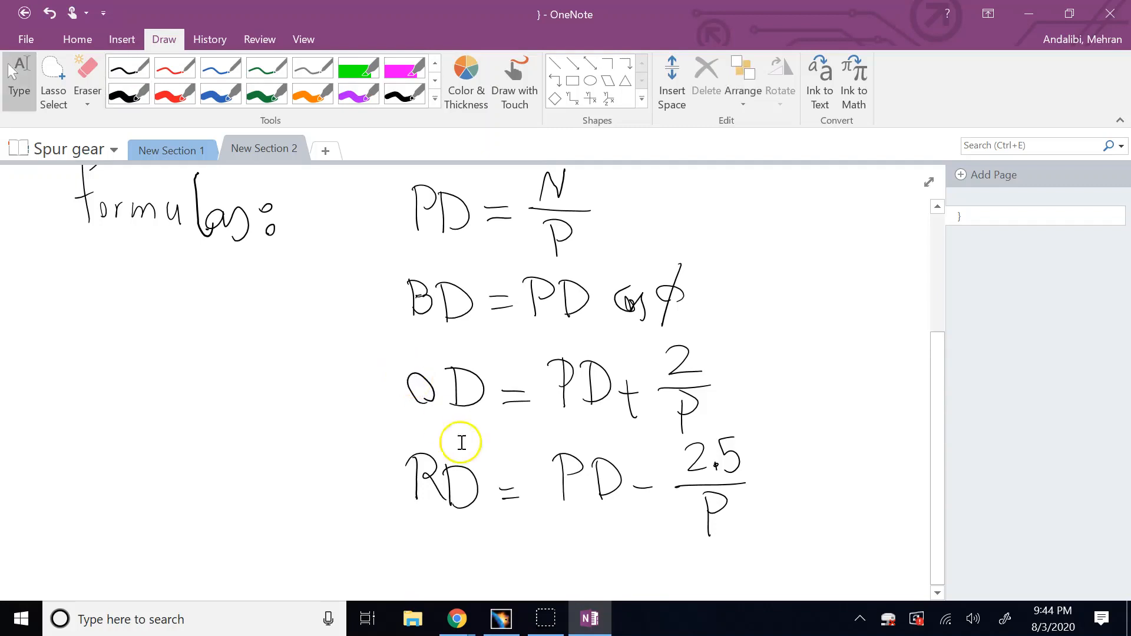
Switch to CATIA and create a single-value parameter of type Length named CL
scroll(534, 381, up, 3)
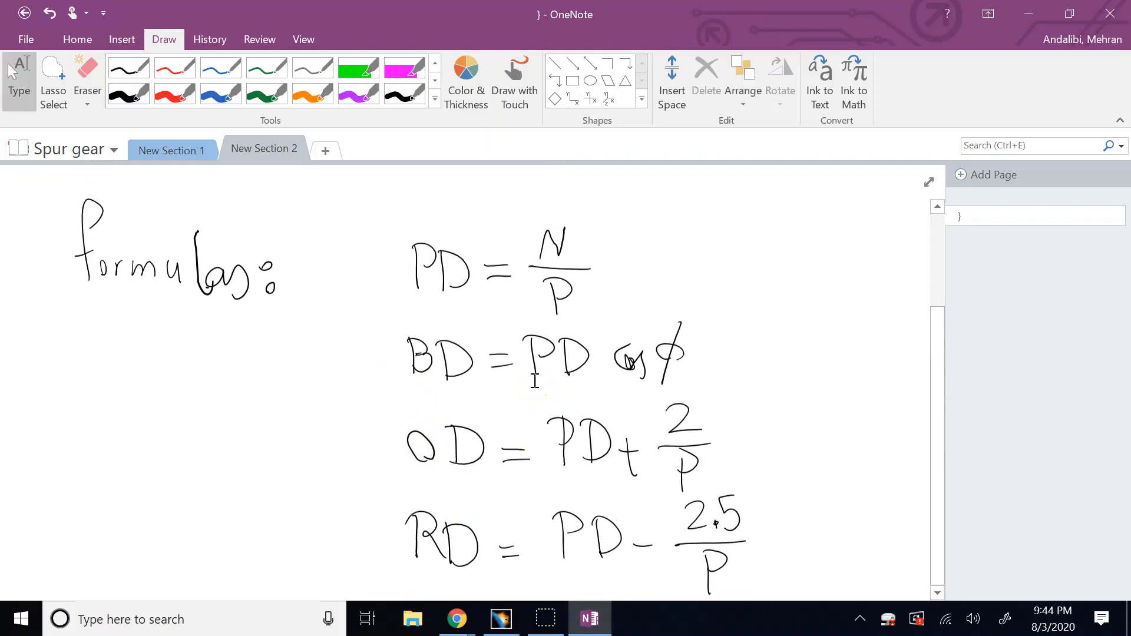
scroll(535, 381, down, 2)
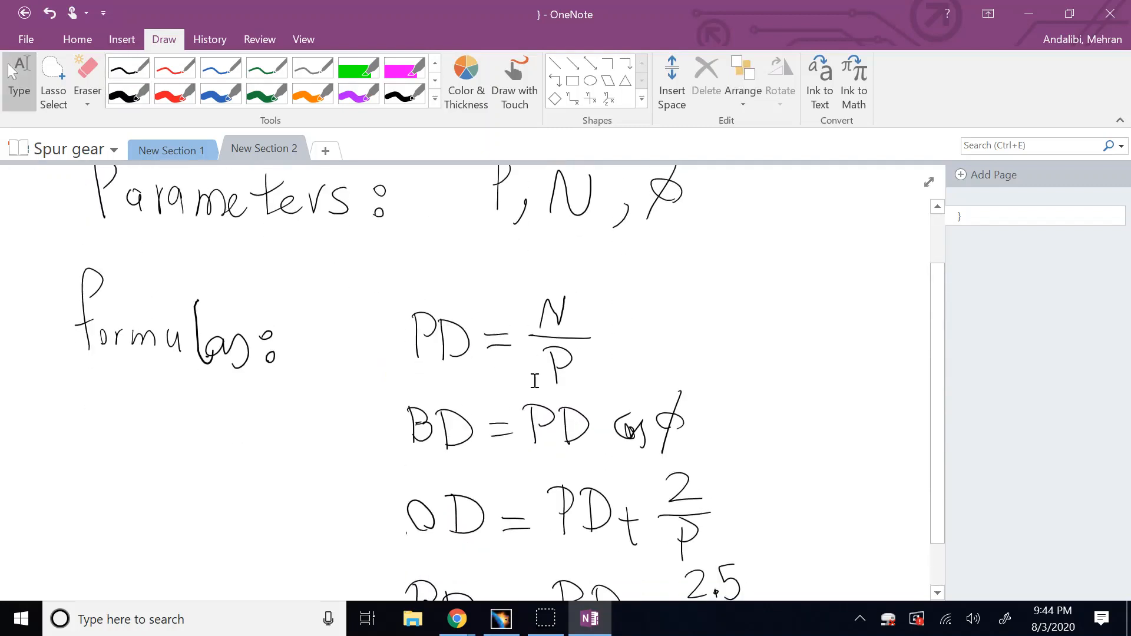
ctrl+scroll(613, 351, down, 2)
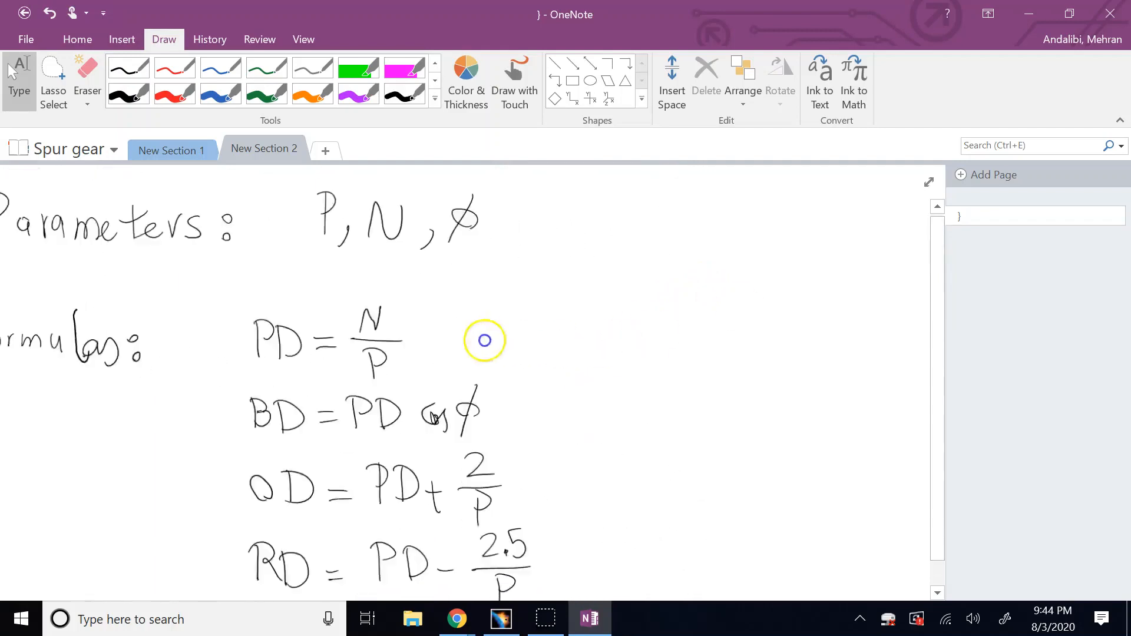
click(500, 618)
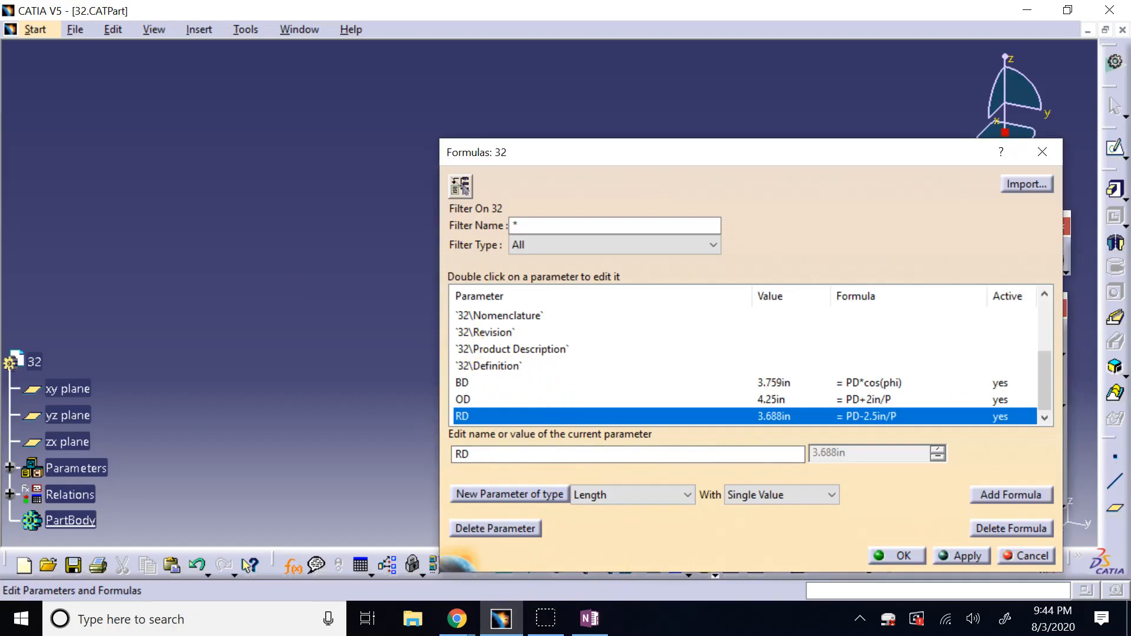
click(523, 493)
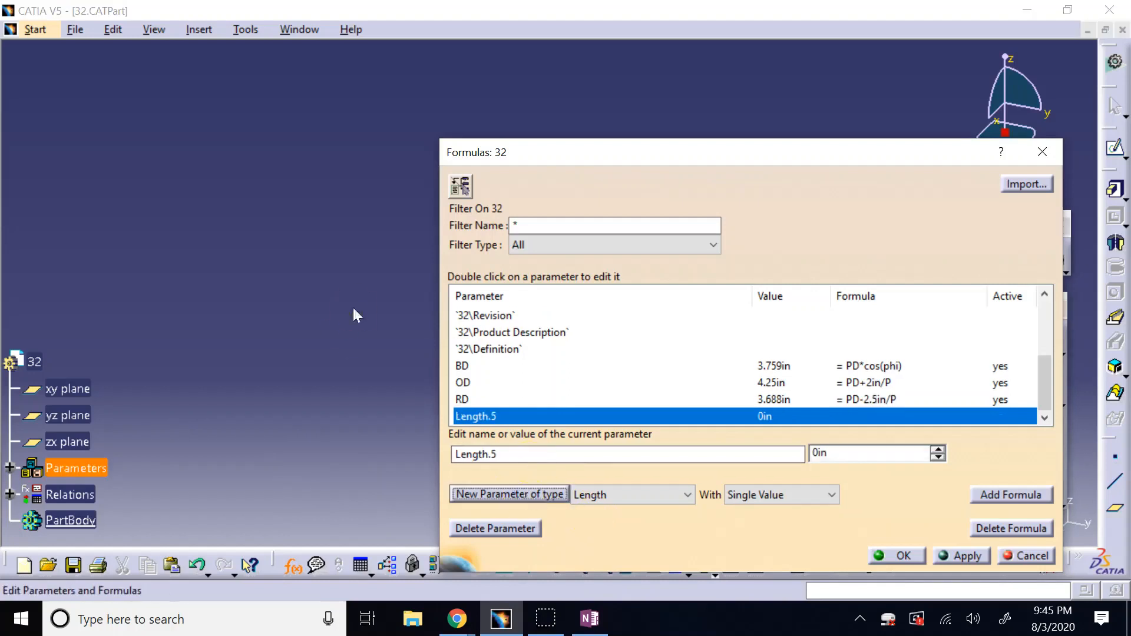
click(530, 457)
text(CL)
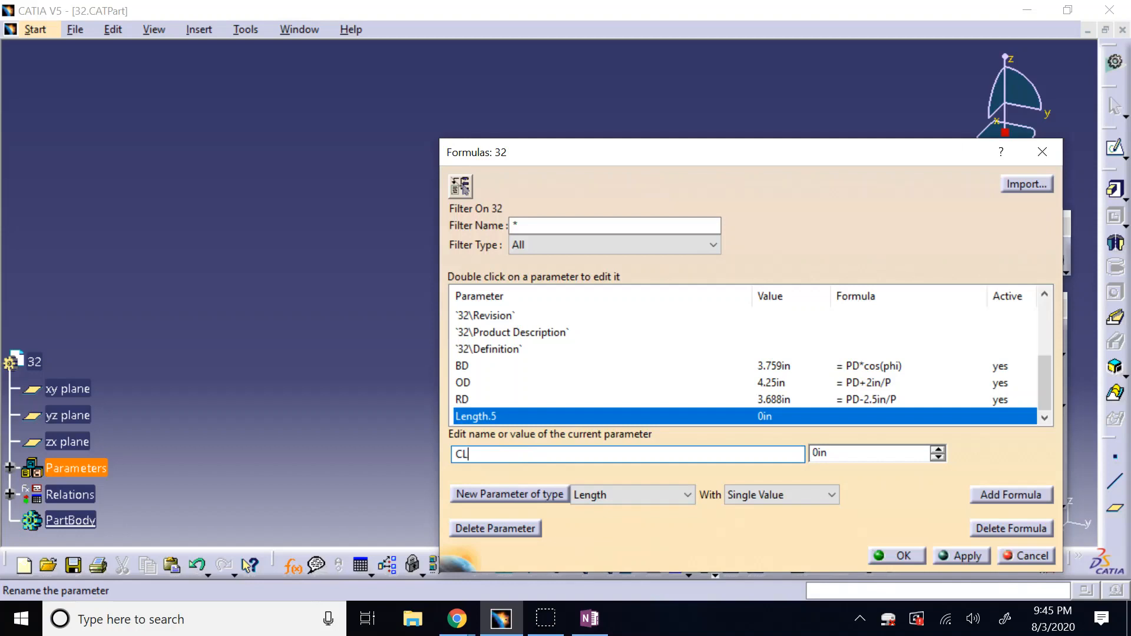
Define the CL parameter with the formula 0.25in/P
click(1017, 497)
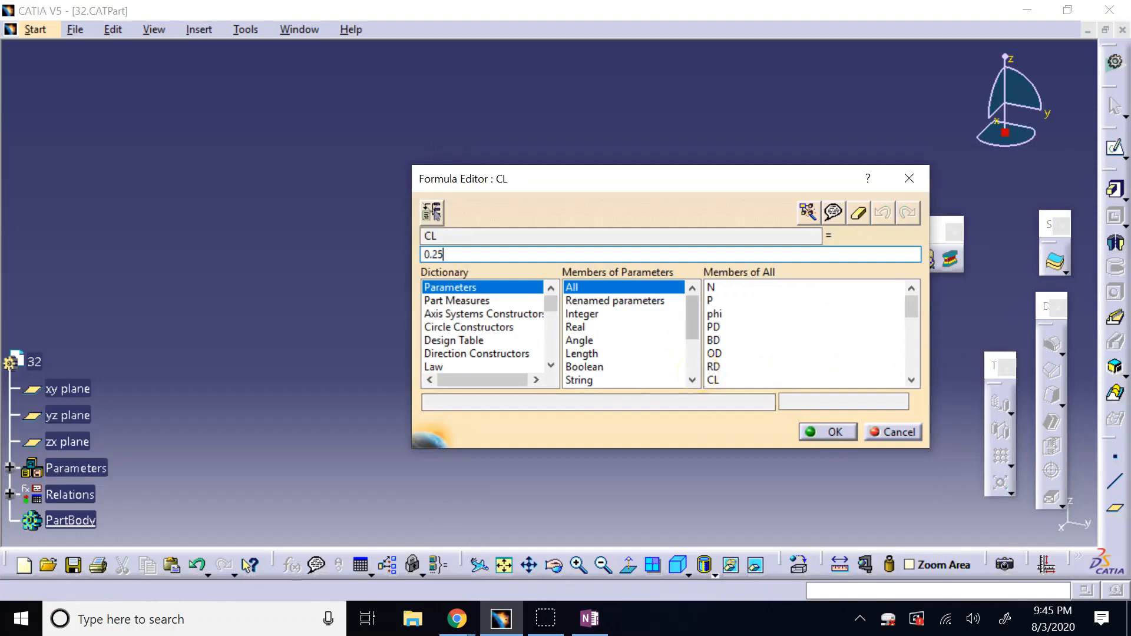
text(P)
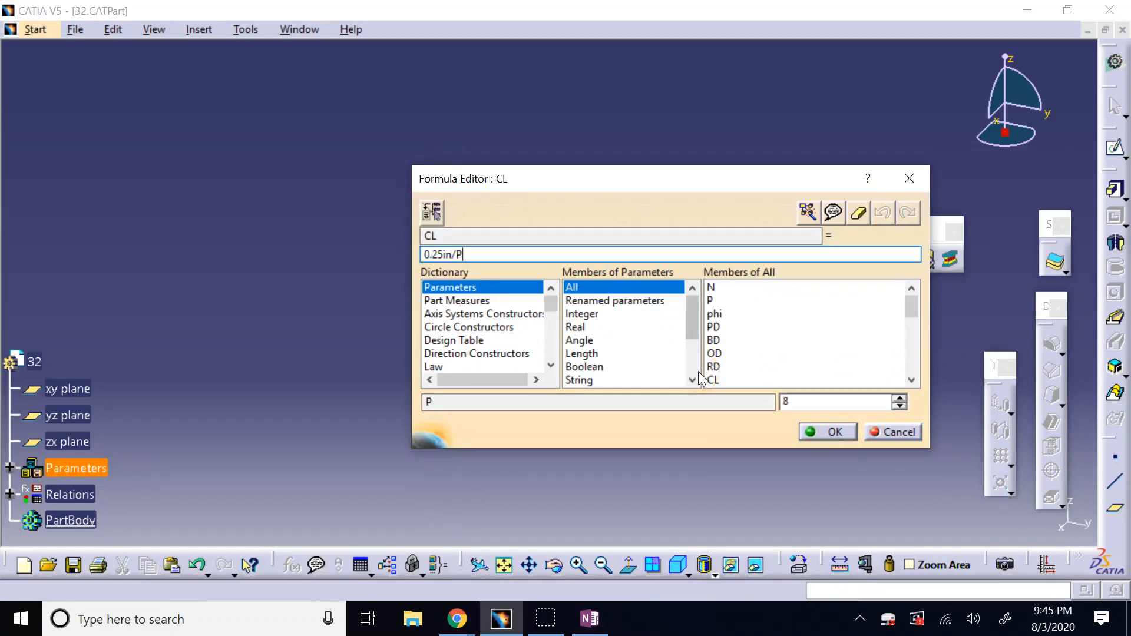
click(819, 432)
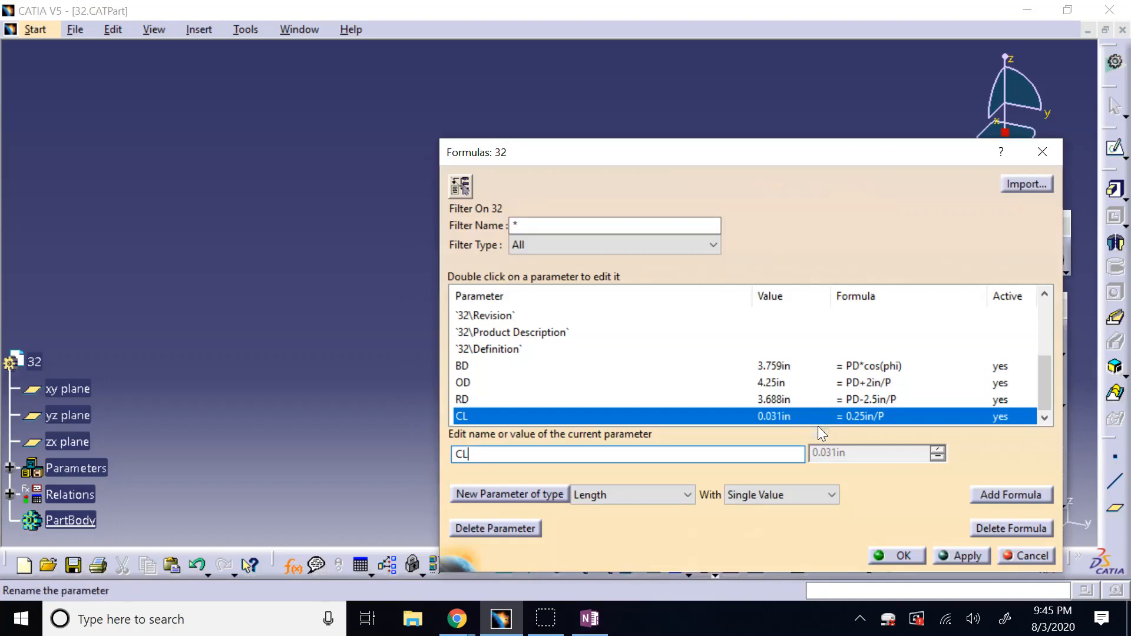
Switch to OneNote and bring the blank area below the RD formula into view
click(601, 625)
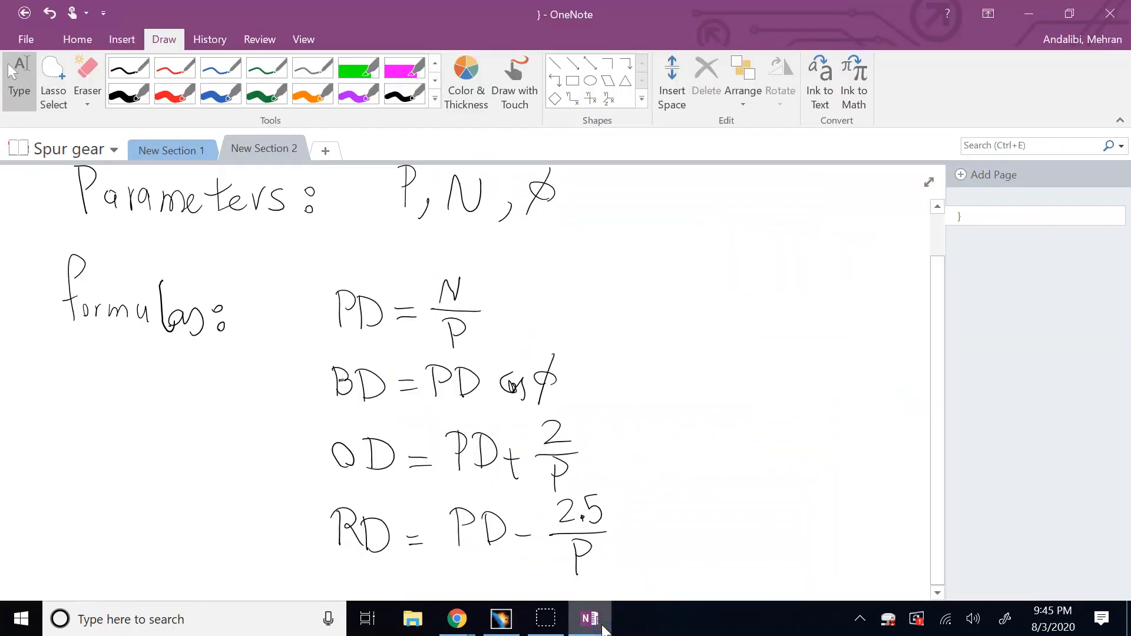
scroll(217, 346, down, 3)
drag(356, 420, 323, 451)
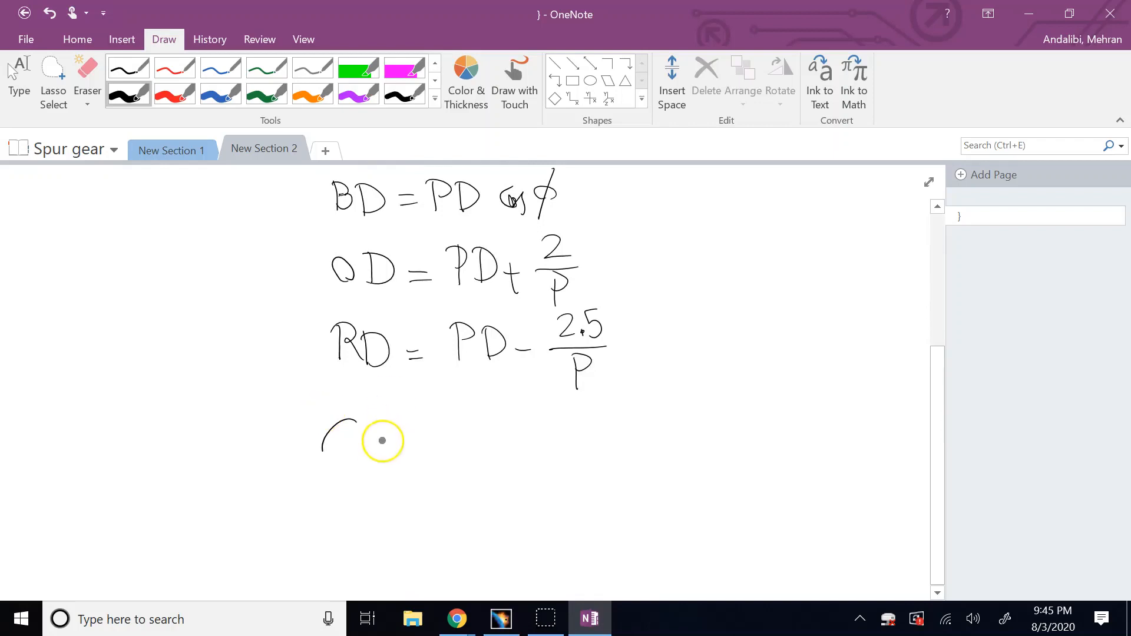
drag(375, 424, 375, 467)
key(ctrl+z)
Handwrite the clearance formula CL = 0.25/P below the RD formula with the black pen
drag(356, 422, 360, 428)
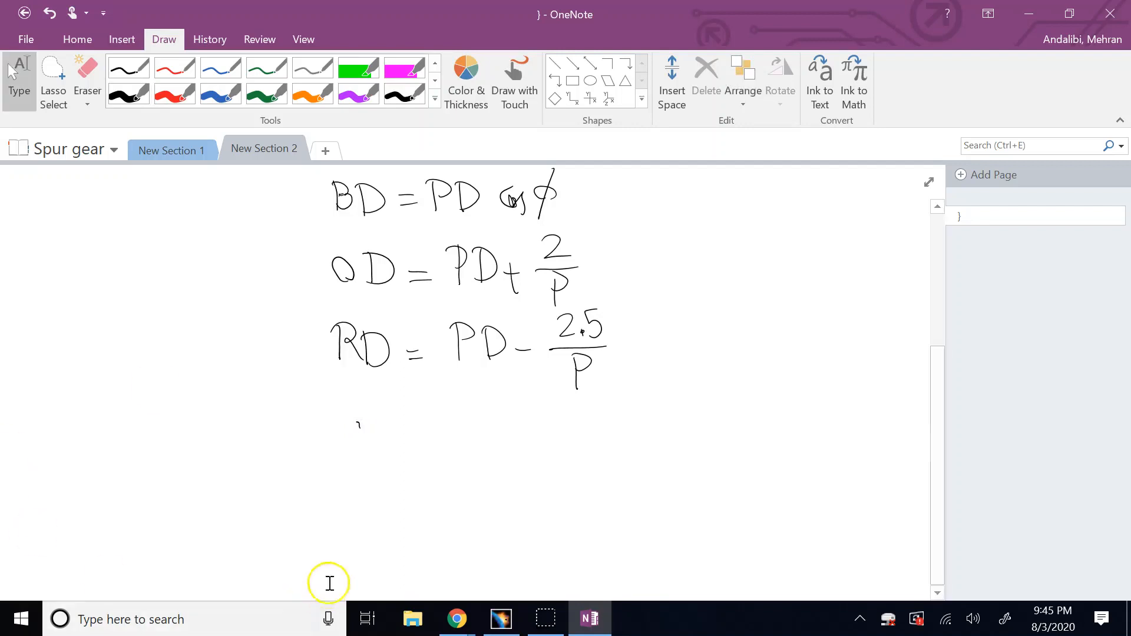
click(128, 95)
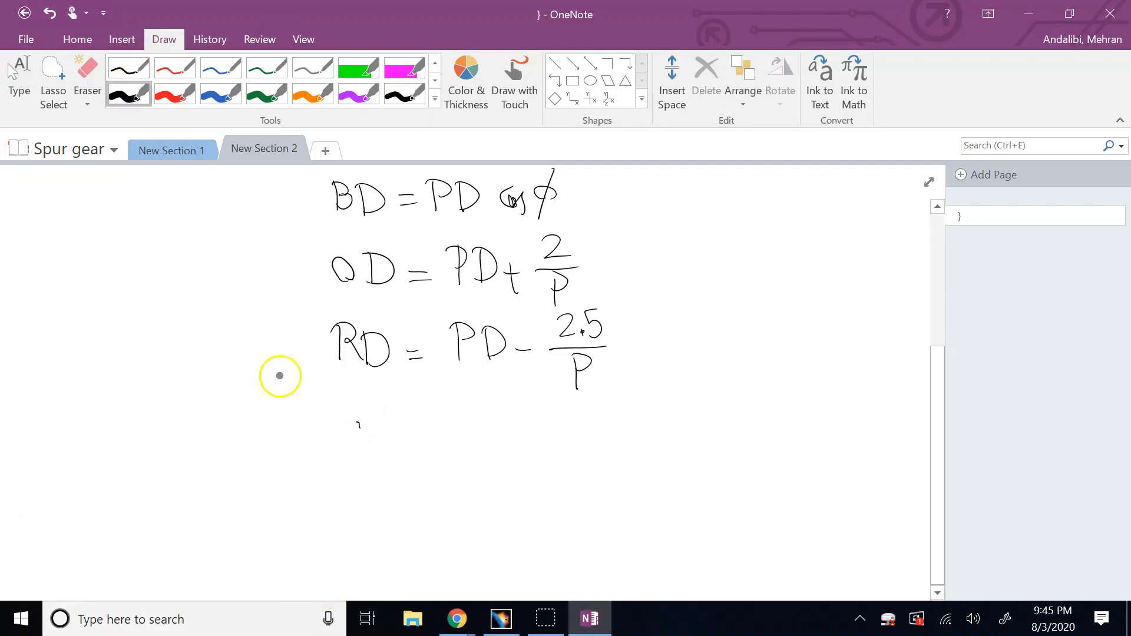
drag(360, 424, 335, 441)
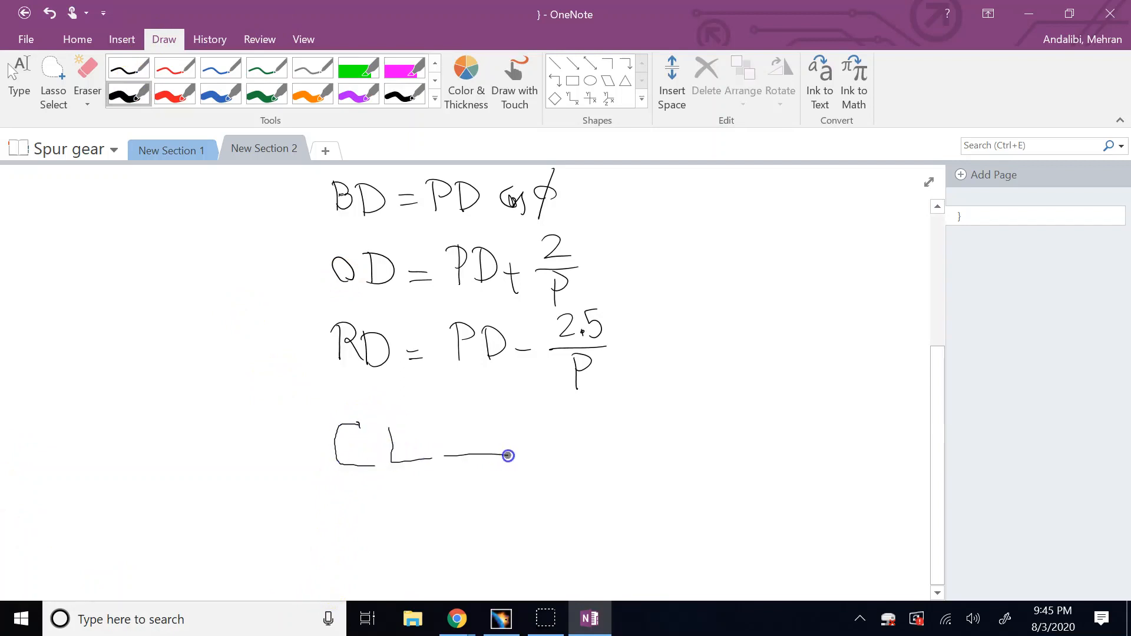
drag(458, 466, 507, 467)
drag(570, 456, 598, 454)
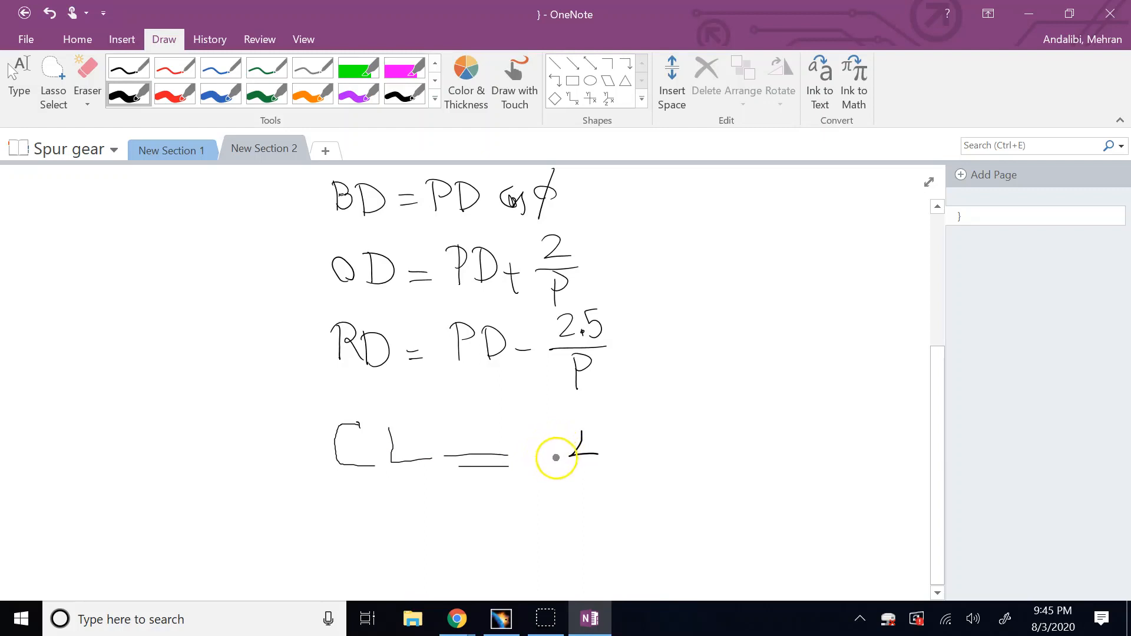
mouse_move(533, 441)
mouse_down()
mouse_move(548, 458)
mouse_move(582, 431)
mouse_move(607, 451)
mouse_up()
drag(537, 471, 636, 468)
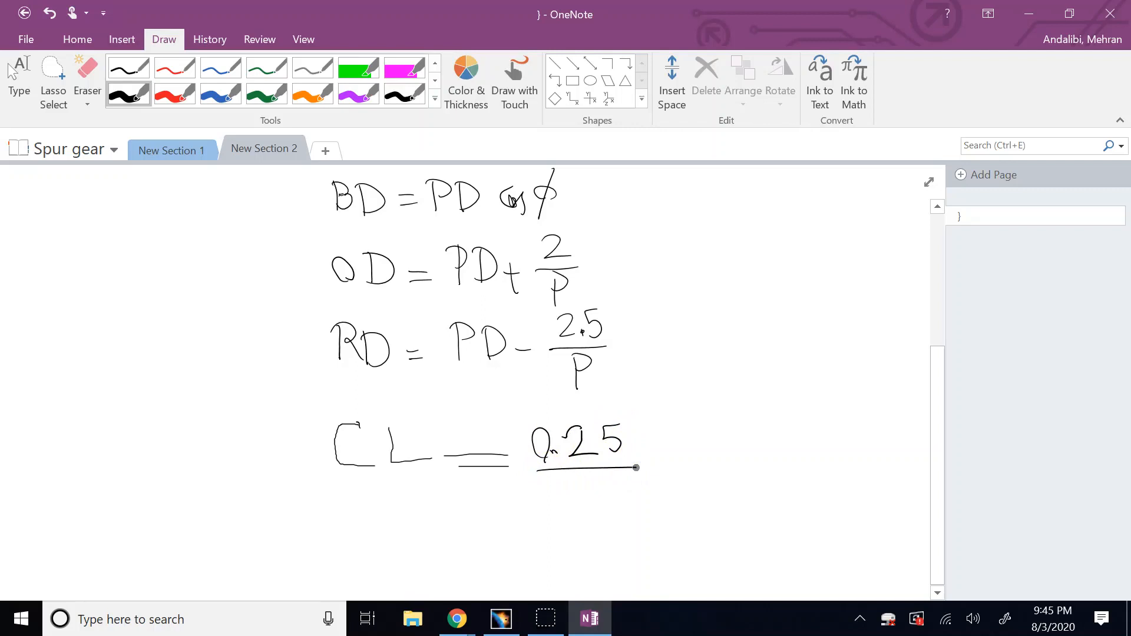
mouse_move(576, 490)
mouse_down()
mouse_move(581, 545)
mouse_move(596, 496)
mouse_move(571, 514)
mouse_up()
key(Escape)
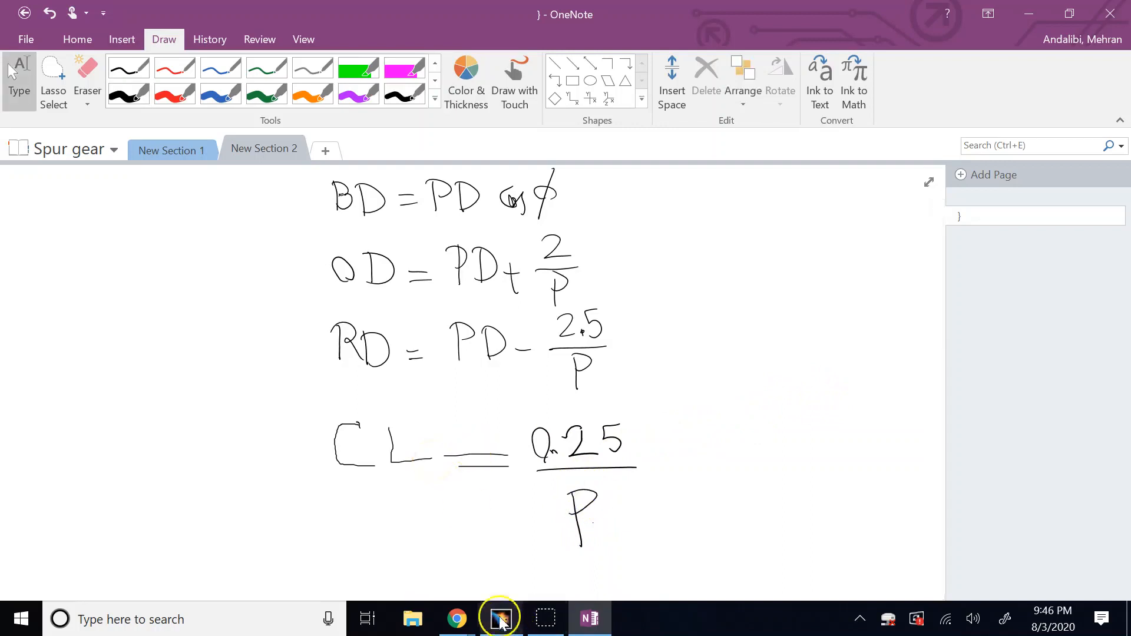
Open New Section 1 and examine the clearance area between the meshing gears in the diagram at 24% zoom
click(186, 150)
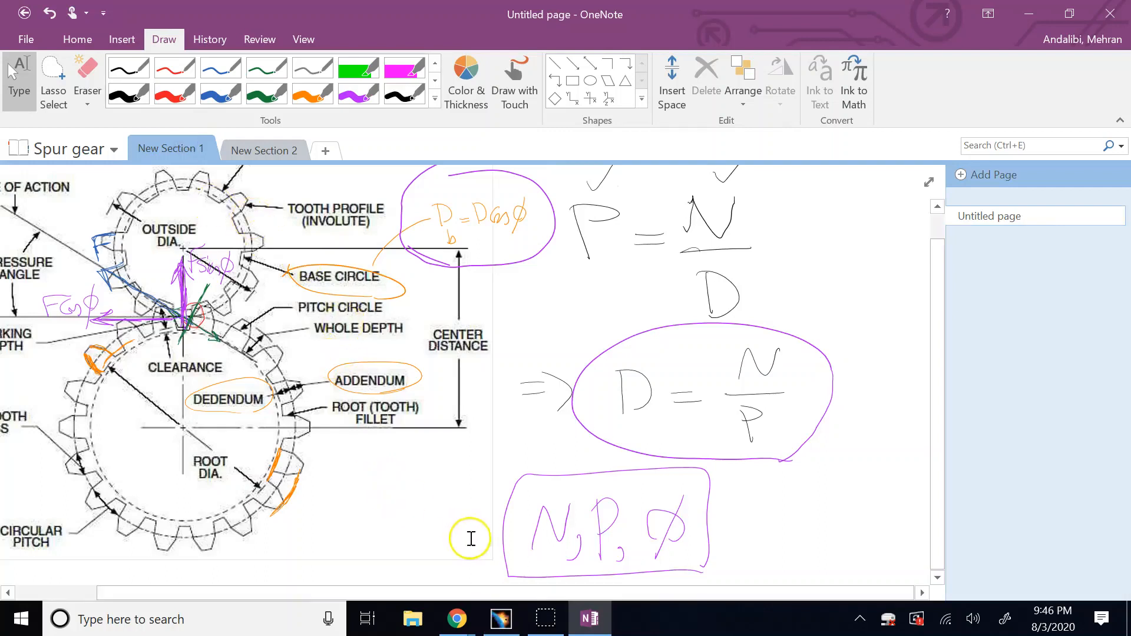
click(304, 38)
click(344, 83)
click(344, 82)
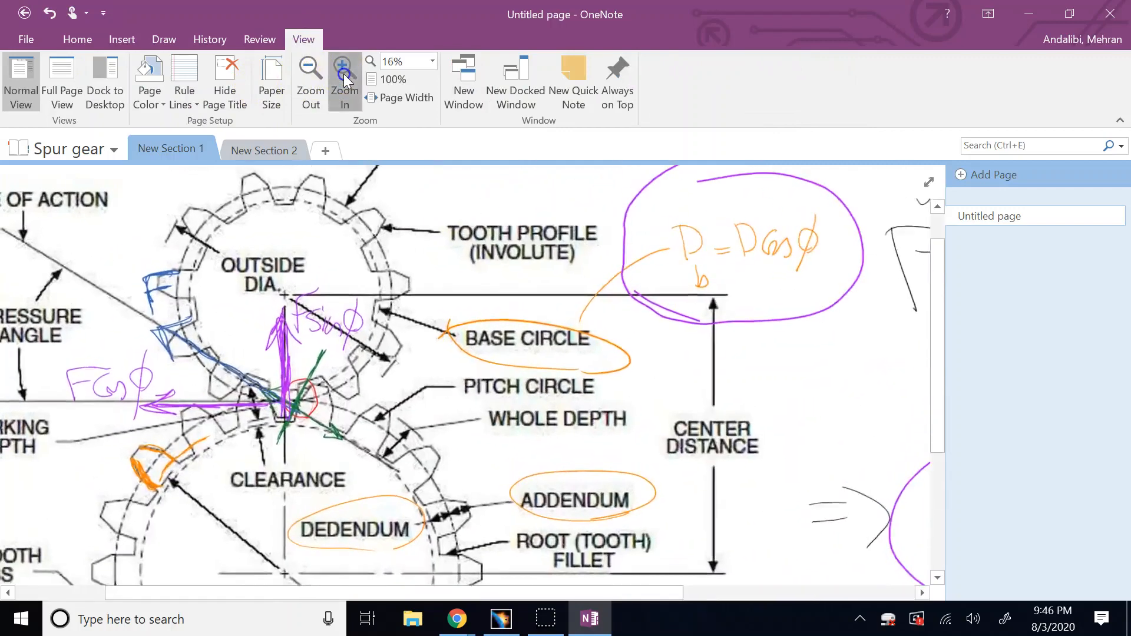
click(344, 83)
scroll(468, 355, down, 2)
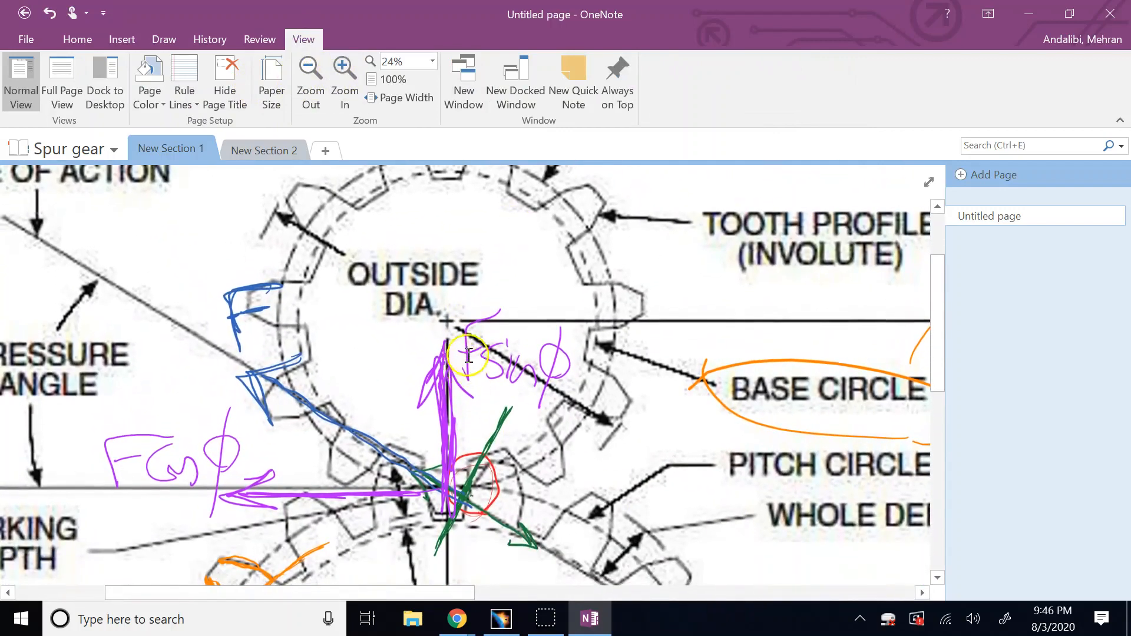
scroll(469, 355, down, 4)
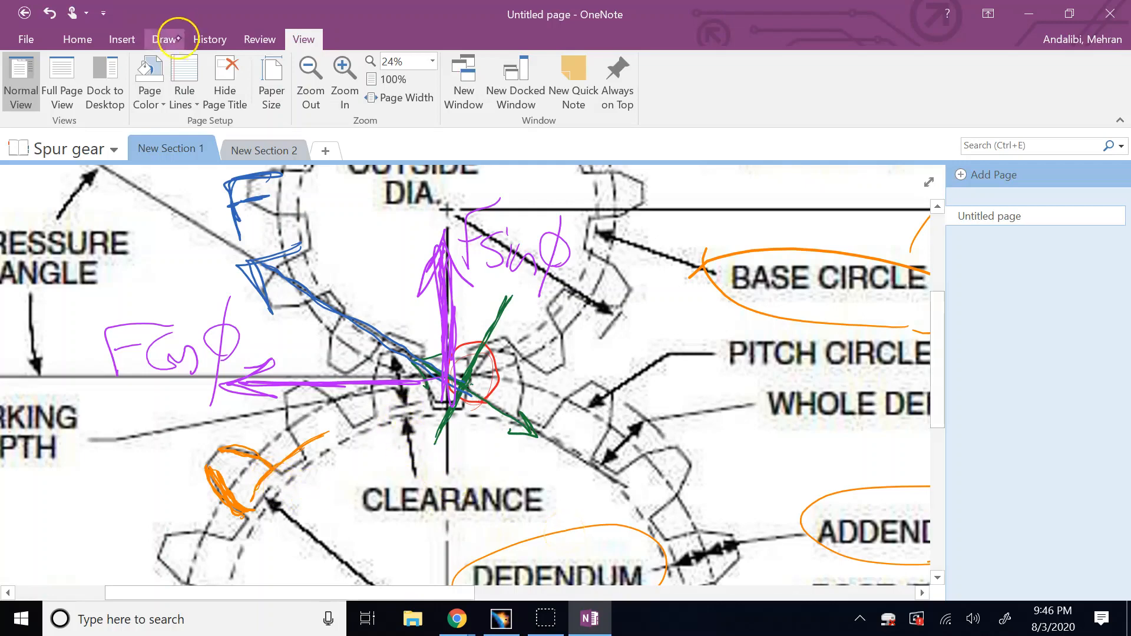
Circle the clearance gap between the meshing gears in the diagram with the red pen
click(159, 40)
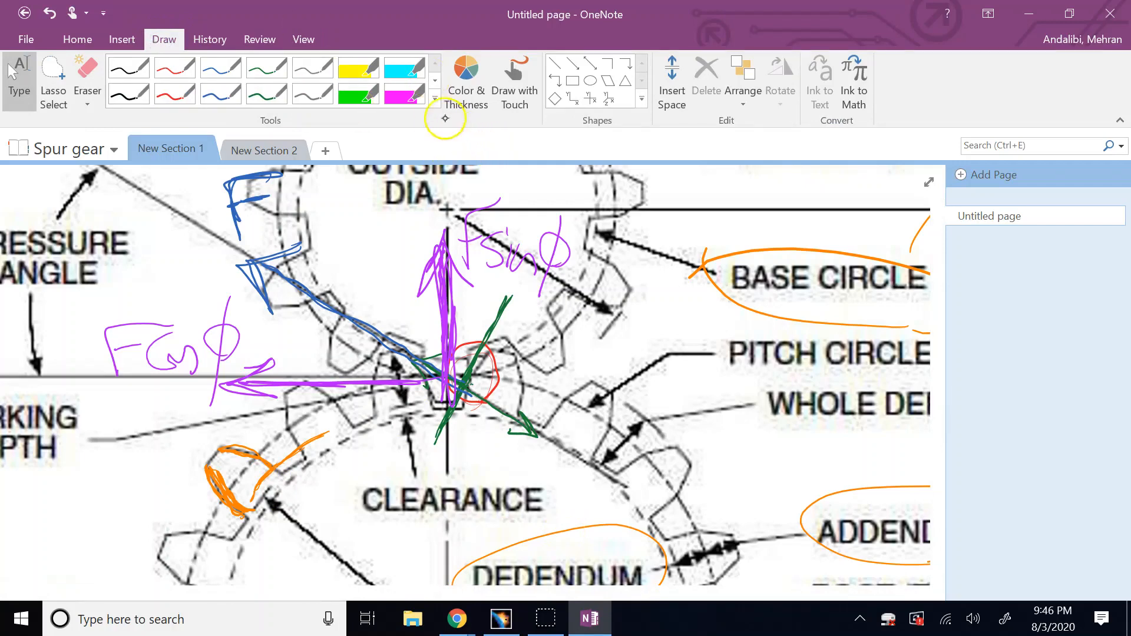
click(435, 100)
click(172, 139)
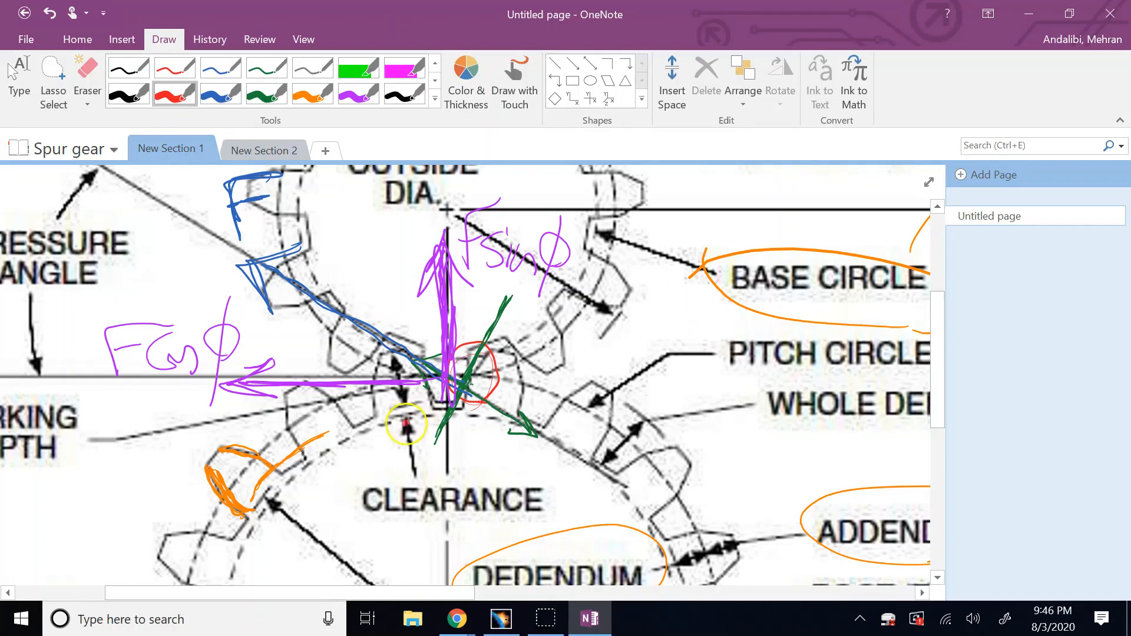
drag(422, 424, 383, 436)
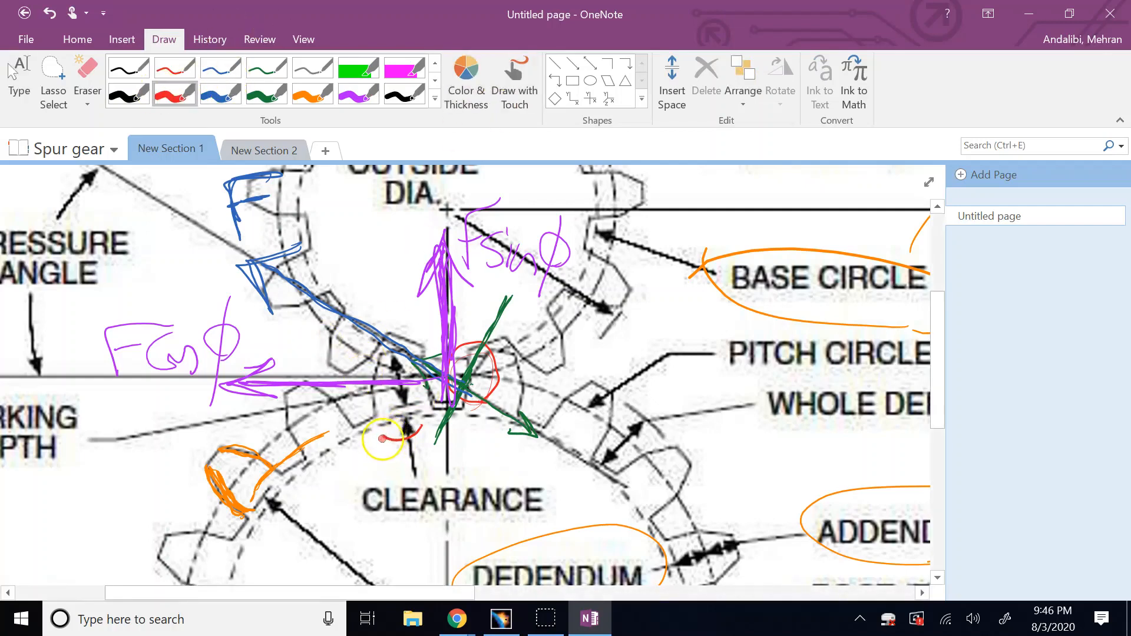
drag(417, 435, 403, 439)
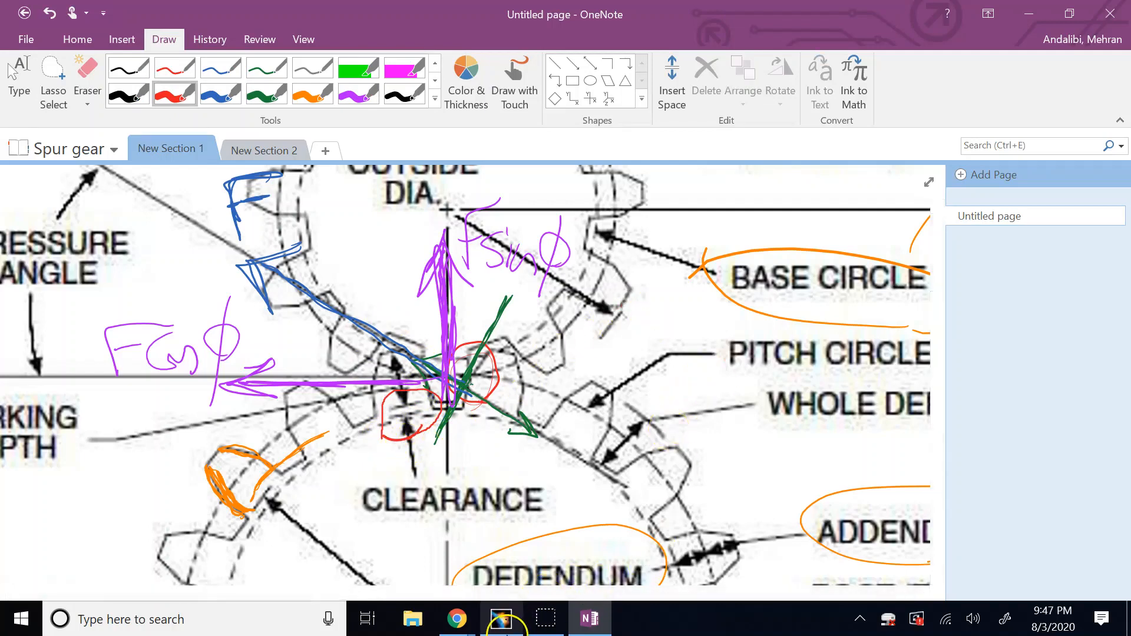
Switch to CATIA and accept the defined parameter formulas
click(502, 625)
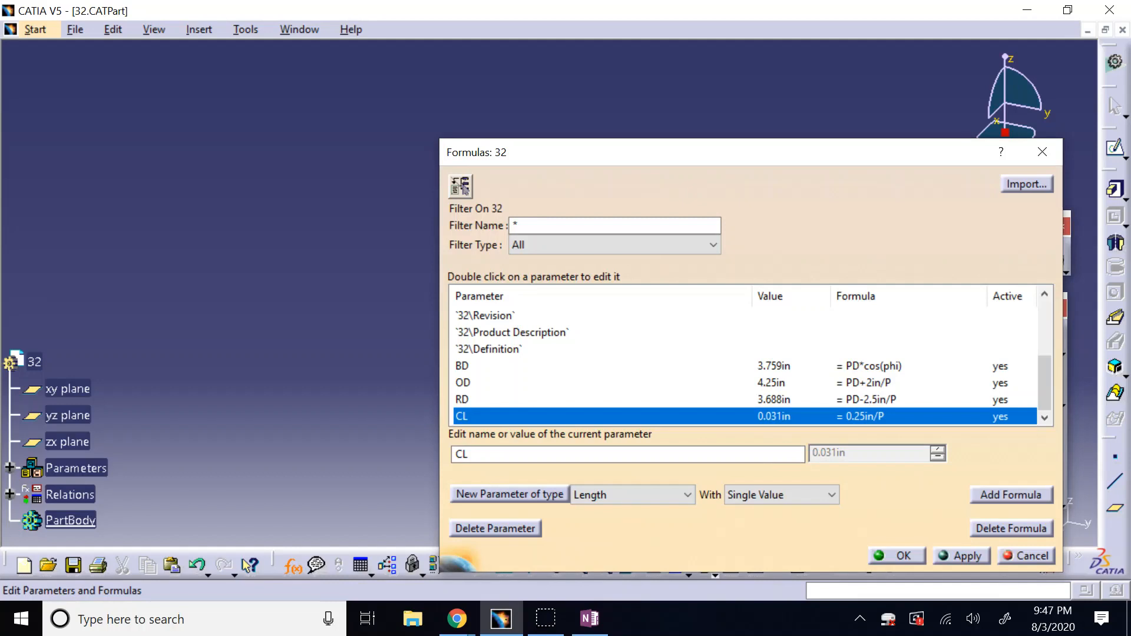
click(896, 556)
scroll(187, 235, down, 6)
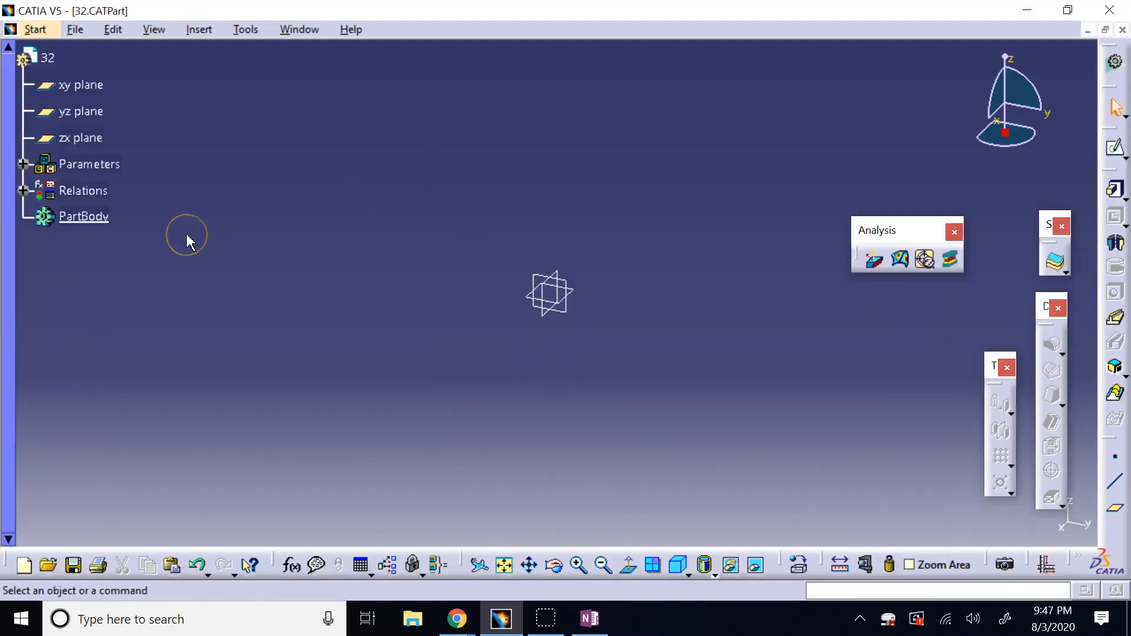
Review the parameters and their relations in the specification tree, and collapse both groups
click(23, 164)
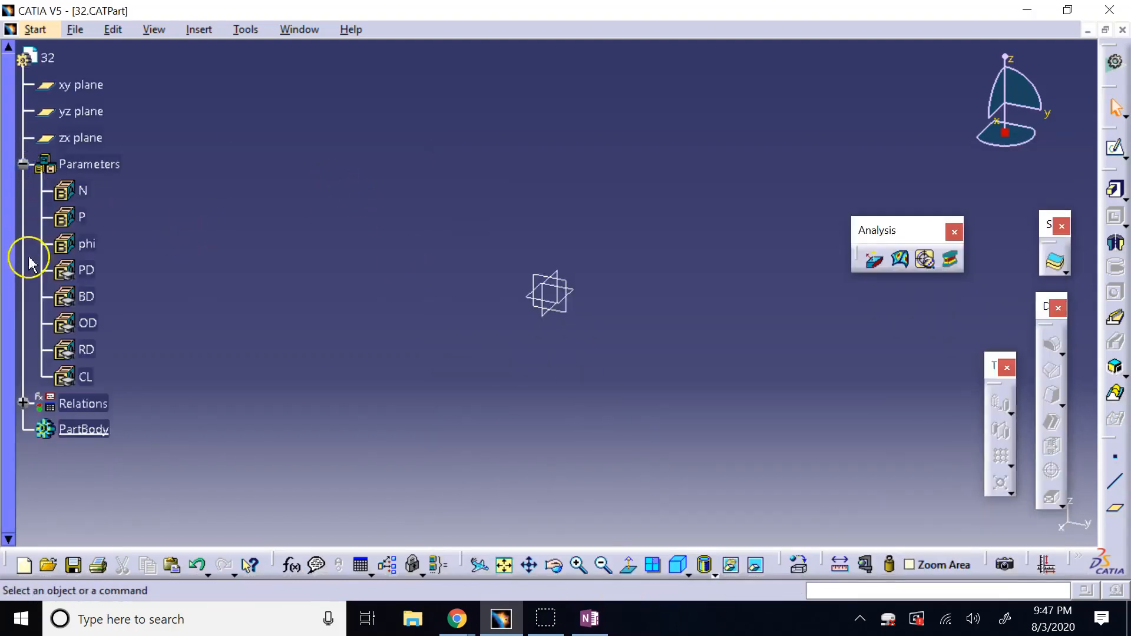
click(23, 403)
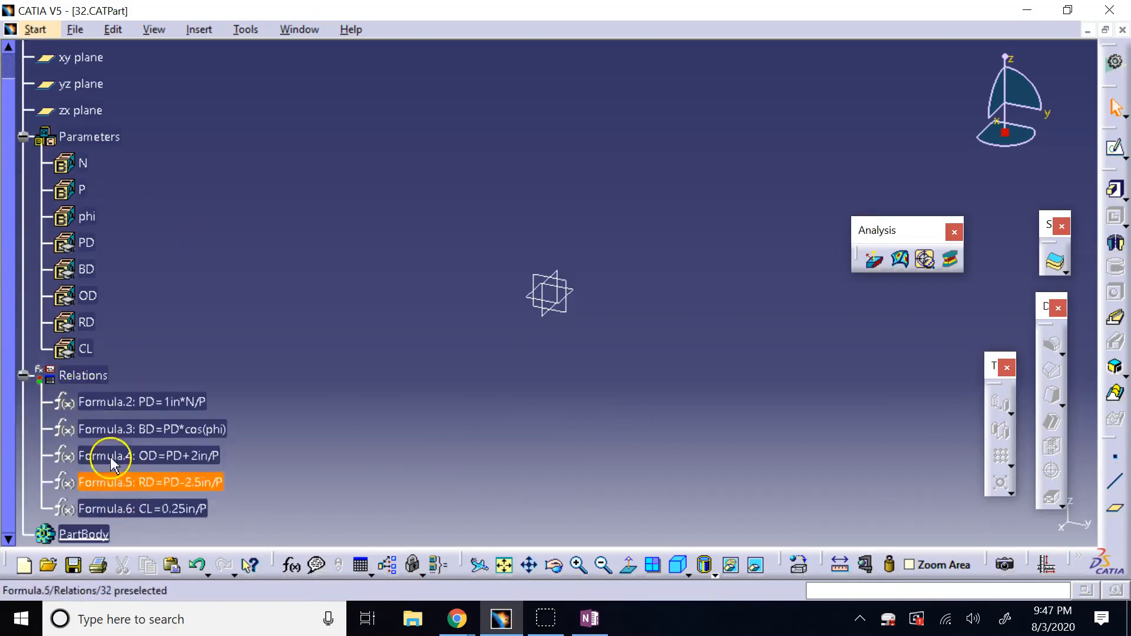
click(23, 375)
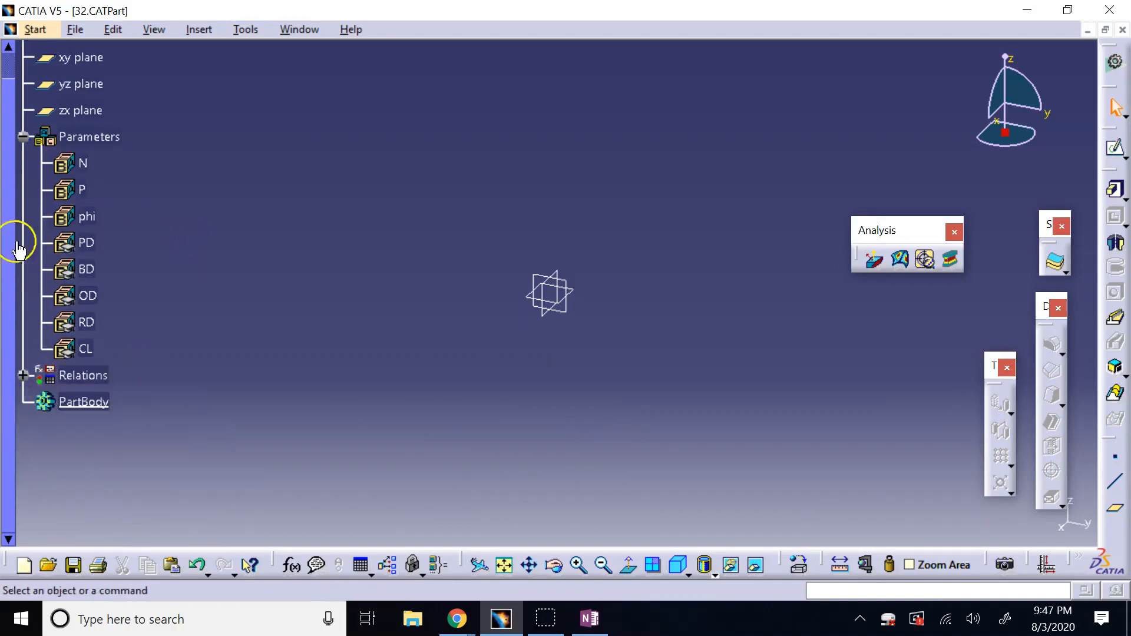
click(23, 136)
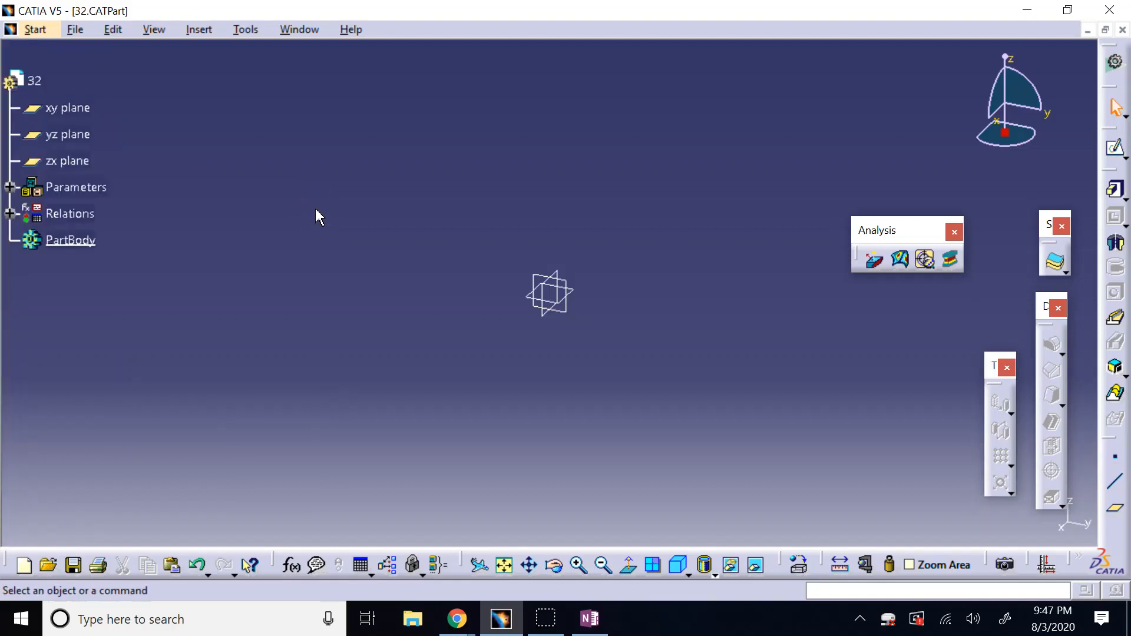
click(296, 235)
click(473, 185)
Switch to OneNote's New Section 2 and handwrite y(t) = BD/2 (sin(t) - t cos(t)) in black below the CL formula
click(589, 618)
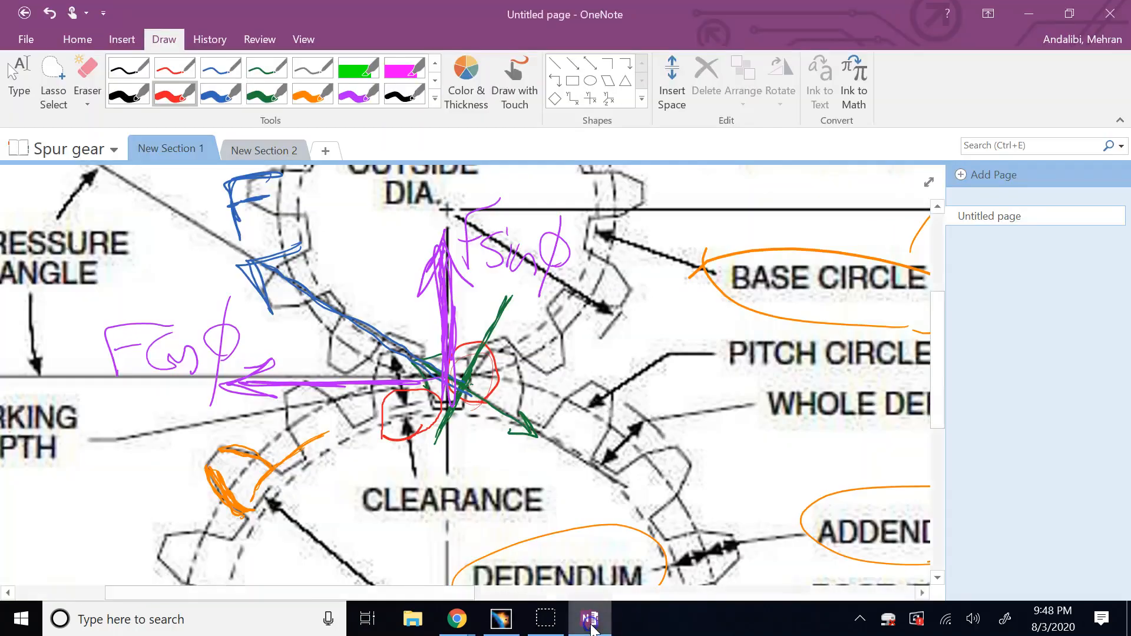
click(268, 152)
scroll(184, 321, down, 4)
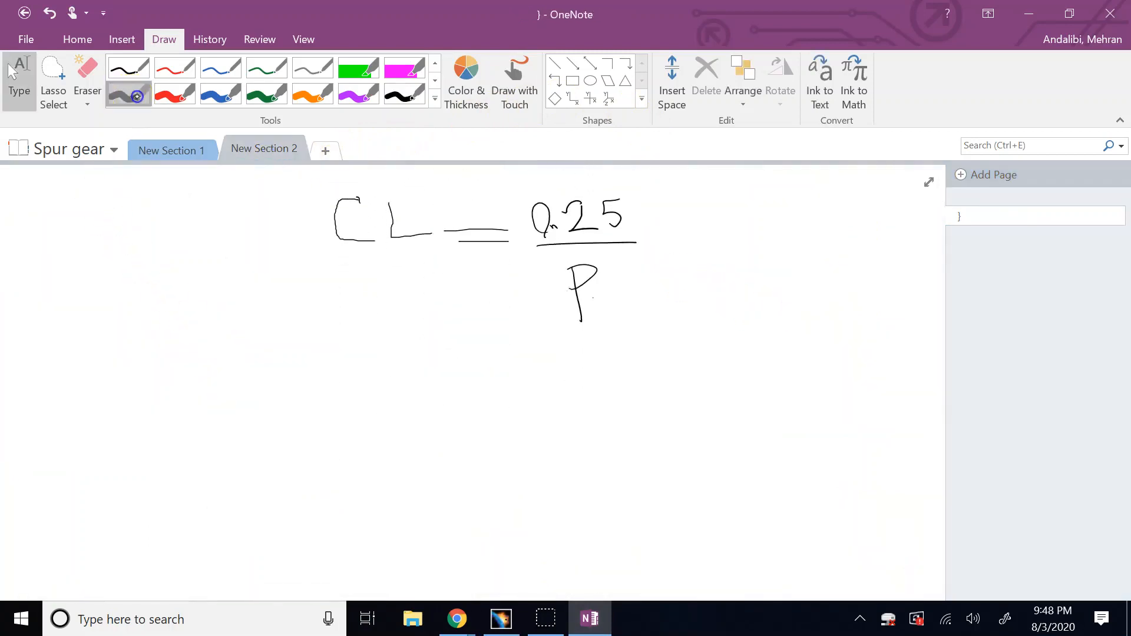
click(125, 95)
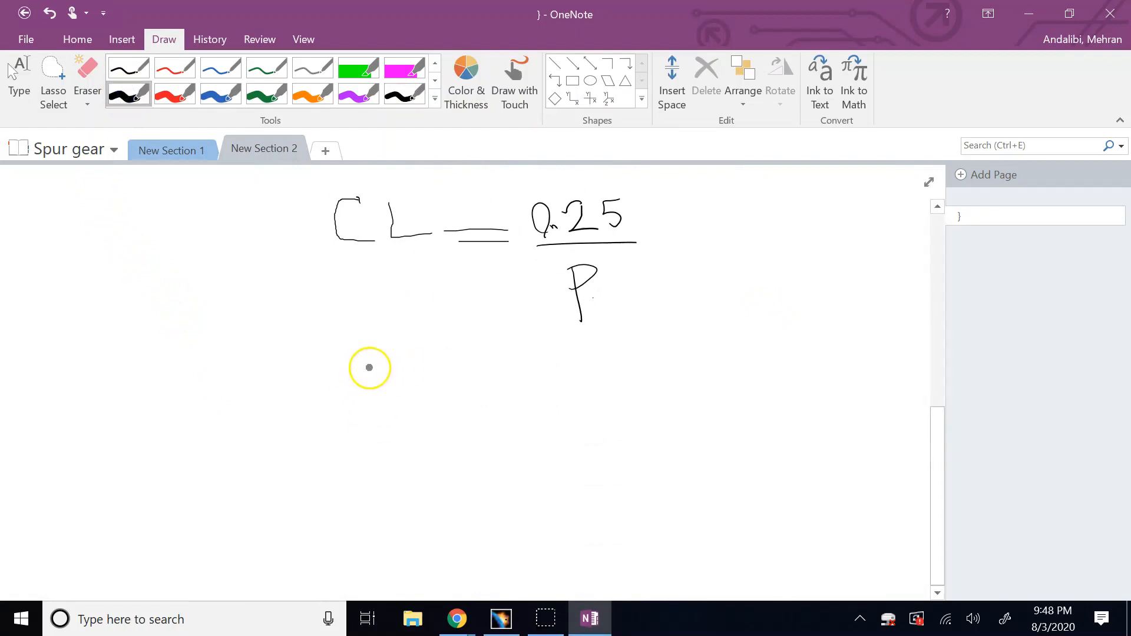
mouse_move(366, 371)
mouse_down()
mouse_move(370, 430)
mouse_move(356, 400)
mouse_move(414, 388)
mouse_move(393, 419)
mouse_up()
mouse_move(407, 363)
mouse_down()
mouse_move(427, 415)
mouse_move(473, 391)
mouse_move(475, 407)
mouse_up()
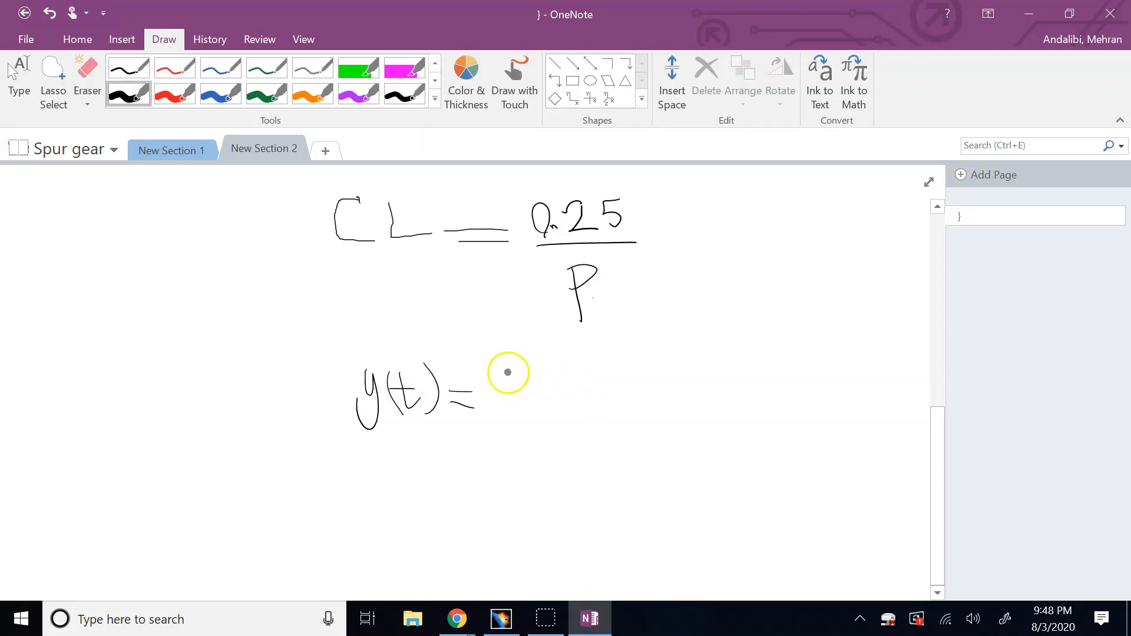
mouse_move(501, 354)
mouse_down()
mouse_move(507, 383)
mouse_move(508, 369)
mouse_move(507, 382)
mouse_move(551, 374)
mouse_move(563, 389)
mouse_move(525, 419)
mouse_move(542, 430)
mouse_up()
mouse_move(597, 349)
mouse_down()
mouse_move(601, 411)
mouse_move(611, 394)
mouse_move(636, 394)
mouse_up()
mouse_move(648, 371)
mouse_down()
mouse_move(644, 398)
mouse_move(666, 397)
mouse_up()
mouse_move(651, 377)
mouse_down()
mouse_move(675, 376)
mouse_move(679, 396)
mouse_move(743, 386)
mouse_up()
mouse_move(729, 358)
mouse_down()
mouse_move(746, 356)
mouse_move(762, 375)
mouse_move(755, 386)
mouse_up()
drag(776, 370, 768, 387)
mouse_move(795, 352)
mouse_down()
mouse_move(793, 388)
mouse_move(816, 384)
mouse_up()
drag(801, 366, 825, 363)
mouse_move(827, 356)
mouse_down()
mouse_move(830, 381)
mouse_move(848, 393)
mouse_up()
Handwrite z(t) = BD/2 (cos(t) + t sin(t)) below the y(t) equation and join both equations with a brace
mouse_move(363, 474)
mouse_down()
mouse_move(411, 516)
mouse_move(434, 474)
mouse_move(434, 508)
mouse_up()
drag(445, 472, 451, 512)
mouse_move(328, 373)
mouse_down()
mouse_move(321, 412)
mouse_move(351, 522)
mouse_up()
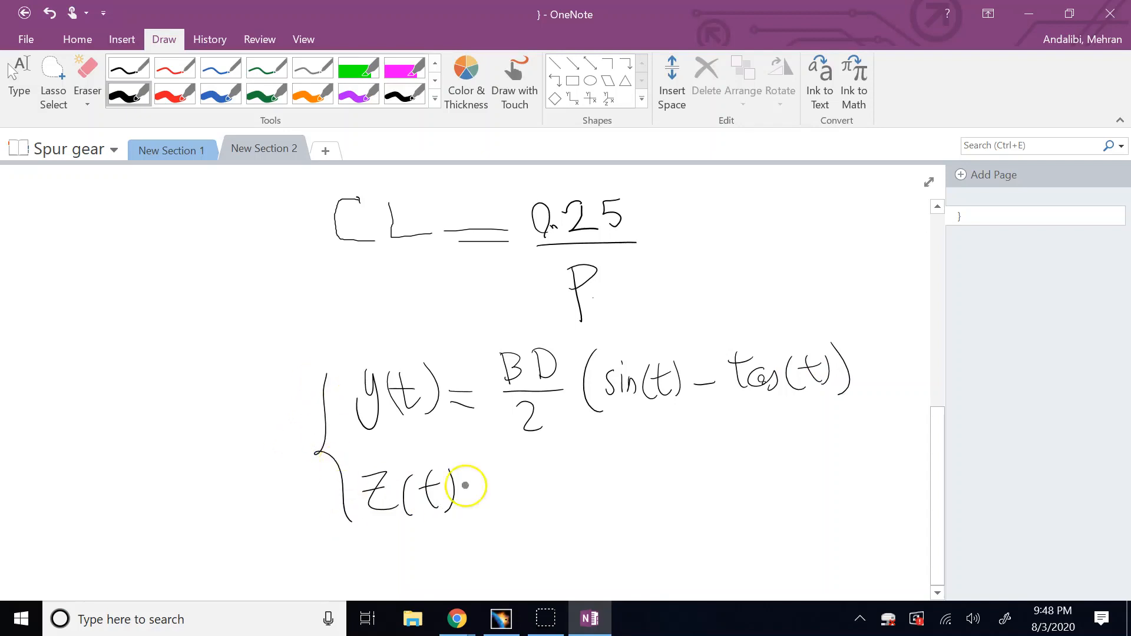
mouse_move(475, 486)
mouse_down()
mouse_move(502, 484)
mouse_move(511, 496)
mouse_up()
mouse_move(528, 449)
mouse_down()
mouse_move(537, 446)
mouse_move(537, 473)
mouse_move(550, 444)
mouse_move(583, 483)
mouse_move(557, 523)
mouse_move(575, 518)
mouse_up()
drag(614, 447, 621, 513)
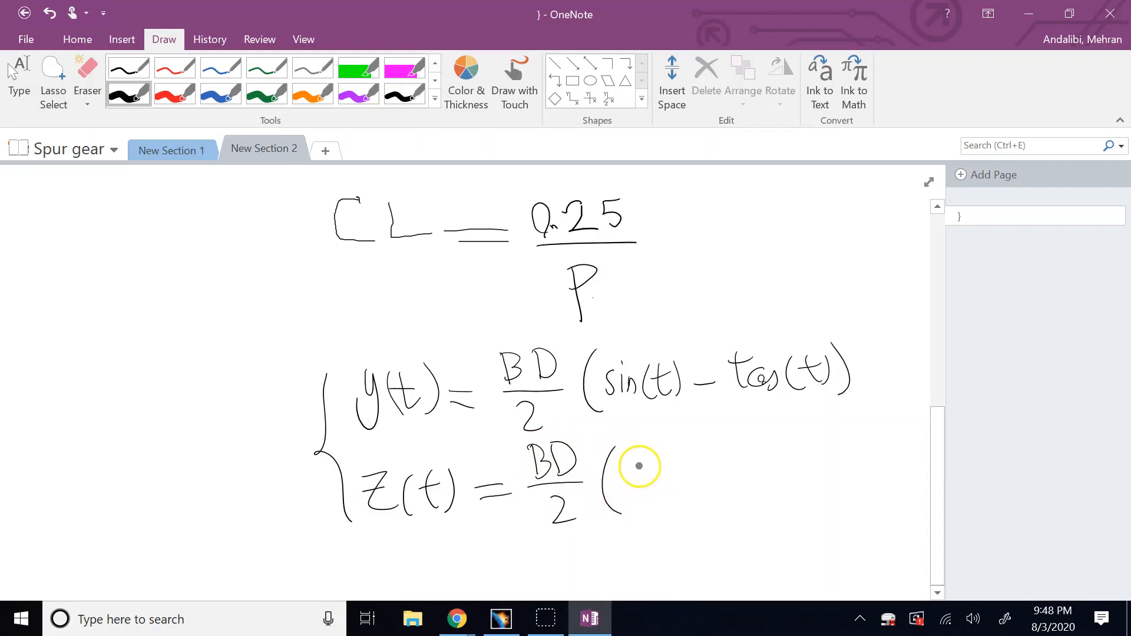
mouse_move(639, 466)
mouse_down()
mouse_move(635, 493)
mouse_move(688, 465)
mouse_move(696, 498)
mouse_move(647, 494)
mouse_up()
mouse_move(732, 471)
mouse_down()
mouse_move(732, 496)
mouse_move(749, 471)
mouse_move(762, 485)
mouse_move(796, 450)
mouse_up()
mouse_move(790, 466)
mouse_down()
mouse_move(788, 479)
mouse_move(831, 490)
mouse_up()
mouse_move(844, 452)
mouse_down()
mouse_move(845, 484)
mouse_move(852, 464)
mouse_up()
drag(858, 450, 860, 489)
drag(873, 433, 868, 498)
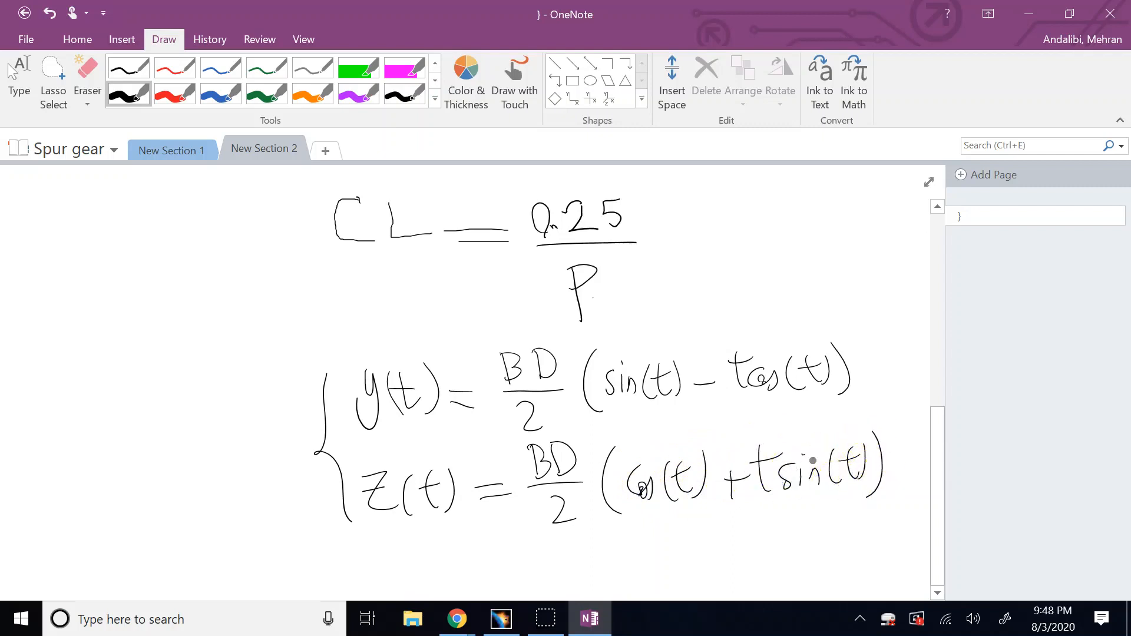
Handwrite the label "Involute curve" in front of the brace of the y(t) and z(t) equations
mouse_move(58, 413)
mouse_down()
mouse_move(78, 447)
mouse_move(110, 445)
mouse_up()
mouse_move(122, 417)
mouse_down()
mouse_move(136, 436)
mouse_move(146, 413)
mouse_move(163, 420)
mouse_up()
mouse_move(179, 384)
mouse_down()
mouse_move(185, 433)
mouse_move(213, 429)
mouse_up()
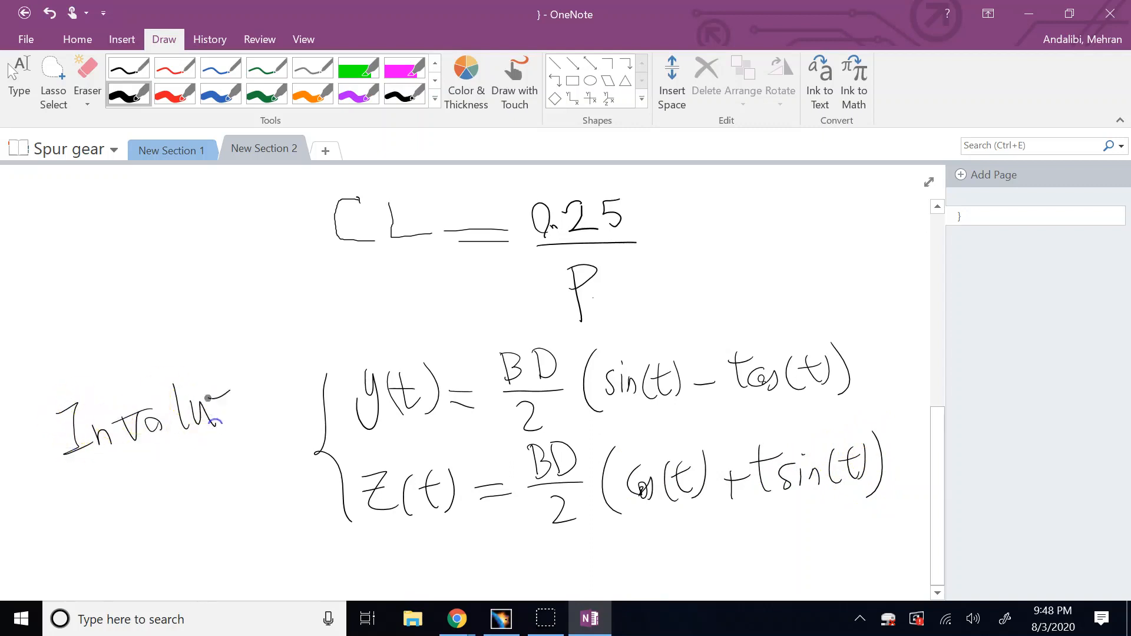
drag(238, 372, 275, 412)
mouse_move(131, 475)
mouse_down()
mouse_move(152, 505)
mouse_move(200, 471)
mouse_up()
drag(206, 459, 268, 465)
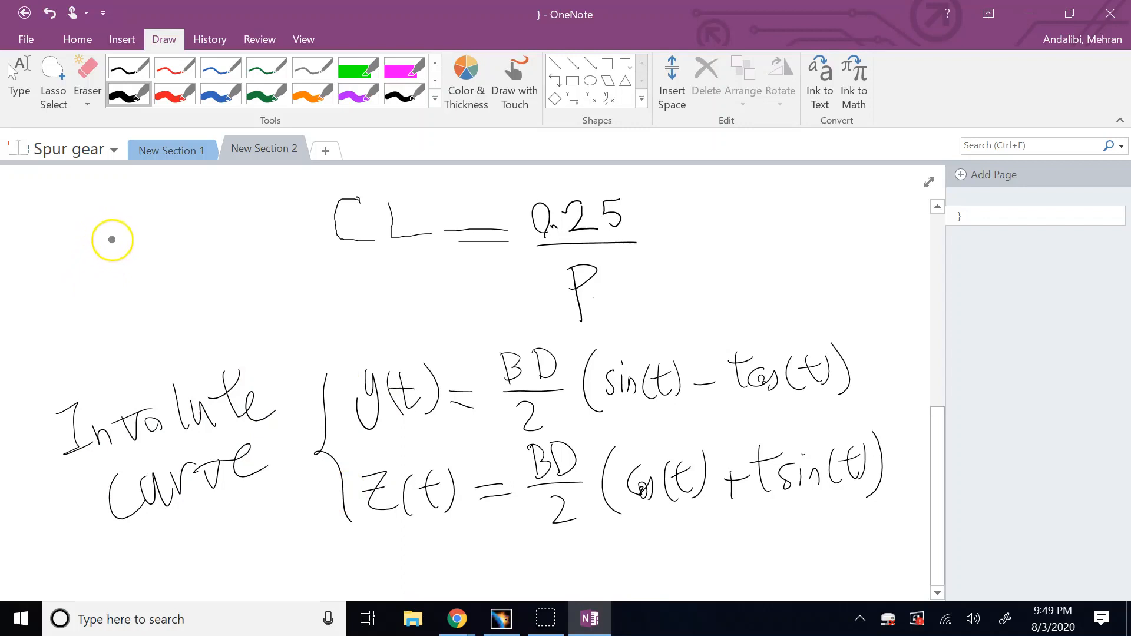
mouse_move(118, 237)
mouse_down()
mouse_move(106, 304)
mouse_move(114, 246)
mouse_up()
mouse_move(121, 327)
mouse_down()
mouse_move(109, 276)
mouse_move(123, 329)
mouse_up()
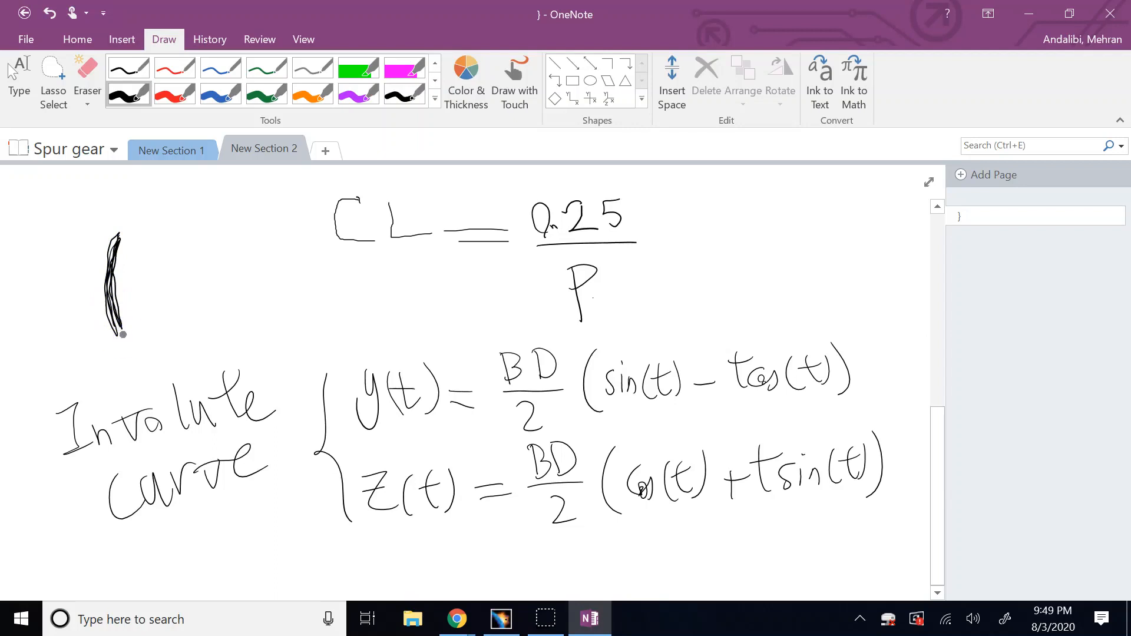
key(ctrl+z)
key(ctrl+z)
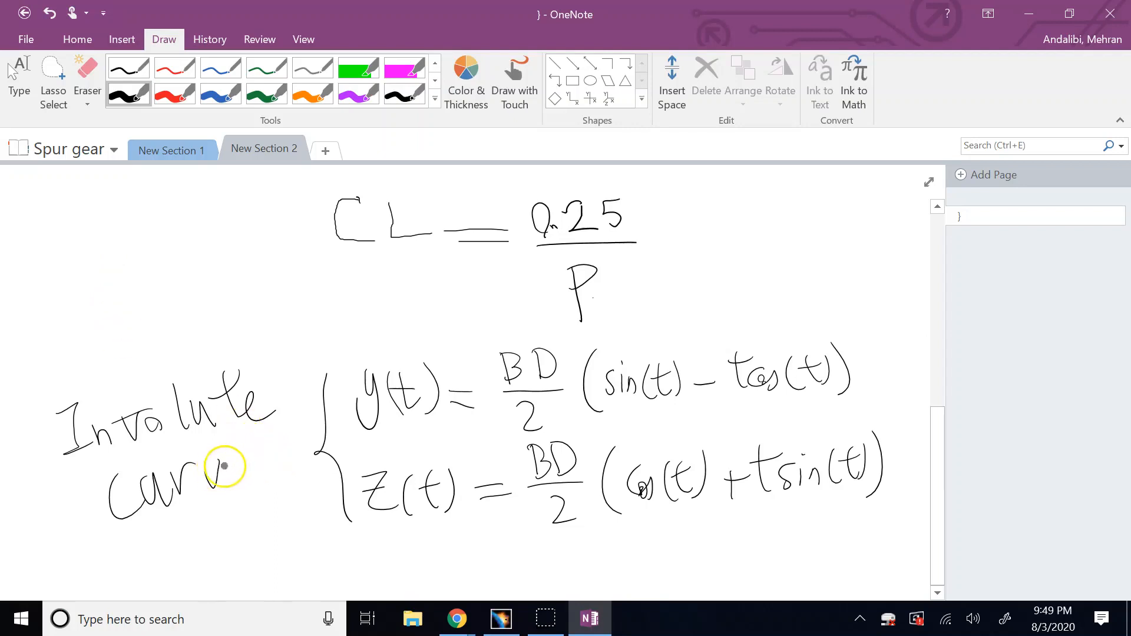
drag(229, 465, 255, 472)
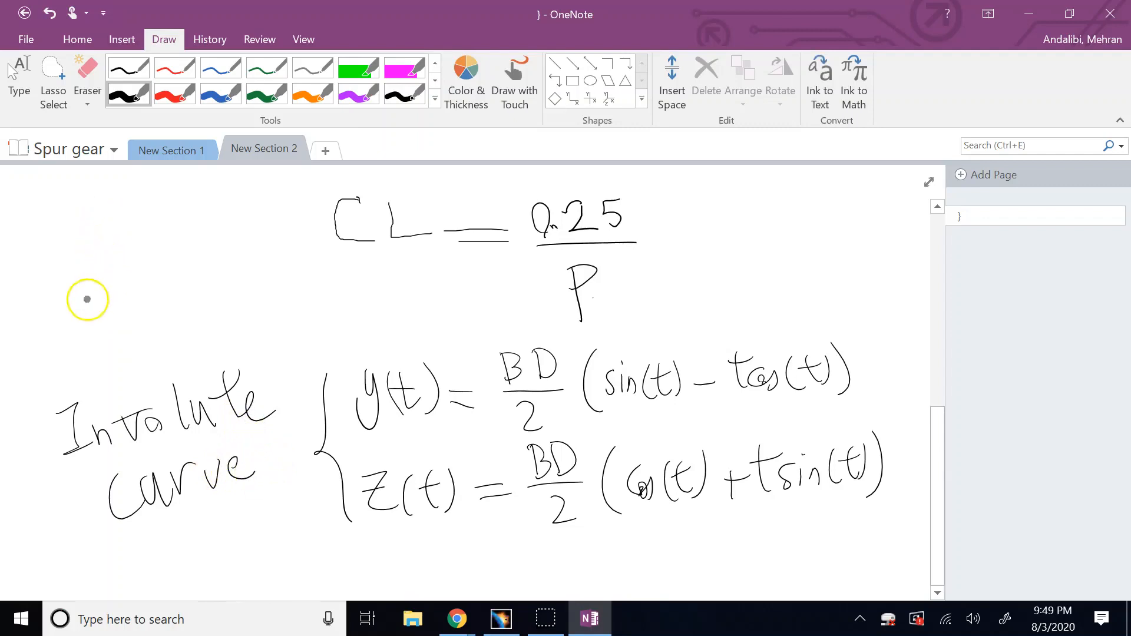
Sketch z and y axes above the involute label and draw a curve starting on the positive z axis
mouse_move(89, 228)
mouse_down()
mouse_move(120, 222)
mouse_move(101, 260)
mouse_move(118, 375)
mouse_up()
mouse_move(42, 316)
mouse_down()
mouse_move(247, 290)
mouse_move(241, 318)
mouse_up()
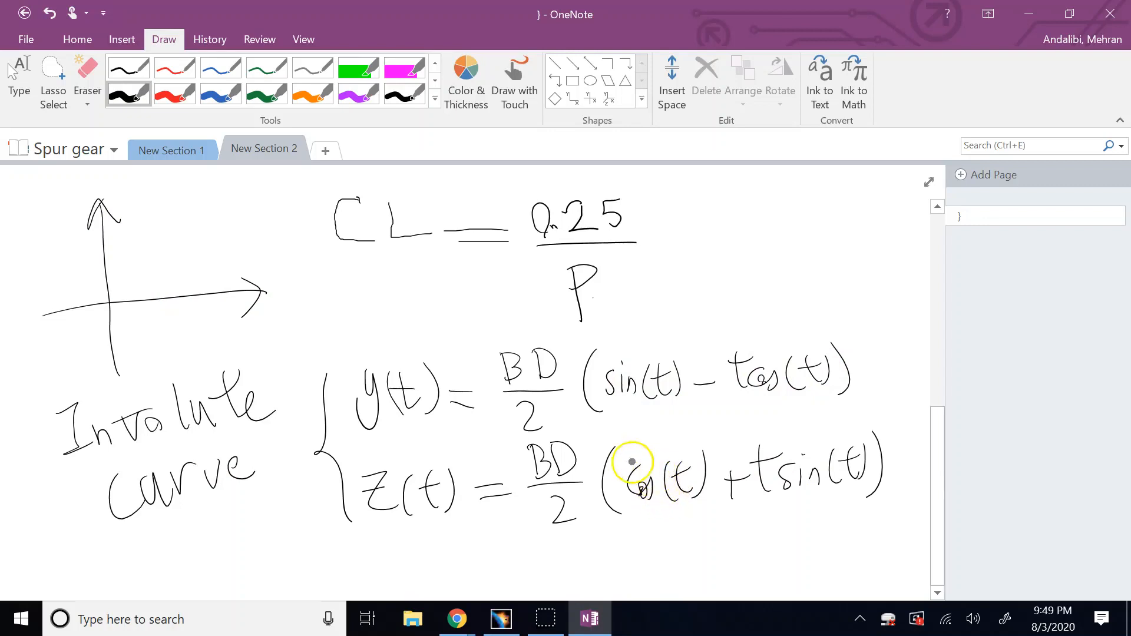
drag(53, 192, 70, 217)
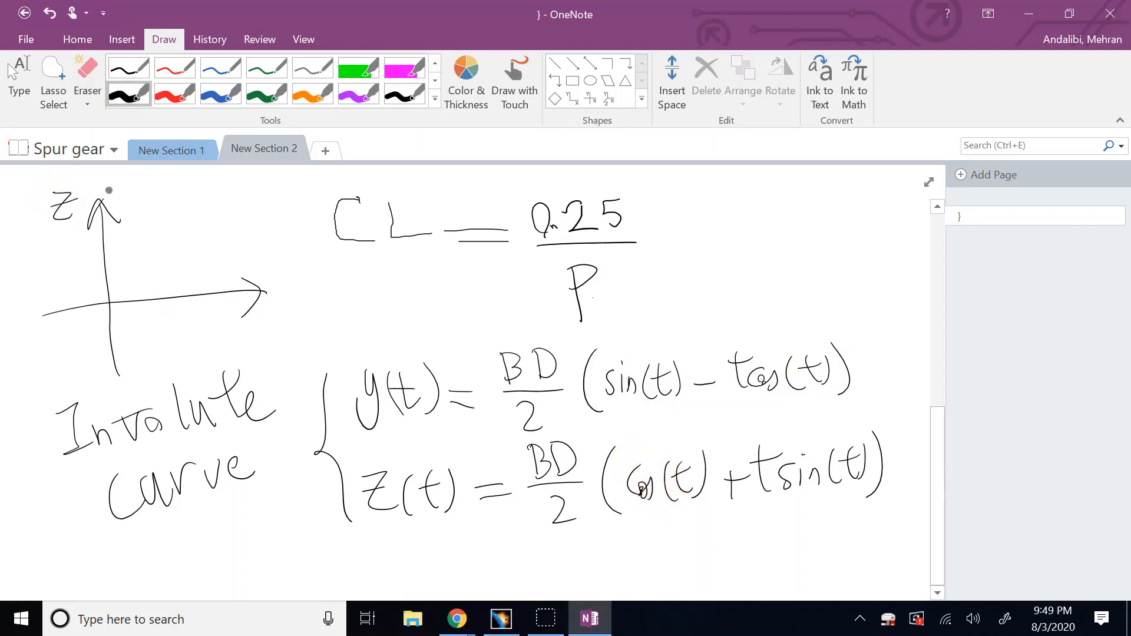
drag(277, 275, 275, 307)
drag(114, 256, 205, 221)
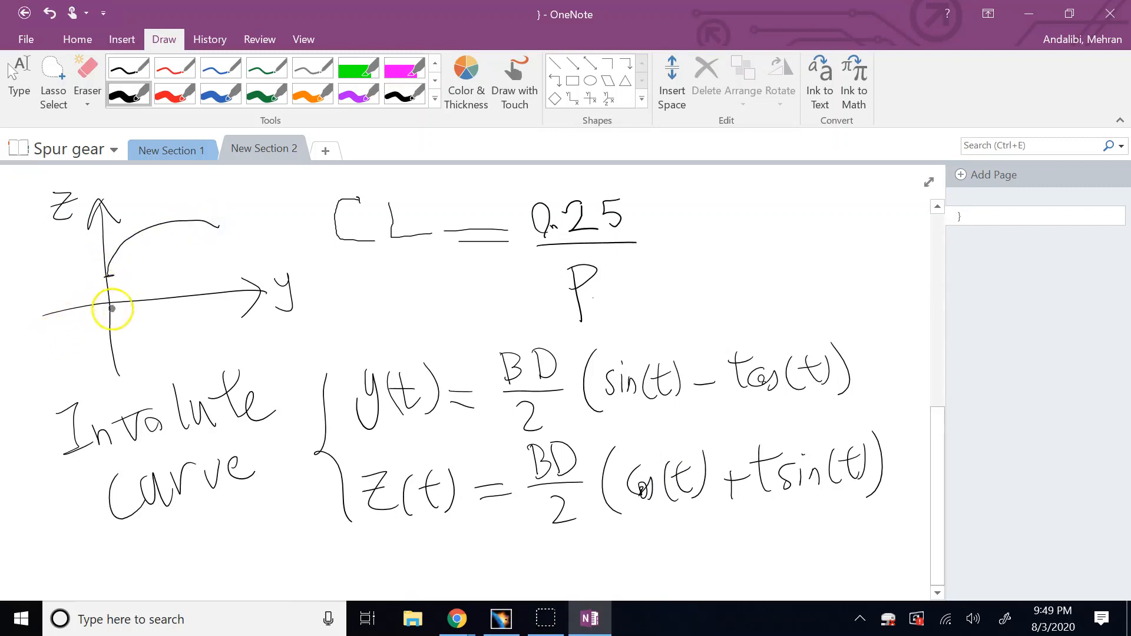
Mark the start of the sketched curve as t=0 and its far end as t→∞
mouse_move(105, 272)
mouse_down()
mouse_move(23, 284)
mouse_move(51, 284)
mouse_up()
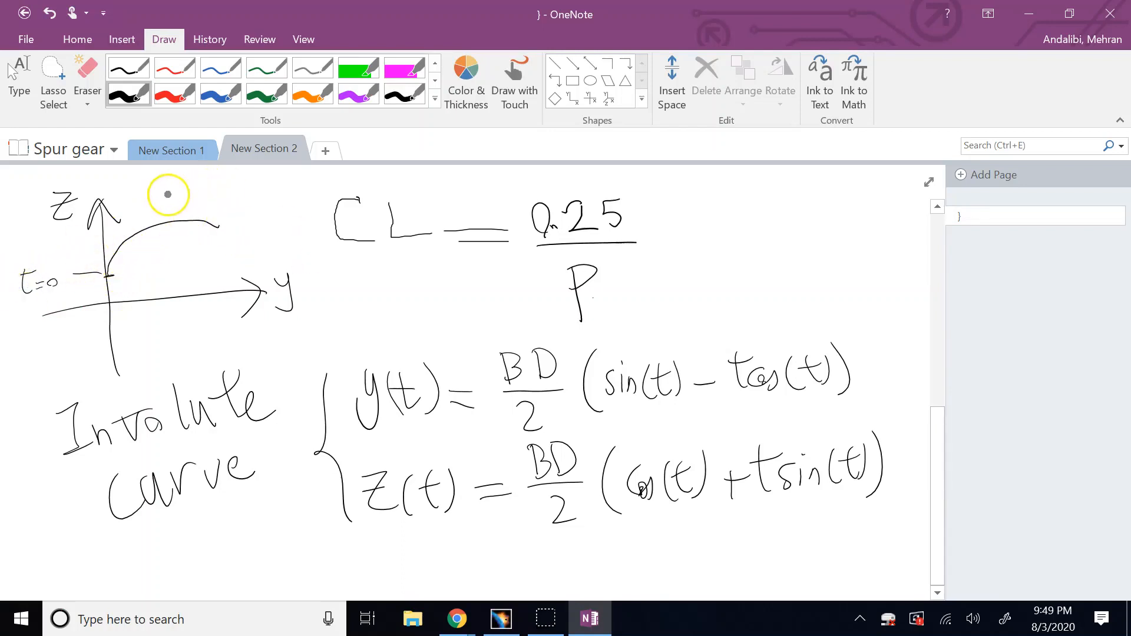
drag(164, 198, 181, 196)
drag(171, 193, 183, 216)
drag(182, 207, 193, 212)
drag(201, 208, 218, 204)
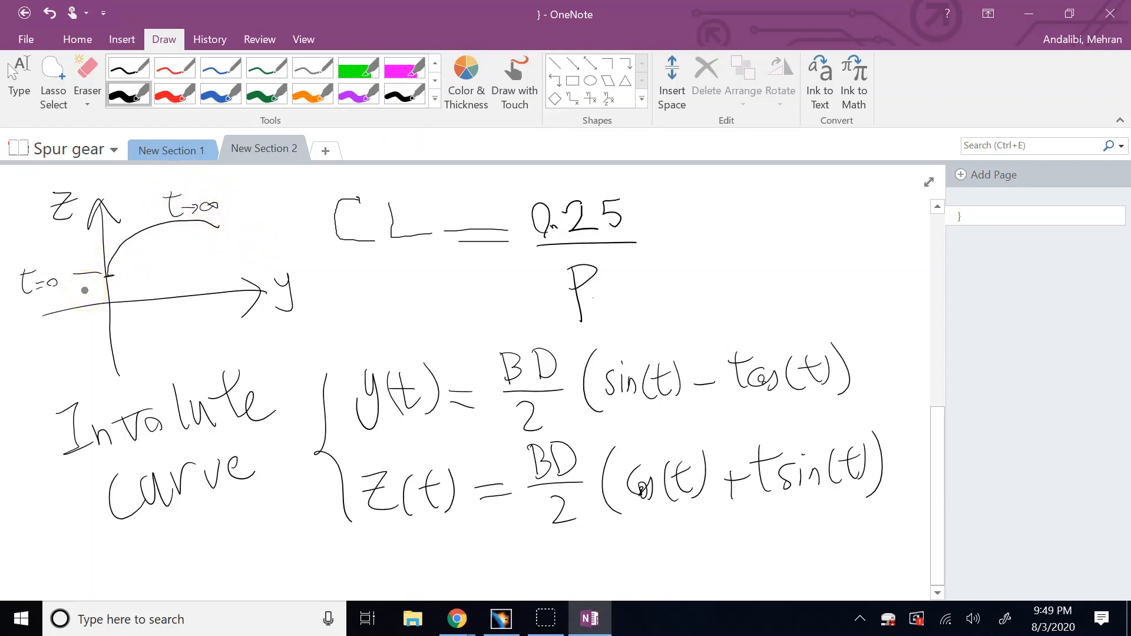
Leave pen mode, open New Section 1 and examine the gear diagram at 12% zoom down to the blank area beneath it
click(19, 77)
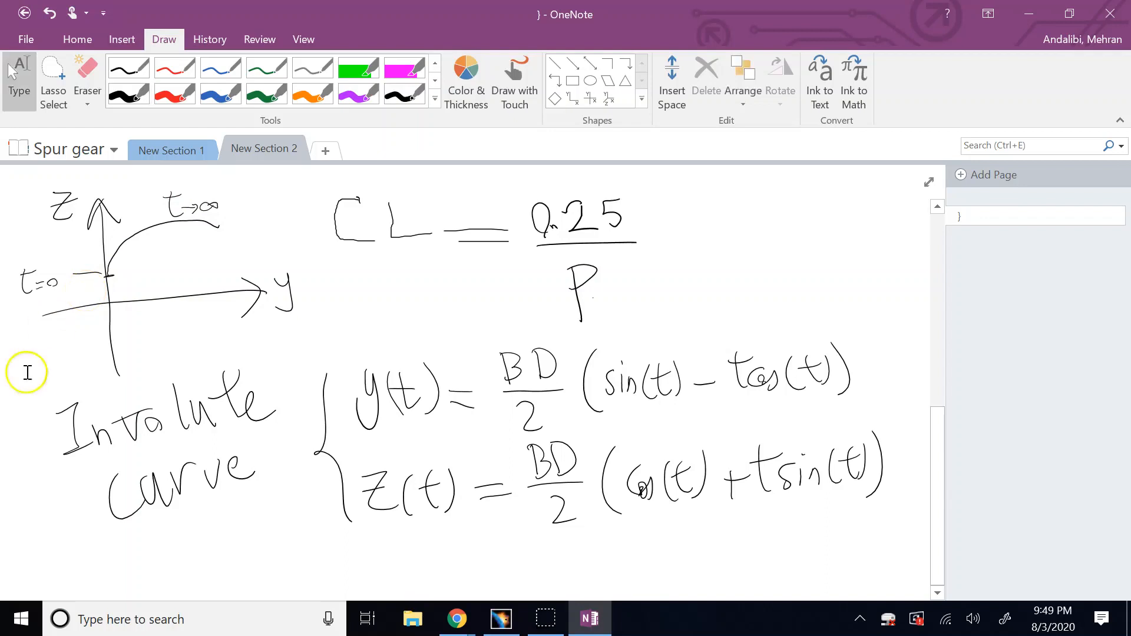
click(177, 259)
click(182, 149)
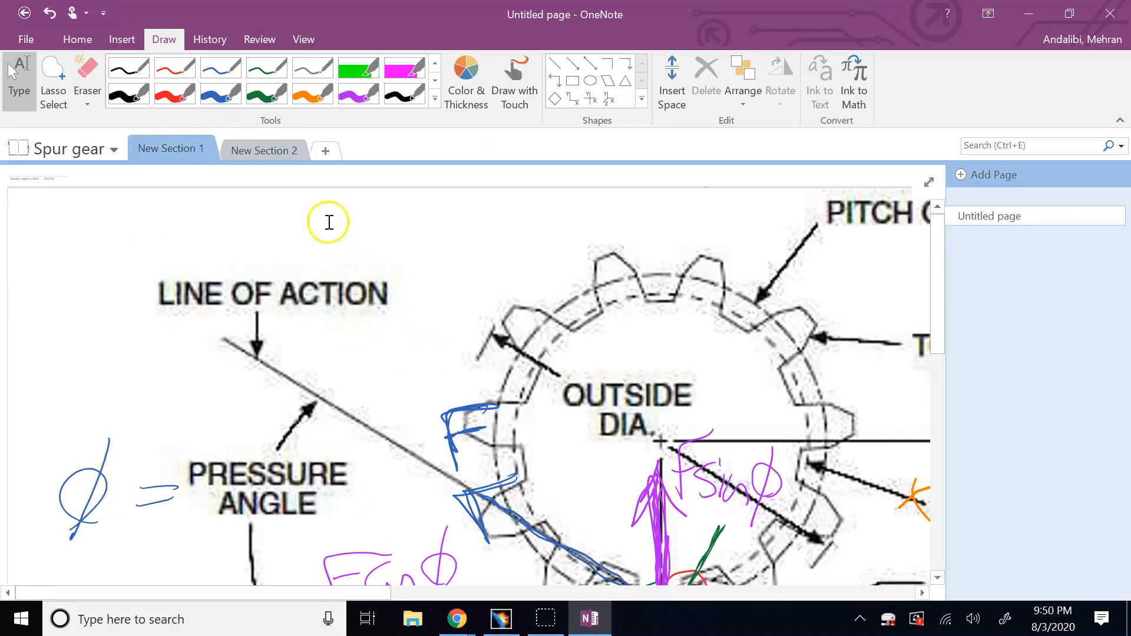
click(304, 39)
click(308, 64)
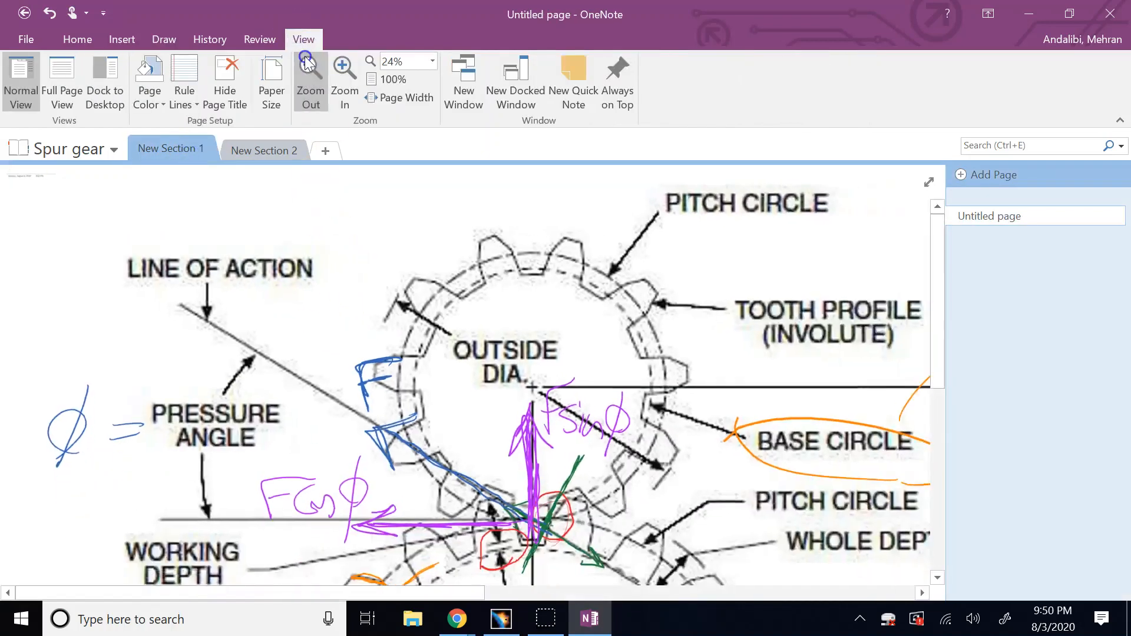
click(308, 64)
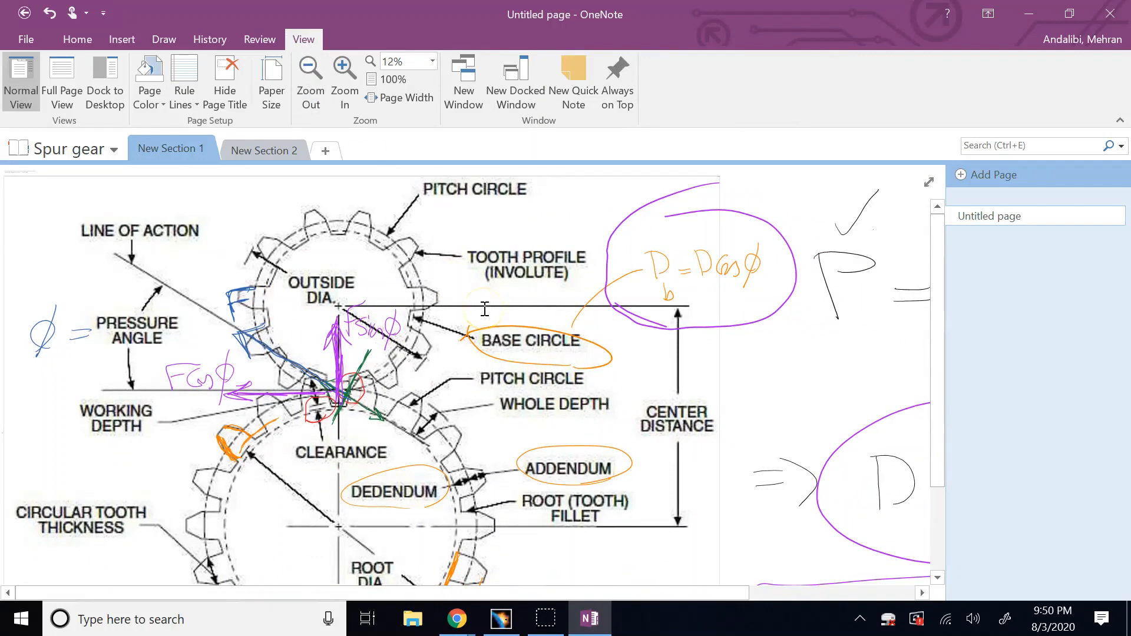
scroll(35, 427, down, 3)
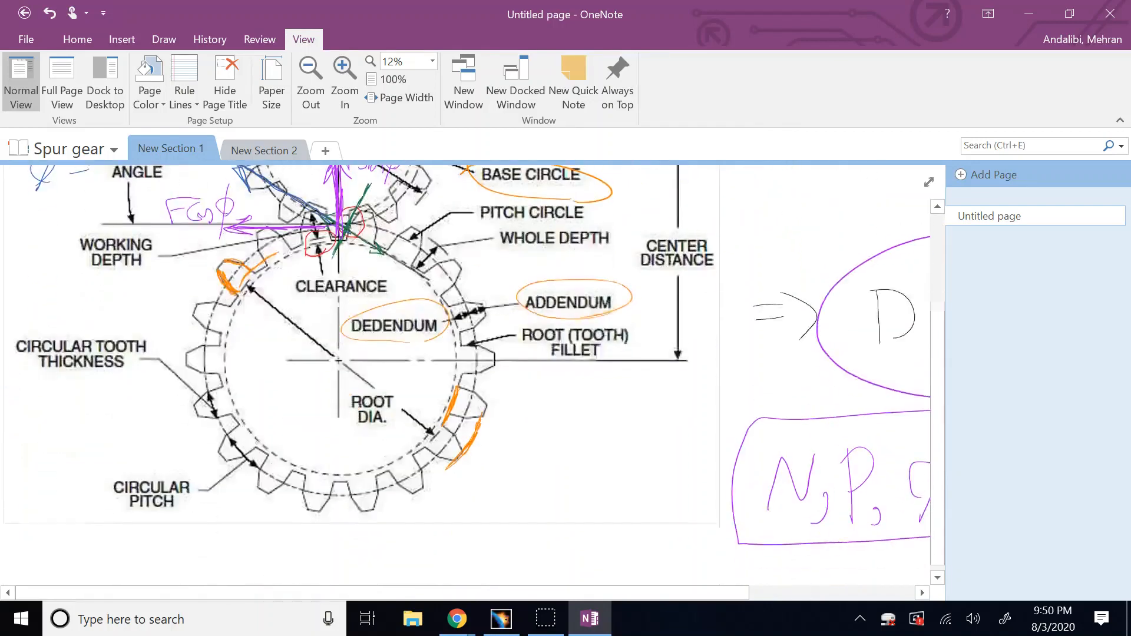
scroll(88, 392, down, 2)
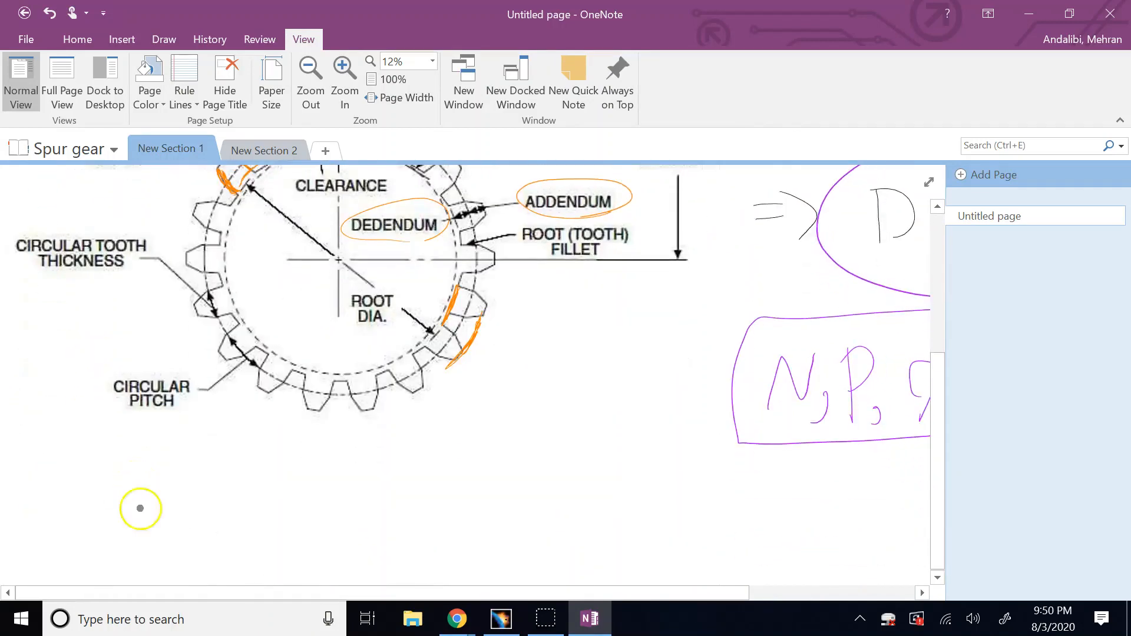
Handwrite the letters SR in the blank area below the gear diagram
mouse_move(145, 510)
mouse_down()
mouse_move(93, 516)
mouse_move(167, 486)
mouse_up()
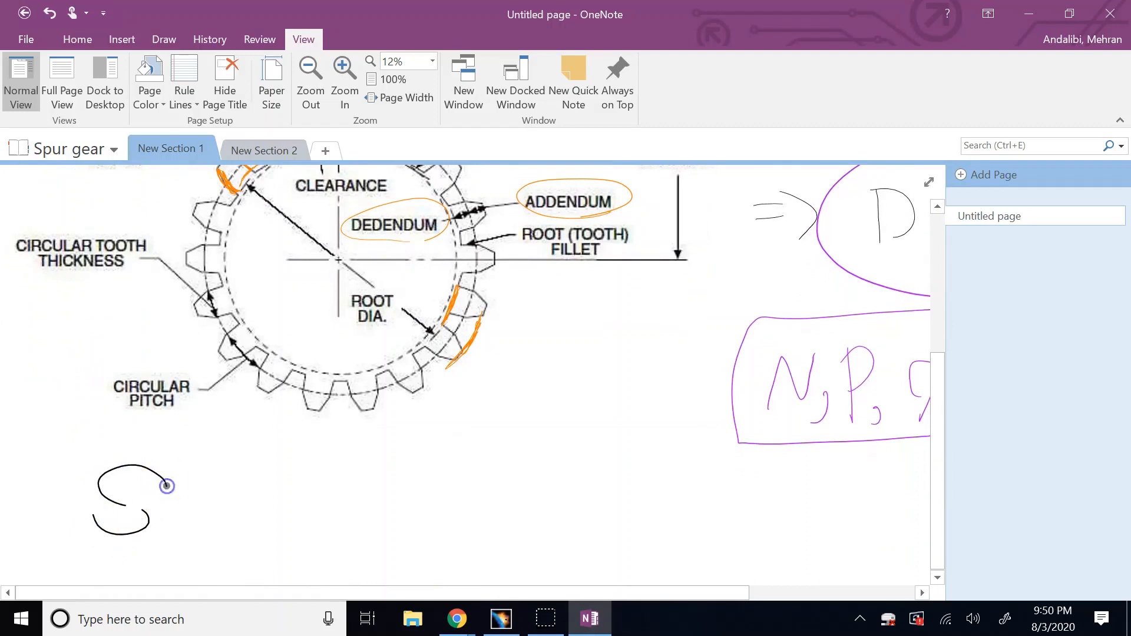
drag(186, 529, 191, 534)
drag(180, 494, 241, 505)
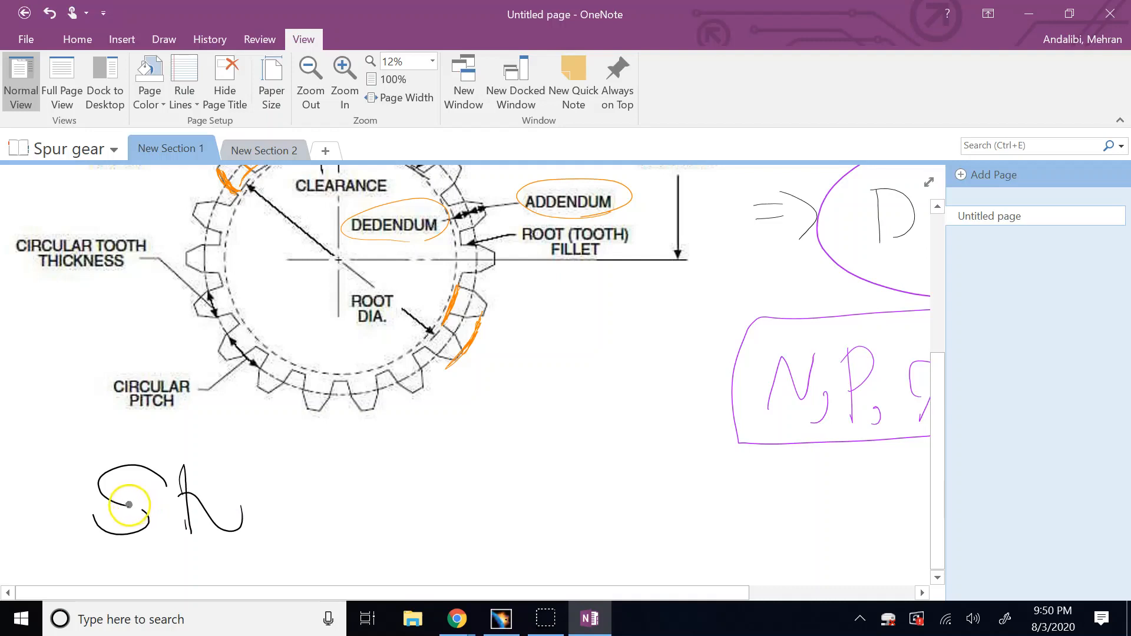
drag(122, 505, 133, 508)
drag(183, 466, 215, 473)
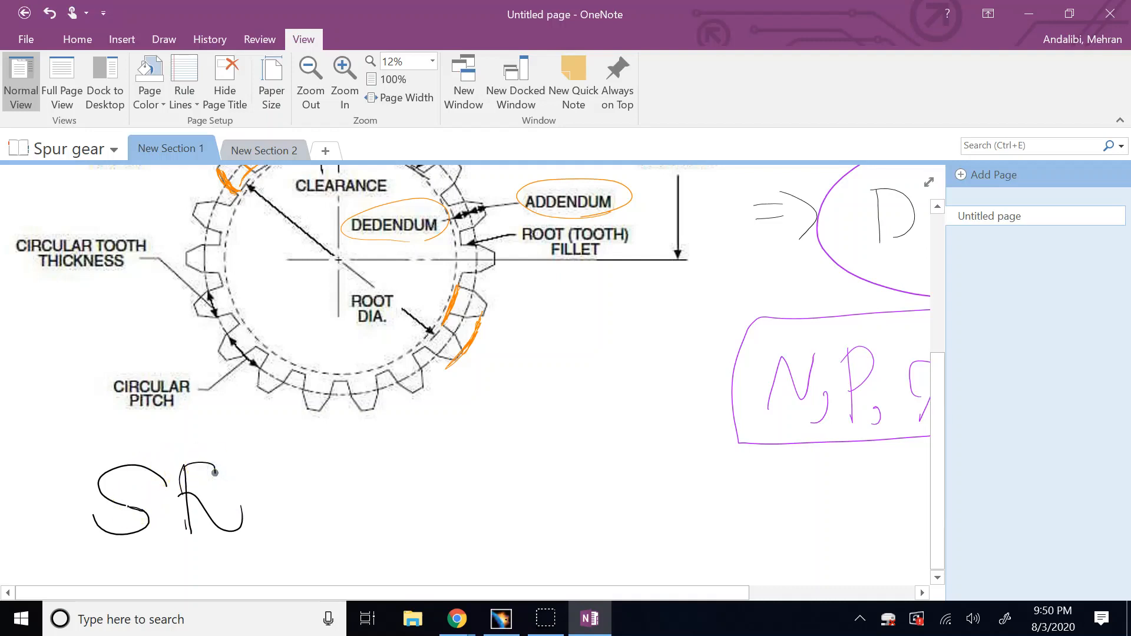
Choose the thick black favorite pen, finish the loop of the R and write an equals sign after SR
click(163, 39)
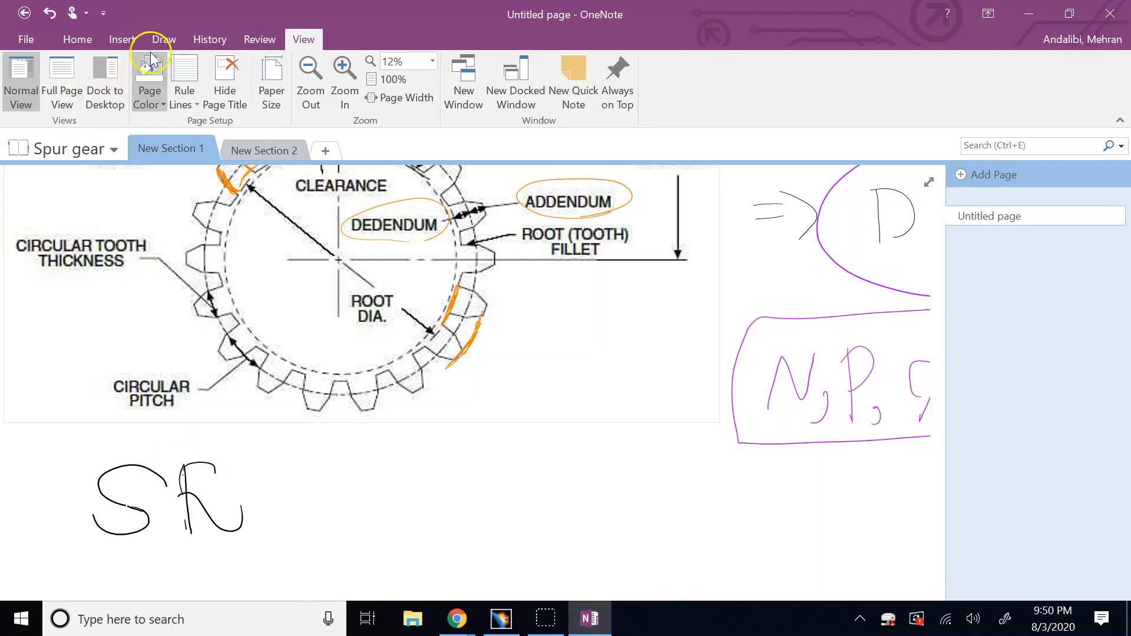
click(131, 91)
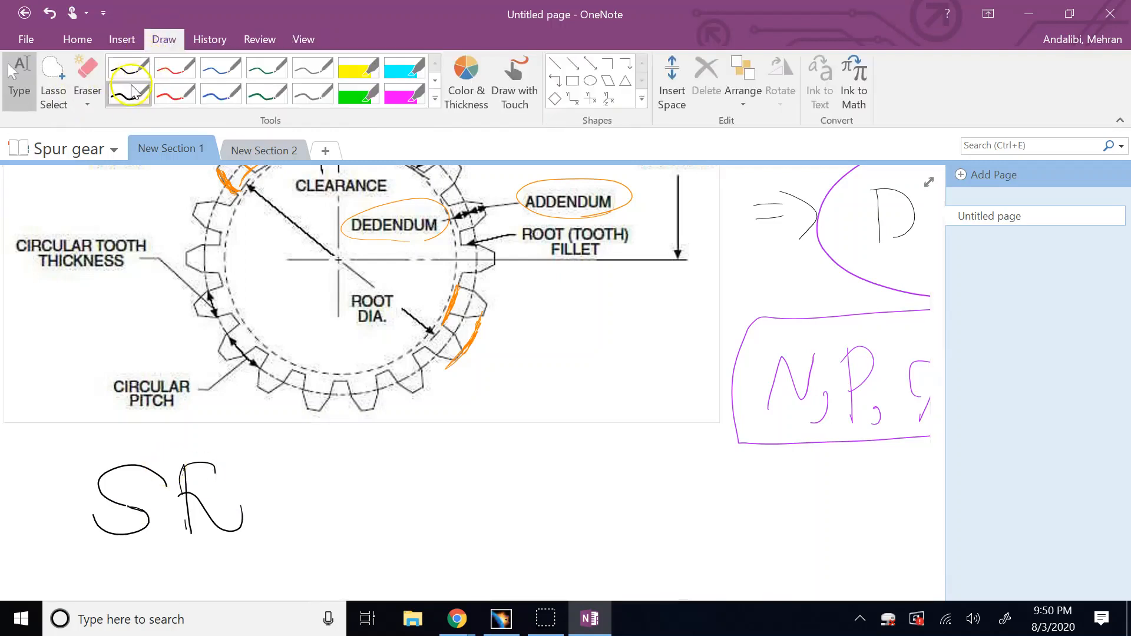
click(435, 99)
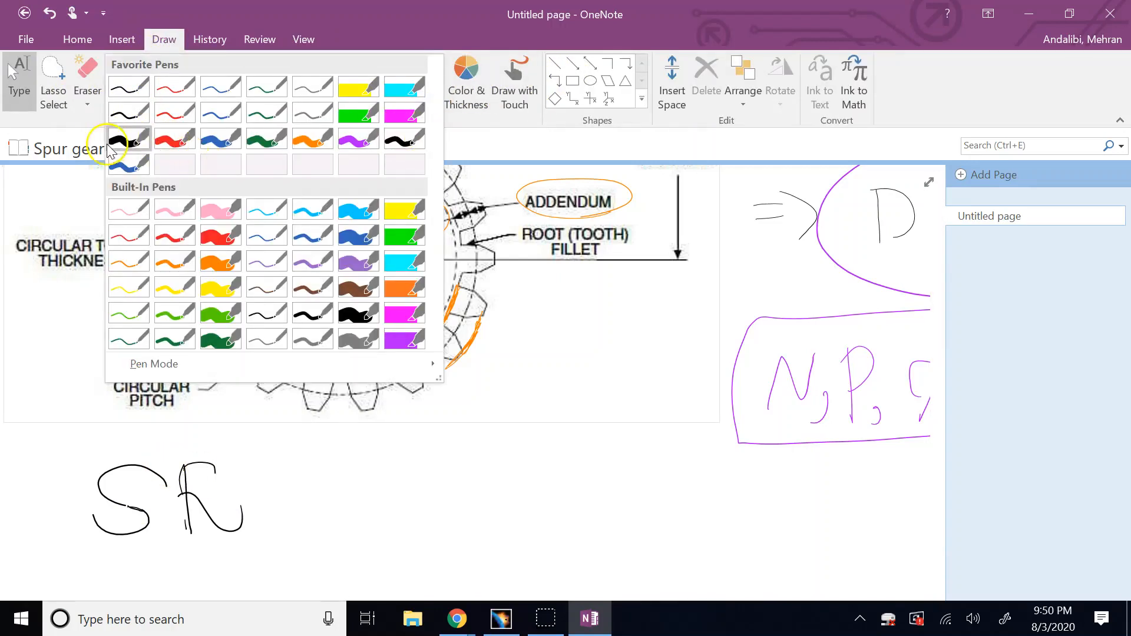
click(127, 141)
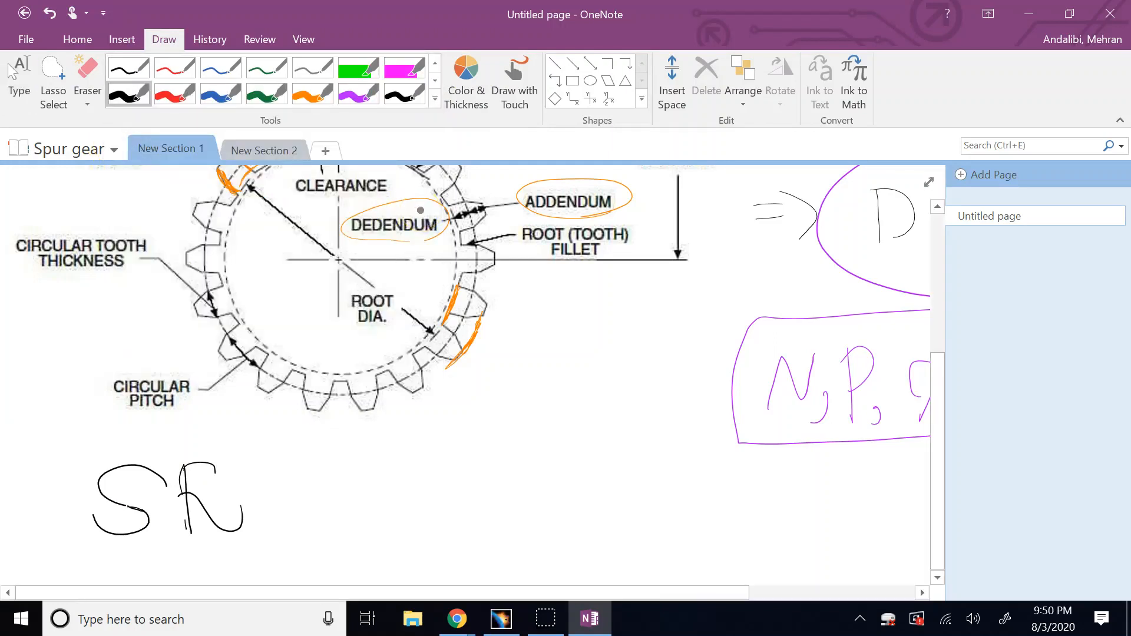
drag(394, 445, 385, 448)
drag(213, 476, 190, 493)
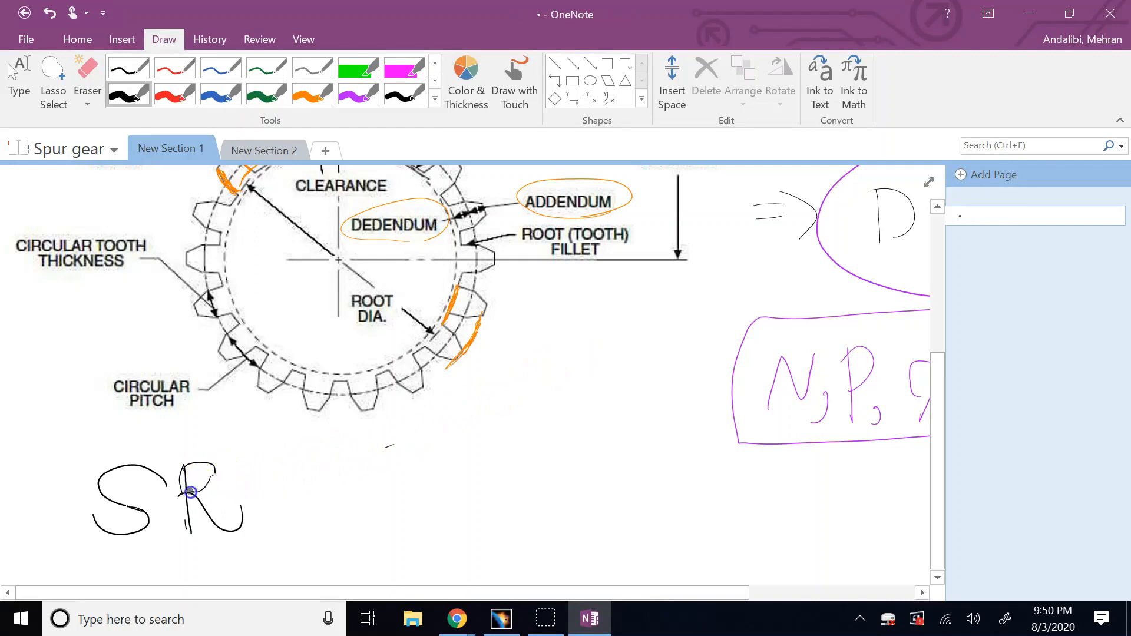
mouse_move(275, 500)
mouse_down()
mouse_move(311, 499)
mouse_move(311, 510)
mouse_up()
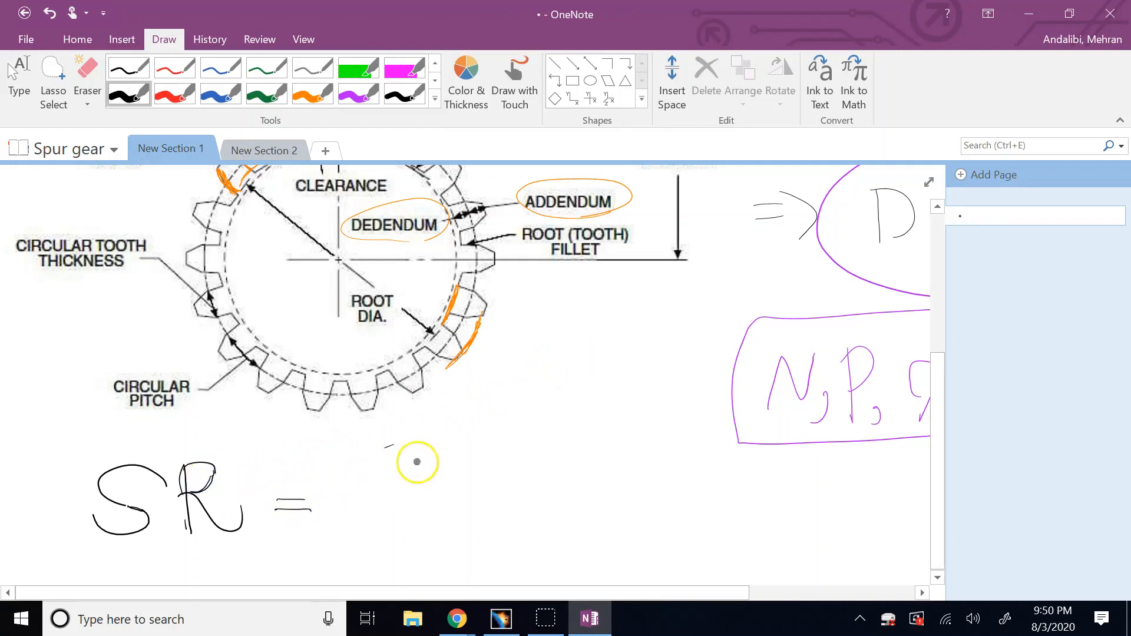
Handwrite the fraction ω input over ω output to the right of the equals sign
mouse_move(358, 442)
mouse_down()
mouse_move(389, 443)
mouse_move(407, 480)
mouse_move(429, 476)
mouse_move(432, 497)
mouse_move(434, 476)
mouse_up()
click(405, 451)
mouse_move(446, 461)
mouse_down()
mouse_move(456, 481)
mouse_move(480, 457)
mouse_move(484, 474)
mouse_up()
mouse_move(334, 499)
mouse_down()
mouse_move(493, 489)
mouse_move(383, 503)
mouse_move(401, 534)
mouse_move(425, 534)
mouse_up()
mouse_move(425, 518)
mouse_down()
mouse_move(442, 516)
mouse_move(443, 535)
mouse_up()
mouse_move(451, 521)
mouse_down()
mouse_move(484, 518)
mouse_move(496, 531)
mouse_move(501, 500)
mouse_up()
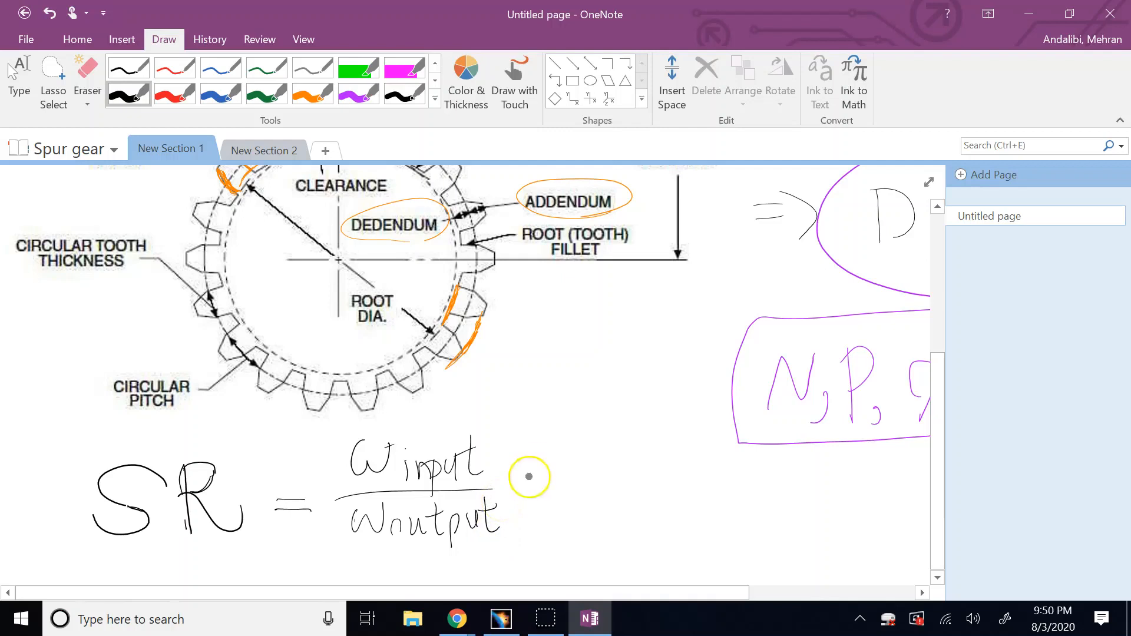
Extend the SR equation with "= const" after the ω fraction
drag(519, 487, 542, 487)
drag(518, 496, 594, 499)
drag(599, 493, 609, 501)
mouse_move(620, 490)
mouse_down()
mouse_move(614, 506)
mouse_move(650, 504)
mouse_up()
drag(628, 489, 648, 486)
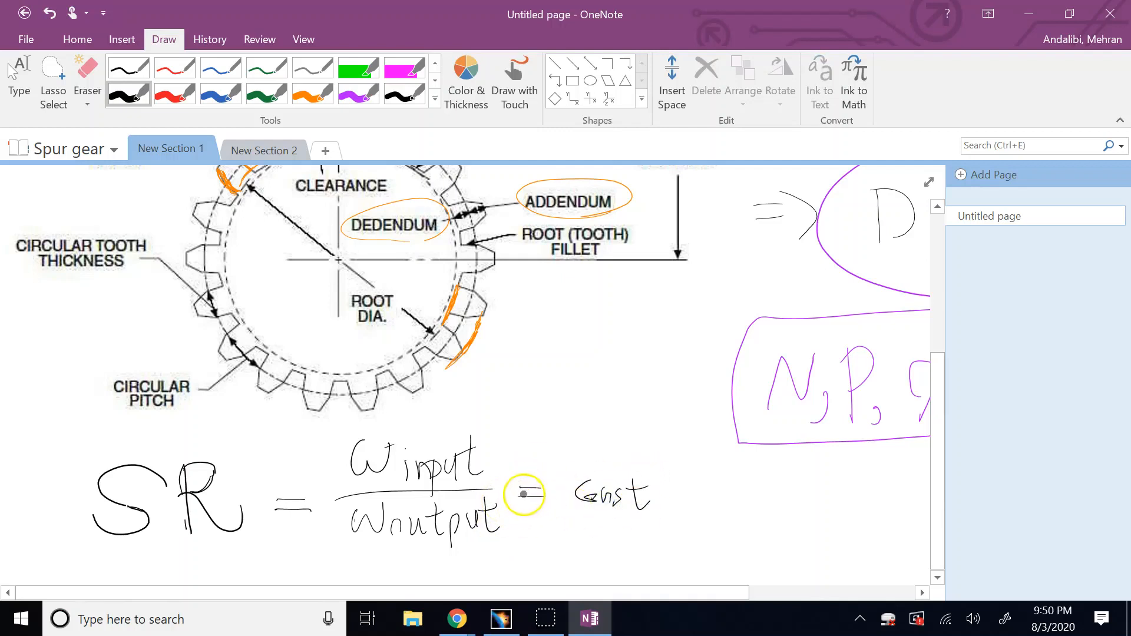
Examine the meshing gears in the diagram above and compare them with the SR equation
scroll(91, 437, up, 2)
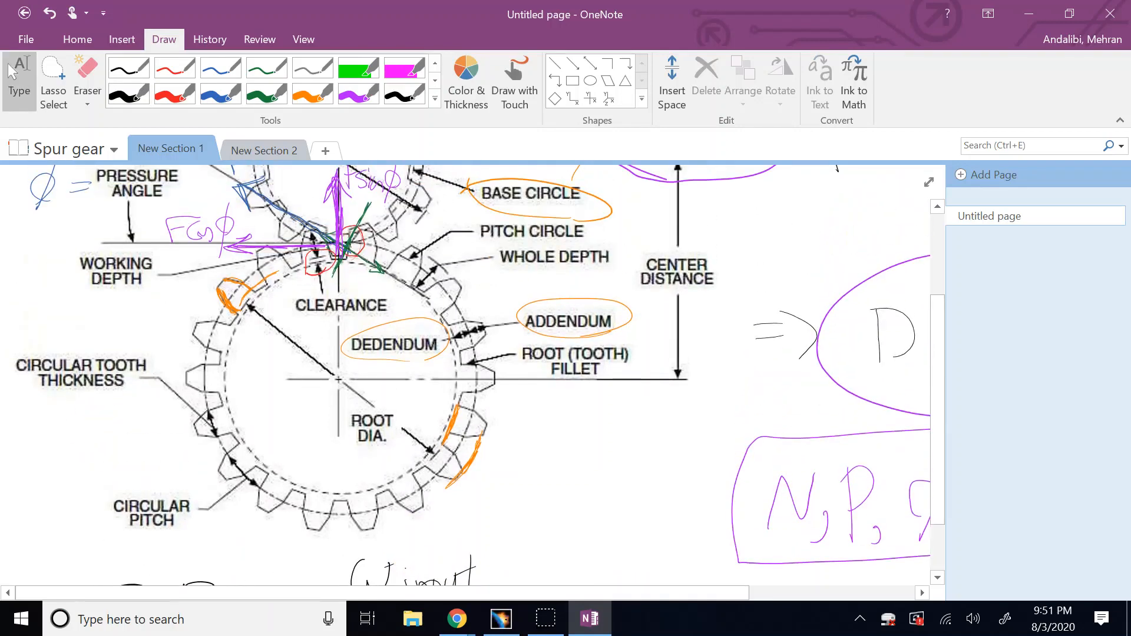
scroll(345, 287, up, 2)
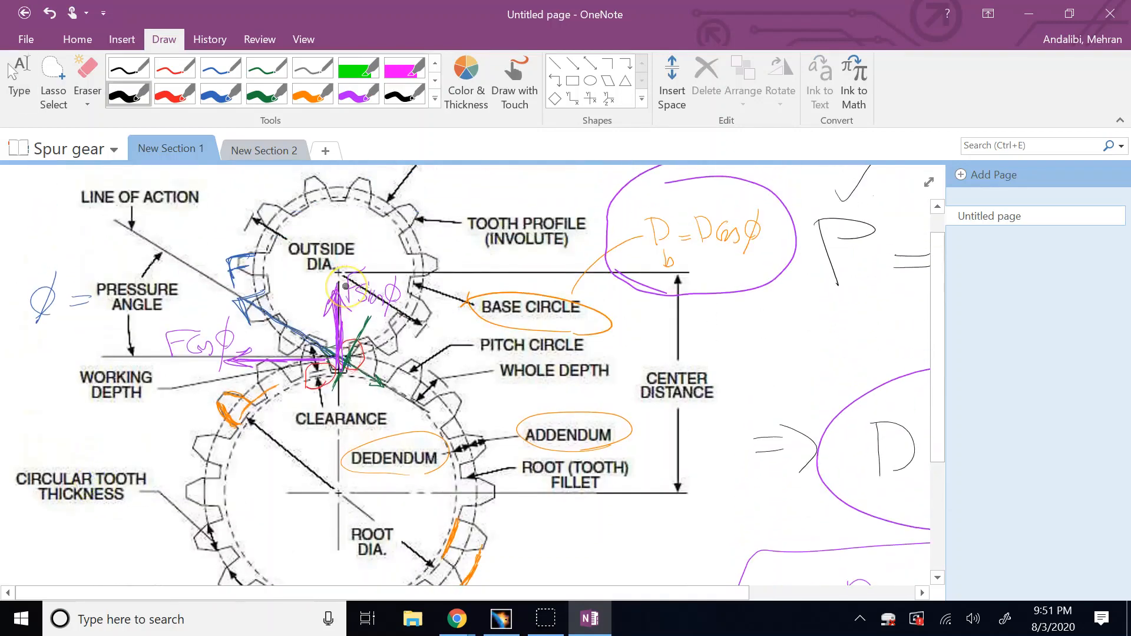
scroll(345, 287, down, 4)
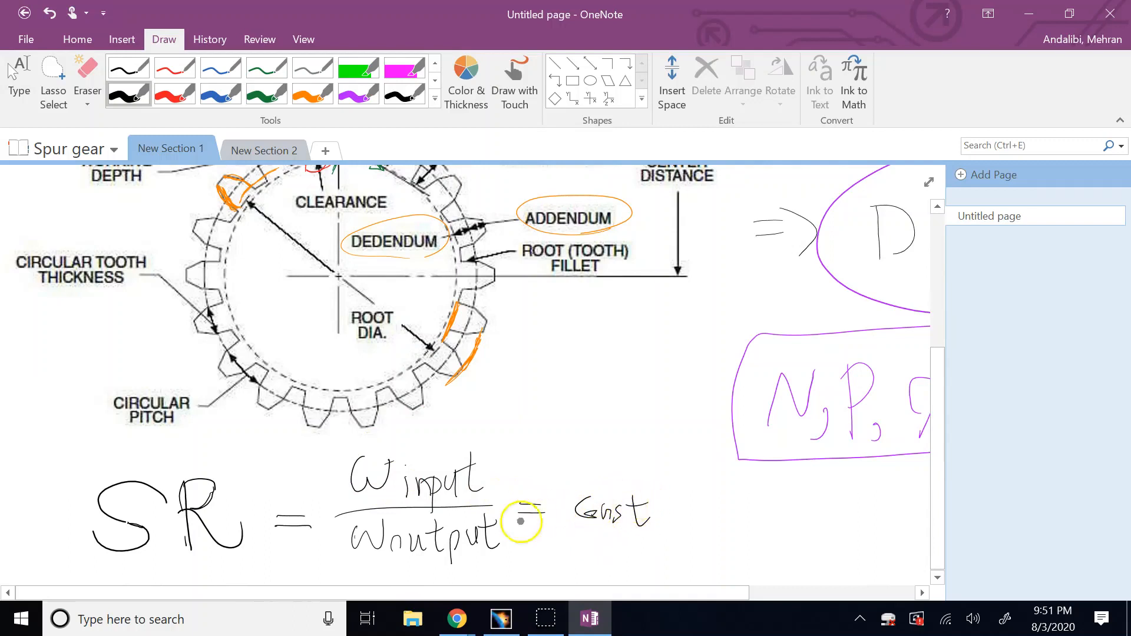
scroll(103, 423, down, 1)
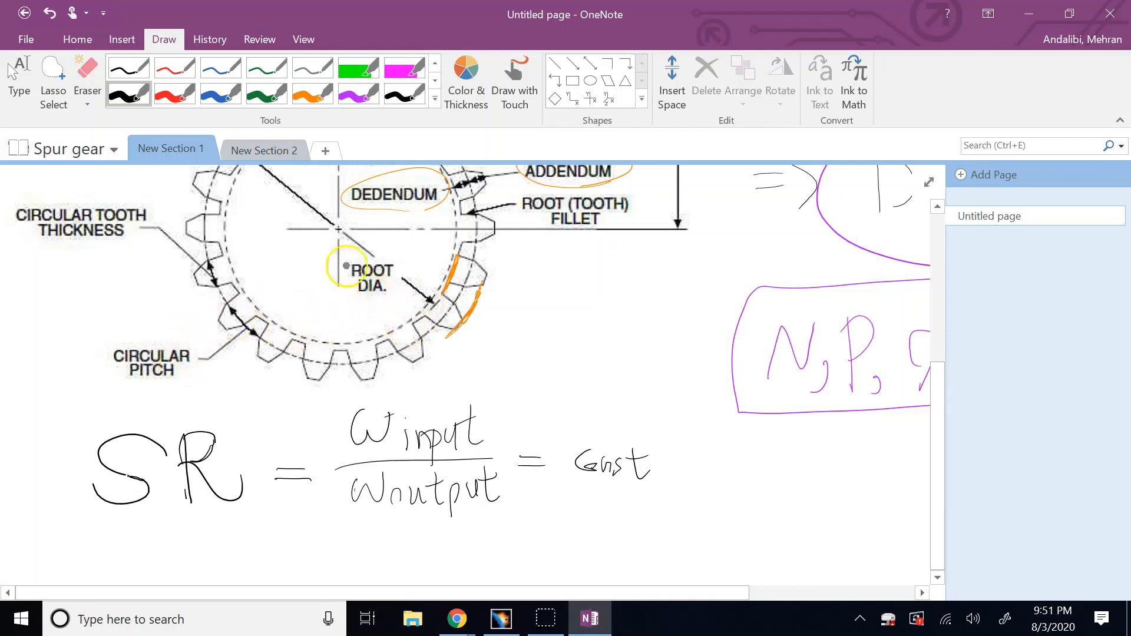
right_click(285, 342)
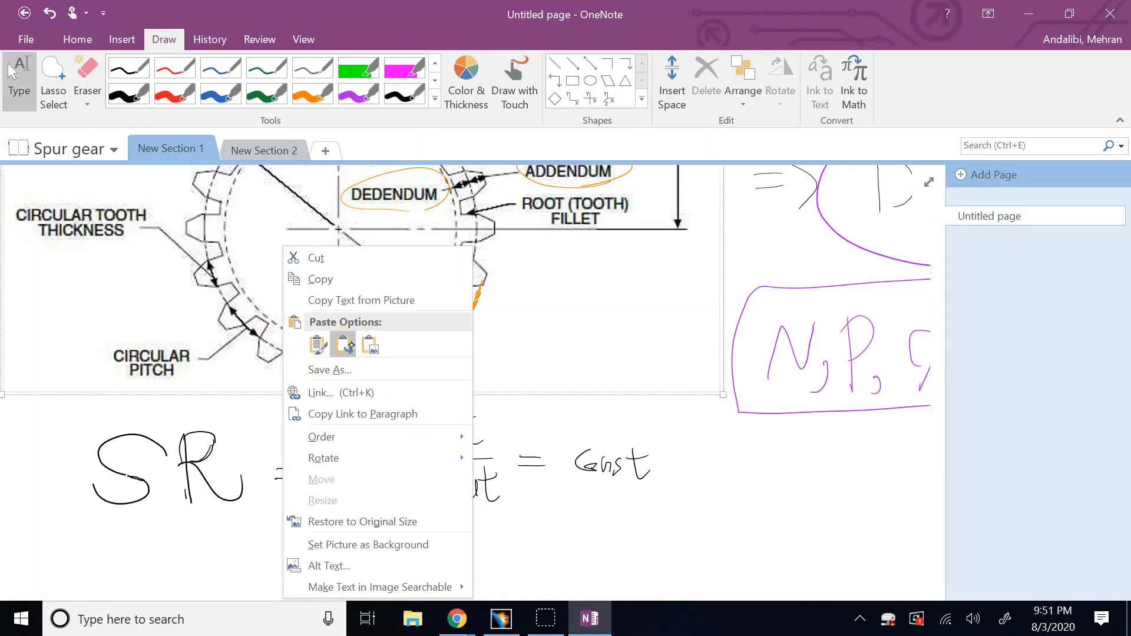
click(493, 354)
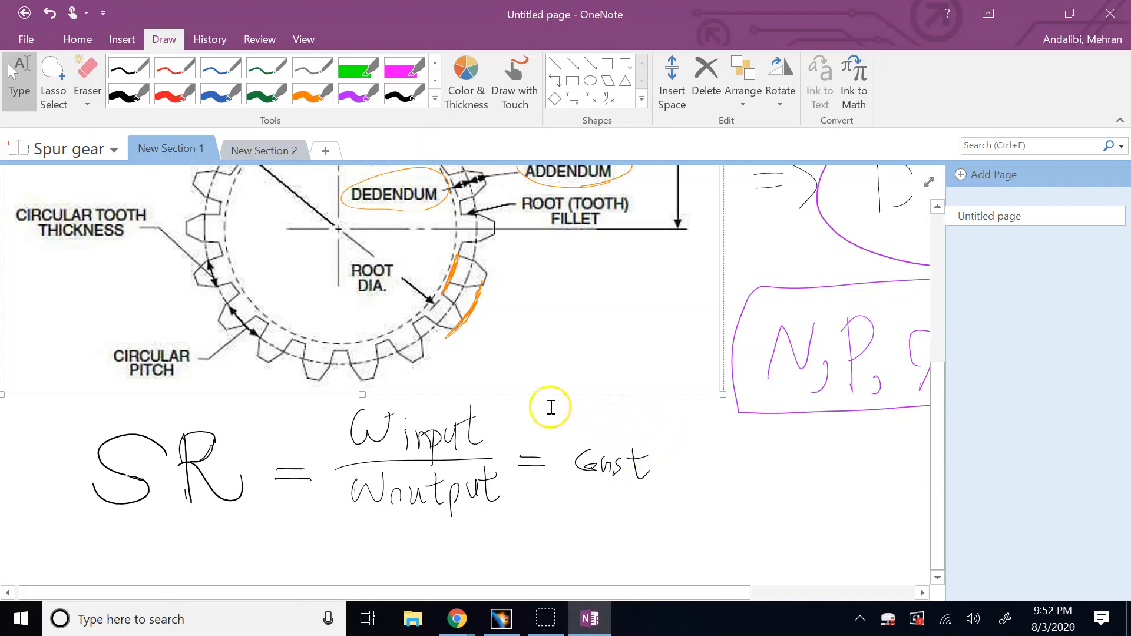
scroll(483, 390, up, 1)
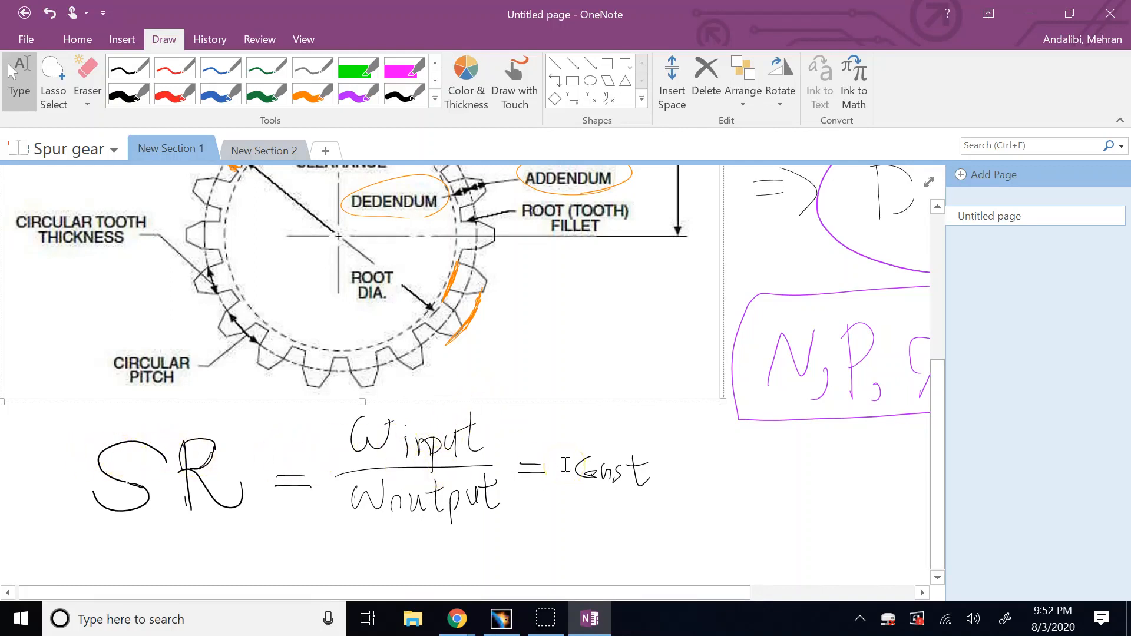
scroll(381, 308, up, 1)
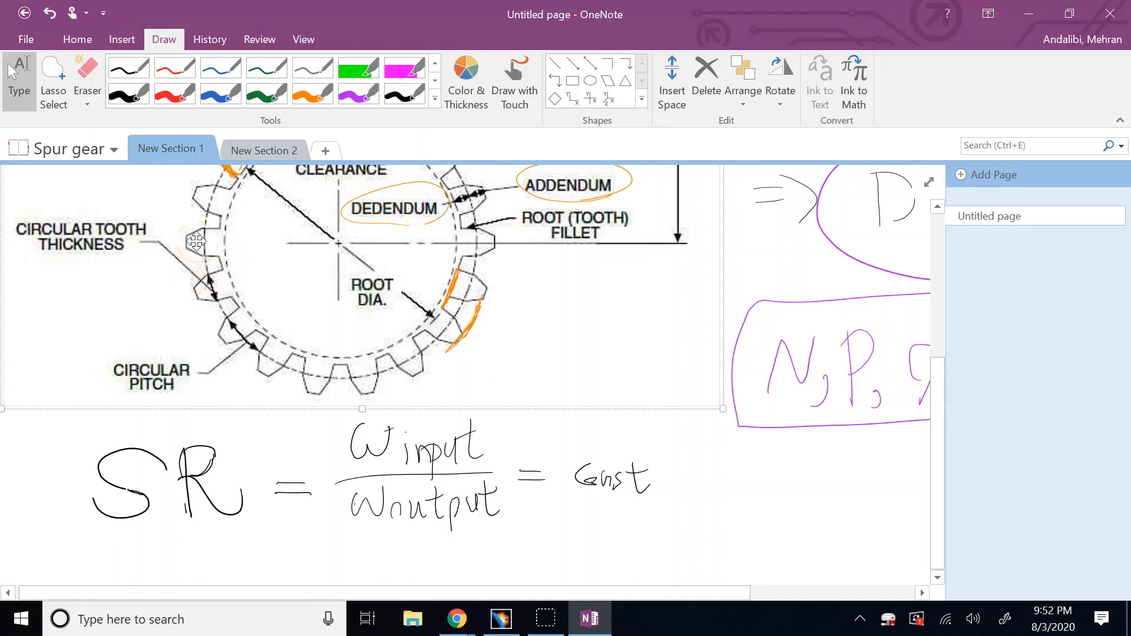
scroll(412, 518, up, 2)
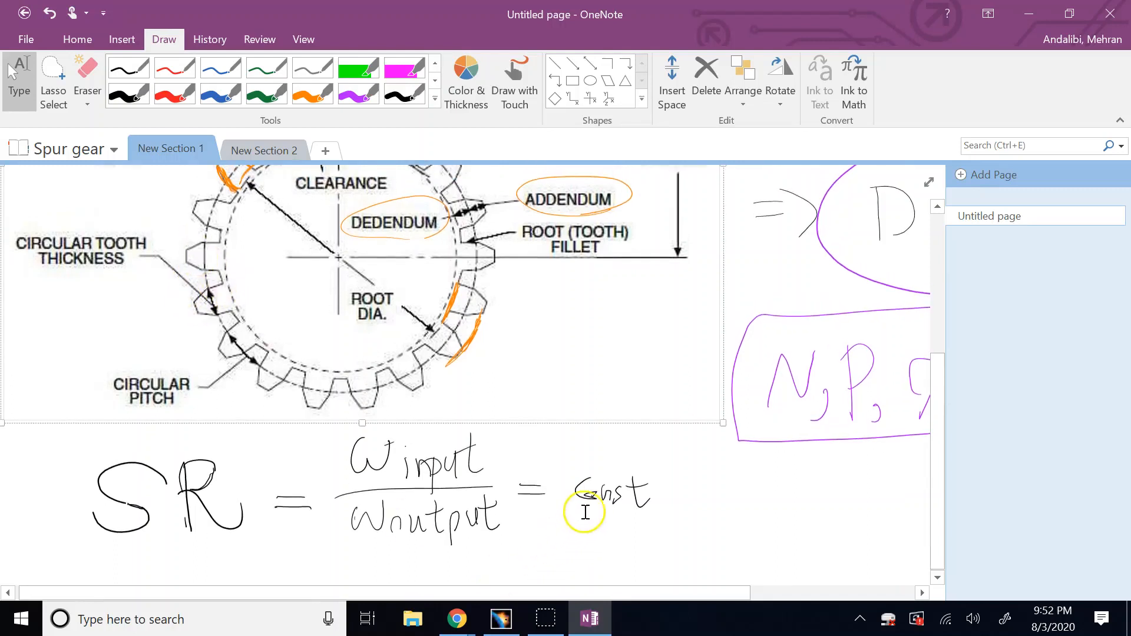
click(641, 495)
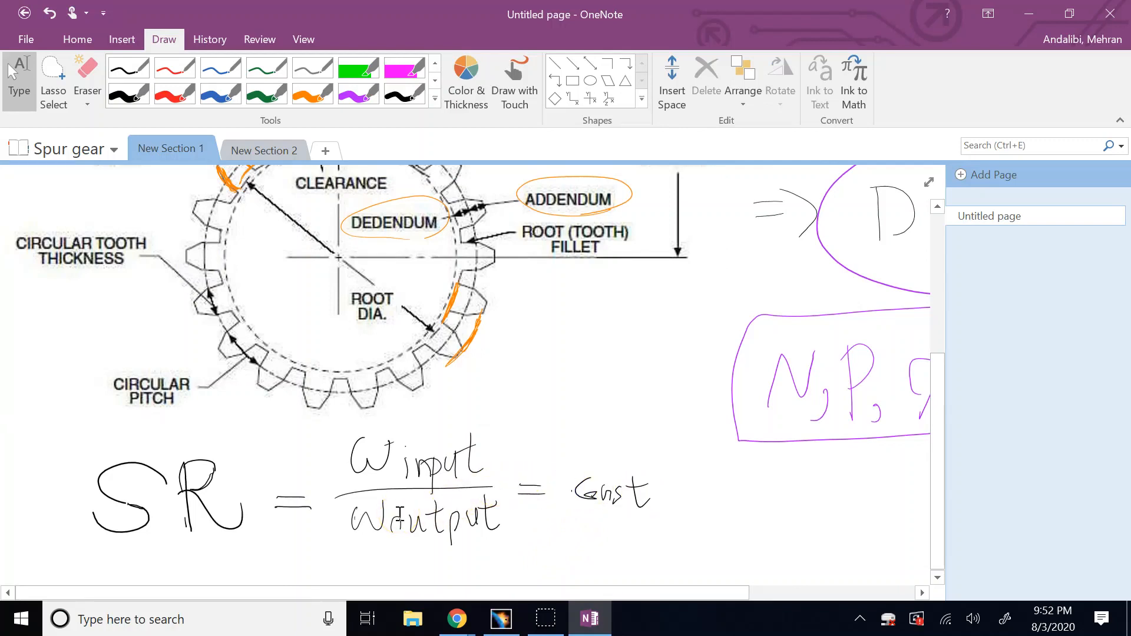
Continue the SR equation after const with "=" and the fraction PD output over PD input
scroll(400, 514, up, 3)
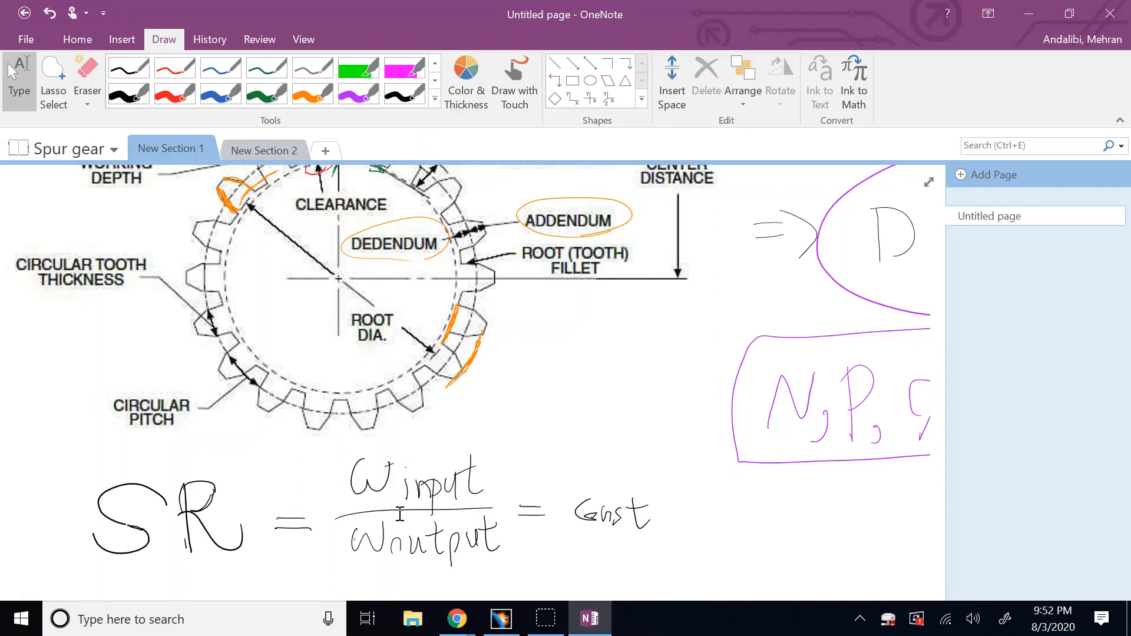
drag(664, 511, 690, 517)
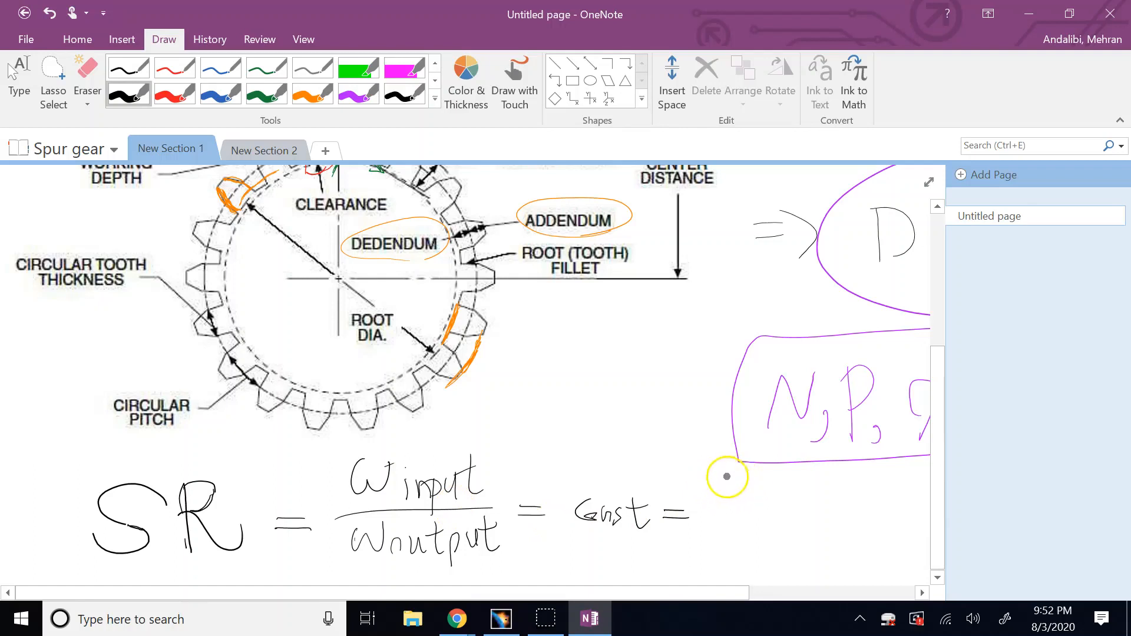
mouse_move(719, 463)
mouse_down()
mouse_move(719, 502)
mouse_move(729, 484)
mouse_move(752, 491)
mouse_move(751, 502)
mouse_up()
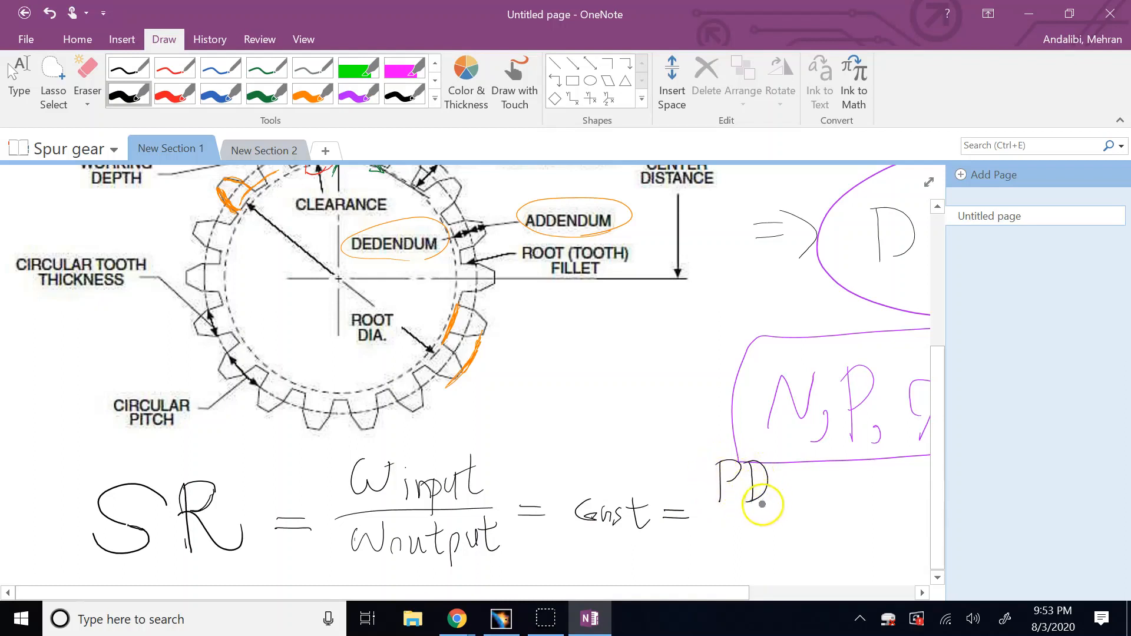
drag(781, 495, 808, 511)
drag(800, 493, 848, 501)
mouse_move(855, 469)
mouse_down()
mouse_move(857, 501)
mouse_move(863, 476)
mouse_up()
mouse_move(712, 520)
mouse_down()
mouse_move(865, 514)
mouse_move(722, 558)
mouse_move(729, 543)
mouse_move(741, 561)
mouse_move(815, 557)
mouse_up()
click(794, 534)
mouse_move(823, 544)
mouse_down()
mouse_move(821, 571)
mouse_move(826, 556)
mouse_move(862, 559)
mouse_up()
drag(849, 540, 870, 537)
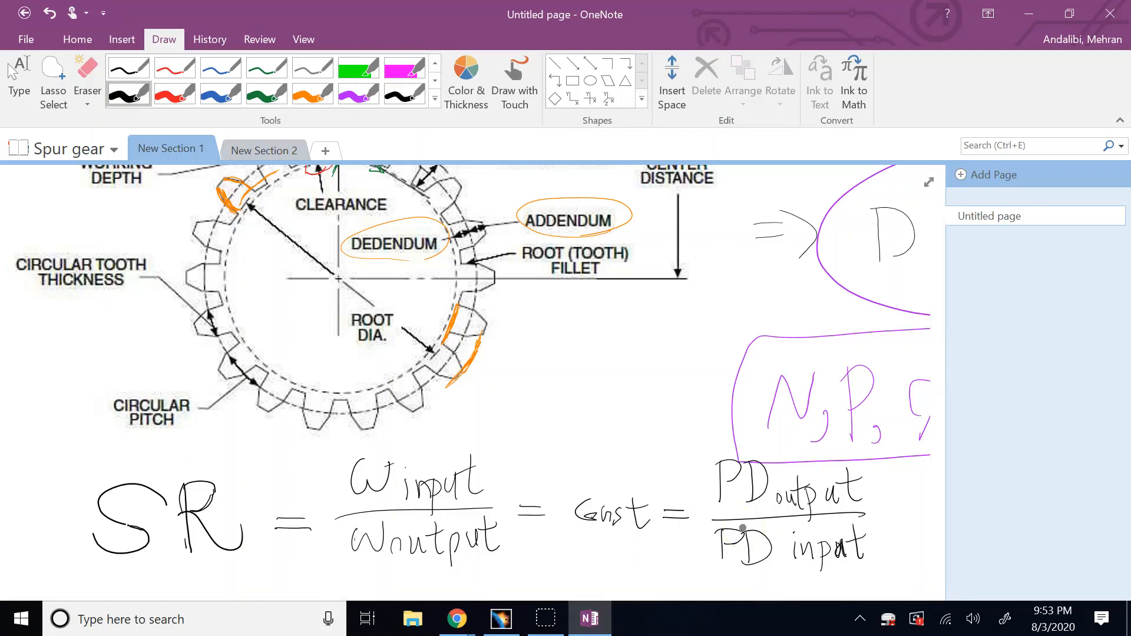
Leave pen mode with New Section 2 open in the notes, and switch to CATIA to start a sketch on the yz plane
key(Escape)
click(259, 156)
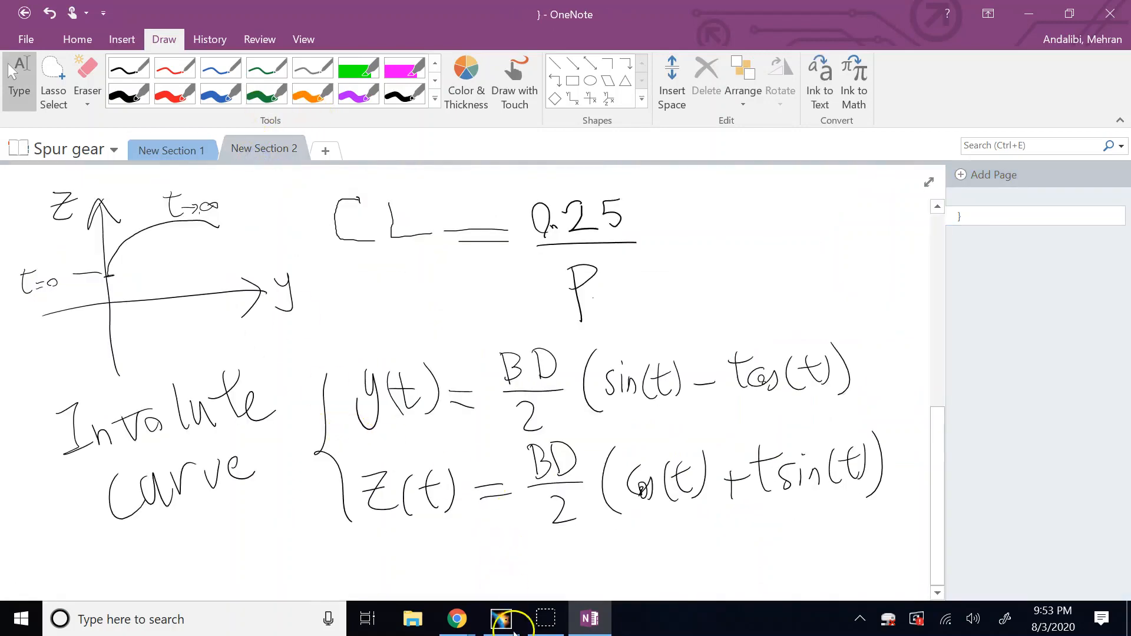
click(499, 622)
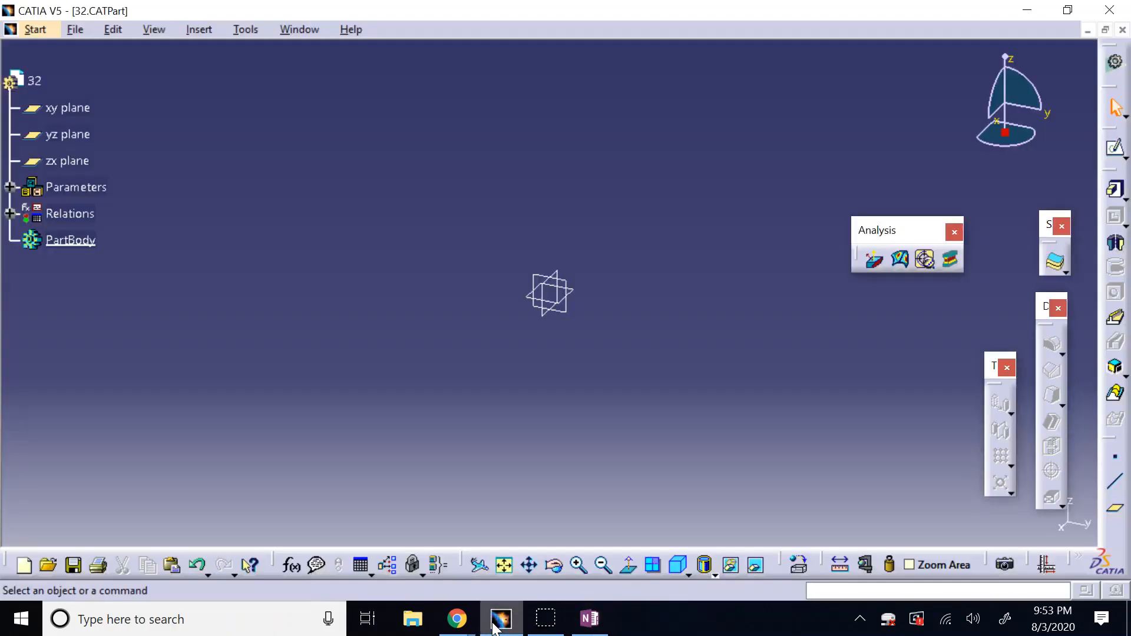
click(76, 142)
click(1114, 147)
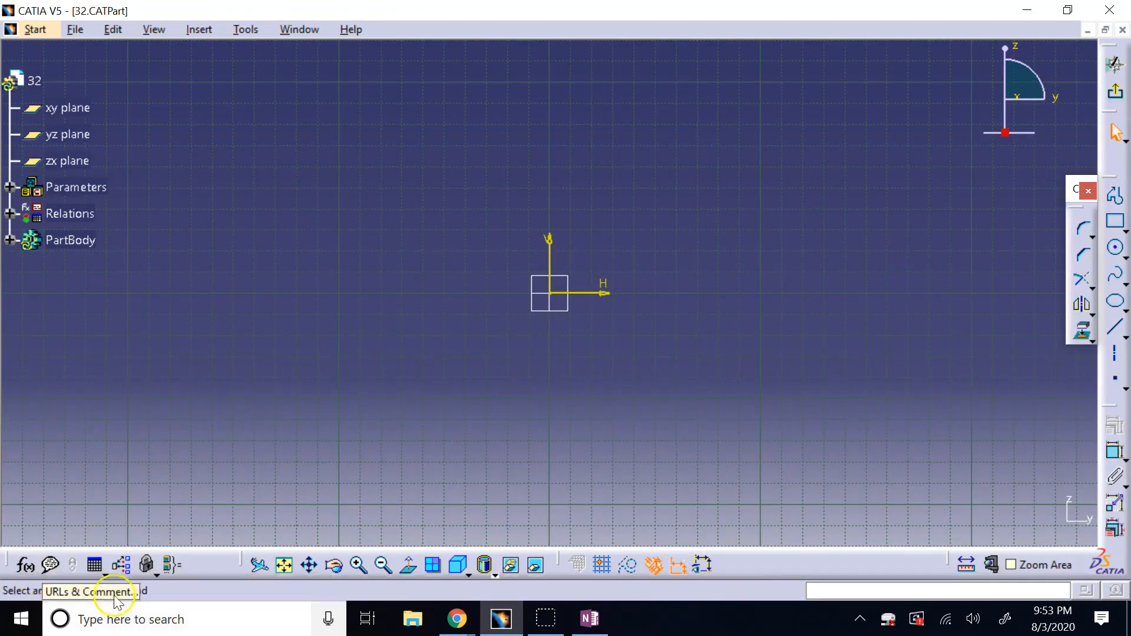
Check the involute equations in OneNote, and return to CATIA to inspect the part's Relations and Parameters
click(575, 619)
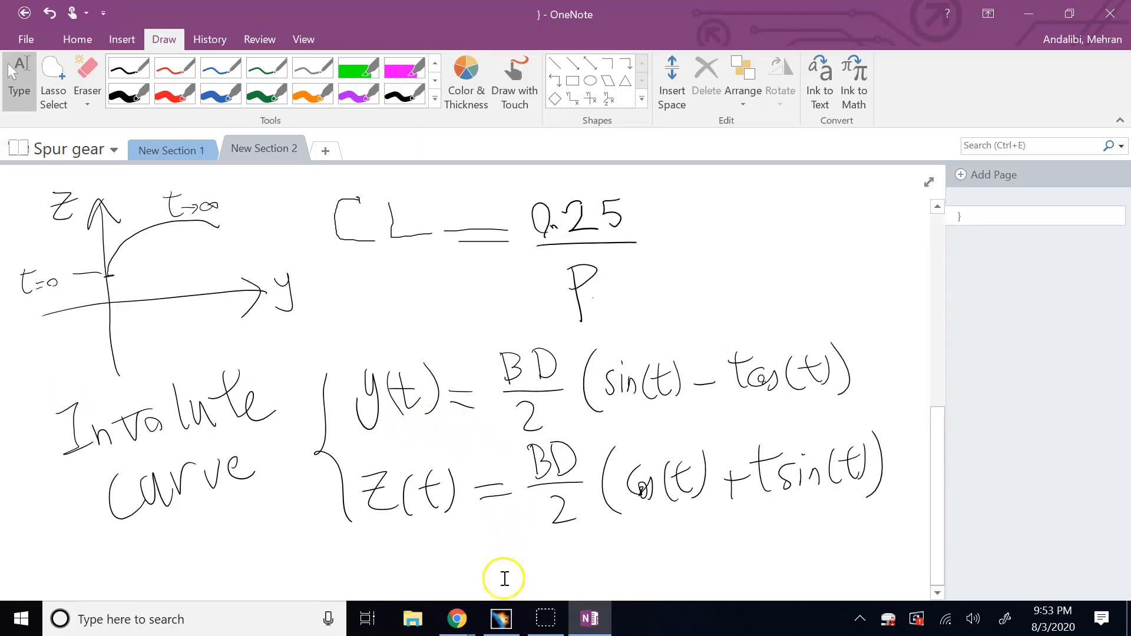
click(501, 618)
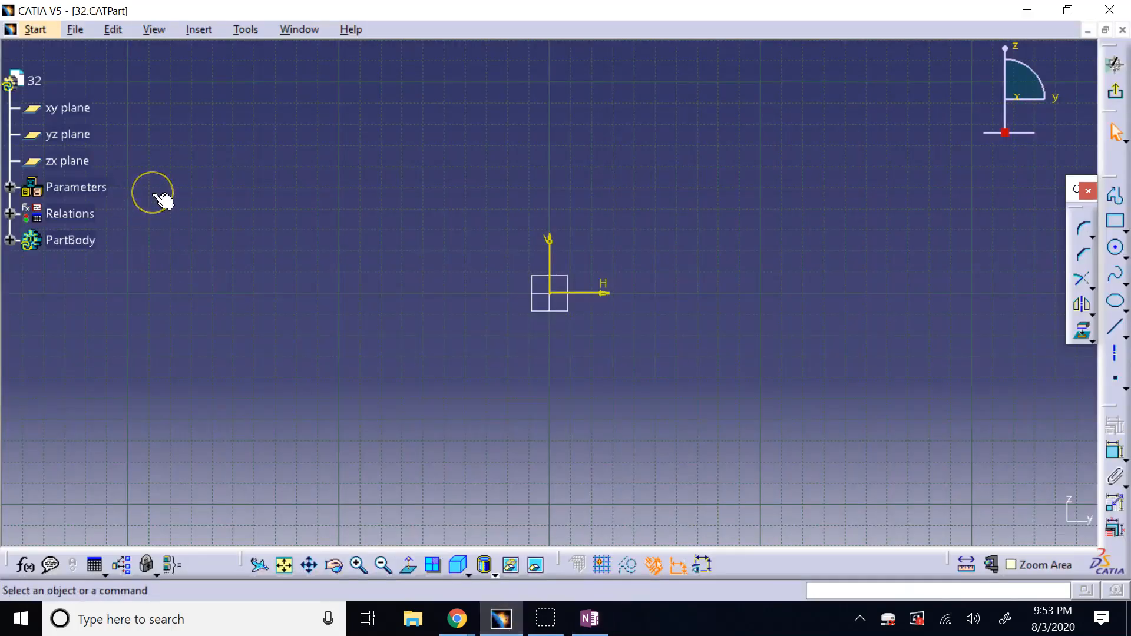
click(10, 214)
click(10, 214)
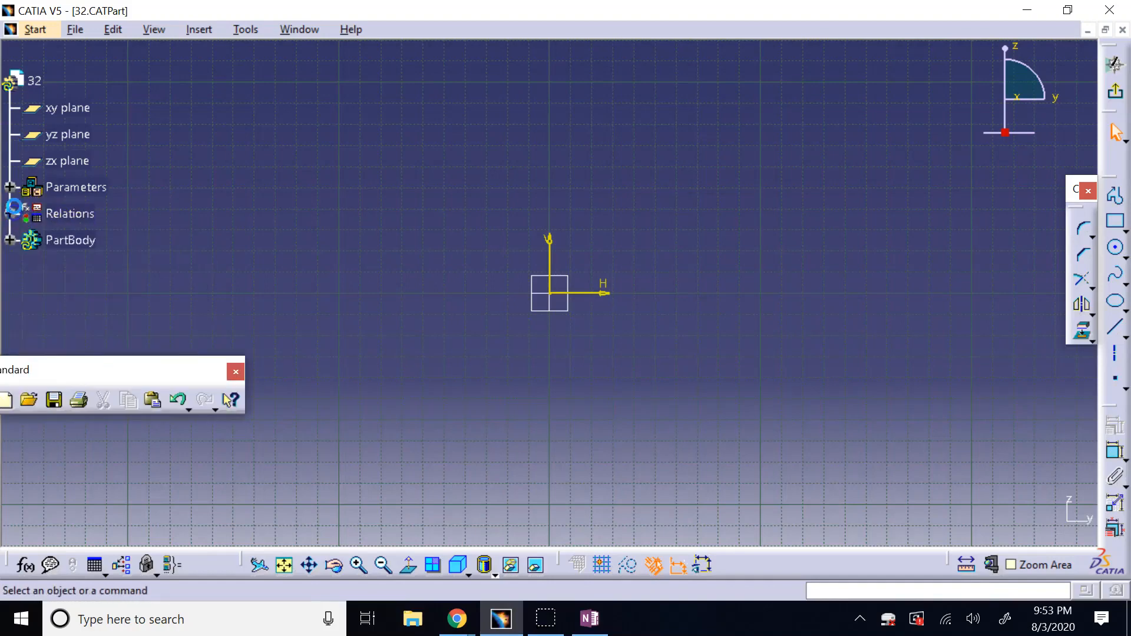
click(10, 187)
click(10, 187)
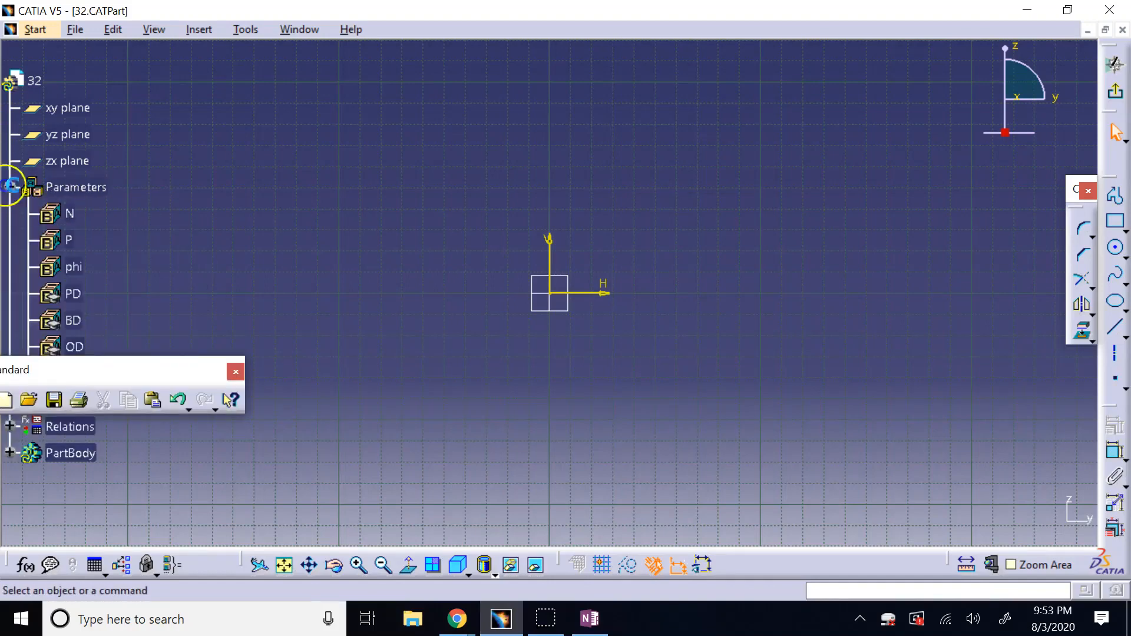
Close the floating Standard toolbar and undock the Knowledge toolbar into the lower sketch area
drag(189, 371, 351, 468)
click(400, 470)
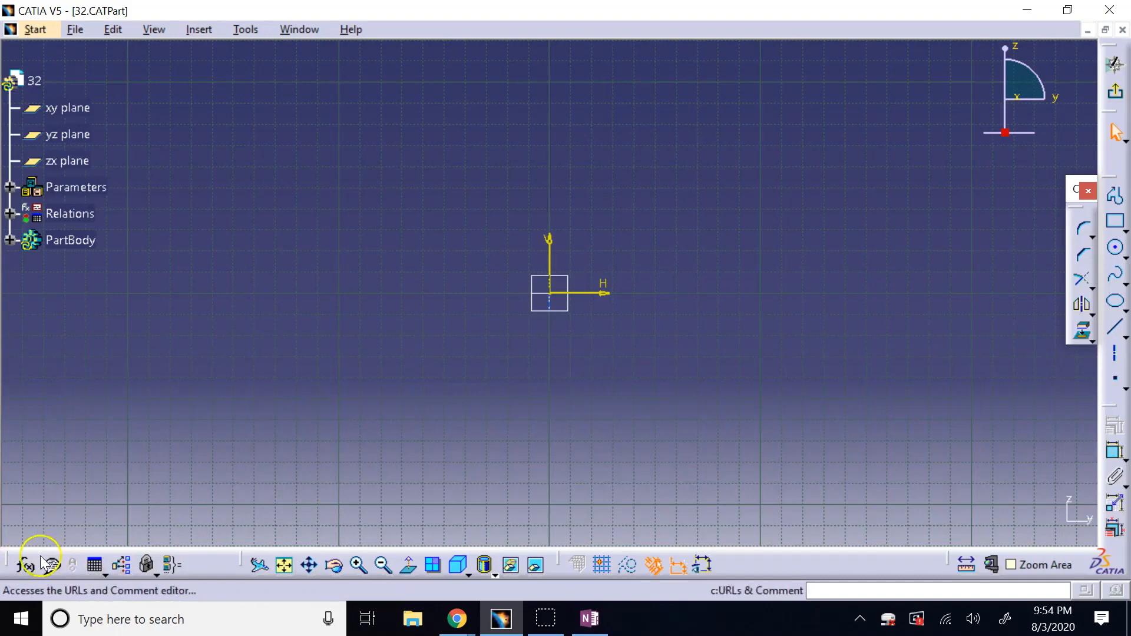
drag(8, 558, 87, 509)
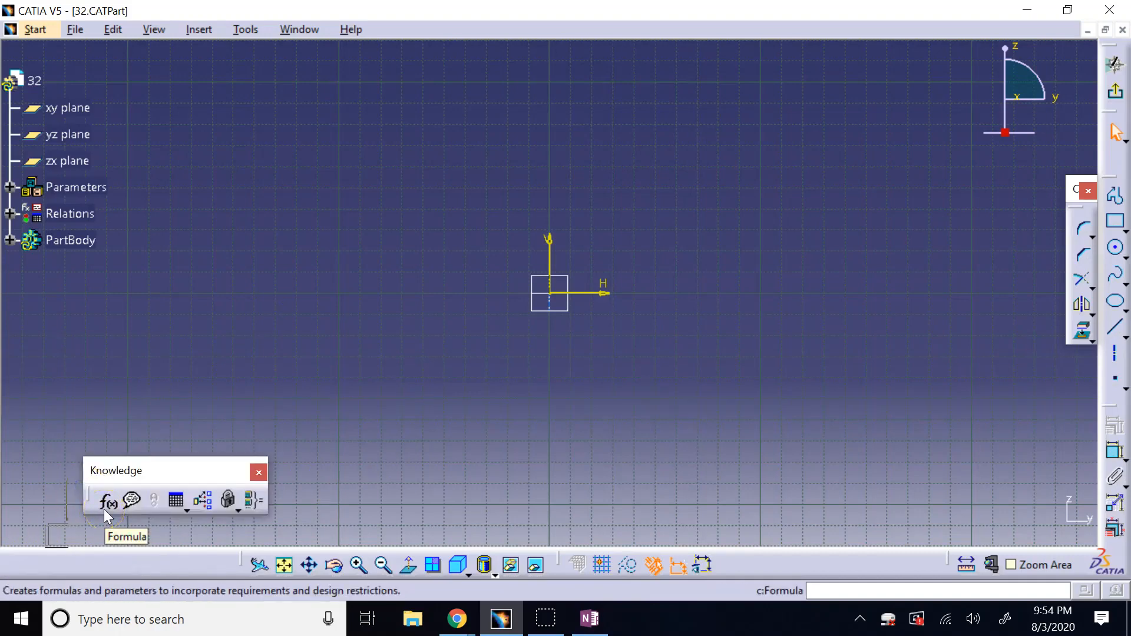
Create a new law named y in the part's Relations and open its editor
click(187, 512)
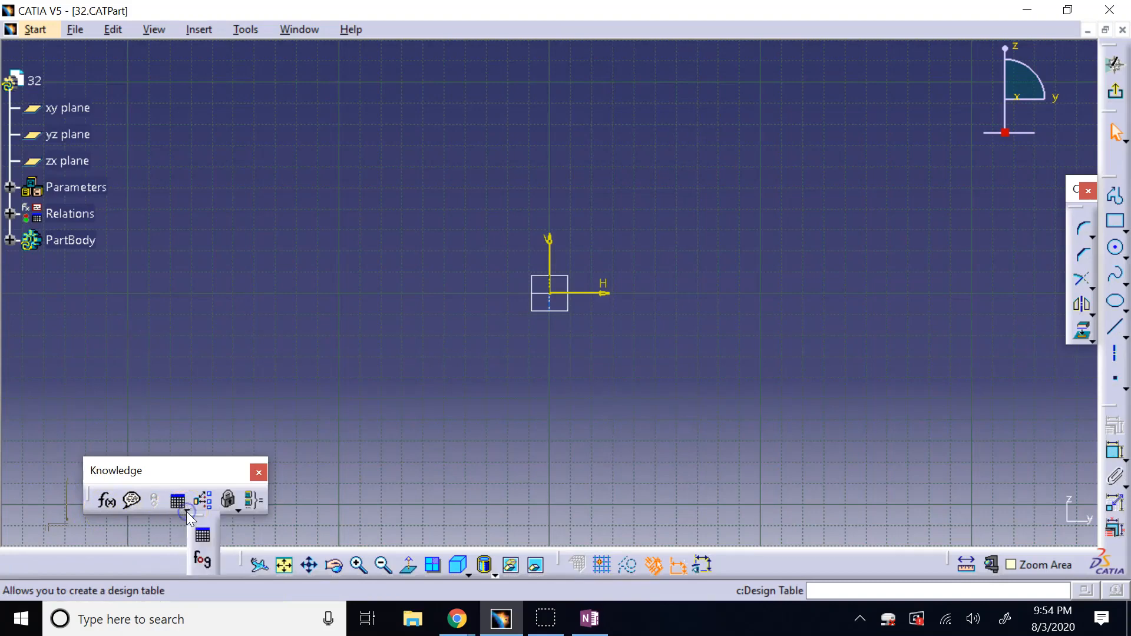
click(204, 564)
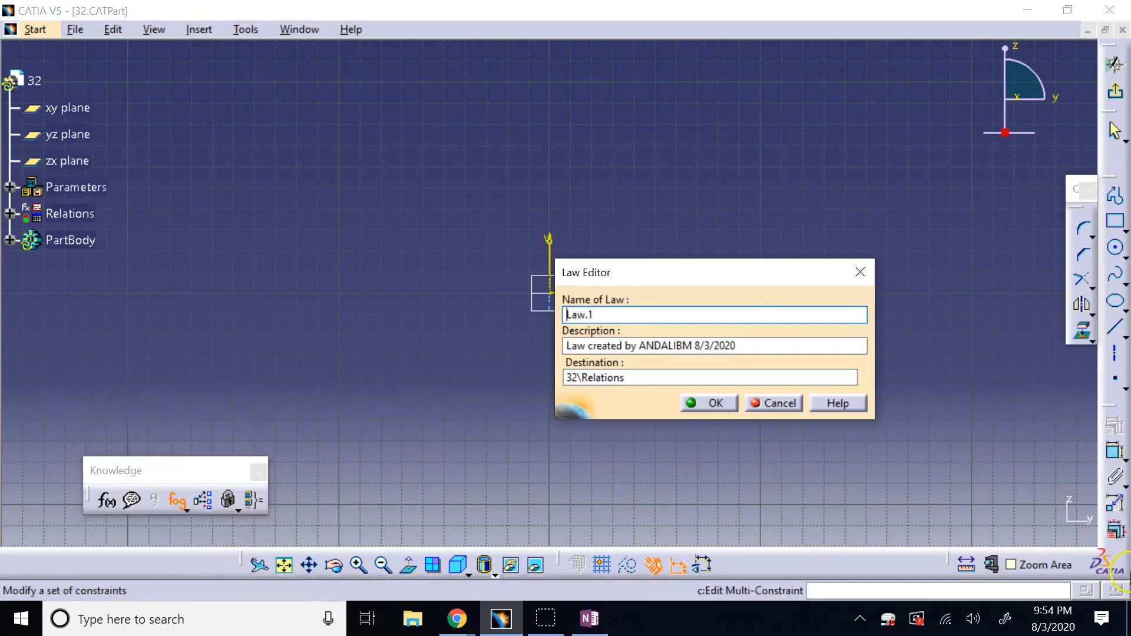
drag(606, 315, 446, 308)
text(y)
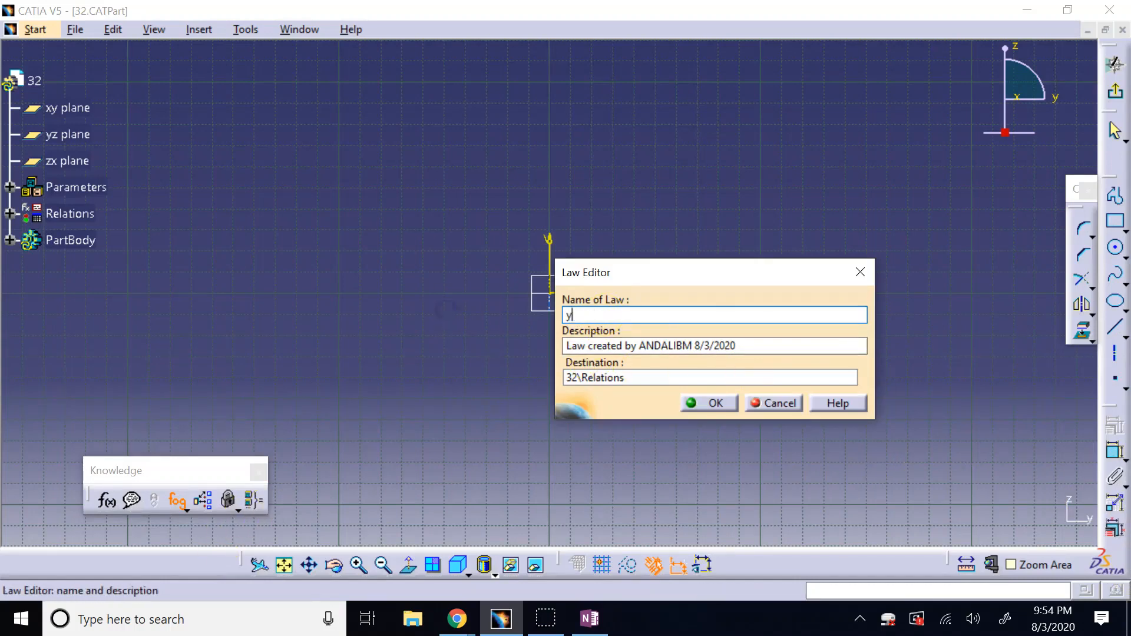
click(714, 404)
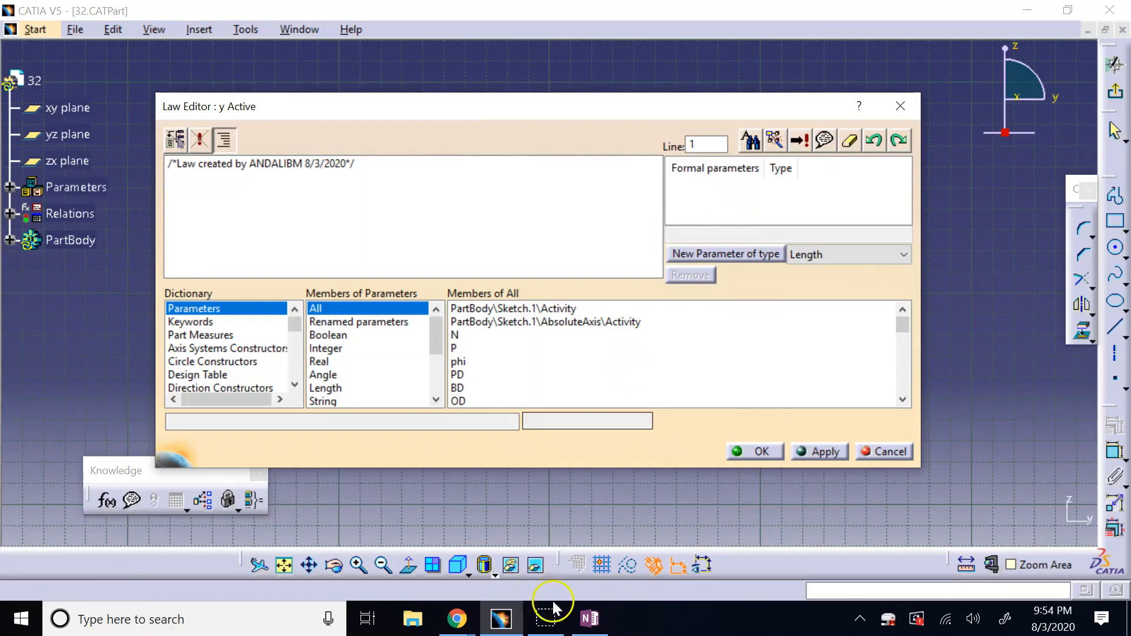
Check the involute equations in OneNote, and return to CATIA to add a Real formal parameter named t to law y
click(589, 618)
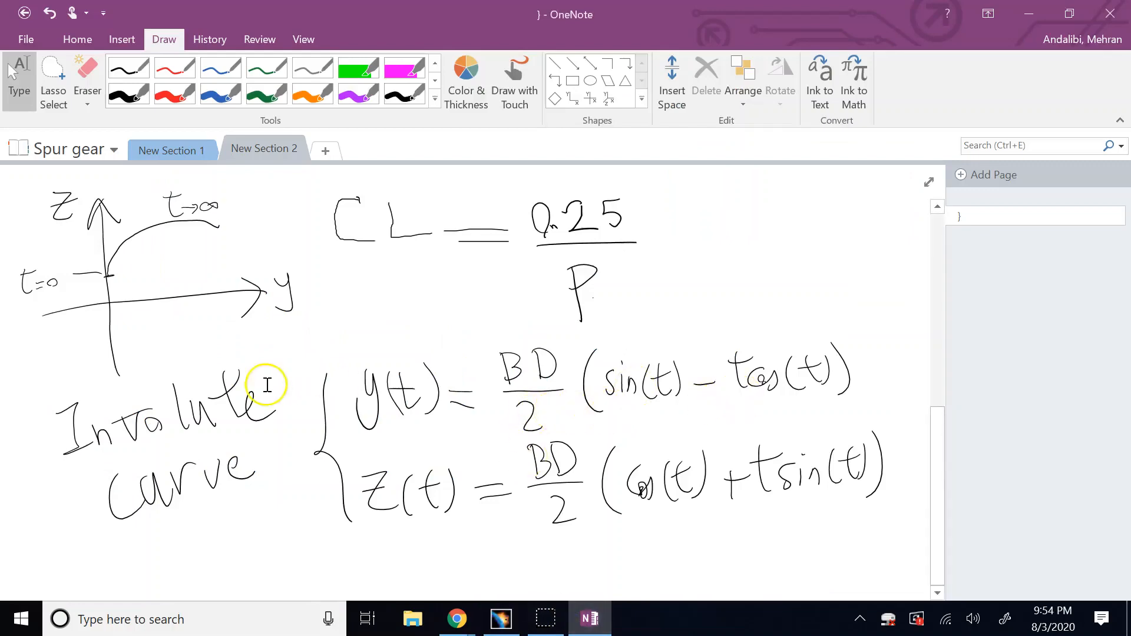
click(501, 618)
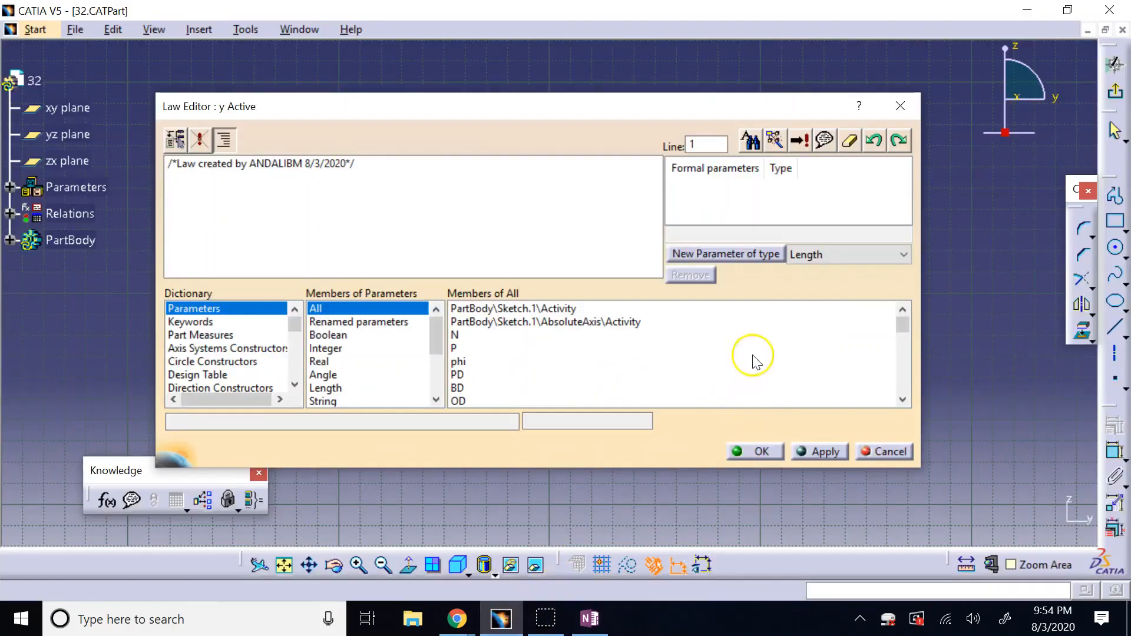
click(824, 259)
scroll(883, 197, up, 2)
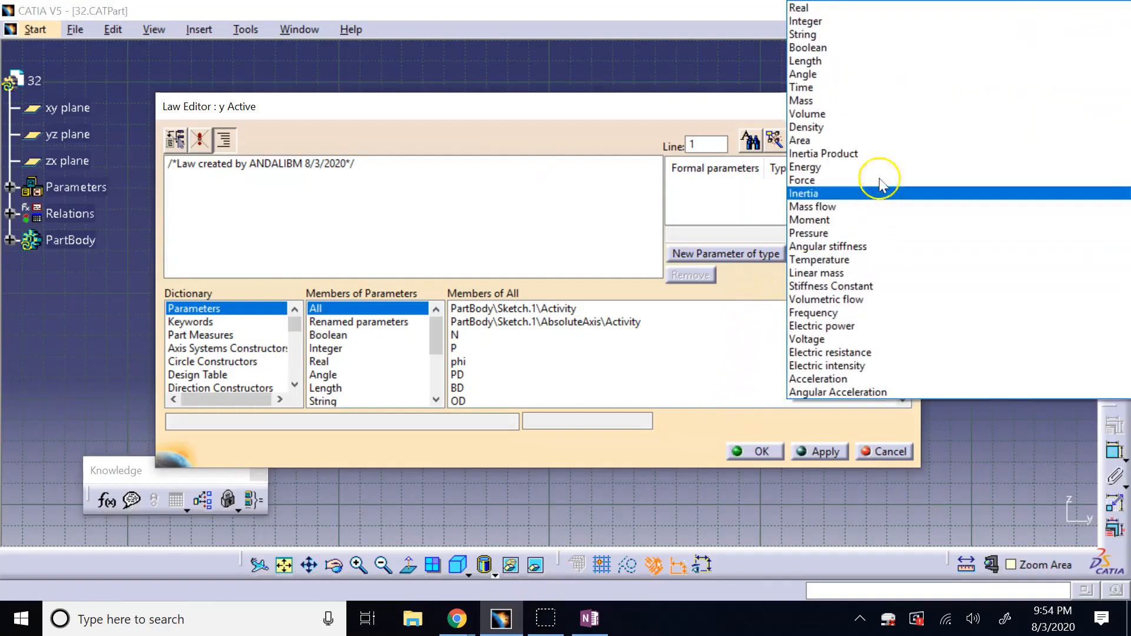
click(852, 13)
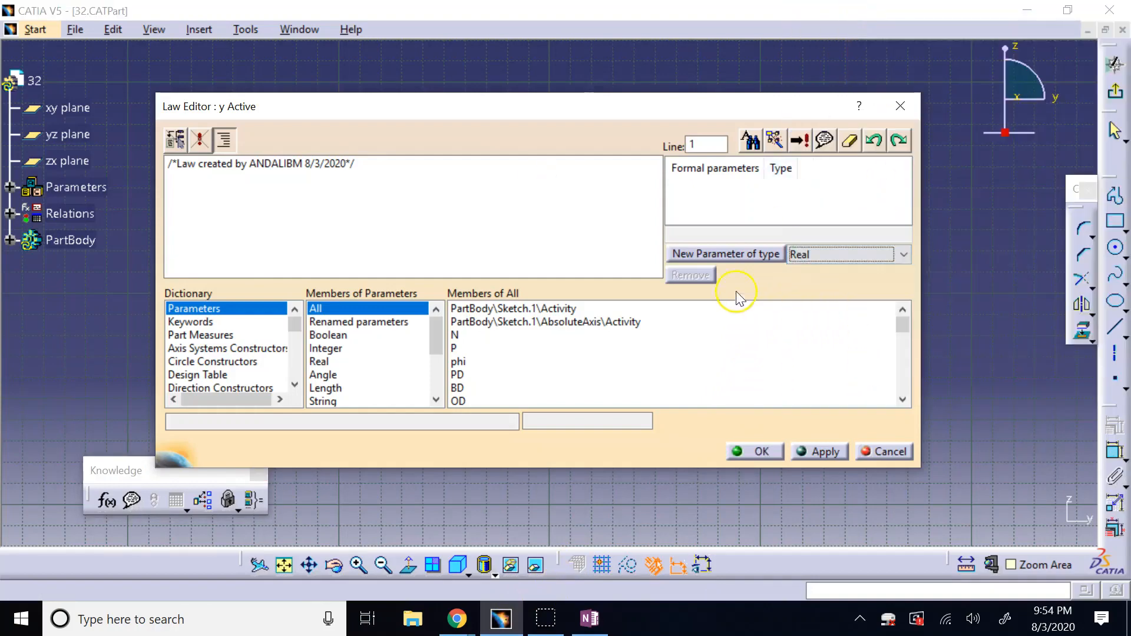
click(749, 260)
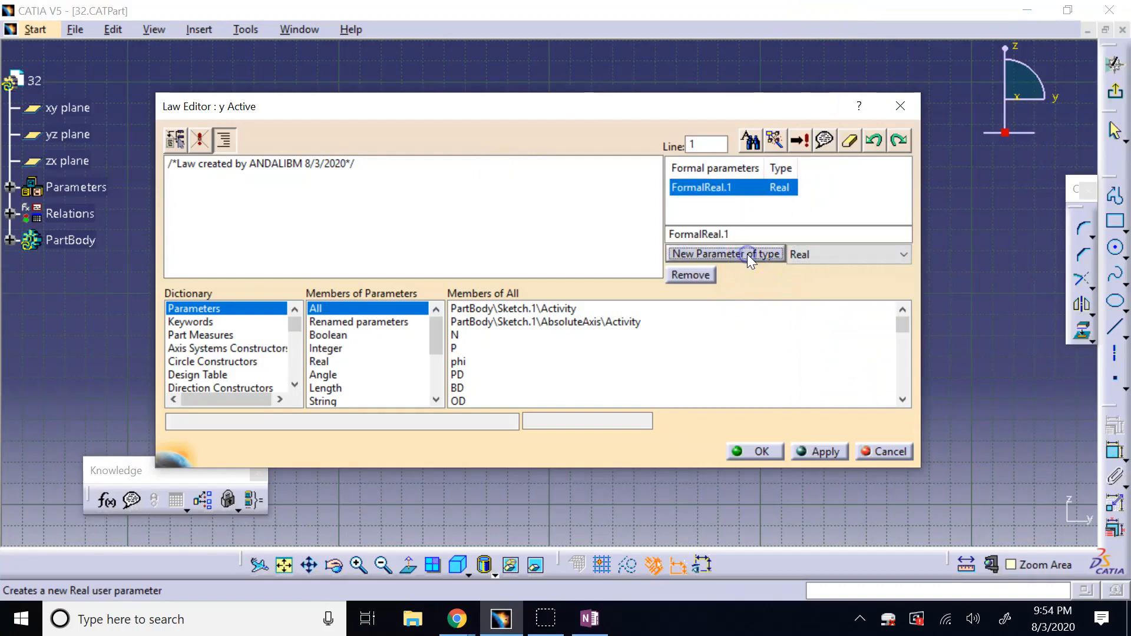
double_click(720, 188)
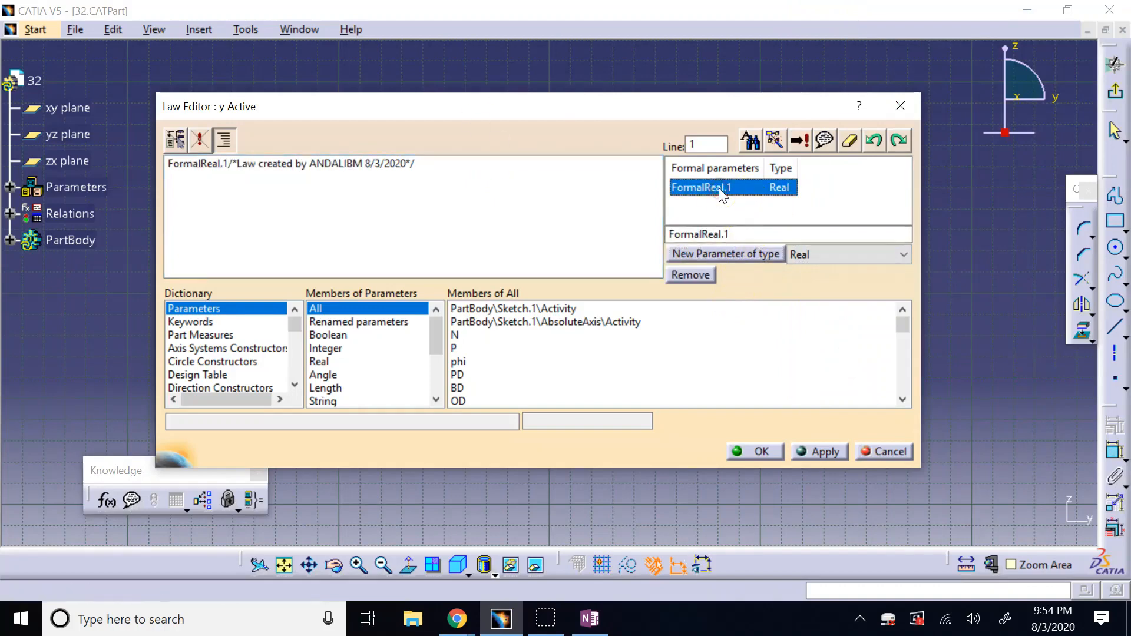
double_click(787, 235)
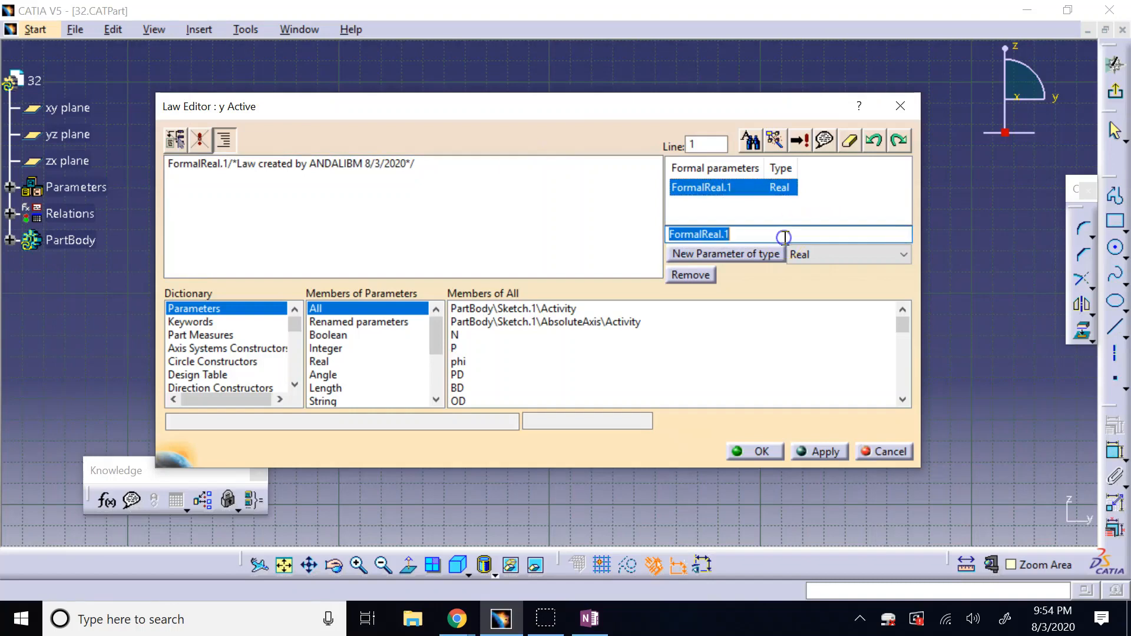
text(t)
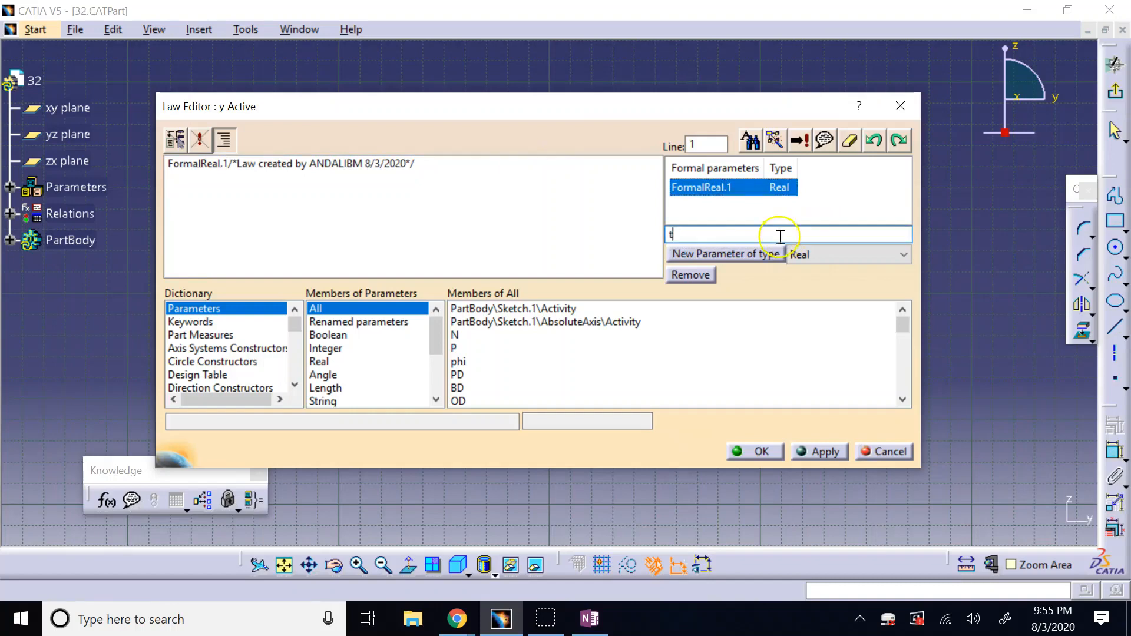
key(Return)
click(776, 230)
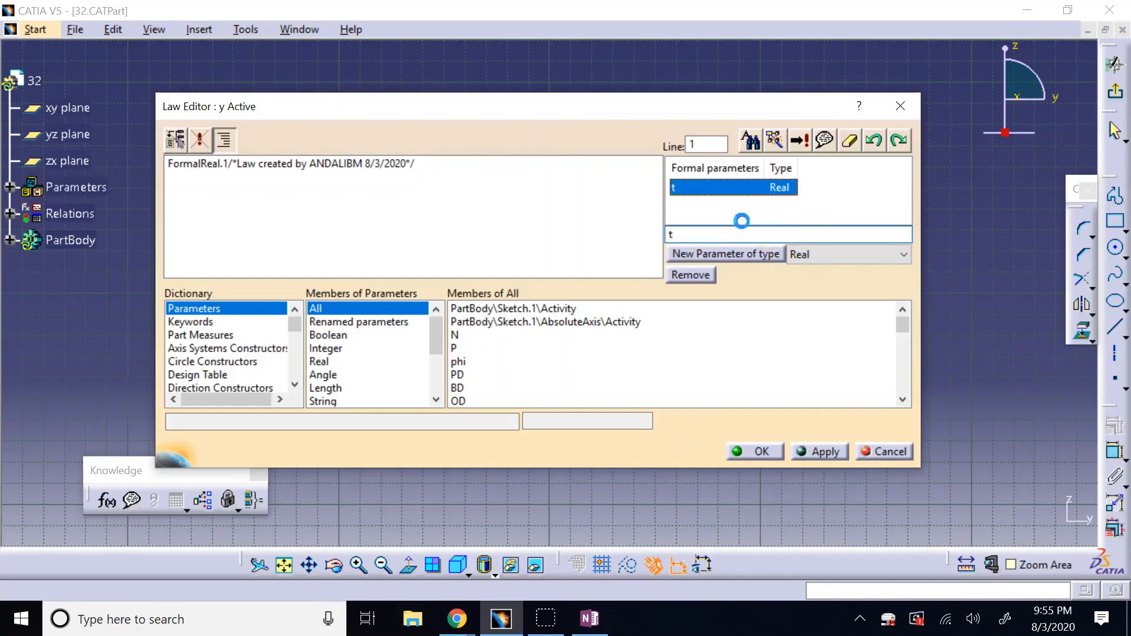
Add a Length formal parameter named y to law y
click(800, 254)
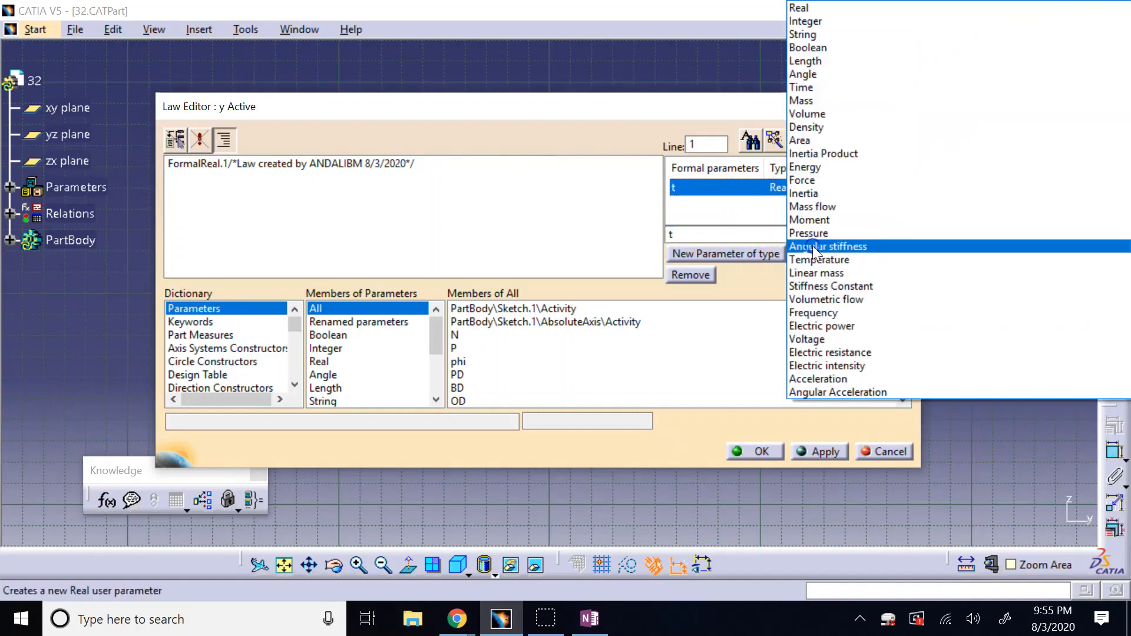
click(831, 62)
click(756, 263)
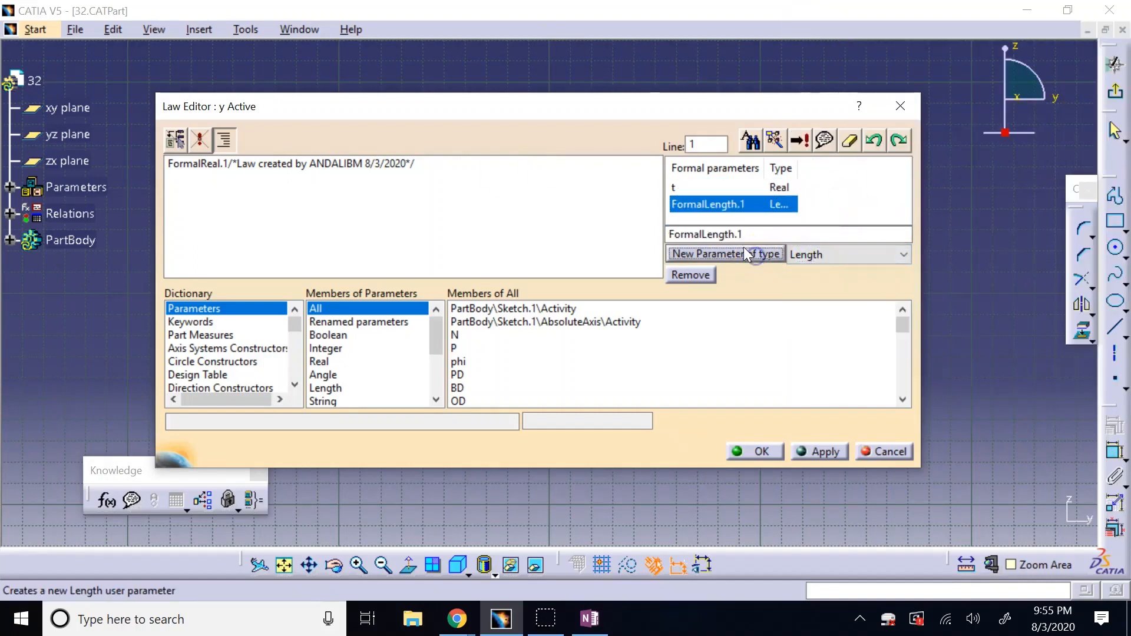
text(y)
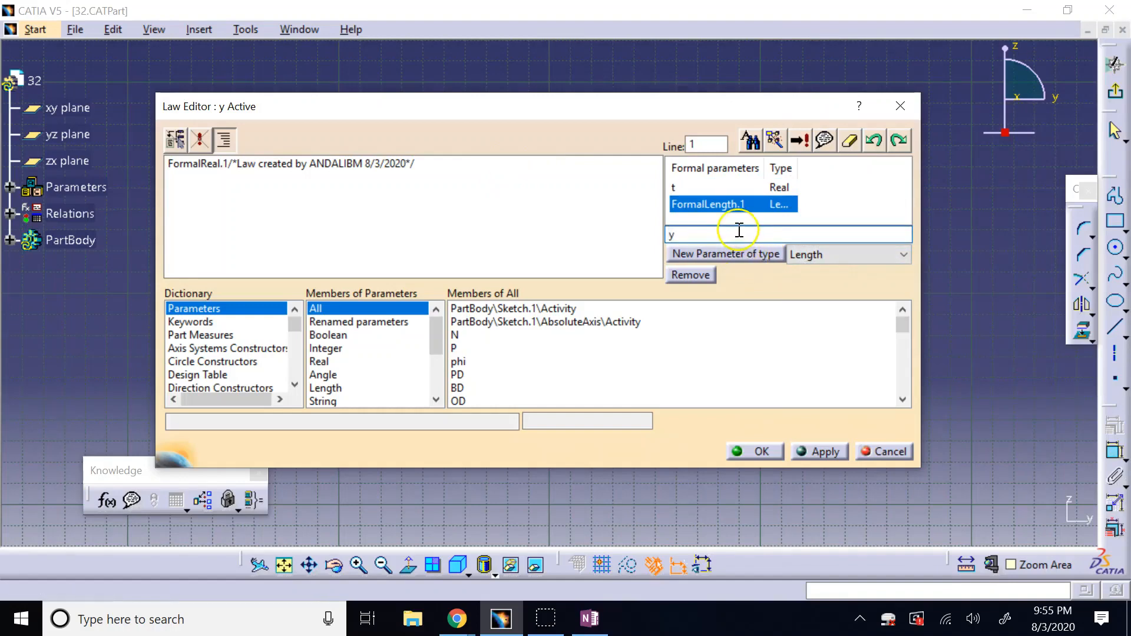
key(Return)
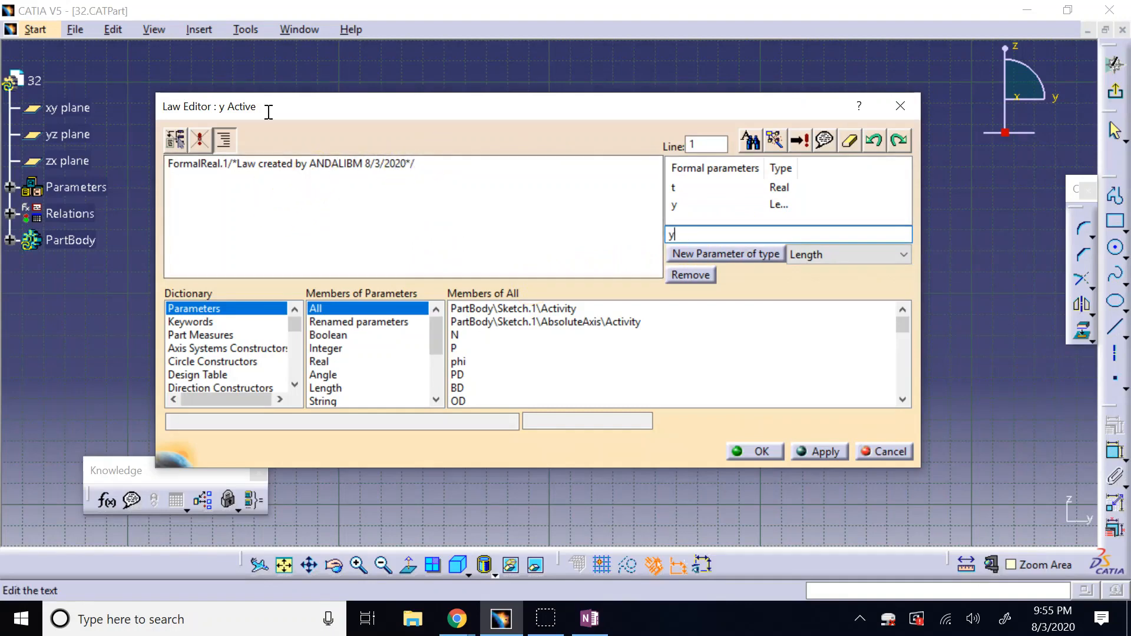
Clear the default comment and the stray FormalReal.1 text from the body of law y
double_click(214, 167)
drag(229, 164, 469, 154)
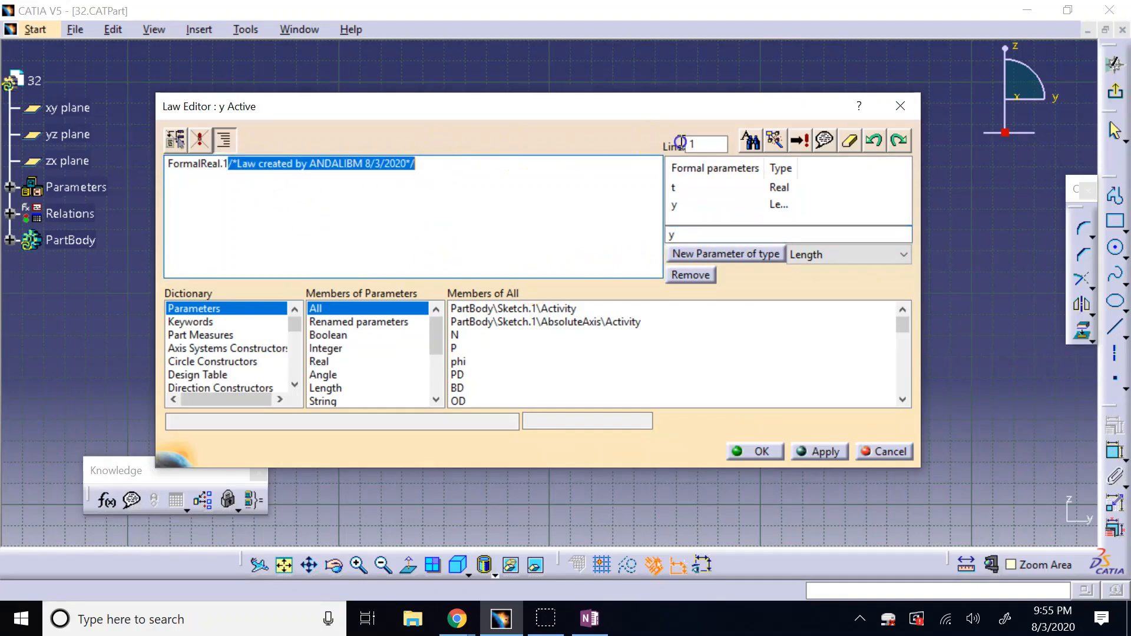
key(Delete)
key(BackSpace)
key(BackSpace)
key(BackSpace)
key(BackSpace)
key(BackSpace)
key(BackSpace)
key(BackSpace)
key(BackSpace)
key(BackSpace)
key(BackSpace)
key(BackSpace)
key(BackSpace)
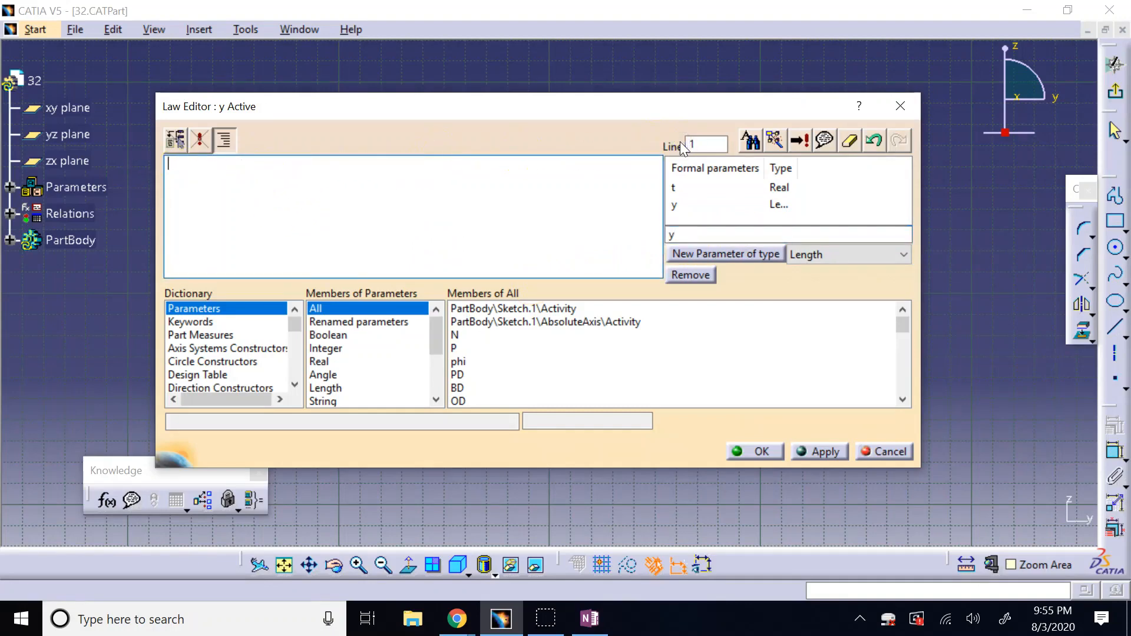
Write the body of law y as y=BD/2*(sin()-t*cos()), with the sine and cosine arguments empty
text(y=BD/2)
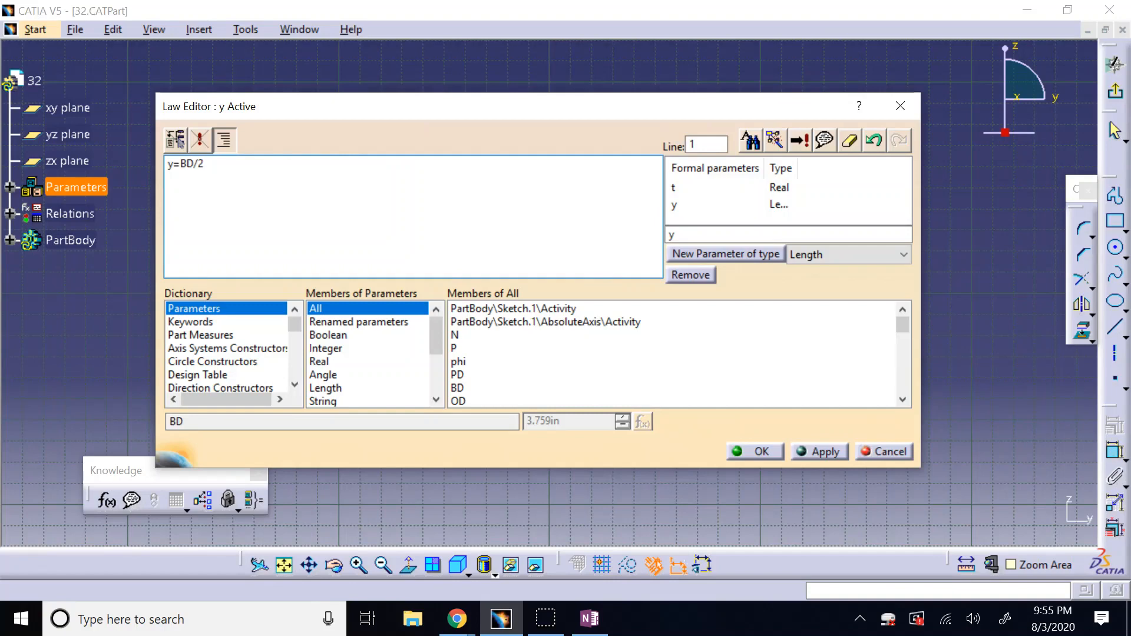
text(*())
text(sin()
text()-t)
text(*cos())
Fill in t*1rad as the argument of both sin and cos, and apply and accept law y
key(Left)
key(Left)
key(Left)
key(Left)
key(Left)
key(Left)
key(Left)
key(Left)
text(t*1rad)
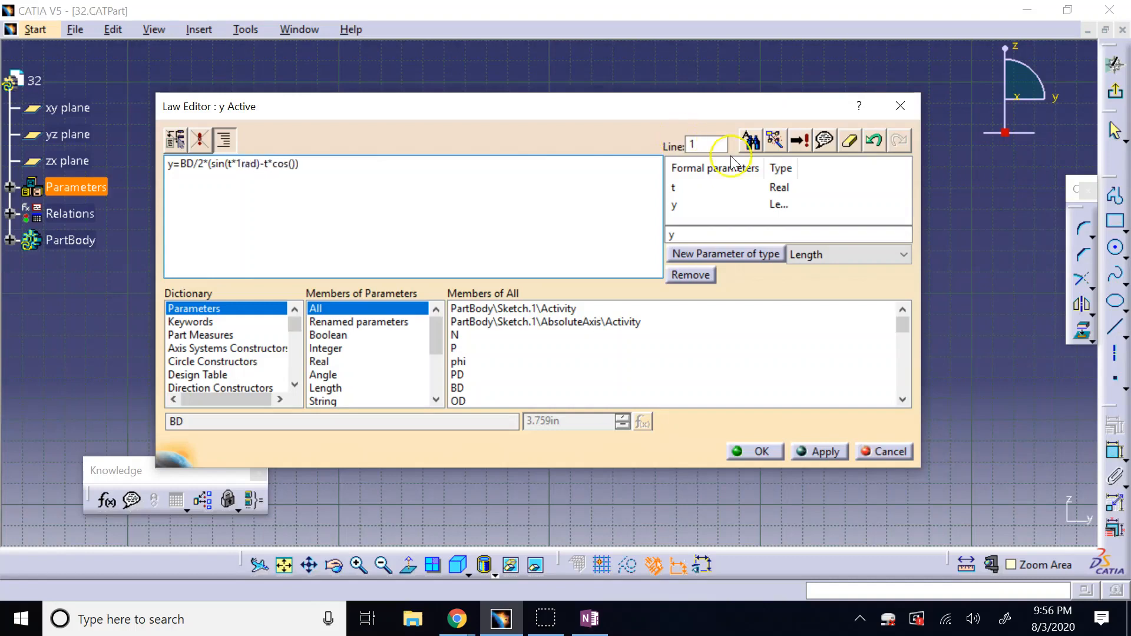
click(289, 167)
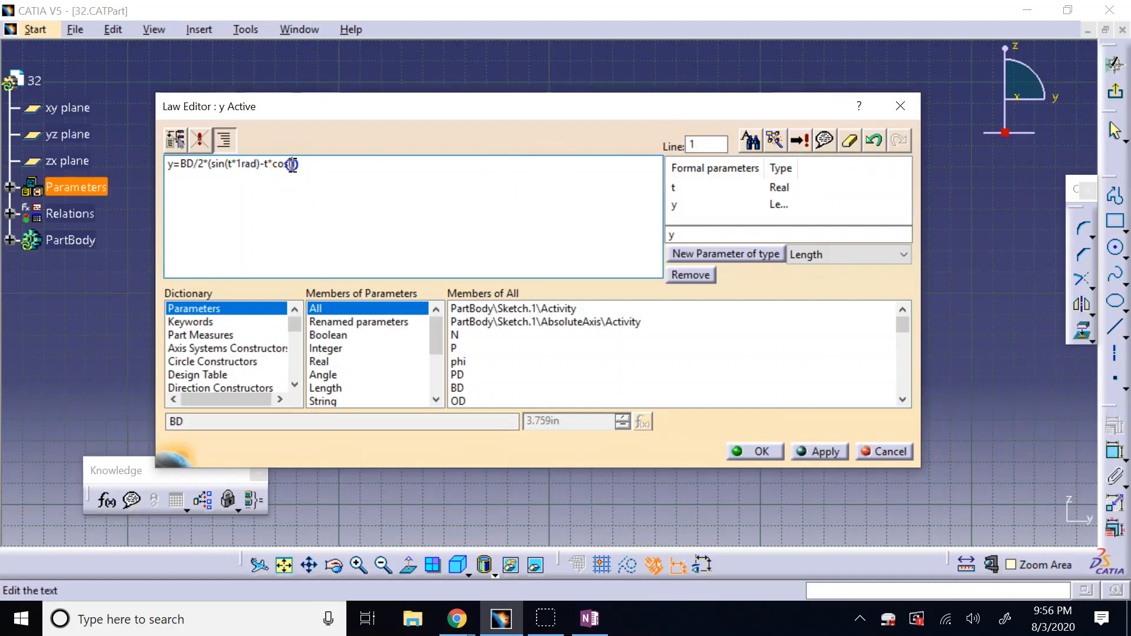
text(t*1rad)
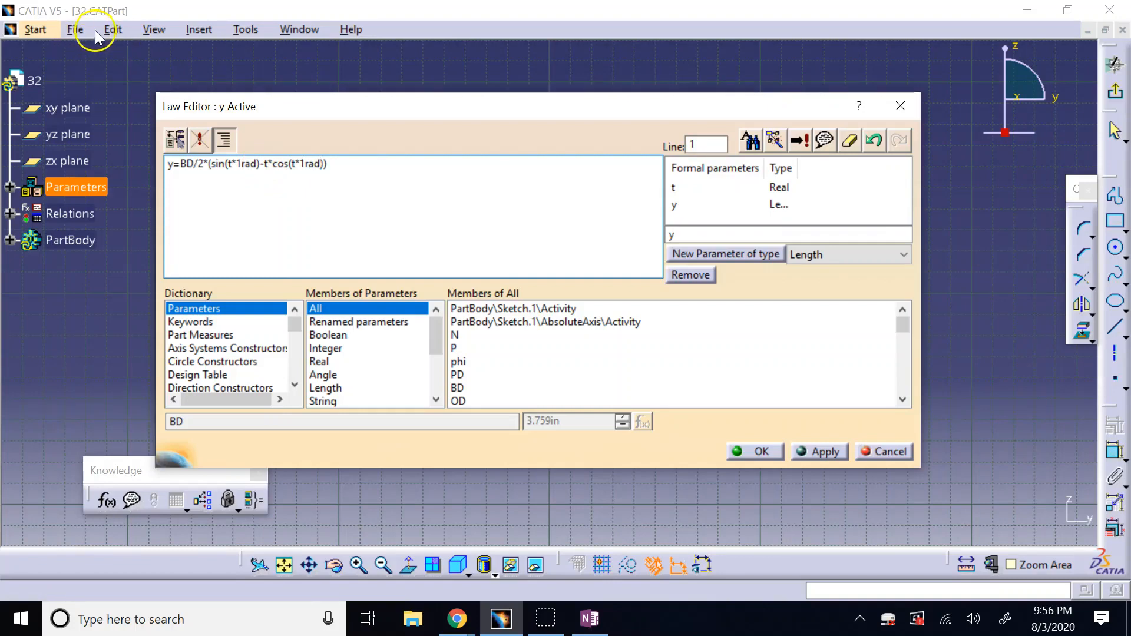
click(472, 215)
click(819, 451)
click(751, 451)
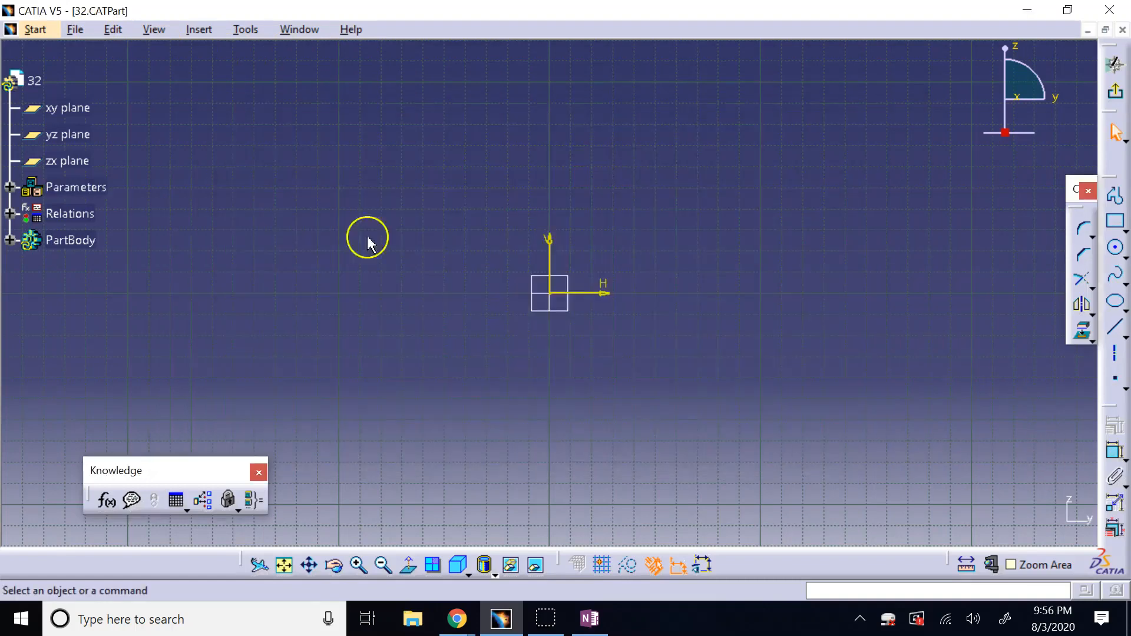
Expand the part's Relations to inspect law y, and create a second law named z
click(10, 214)
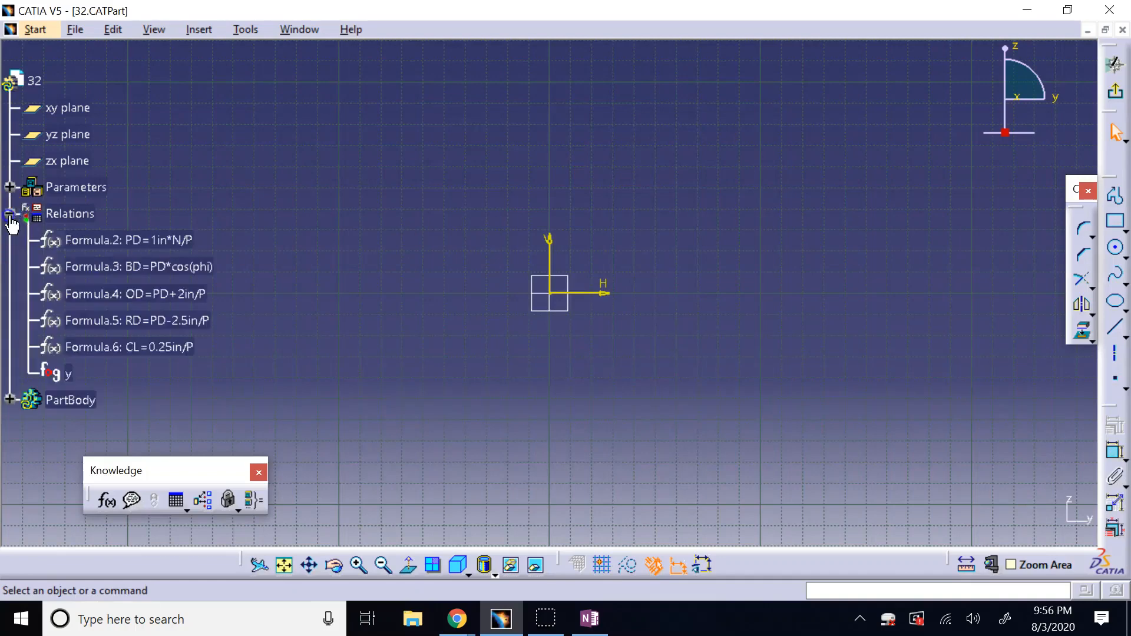
click(63, 373)
scroll(236, 326, down, 1)
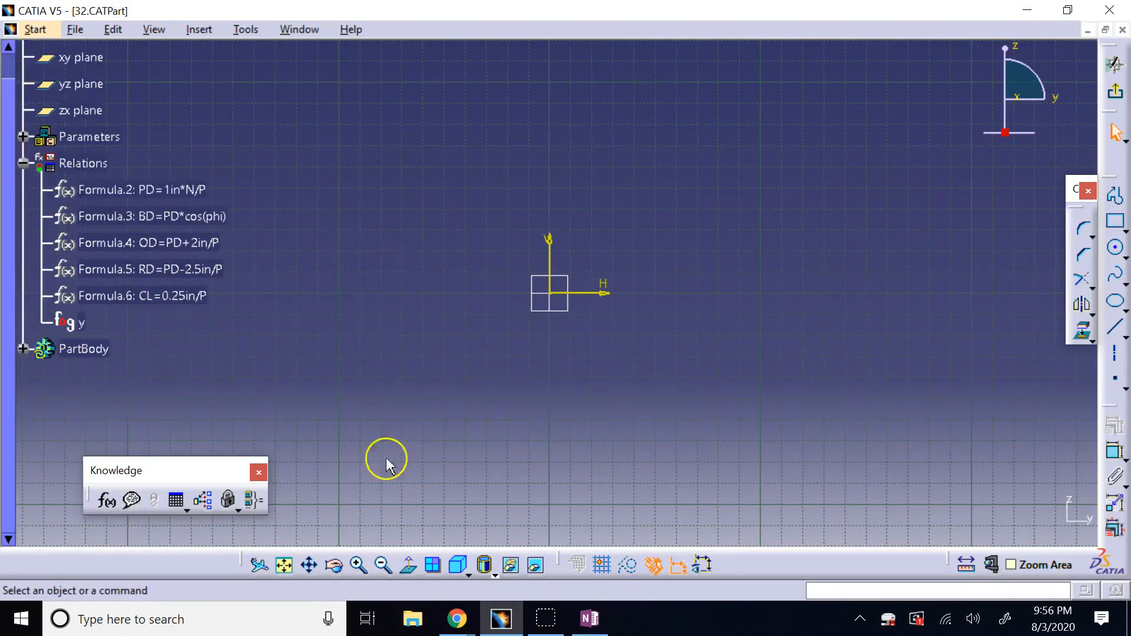
click(189, 511)
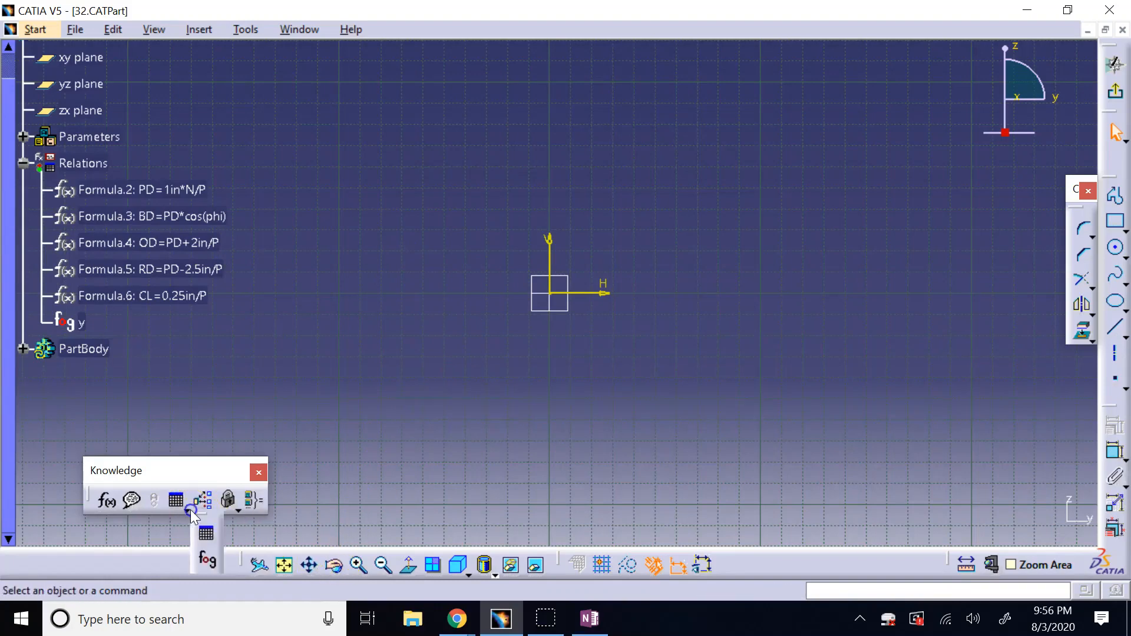
click(208, 559)
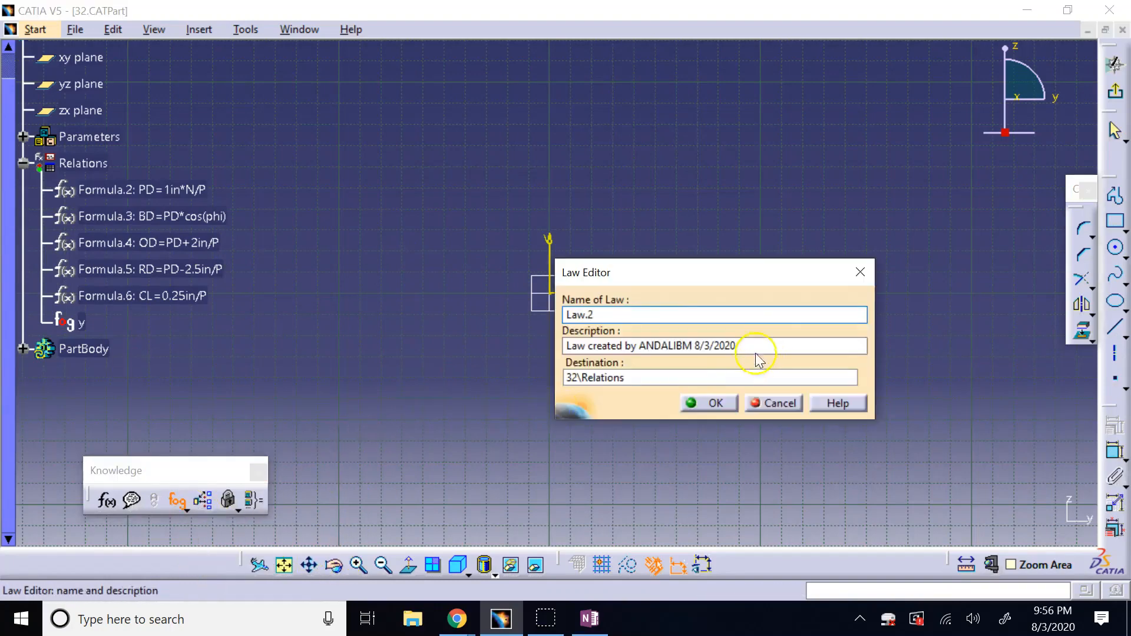
double_click(674, 316)
text(z)
click(722, 404)
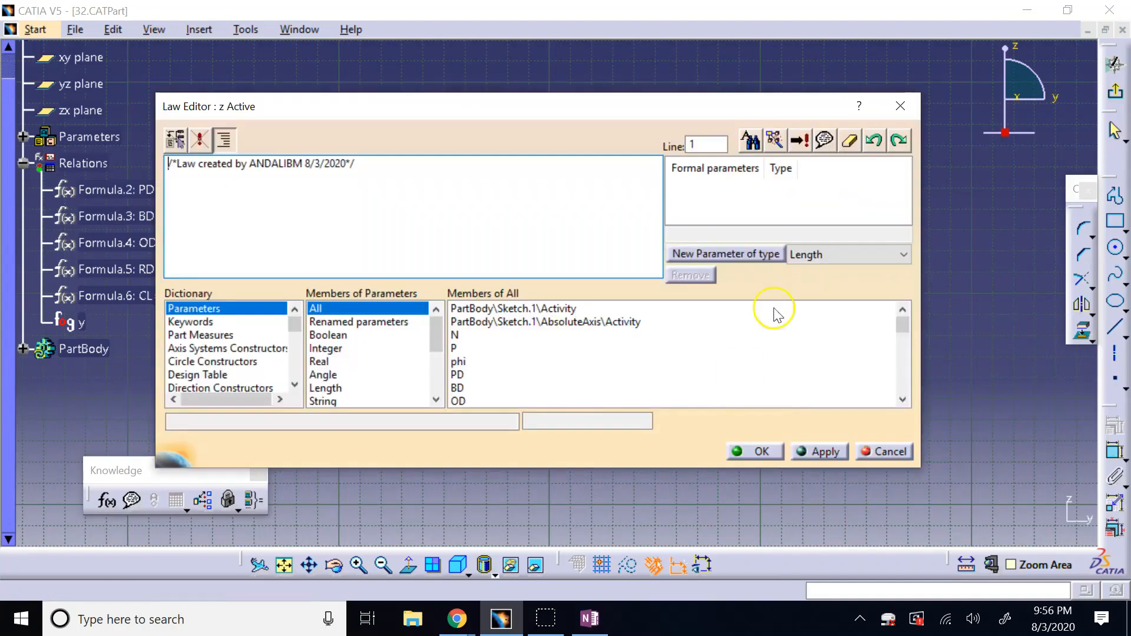
Add a Real formal parameter named t to law z
click(810, 258)
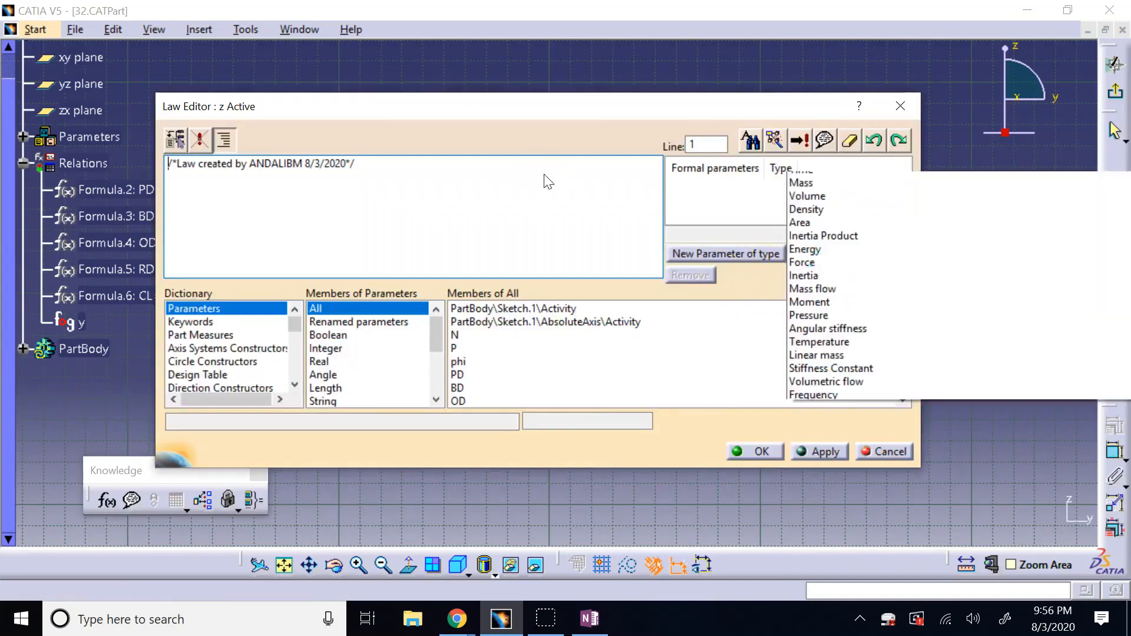
click(839, 10)
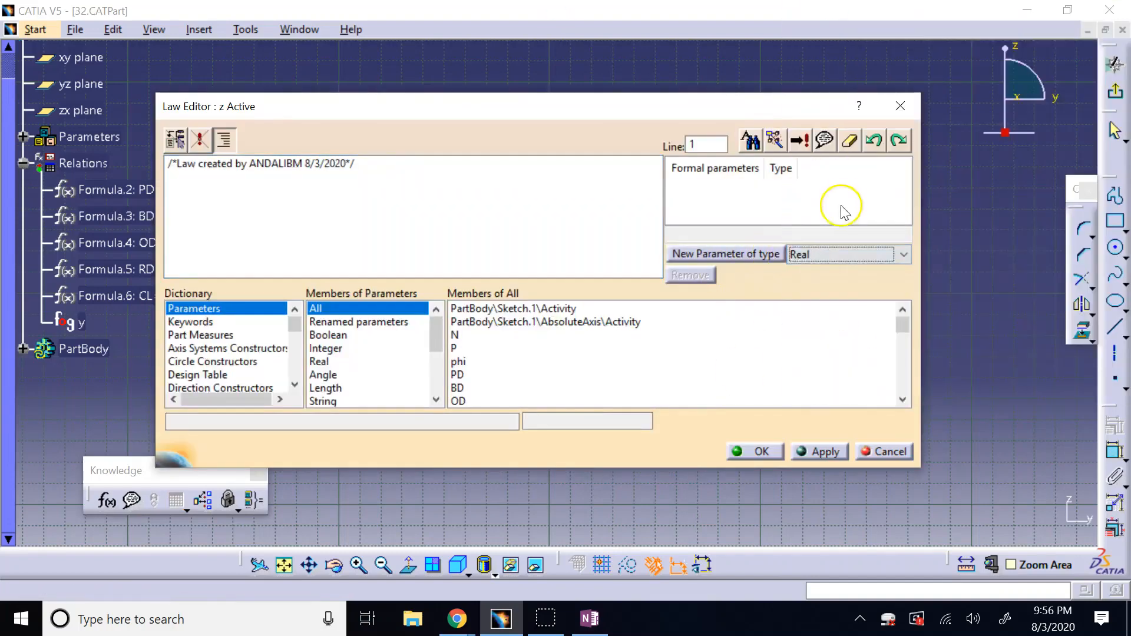
click(754, 255)
double_click(750, 233)
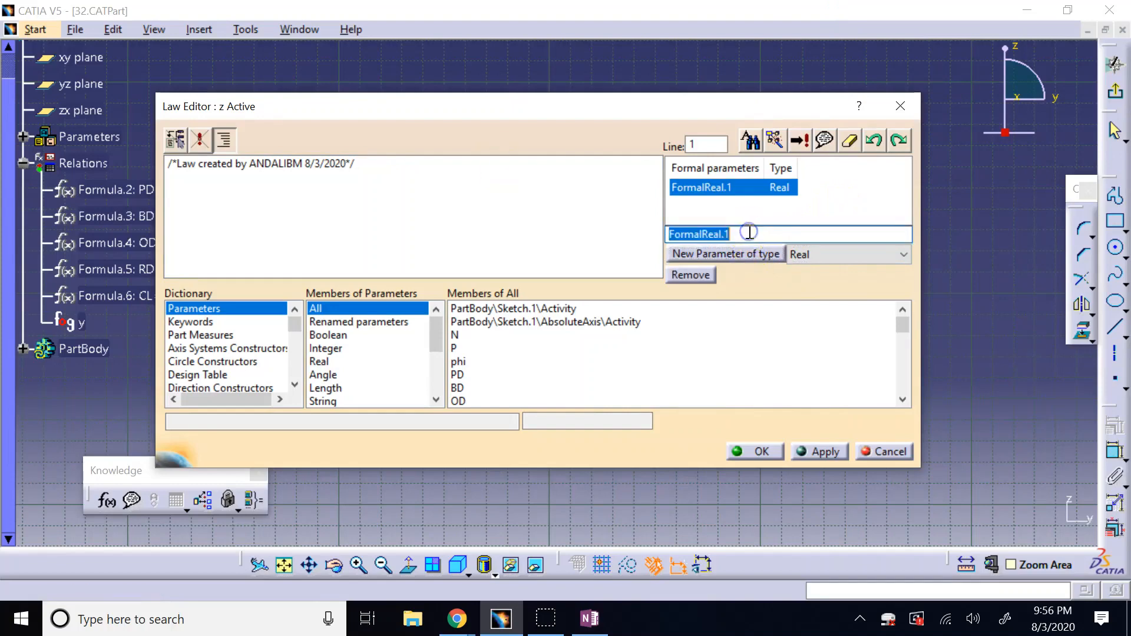
text(t)
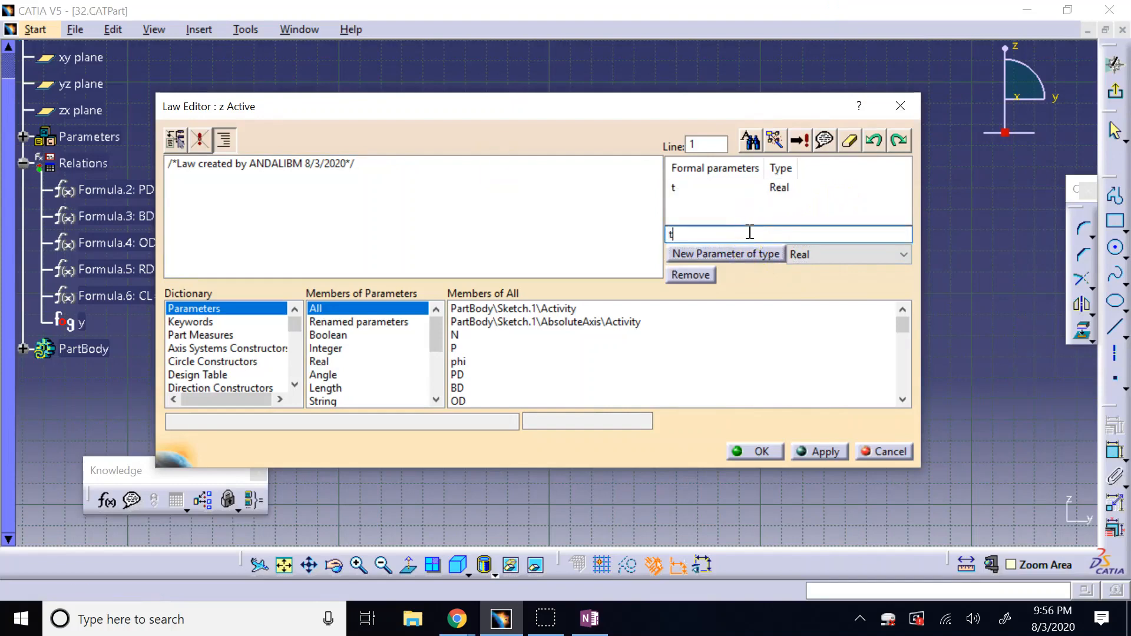
Add a Length formal parameter named z to law z
click(816, 259)
click(813, 61)
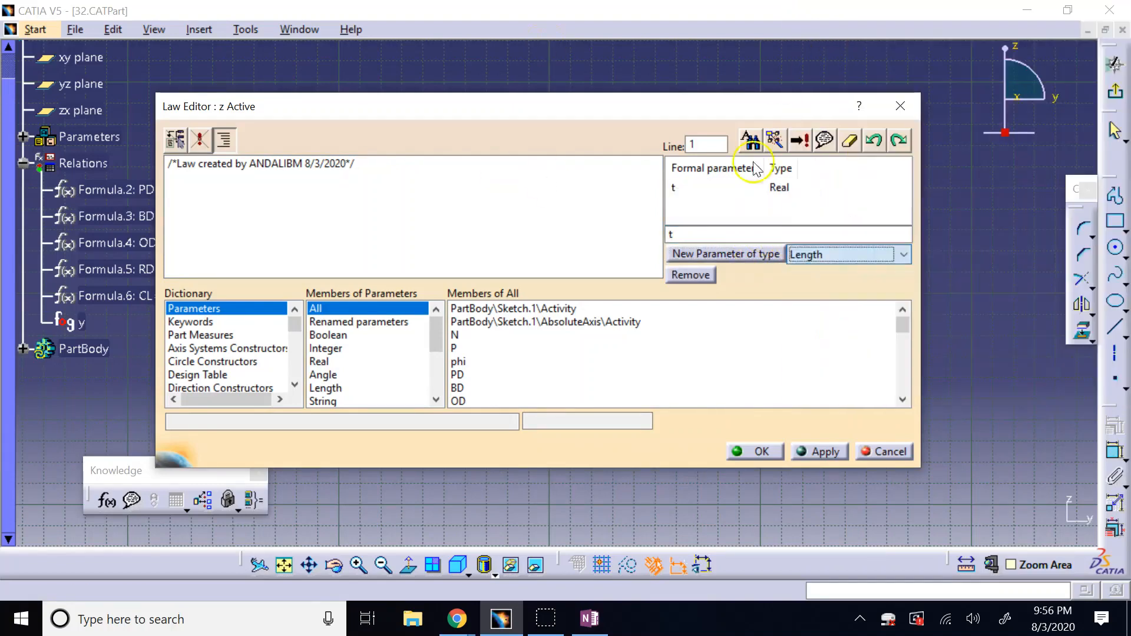
click(731, 254)
double_click(701, 235)
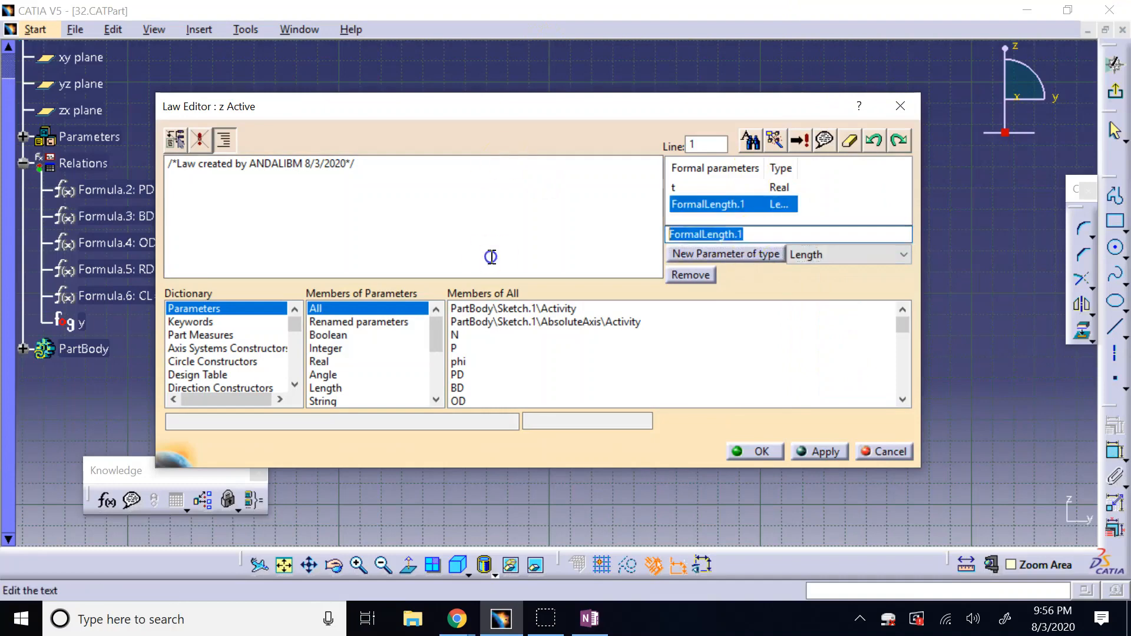
text(z)
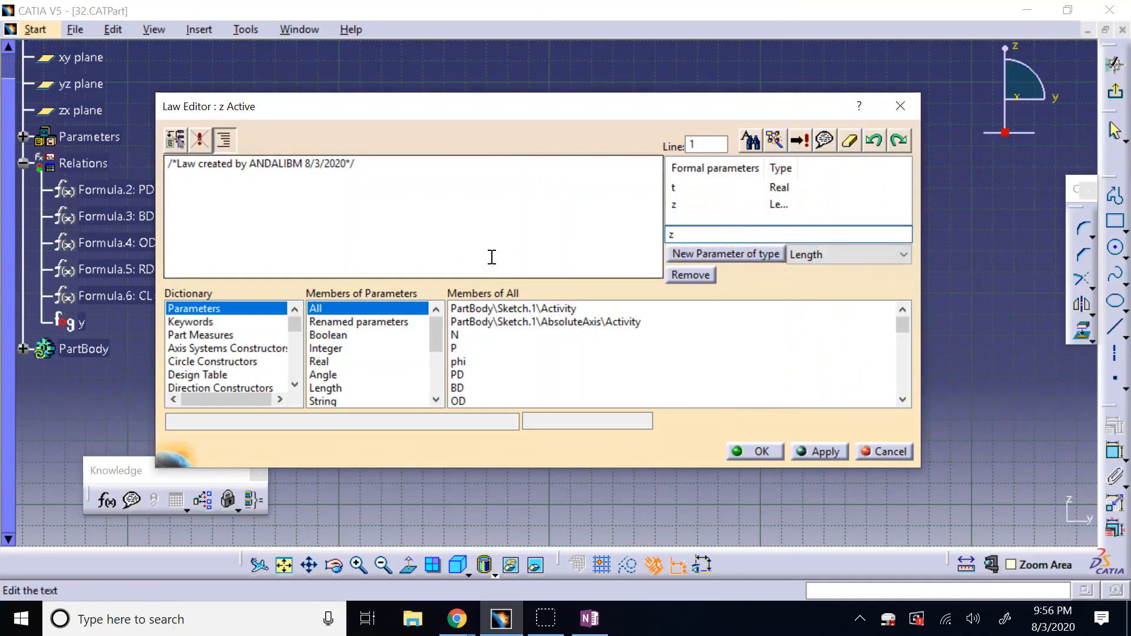
Replace the text of law z with z=BD/2*(cos(t*1rad)+t*sin(t*1rad)) and confirm the law
click(439, 161)
key(BackSpace)
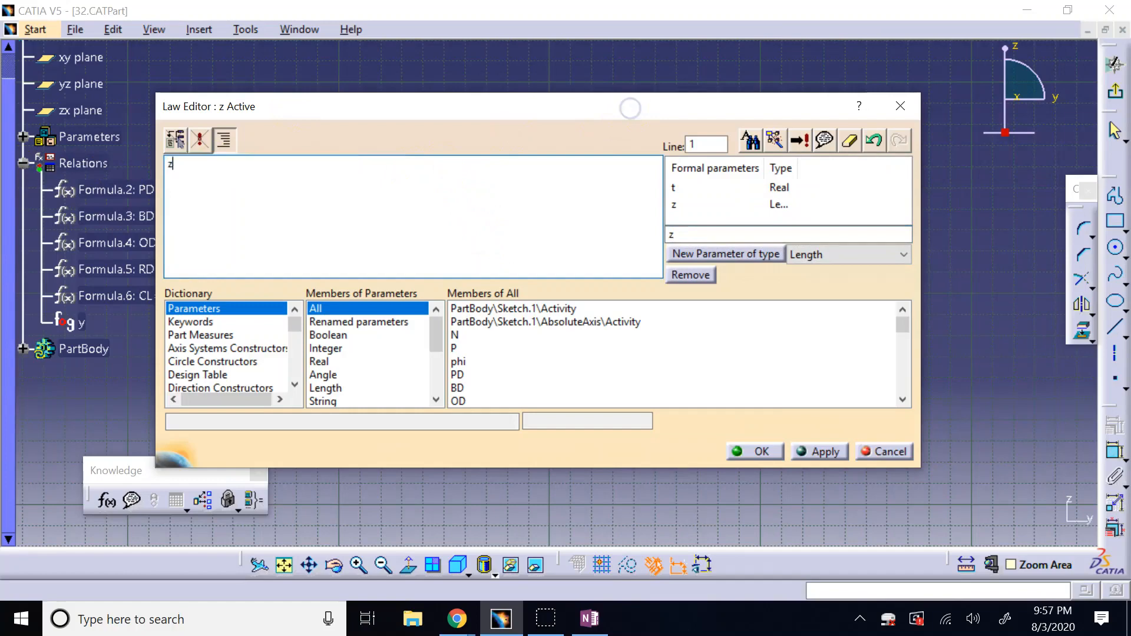
text(z=BD/2*()
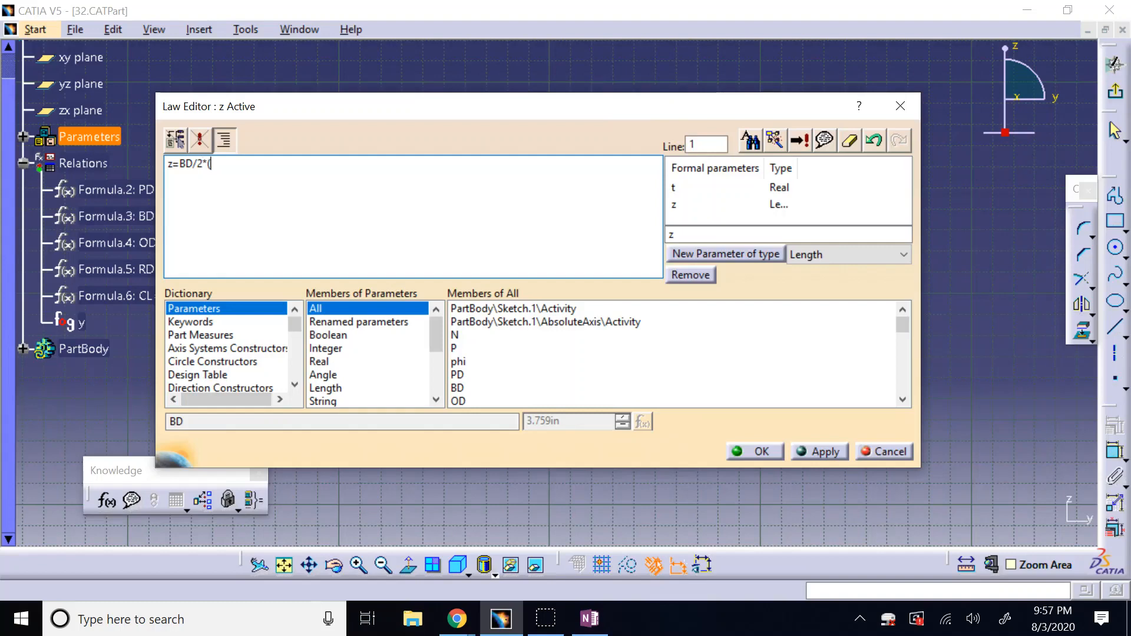
text(cos()+t*sin()
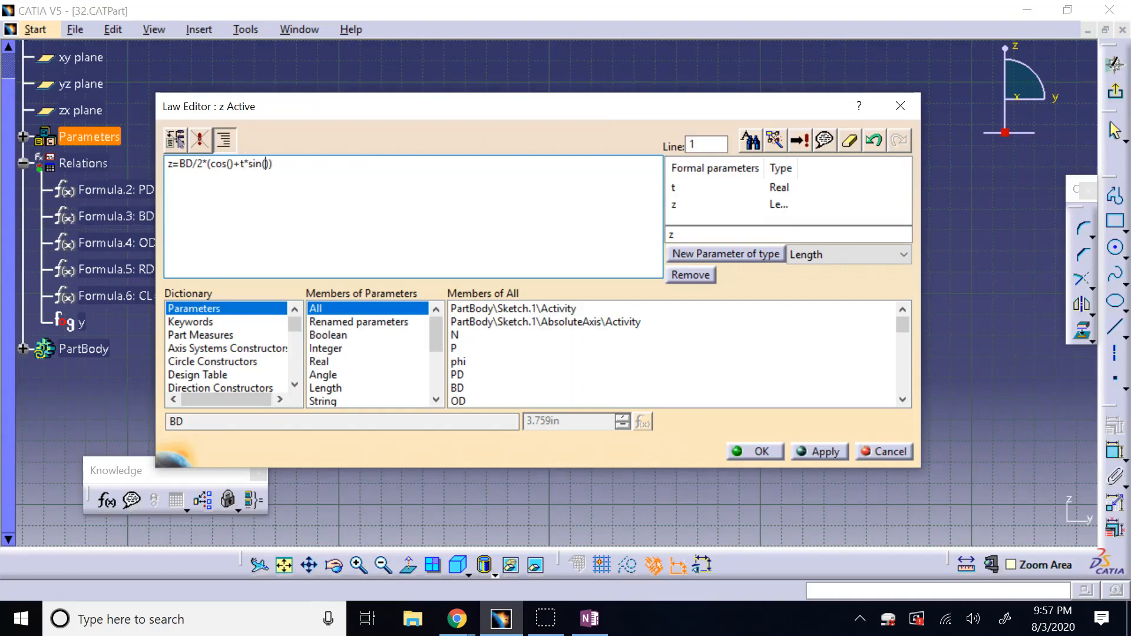
text(t*1rad)
text(*1rad)
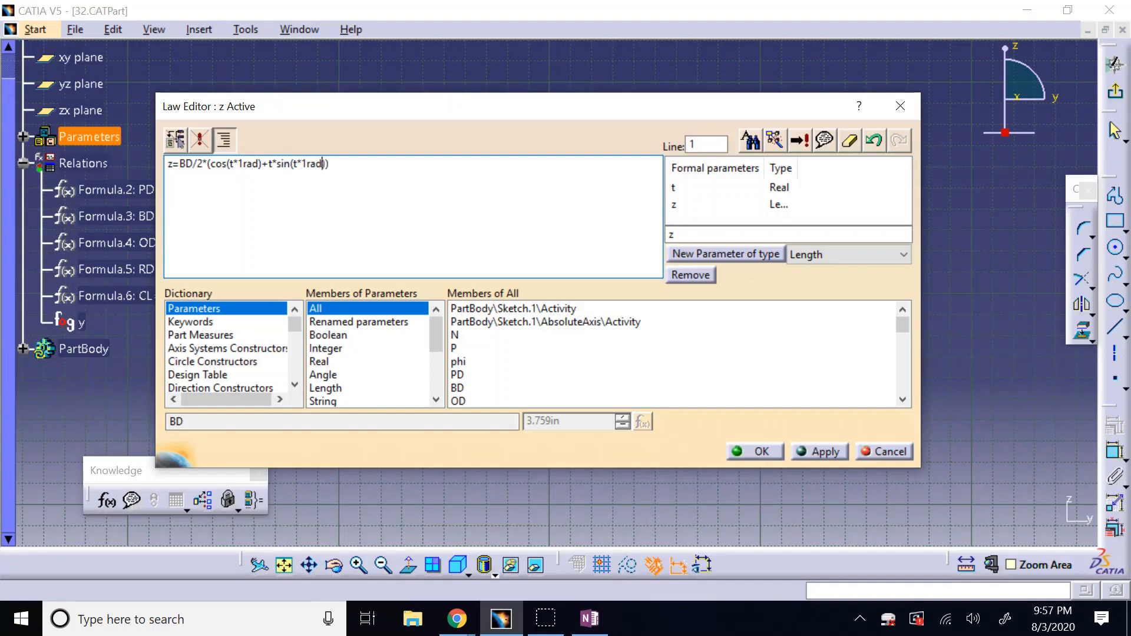
click(756, 452)
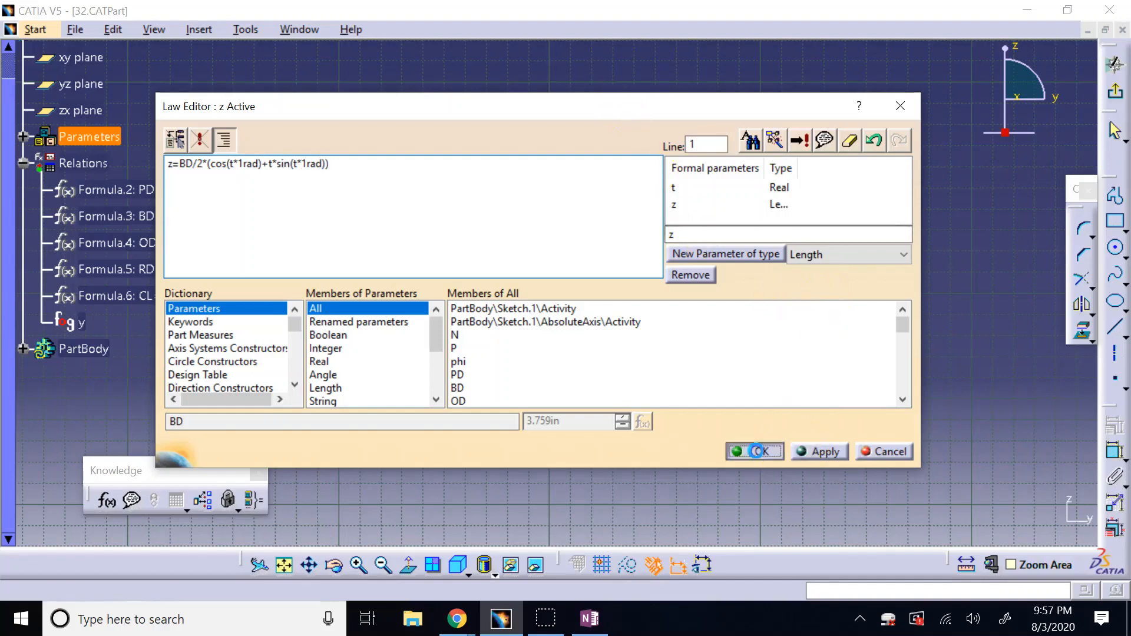
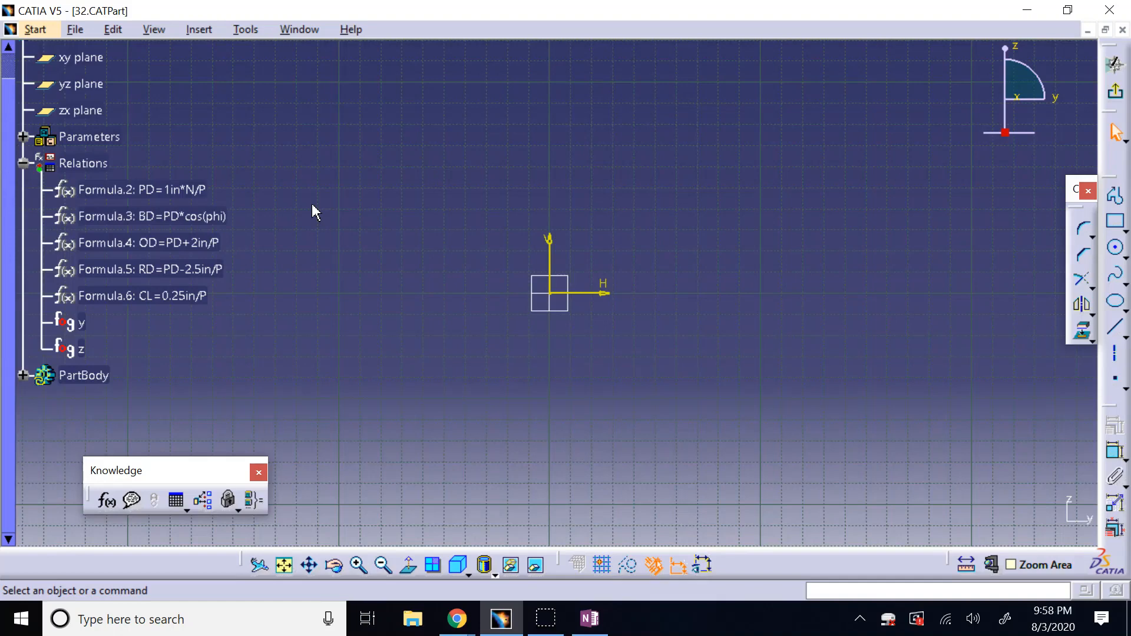
Switch to OneNote and mark a blue point on the orange-highlighted tooth of the lower gear in New Section 1
click(589, 619)
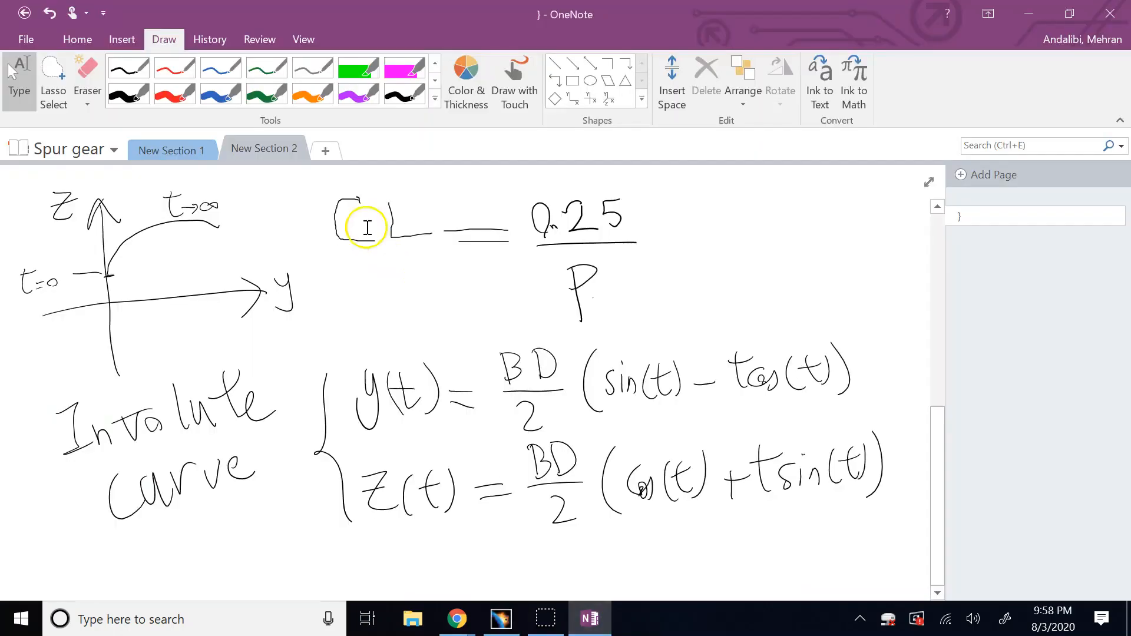
click(159, 149)
scroll(274, 200, up, 2)
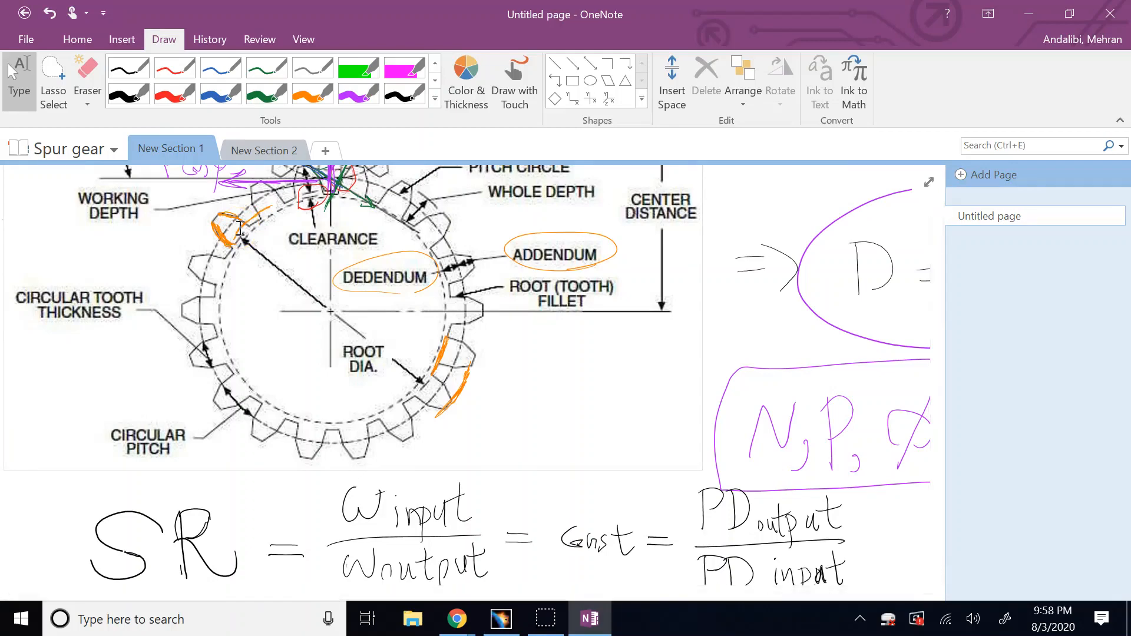
click(220, 93)
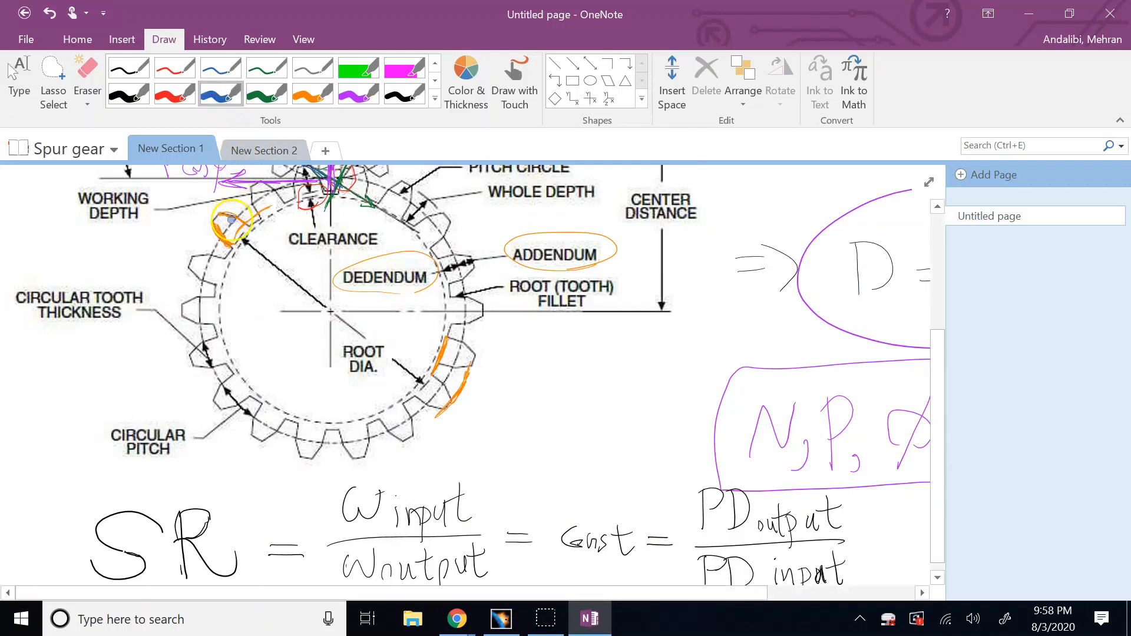
drag(237, 219, 247, 221)
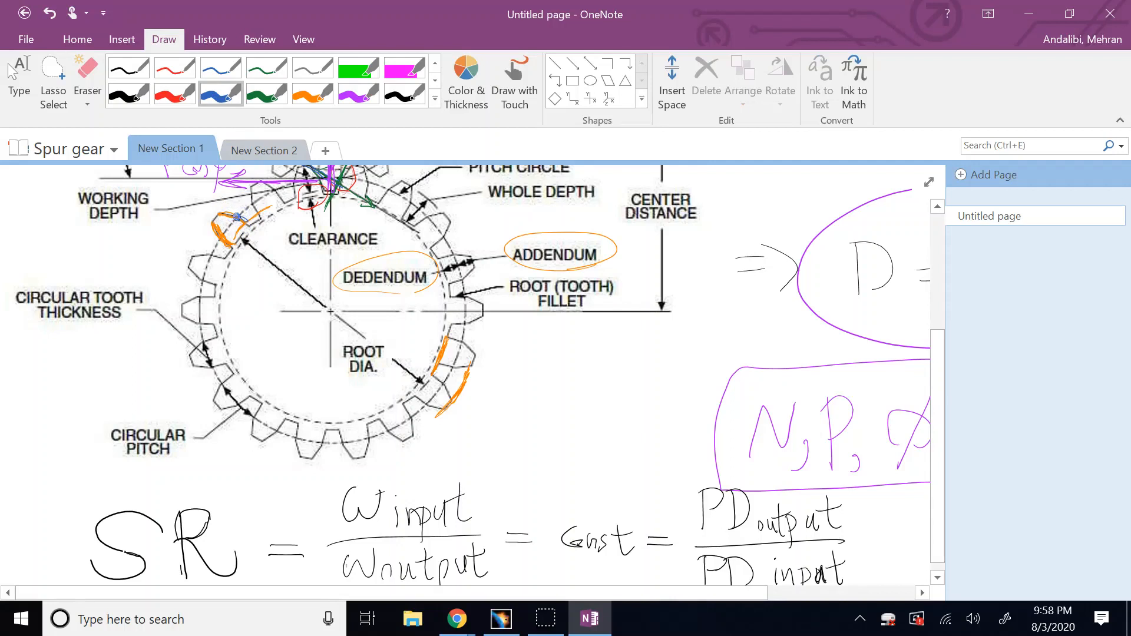
scroll(237, 217, down, 1)
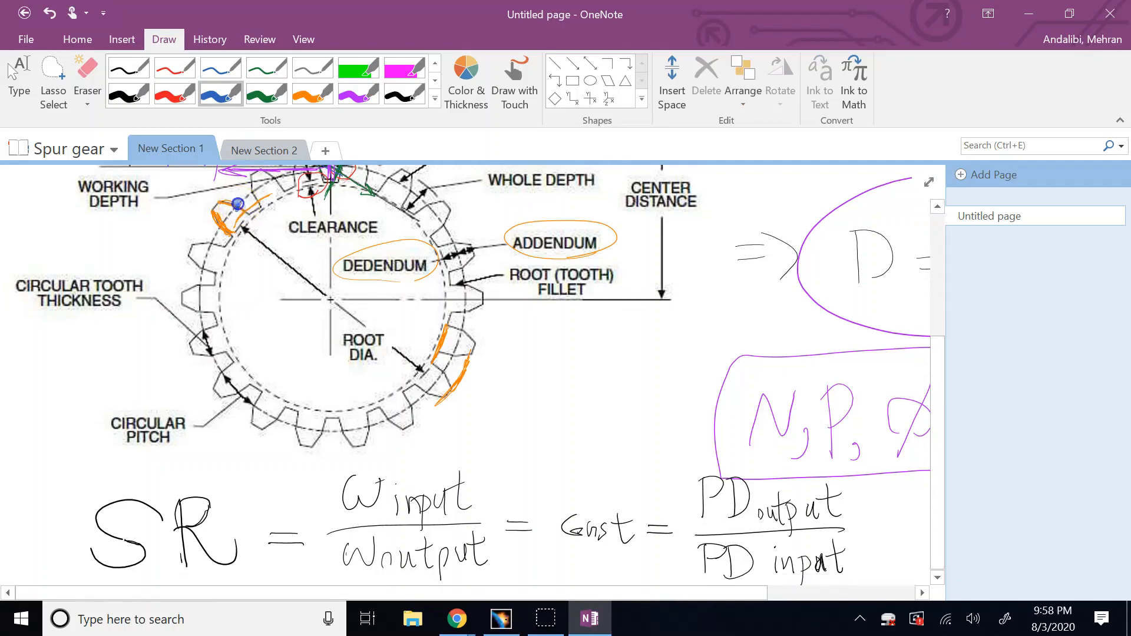
click(374, 266)
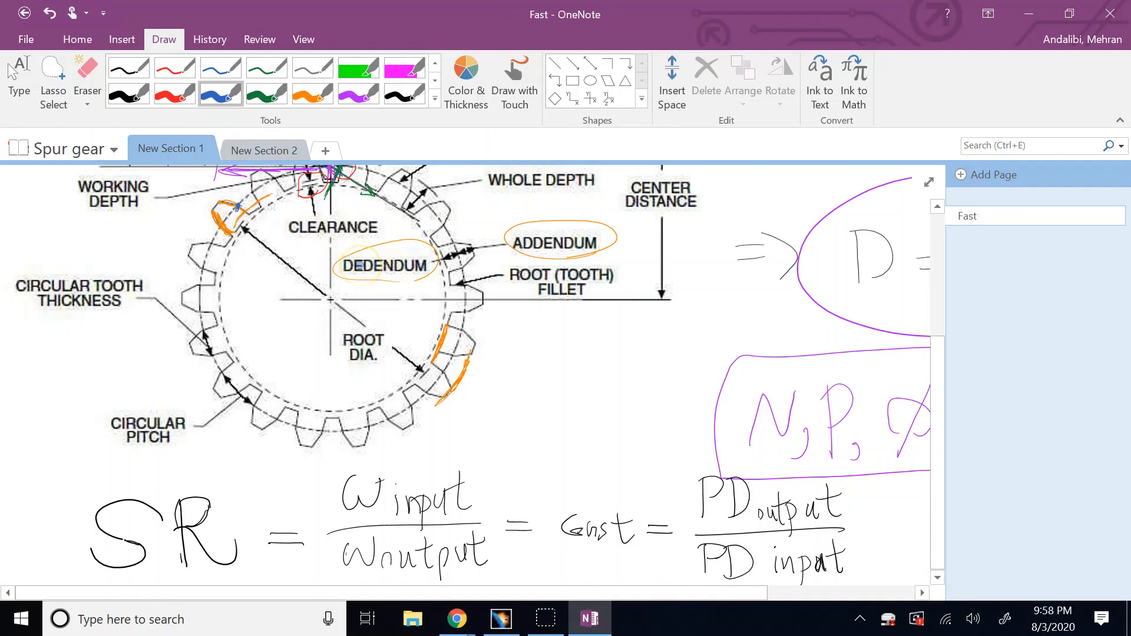
Label the marked tooth point t=tan(φ) and the start of the tooth curve t=0 in blue, each with a leader line
mouse_move(77, 258)
mouse_down()
mouse_move(207, 217)
mouse_move(220, 196)
mouse_up()
drag(28, 238, 48, 236)
drag(39, 228, 48, 250)
drag(51, 240, 96, 231)
mouse_move(86, 224)
mouse_down()
mouse_move(91, 247)
mouse_move(129, 246)
mouse_up()
drag(145, 227, 135, 243)
drag(157, 208, 160, 241)
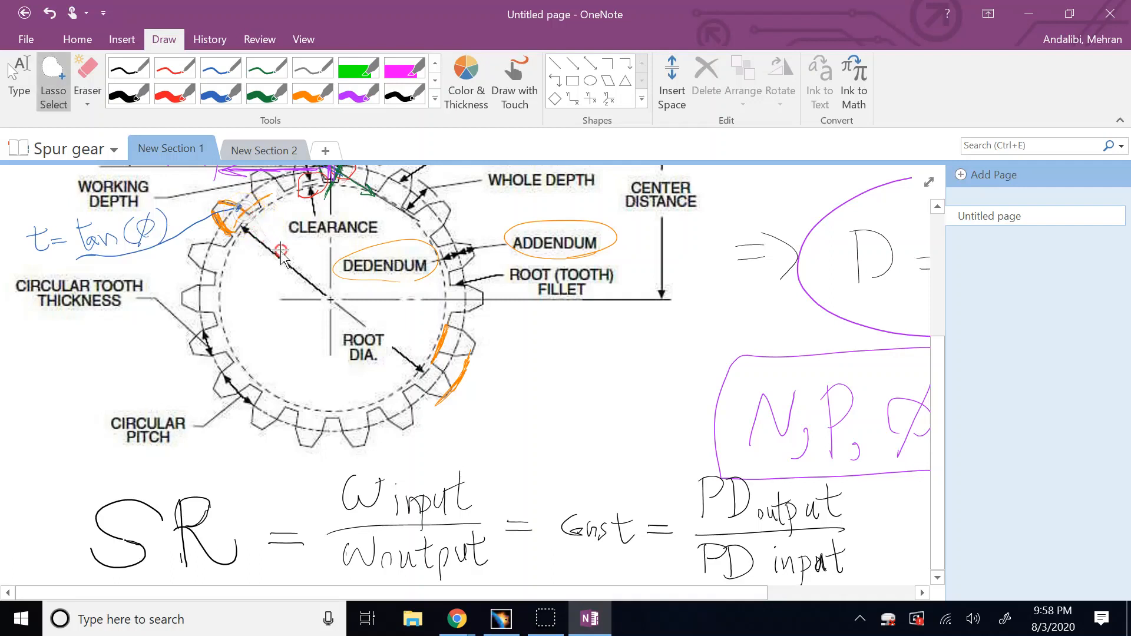
mouse_move(239, 206)
mouse_down()
mouse_move(253, 307)
mouse_move(273, 288)
mouse_up()
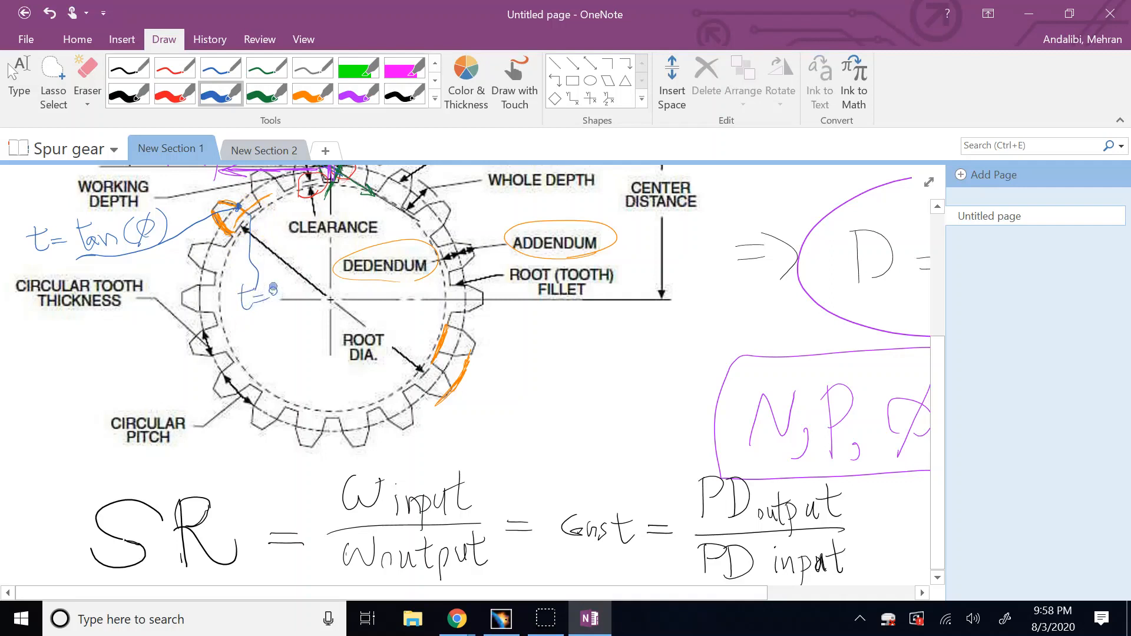
click(19, 80)
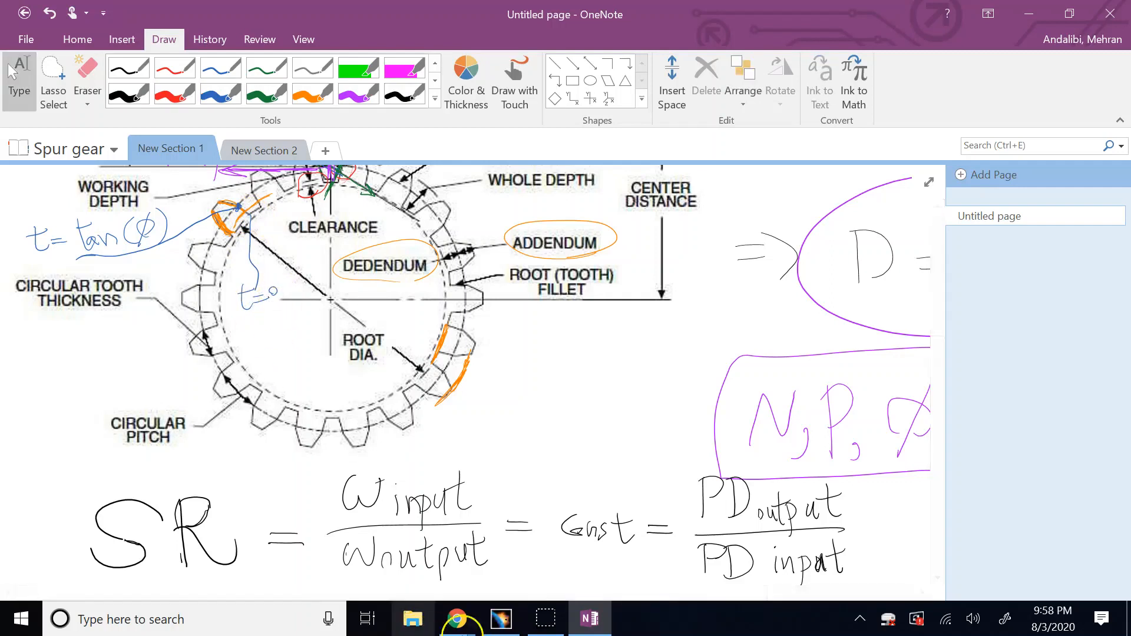
click(518, 624)
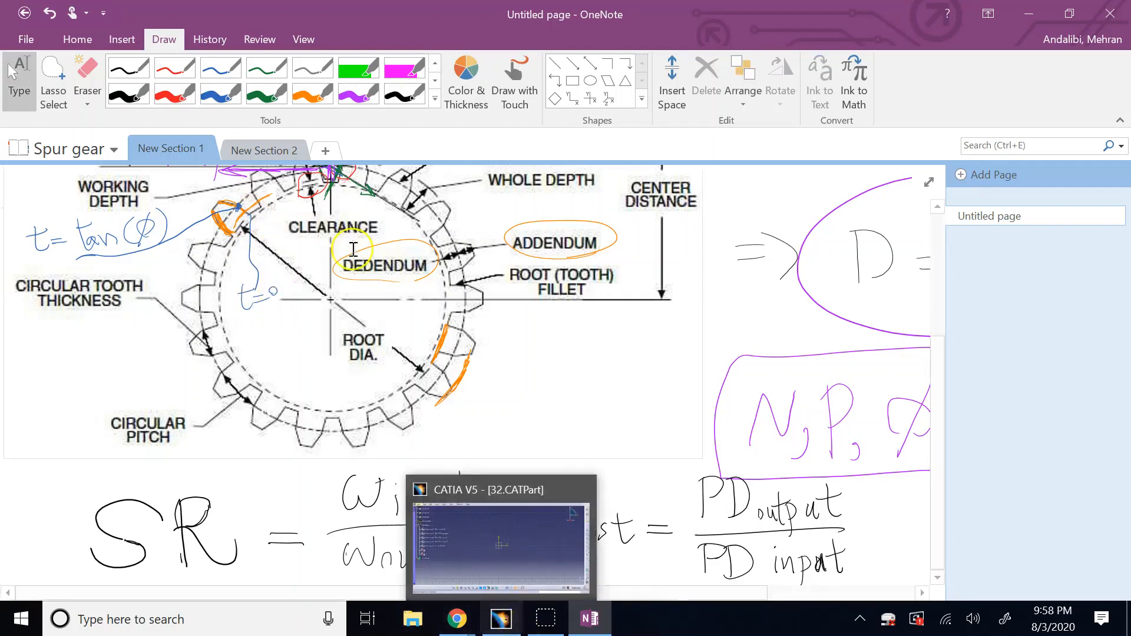
Write tp = tan(φ) in black below the involute curve equations in New Section 2
click(279, 149)
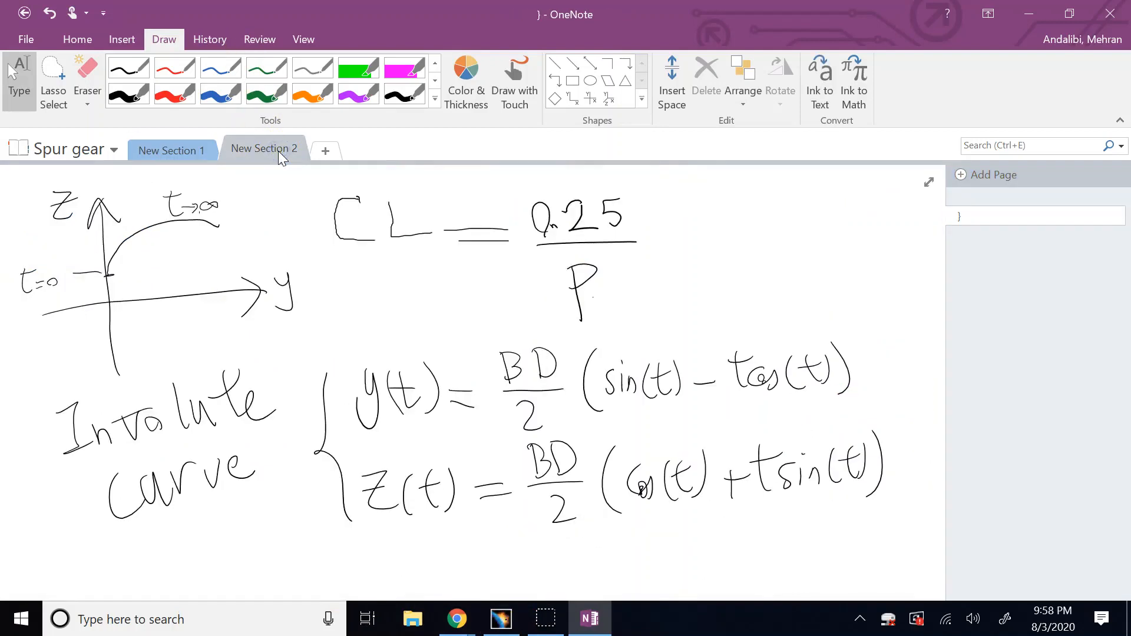
scroll(109, 292, down, 3)
click(129, 93)
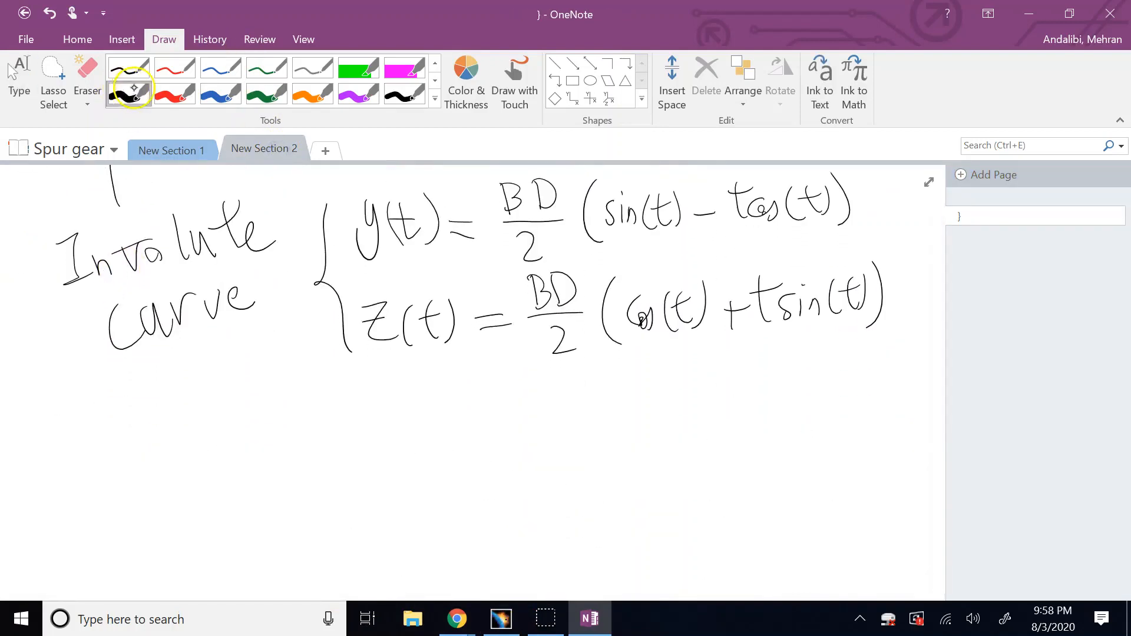
mouse_move(347, 442)
mouse_down()
mouse_move(400, 440)
mouse_move(390, 480)
mouse_move(519, 459)
mouse_move(521, 468)
mouse_up()
mouse_move(540, 441)
mouse_down()
mouse_move(584, 435)
mouse_move(586, 471)
mouse_move(626, 474)
mouse_up()
mouse_move(666, 422)
mouse_down()
mouse_move(663, 478)
mouse_move(678, 469)
mouse_up()
mouse_move(714, 420)
mouse_down()
mouse_move(681, 482)
mouse_move(729, 484)
mouse_up()
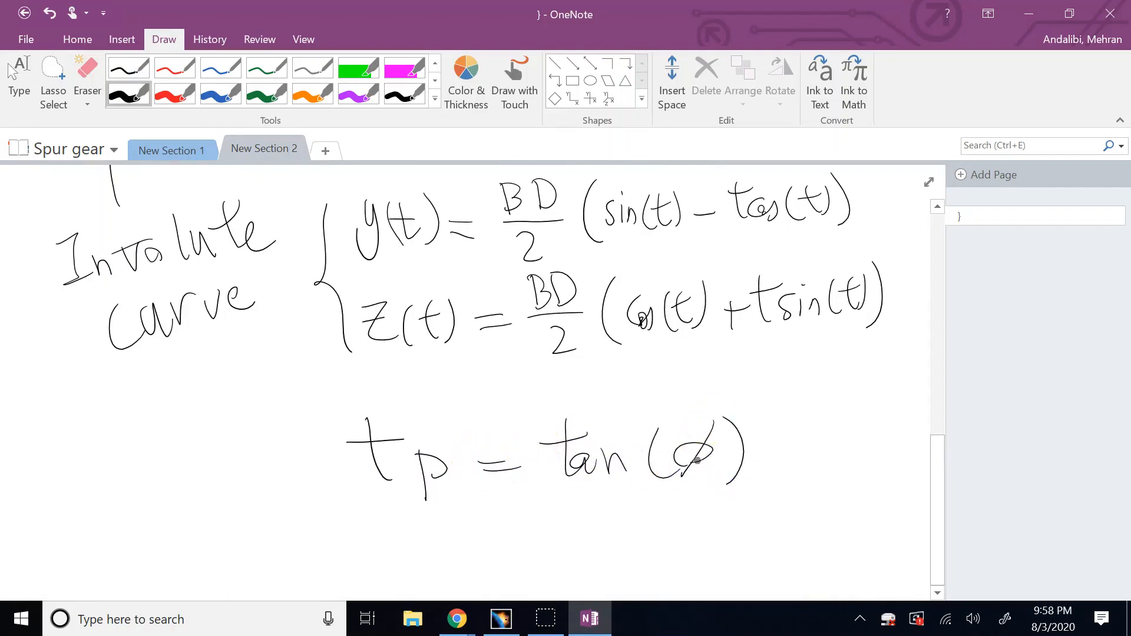
click(722, 487)
key(Escape)
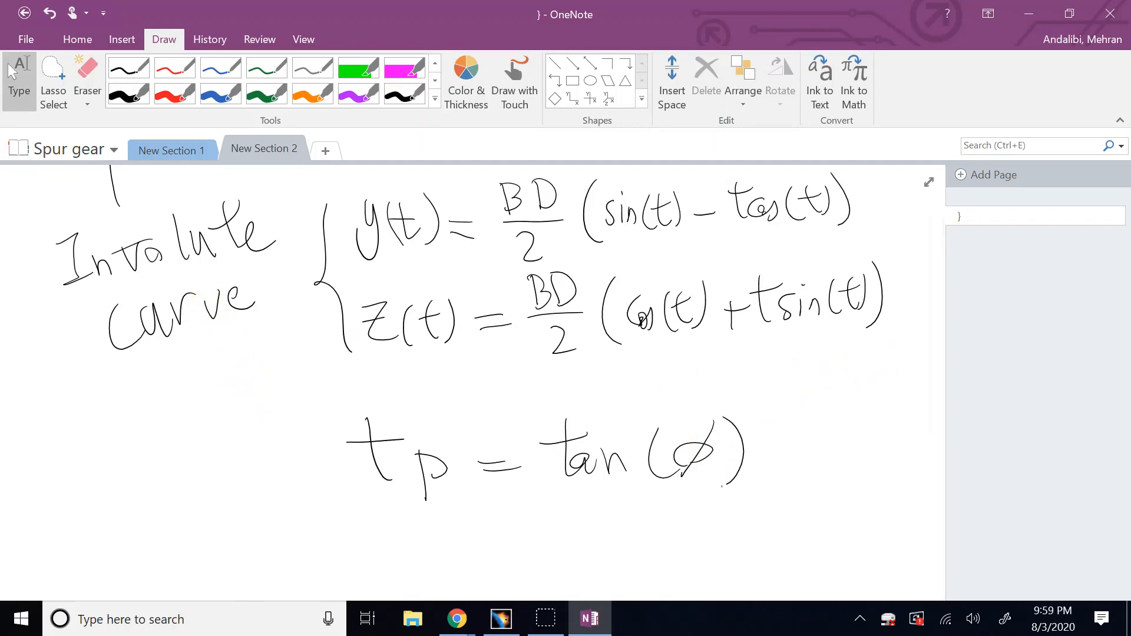
Switch to CATIA and create a single-value parameter of type Real named tp
click(501, 619)
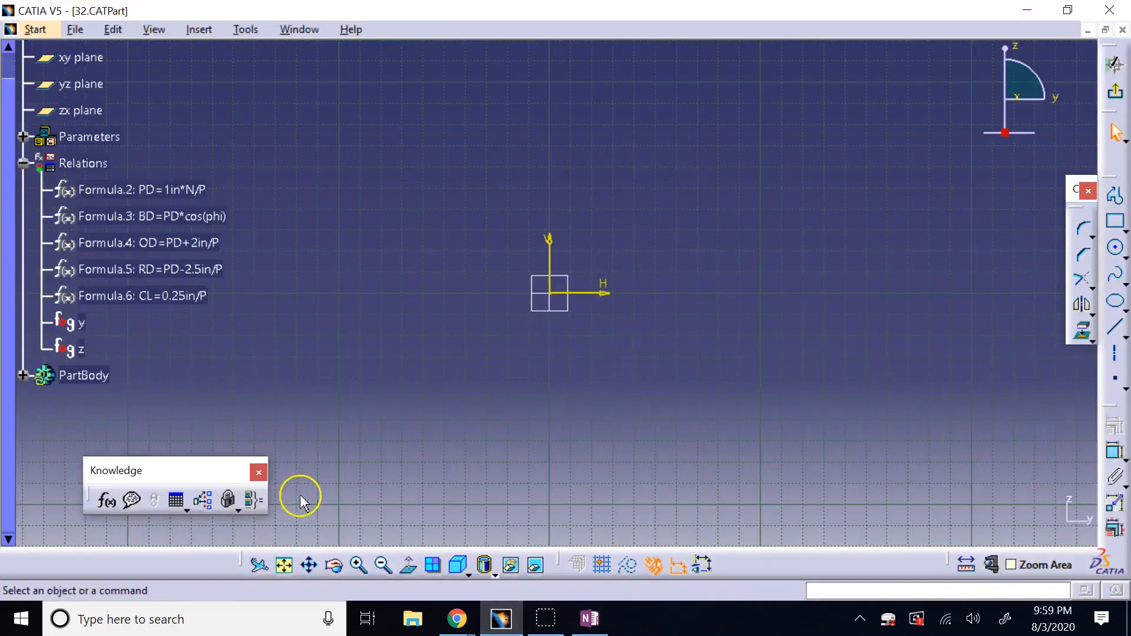
click(117, 502)
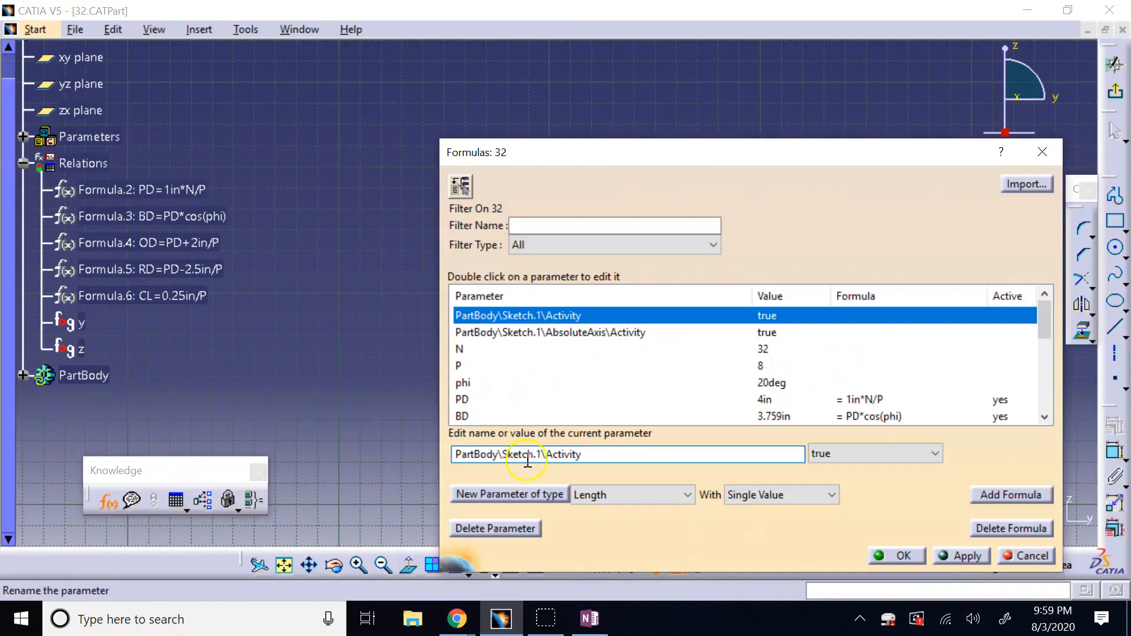
click(590, 495)
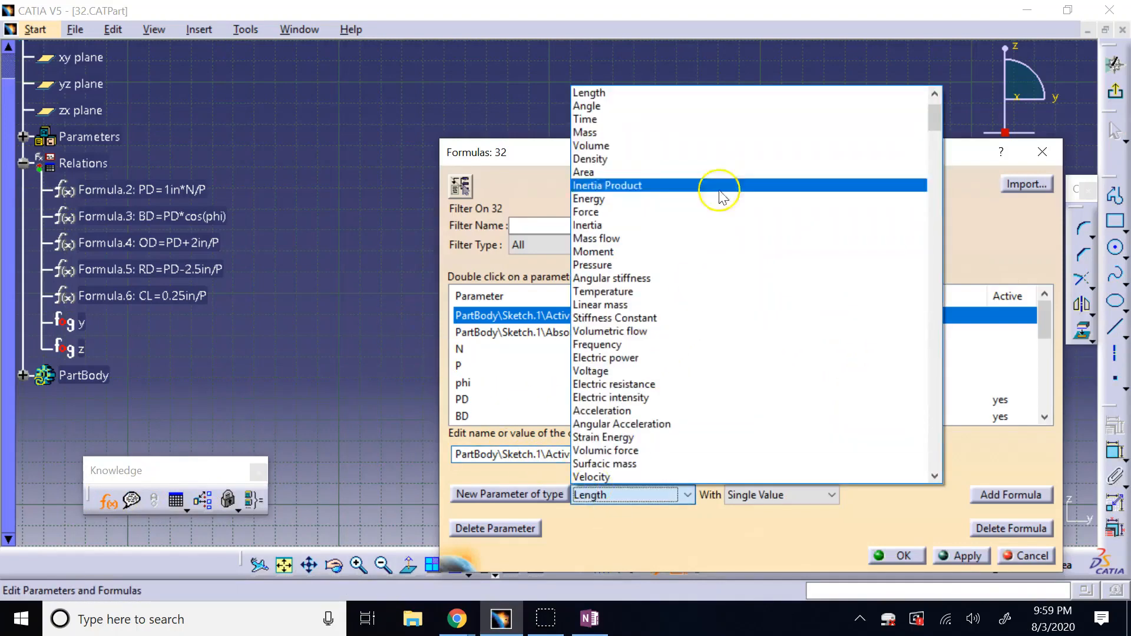
scroll(707, 141, up, 1)
click(620, 93)
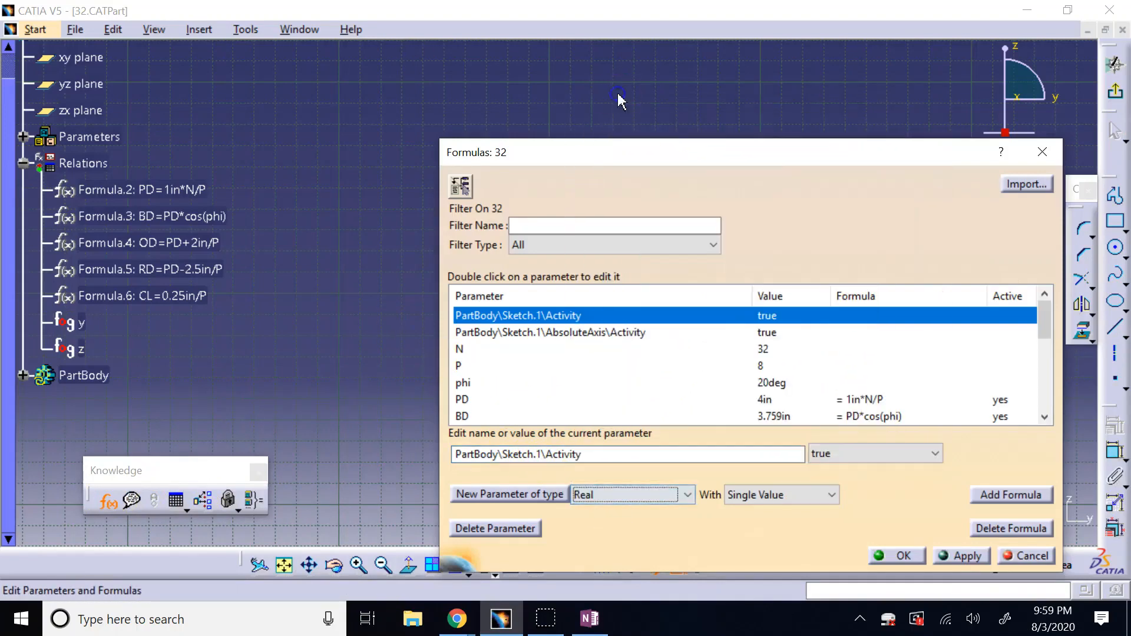
click(506, 495)
double_click(554, 454)
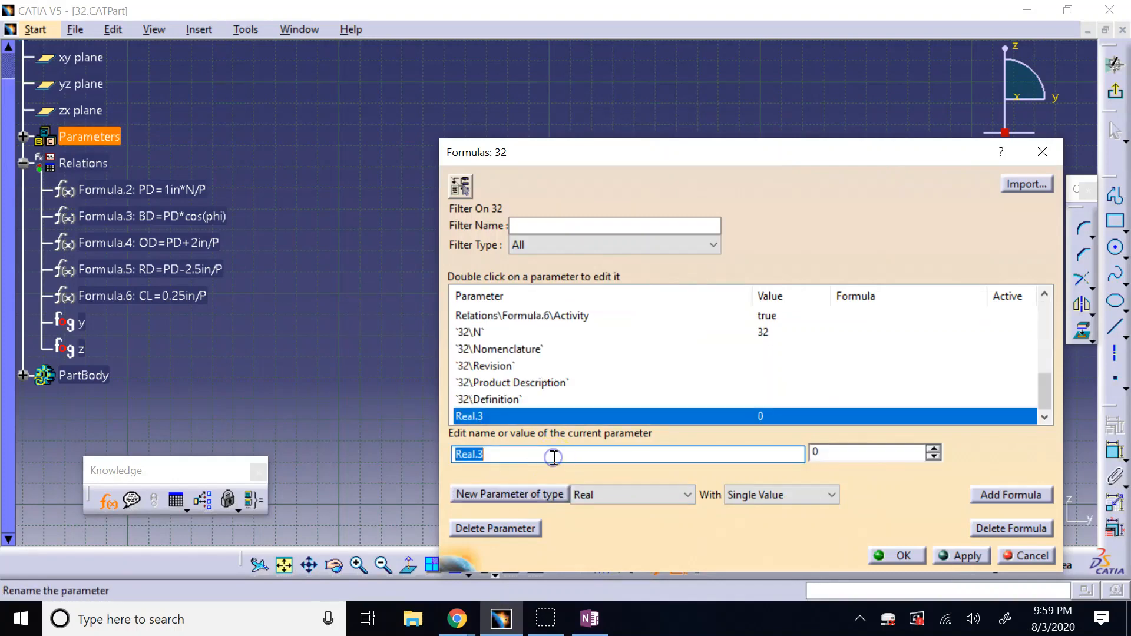
text(tp)
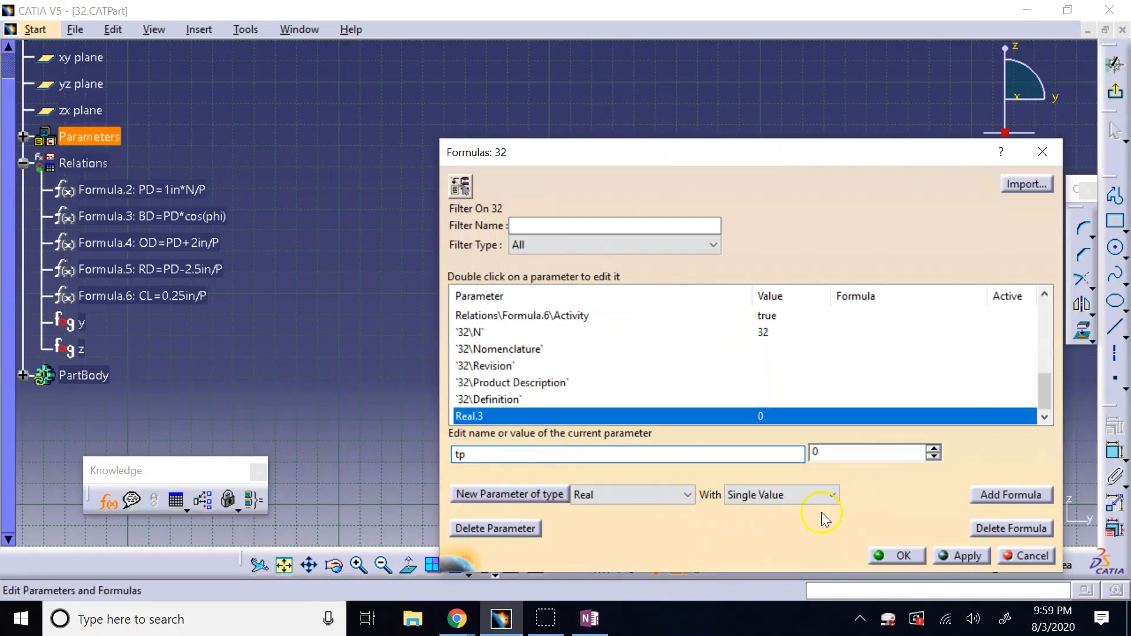
key(Return)
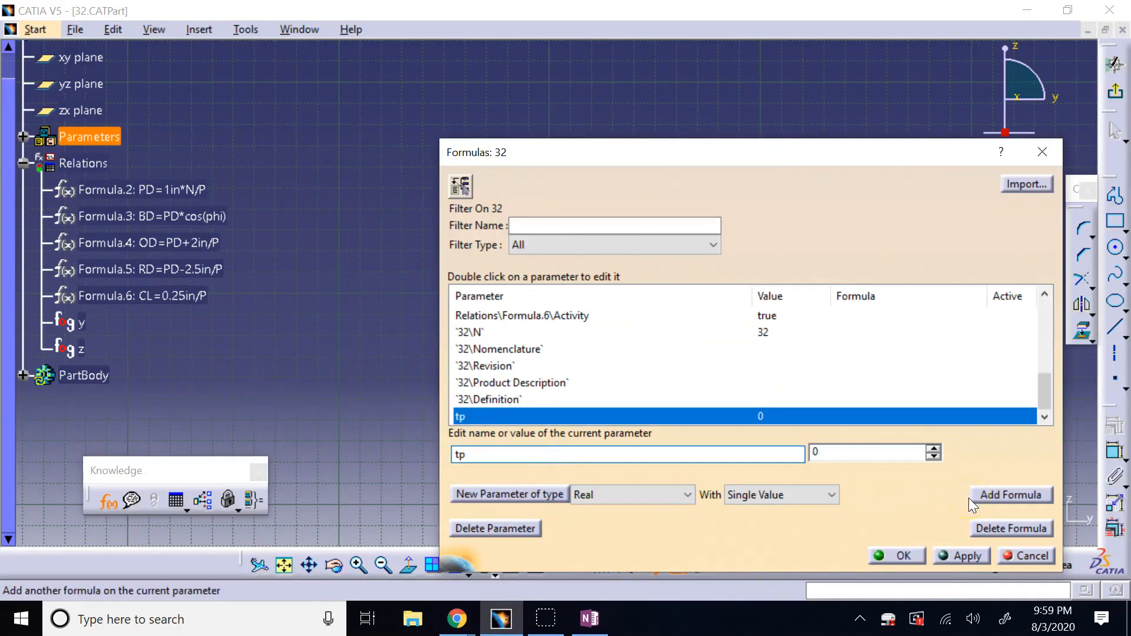
Add the formula tan(phi) to the tp parameter
click(981, 499)
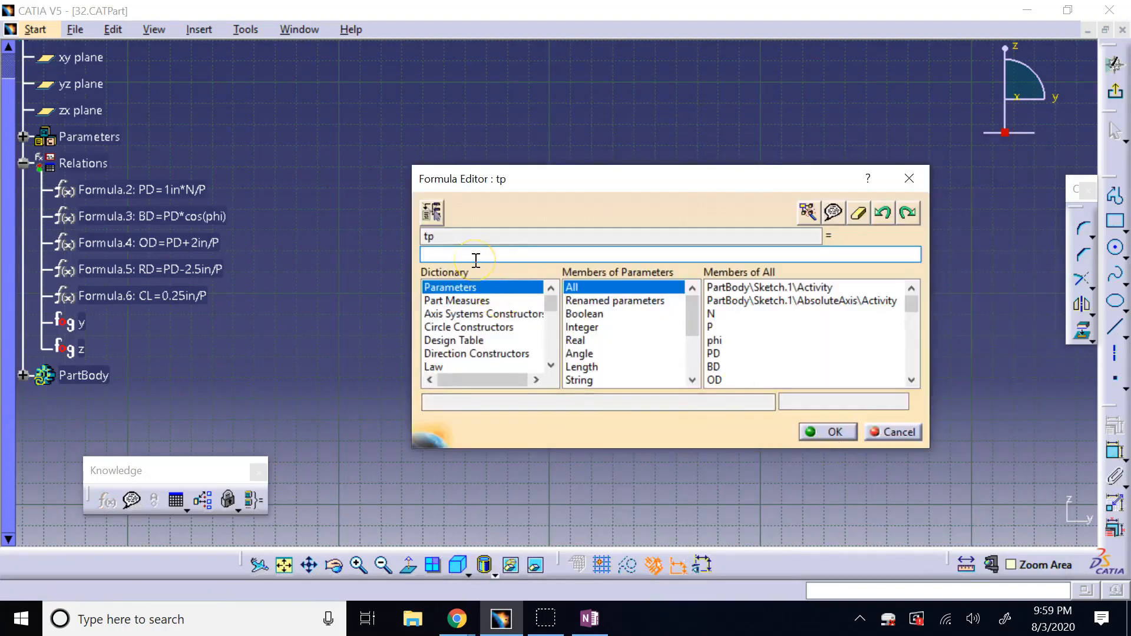
text(tan(phi))
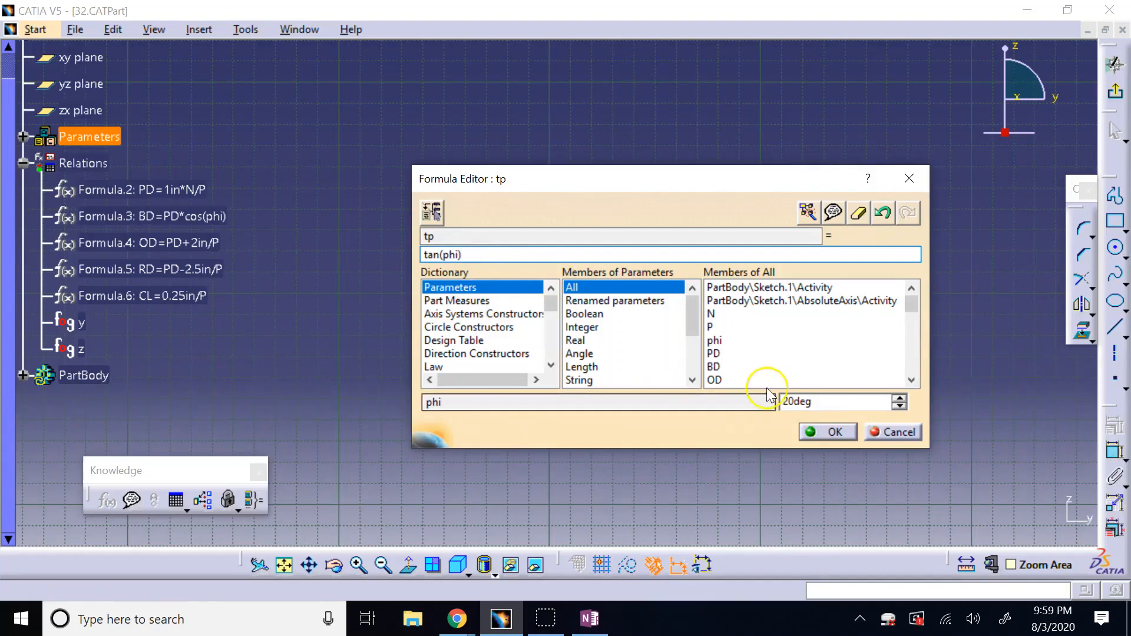
click(827, 431)
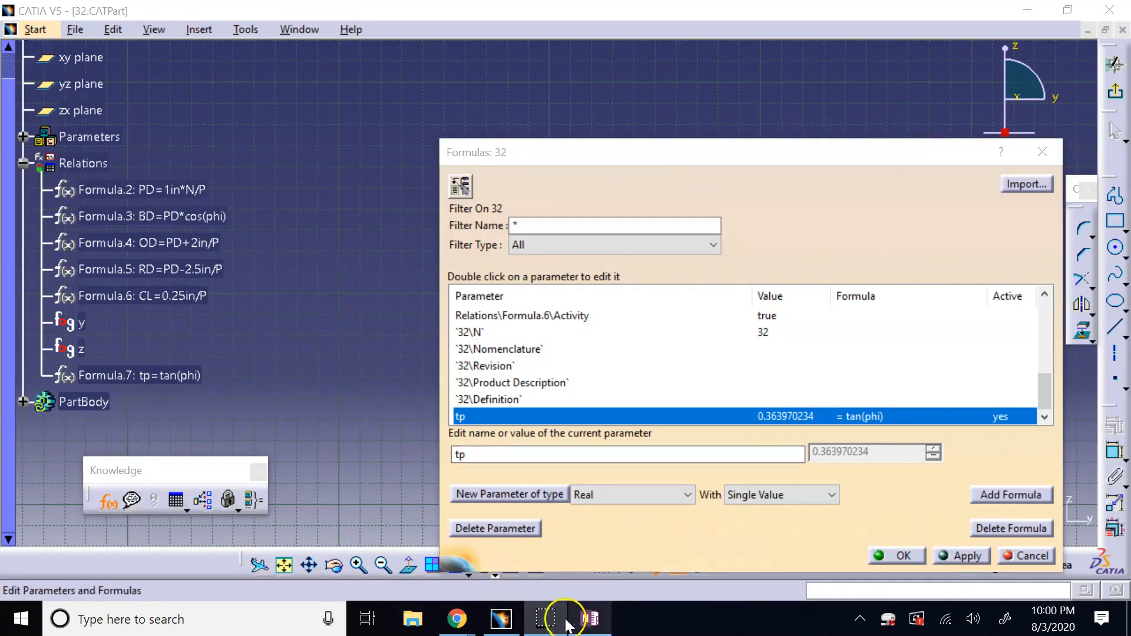
Switch to OneNote and, in New Section 1, draw a red horizontal axis arrow labelled y from the lower gear's centre
mouse_move(518, 623)
click(589, 619)
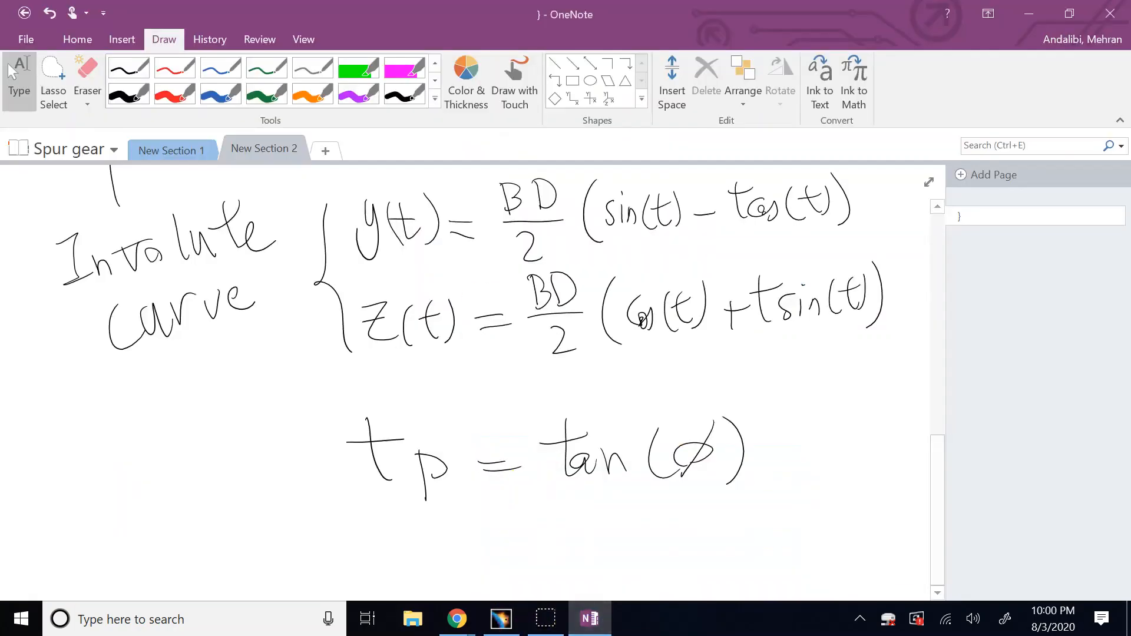
click(197, 150)
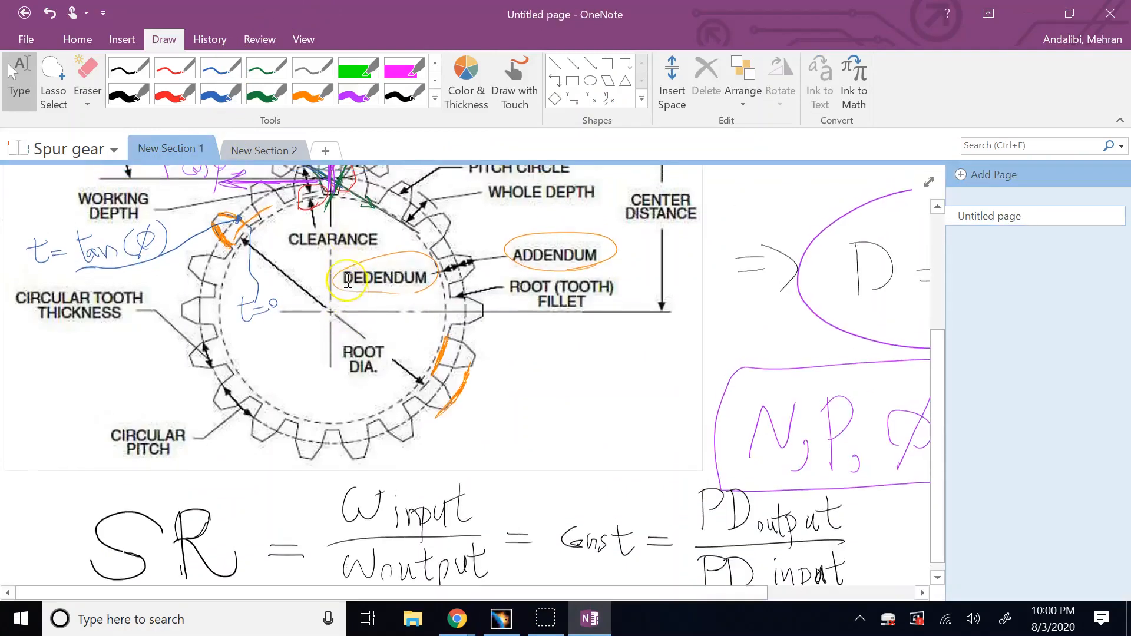
scroll(348, 281, up, 3)
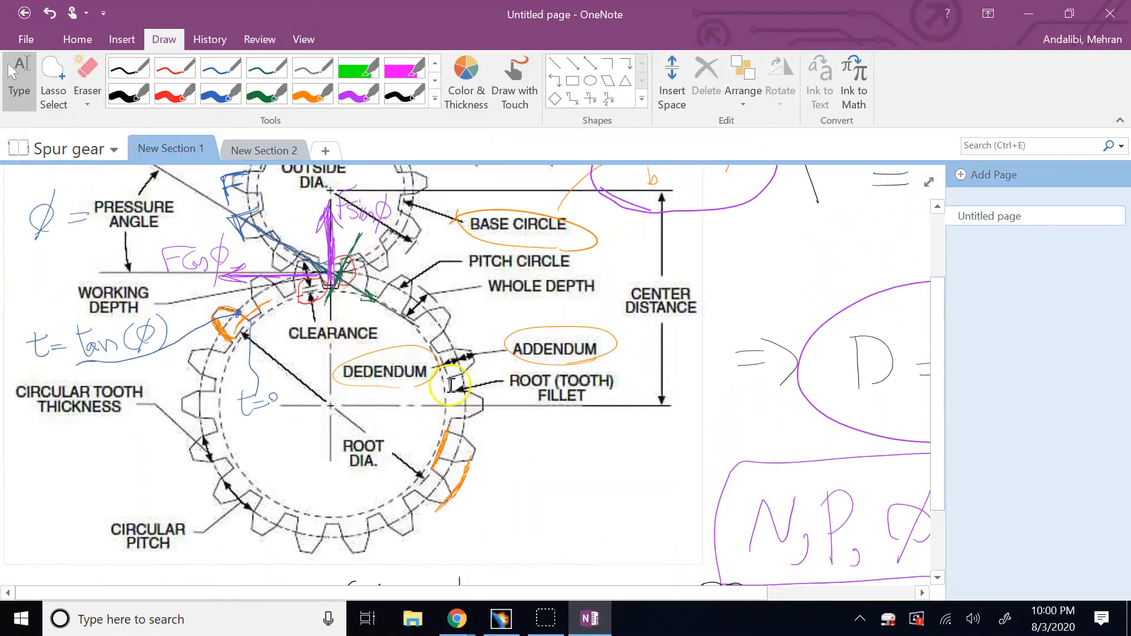
scroll(330, 302, up, 2)
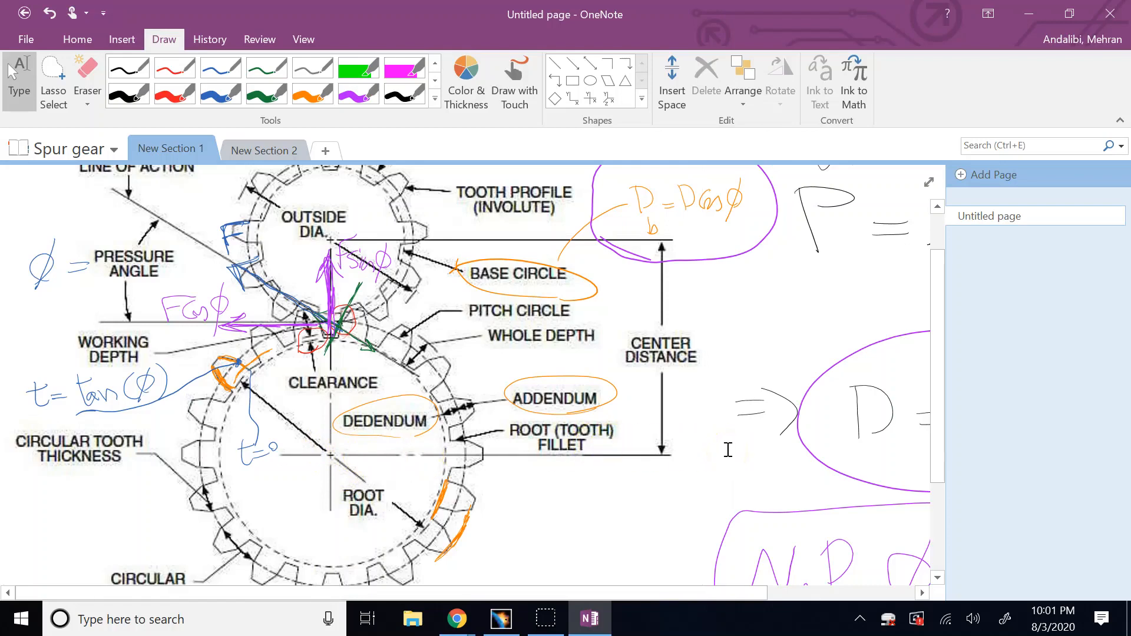
click(147, 96)
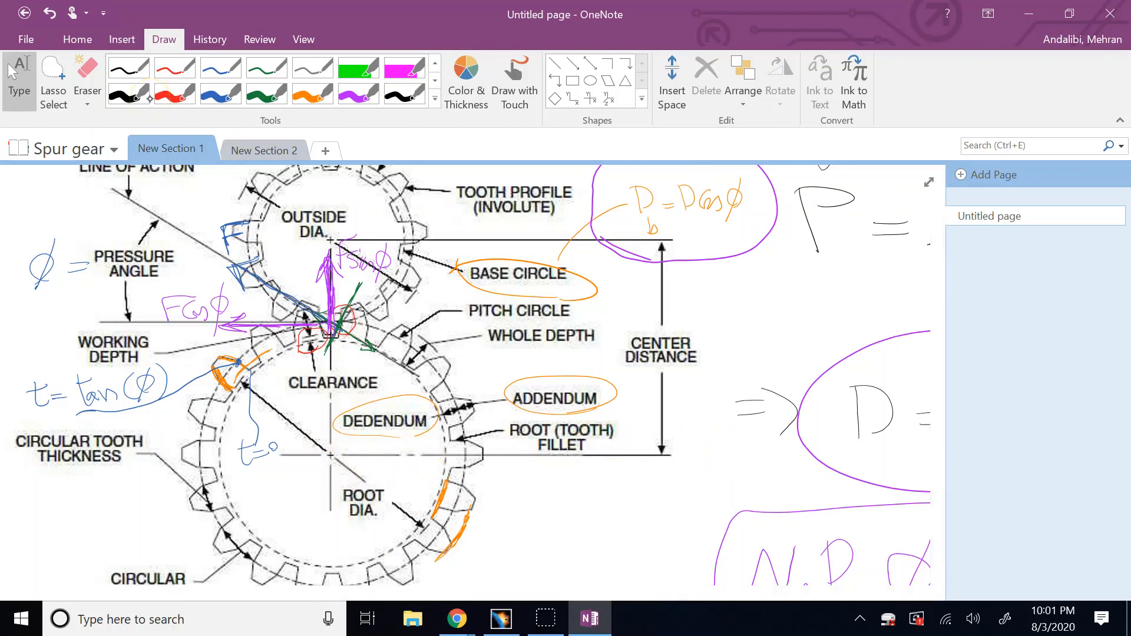
click(174, 95)
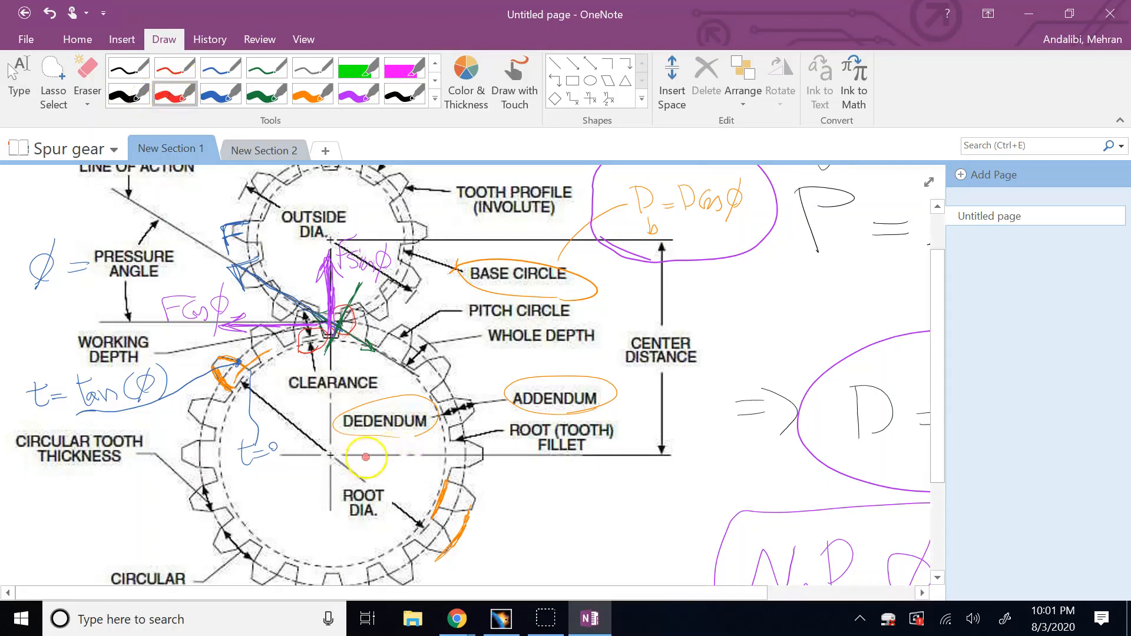
click(335, 454)
mouse_move(335, 454)
mouse_down()
mouse_move(727, 447)
mouse_move(704, 466)
mouse_move(708, 494)
mouse_move(688, 506)
mouse_up()
Draw a red vertical axis up from the lower gear's centre through the upper gear and circle the meshing tooth on it
drag(327, 243, 333, 245)
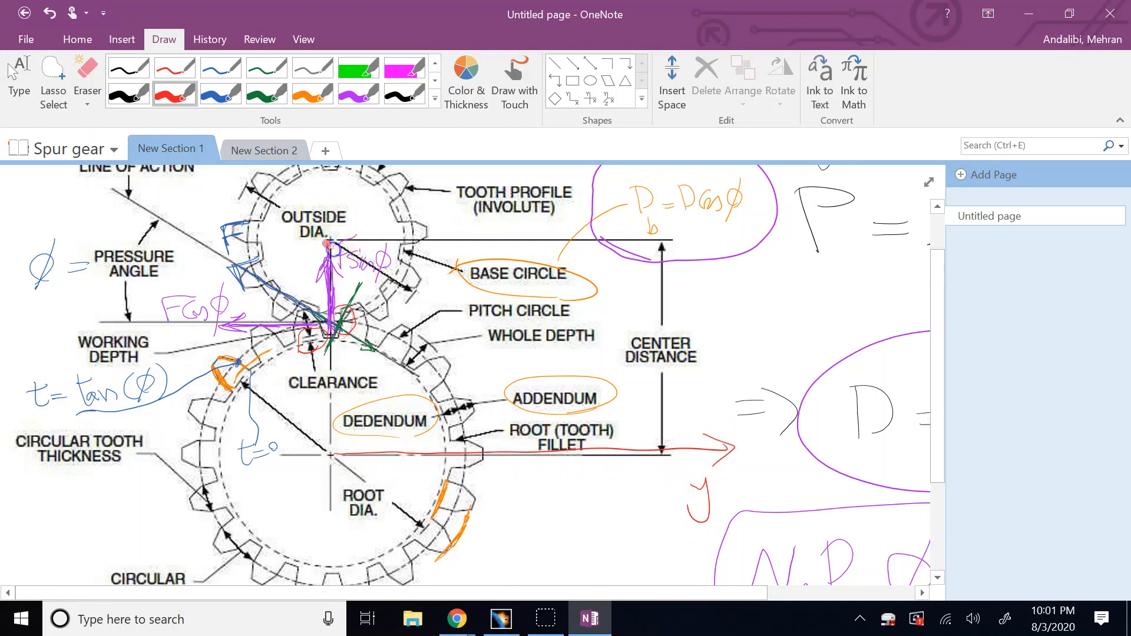
scroll(330, 353, up, 1)
click(174, 95)
drag(330, 310, 329, 177)
scroll(265, 188, down, 2)
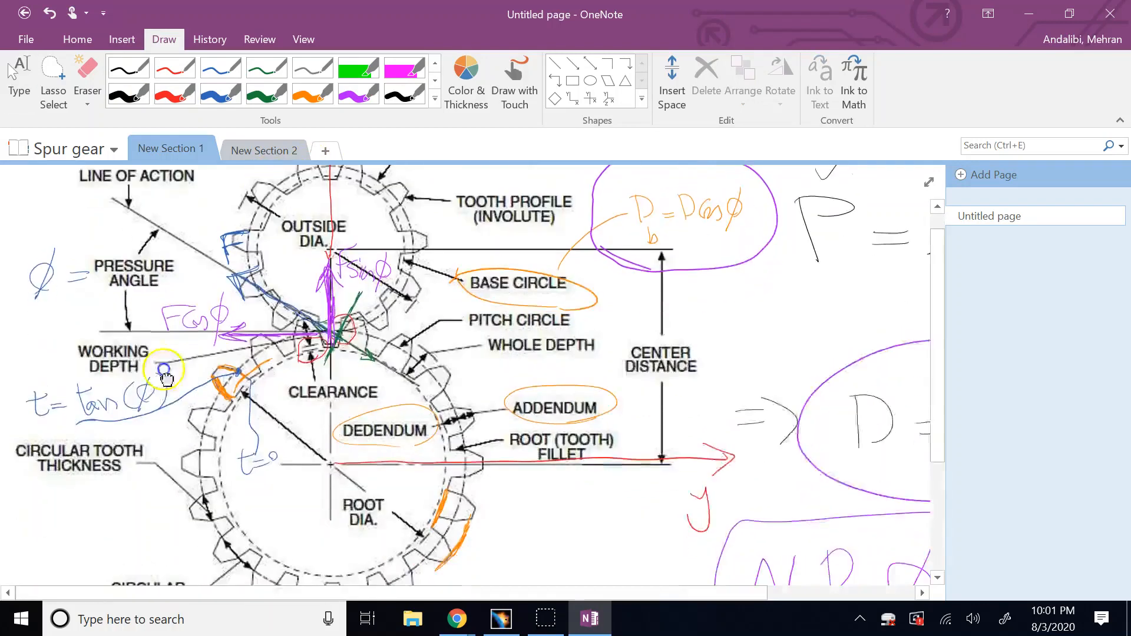
scroll(171, 339, up, 1)
click(175, 94)
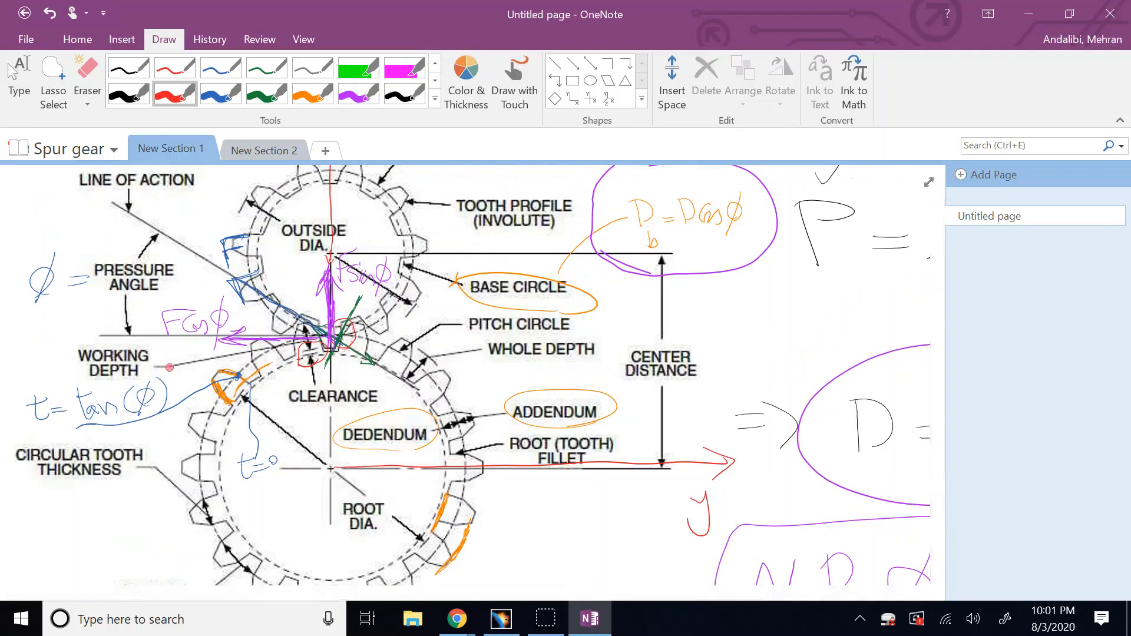
drag(333, 326, 333, 442)
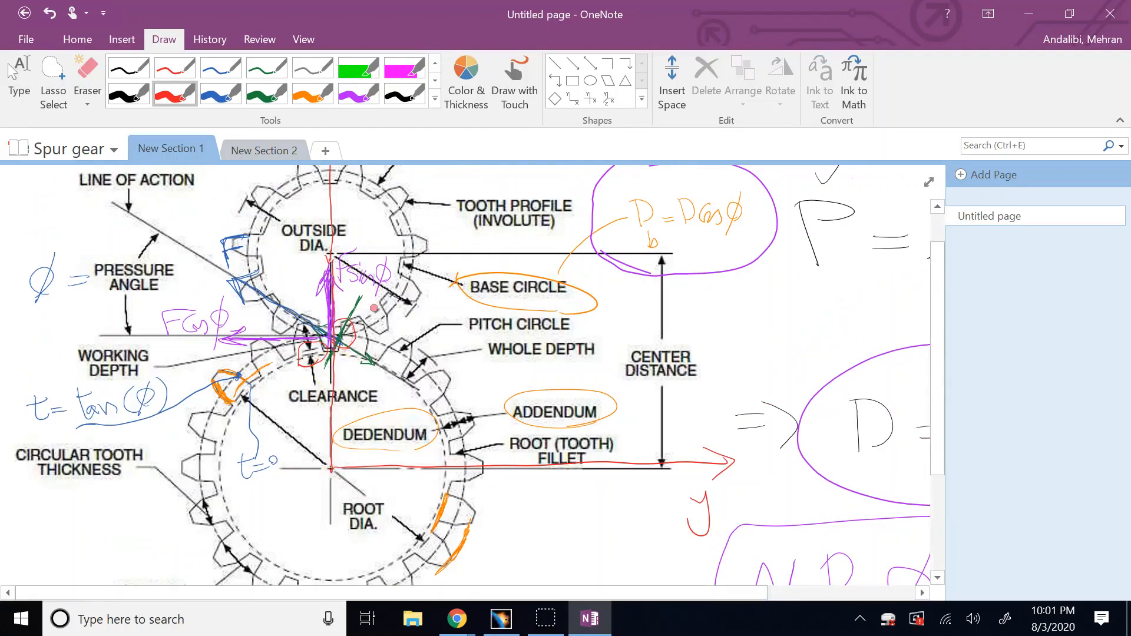
drag(340, 342, 340, 346)
ctrl+scroll(315, 342, up, 10)
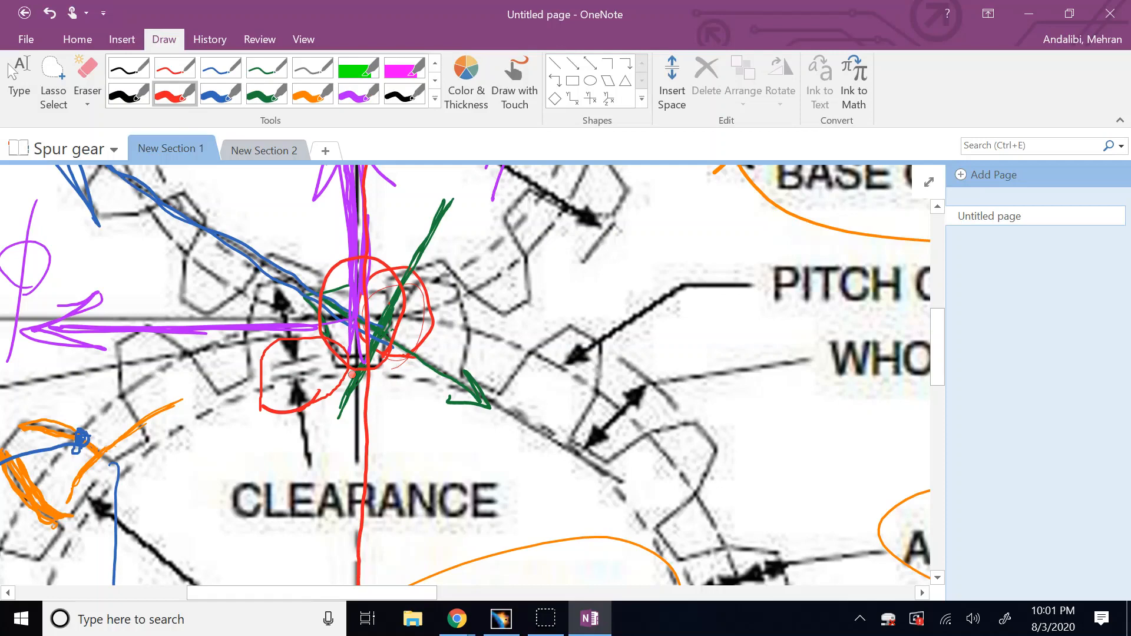
In New Section 2, sketch red crossed axes beside the RD and CL equations with a tooth outline centred on the vertical axis
click(263, 147)
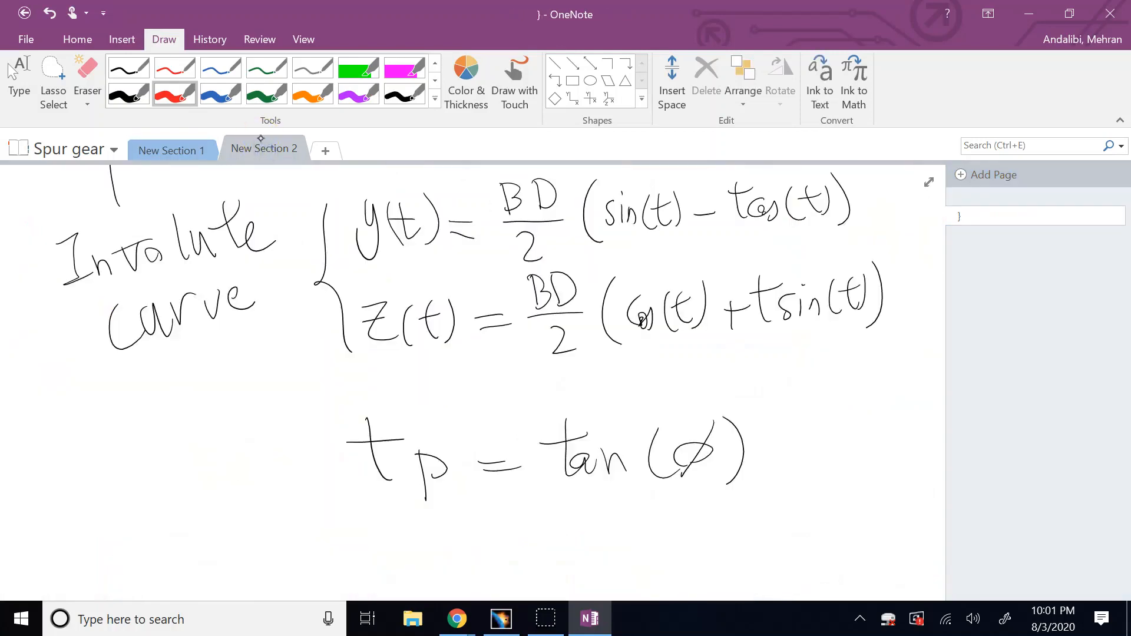
scroll(232, 515, up, 5)
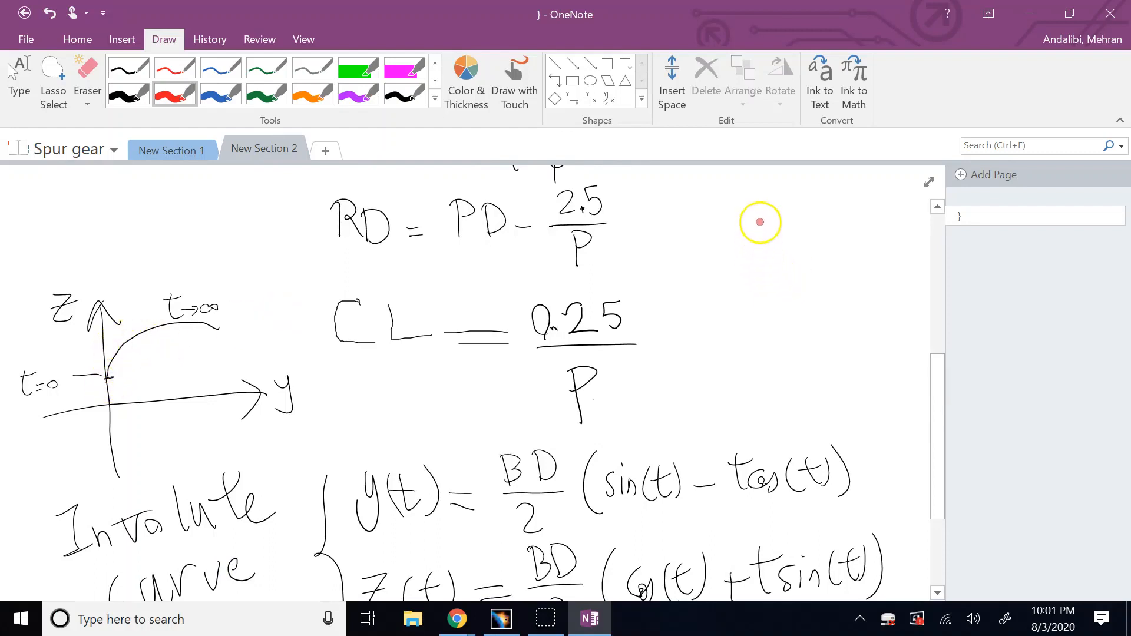
drag(763, 219, 778, 410)
drag(710, 340, 872, 332)
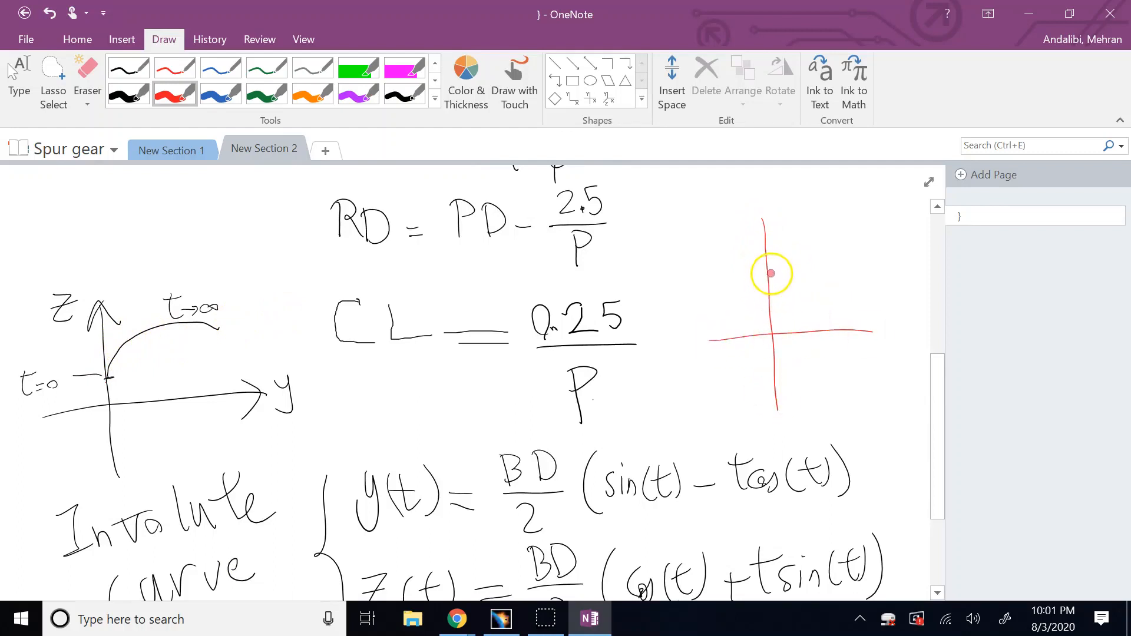
mouse_move(785, 271)
mouse_down()
mouse_move(768, 271)
mouse_move(799, 328)
mouse_up()
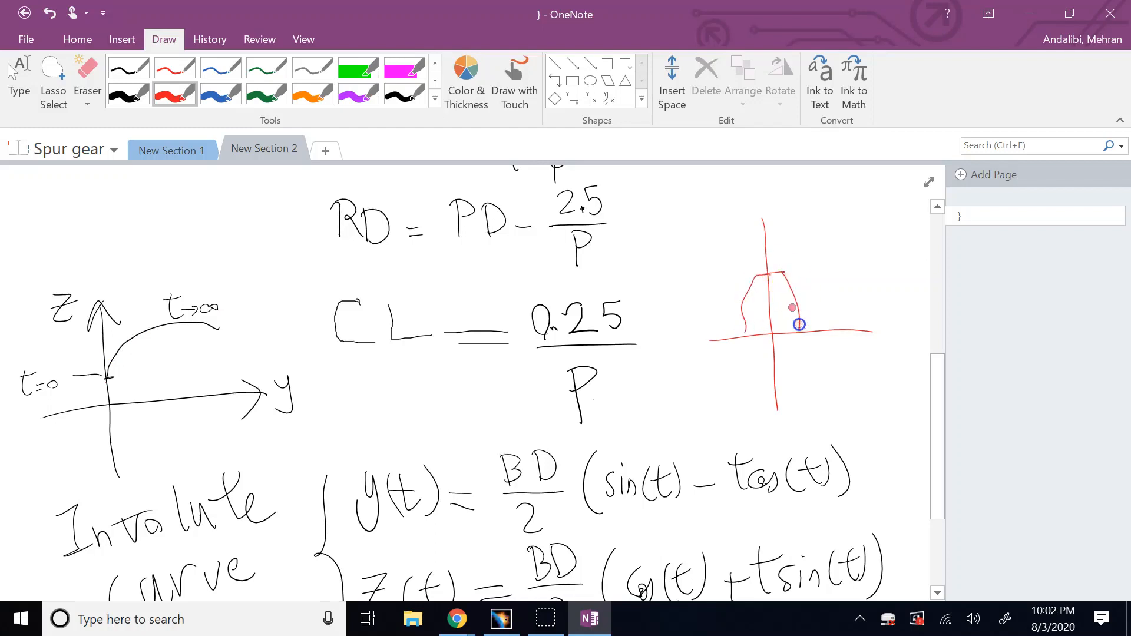
drag(754, 277, 747, 318)
Sketch a second tooth outline in blue, starting at the origin and offset to one side of the vertical axis
click(220, 93)
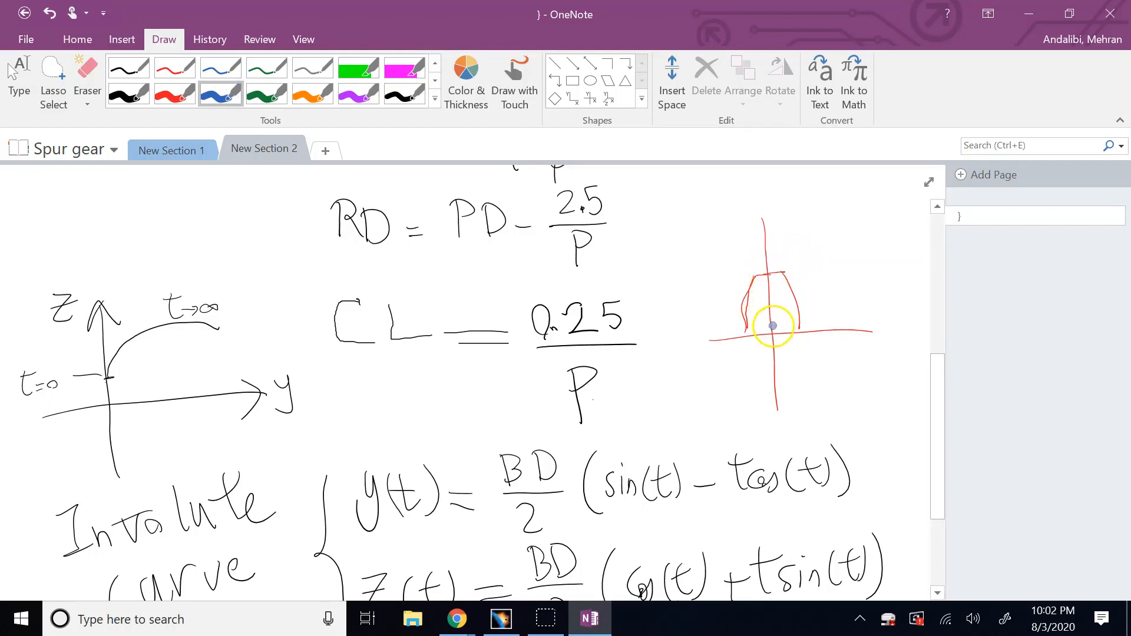
drag(773, 326, 776, 298)
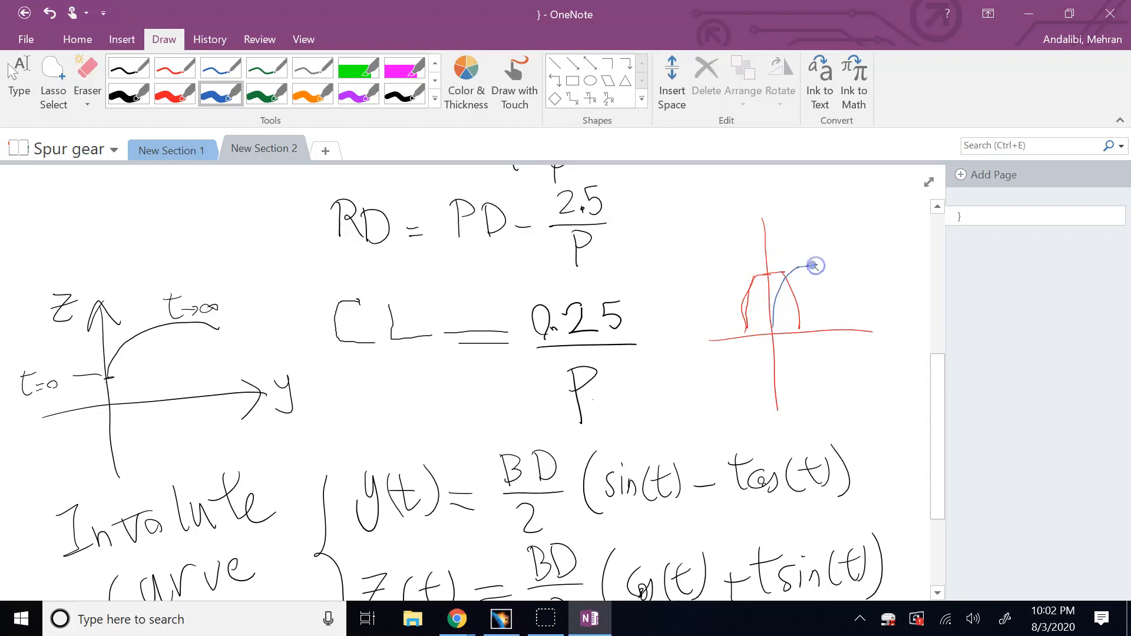
drag(815, 265, 834, 318)
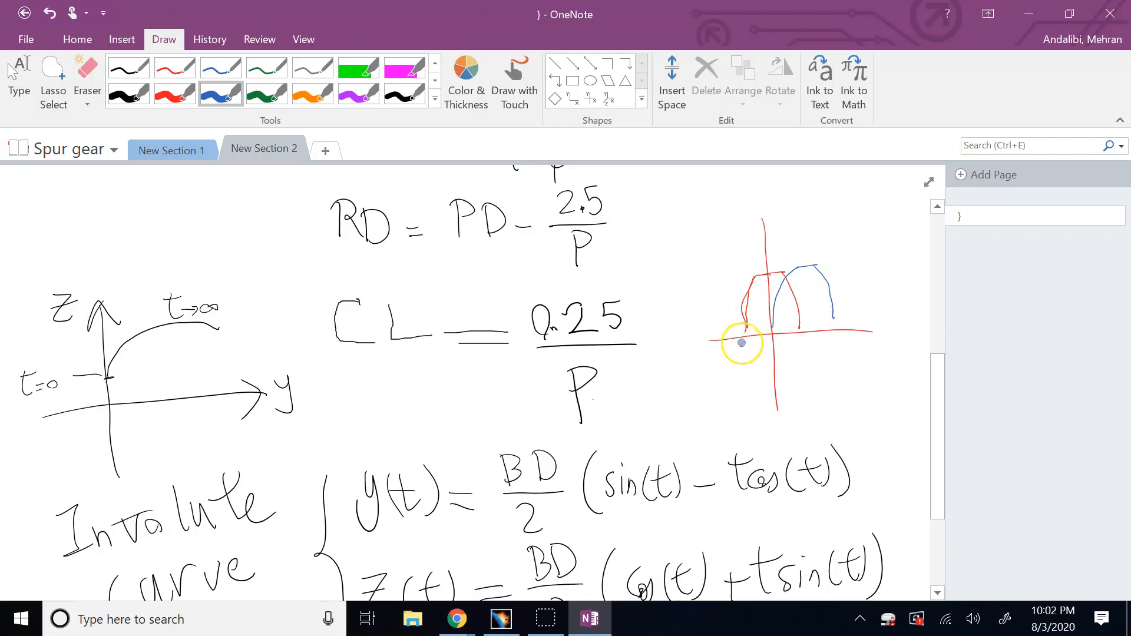
Draw blue lines from the starting points of both tooth outlines to a common point below and label the angle between them θr
drag(747, 337, 763, 390)
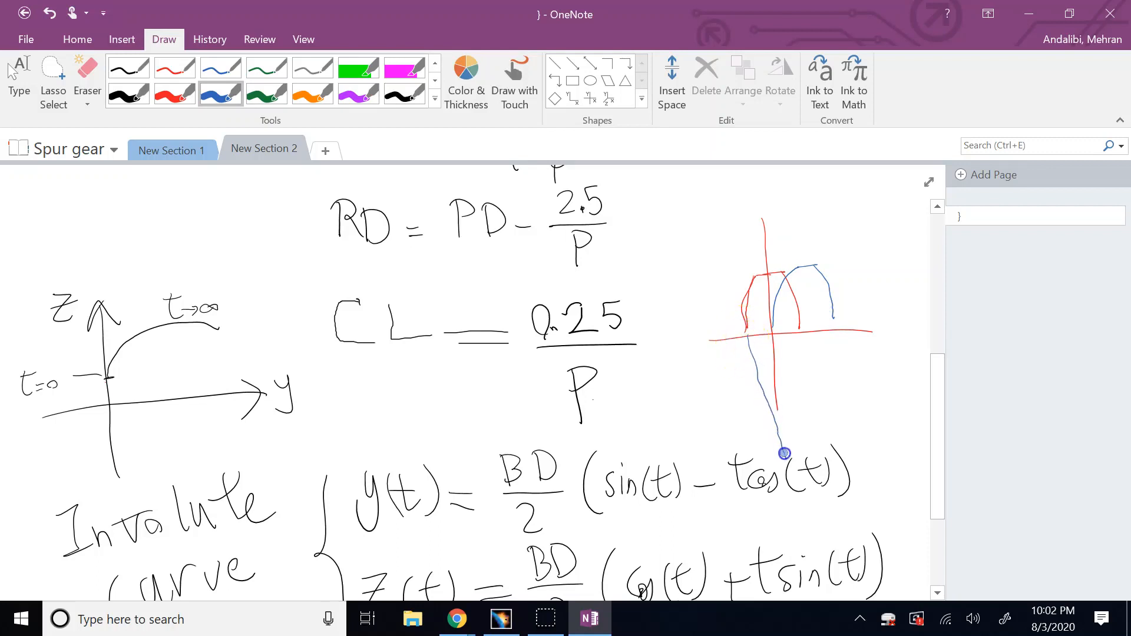
drag(784, 442, 780, 358)
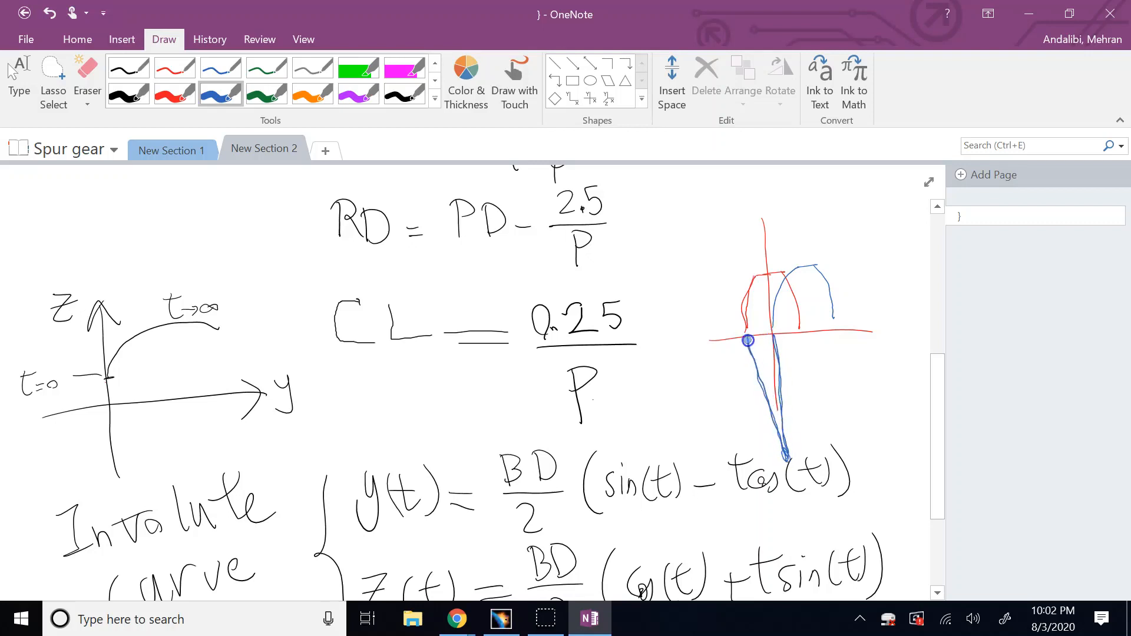
drag(766, 389, 817, 371)
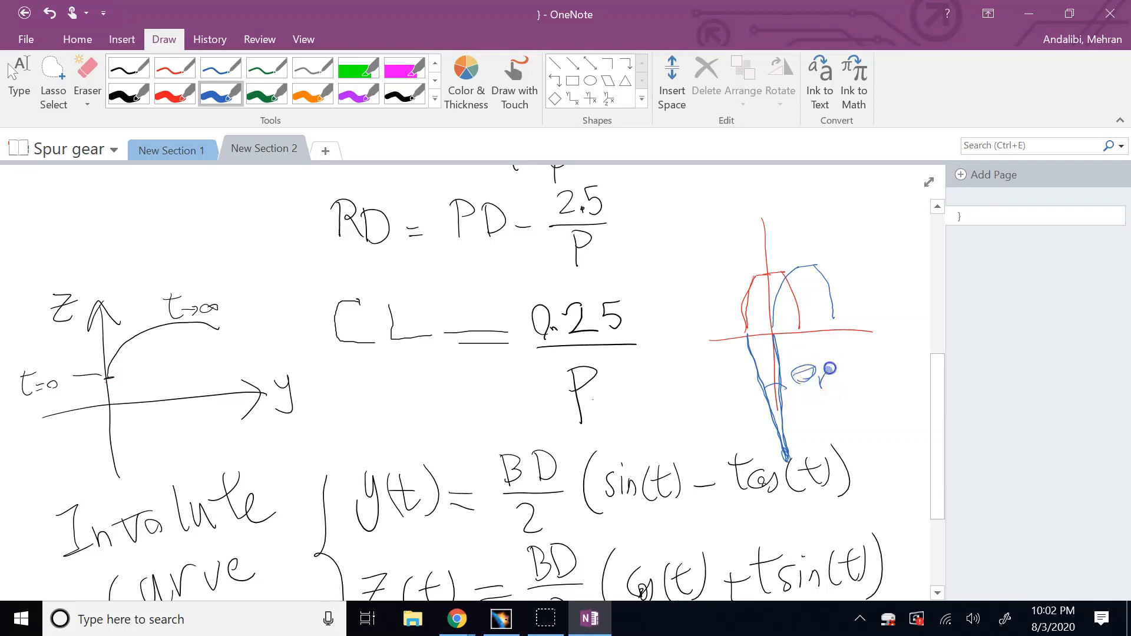
click(746, 328)
Write θr = tan(φ) − φ in black below the tp equation
scroll(27, 229, down, 8)
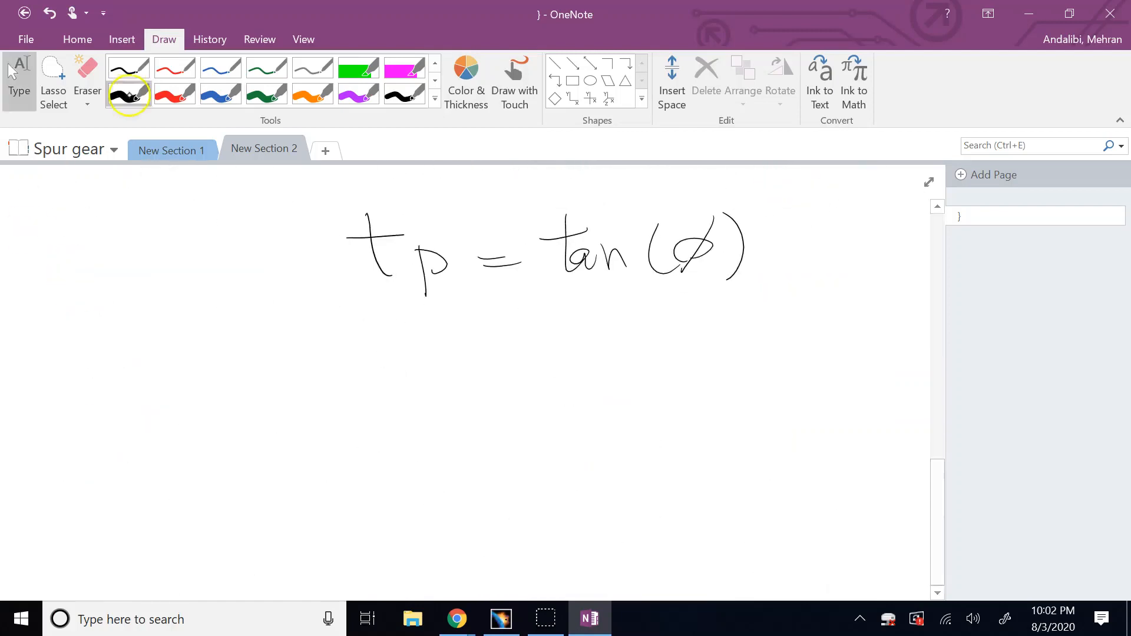
click(129, 94)
mouse_move(362, 412)
mouse_down()
mouse_move(381, 387)
mouse_move(406, 434)
mouse_move(425, 396)
mouse_move(467, 397)
mouse_up()
mouse_move(445, 408)
mouse_down()
mouse_move(484, 406)
mouse_move(545, 373)
mouse_move(522, 420)
mouse_up()
mouse_move(546, 396)
mouse_down()
mouse_move(541, 409)
mouse_move(575, 419)
mouse_up()
drag(592, 378, 593, 422)
mouse_move(612, 386)
mouse_down()
mouse_move(602, 432)
mouse_move(707, 409)
mouse_move(677, 447)
mouse_up()
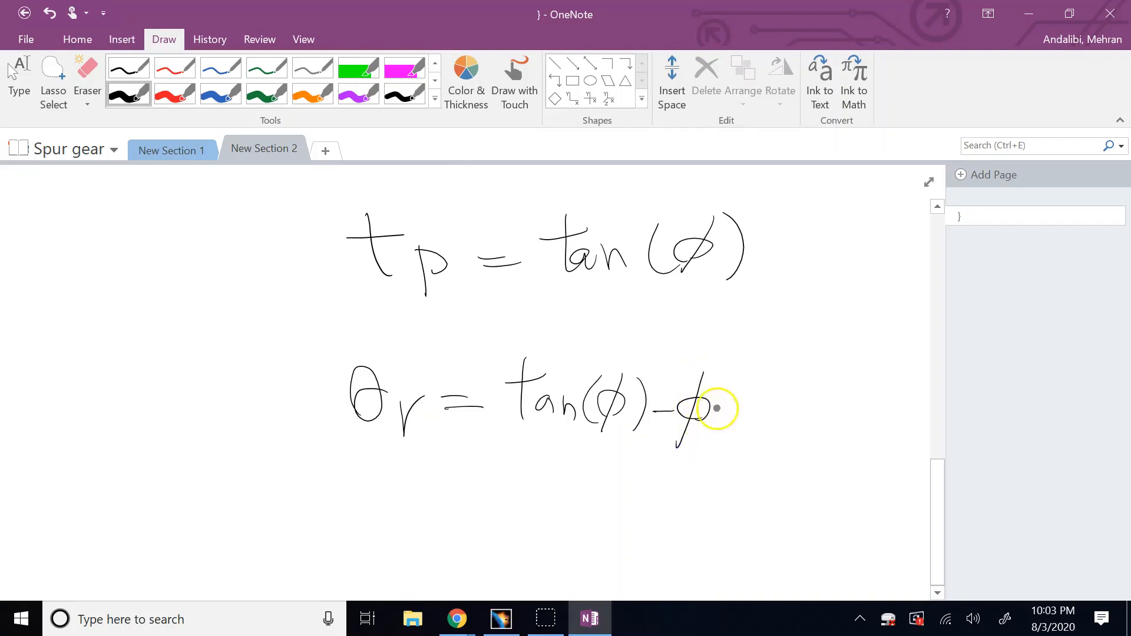
Complete the θr equation with the term + π/2N
mouse_move(726, 416)
mouse_down()
mouse_move(757, 410)
mouse_move(741, 429)
mouse_up()
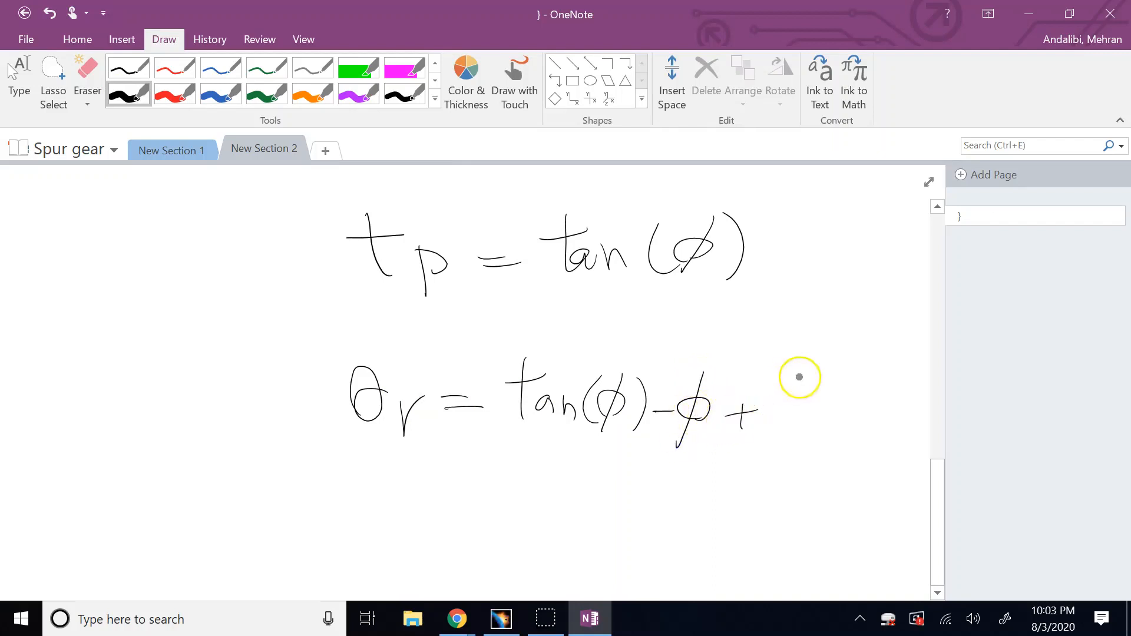
drag(788, 370, 822, 366)
drag(803, 373, 798, 390)
mouse_move(807, 372)
mouse_down()
mouse_move(808, 389)
mouse_move(777, 403)
mouse_move(841, 401)
mouse_move(805, 443)
mouse_up()
drag(789, 451, 831, 417)
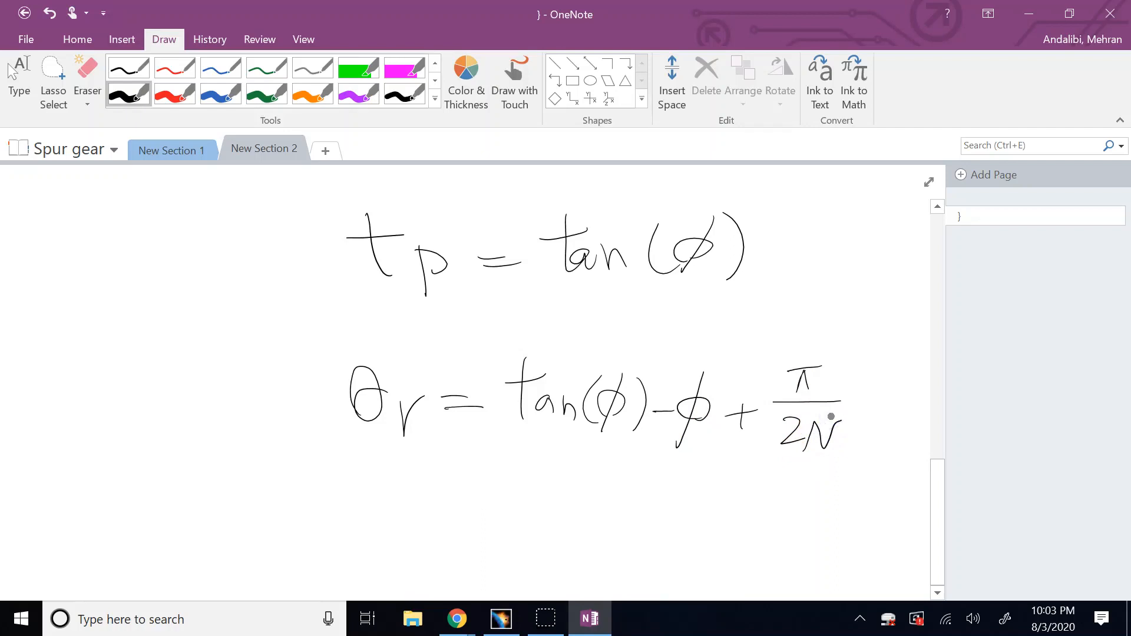
key(Escape)
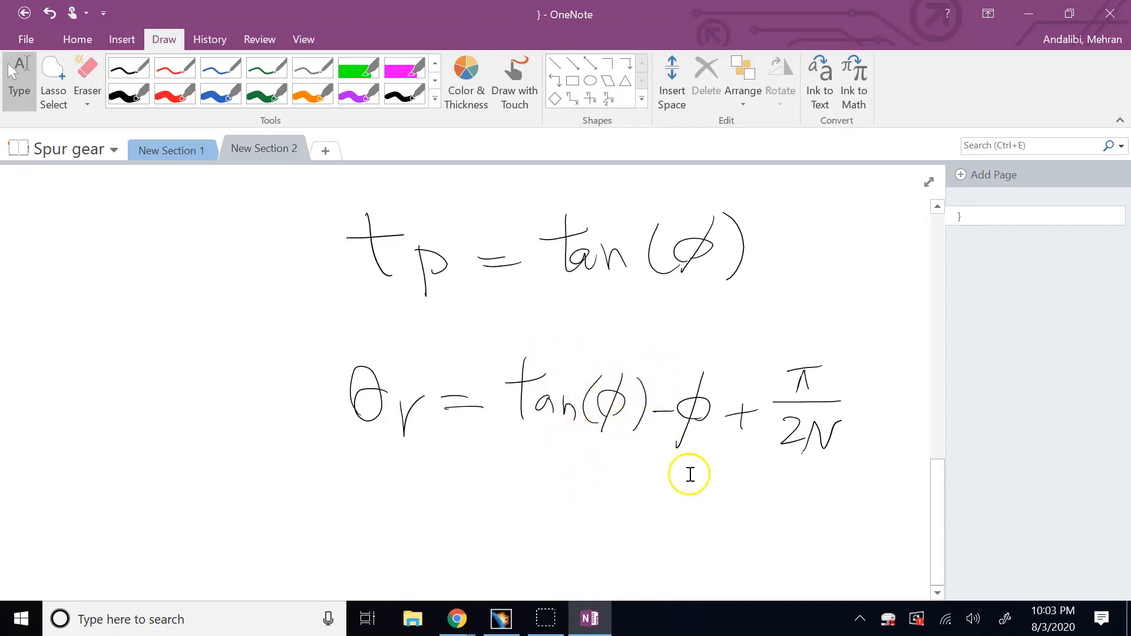
drag(646, 388, 573, 378)
drag(504, 352, 651, 446)
click(748, 491)
click(759, 350)
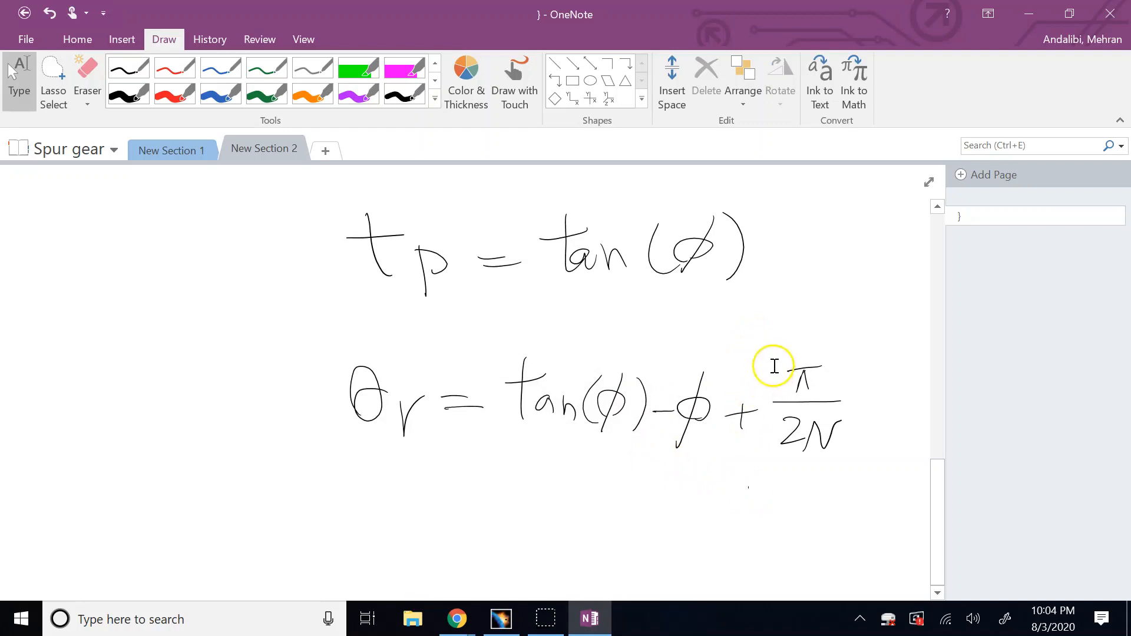
drag(770, 361, 859, 475)
click(886, 533)
Add the factor × 1 rad in blue to the π/2N and tan(φ) terms of the θr equation
click(218, 93)
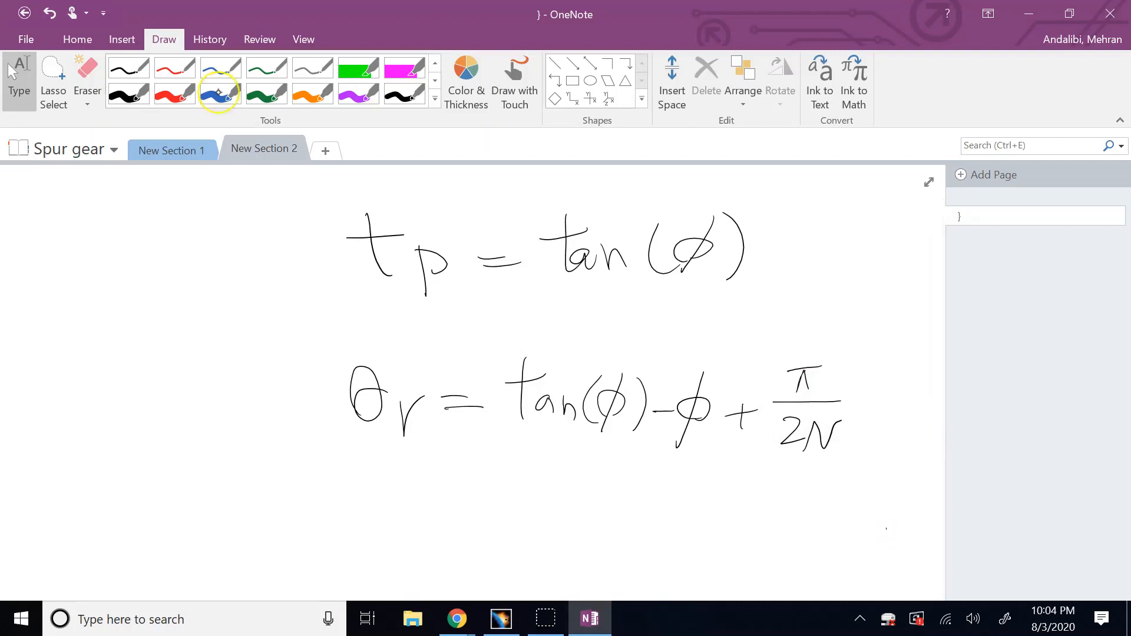
click(216, 92)
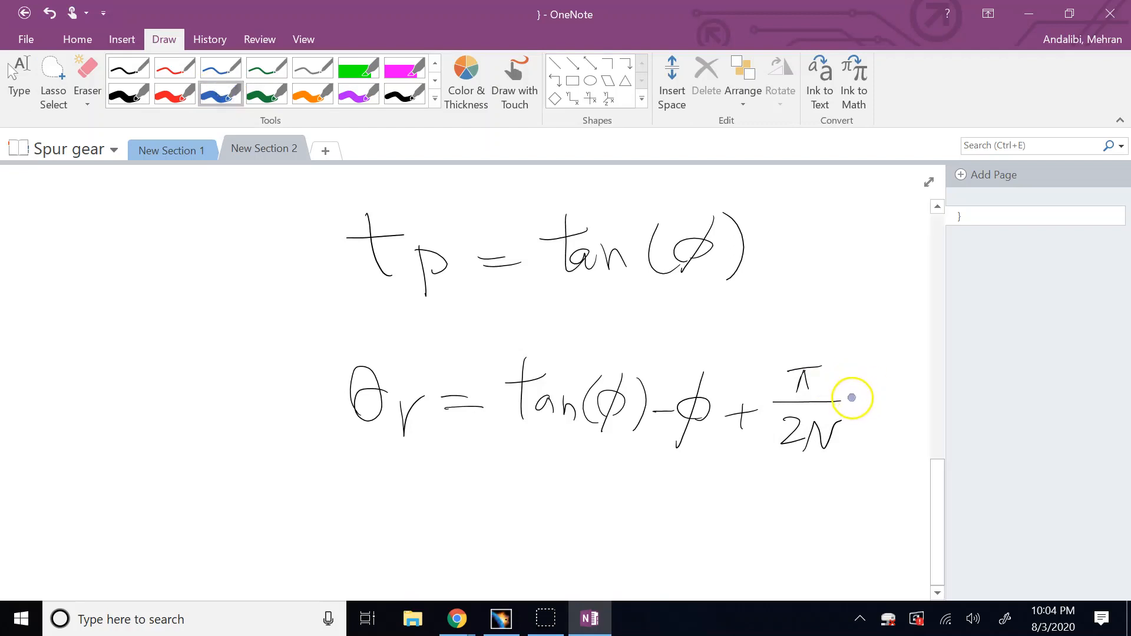
mouse_move(847, 393)
mouse_down()
mouse_move(862, 408)
mouse_move(869, 385)
mouse_move(876, 397)
mouse_up()
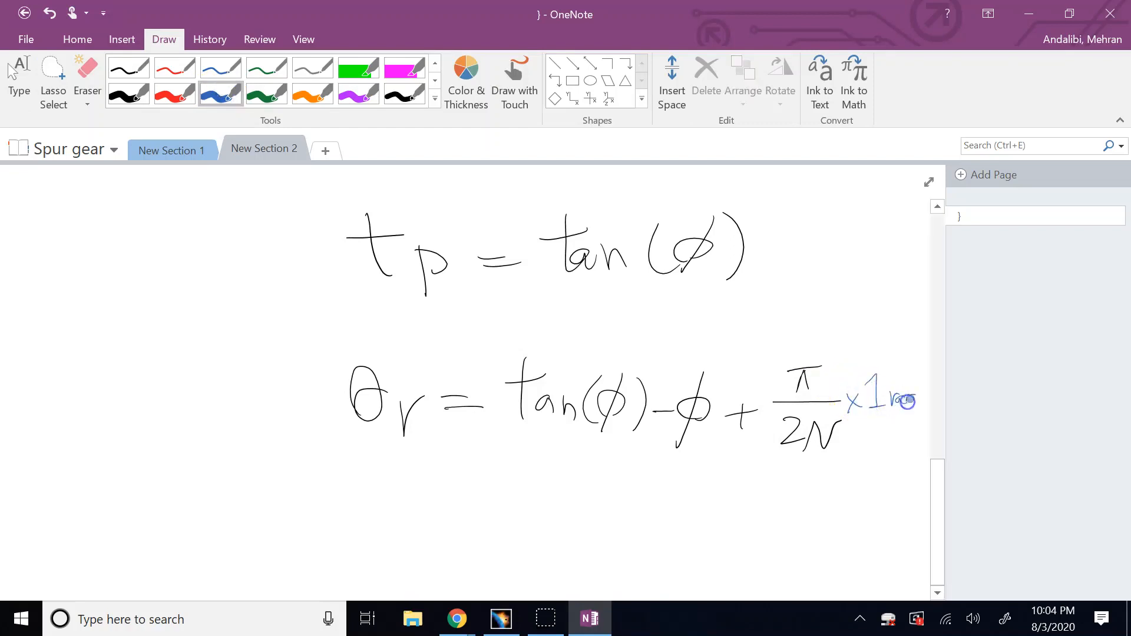
mouse_move(637, 357)
mouse_down()
mouse_move(647, 370)
mouse_move(635, 348)
mouse_up()
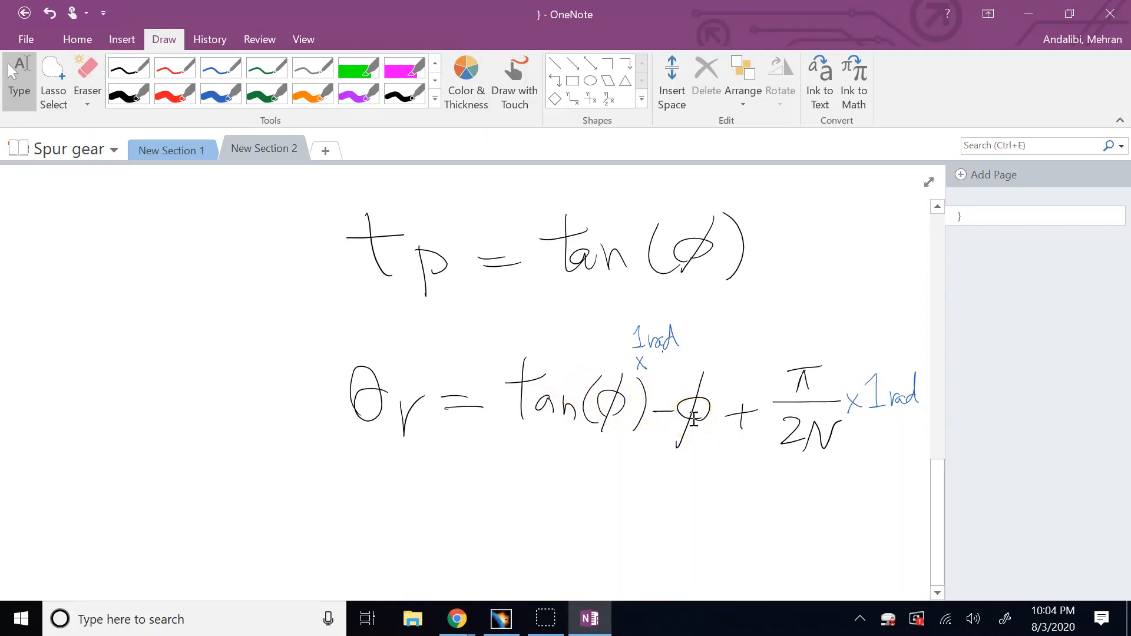
drag(652, 383, 710, 448)
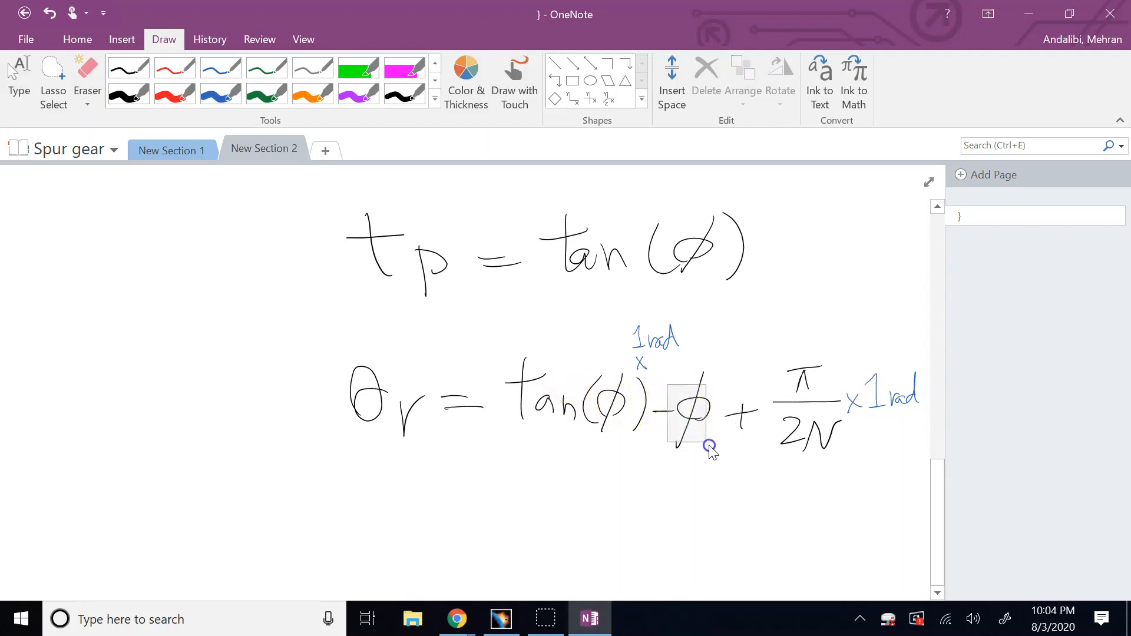
click(788, 268)
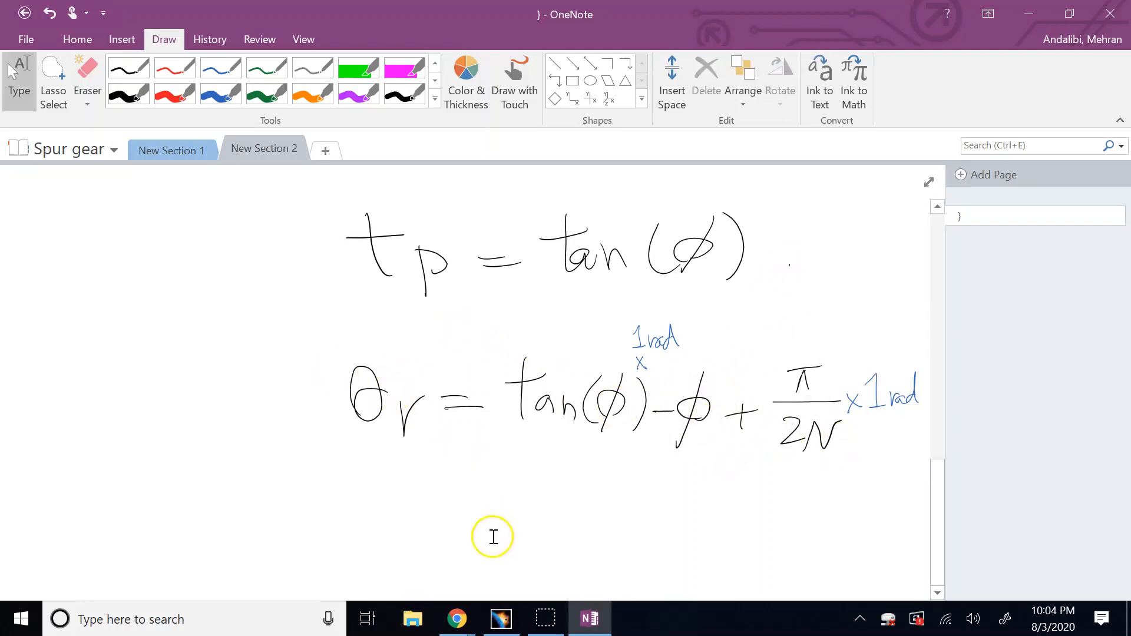
Switch to CATIA and create a single-value Angle parameter named theta_r
click(500, 619)
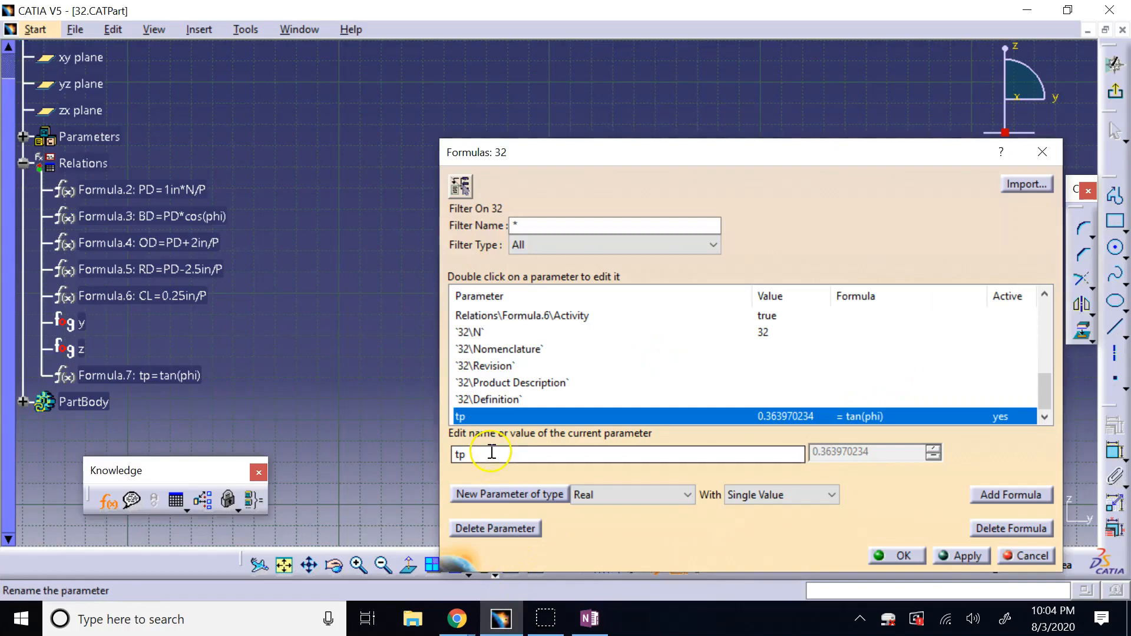
click(586, 495)
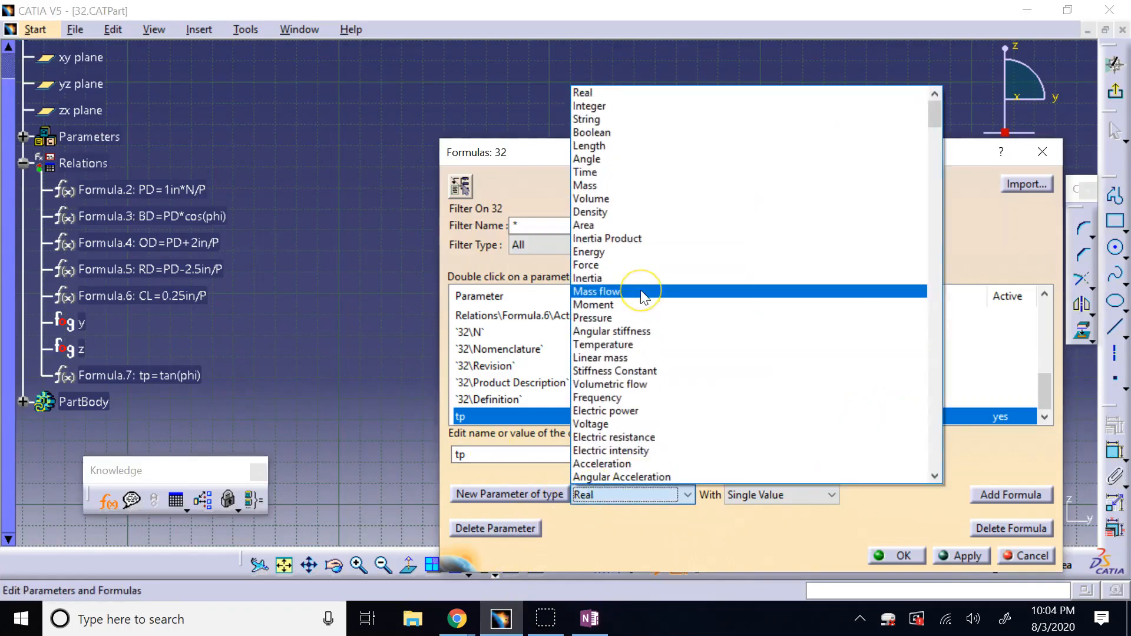
click(592, 159)
click(548, 494)
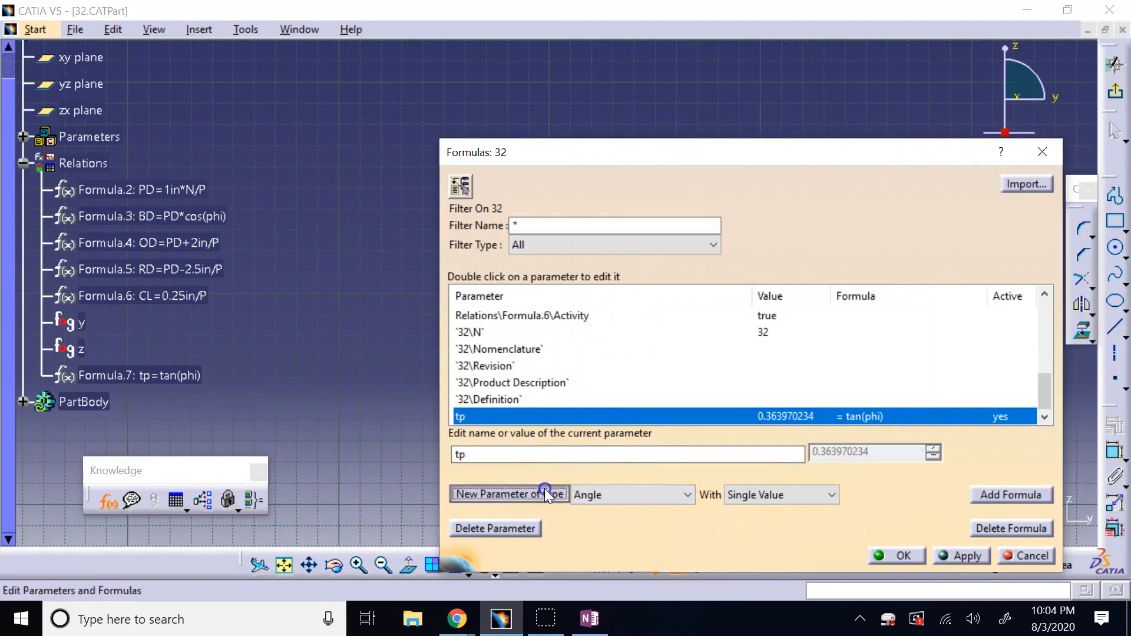
double_click(536, 452)
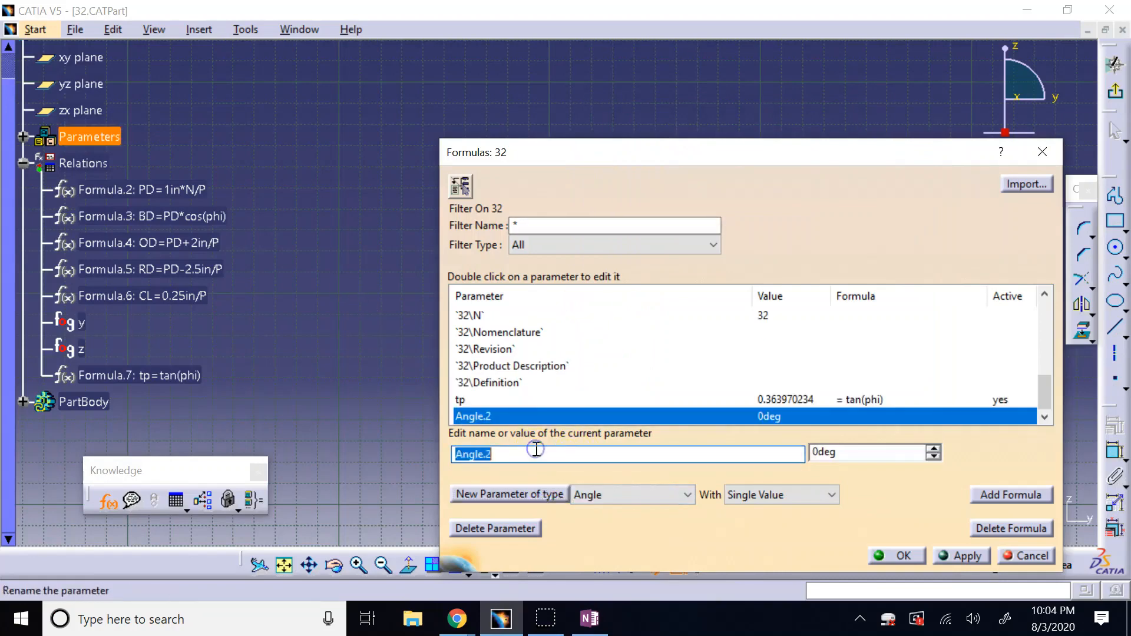
text(theta)
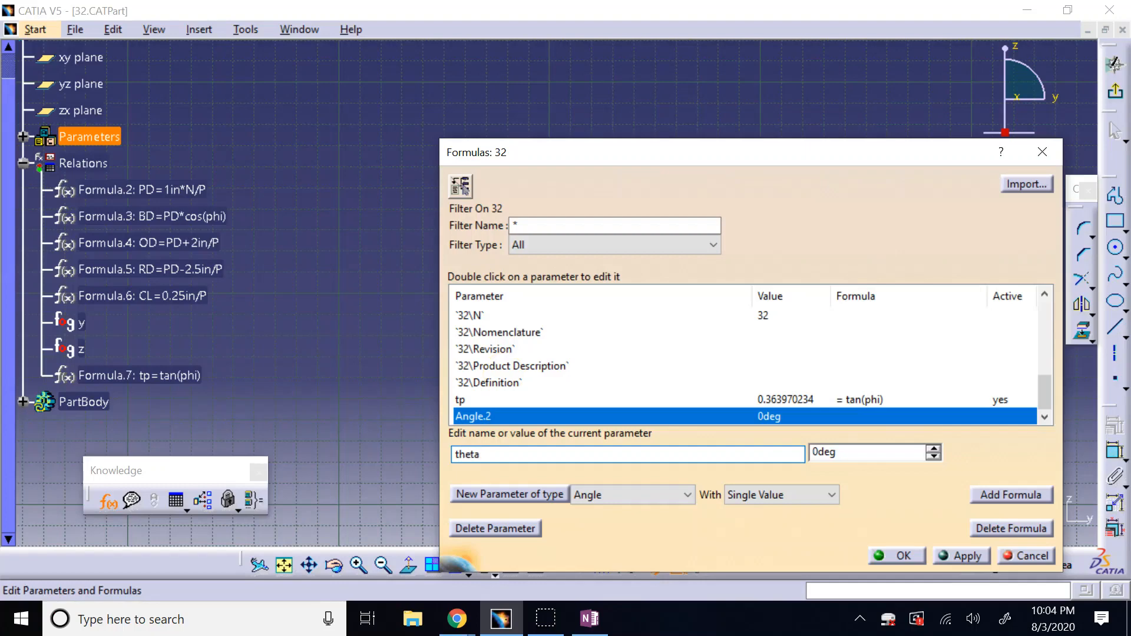
text(_r)
Add the formula tan(phi)*1rad-phi+PI*1rad/2/N to theta_r and accept the parameter definitions
click(1010, 495)
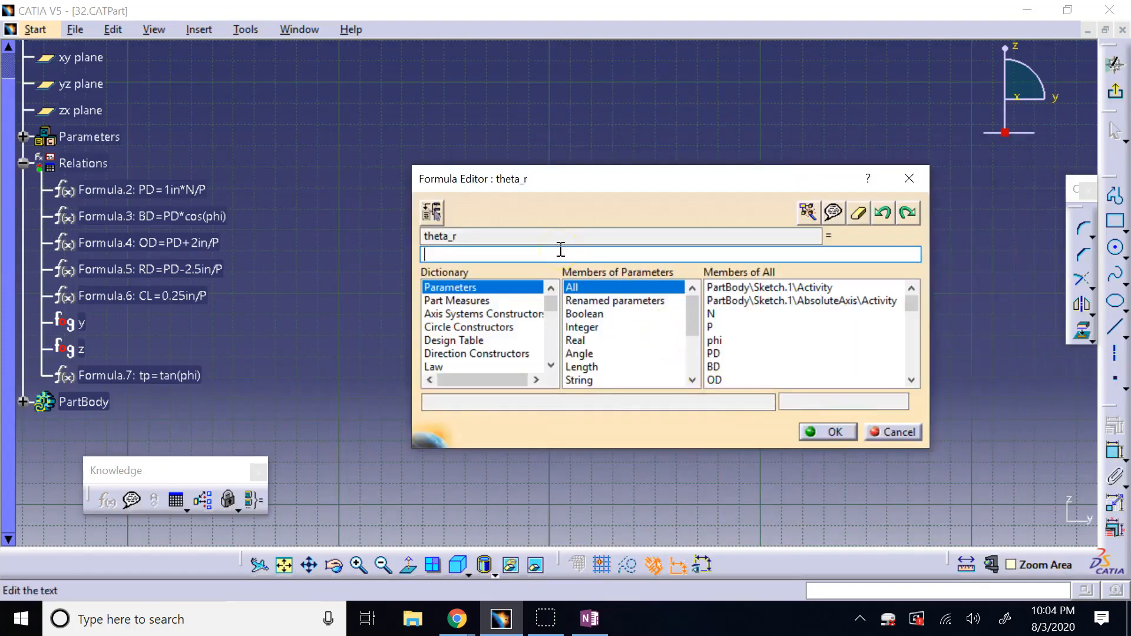
text(tan(phi)*)
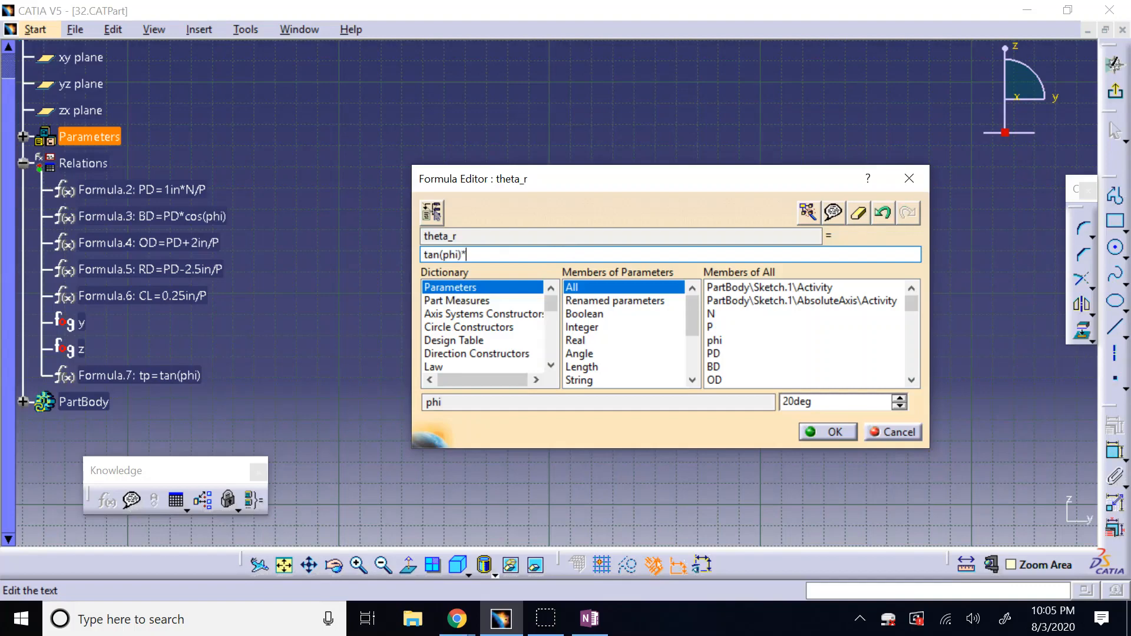
text(1rad-phi+PI)
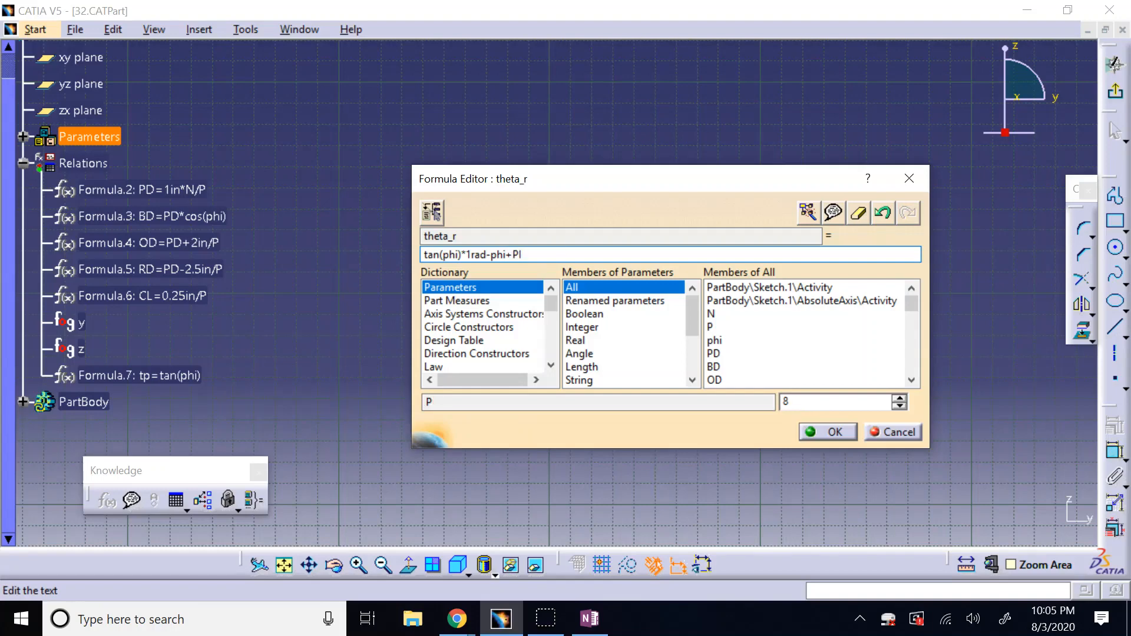
text(*1)
text(rad/)
text(2*N)
click(510, 252)
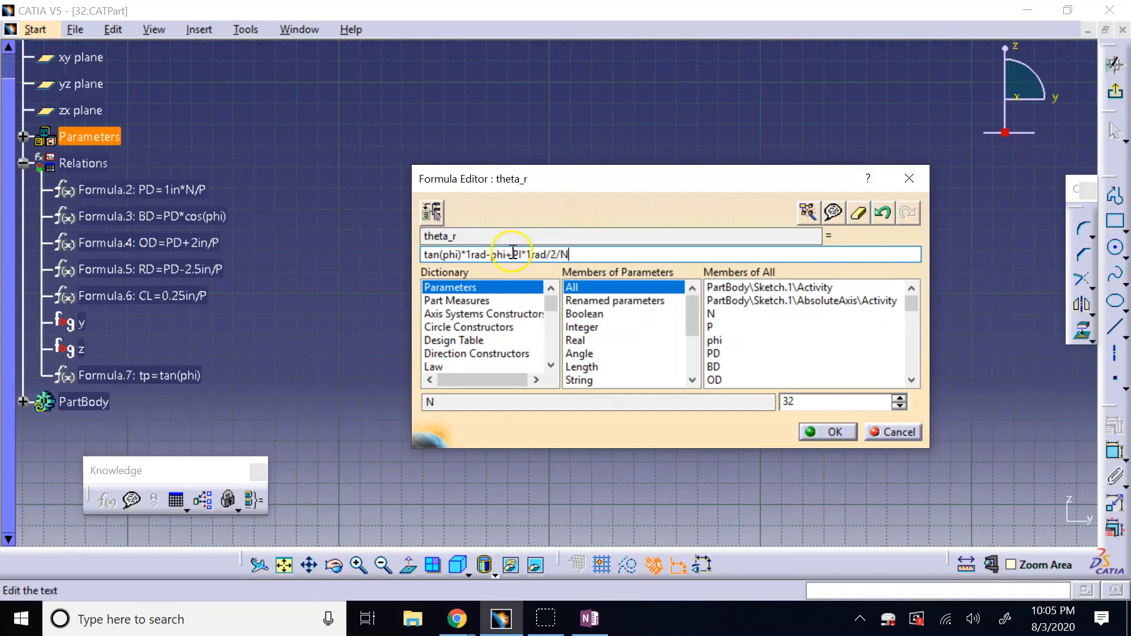
double_click(516, 254)
click(555, 254)
click(824, 432)
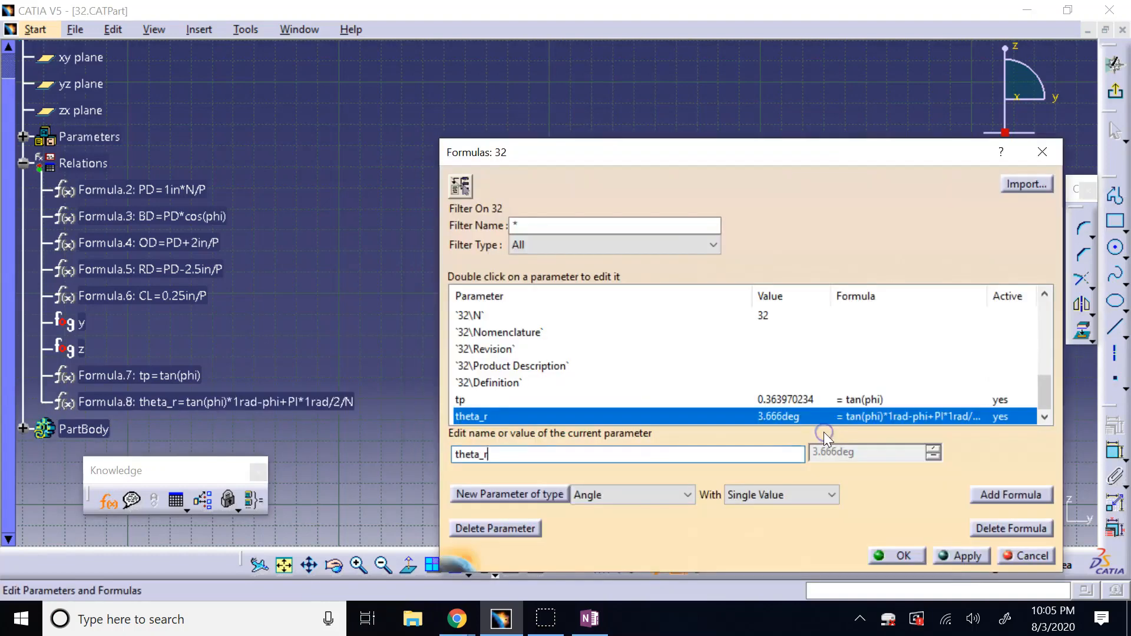
click(772, 415)
click(895, 416)
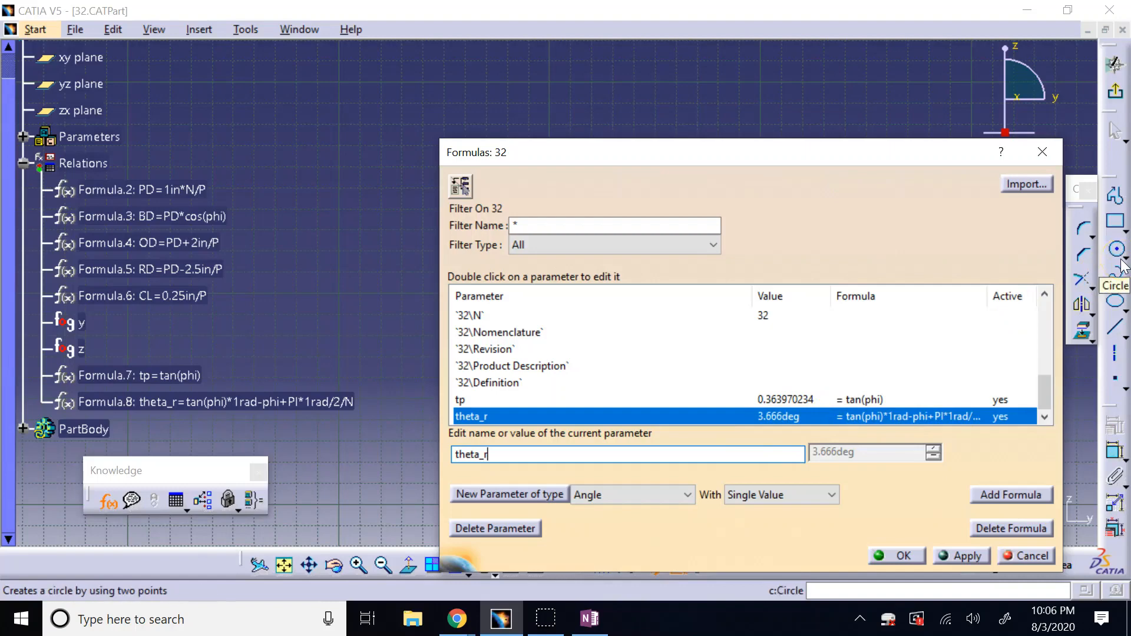
click(878, 554)
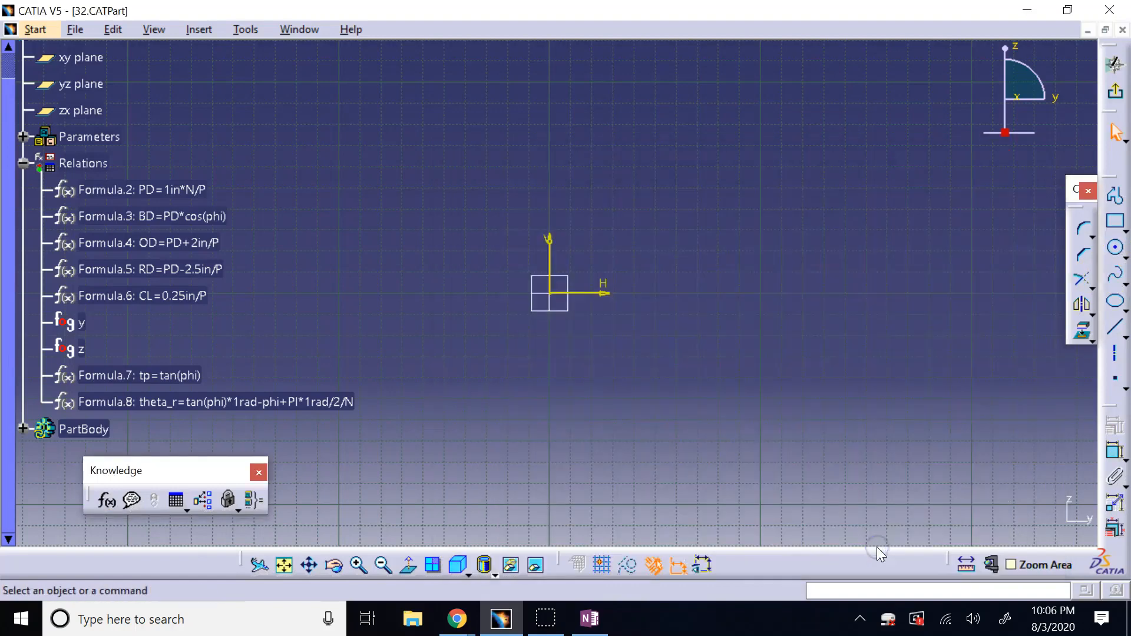
Save the part under the new name spur_gear as a CATPart on the Desktop
click(74, 30)
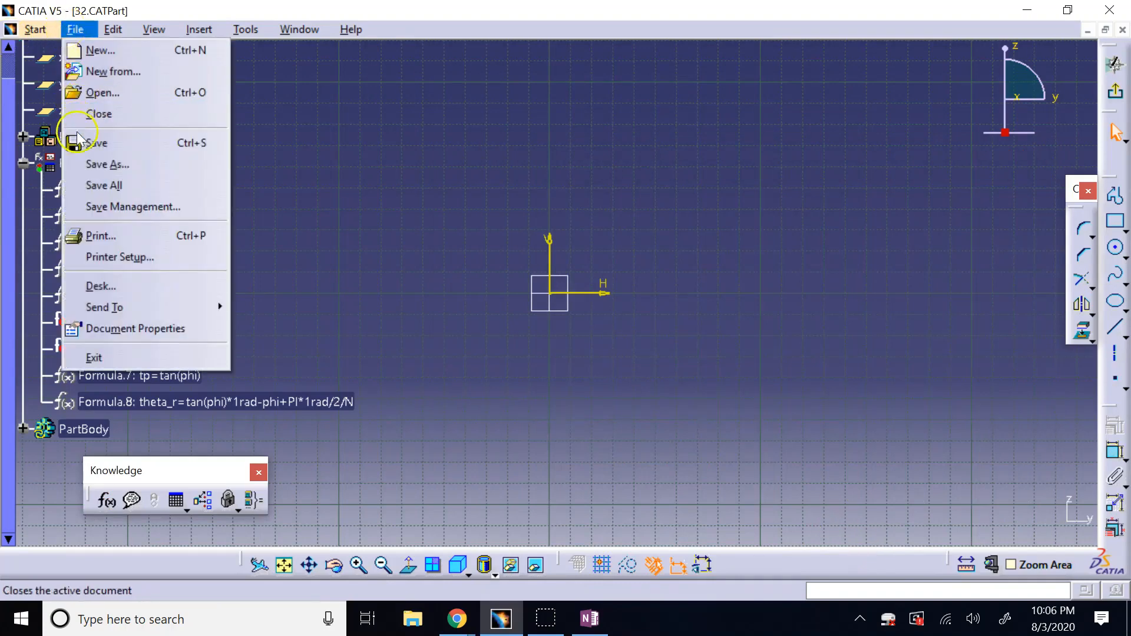
click(197, 164)
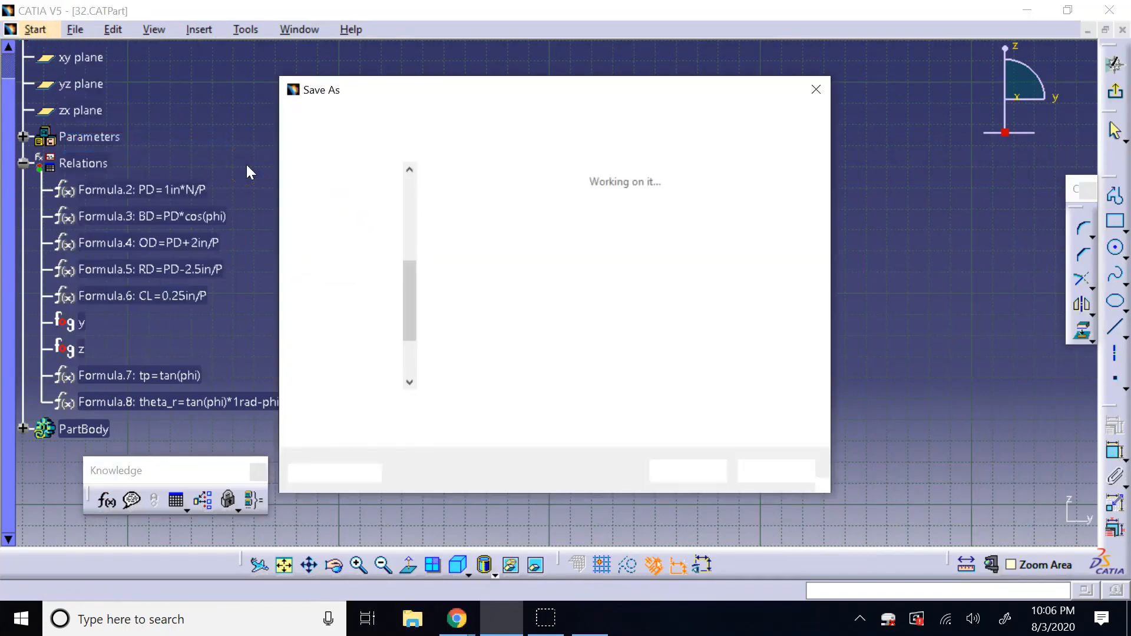
text(sp)
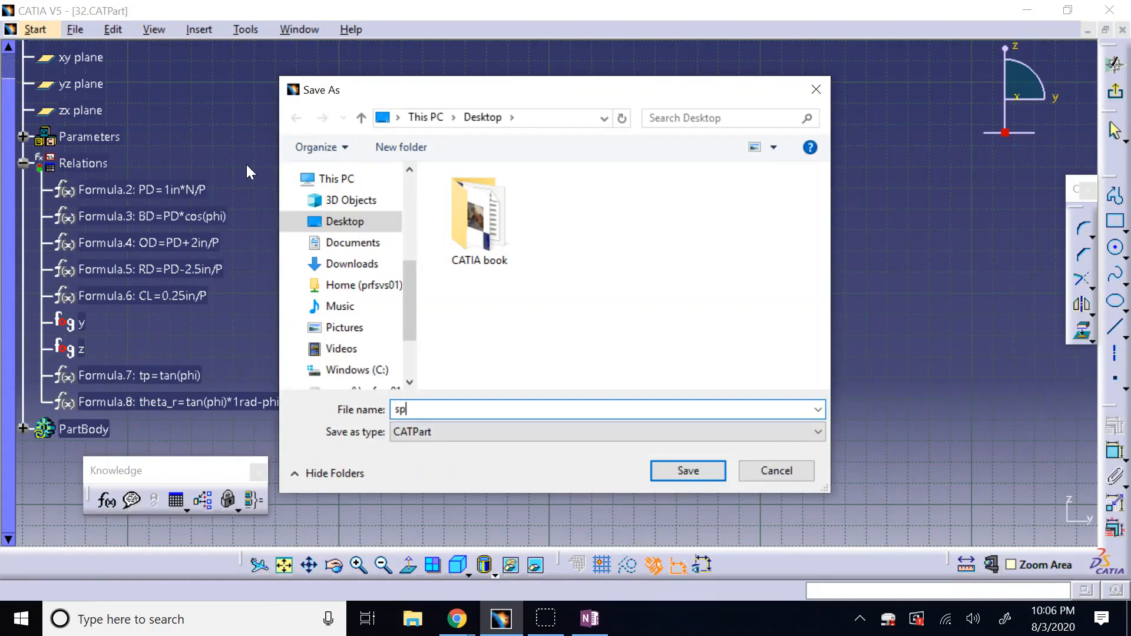
text(ur_gear)
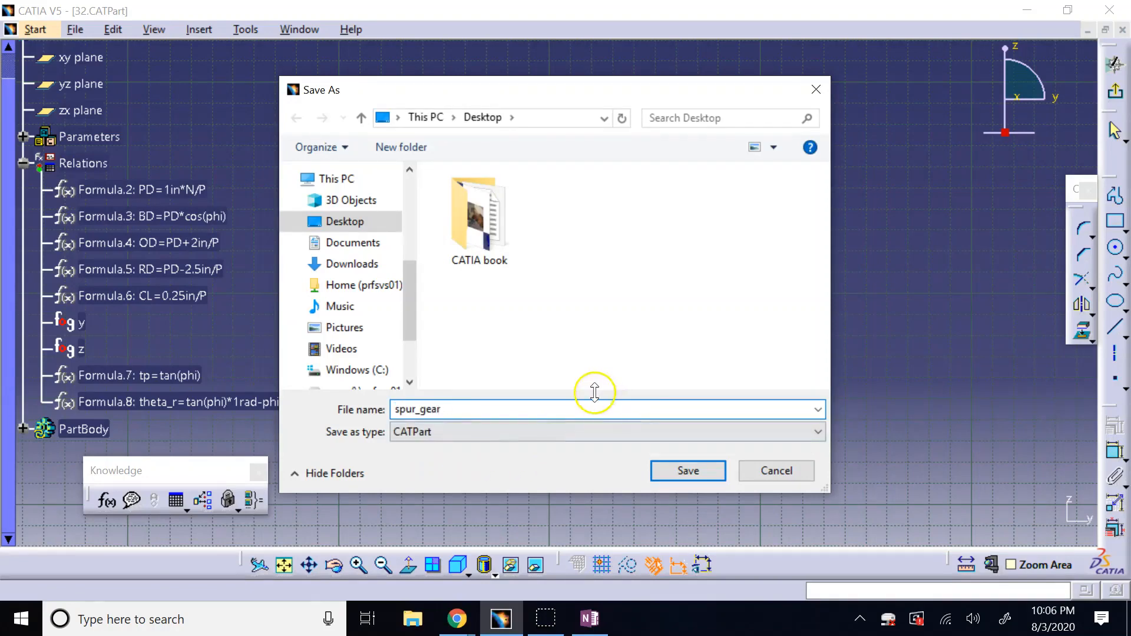
click(684, 471)
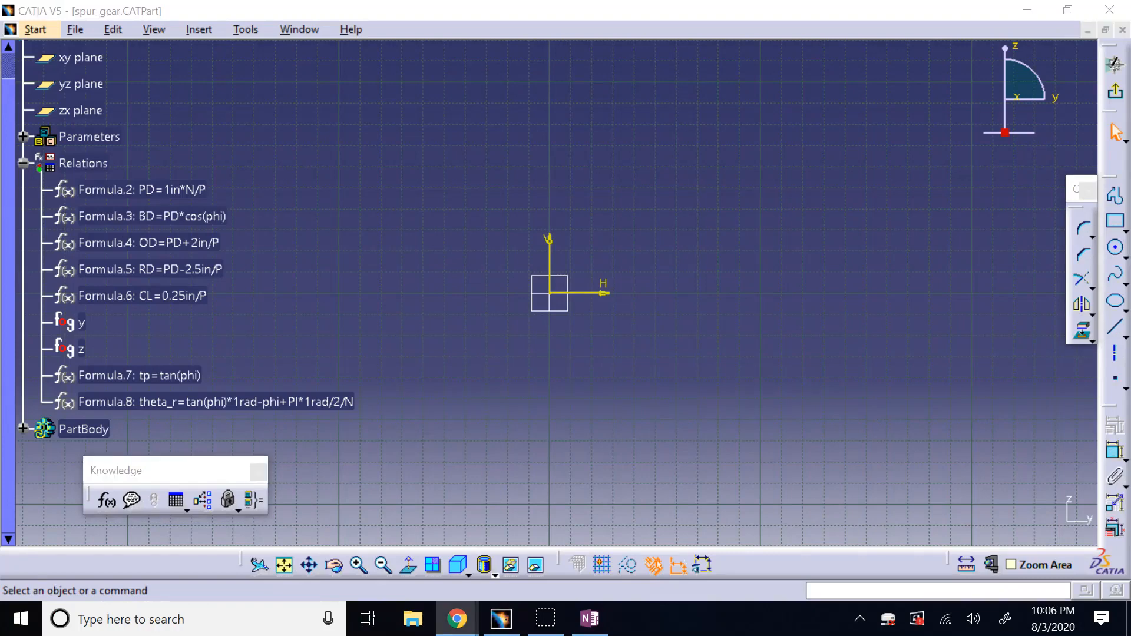
Switch to OneNote to examine the annotated gear diagram around the pressure angle in New Section 1, and return to CATIA
click(9, 168)
click(524, 122)
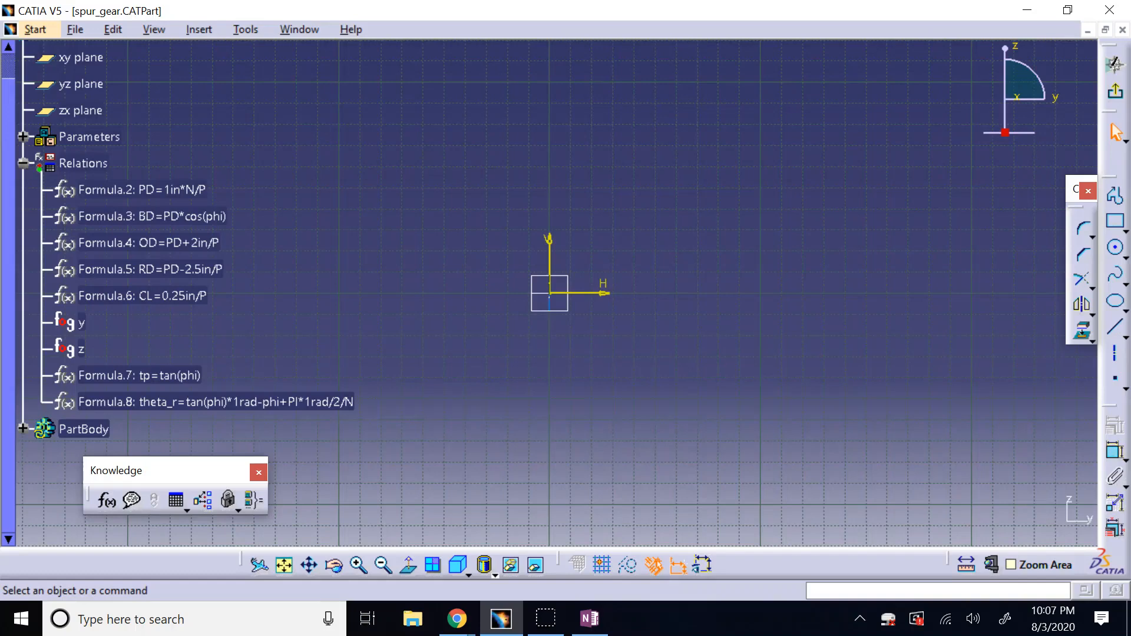
click(588, 616)
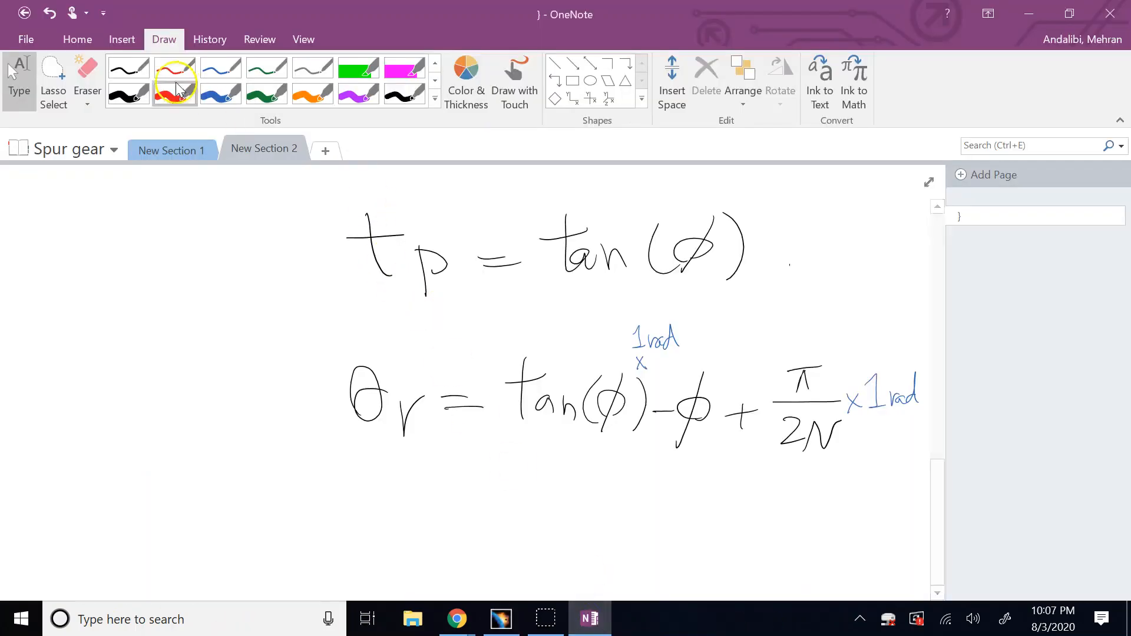
click(180, 154)
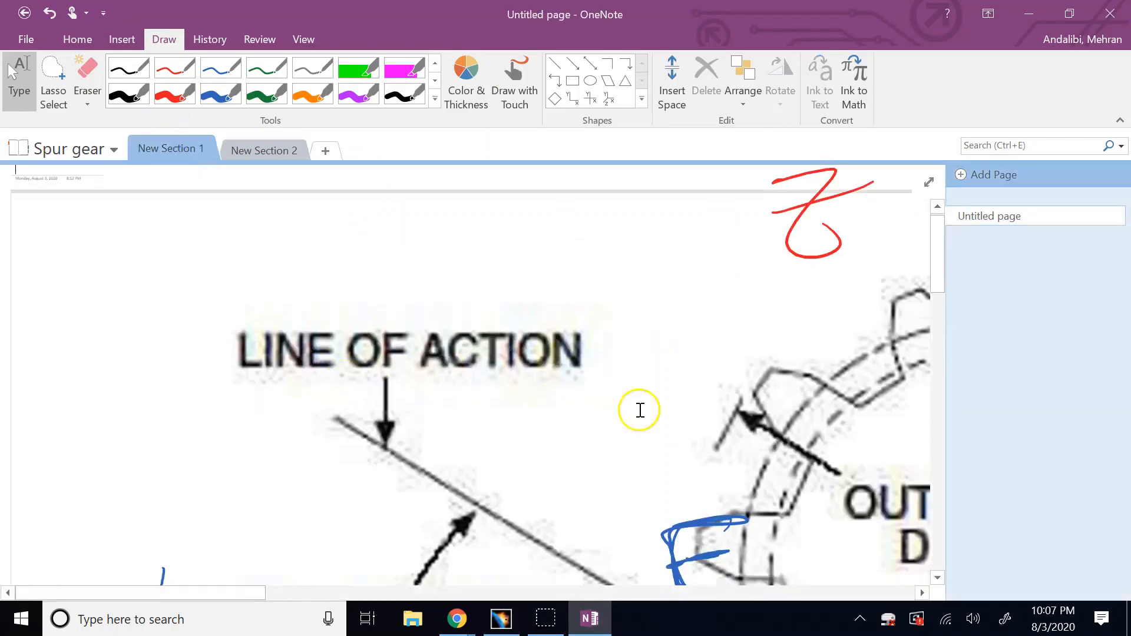
scroll(641, 410, down, 3)
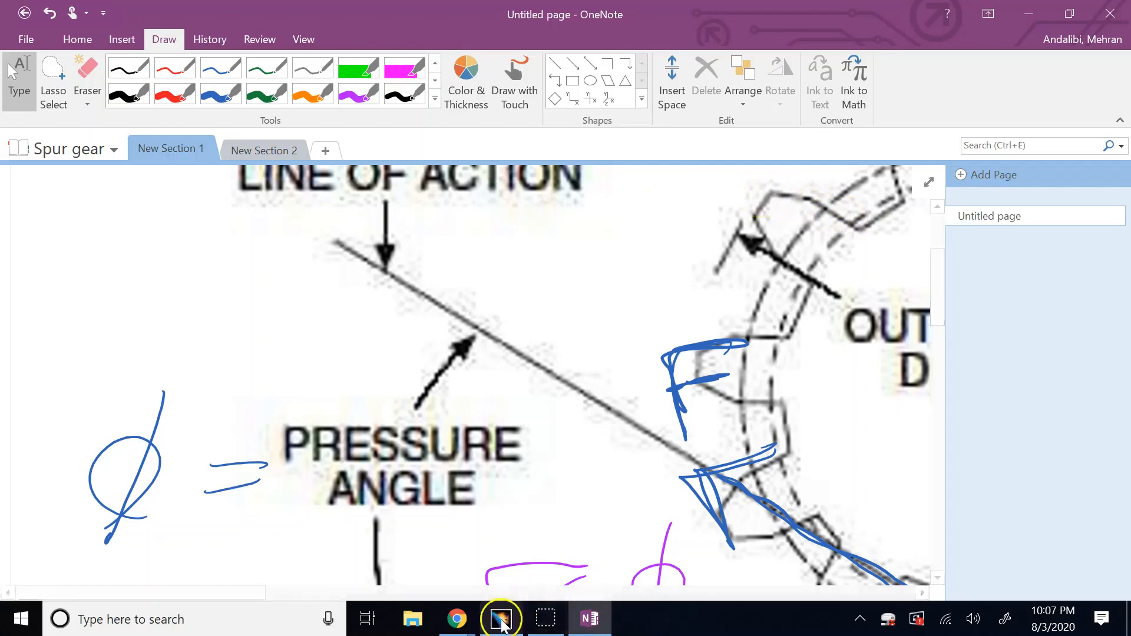
click(500, 618)
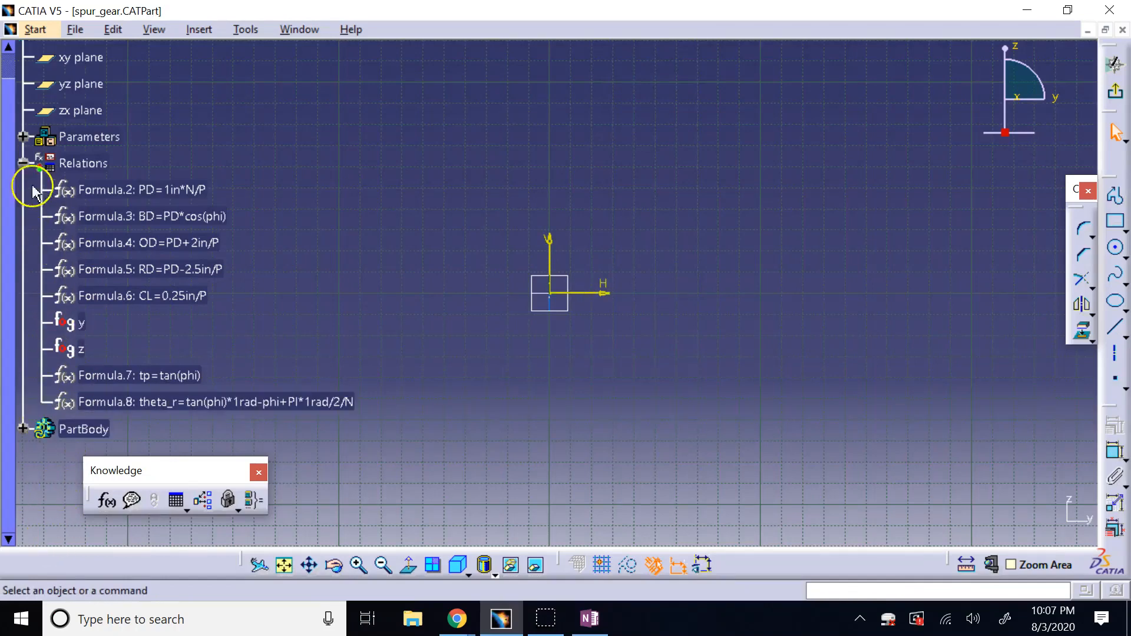
Collapse the Relations branch in the tree and exit the sketch to return to the part
click(23, 162)
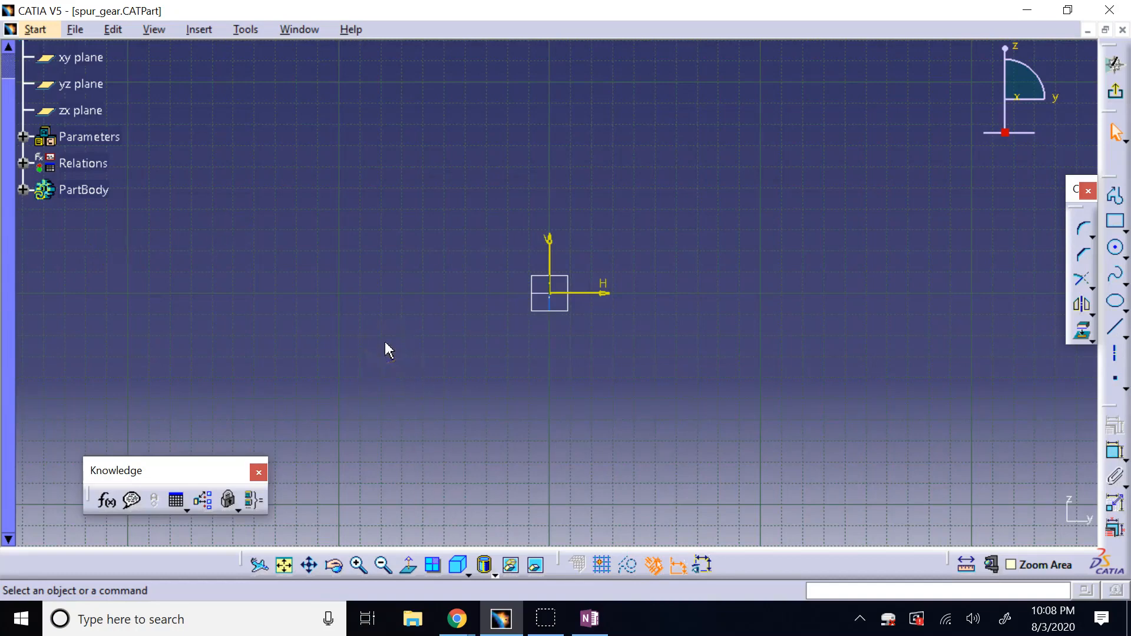
click(194, 34)
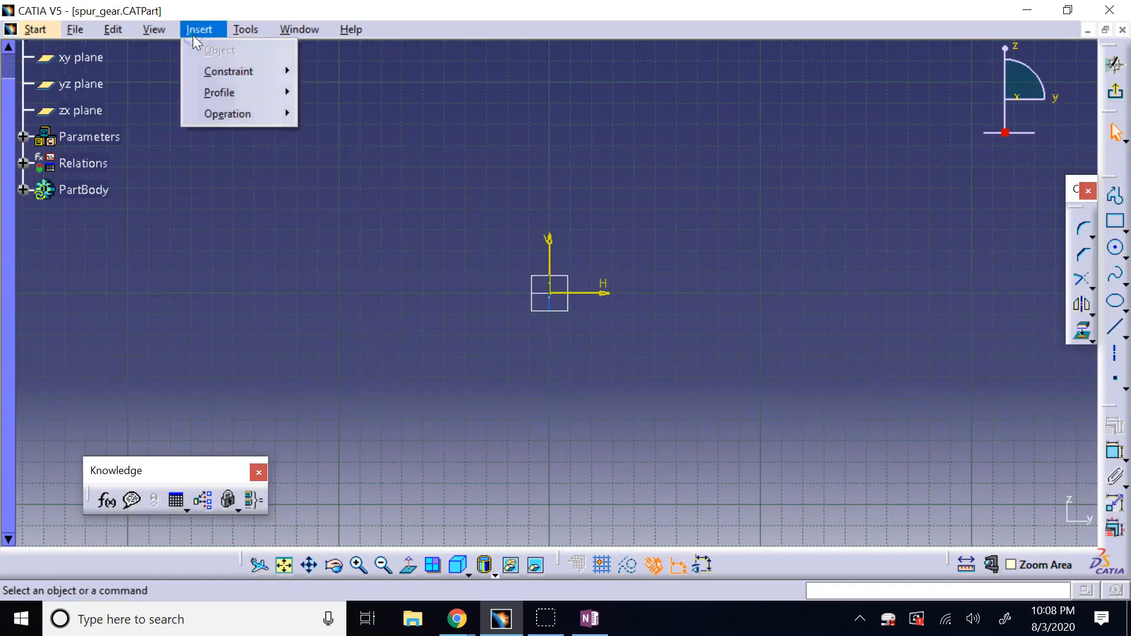
click(486, 105)
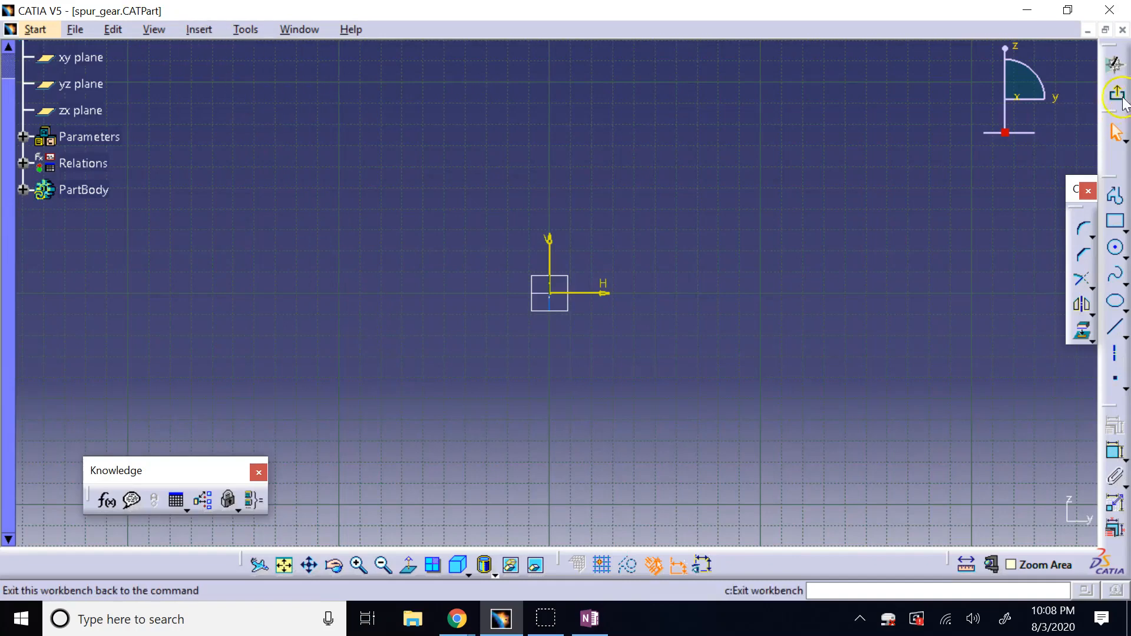
click(1122, 99)
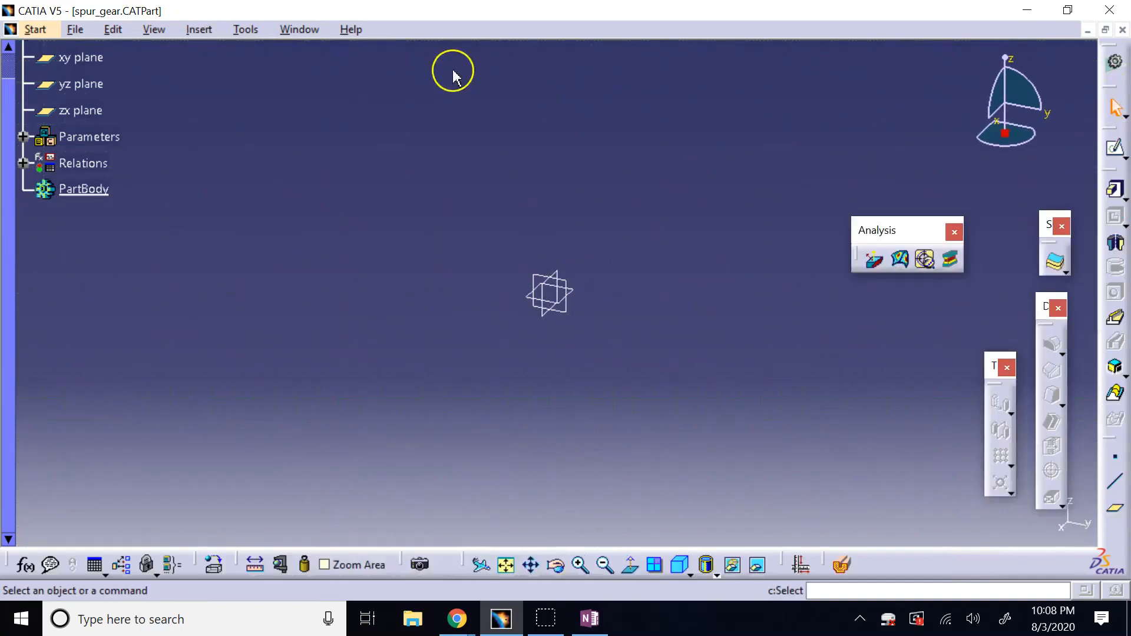
Insert a geometrical set named Geometric Set.1 directly under the part
click(200, 31)
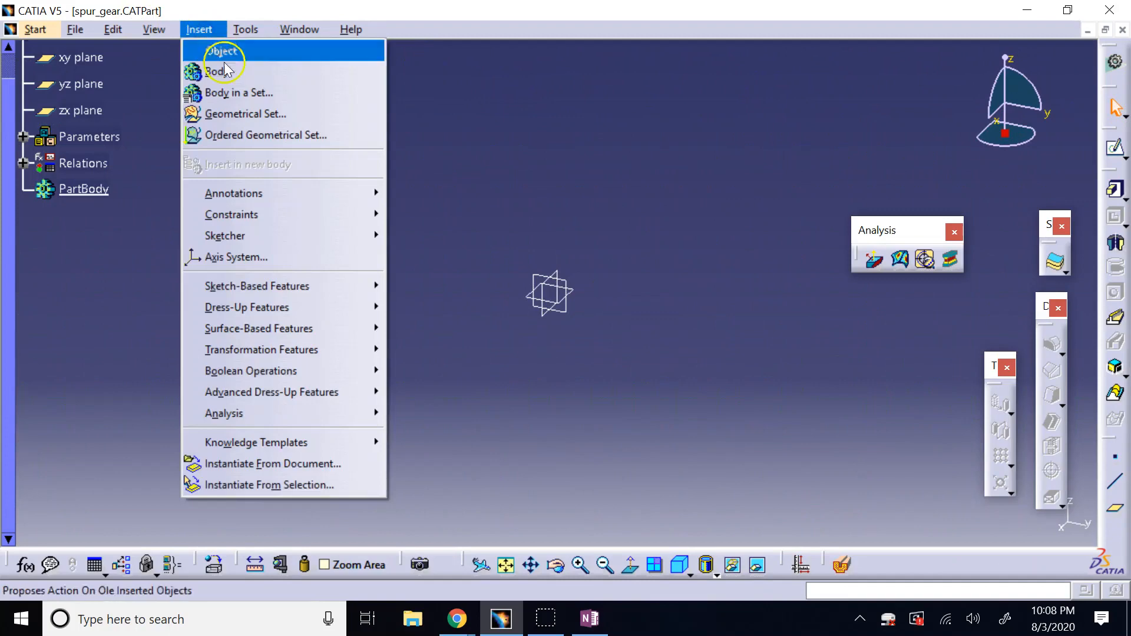
click(250, 113)
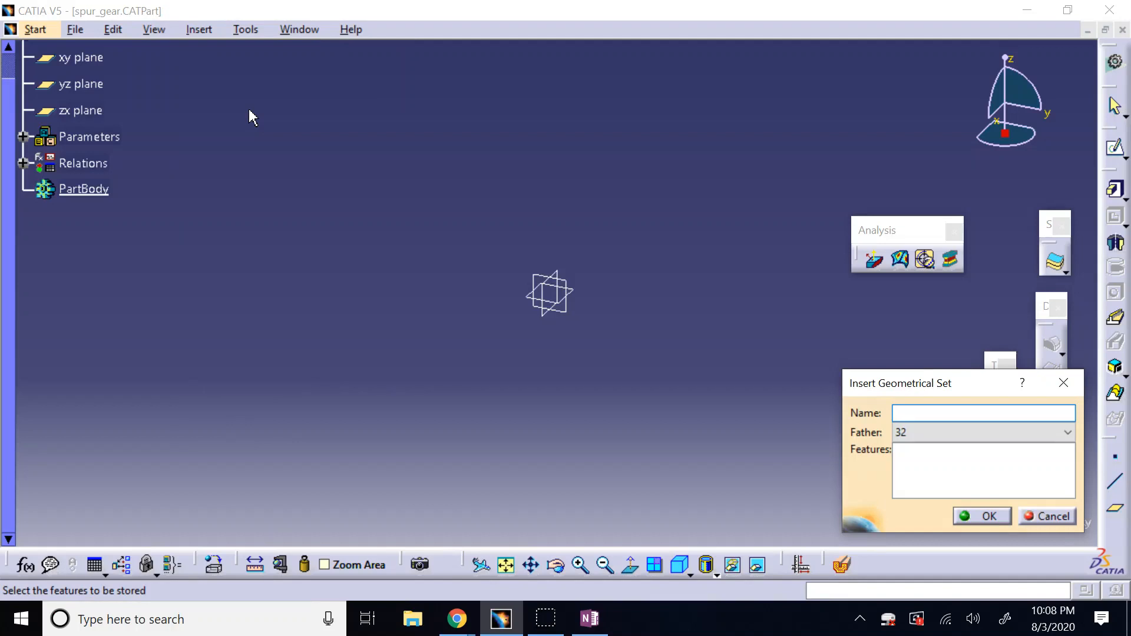
text(geometric set 1)
key(Left)
key(BackSpace)
text(.)
key(Left)
key(Left)
key(Left)
key(BackSpace)
text(S)
key(Left)
key(Left)
key(Left)
key(Left)
key(Left)
key(Left)
key(Left)
key(Left)
key(Left)
key(Left)
key(Left)
key(Delete)
text(G)
click(988, 516)
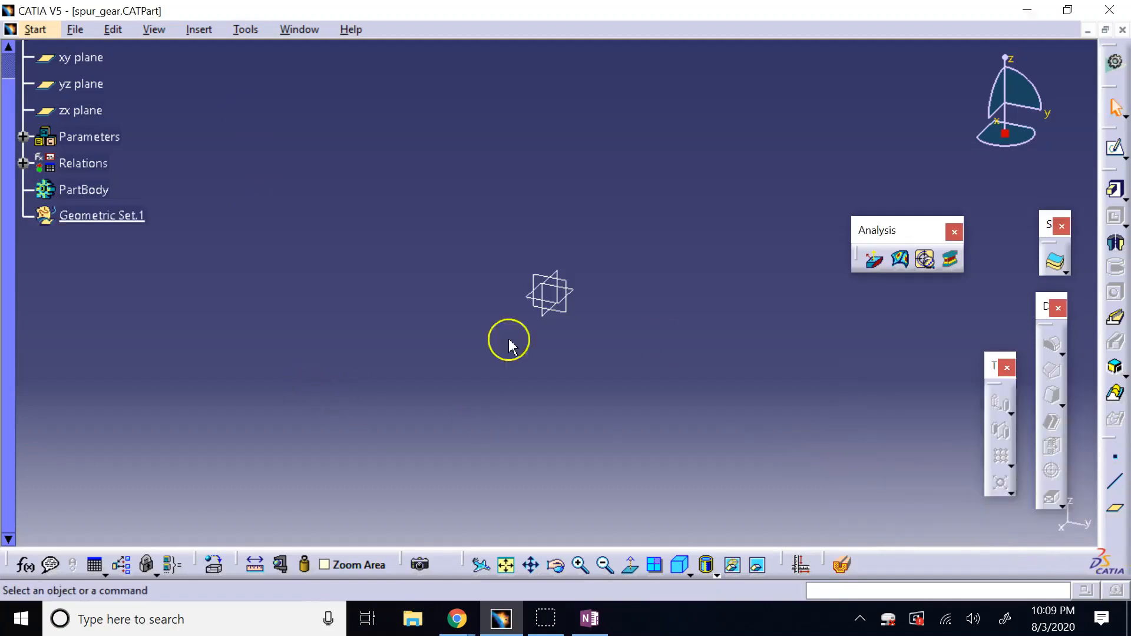
Change the part number to gear in the root part's properties and save the document
scroll(257, 197, up, 2)
scroll(256, 197, down, 1)
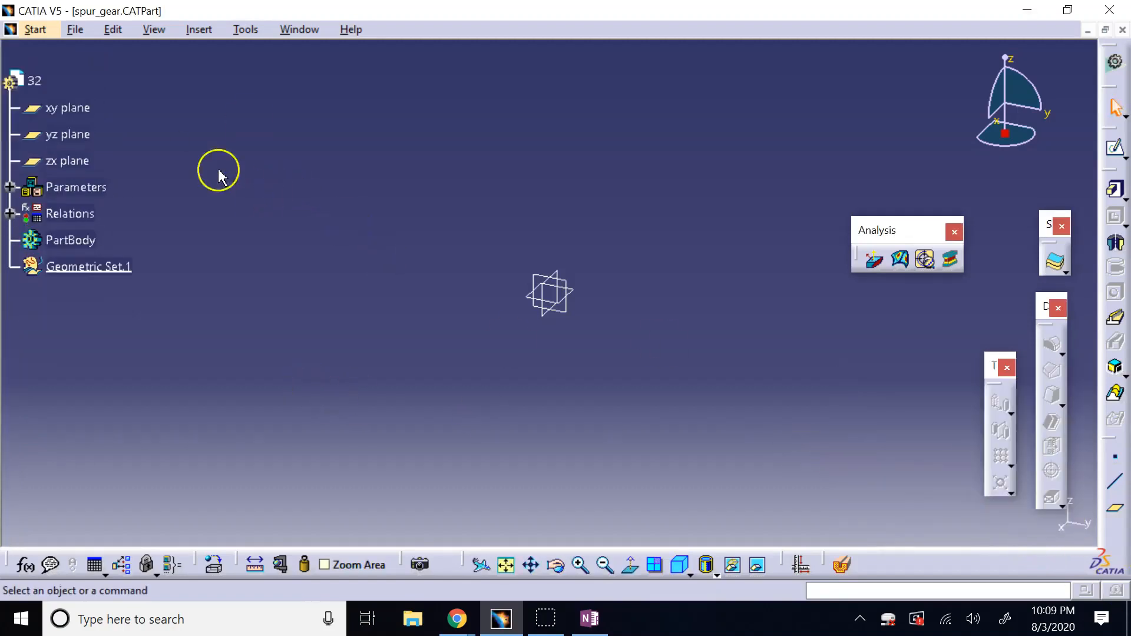
right_click(39, 84)
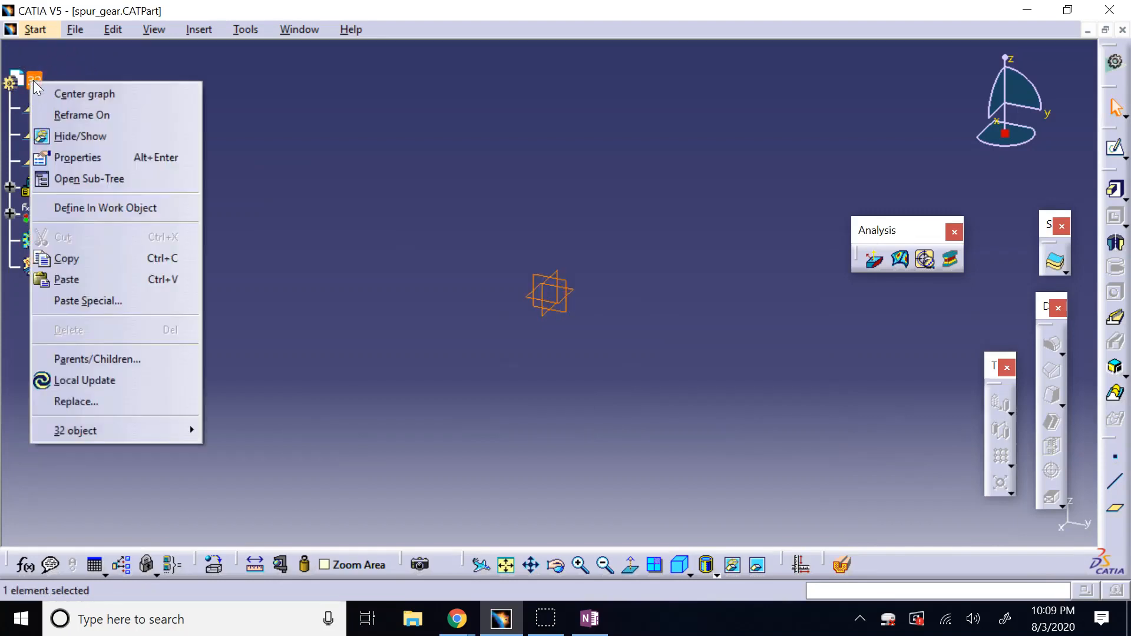
click(162, 158)
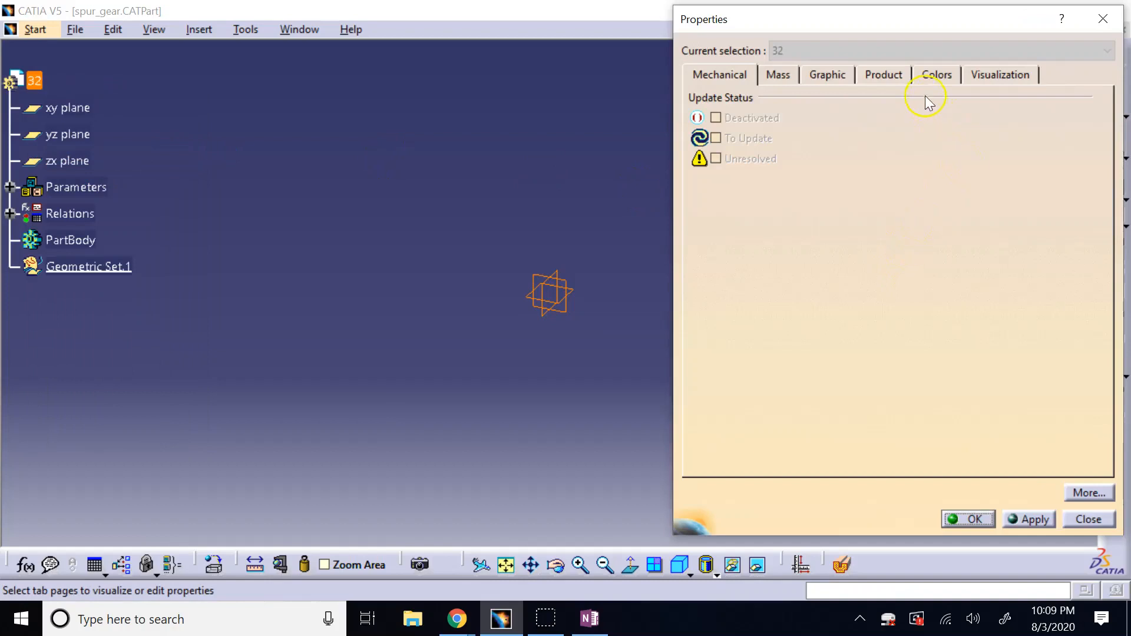
click(777, 74)
click(826, 74)
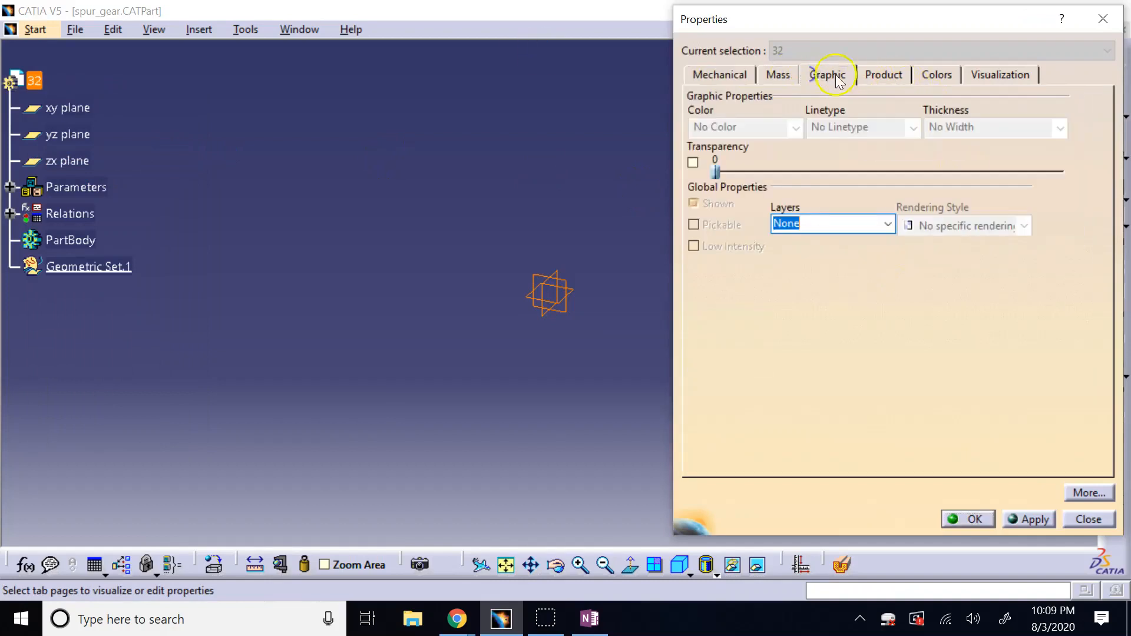
click(868, 75)
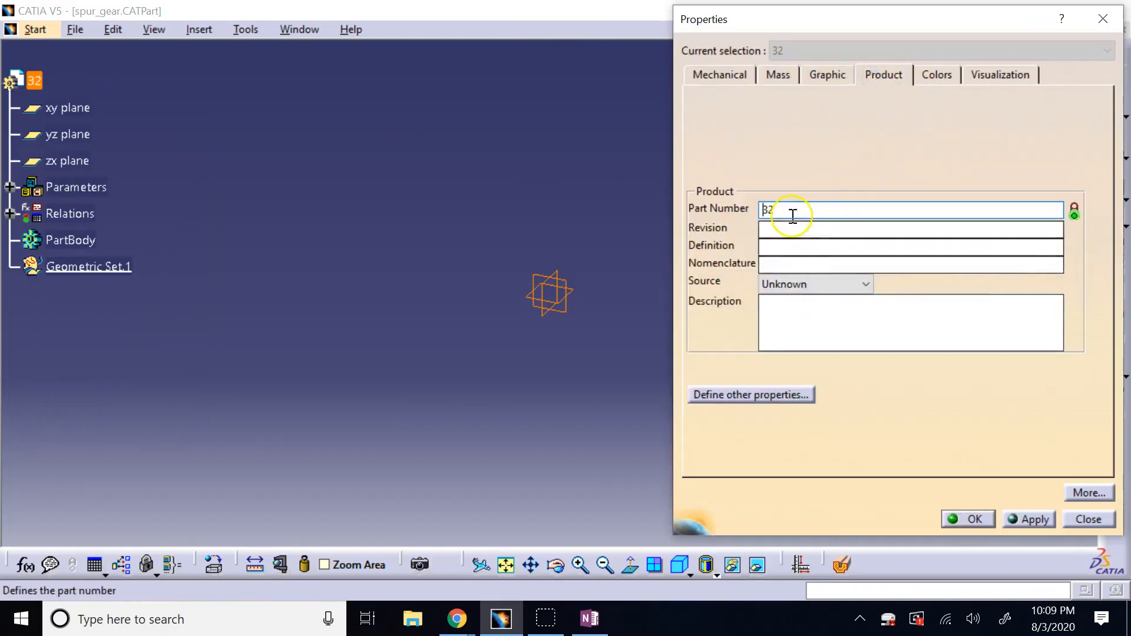
text(gear)
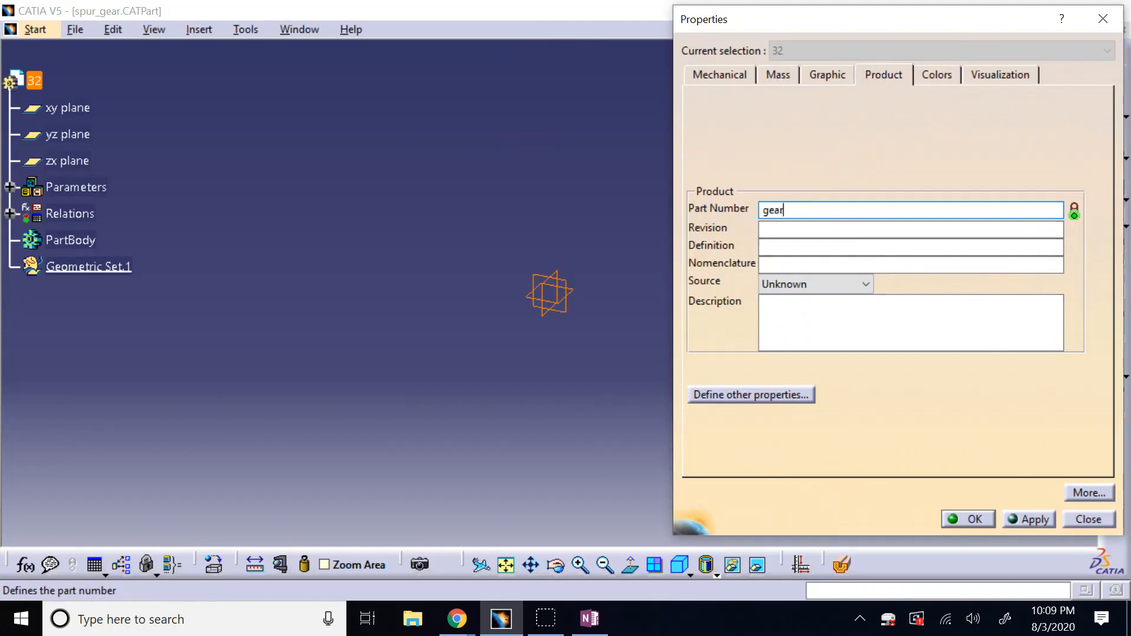
key(Return)
click(505, 86)
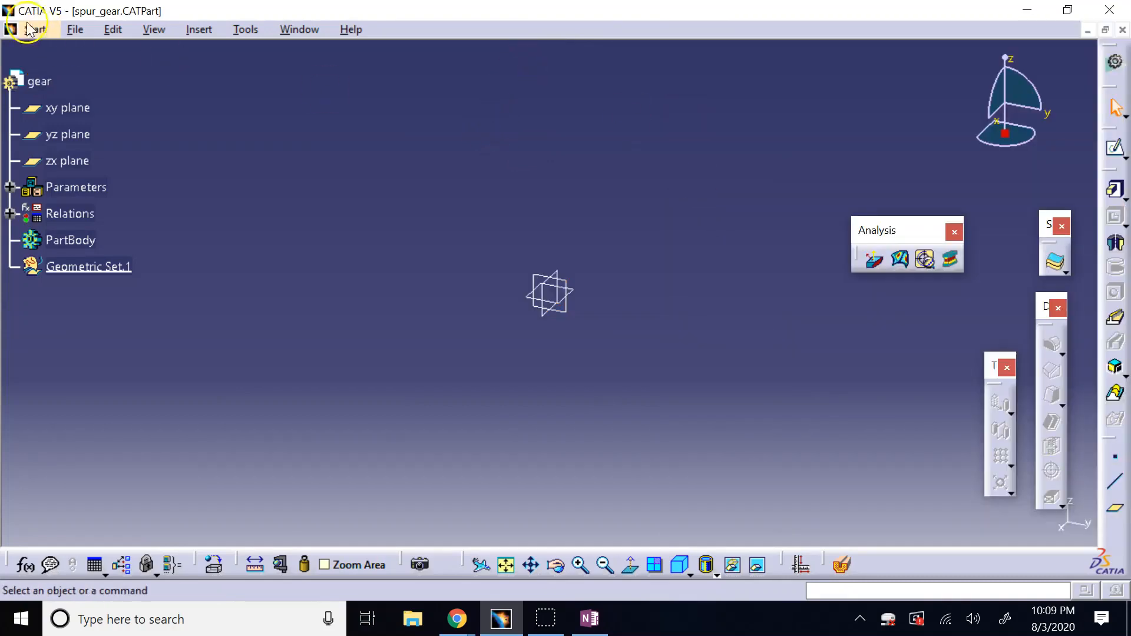
click(74, 30)
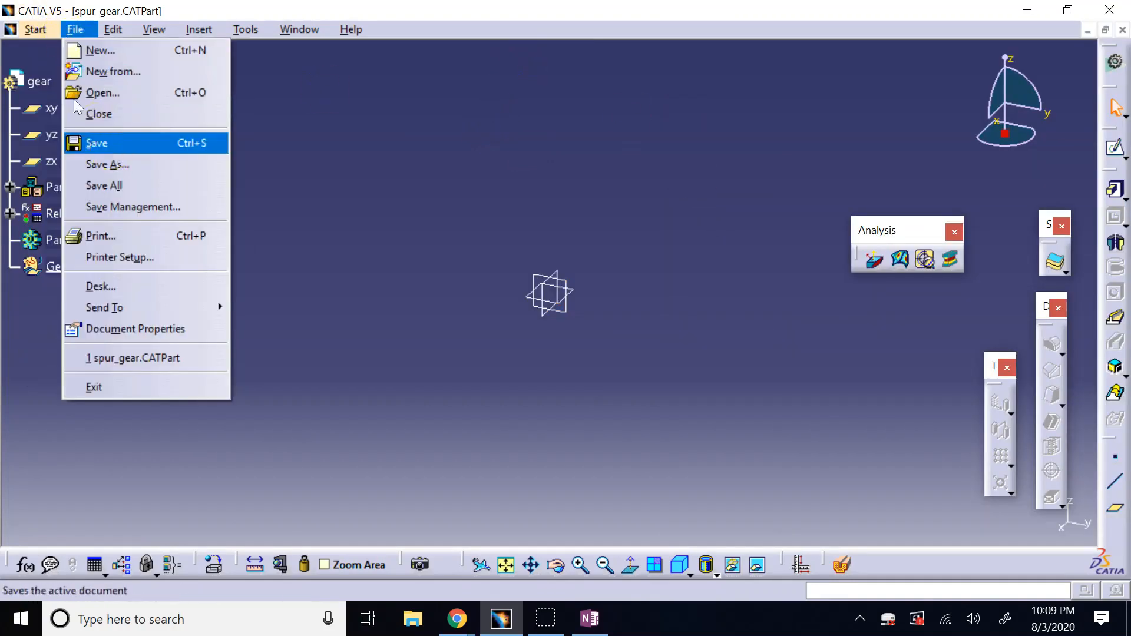
click(106, 143)
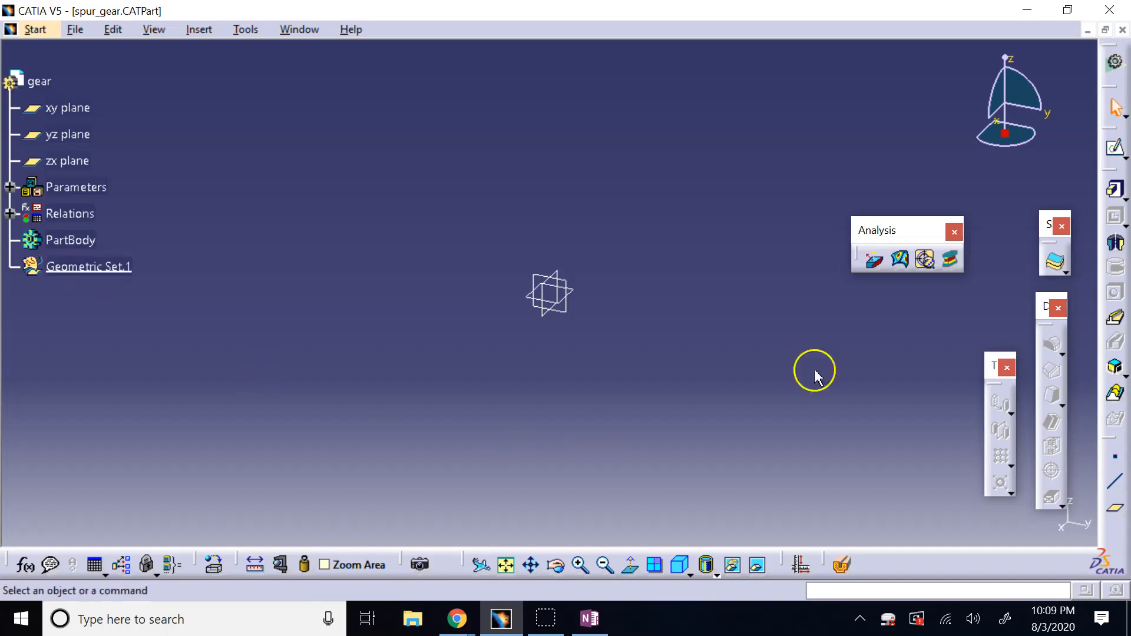
Undock the toolbar with the point, line and plane tools and place it just above the Analysis toolbar
drag(1109, 439, 715, 141)
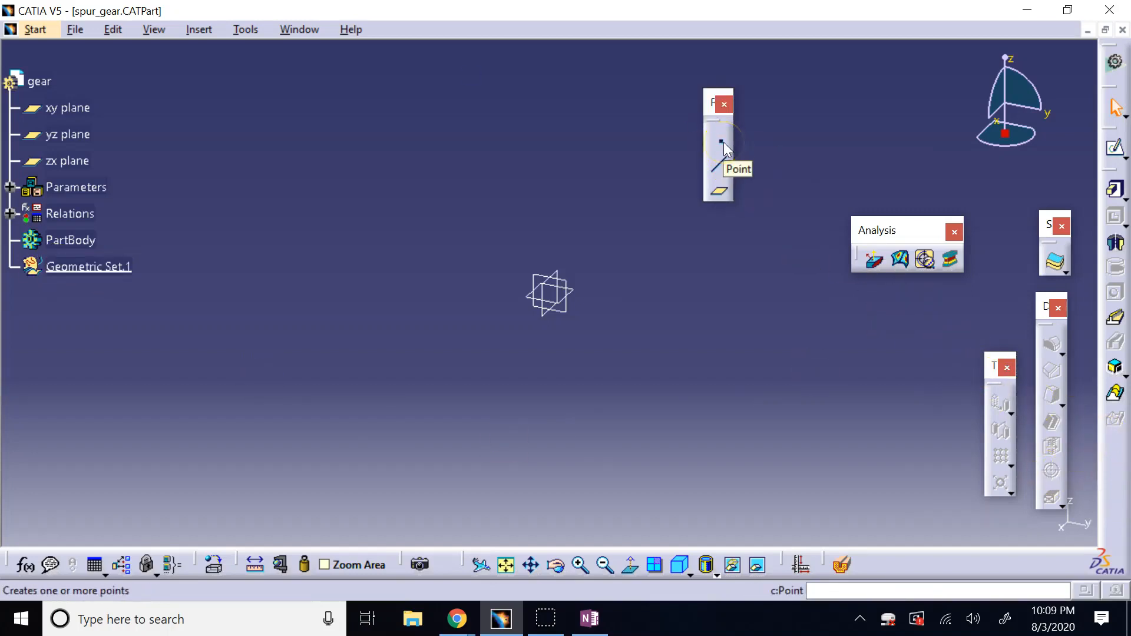
drag(715, 109, 861, 102)
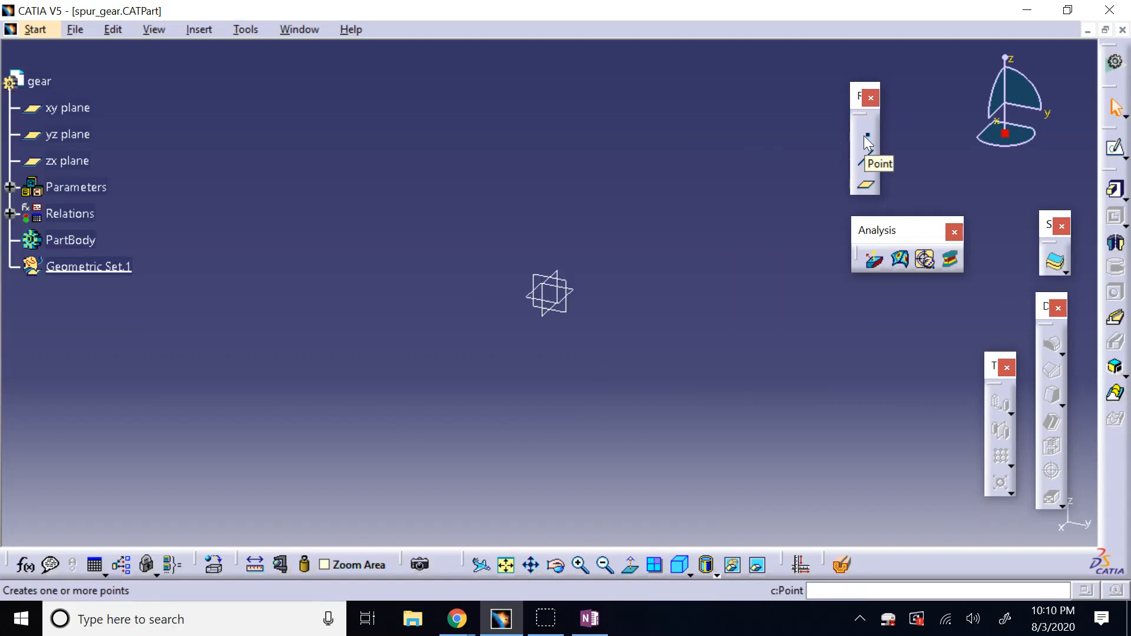
click(878, 131)
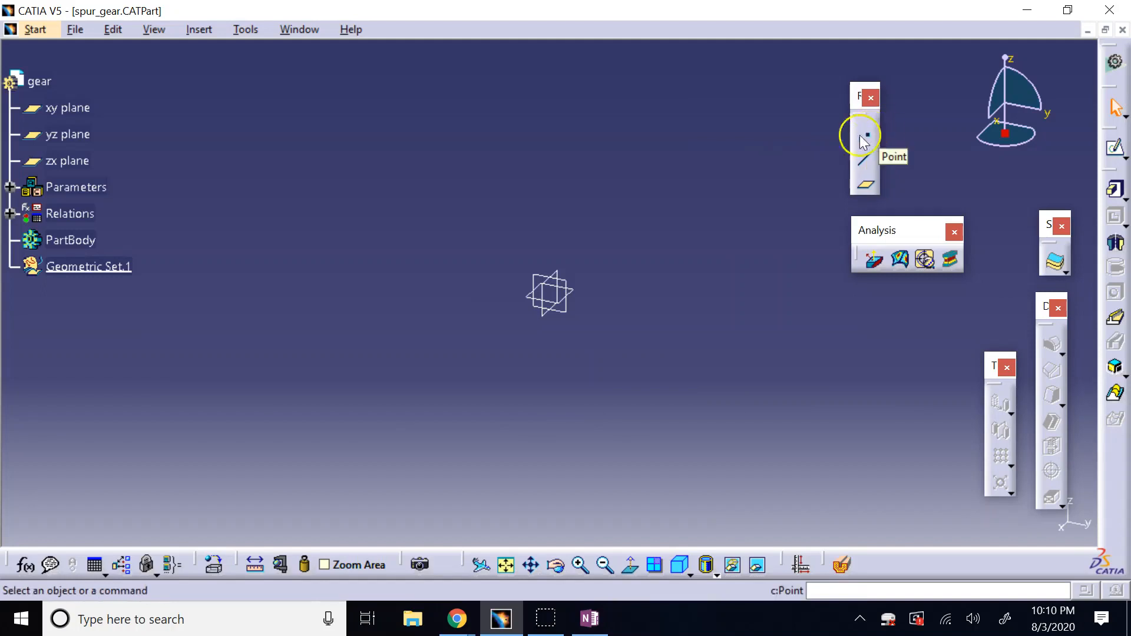
click(520, 216)
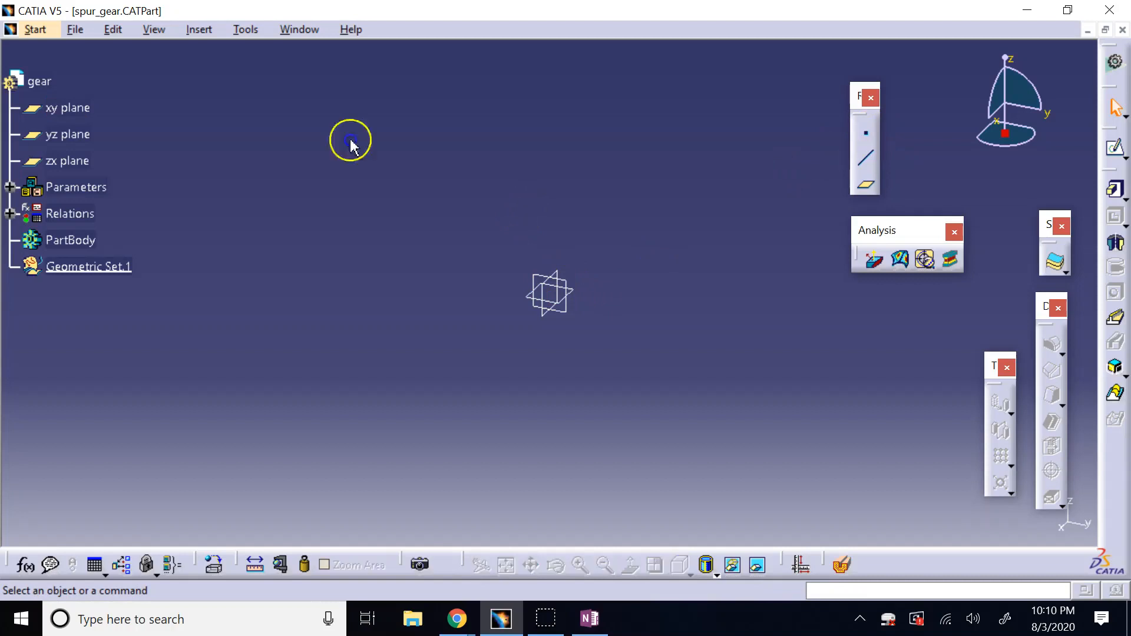
click(525, 211)
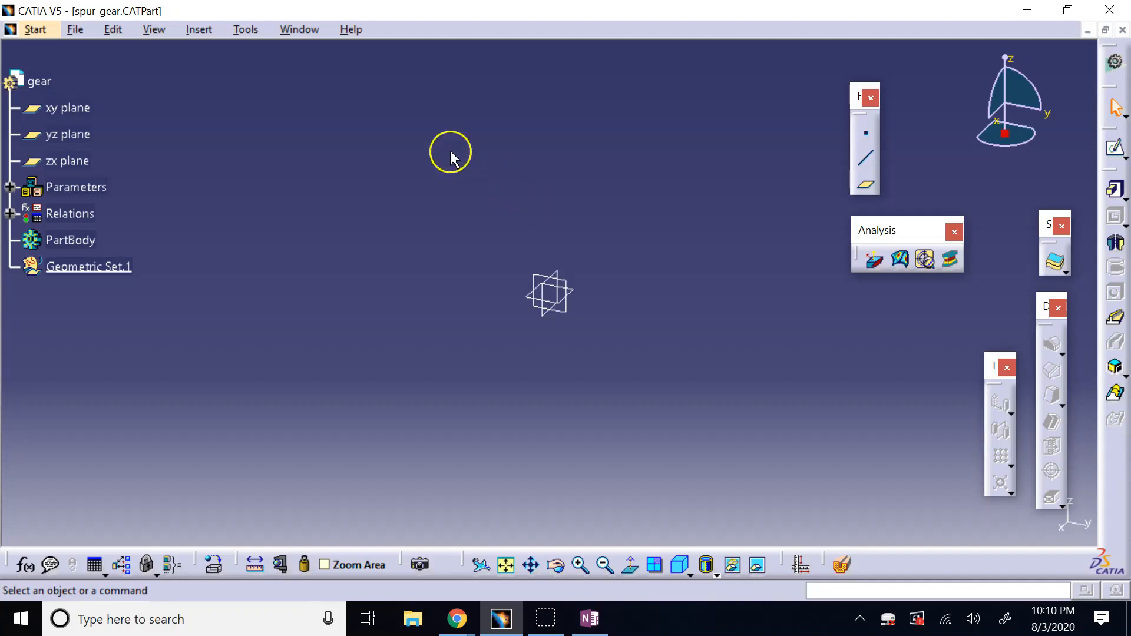
click(204, 30)
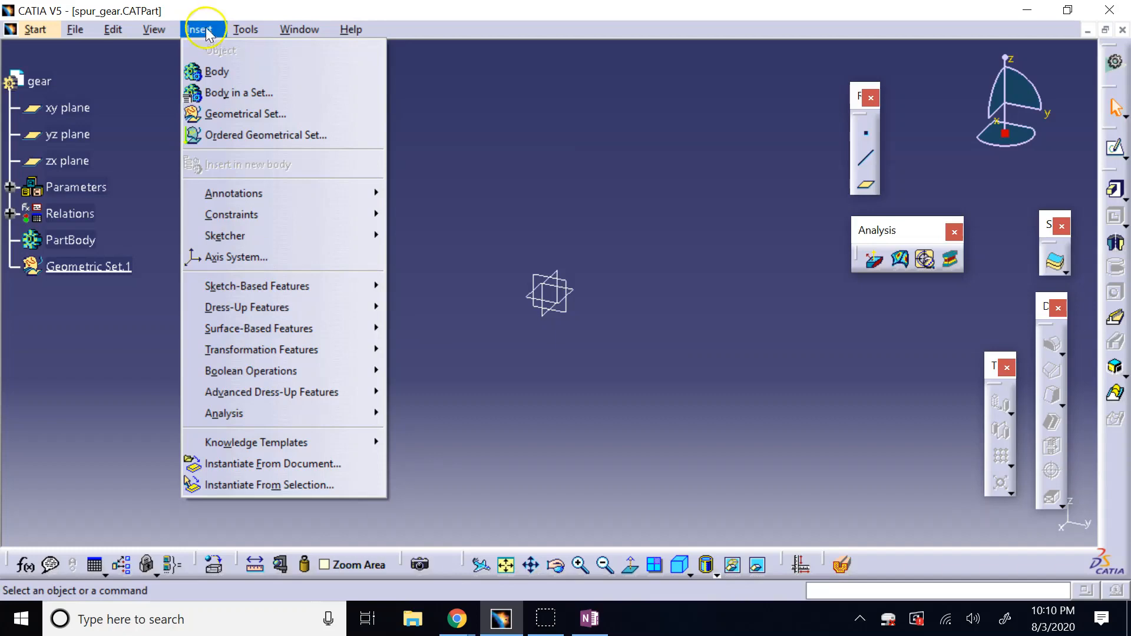
click(235, 257)
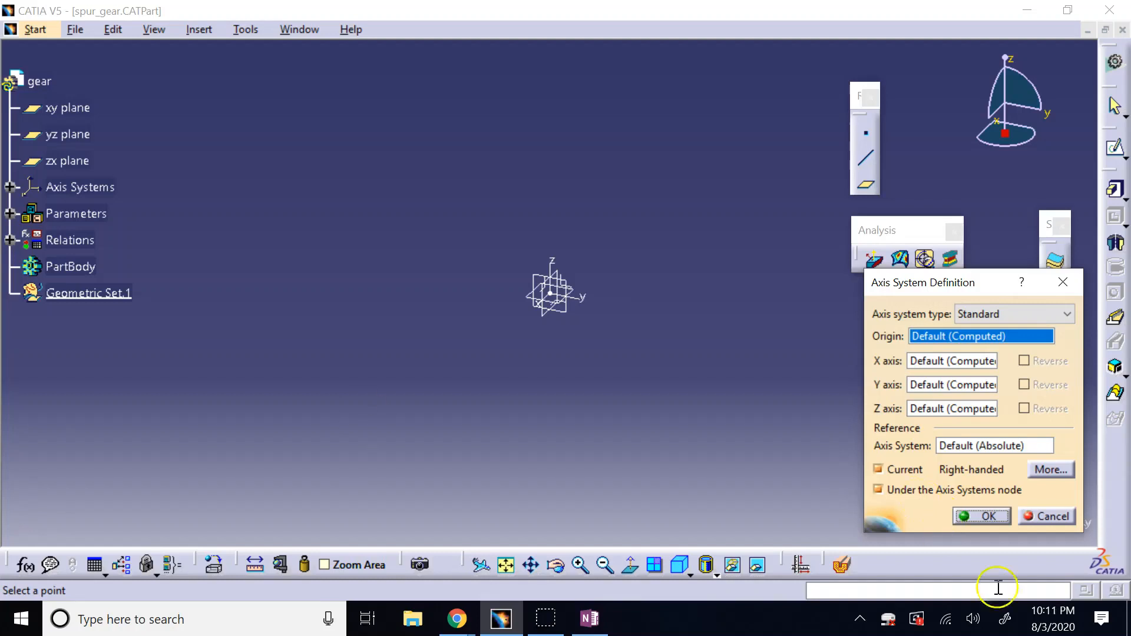
click(1028, 518)
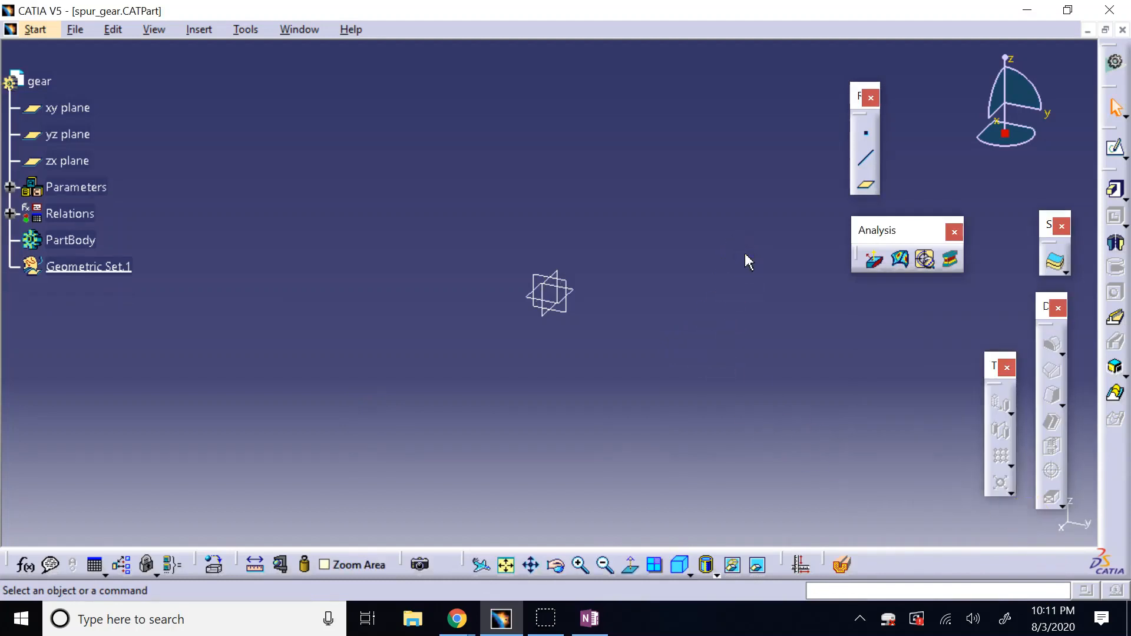
Start a coordinate-type point in Geometric Set.1, checking the gear tooth diagram in OneNote before returning to CATIA
click(866, 133)
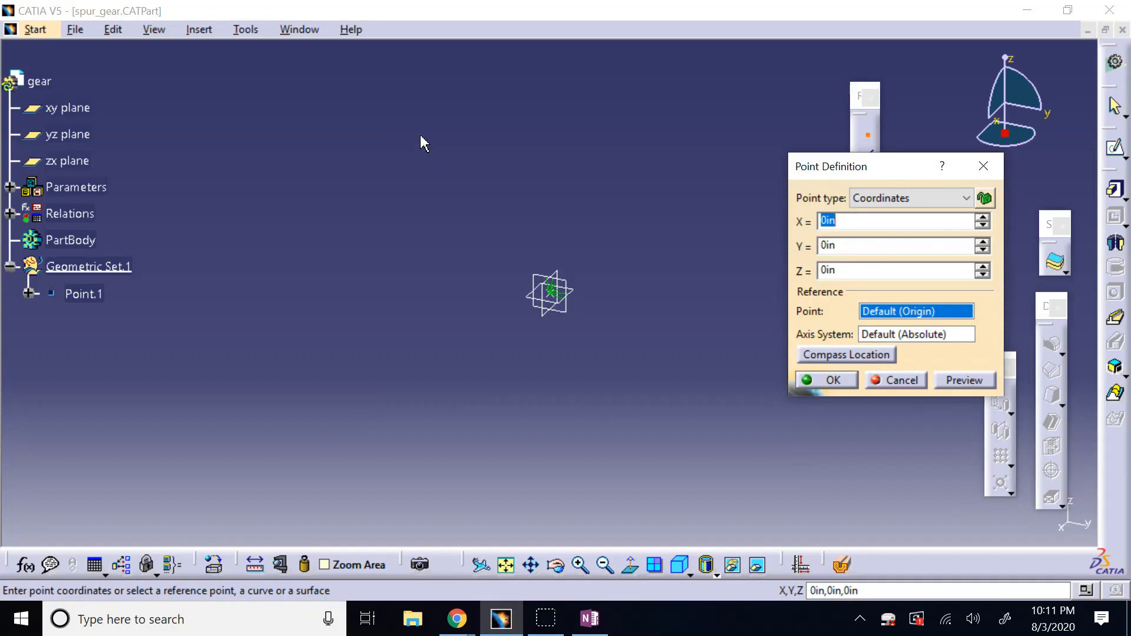
click(868, 223)
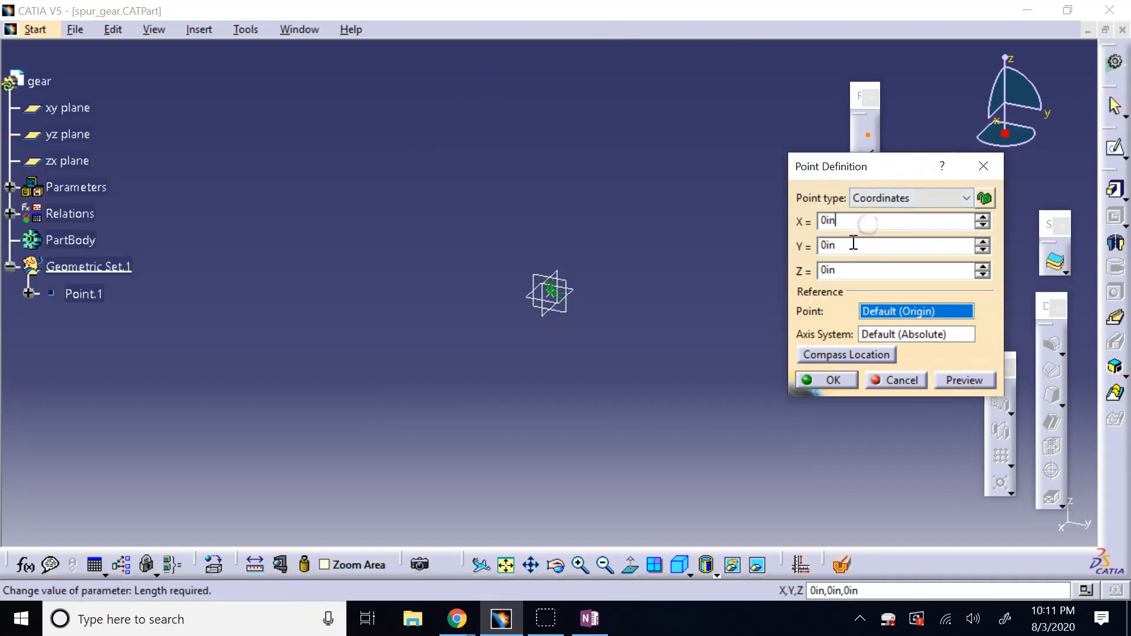
click(851, 271)
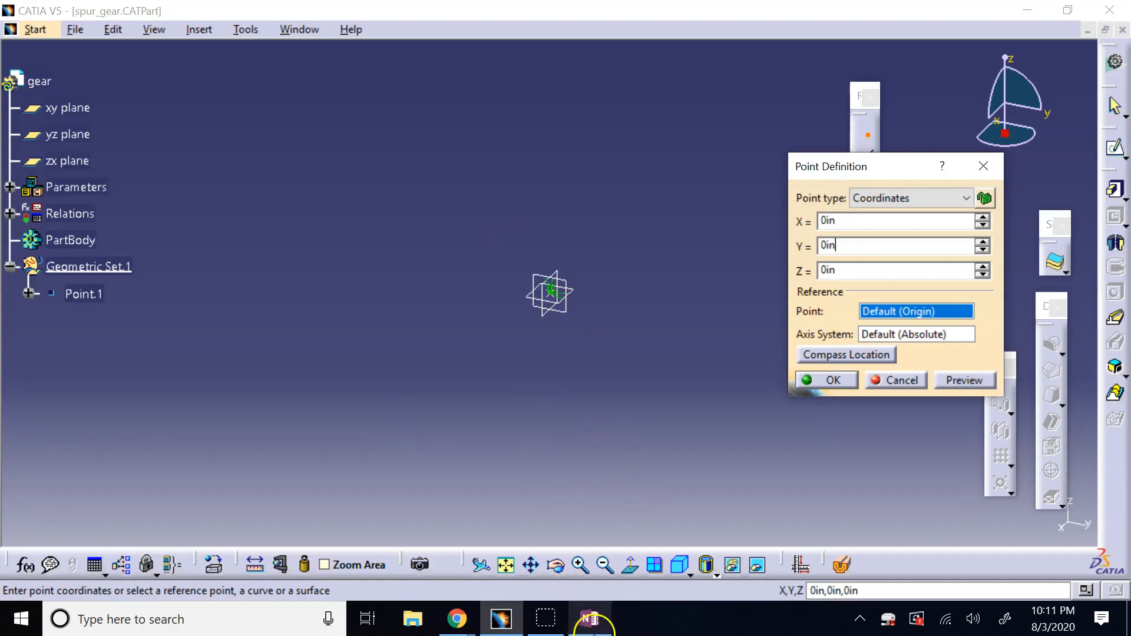
click(585, 625)
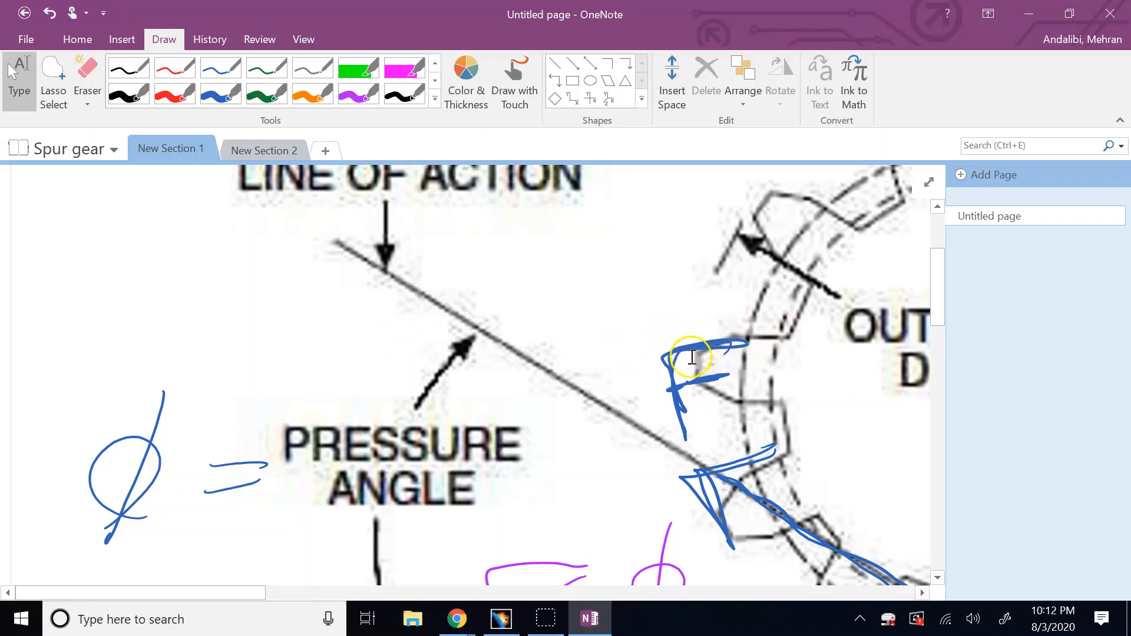
click(501, 619)
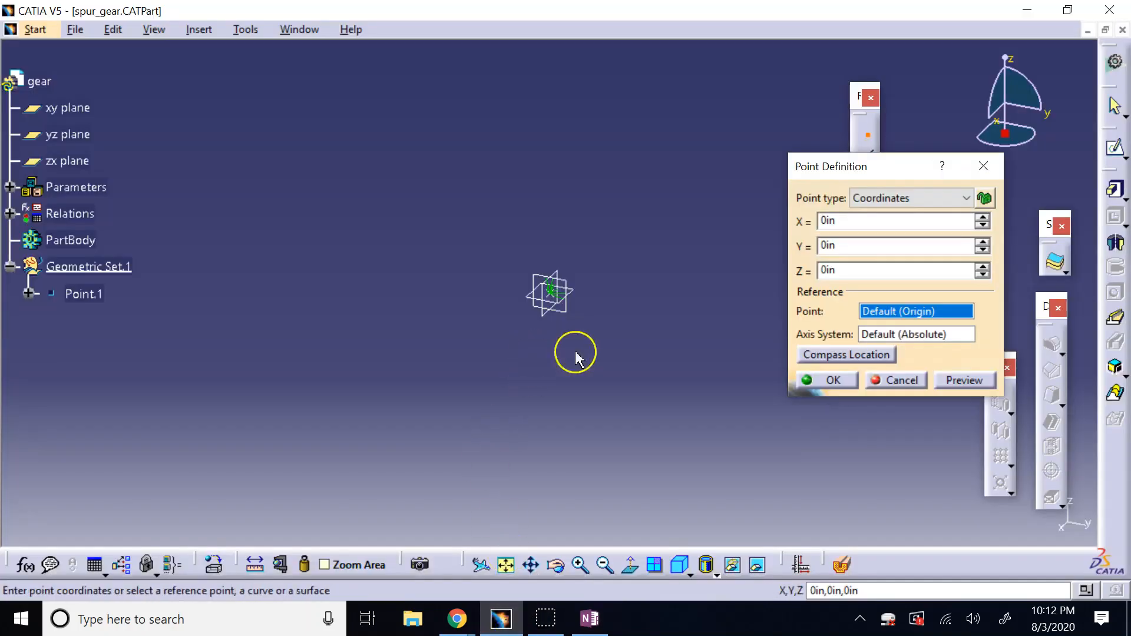
Clear the point's Y coordinate and write the formula Relations\y.Evaluate(0) for it
click(842, 247)
double_click(842, 248)
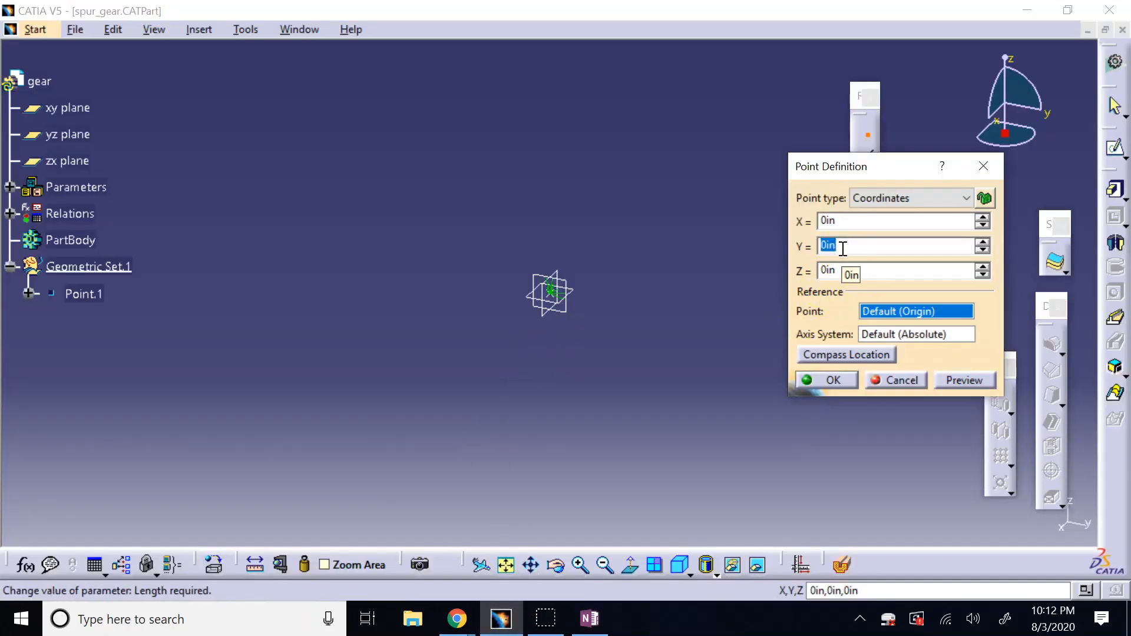
key(BackSpace)
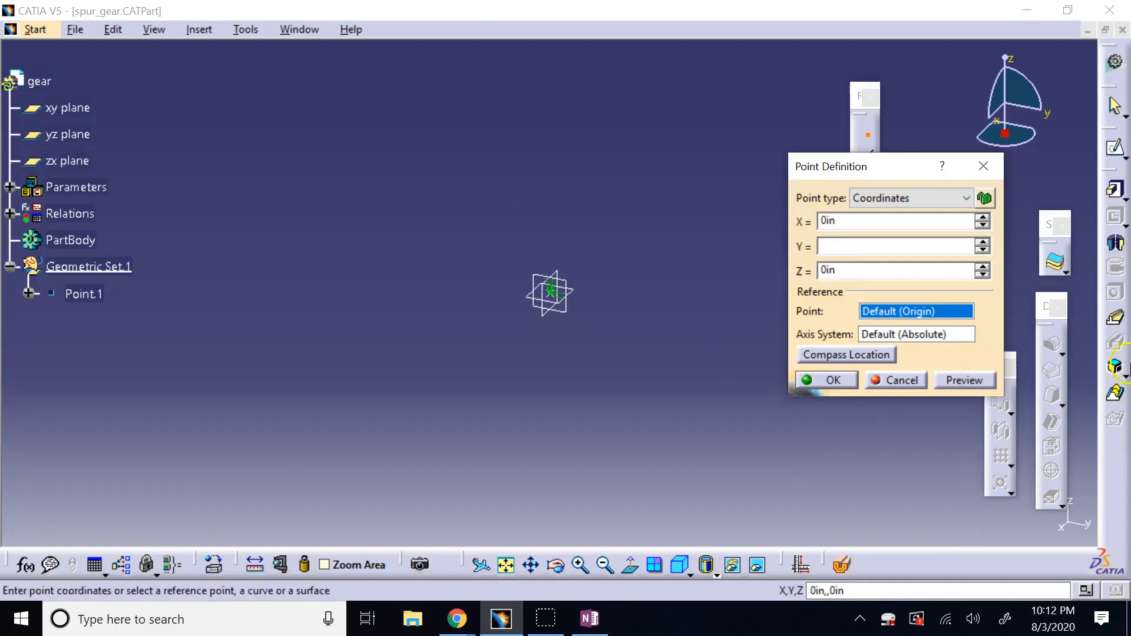
right_click(828, 244)
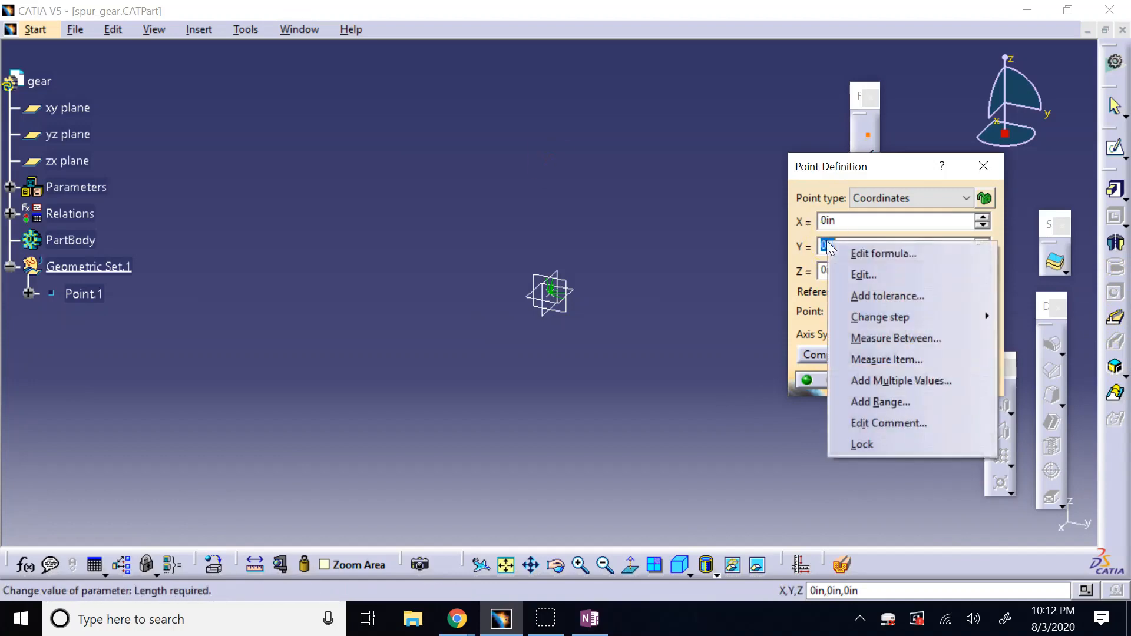
click(884, 255)
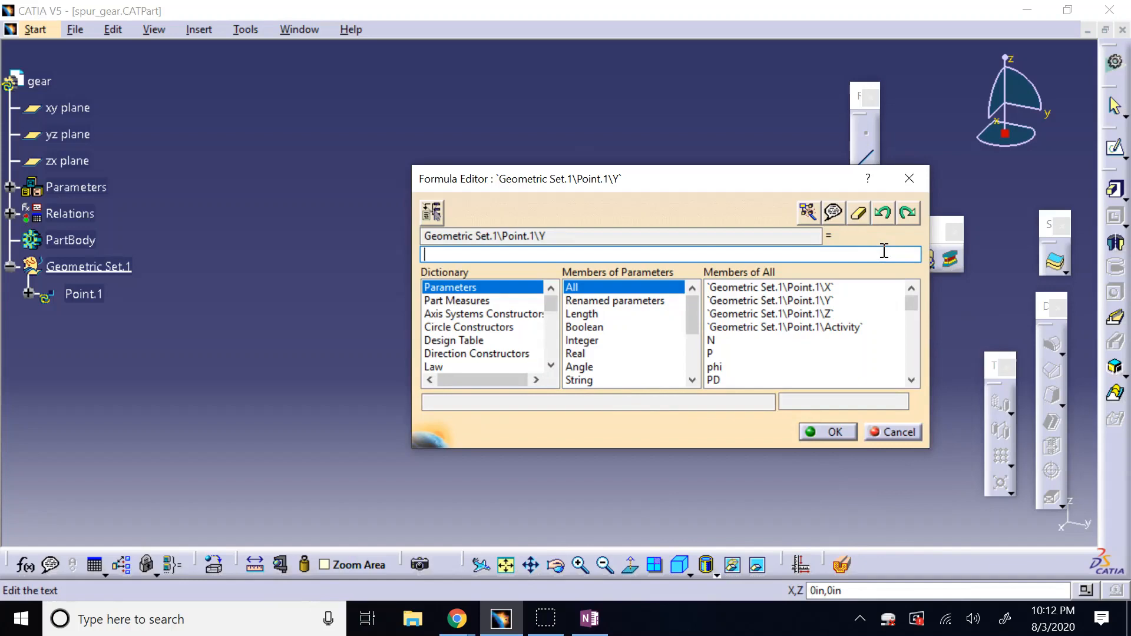
text(Relations)
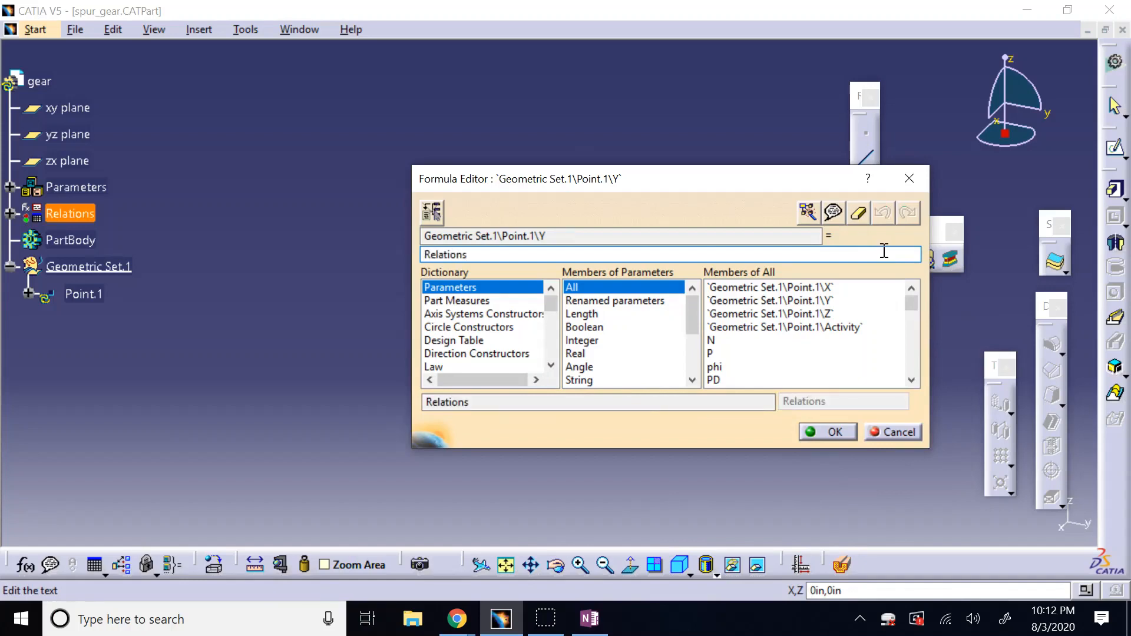
text(\y.Eva)
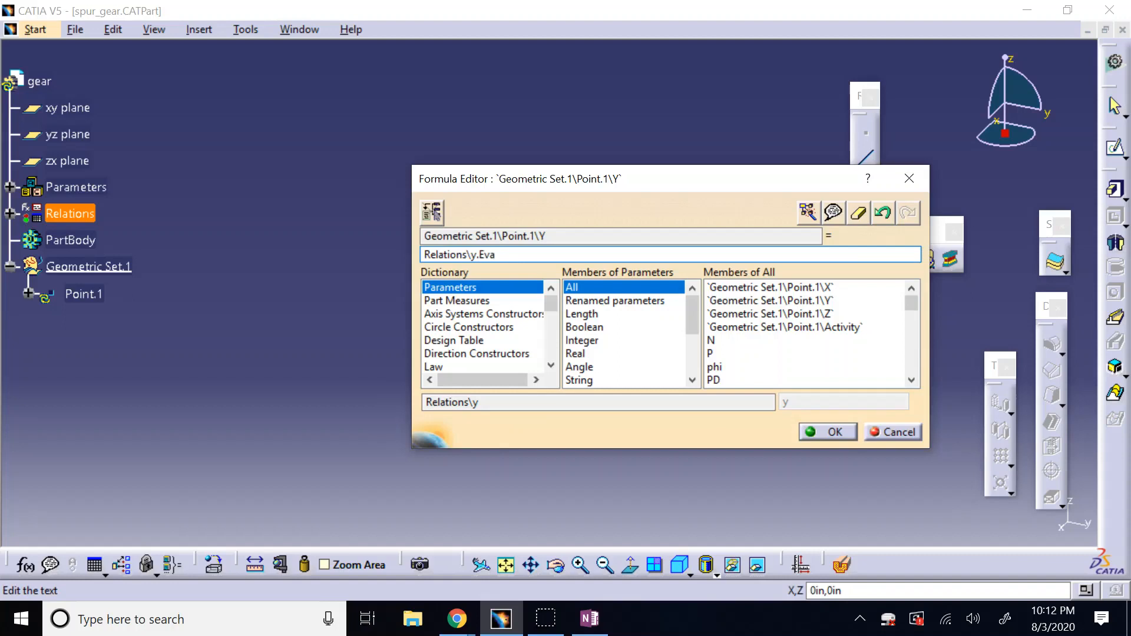
text(luate(0))
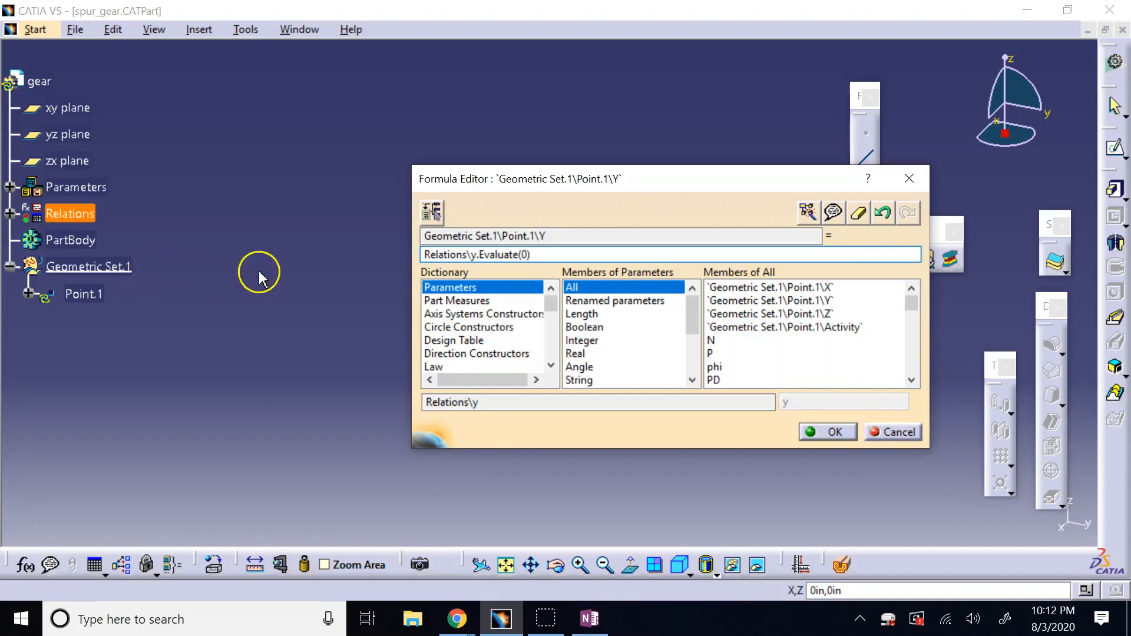
Expand the Relations branch and examine how each part of the Y formula refers to the y law
click(10, 213)
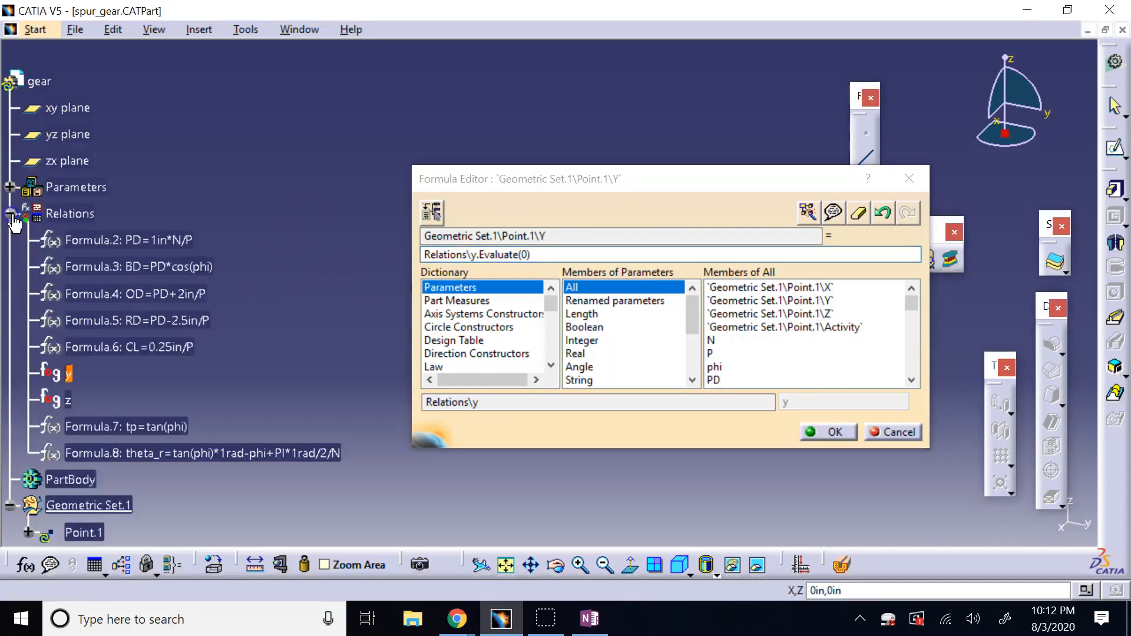
click(474, 255)
double_click(476, 254)
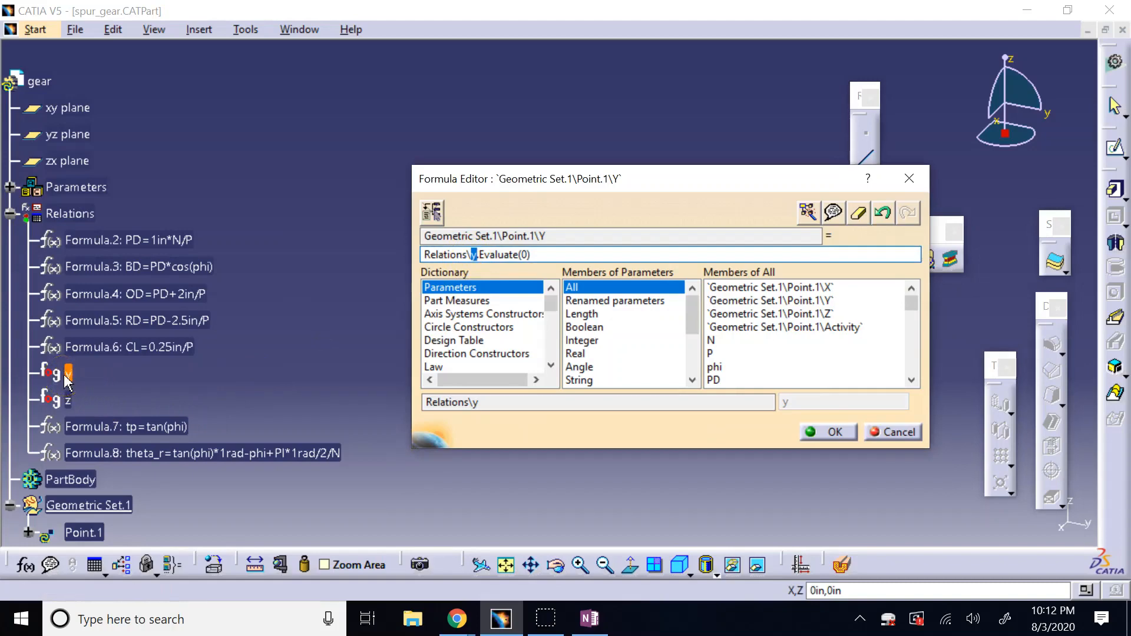
click(484, 258)
click(480, 254)
drag(479, 253, 395, 258)
click(554, 252)
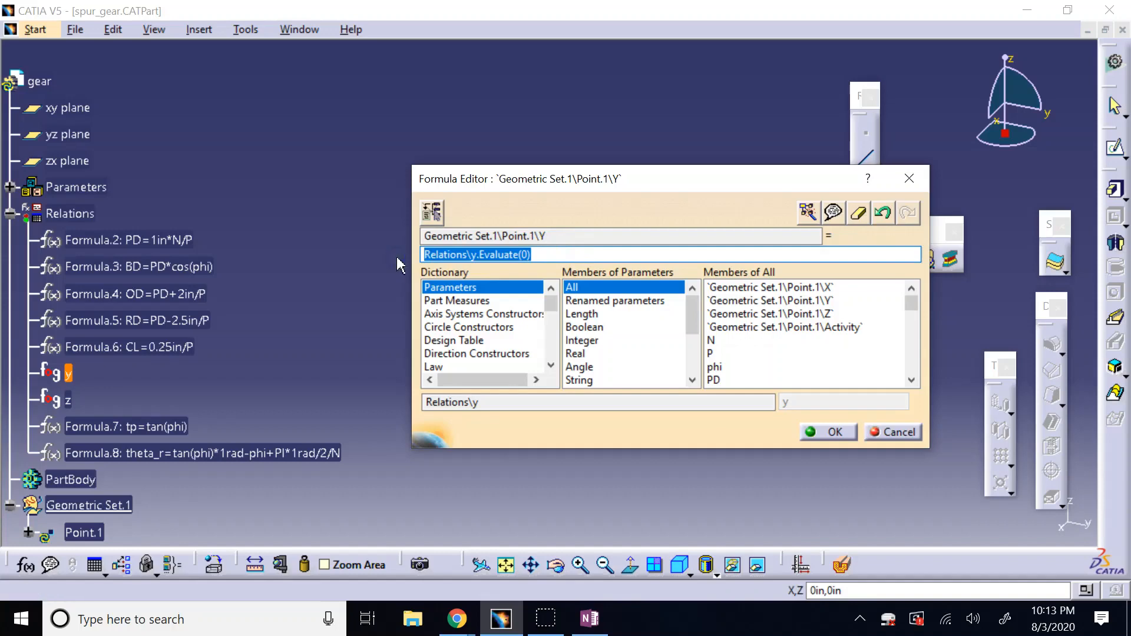
click(437, 254)
click(469, 255)
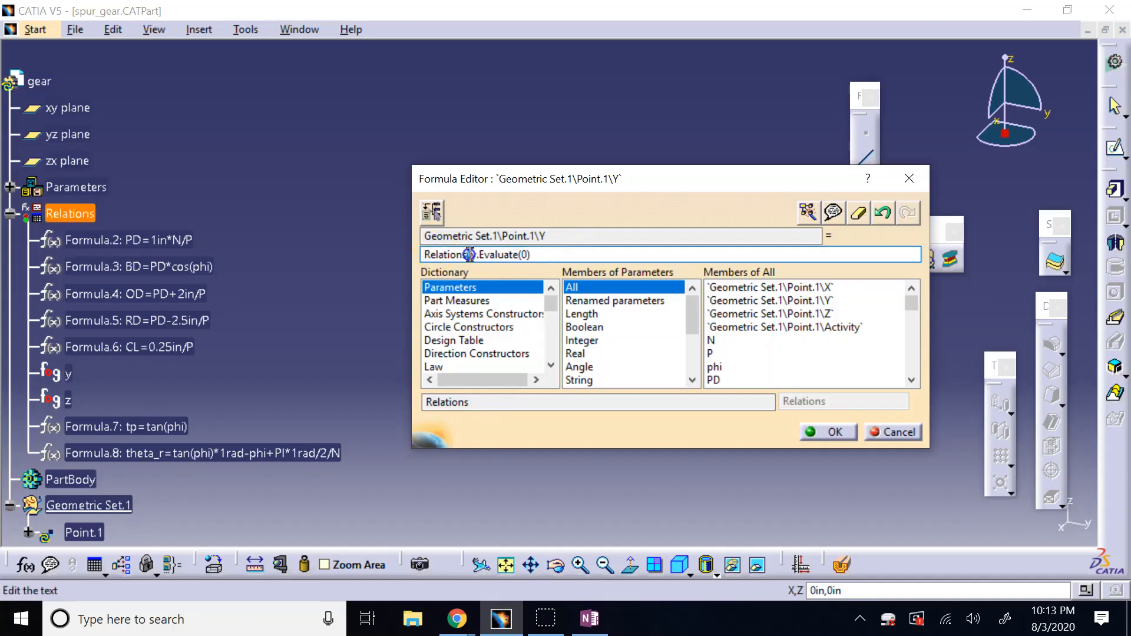
click(474, 254)
click(479, 255)
mouse_move(480, 255)
mouse_down()
mouse_move(531, 254)
mouse_move(478, 256)
mouse_up()
click(532, 255)
click(531, 255)
click(471, 255)
click(422, 255)
click(555, 255)
Copy the full Y formula text, then accept the formula and let the relation update with the global update
key(ctrl+a)
key(ctrl+c)
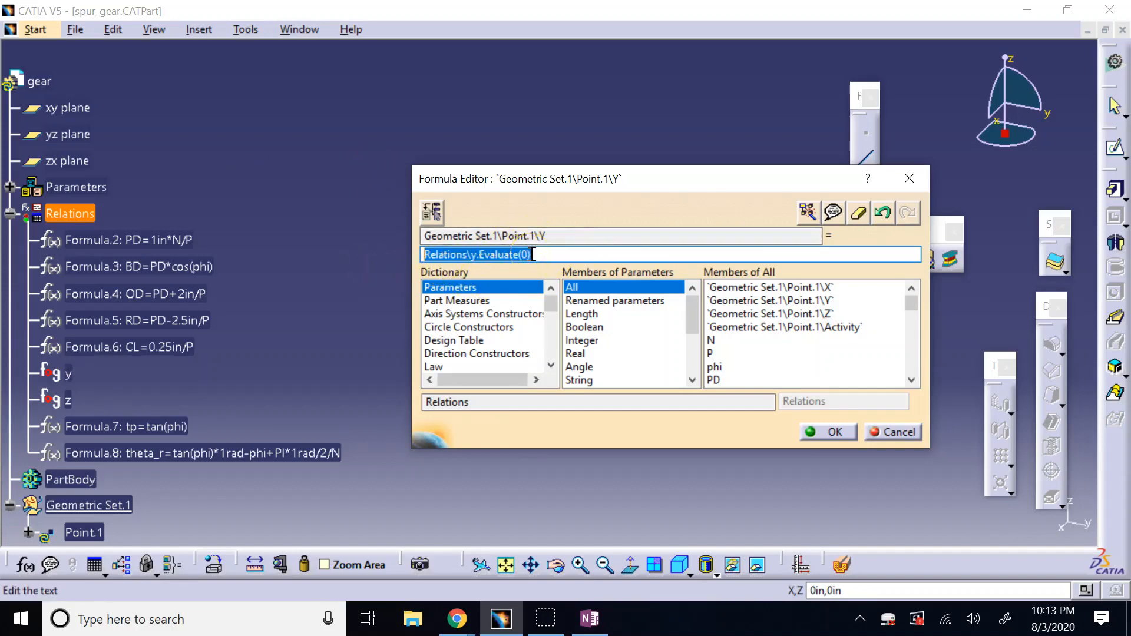
click(828, 431)
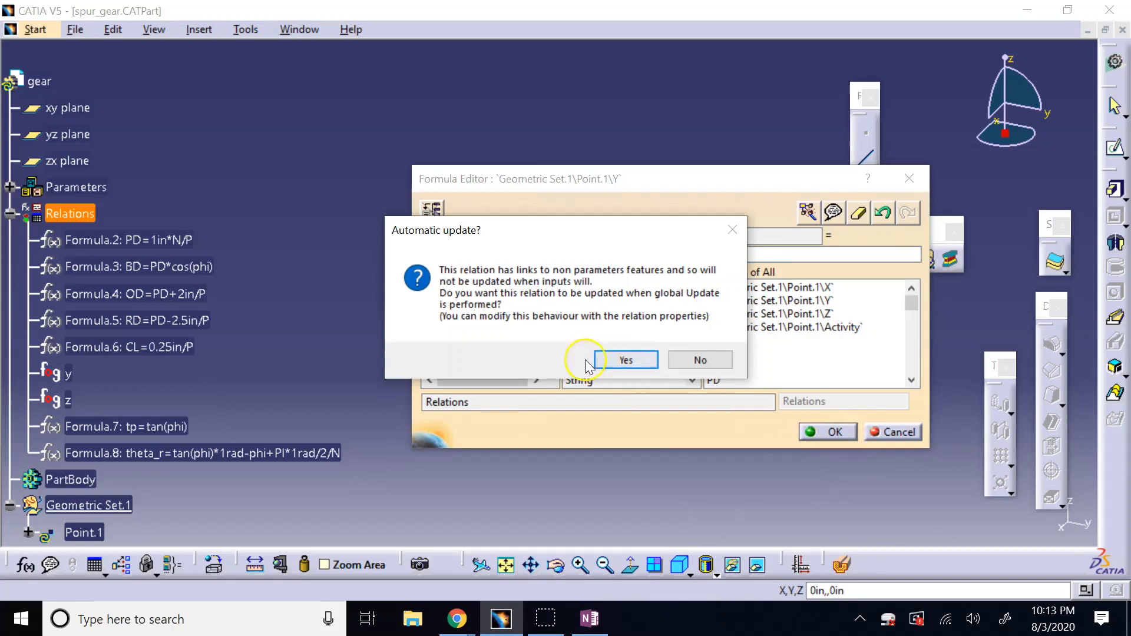
click(619, 360)
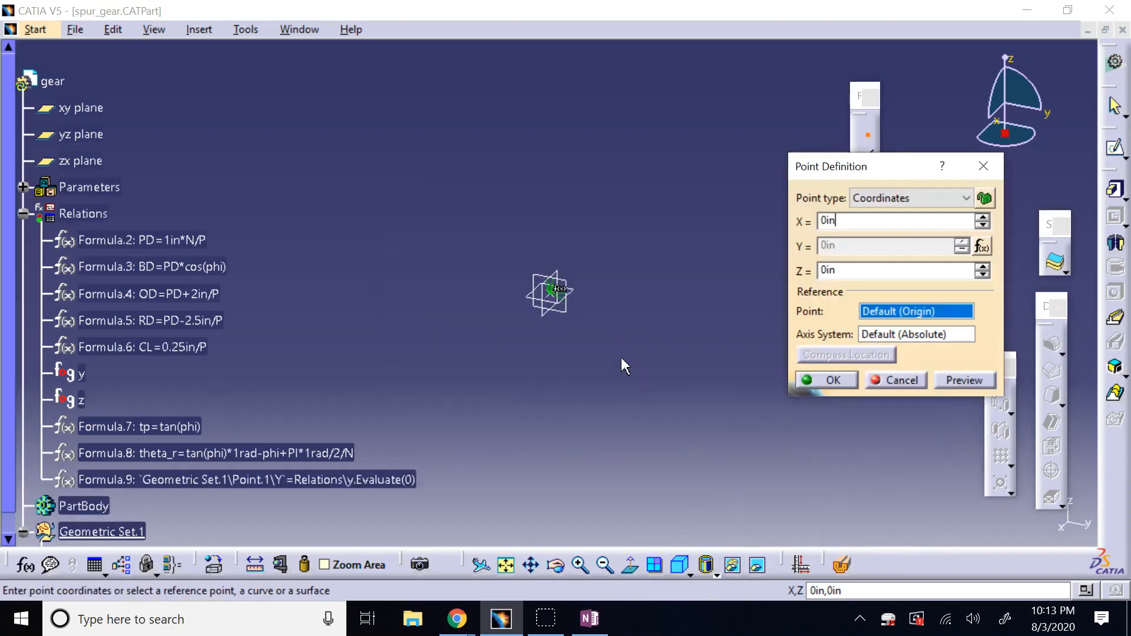
Write the formula Relations\z.Evaluate(0) for the first point's Z coordinate, taking the z law from the Relations branch
double_click(839, 271)
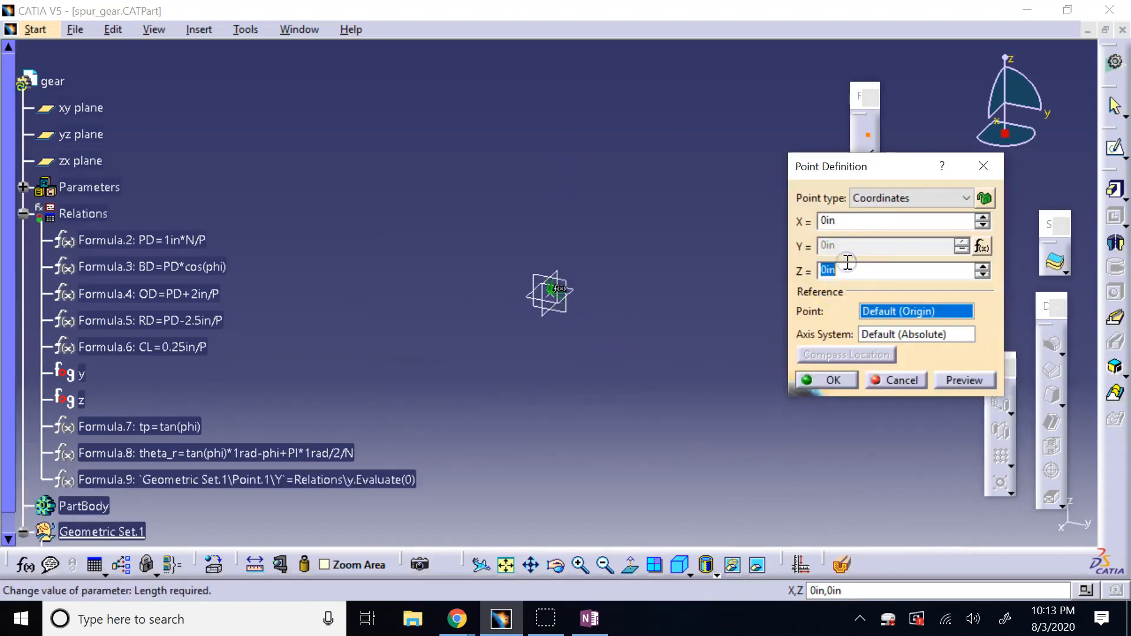
right_click(835, 272)
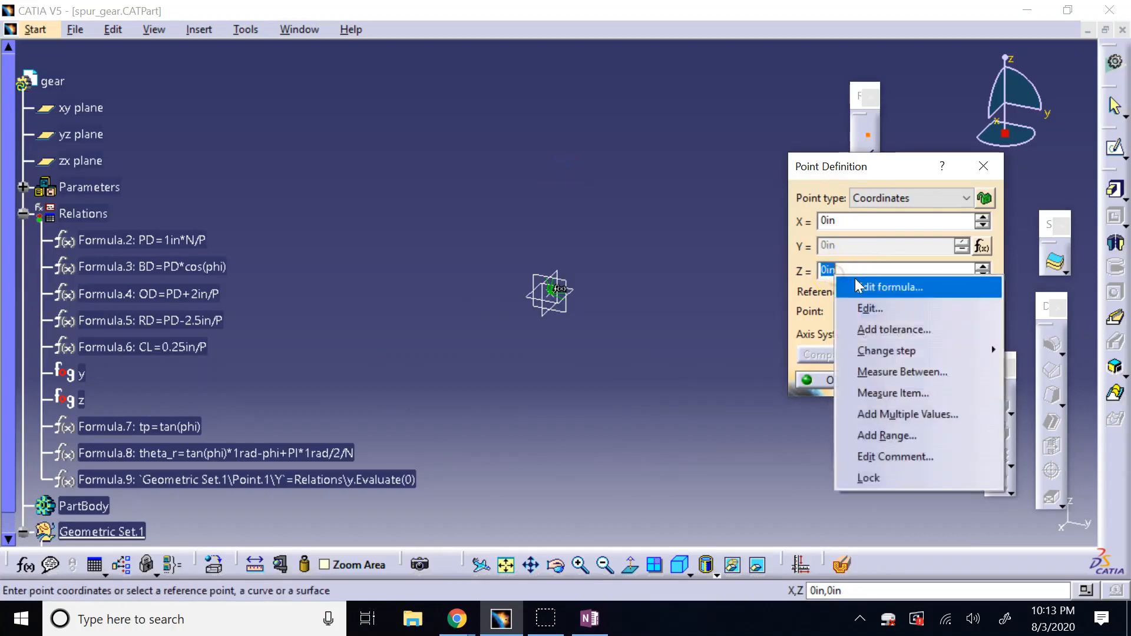
click(856, 287)
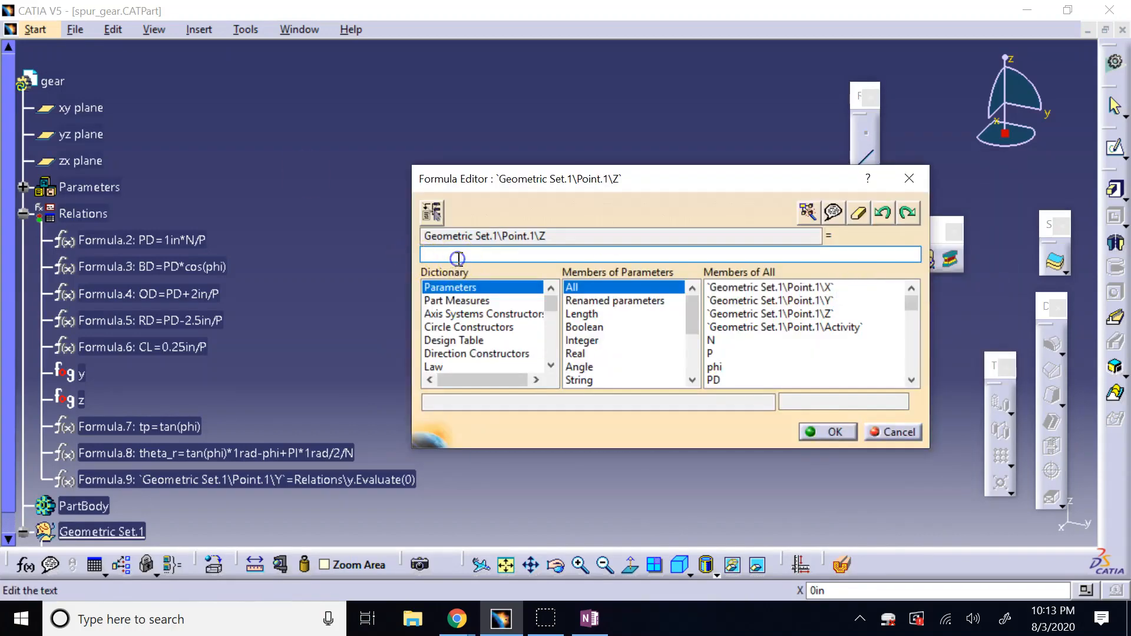
click(80, 404)
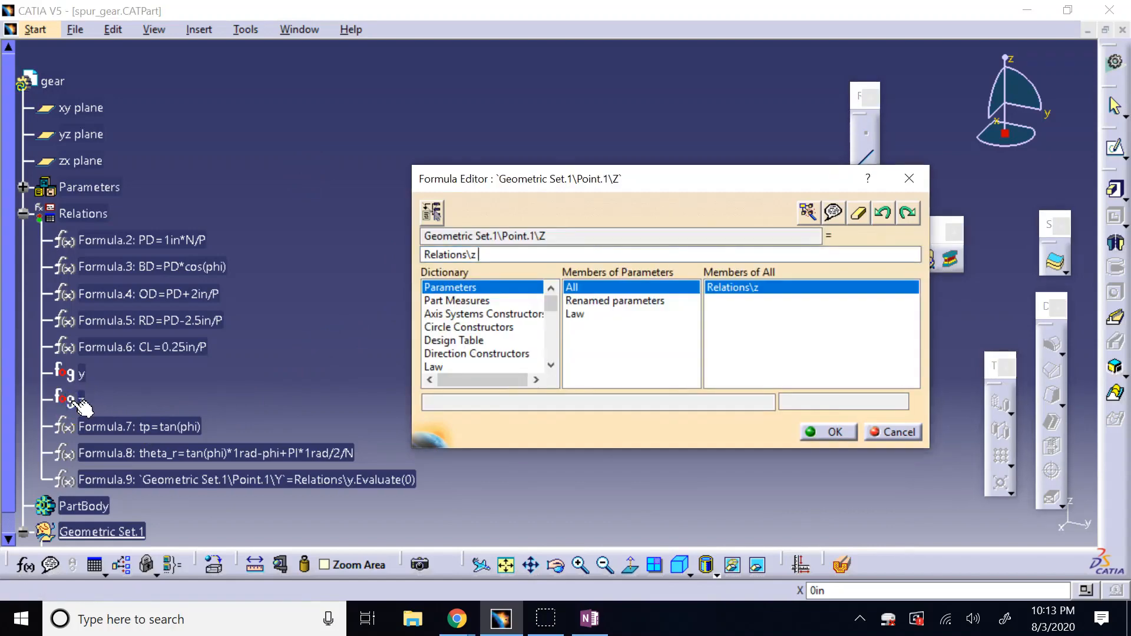
text(.)
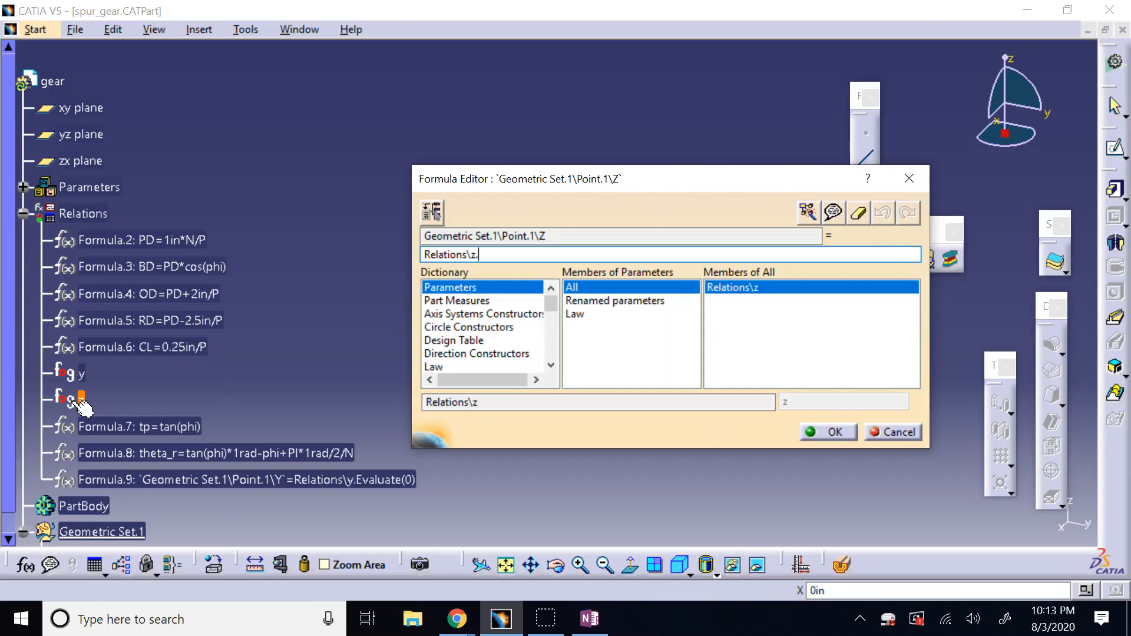
text(Evala)
text(ute(0)))
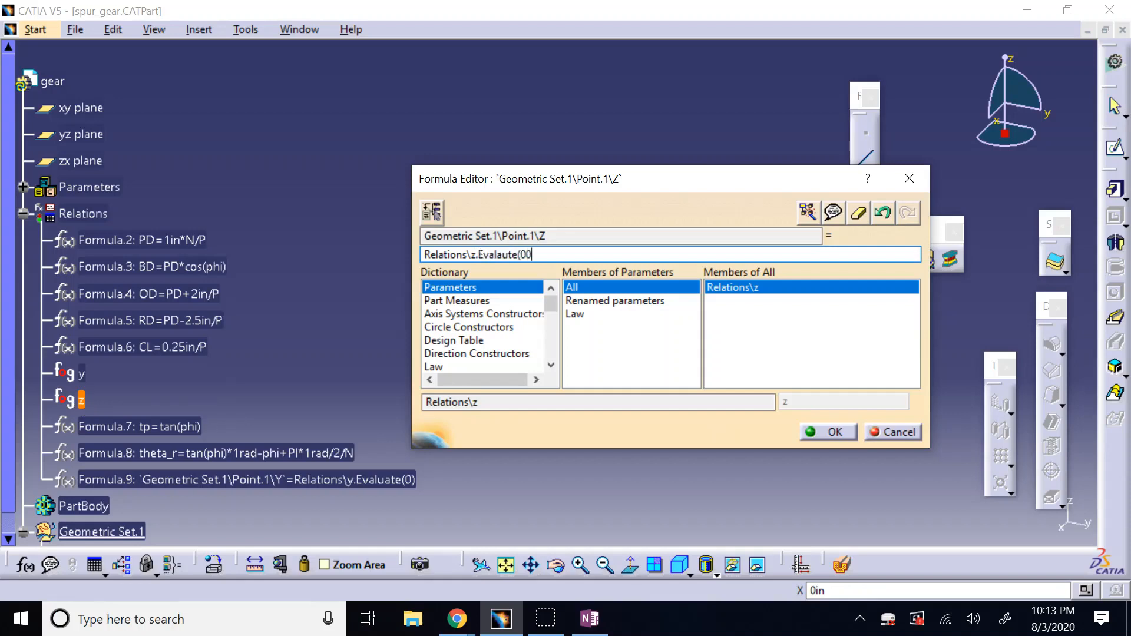
key(BackSpace)
key(BackSpace)
text())
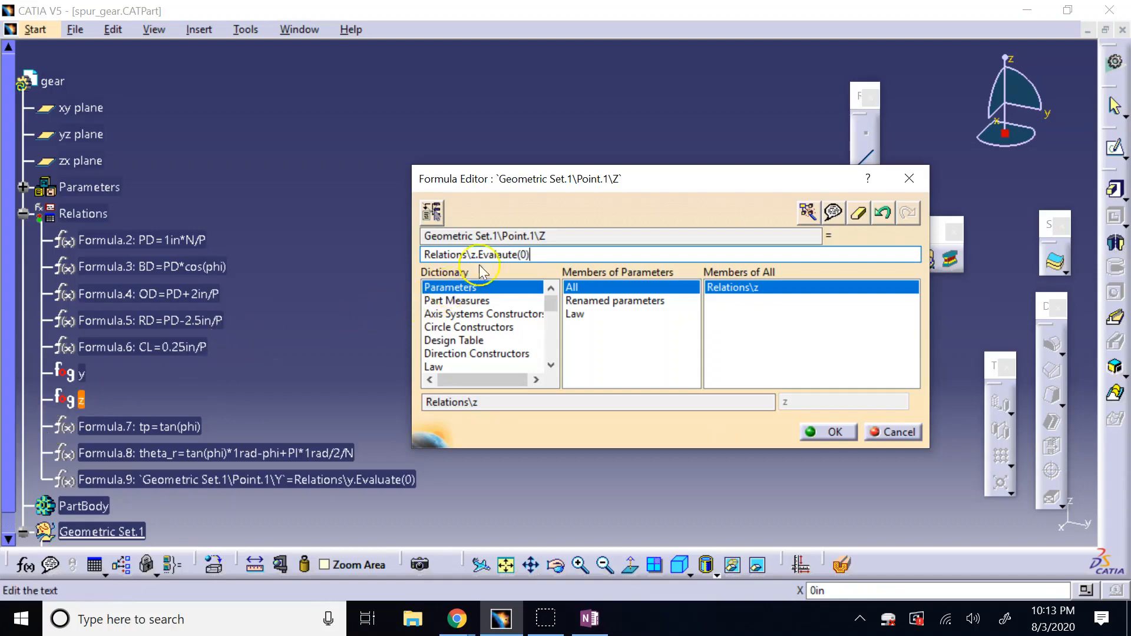
click(501, 256)
key(BackSpace)
text(a)
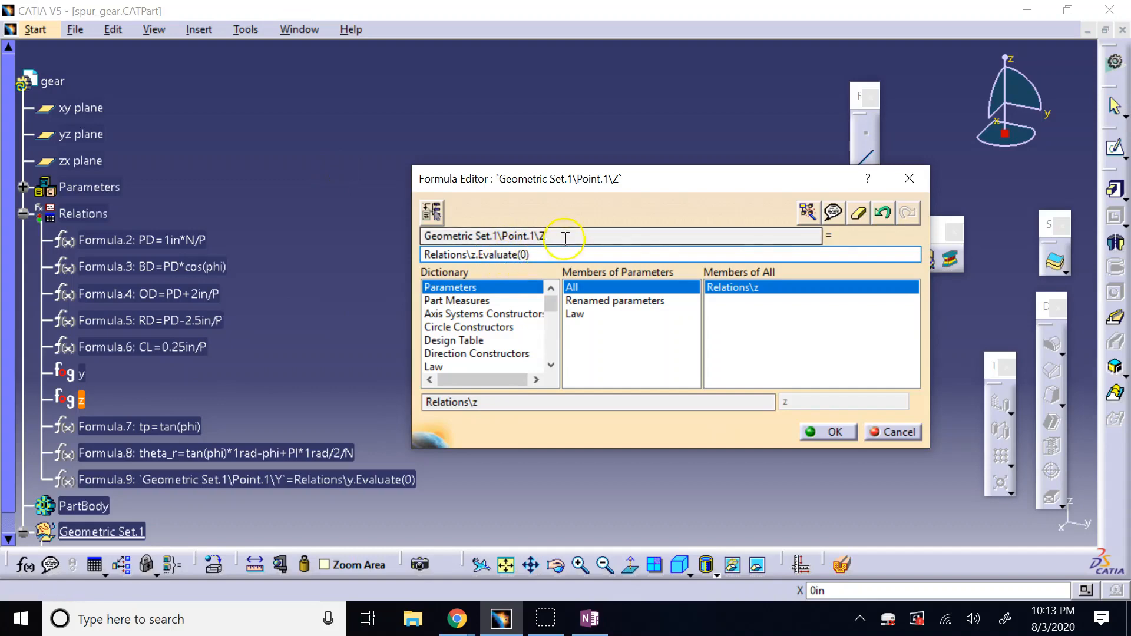
Accept the Z formula with updating on global update and create the first point
click(831, 432)
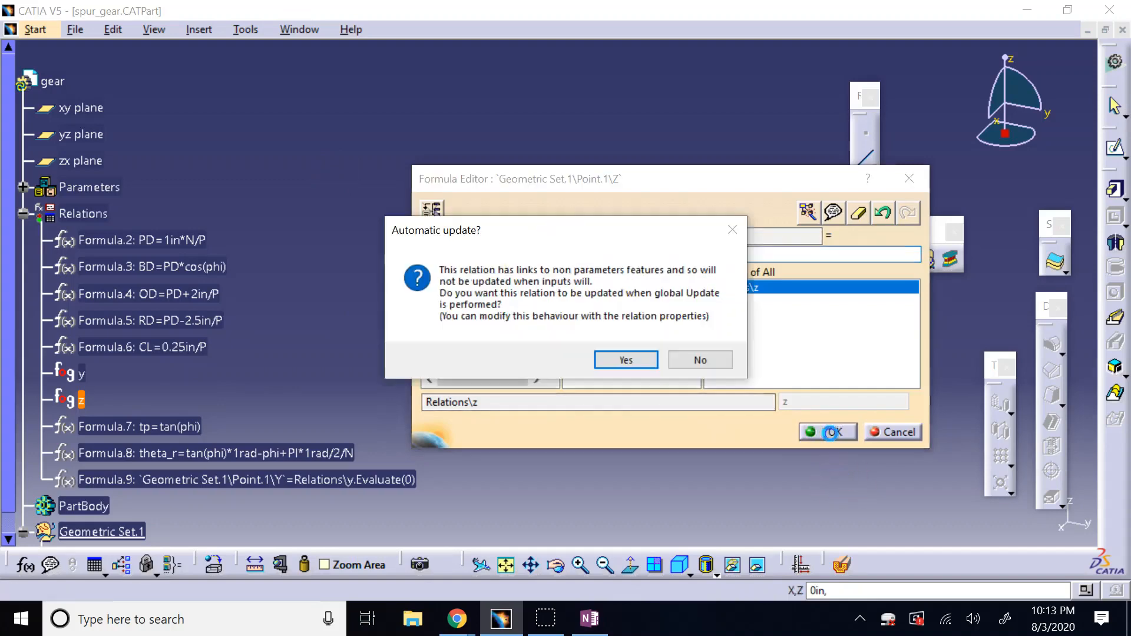
click(635, 360)
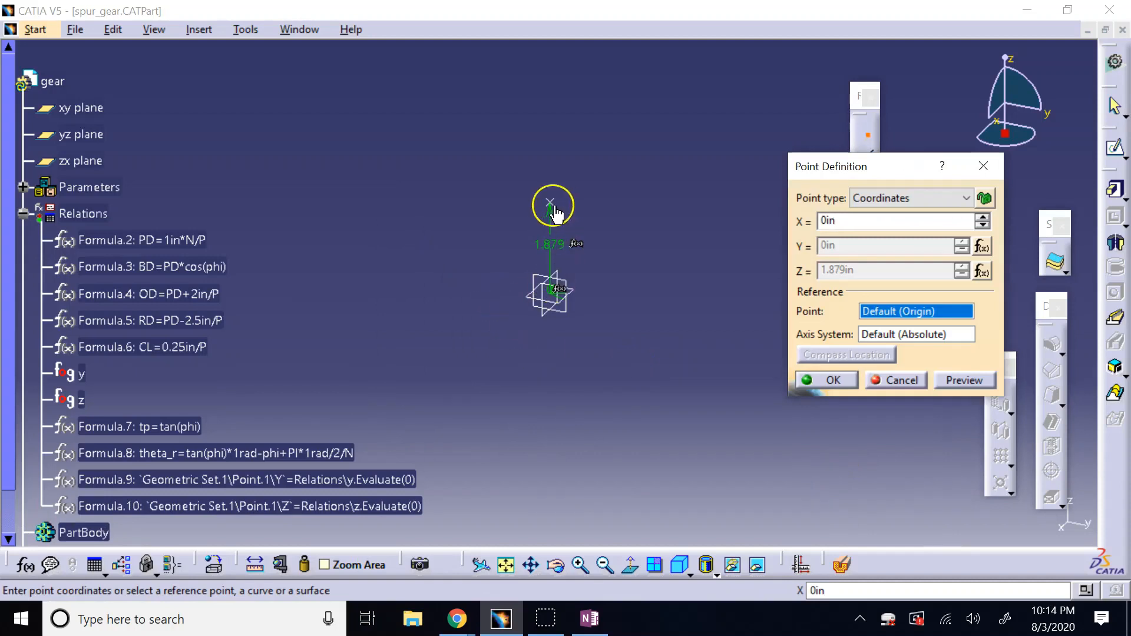
click(837, 380)
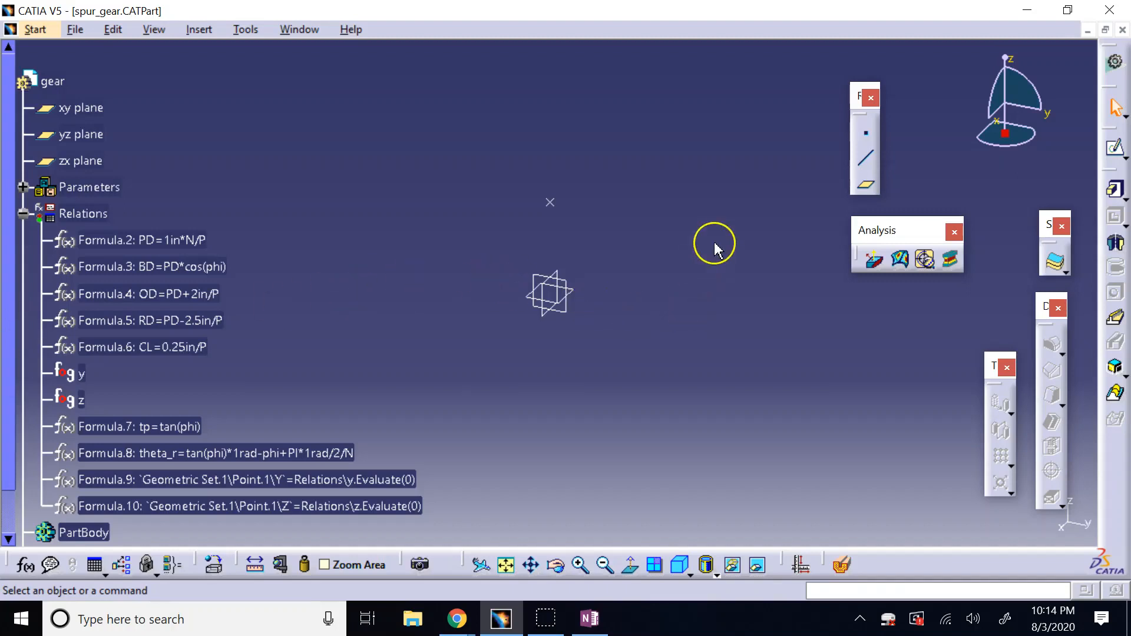
Start a second coordinate-type point and write the formula Relations\y.Evaluate(tp/4) for its Y coordinate, reusing the copied expression
click(866, 141)
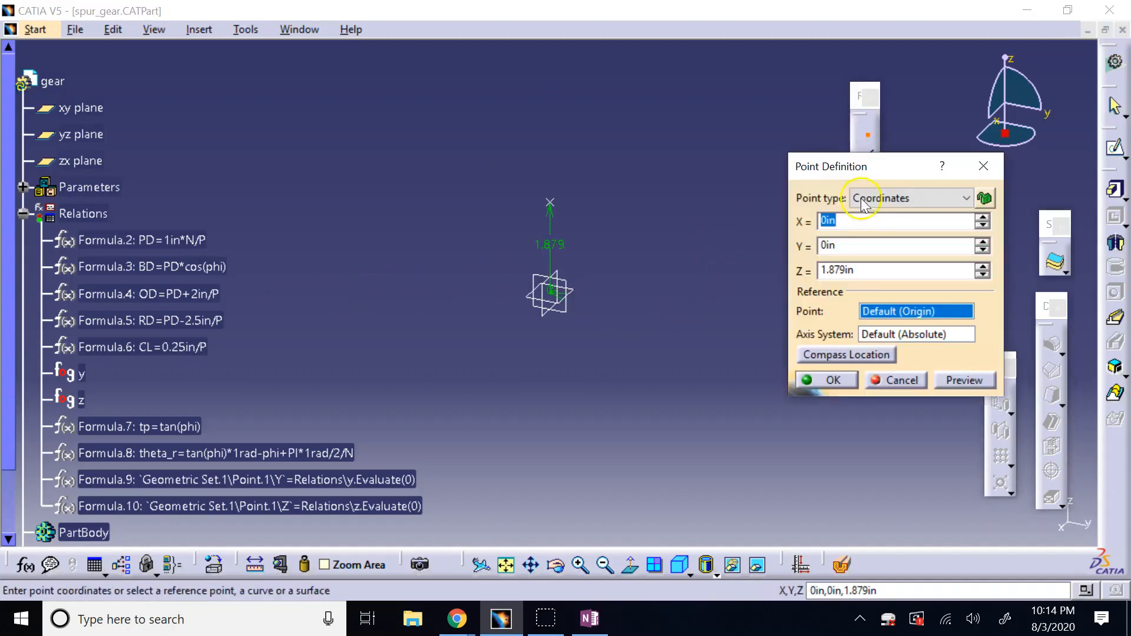
double_click(852, 240)
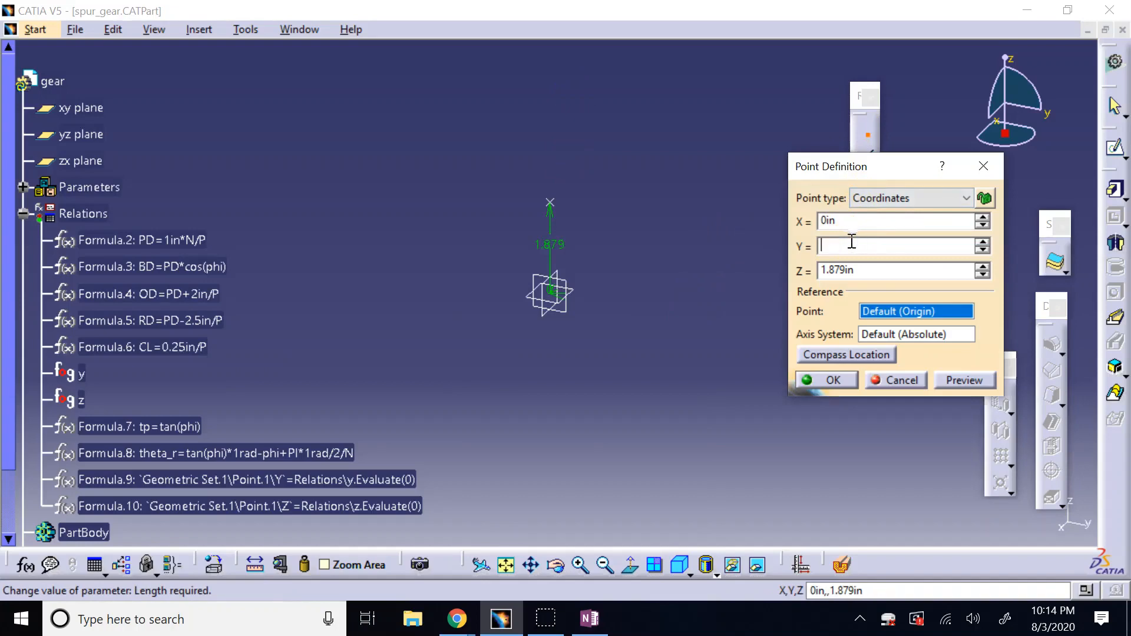
right_click(852, 241)
click(884, 257)
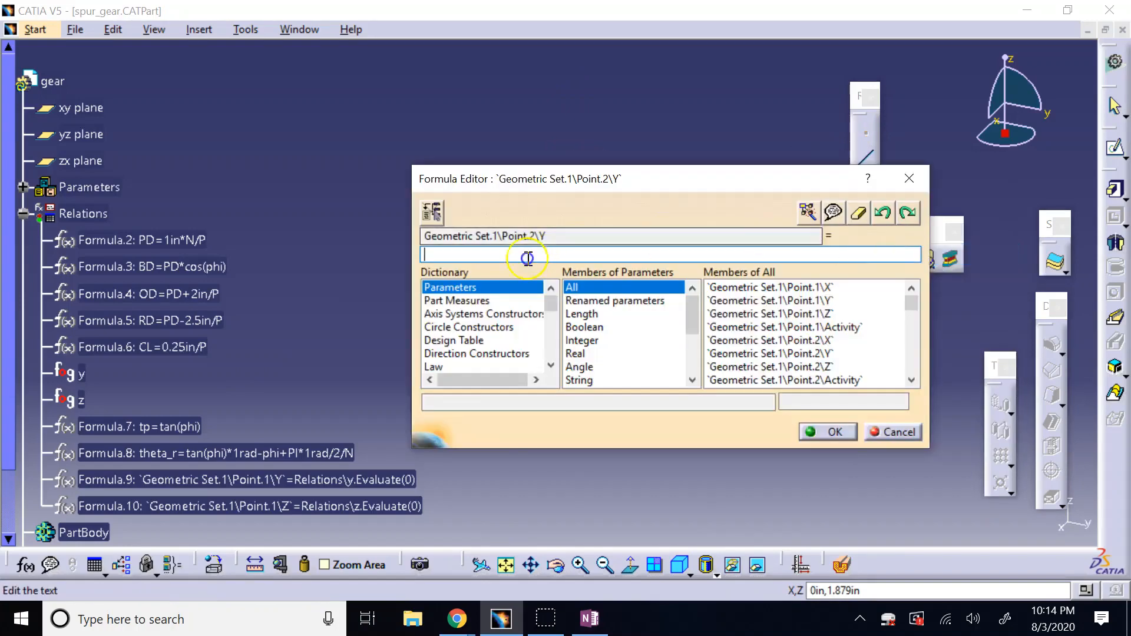
text(Relations\y.Evaluate(0))
click(528, 258)
key(BackSpace)
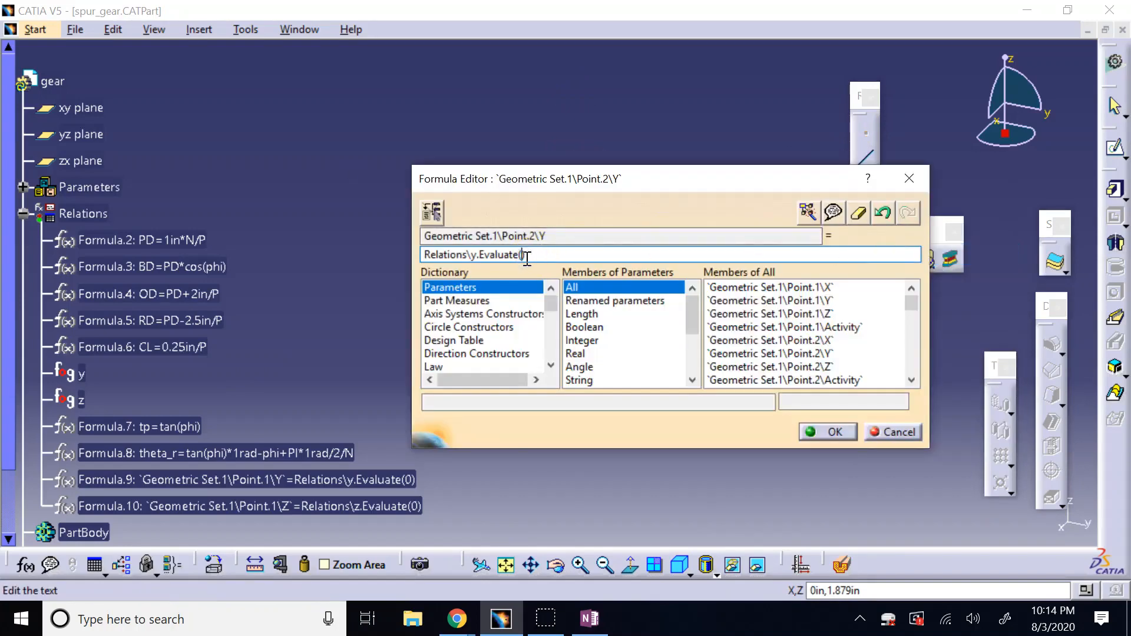
text(tp/)
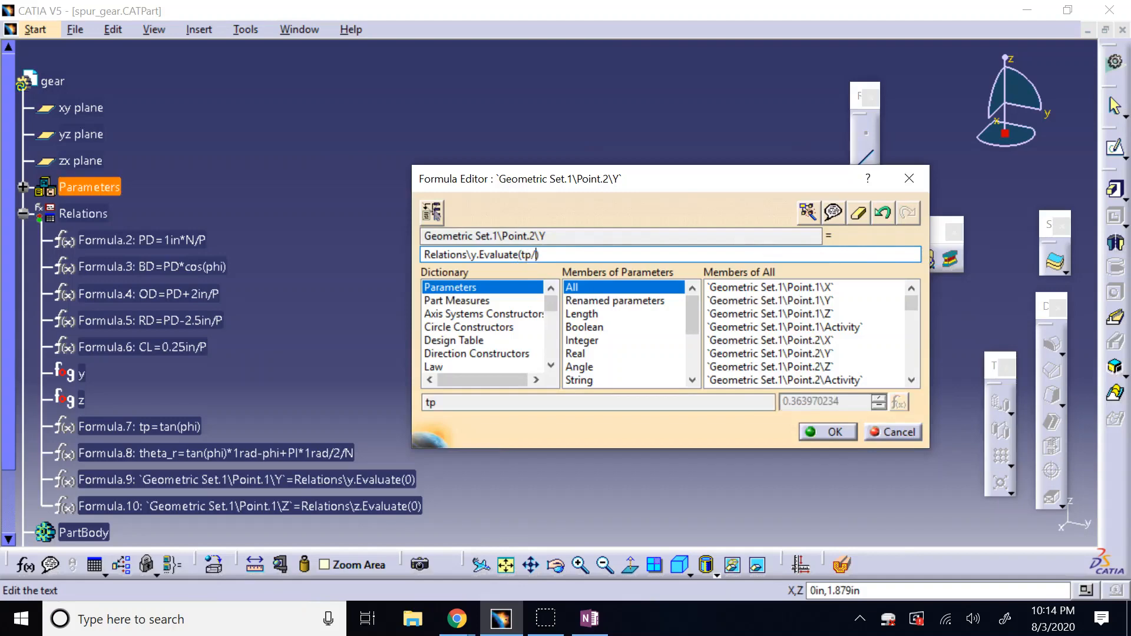
text(4)
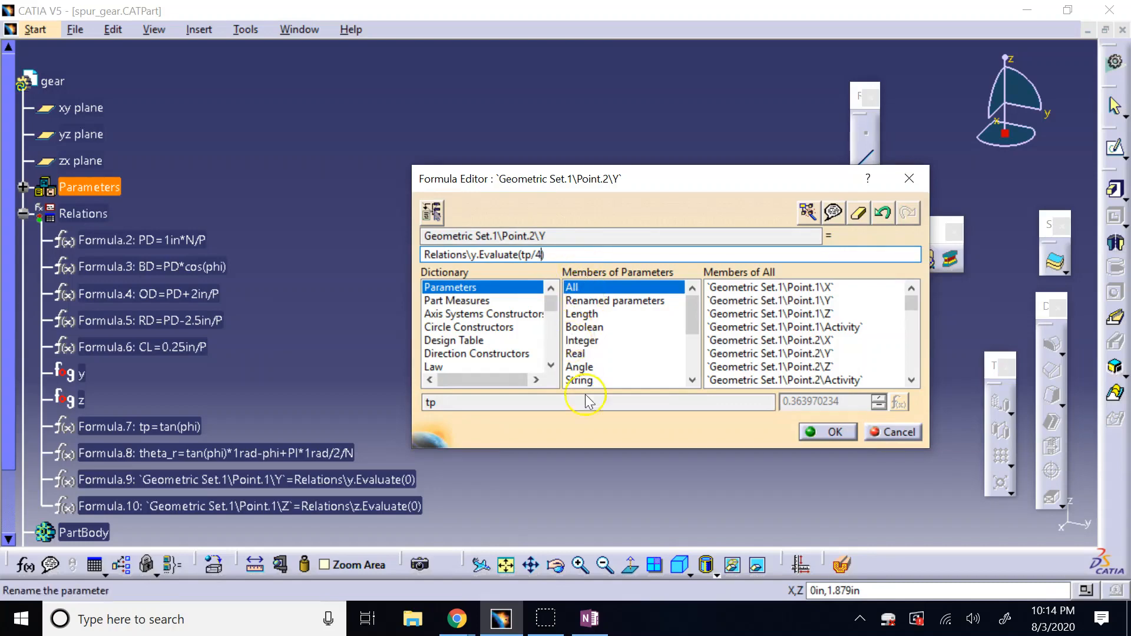
Check the tp definition in OneNote's New Section 2, return to CATIA and accept the Y formula with updating on global update
click(589, 618)
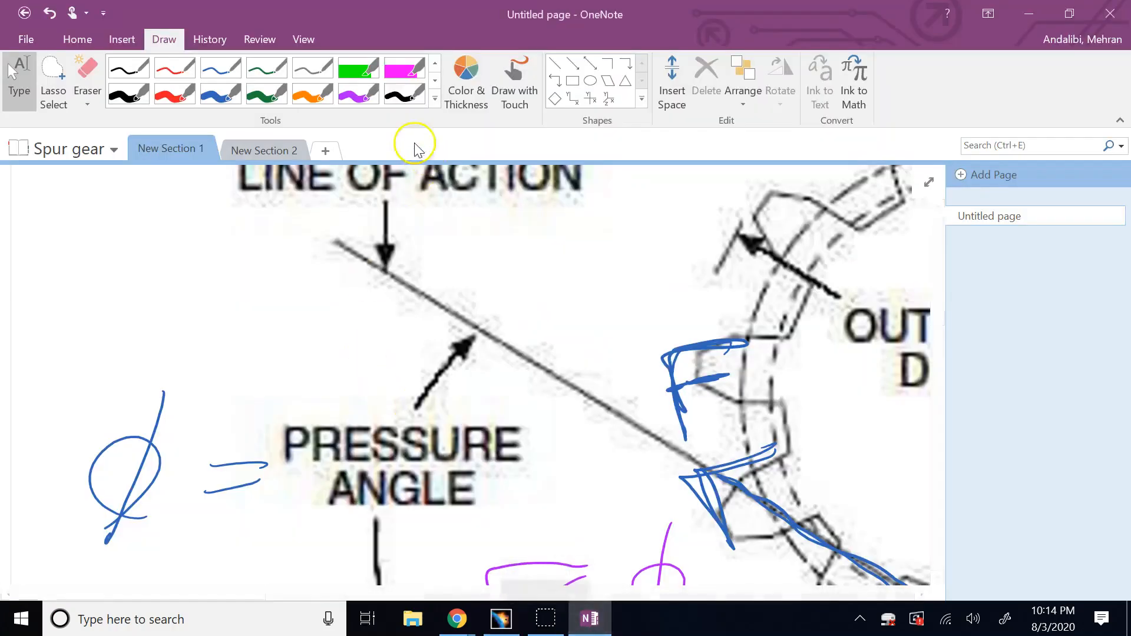
click(279, 149)
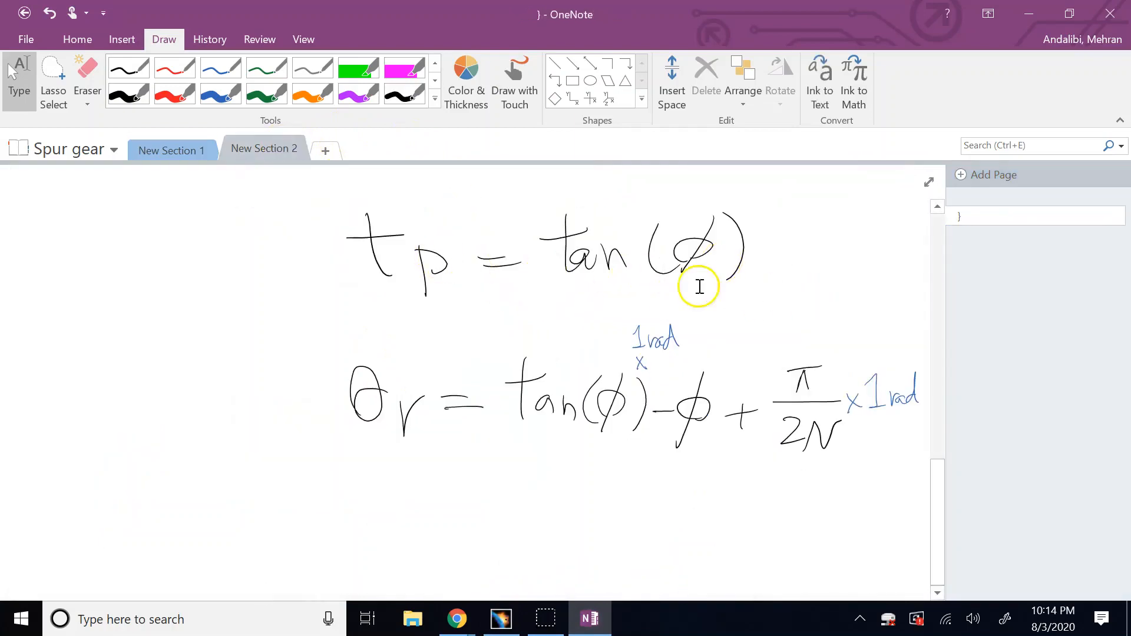
click(501, 618)
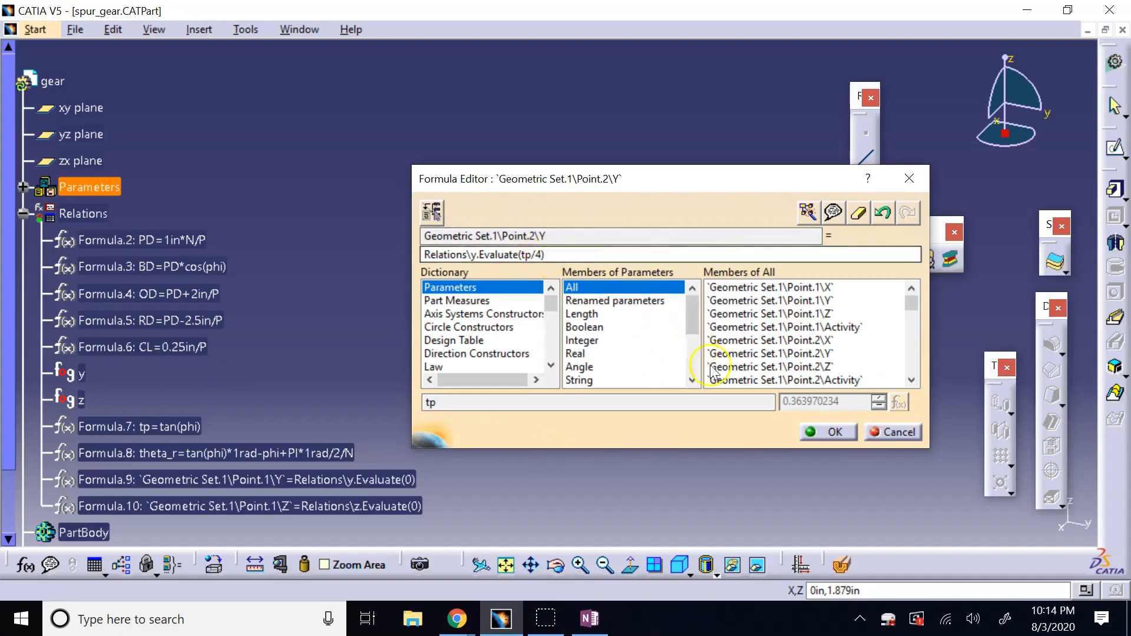
click(831, 432)
click(646, 358)
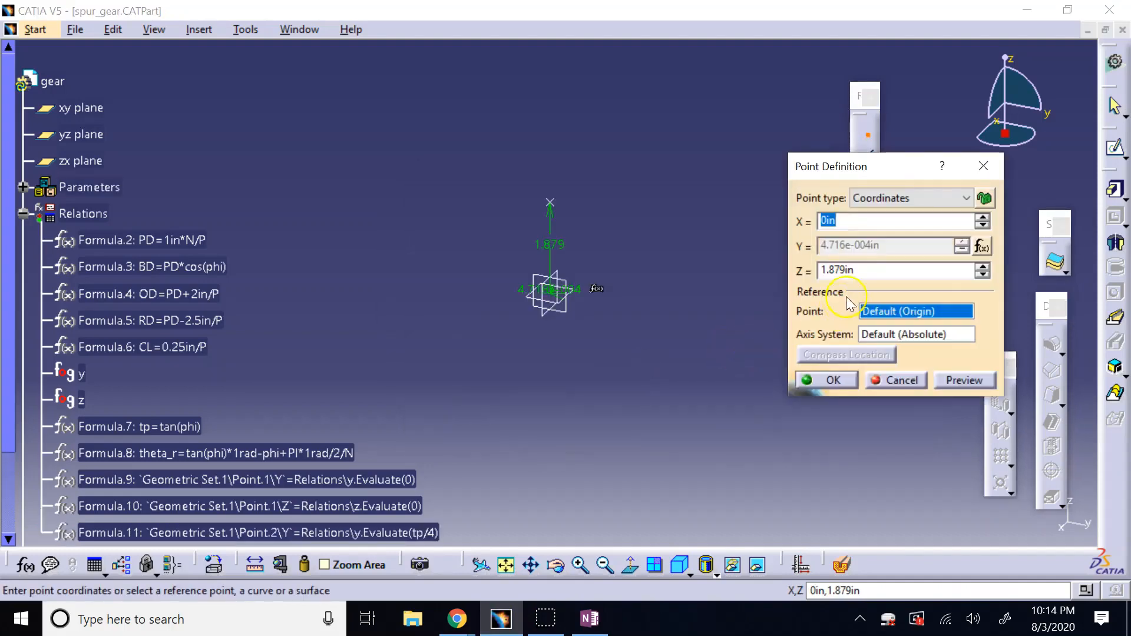
Give the second point's Z coordinate the formula Relations\z.Evaluate(tp/4) with updating on global update, and create the point
double_click(858, 269)
key(BackSpace)
right_click(858, 269)
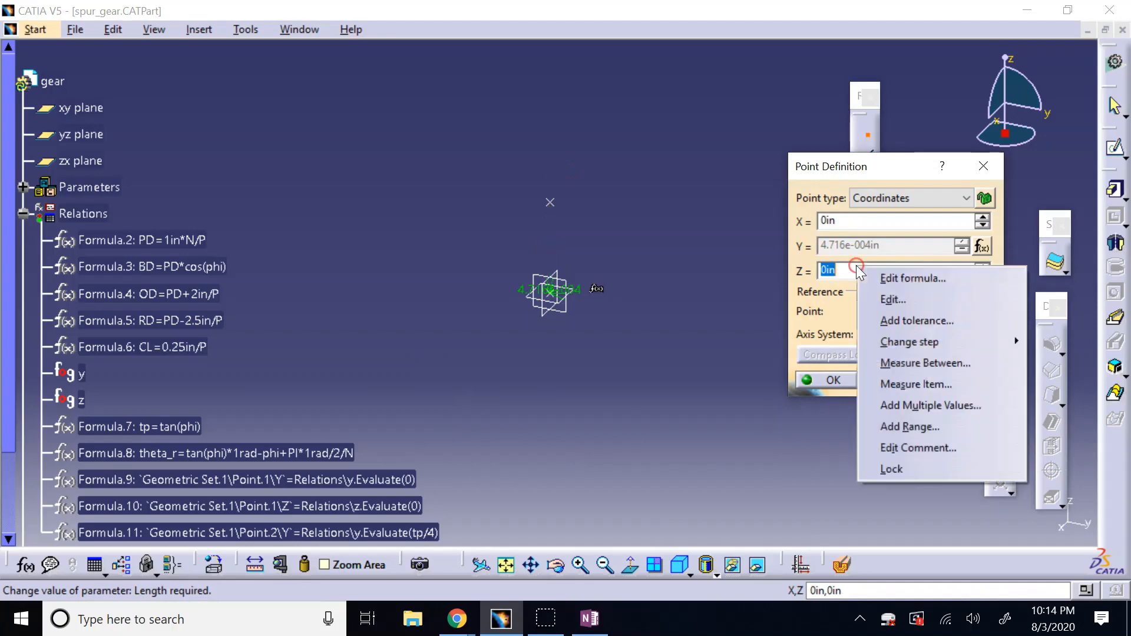
click(901, 277)
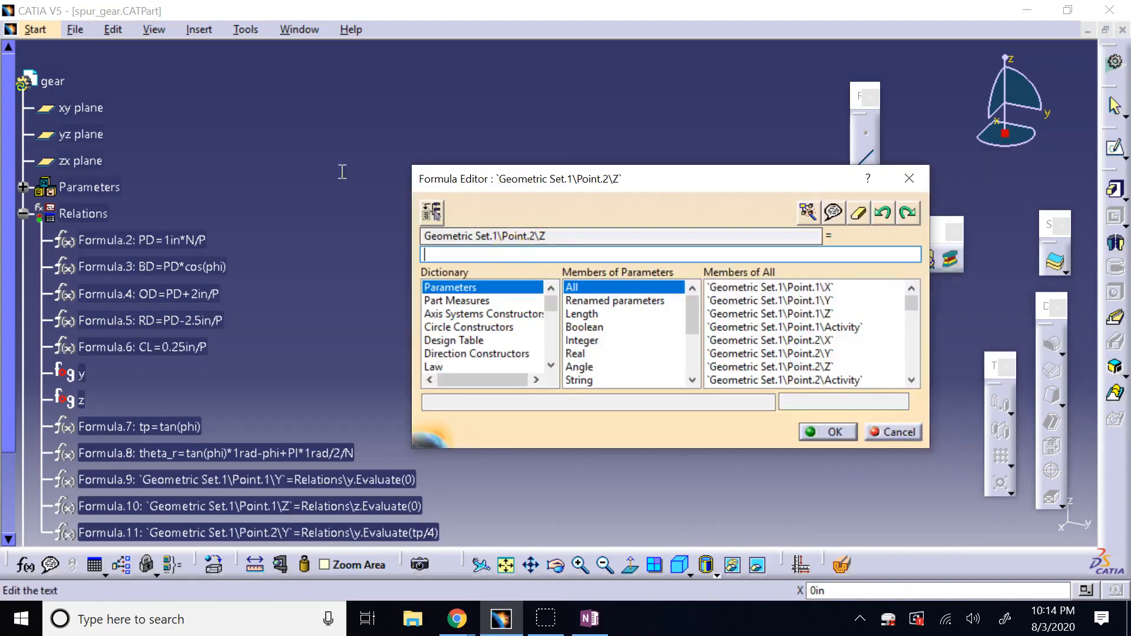
text(Relations\y.Evaluate(0))
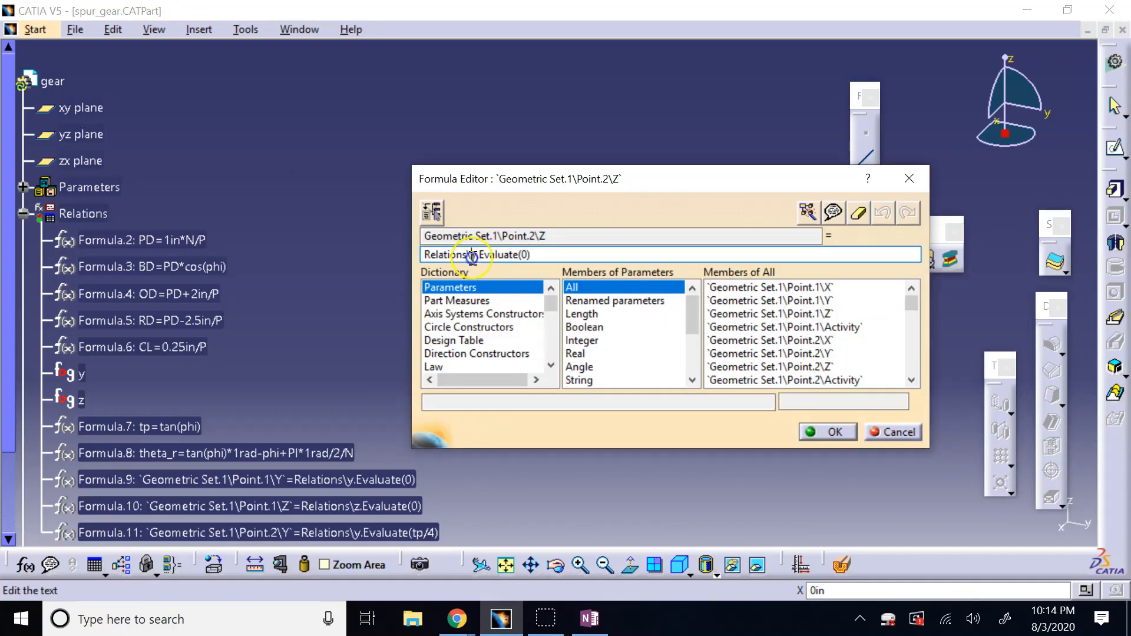
text(z)
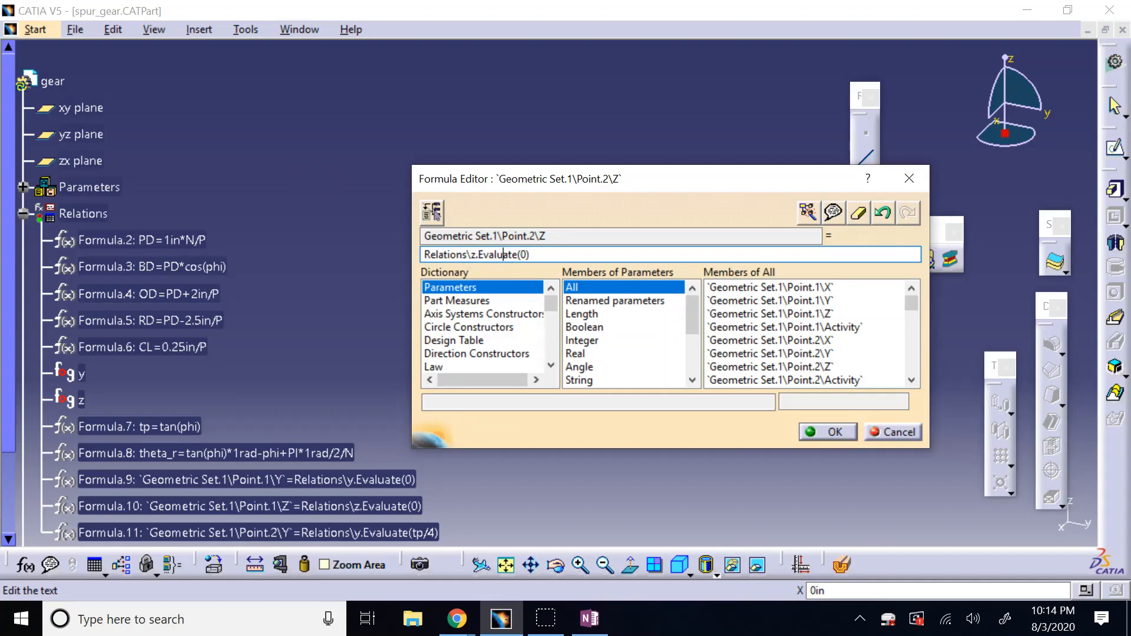
text(tp)
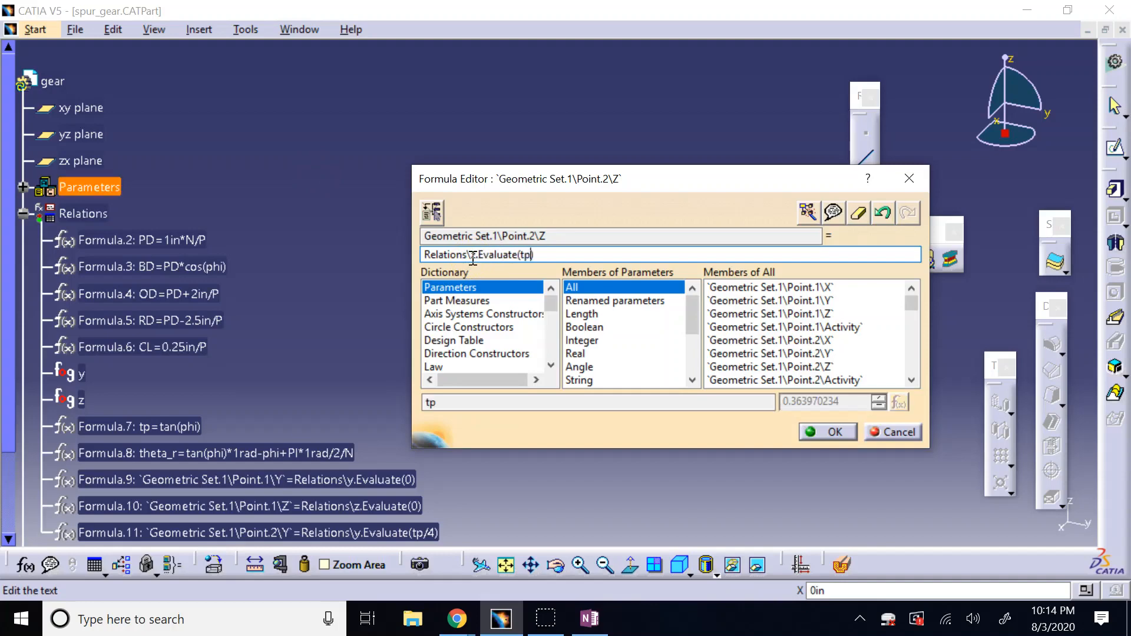
text(/4)
key(Return)
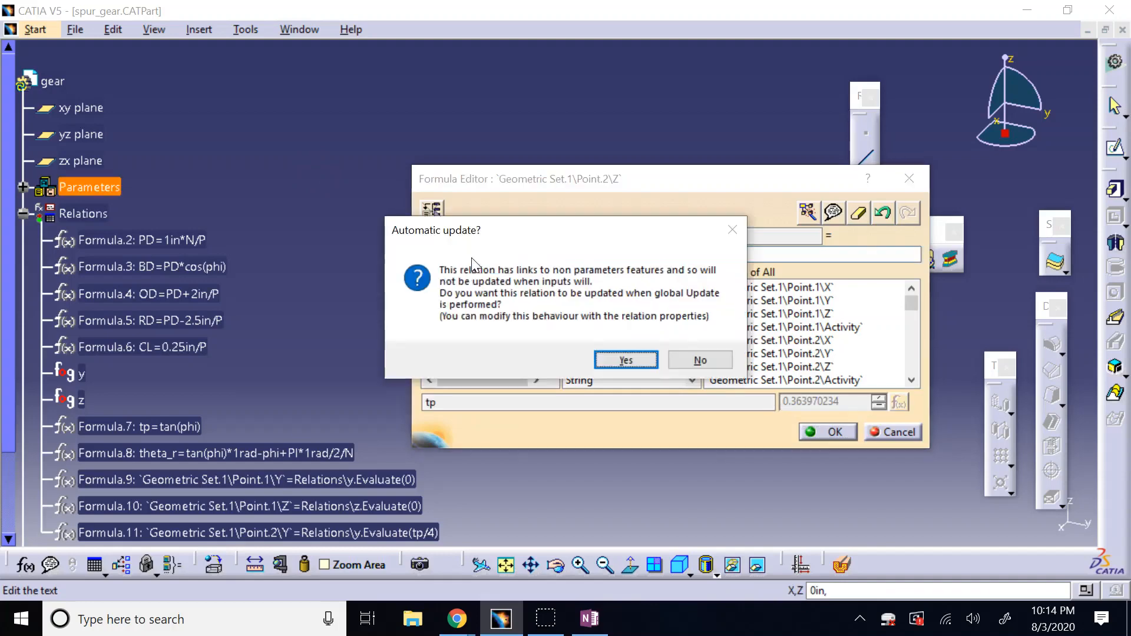
click(620, 358)
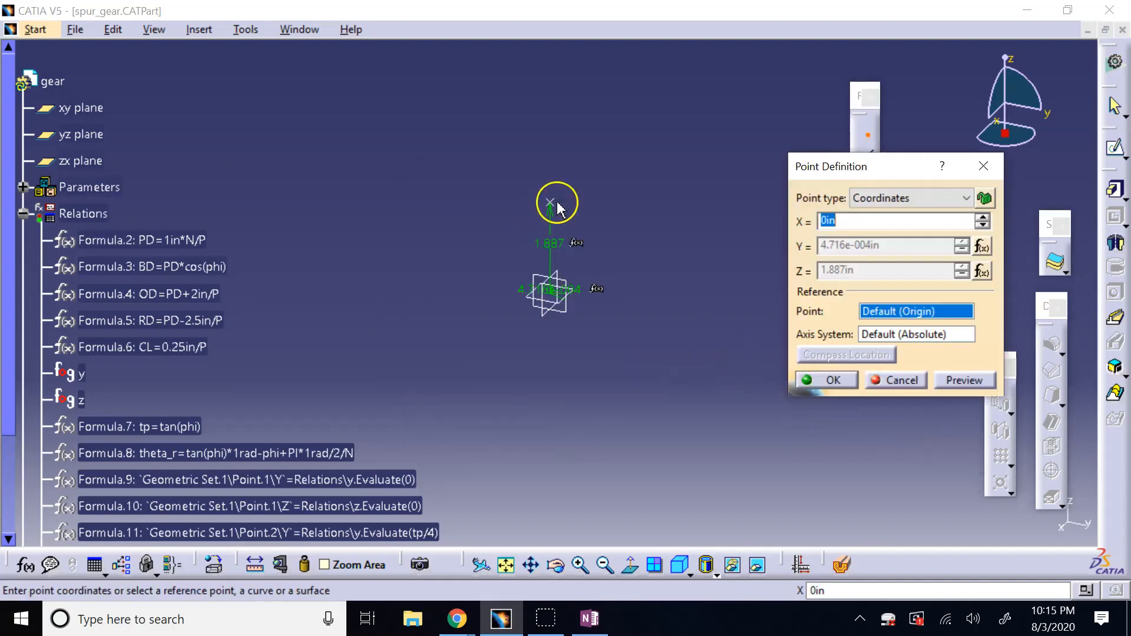
click(834, 380)
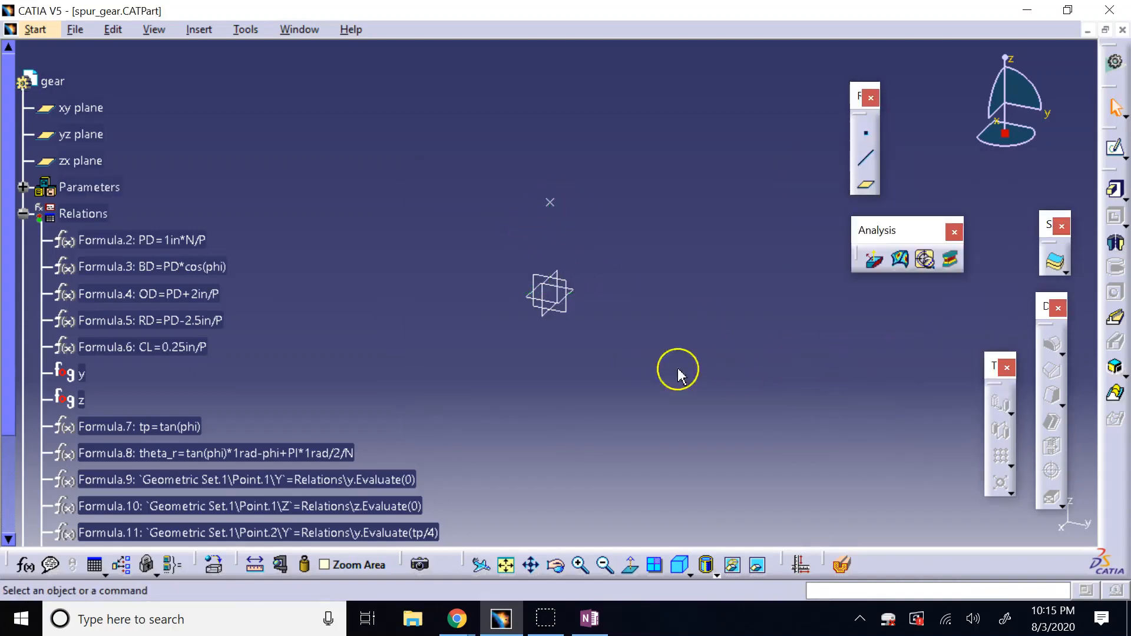
Start a third coordinate-type point and give its Y coordinate the formula Relations\y.Evaluate(tp/2) with updating on global update
click(507, 566)
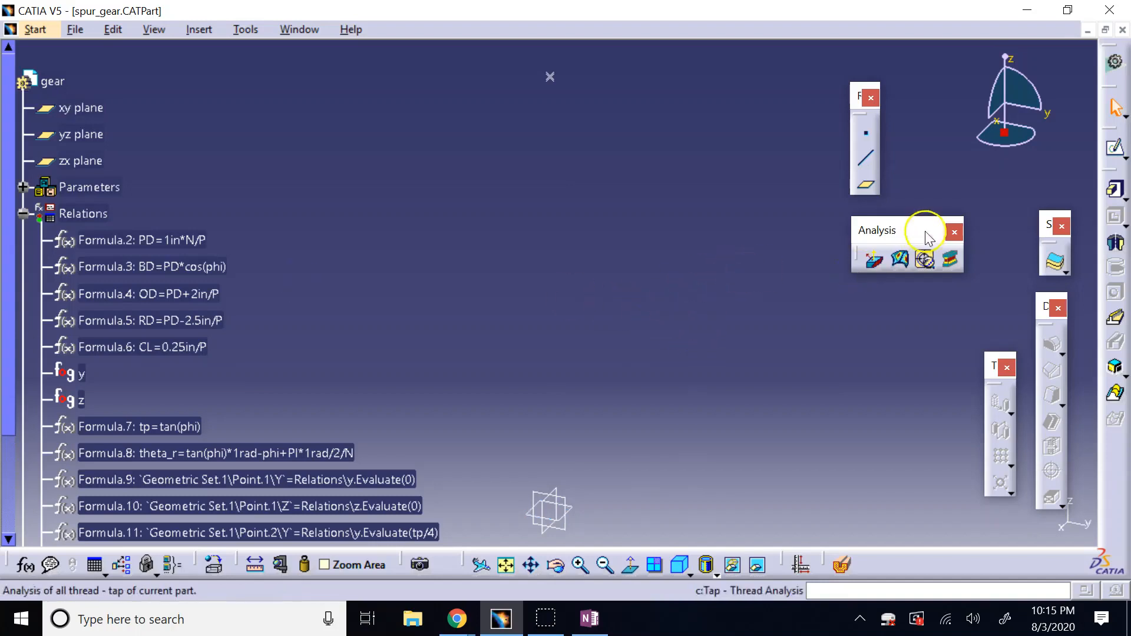
click(866, 133)
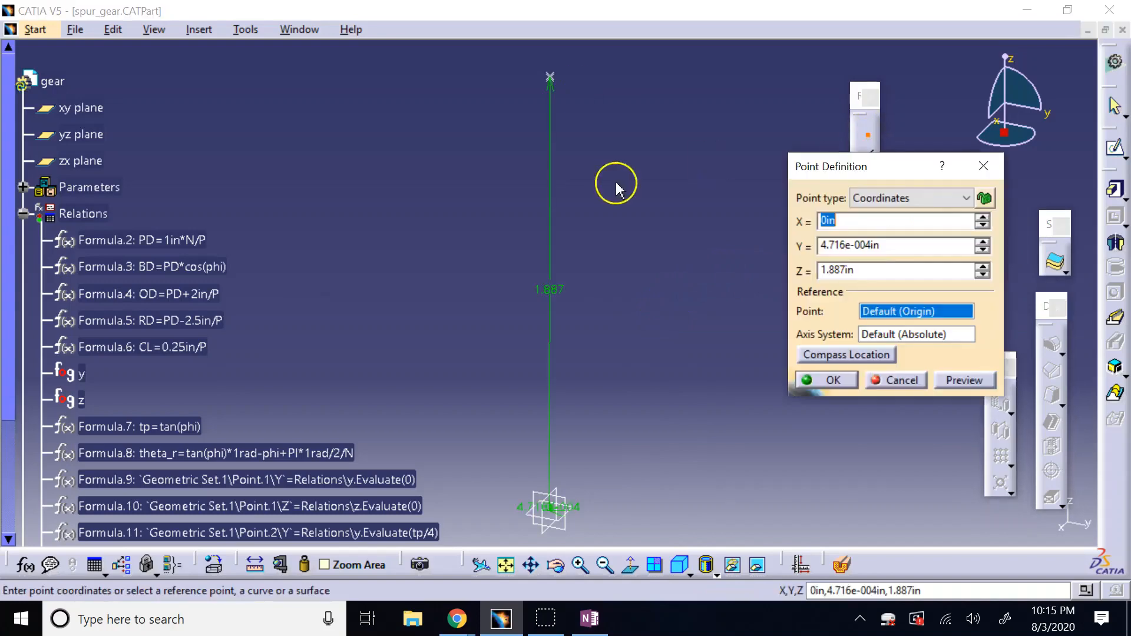
click(887, 246)
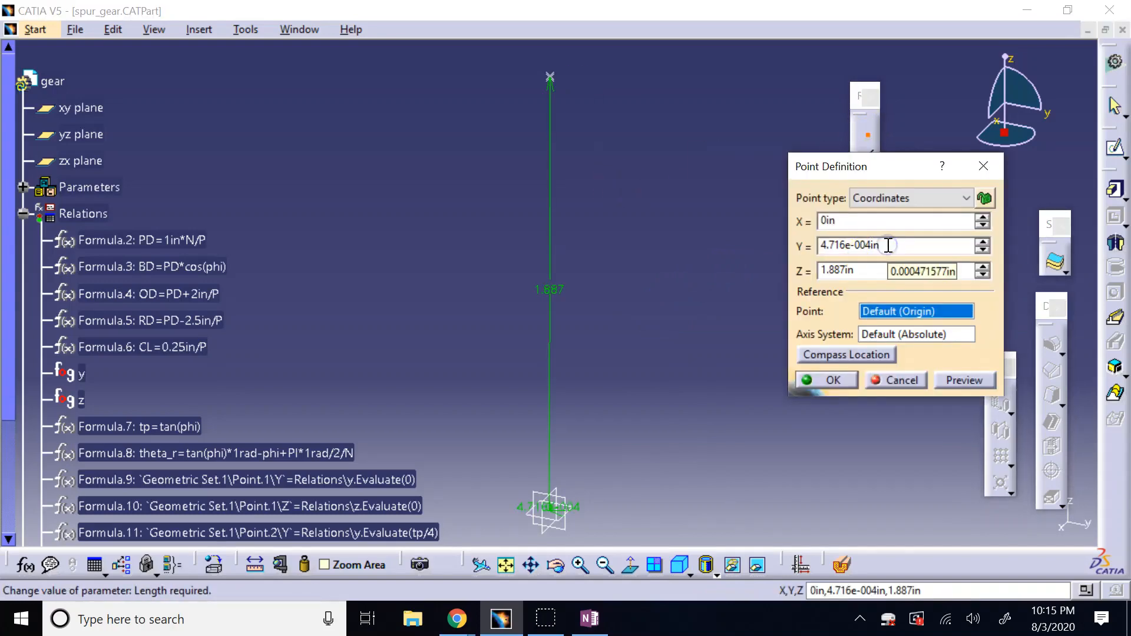
right_click(879, 245)
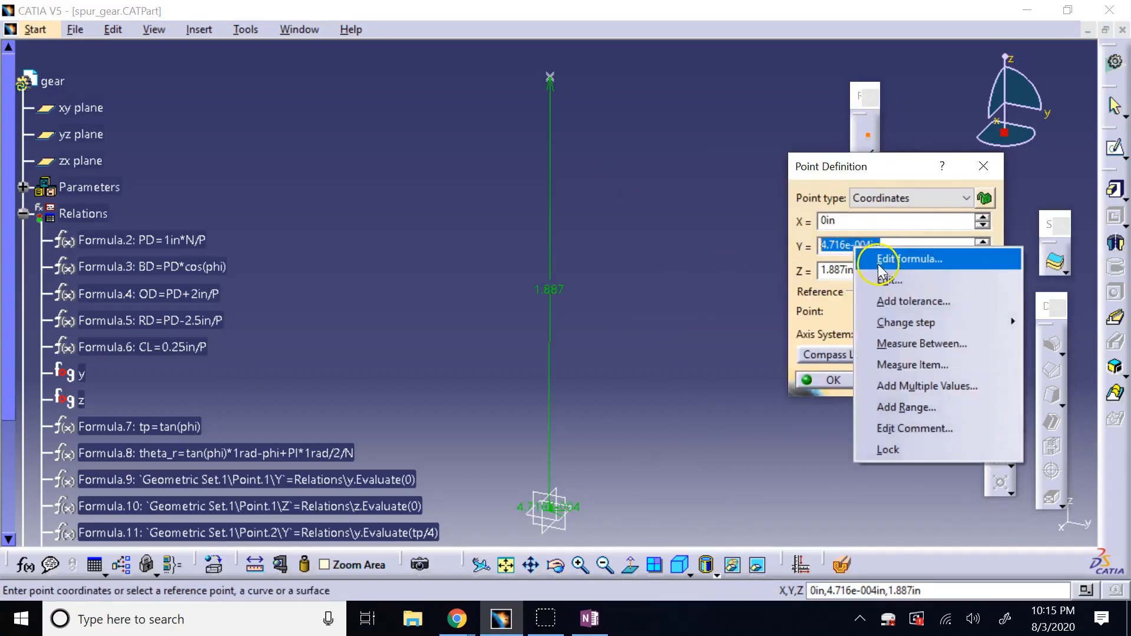
click(884, 258)
text(Relations\y.Evaluate(0))
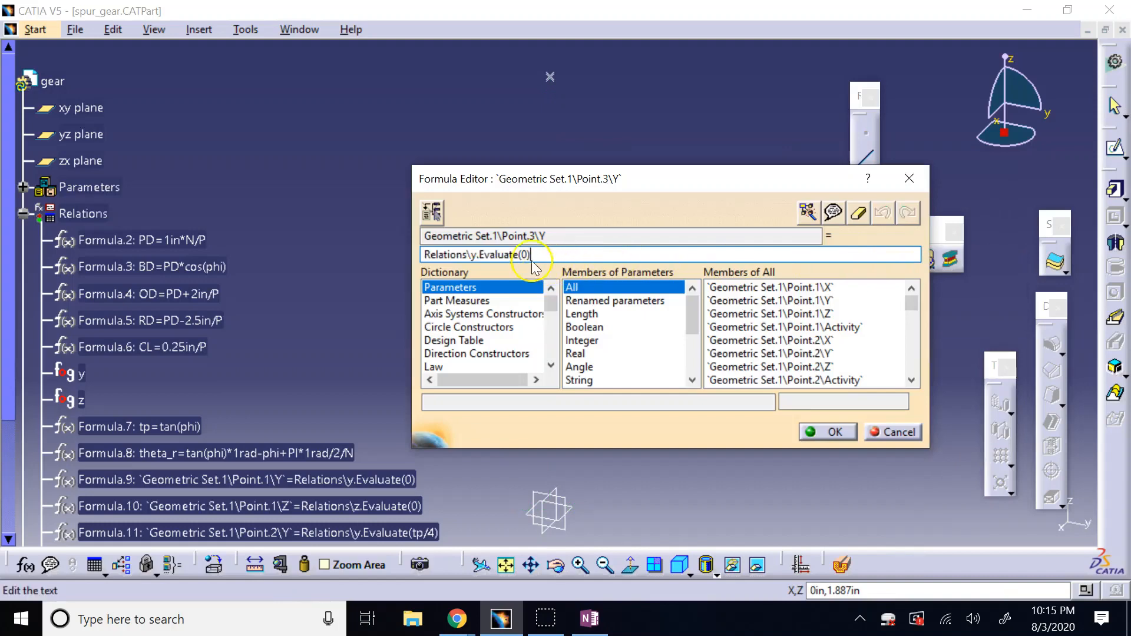
key(BackSpace)
text(tp/2)
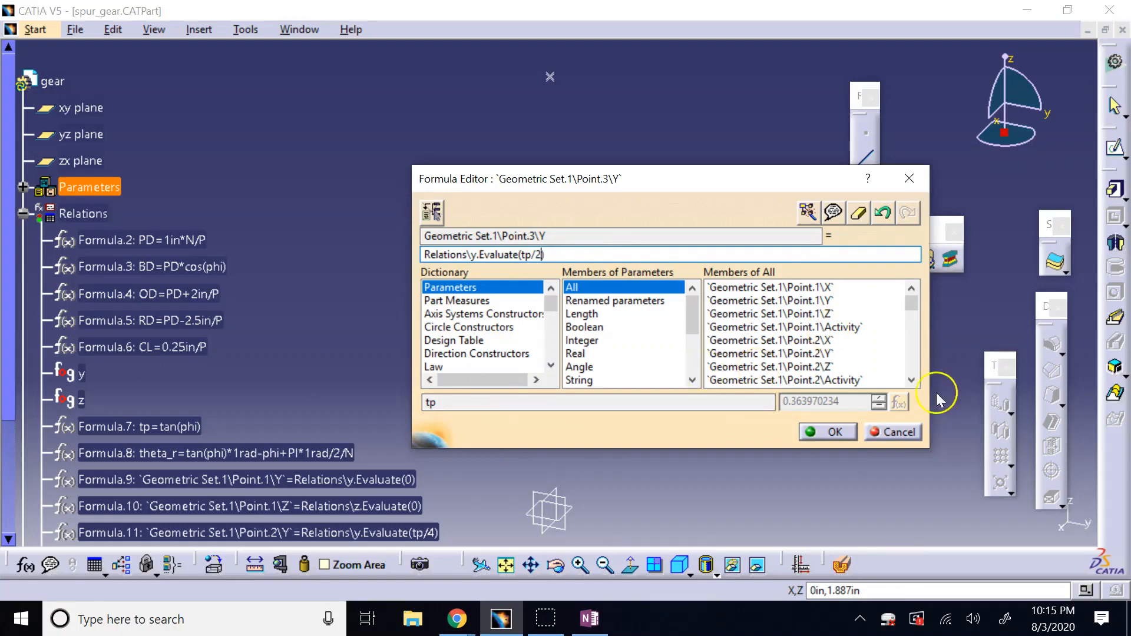
click(821, 430)
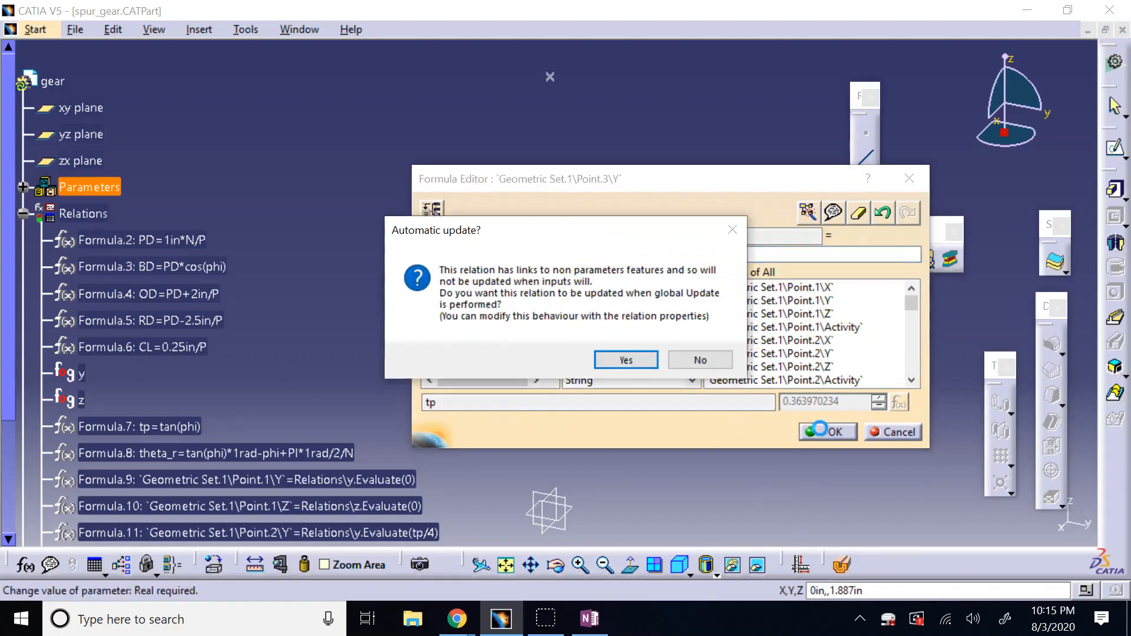
click(624, 358)
Write the formula Relations\z.Evaluate(tp/2) for the third point's Z coordinate and copy the whole expression
click(854, 270)
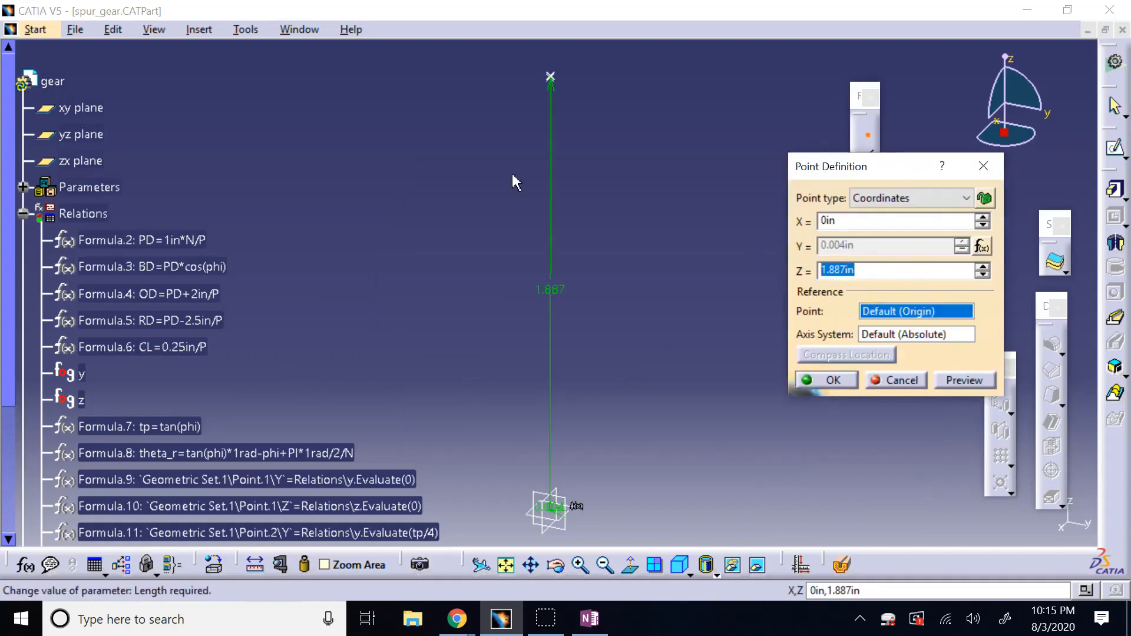
right_click(856, 277)
click(856, 276)
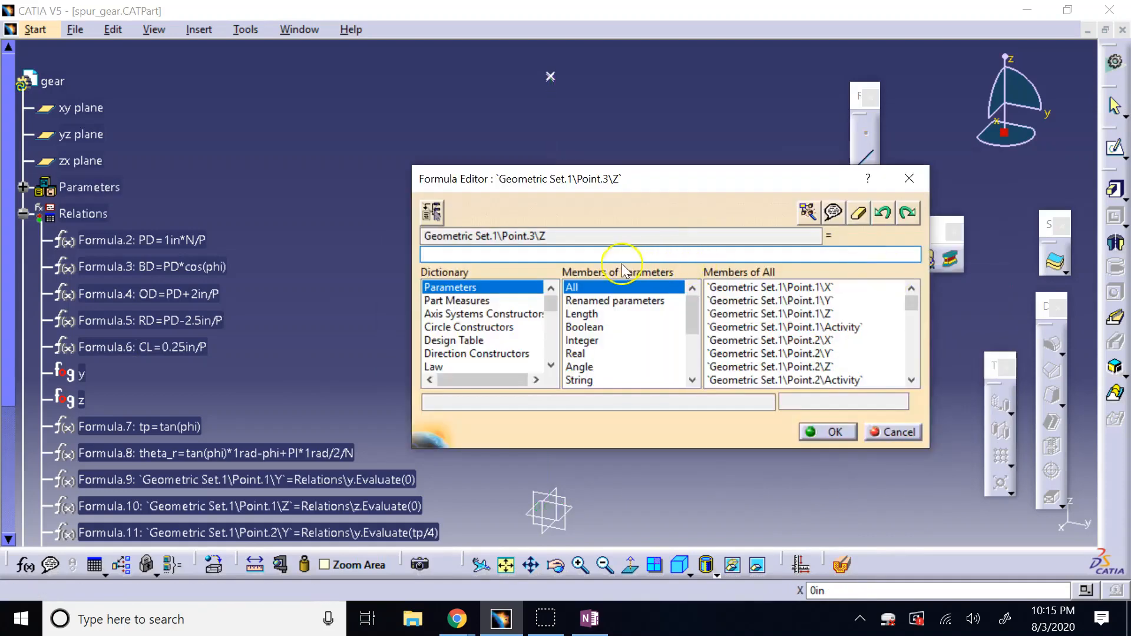
text(Relations\y.Evaluate(0))
click(527, 255)
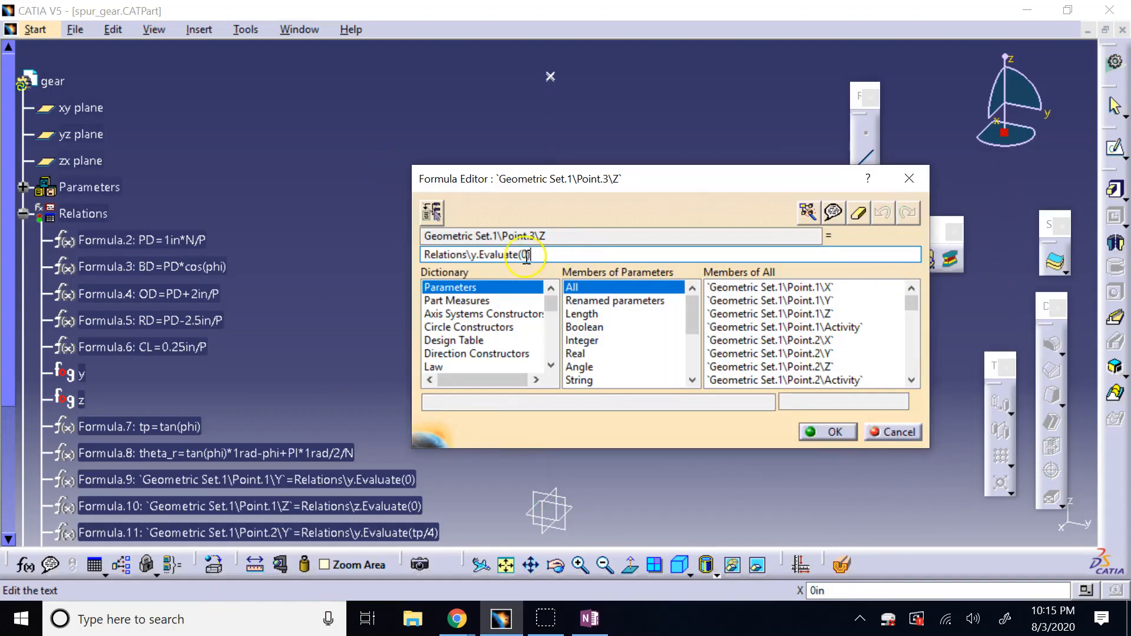
key(BackSpace)
text(tp/2)
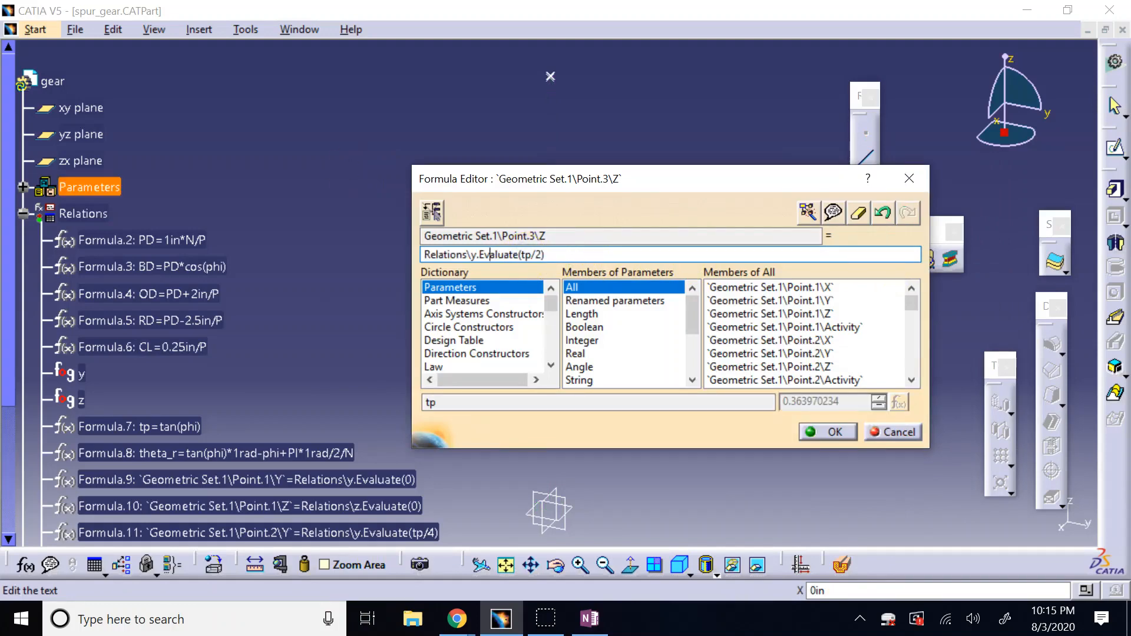
key(BackSpace)
text(z)
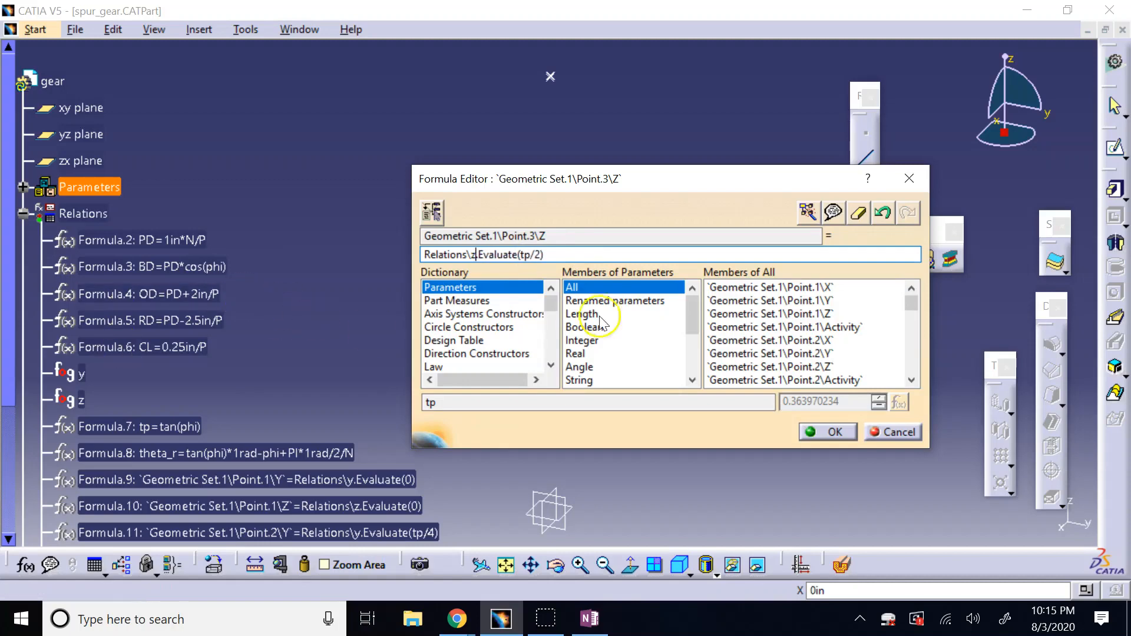
drag(588, 252, 430, 243)
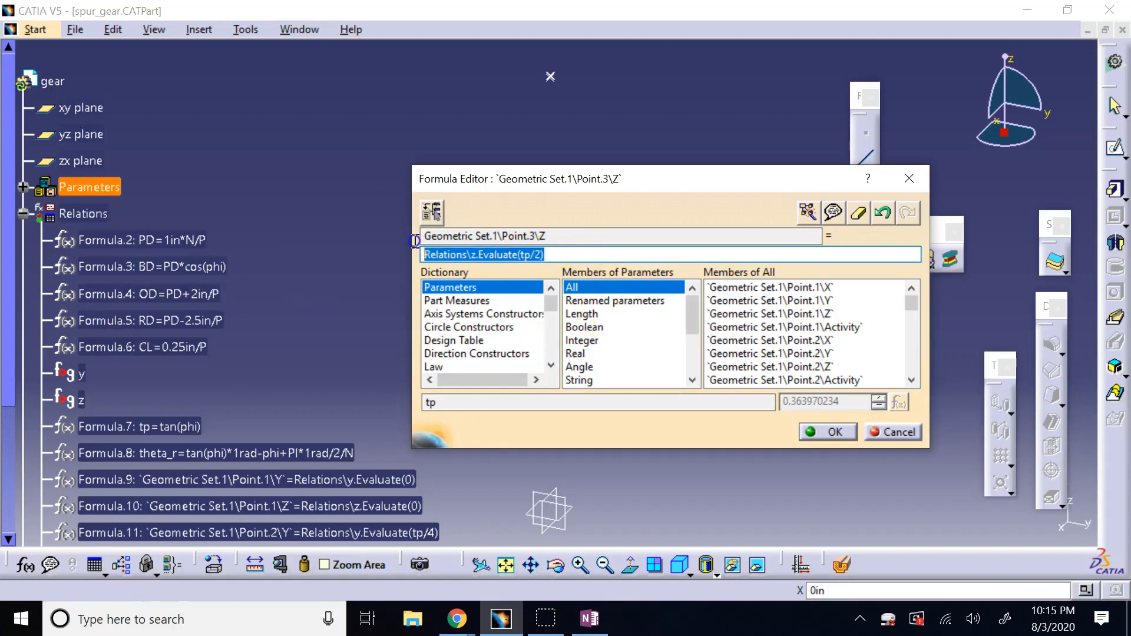
Accept the third point's Z formula with updating on global update and create the point
click(831, 432)
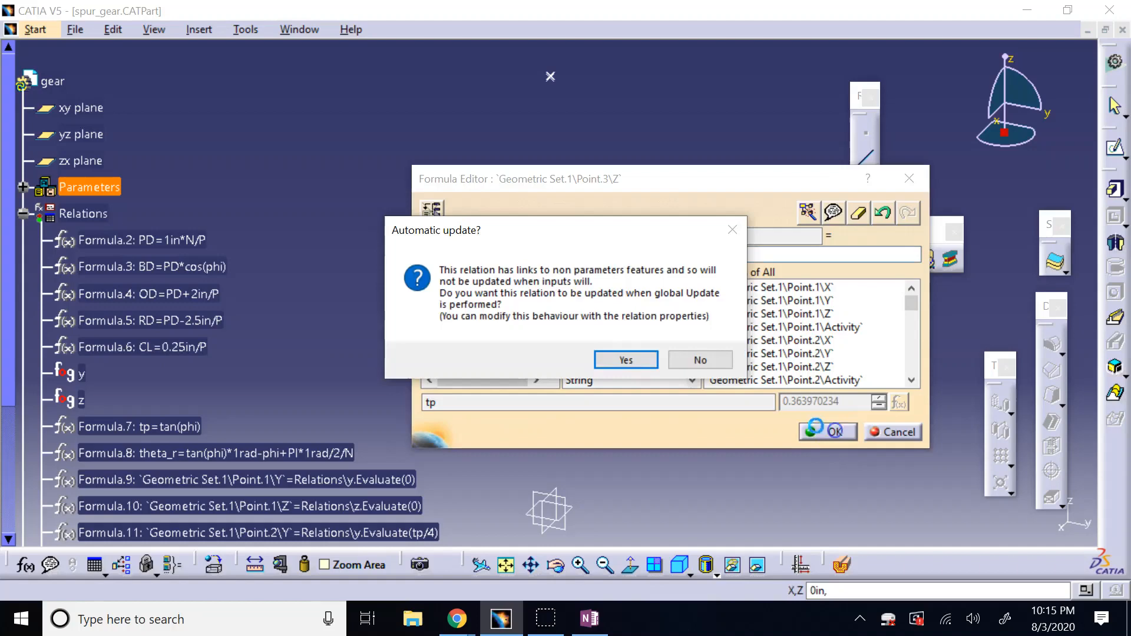
click(654, 362)
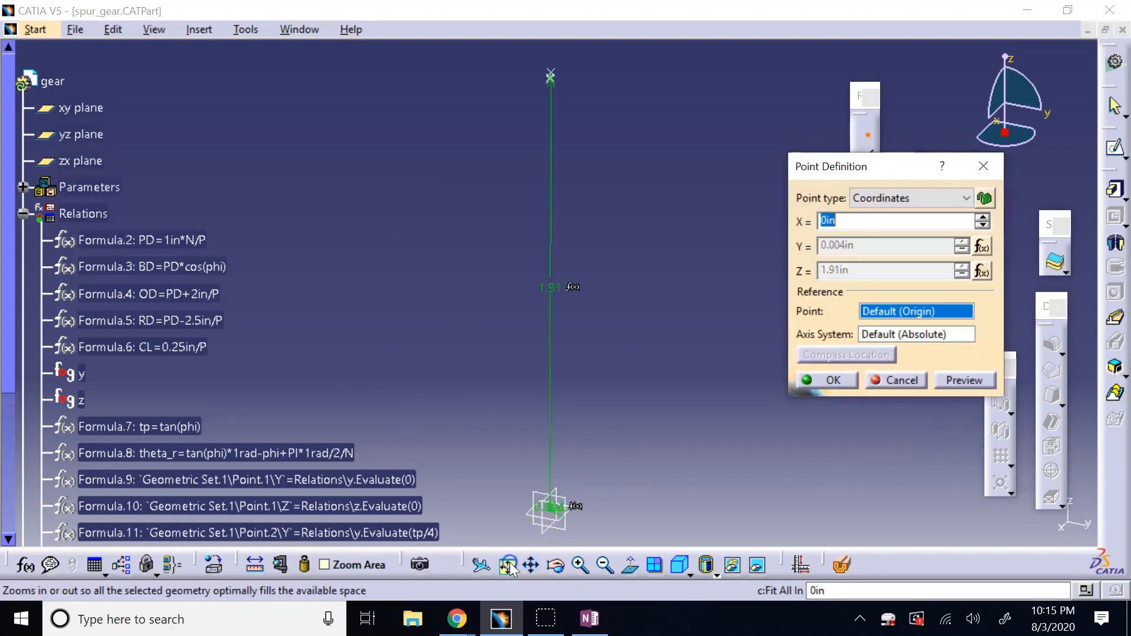
click(850, 379)
Start a fourth coordinate-type point and give its Y coordinate the formula Relations\y.Evaluate(3*tp/4), adapted from the copied expression, with updating on global update
click(868, 137)
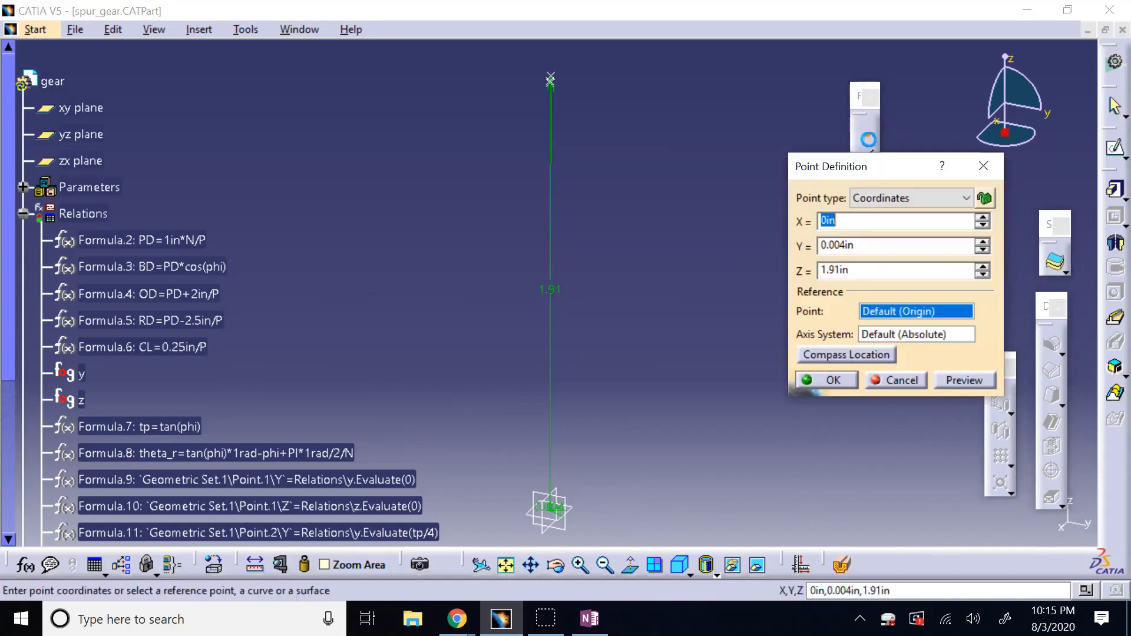
click(855, 245)
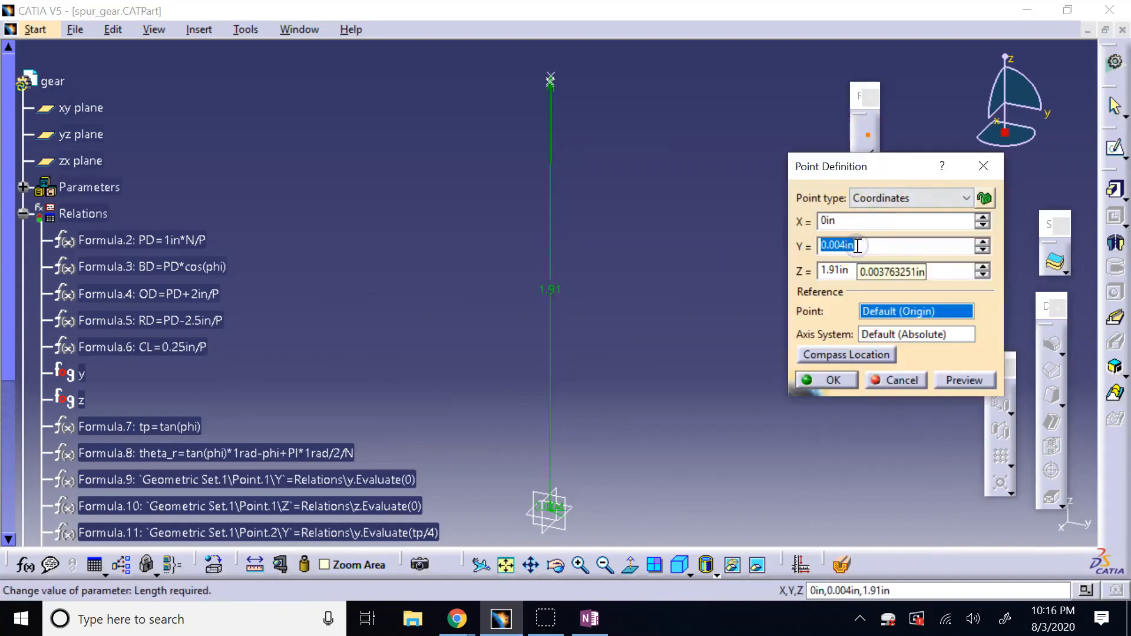
right_click(858, 246)
click(902, 255)
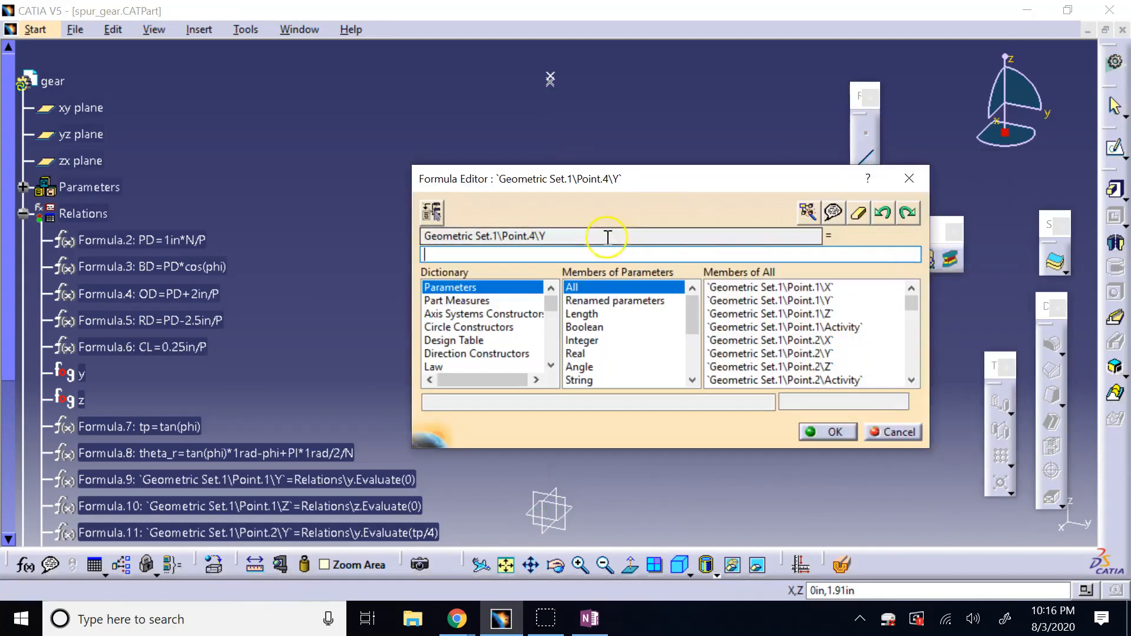
text(Relations\z.Evaluate(tp/2))
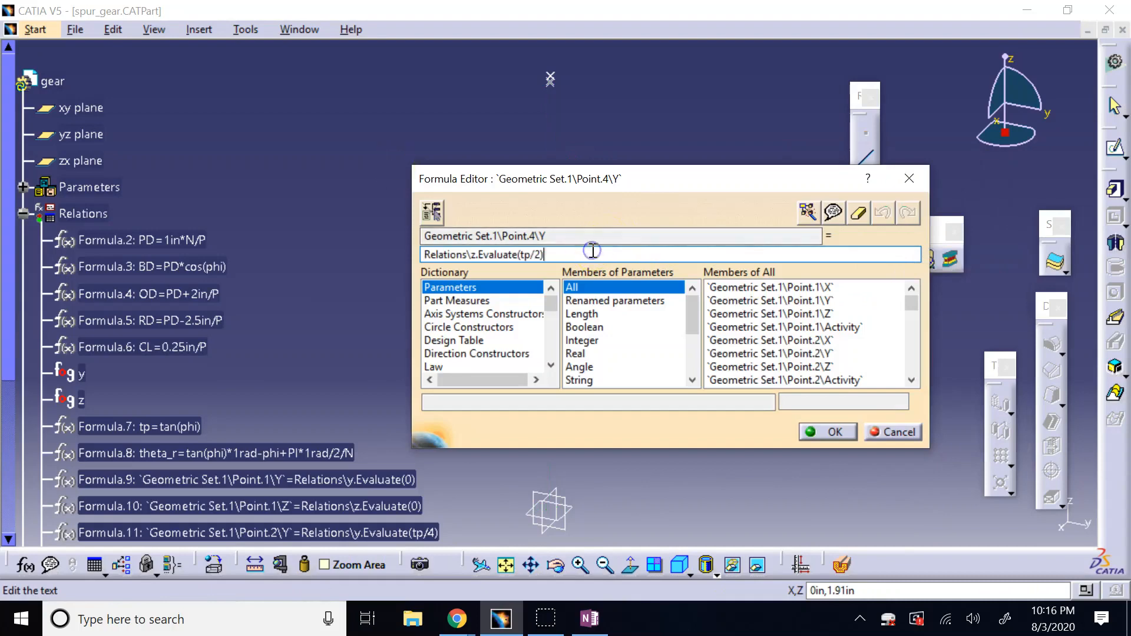
click(522, 255)
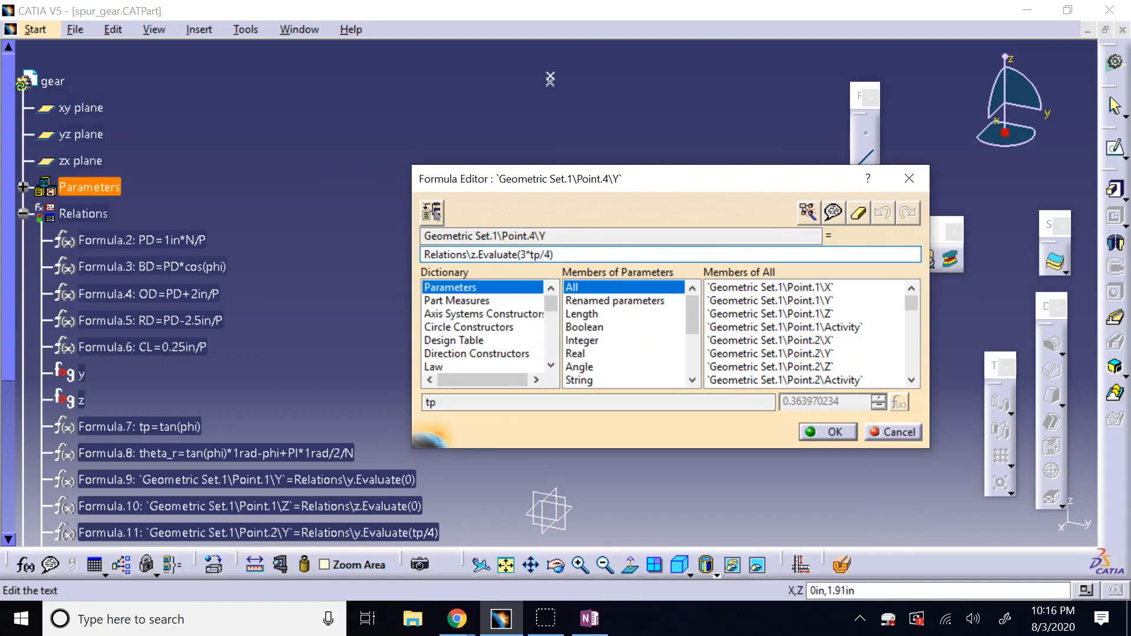
click(471, 258)
key(BackSpace)
text(y)
click(828, 432)
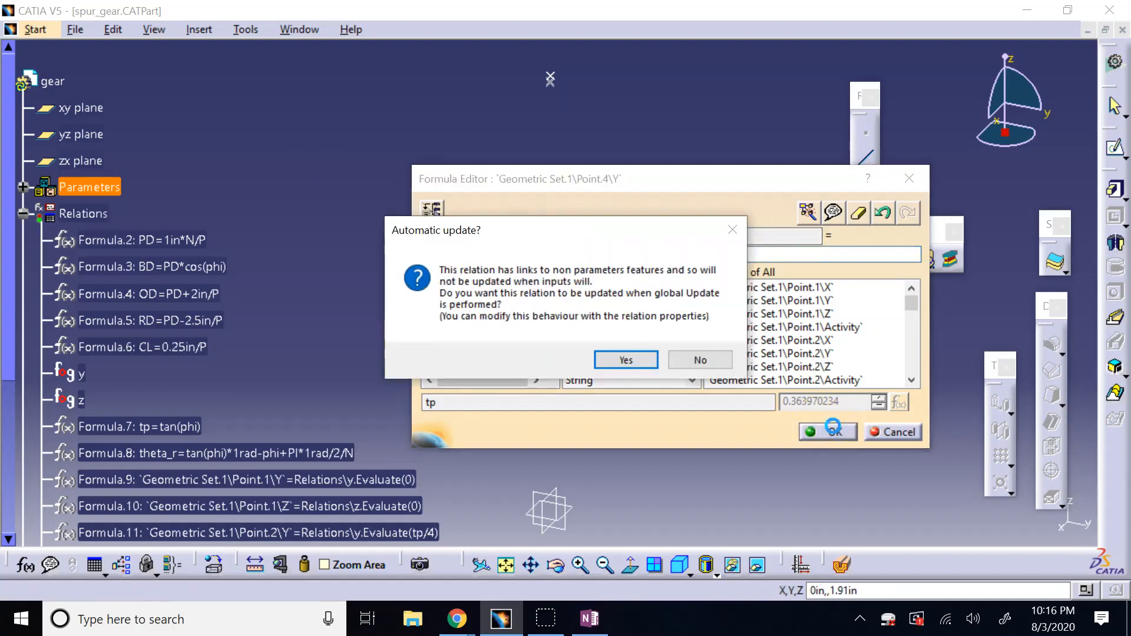
click(615, 359)
Give the fourth point's Z coordinate the formula Relations\z.Evaluate(3*tp/4) with updating on global update, and create the point
click(858, 270)
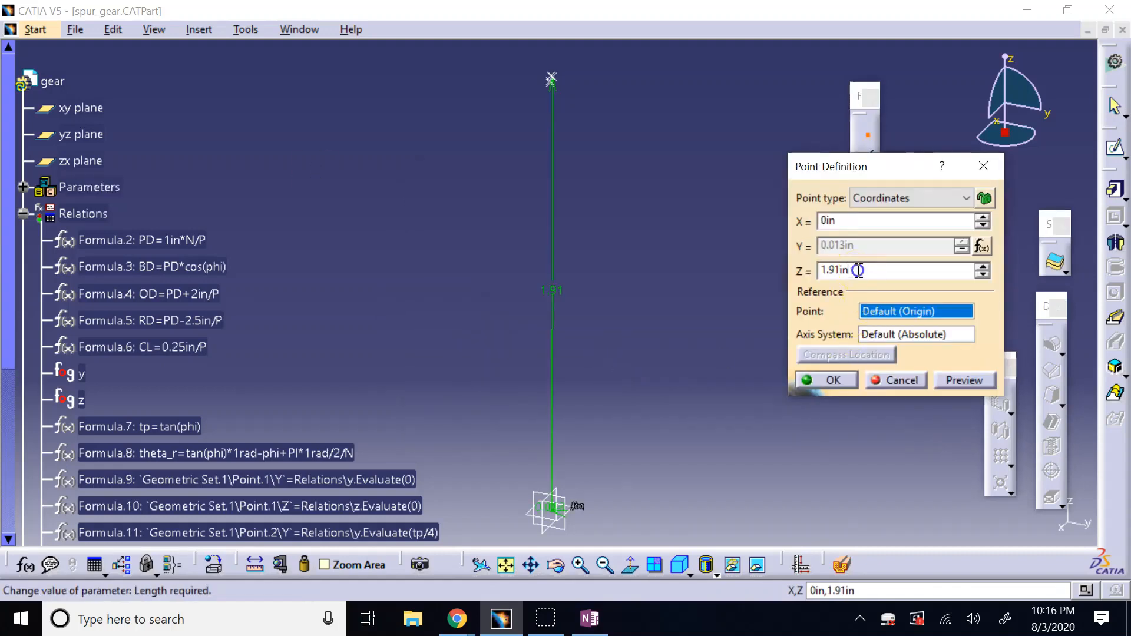
double_click(858, 270)
key(BackSpace)
right_click(859, 271)
click(880, 283)
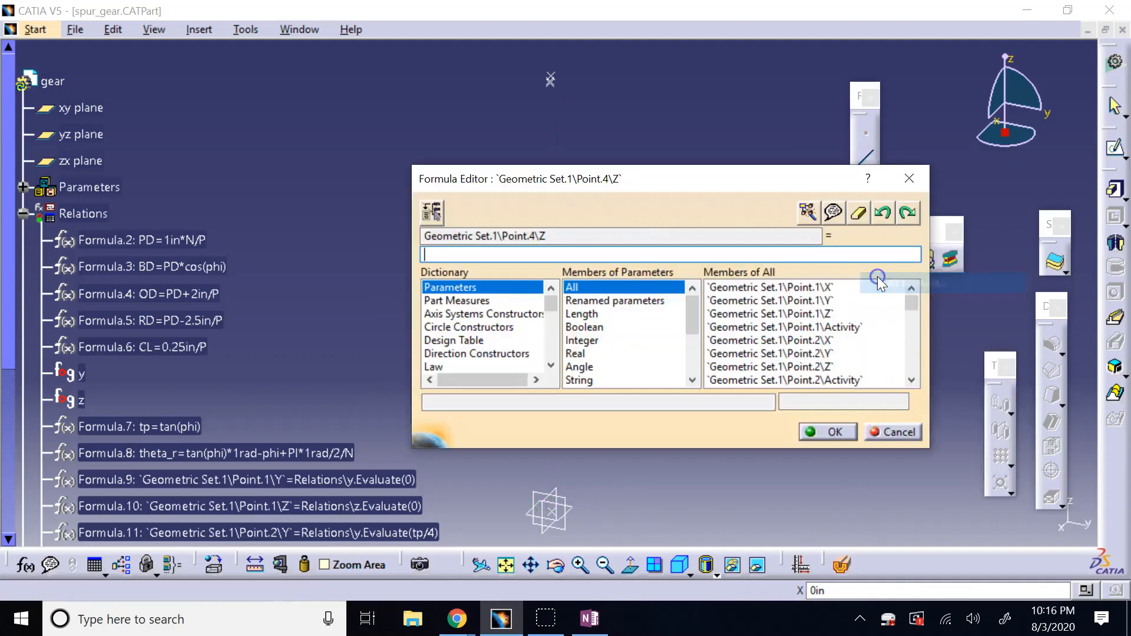
click(595, 252)
text(Relations\z.Evaluate(tp/2))
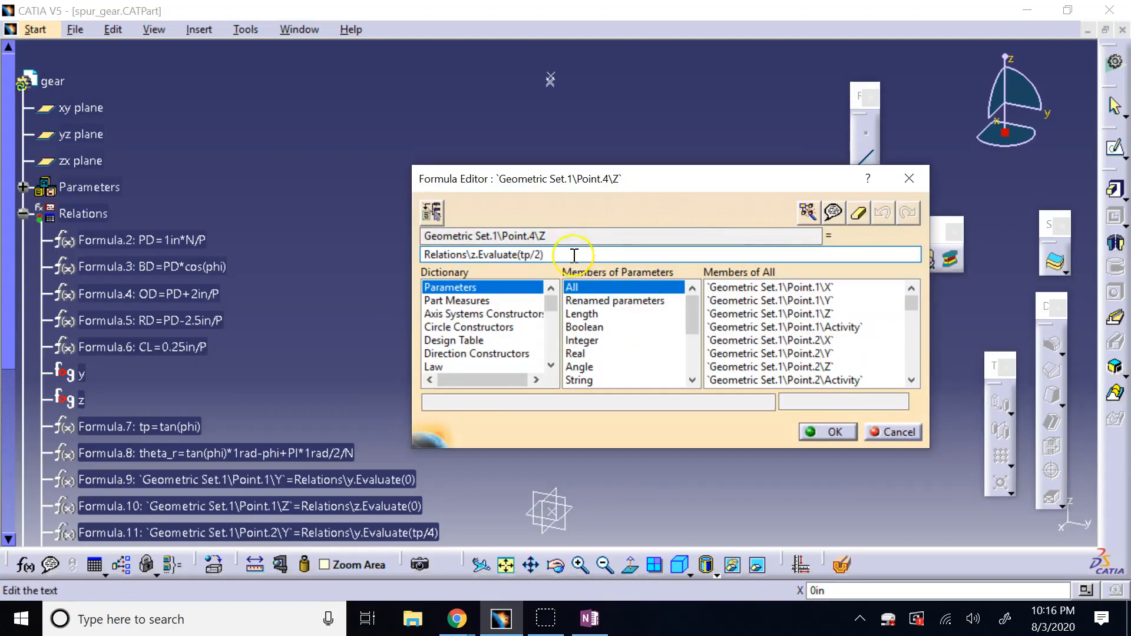
click(521, 256)
text(3*)
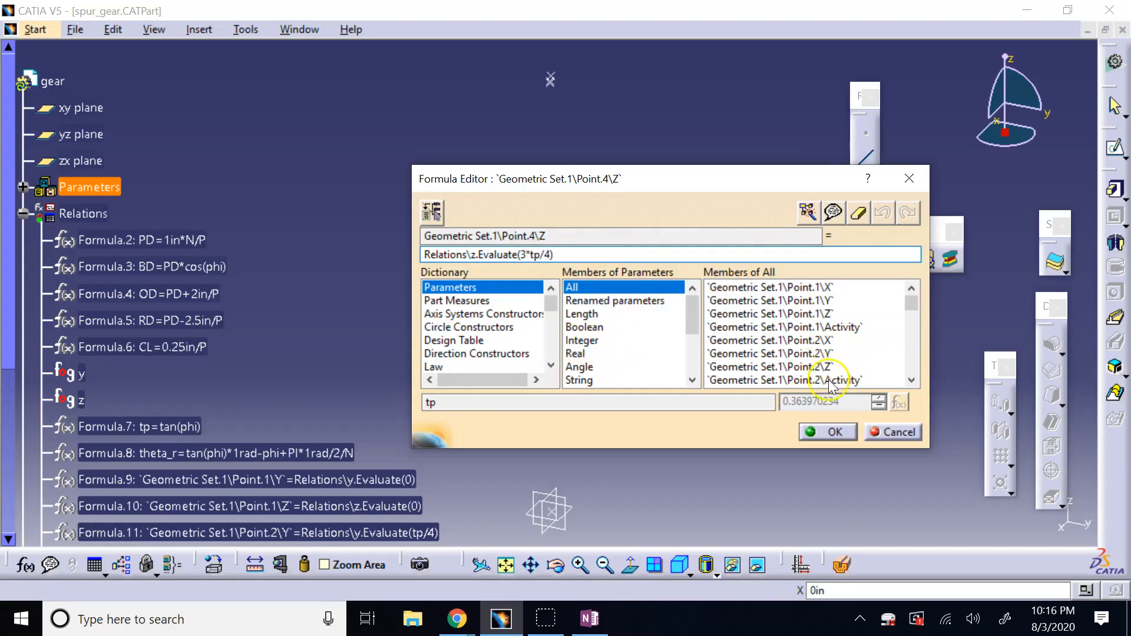
click(828, 432)
click(626, 360)
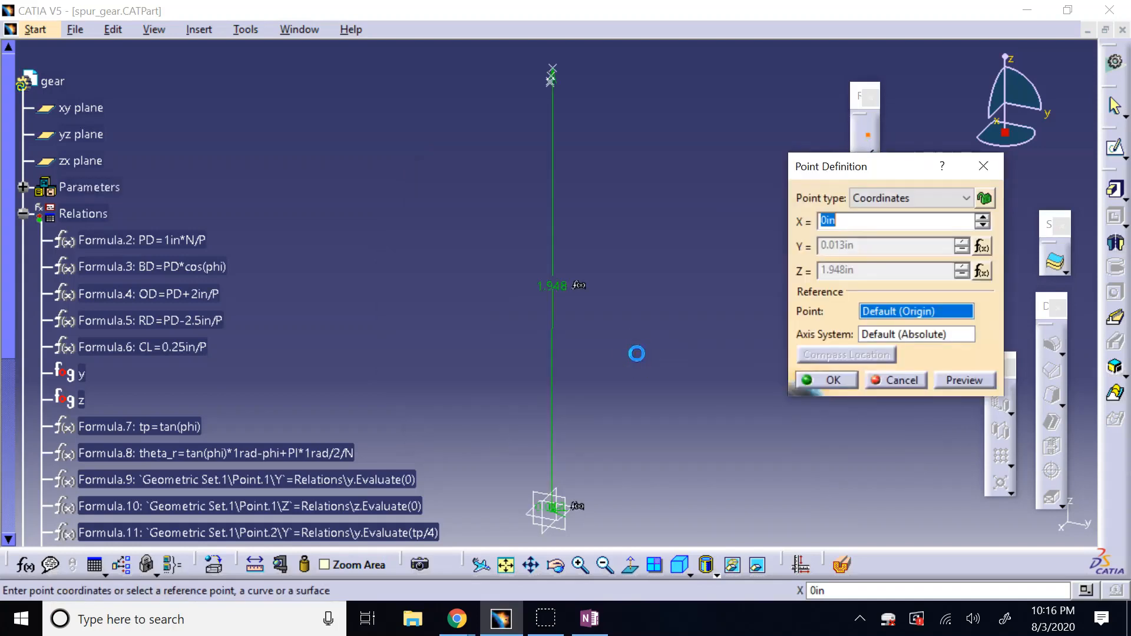
click(819, 380)
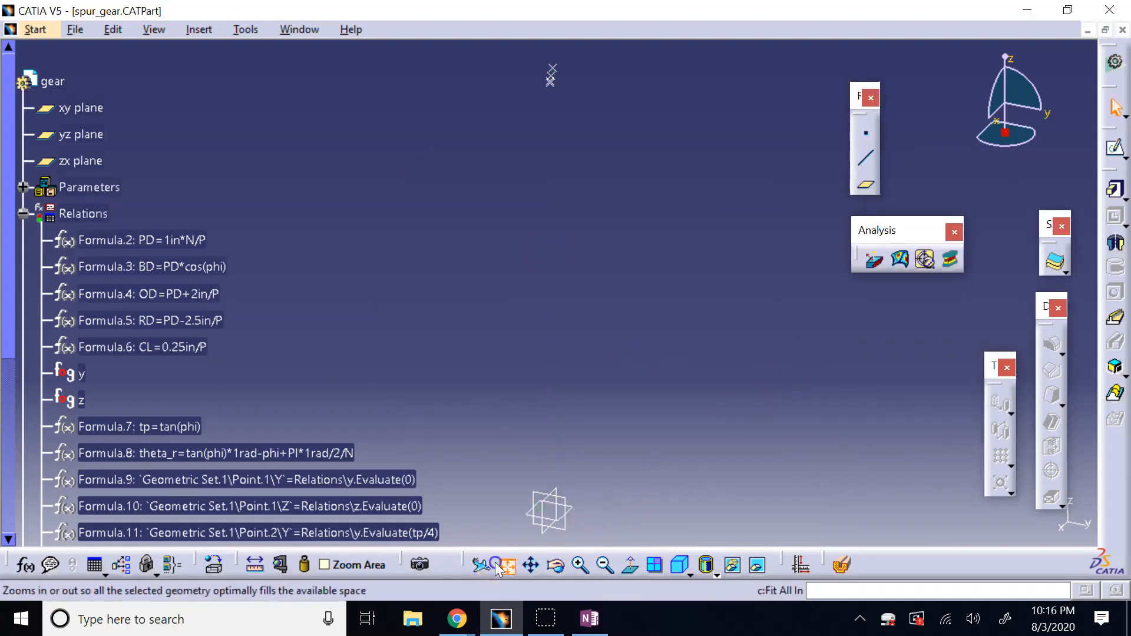
Start a fifth coordinate-type point and give its Y coordinate the formula Relations\y.Evaluate(tp), adapted from the copied expression, with updating on global update
click(867, 139)
click(552, 88)
double_click(858, 247)
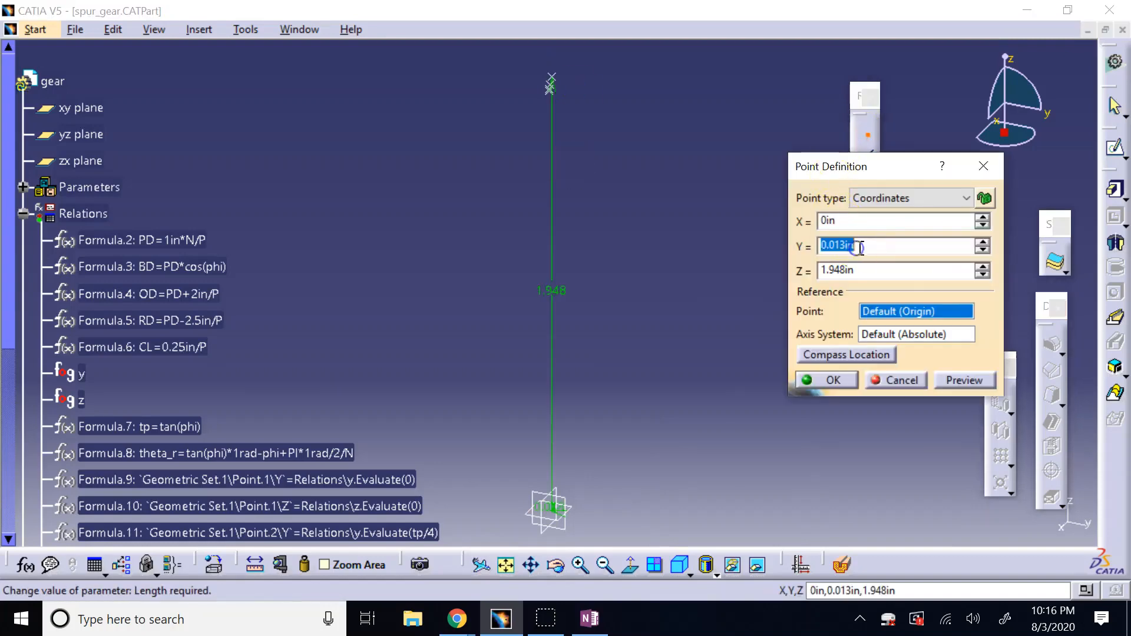
right_click(861, 247)
click(911, 257)
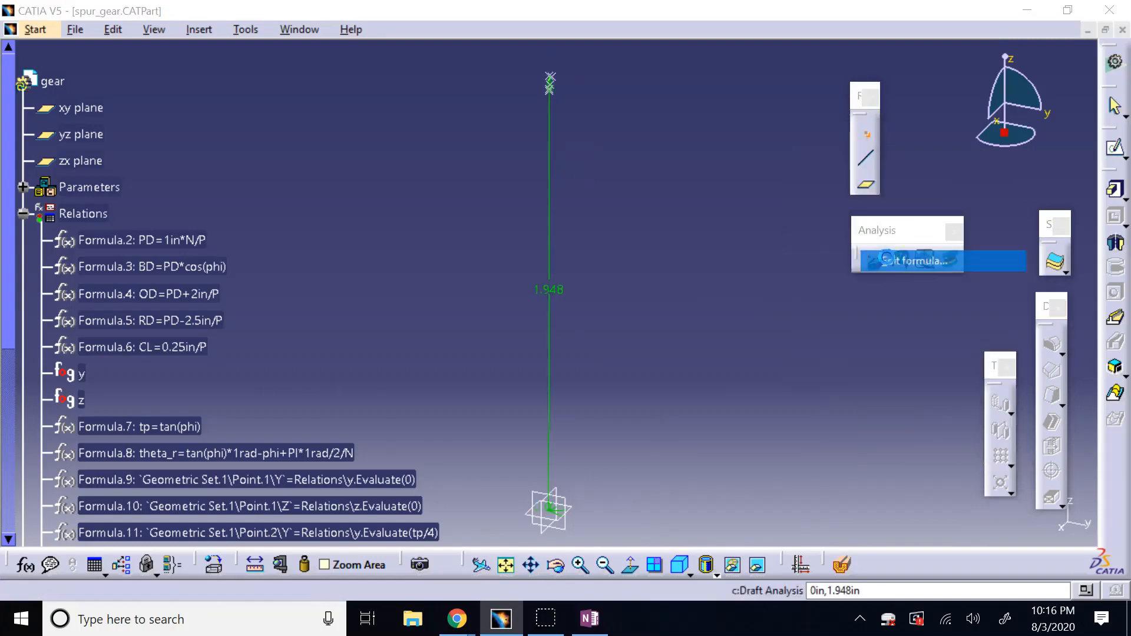
click(585, 252)
key(ctrl+v)
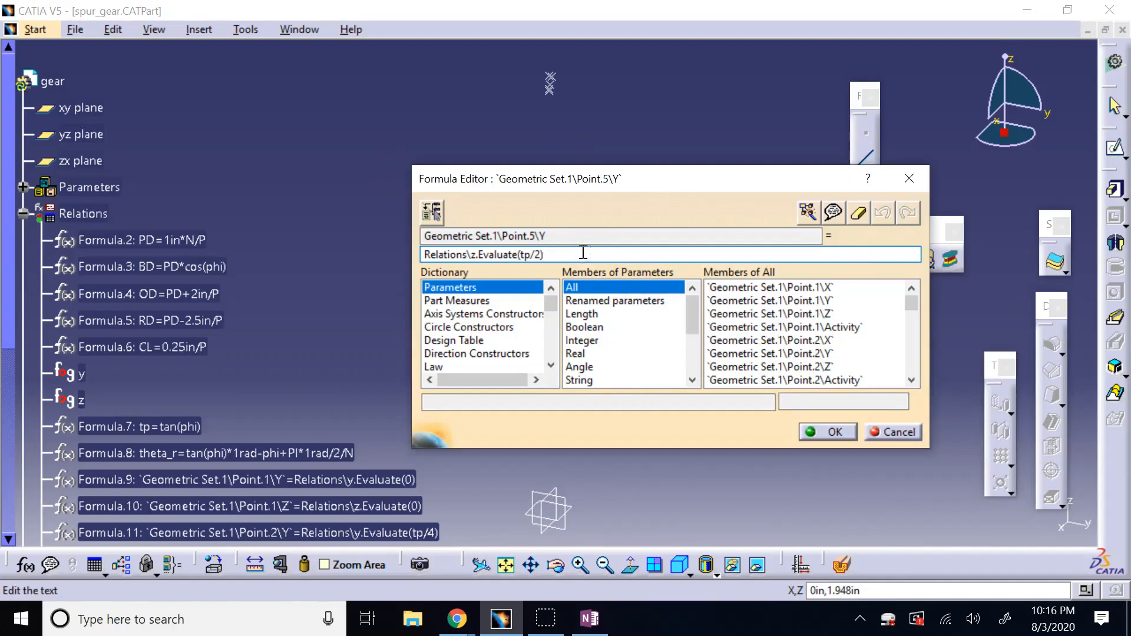
click(524, 258)
key(BackSpace)
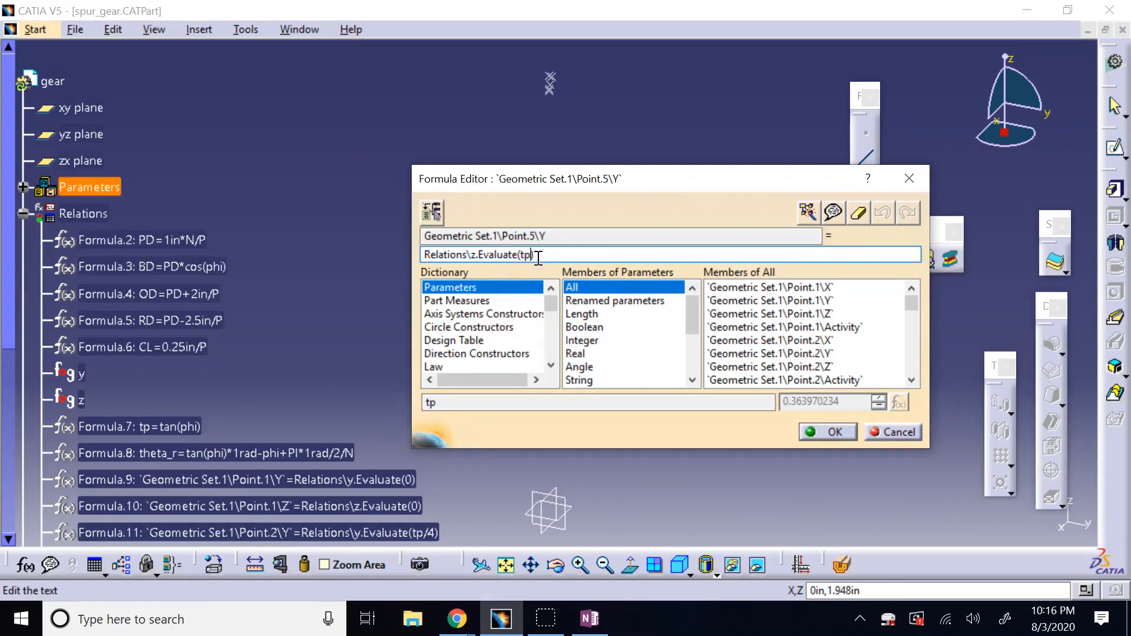
double_click(476, 255)
text(y)
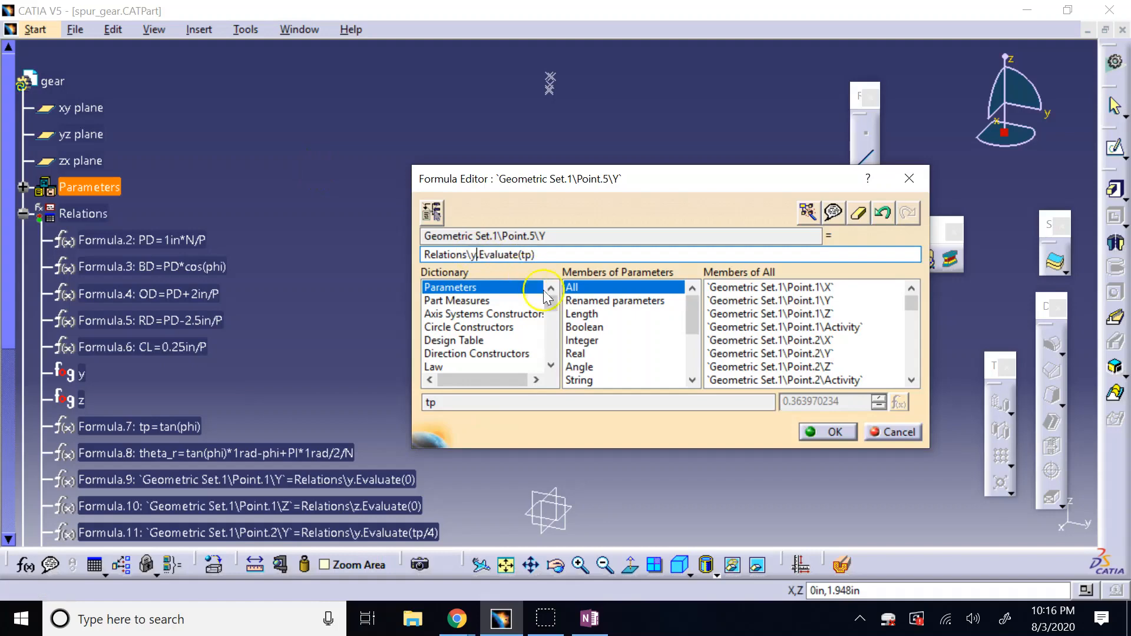
click(822, 430)
click(627, 361)
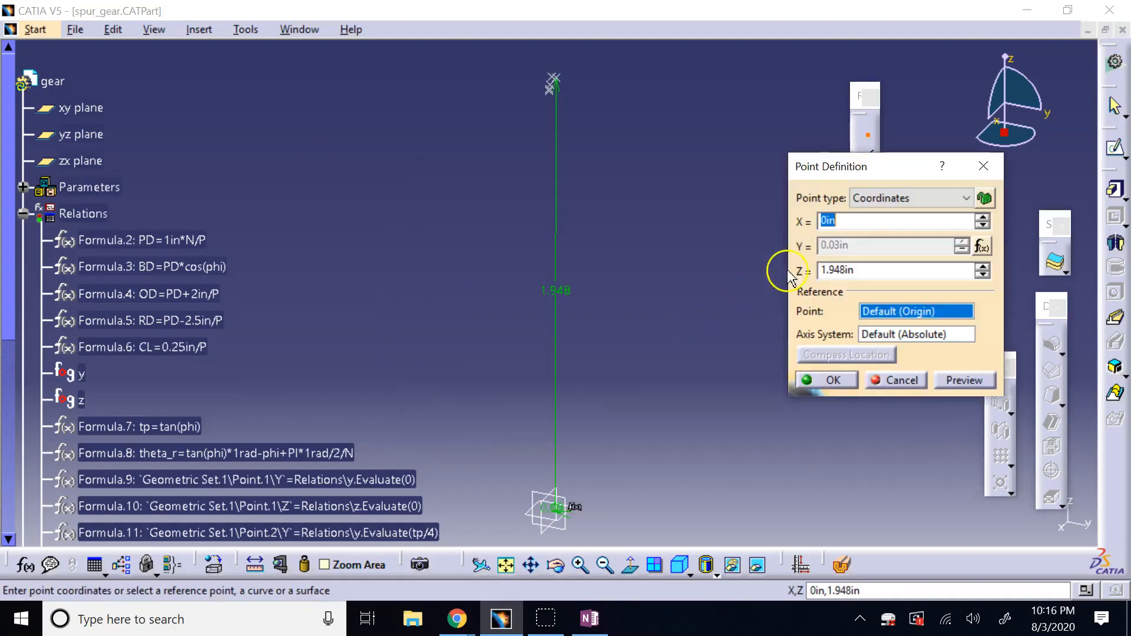
Give the fifth point's Z coordinate the formula Relations\z.Evaluate(tp), adapted from the copied expression, and create the point
double_click(857, 270)
right_click(857, 270)
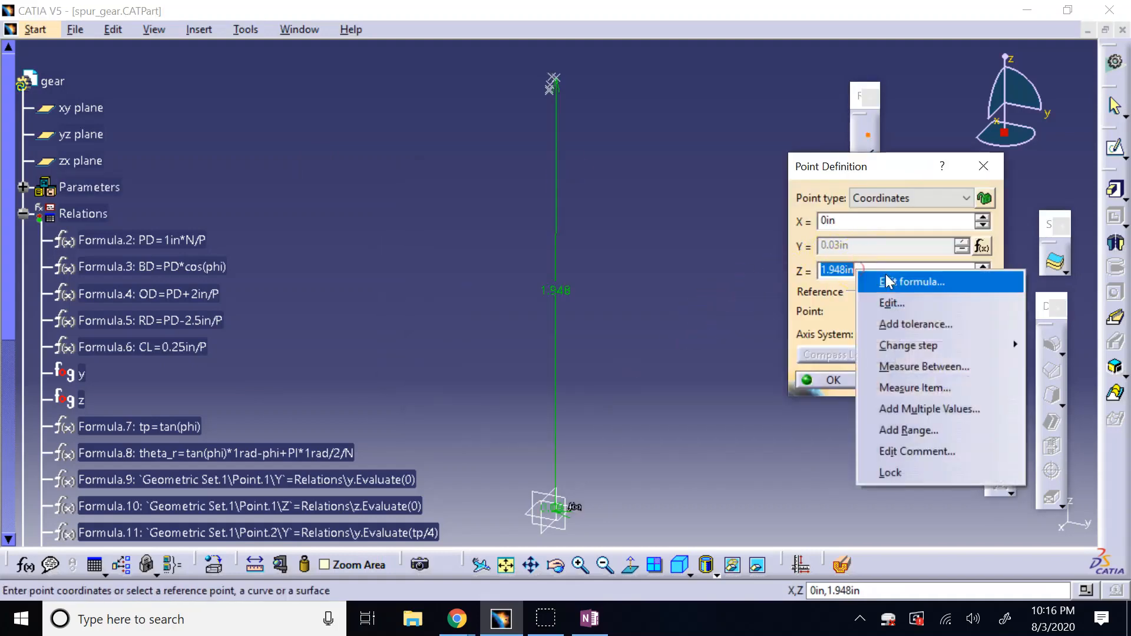
click(890, 280)
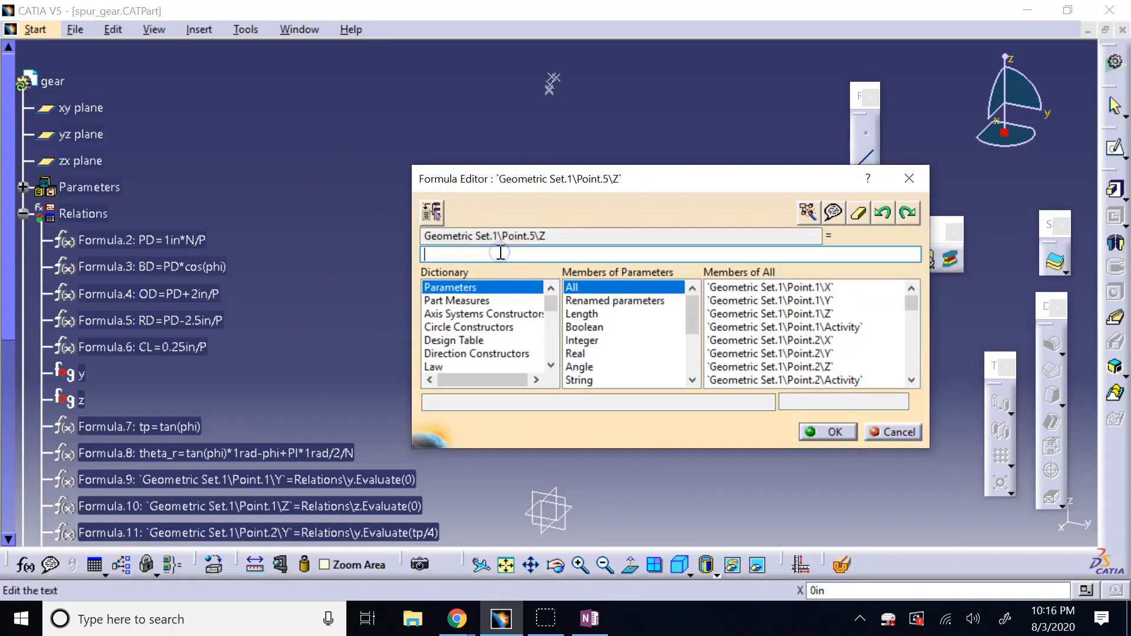
key(ctrl+v)
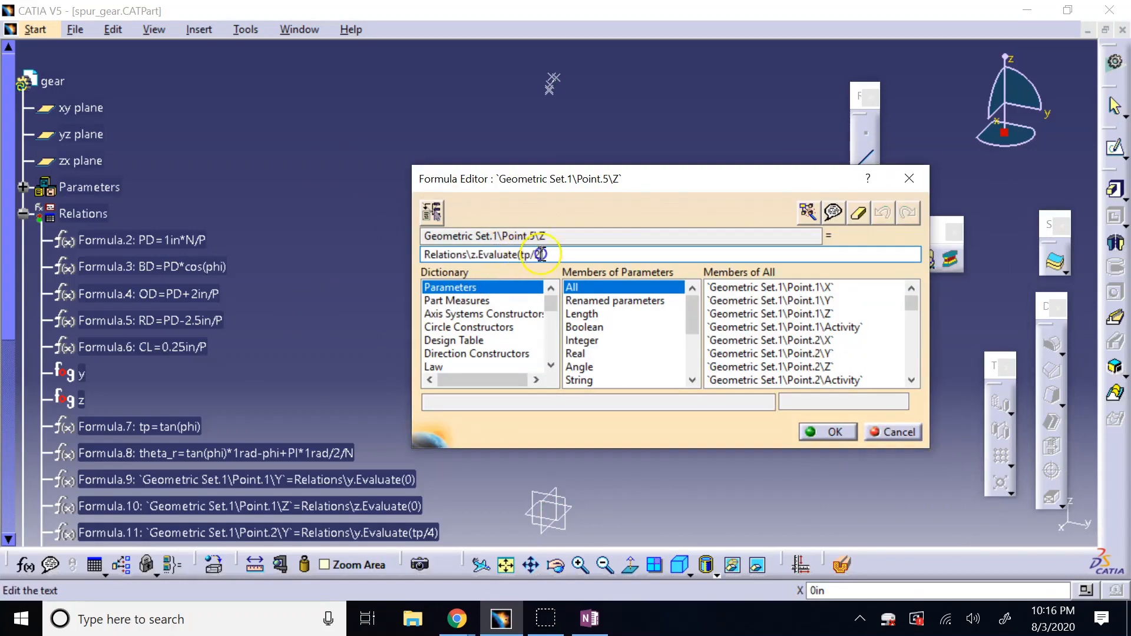
click(828, 430)
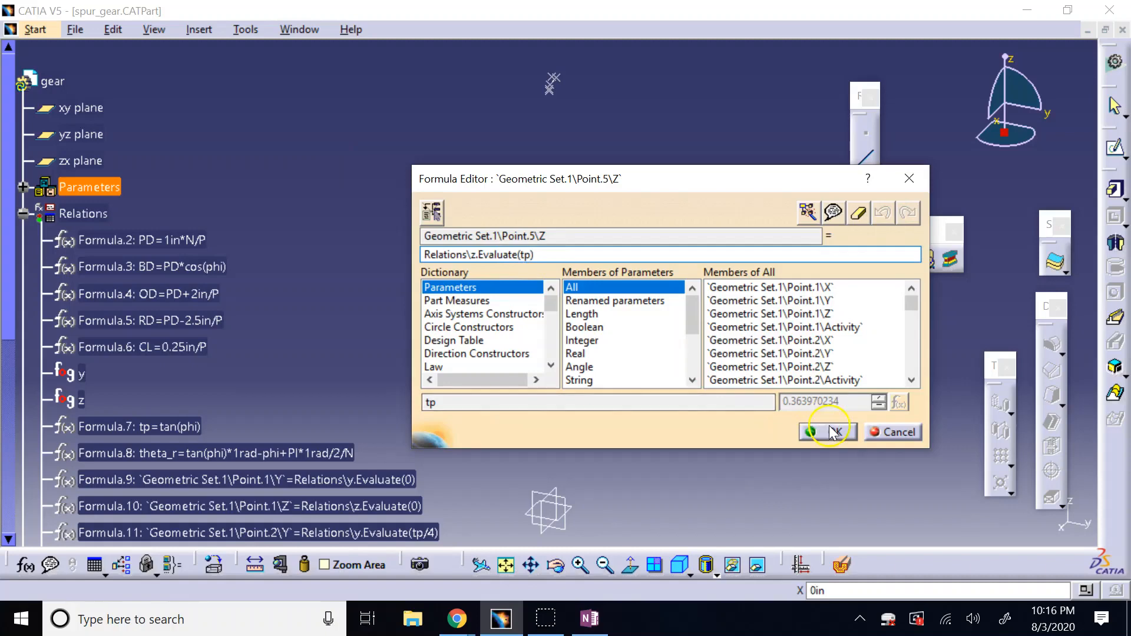
click(696, 359)
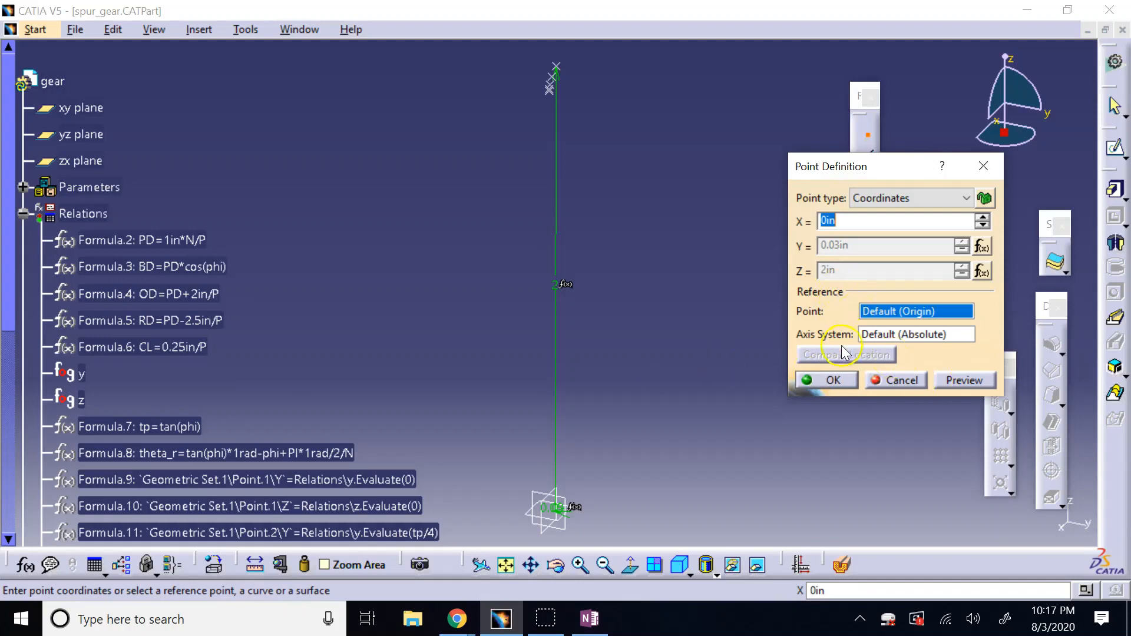
click(828, 380)
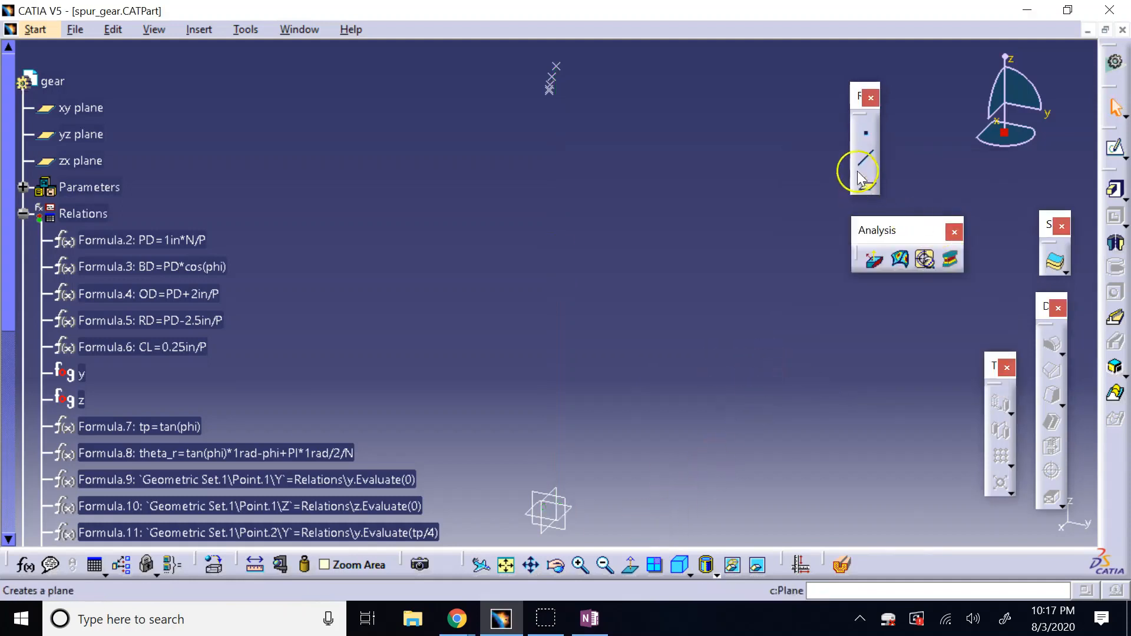
Start a sixth coordinate-type point and give its Y coordinate the formula Relations\y.Evaluate(3*tp/2), adapted from the copied expression, with updating on global update
click(866, 135)
double_click(862, 244)
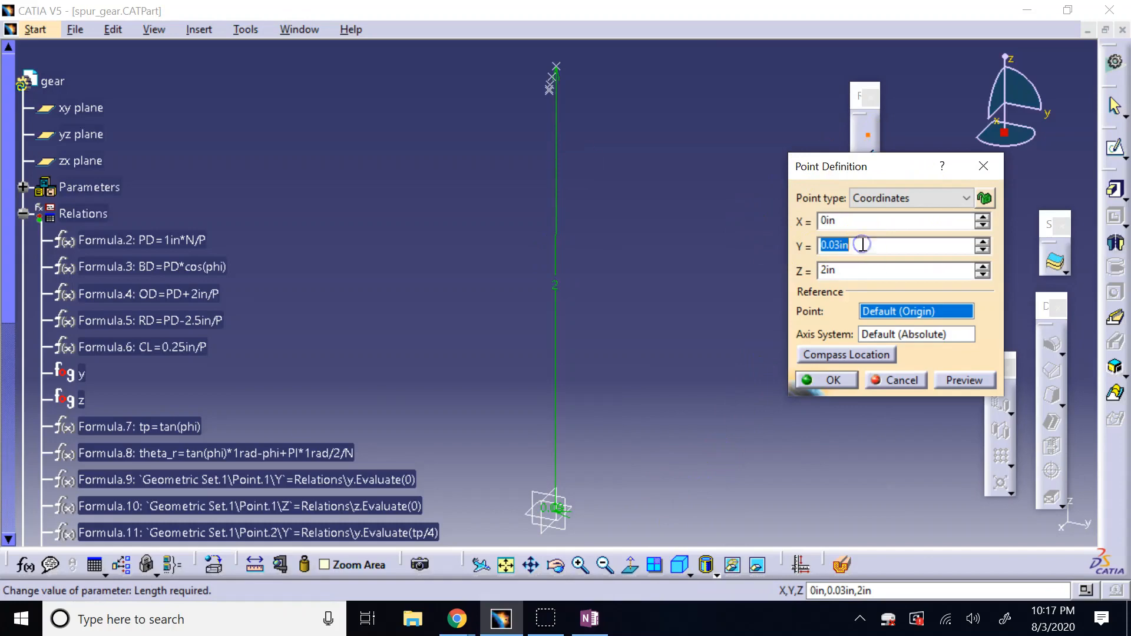
right_click(862, 244)
click(904, 255)
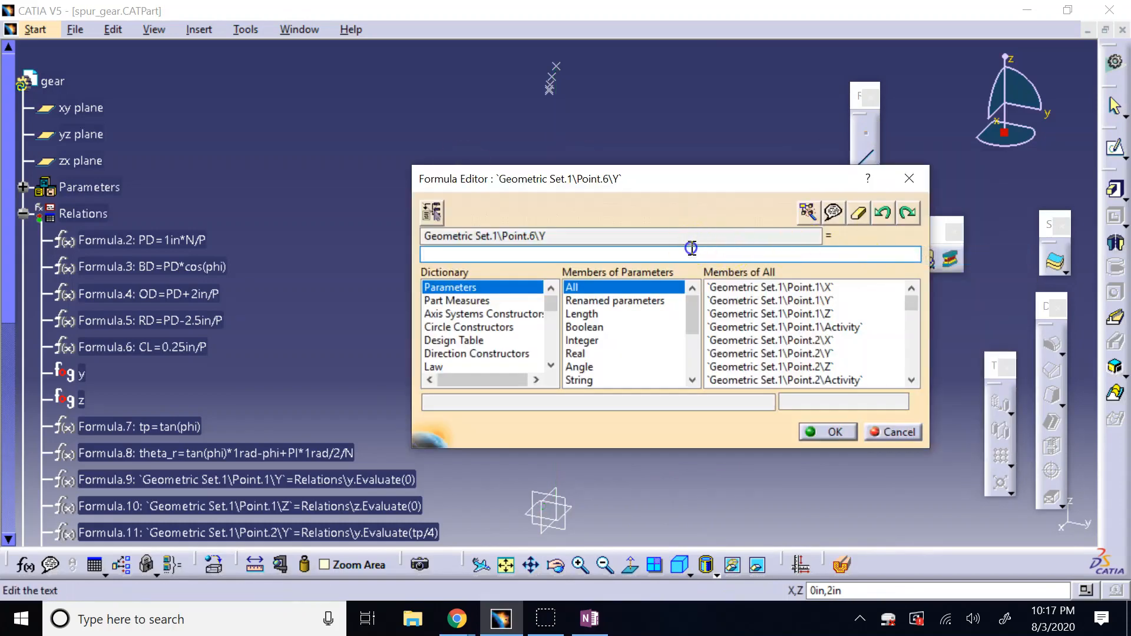
key(ctrl+v)
click(541, 255)
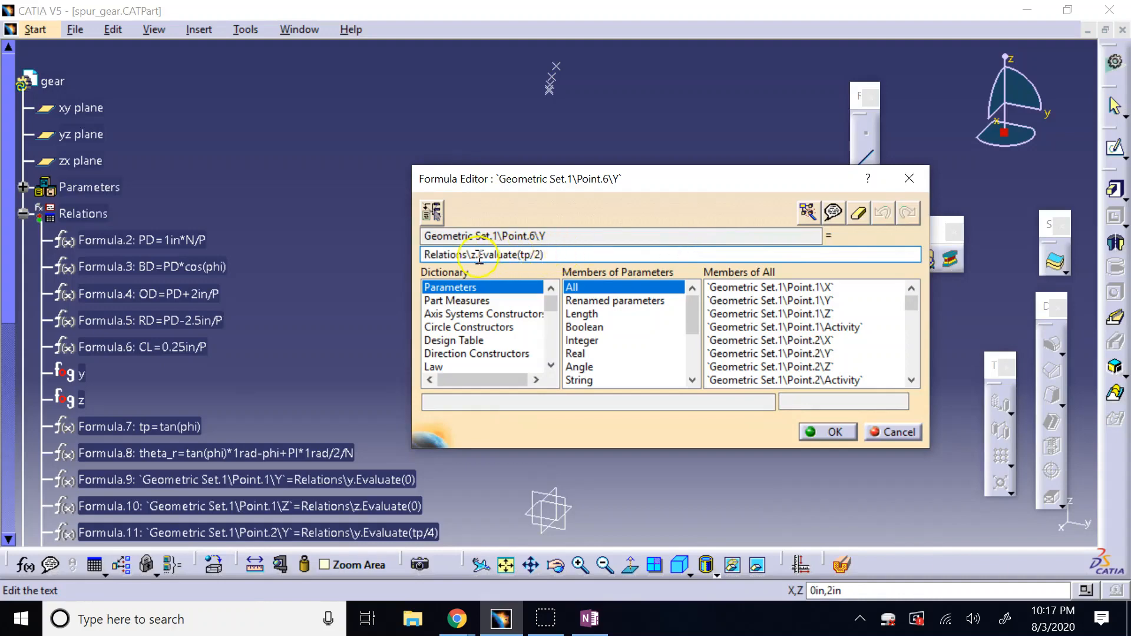
key(BackSpace)
text(y)
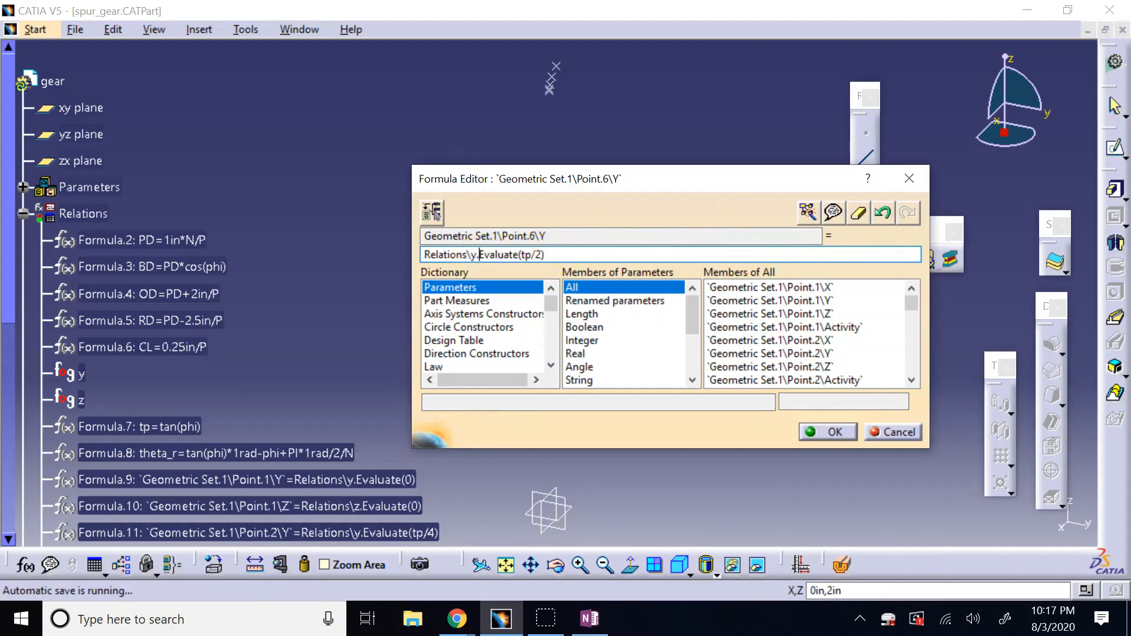
key(Right)
key(Right)
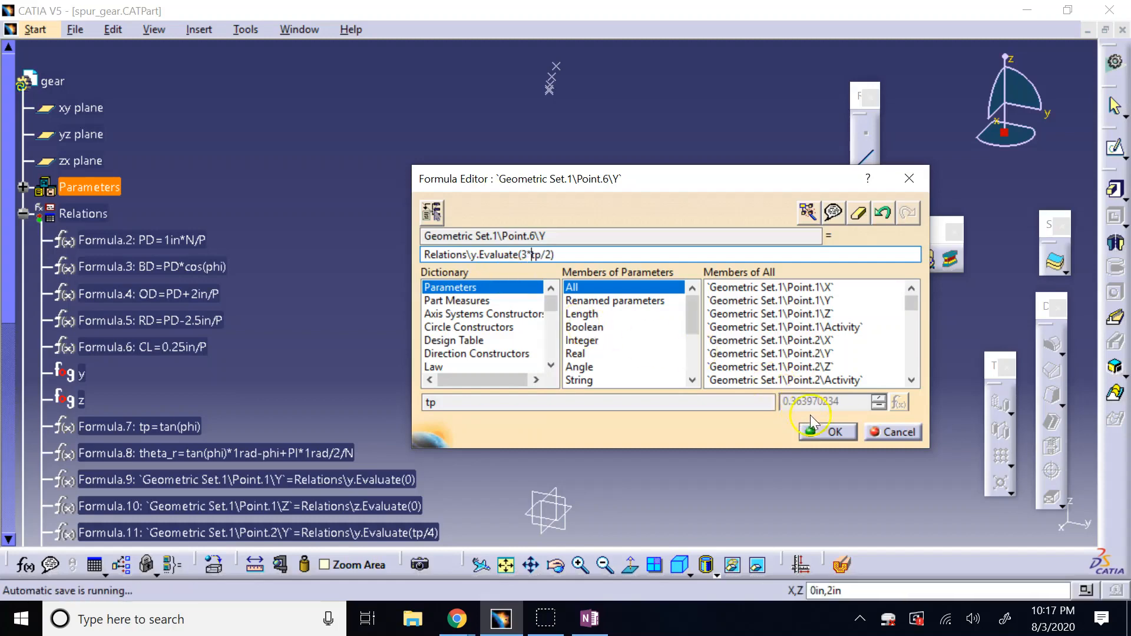
click(828, 432)
click(644, 360)
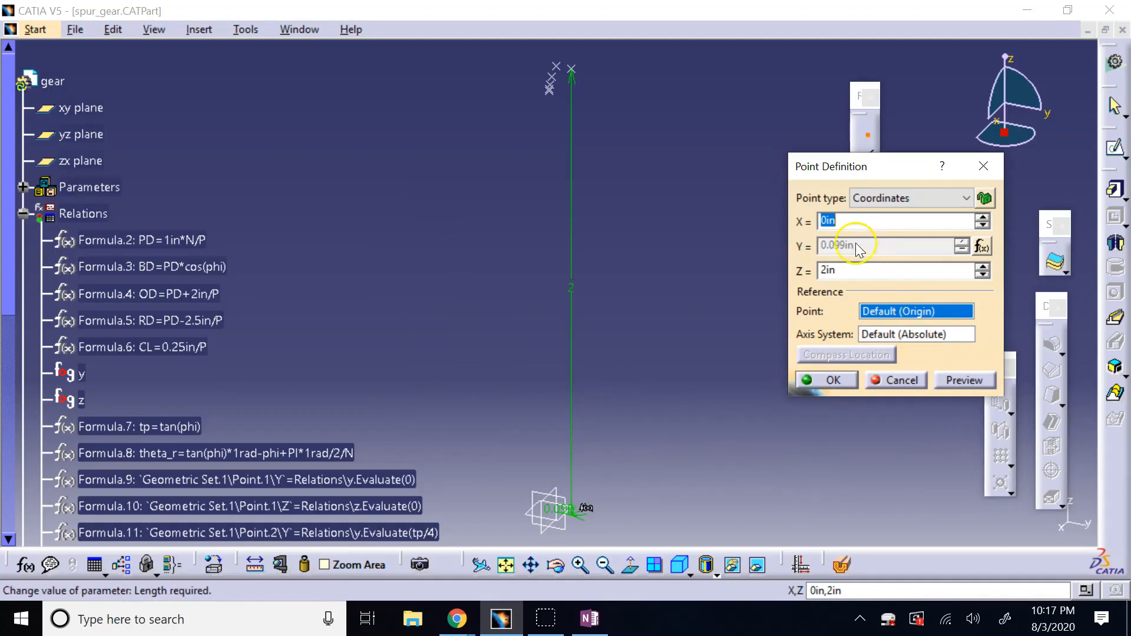
Give the sixth point's Z coordinate the formula Relations\z.Evaluate(3*tp/2) with updating on global update, and create the point
click(853, 269)
right_click(854, 269)
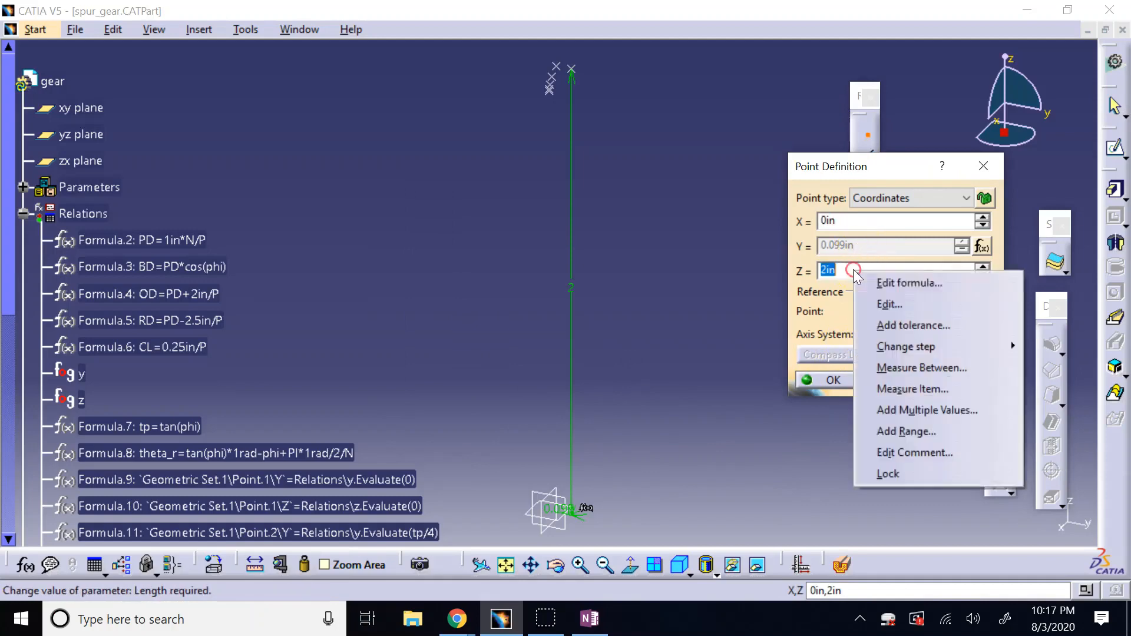
click(886, 285)
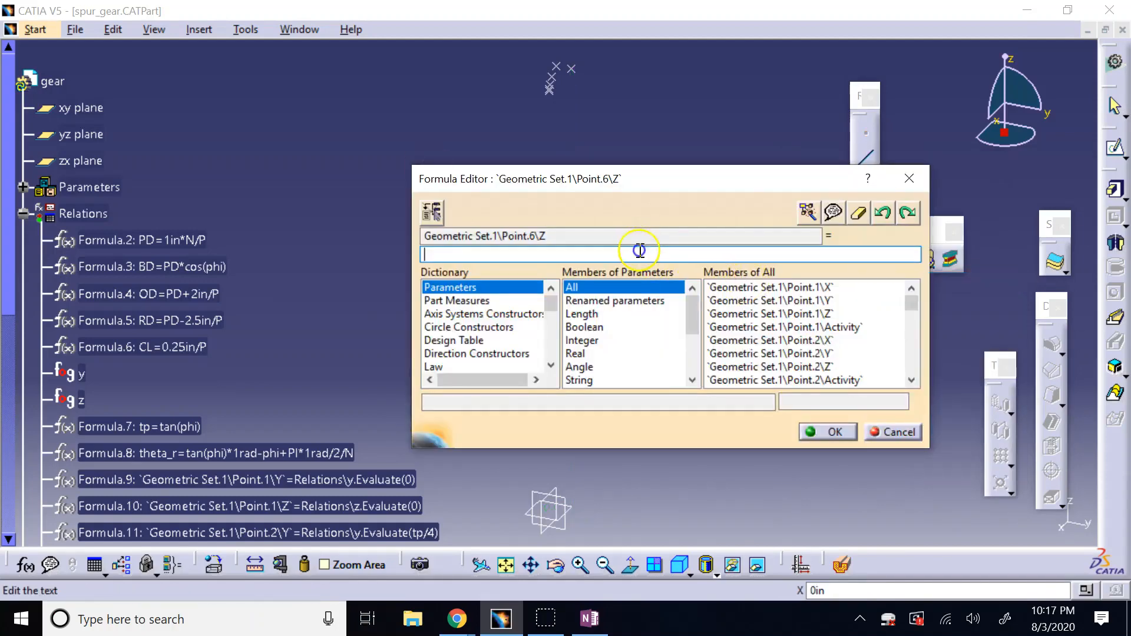
key(ctrl+v)
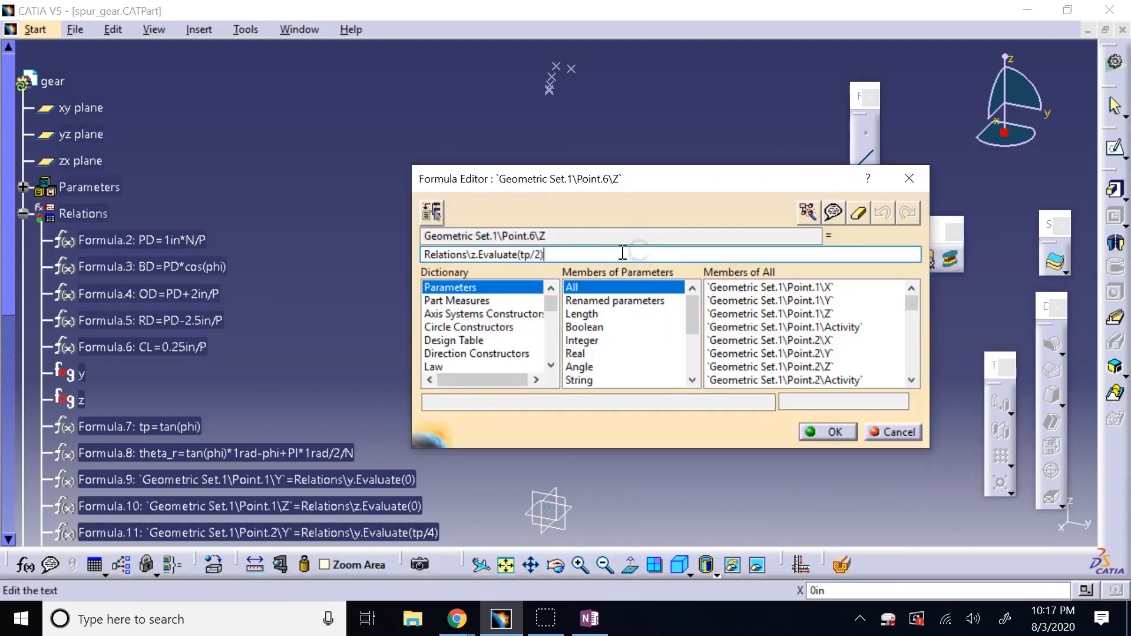
click(525, 256)
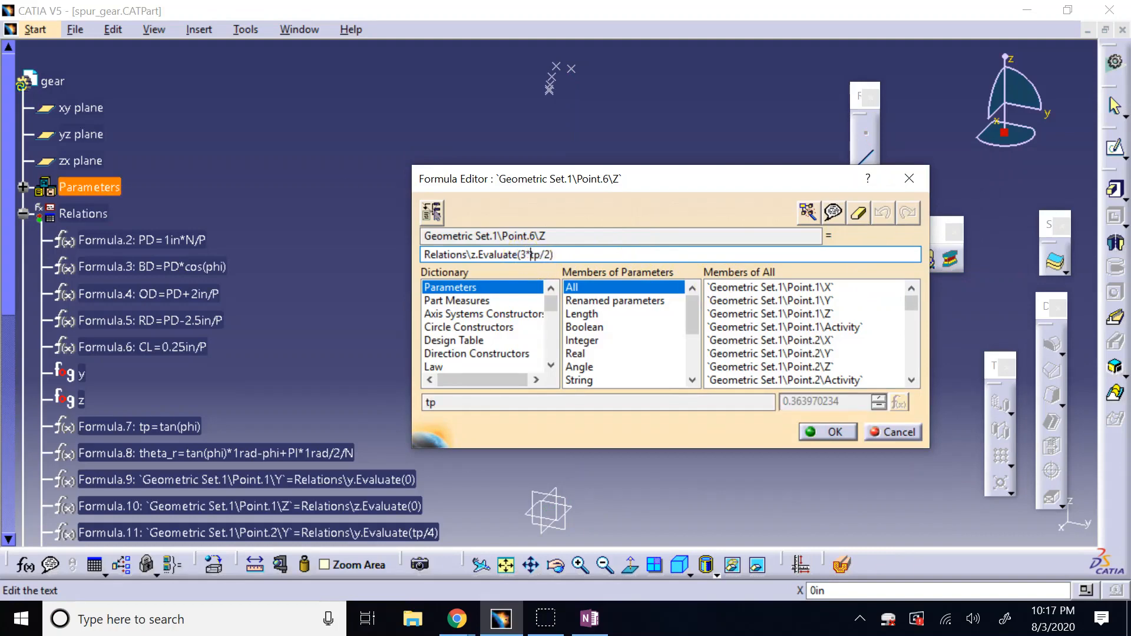
text(3*)
key(Return)
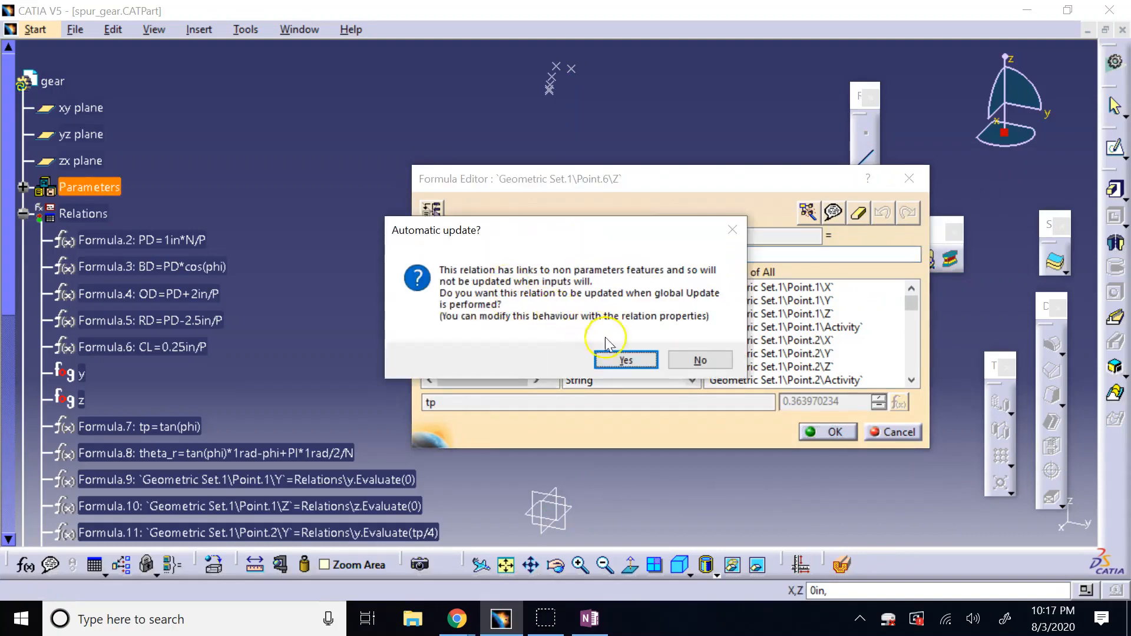
click(624, 363)
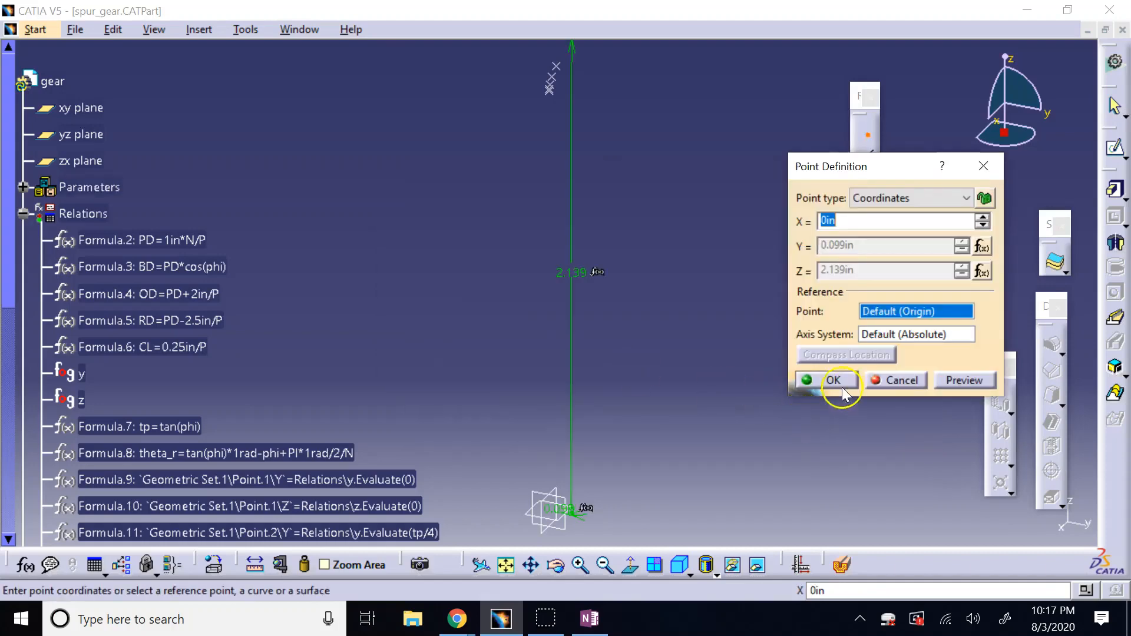
click(836, 381)
Start a seventh coordinate-type point, give its Y coordinate the formula Relations\y.Evaluate(2*tp), copy that expression, and accept it with updating on global update
click(506, 566)
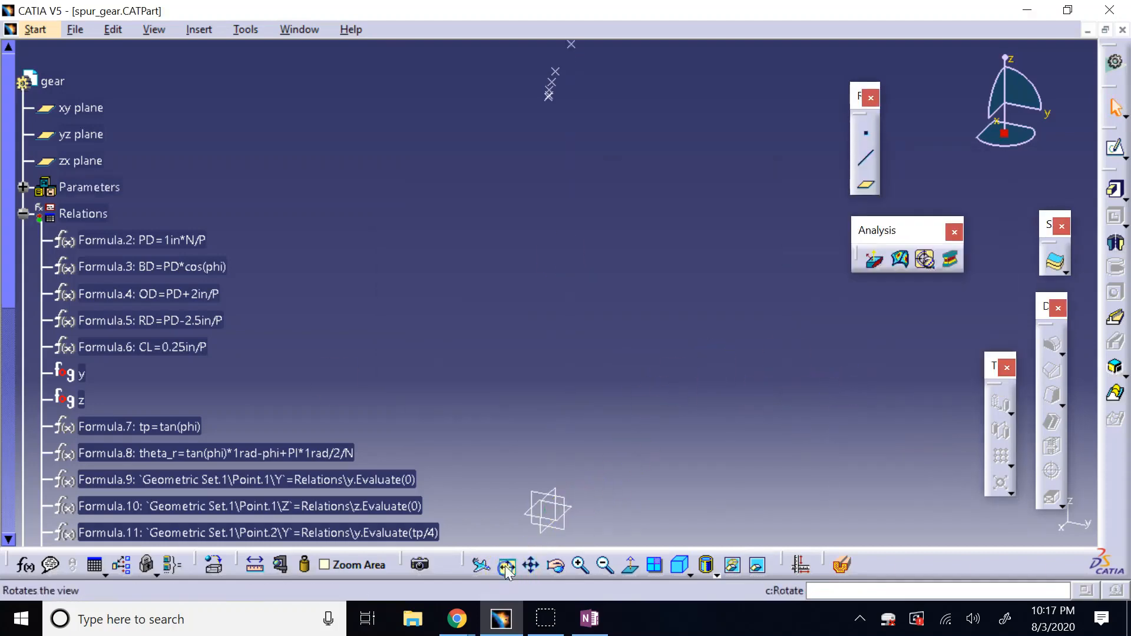
click(866, 133)
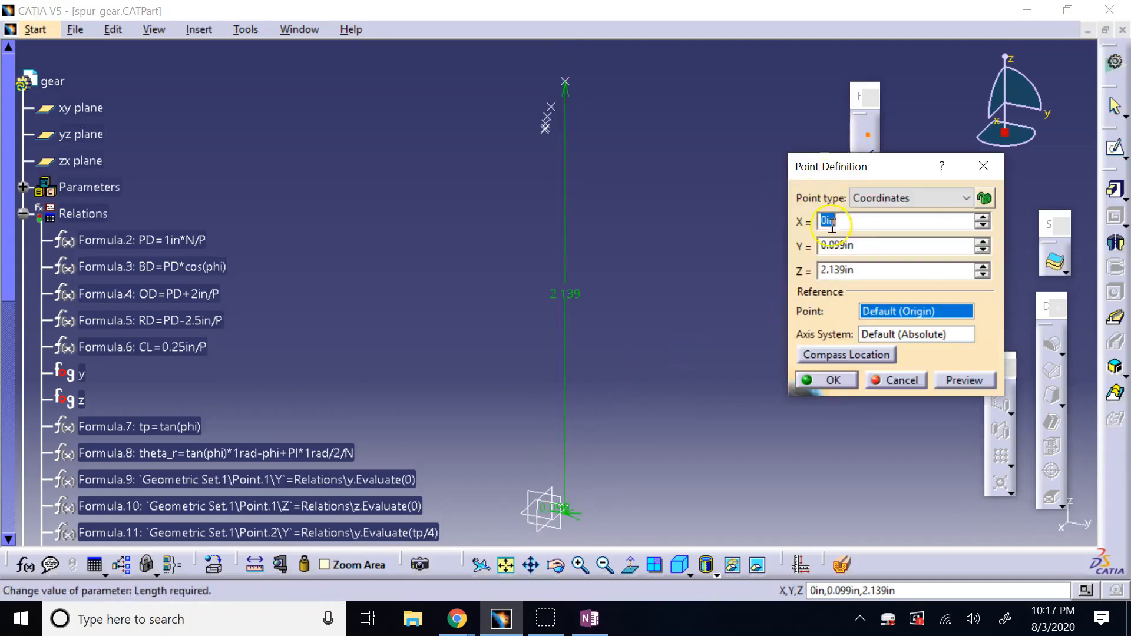
double_click(861, 247)
right_click(861, 247)
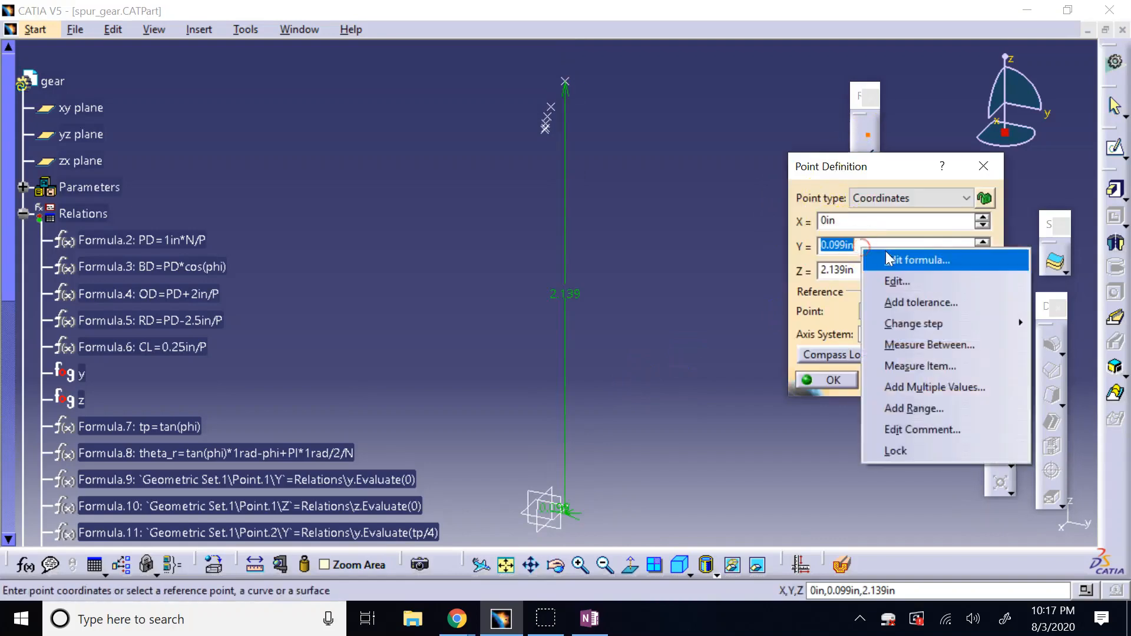
click(902, 257)
key(ctrl+v)
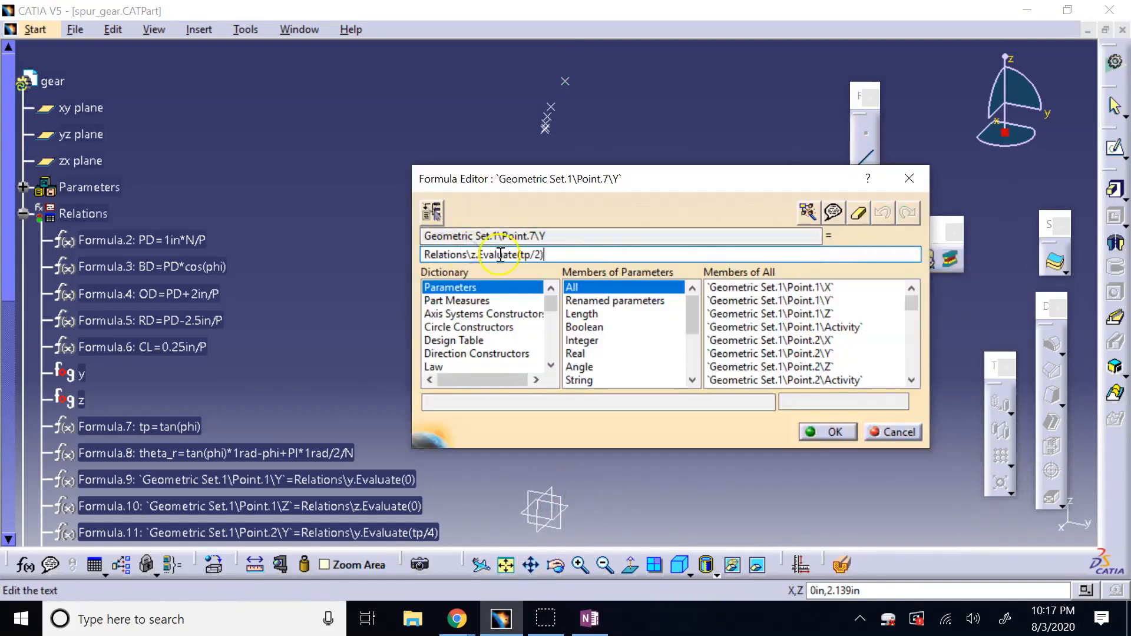
click(522, 254)
text(2*)
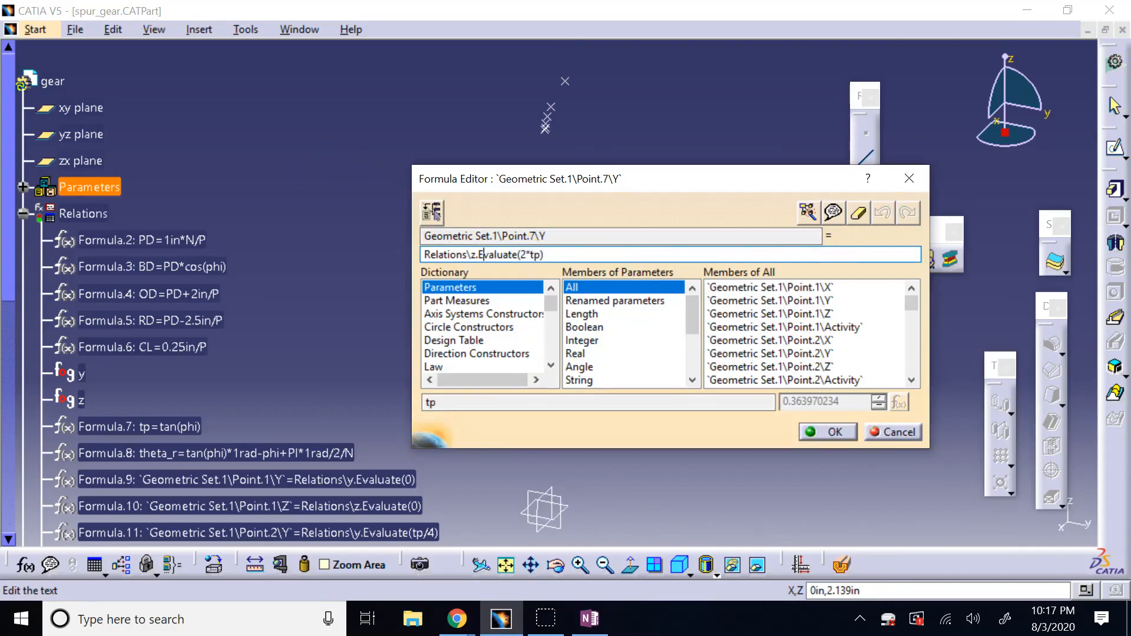
key(BackSpace)
text(y)
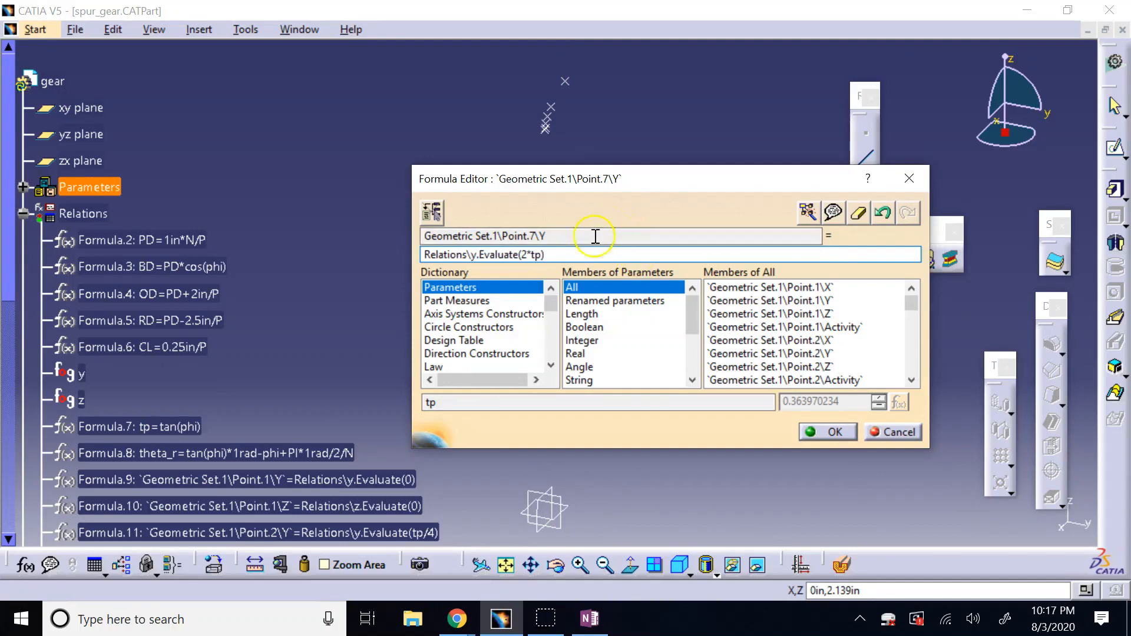
click(579, 255)
drag(580, 255, 365, 254)
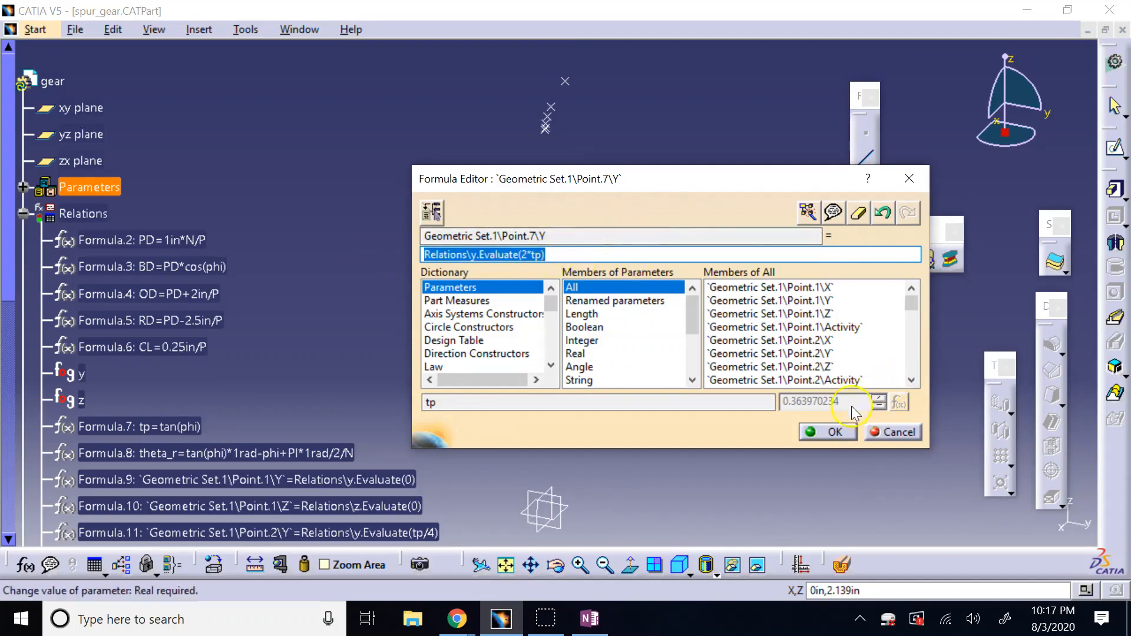
key(Return)
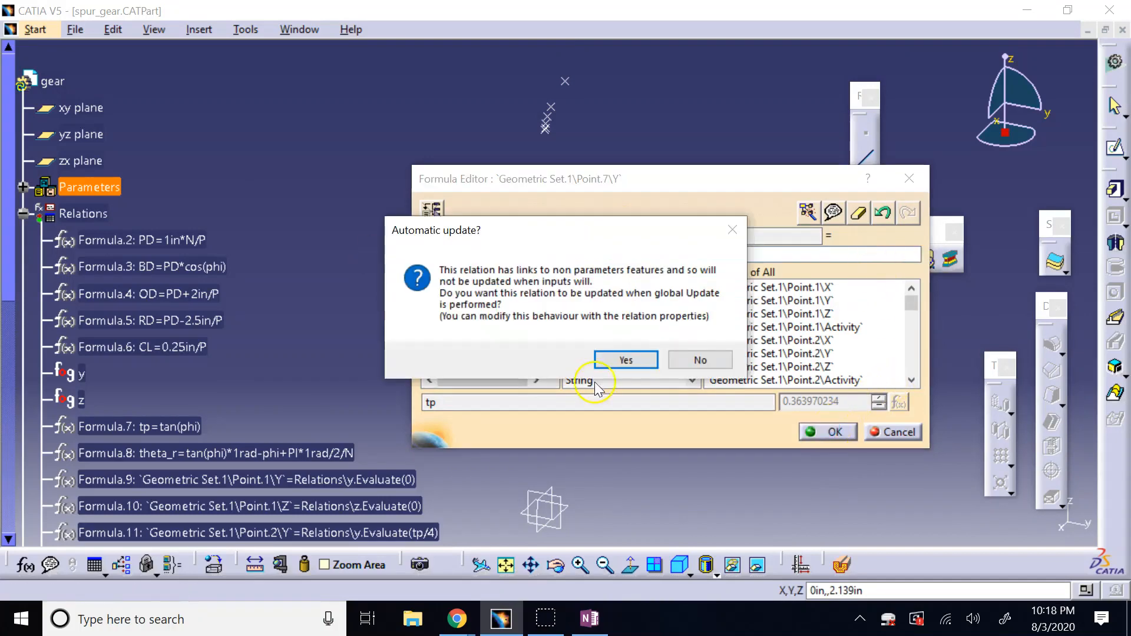
click(634, 357)
Give the seventh point's Z coordinate the formula Relations\z.Evaluate(2*tp) with updating on global update, and create the point
right_click(842, 271)
click(860, 280)
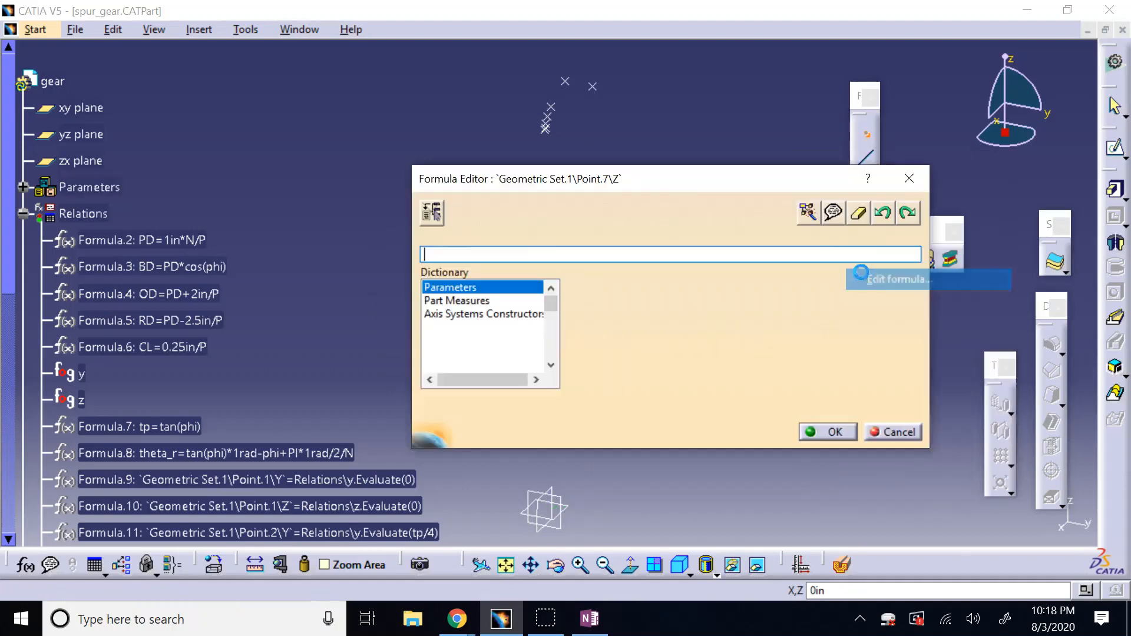
key(ctrl+v)
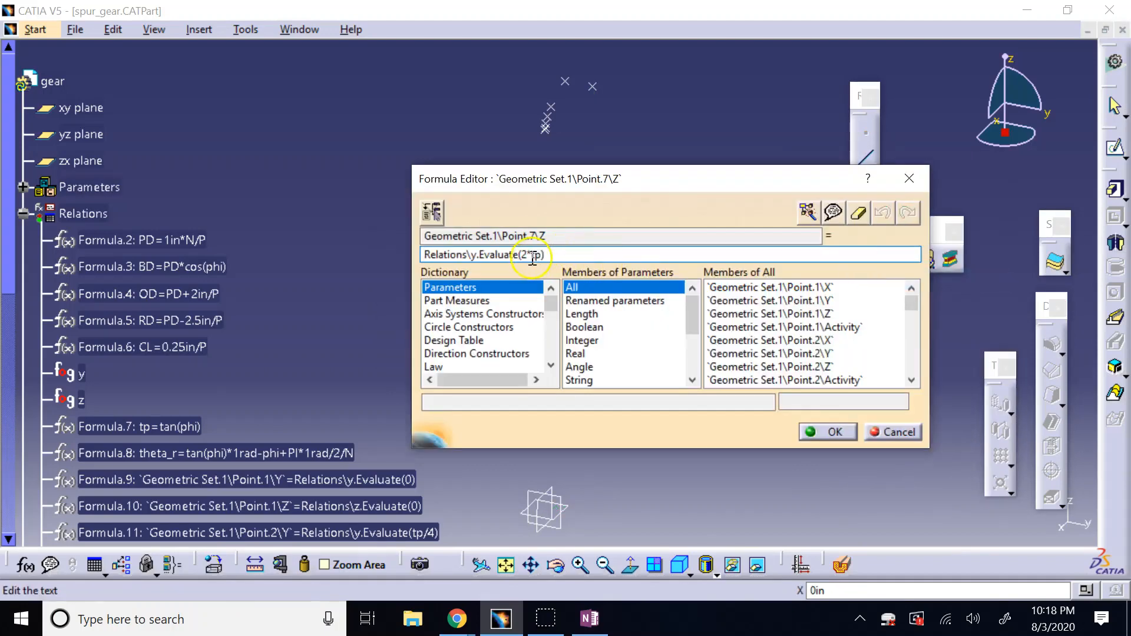
key(Delete)
key(Delete)
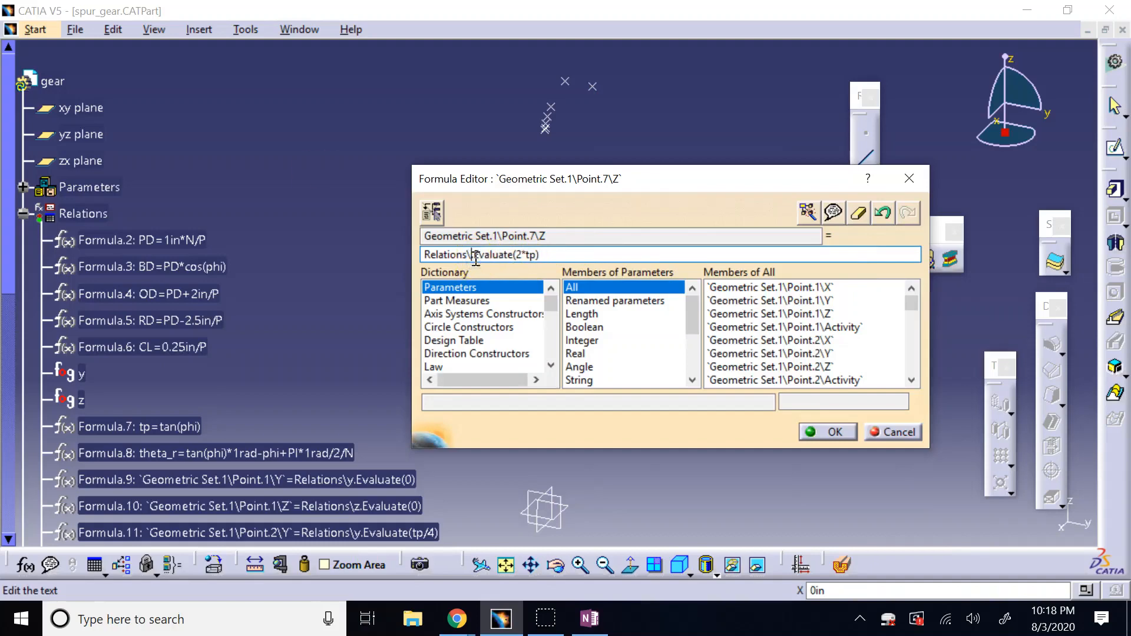
text(z)
click(828, 425)
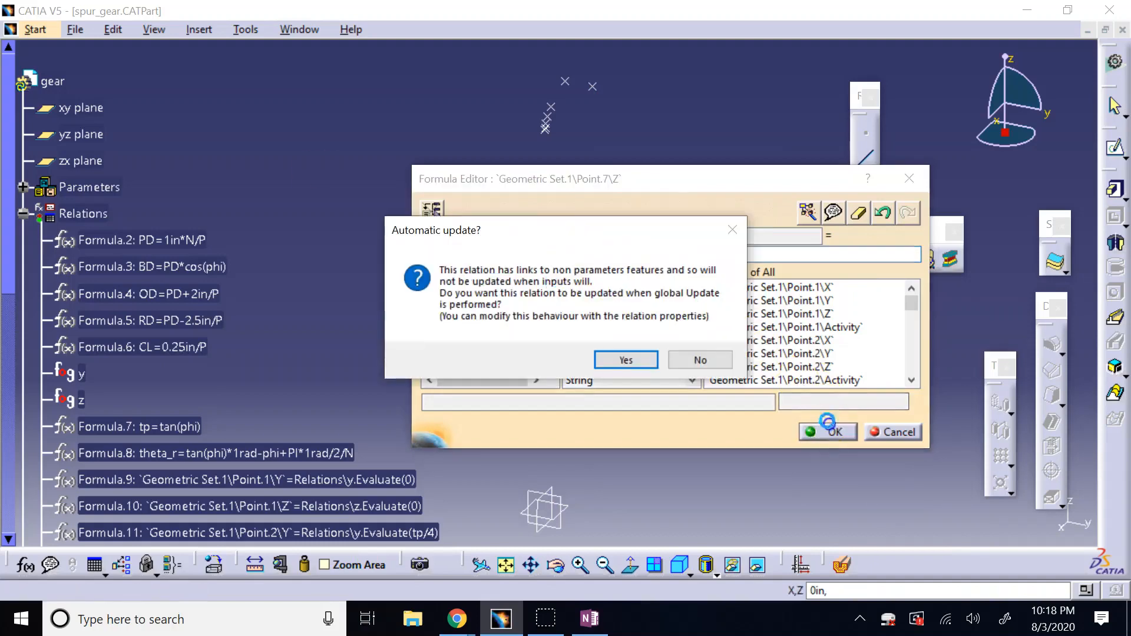
click(628, 361)
click(850, 386)
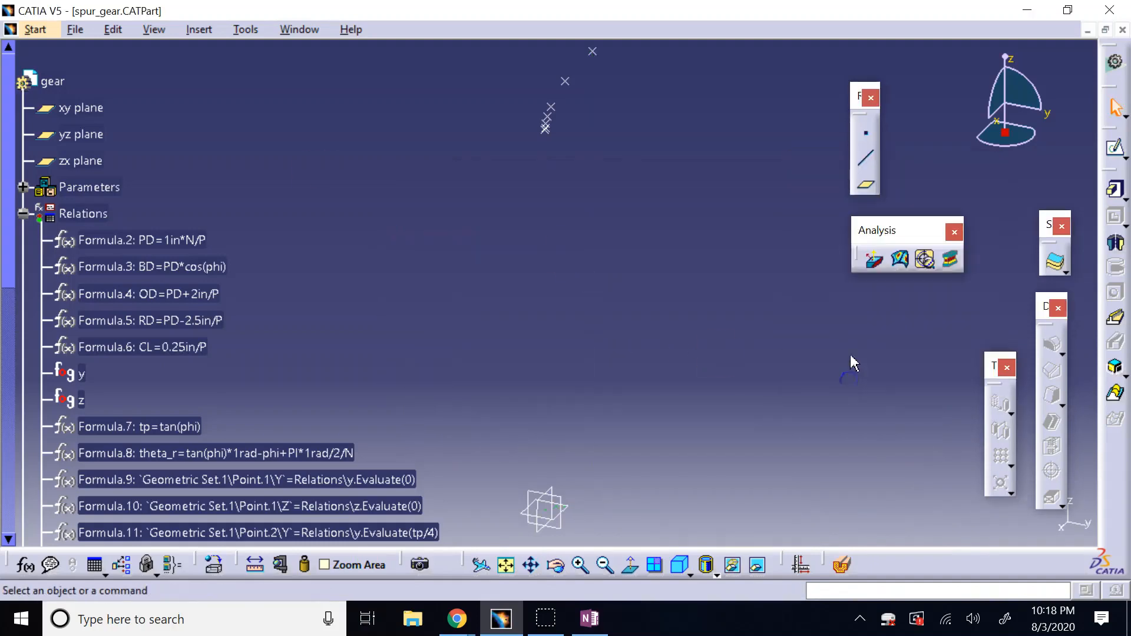
Start an eighth coordinate-type point and give its Y coordinate the formula Relations\y.Evaluate(3*tp) with updating on global update
click(867, 132)
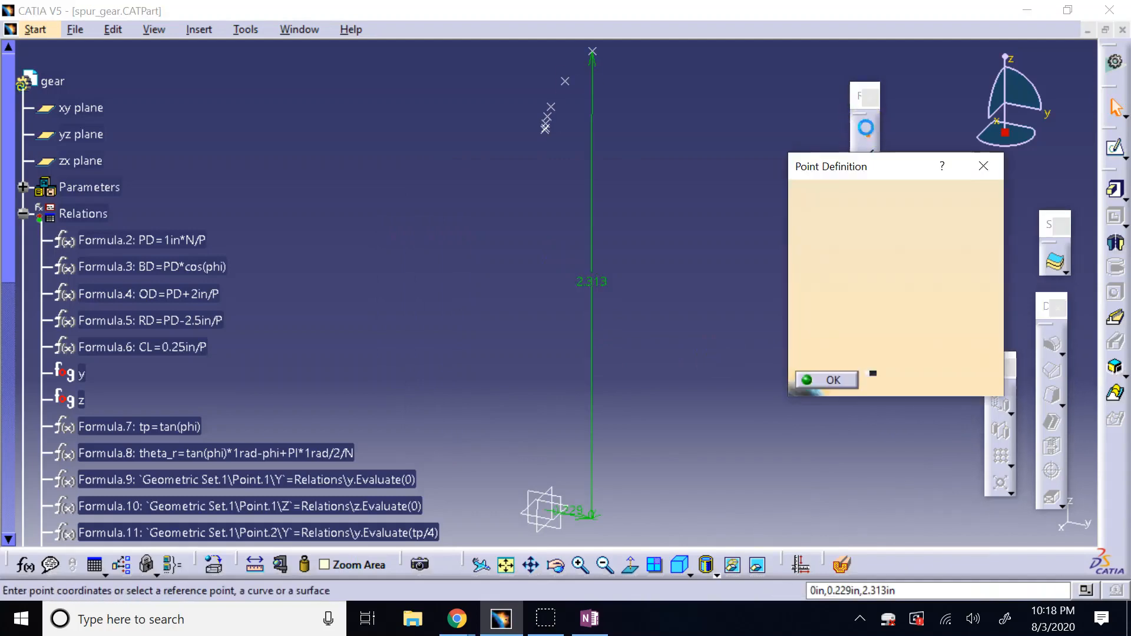
right_click(857, 246)
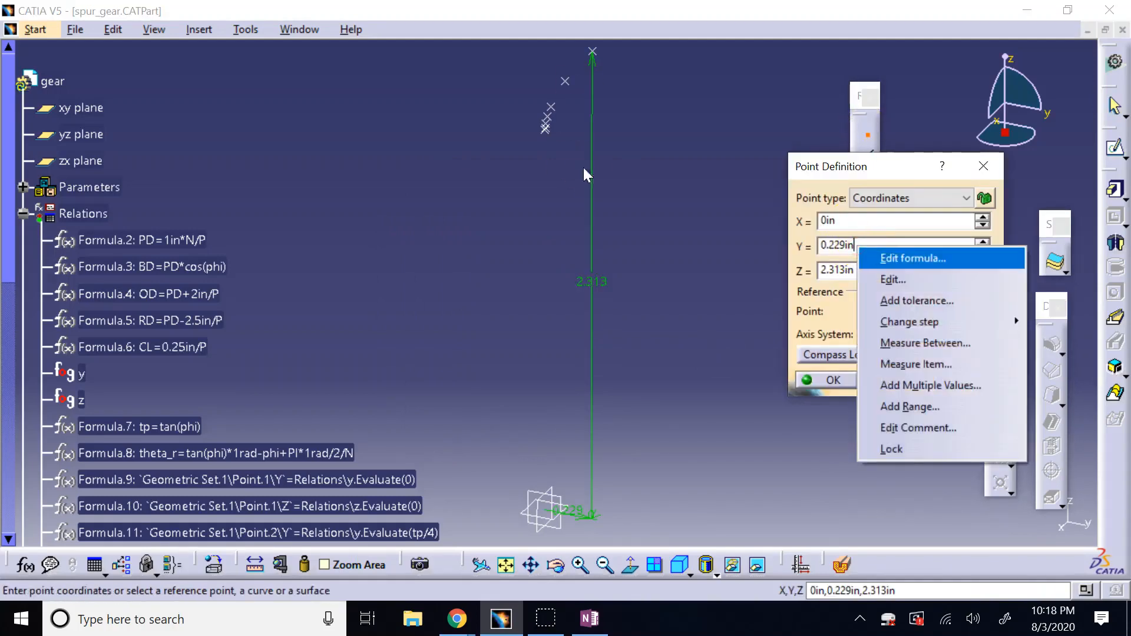
click(902, 255)
text(Relations\y.Evaluate(2*tp))
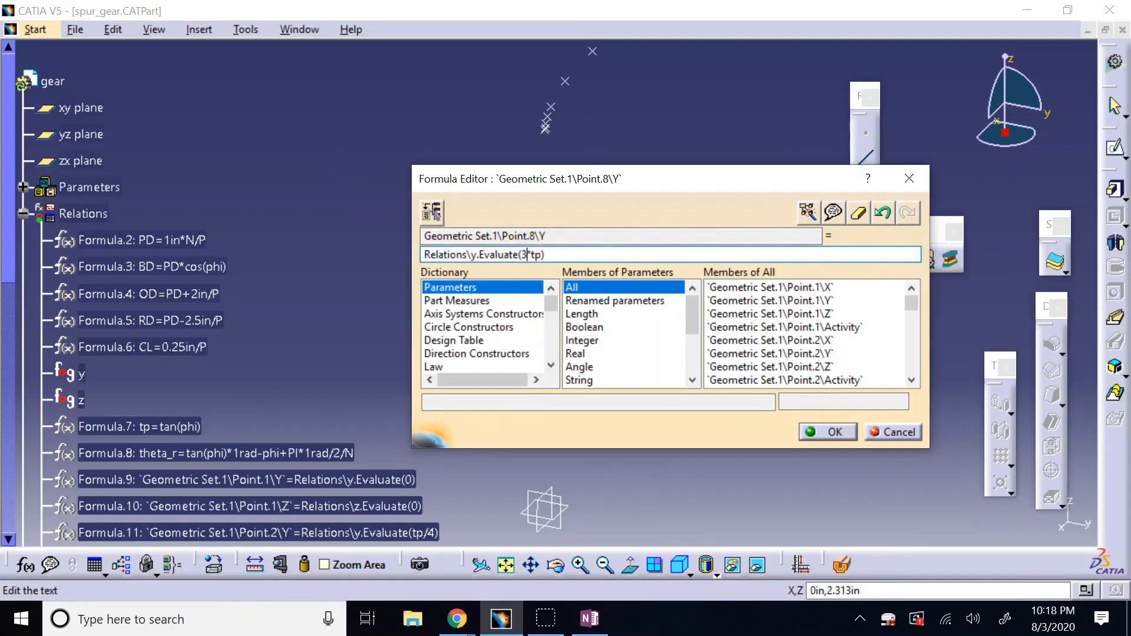
click(831, 431)
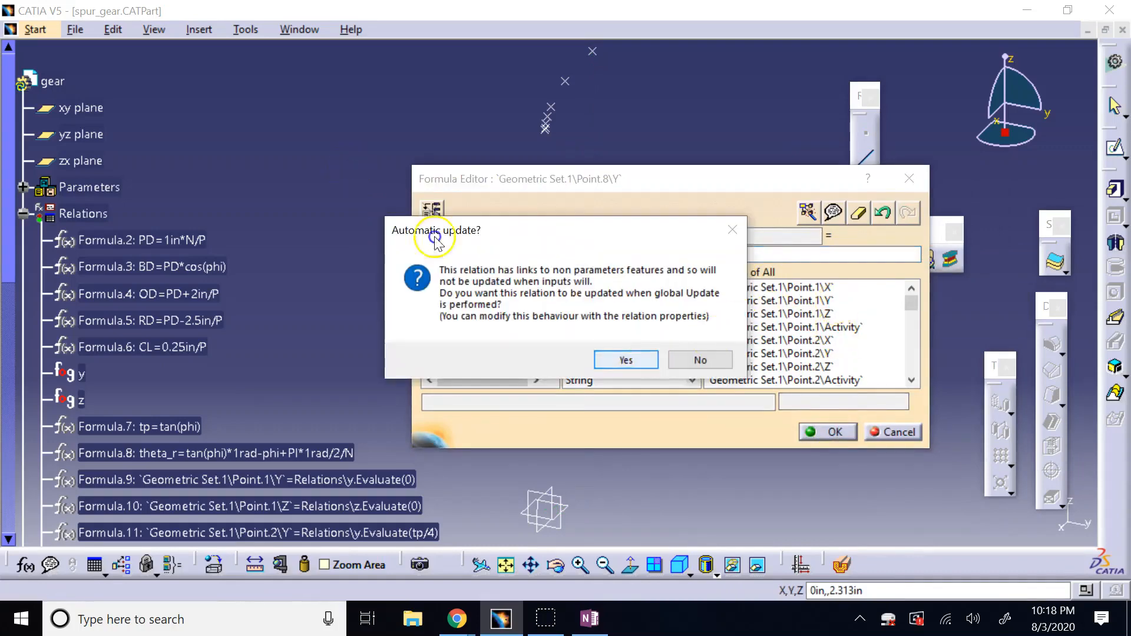
key(Return)
Give the eighth point's Z coordinate the formula Relations\z.Evaluate(3*tp) with updating on global update, and create the point
right_click(861, 266)
click(913, 285)
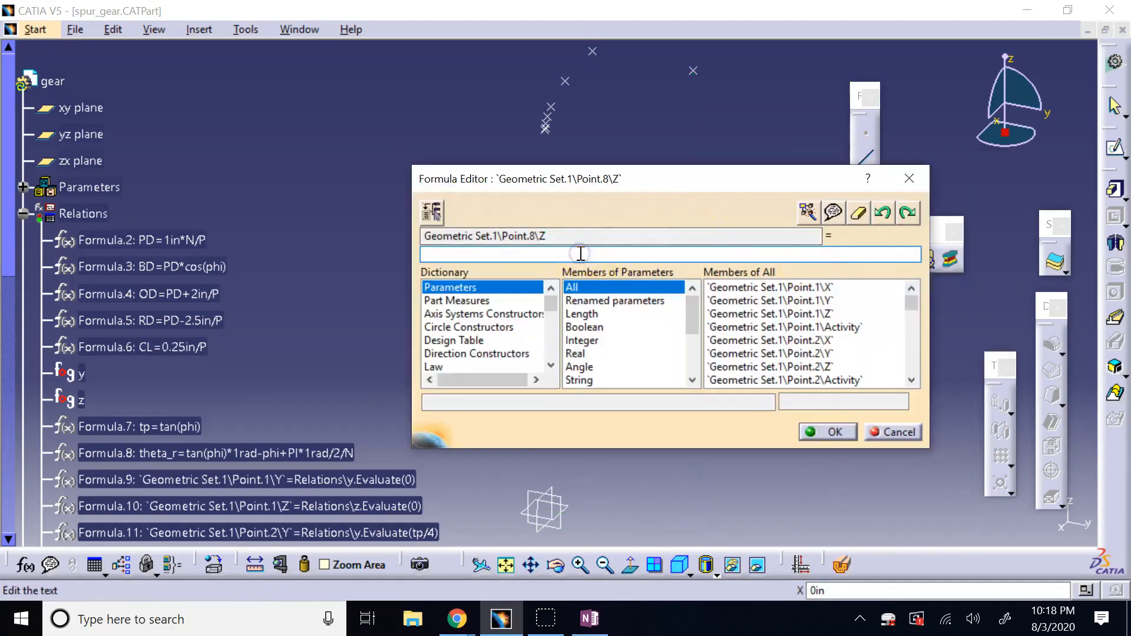
text(Relations\y.Evaluate(2*tp))
click(538, 257)
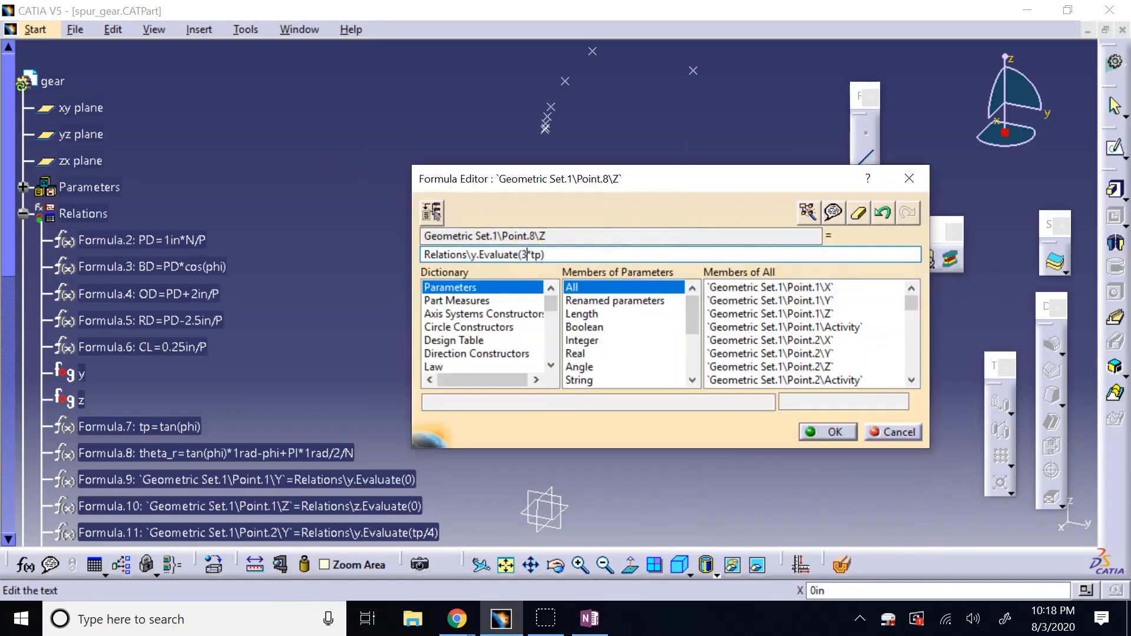
click(468, 254)
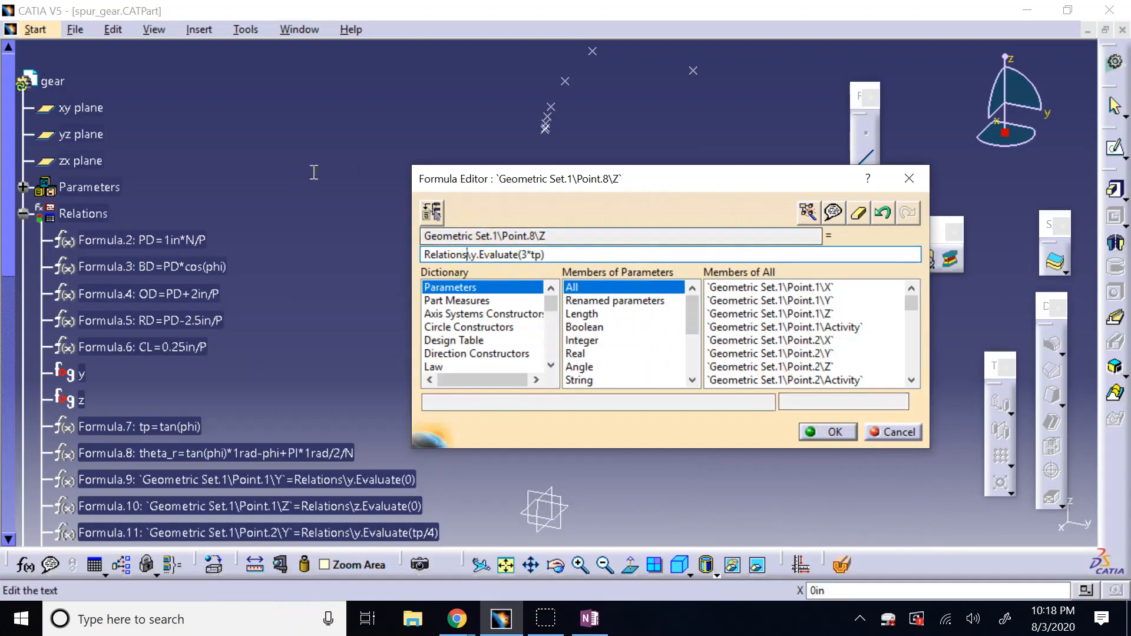
click(470, 255)
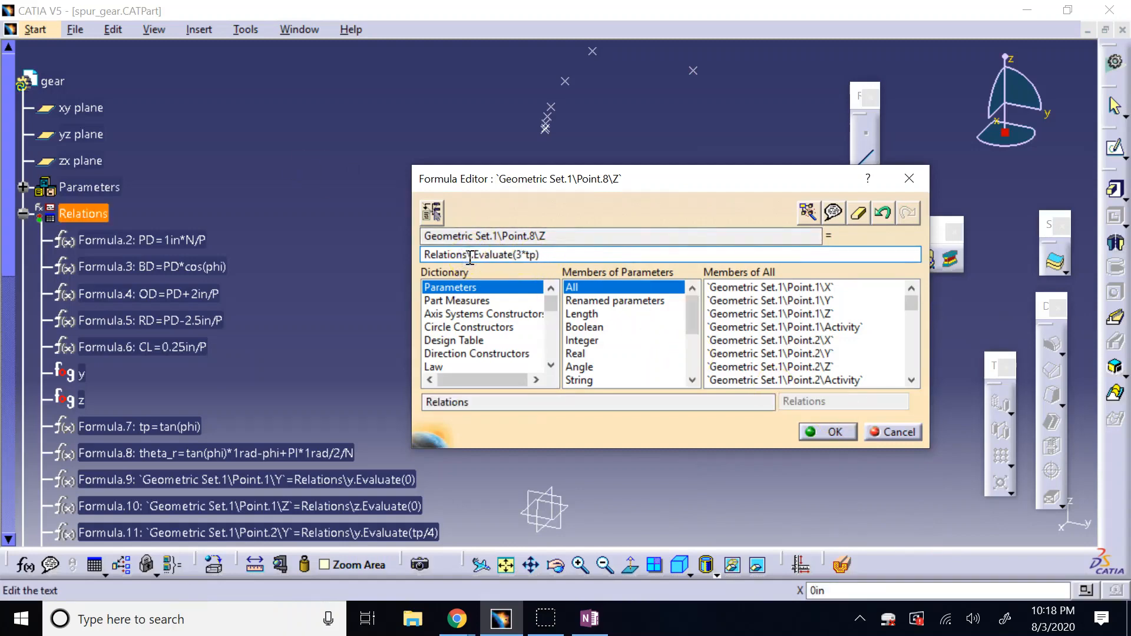
click(826, 432)
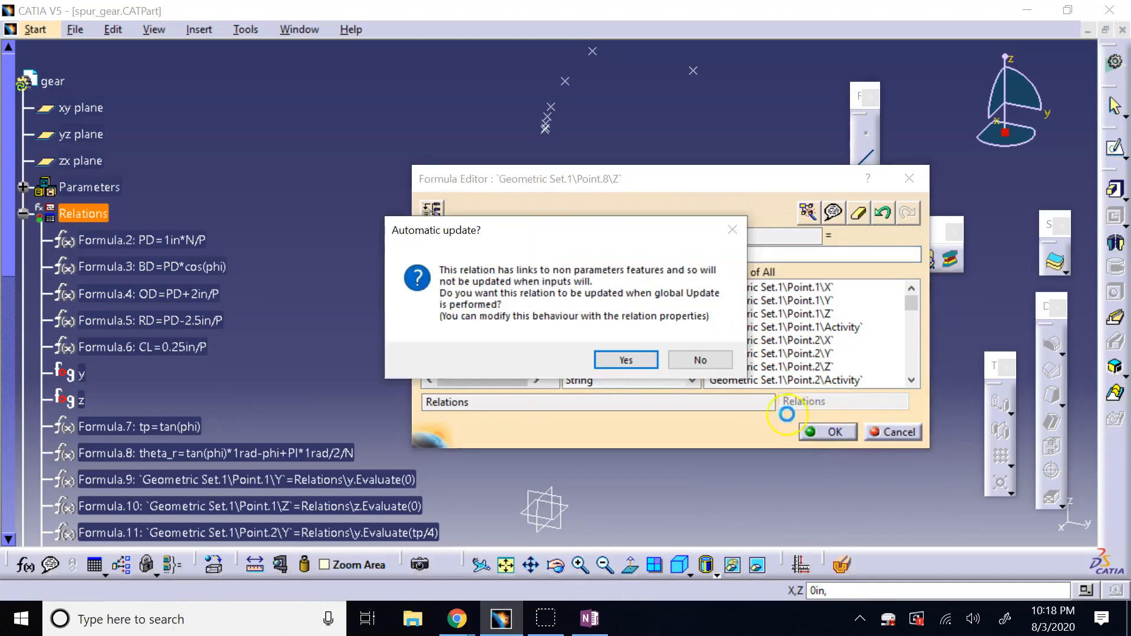
click(613, 365)
click(812, 381)
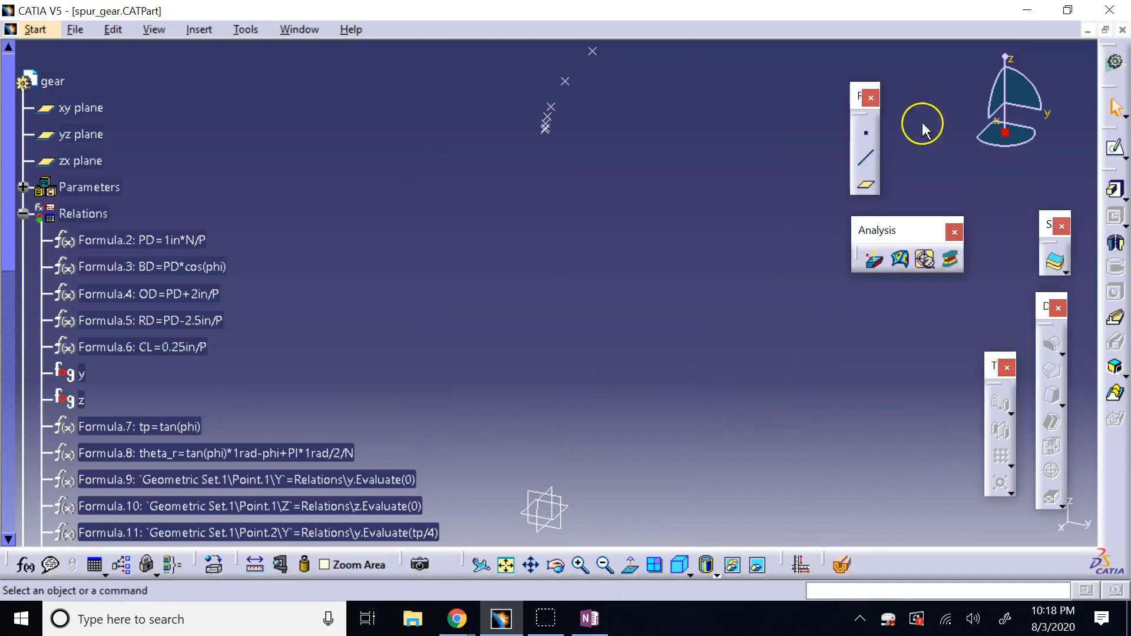
Start a ninth coordinate-type point and give its Y coordinate the formula Relations\y.Evaluate(4*tp) with updating on global update
click(875, 136)
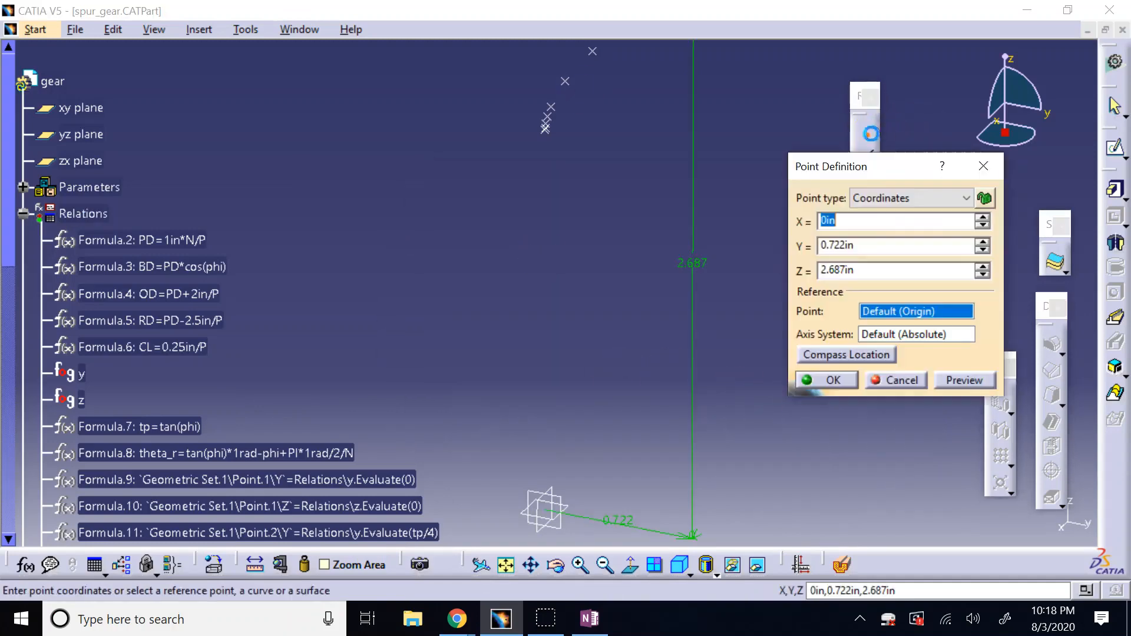
click(854, 244)
right_click(854, 244)
click(869, 255)
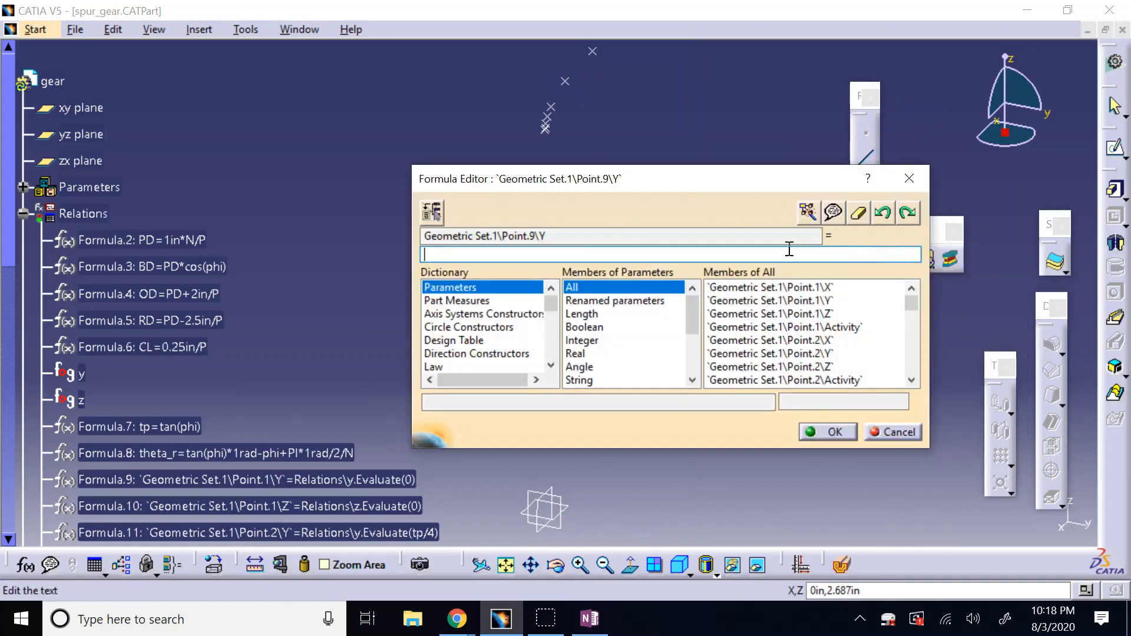
text(Relations\y.Evaluate(2*tp))
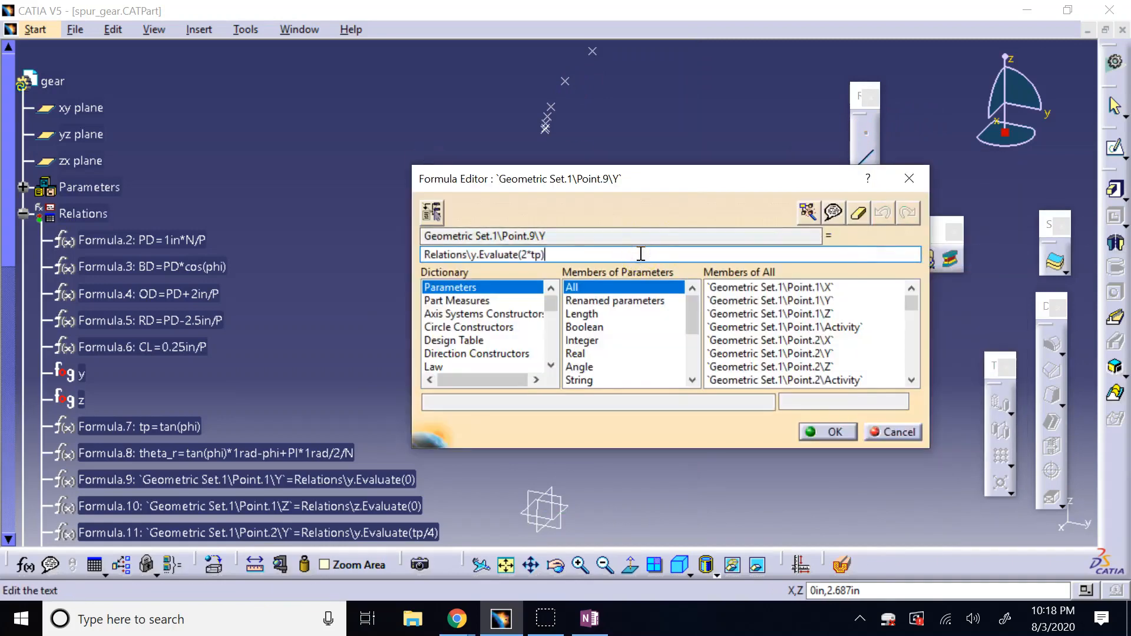
click(527, 255)
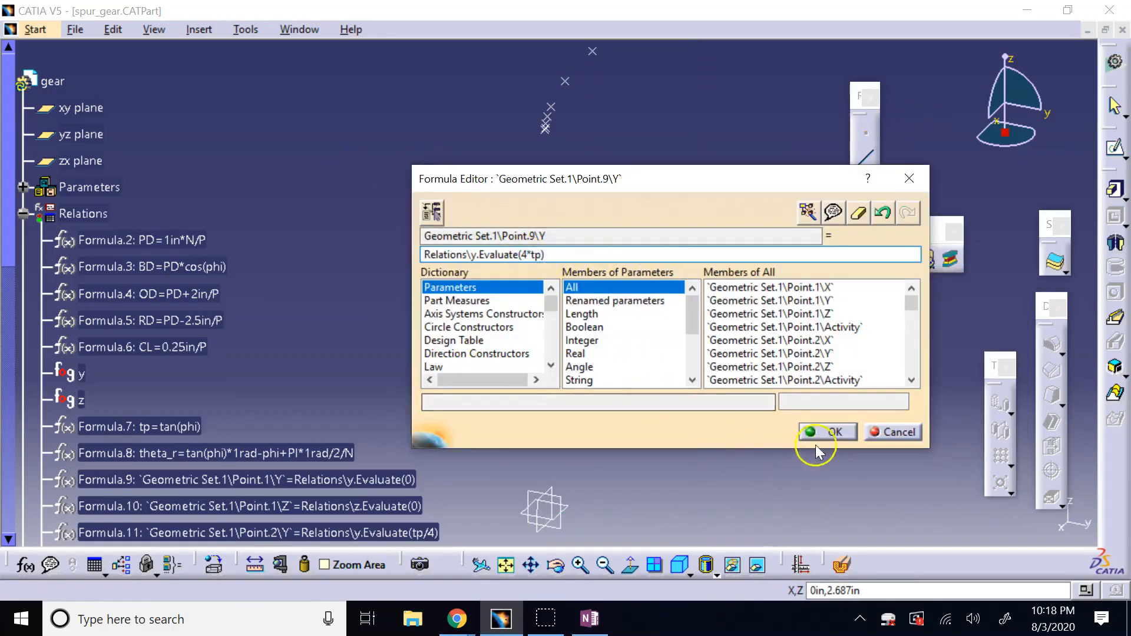
click(827, 432)
click(649, 360)
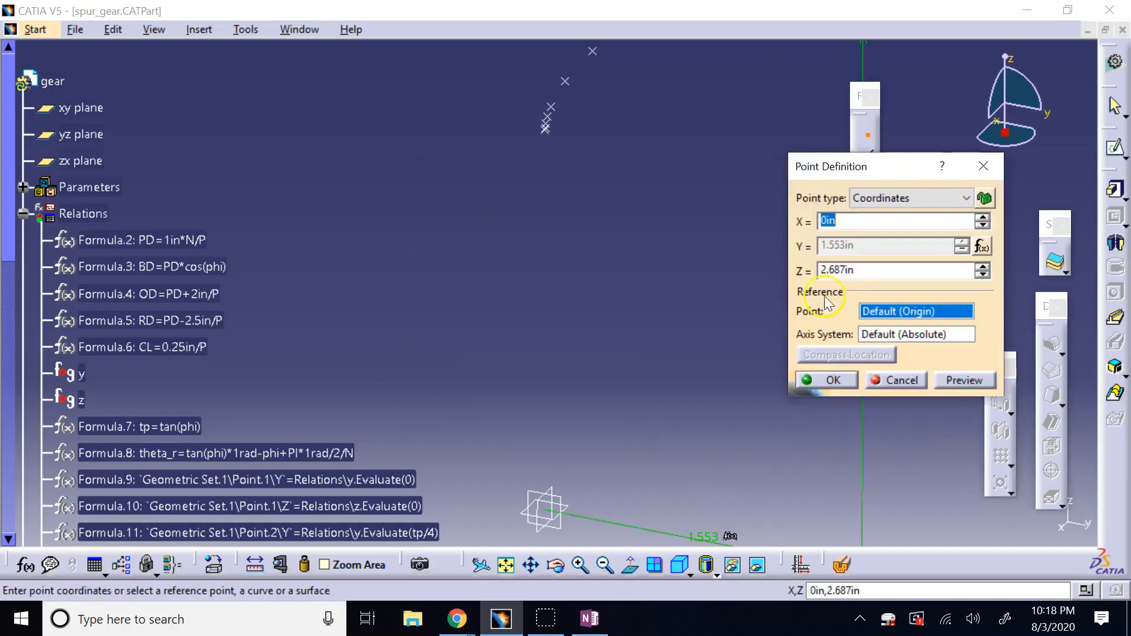
Give the ninth point's Z coordinate the formula Relations\z.Evaluate(4*tp) with updating on global update, and create the point
right_click(831, 272)
click(878, 285)
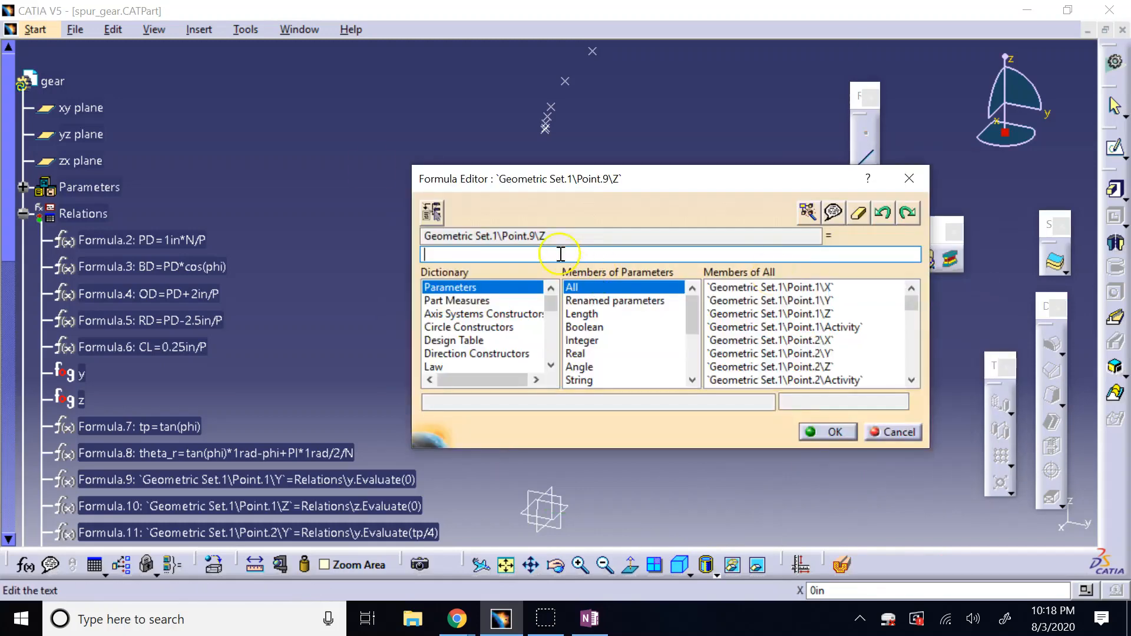
text(Relations\y.Evaluate(2*tp))
double_click(523, 255)
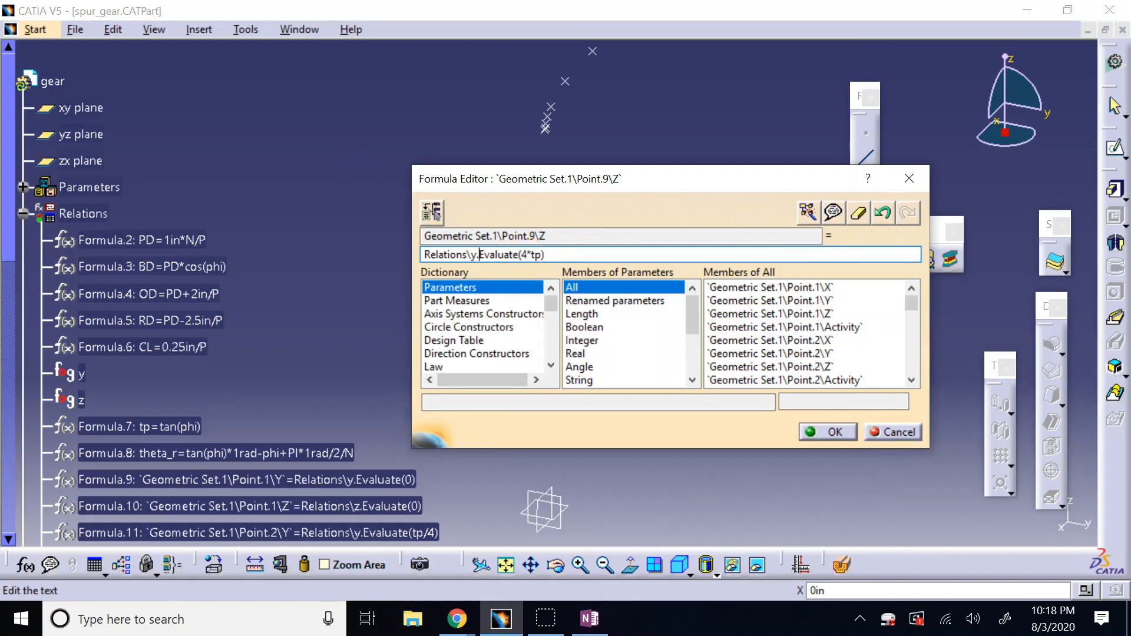
key(Return)
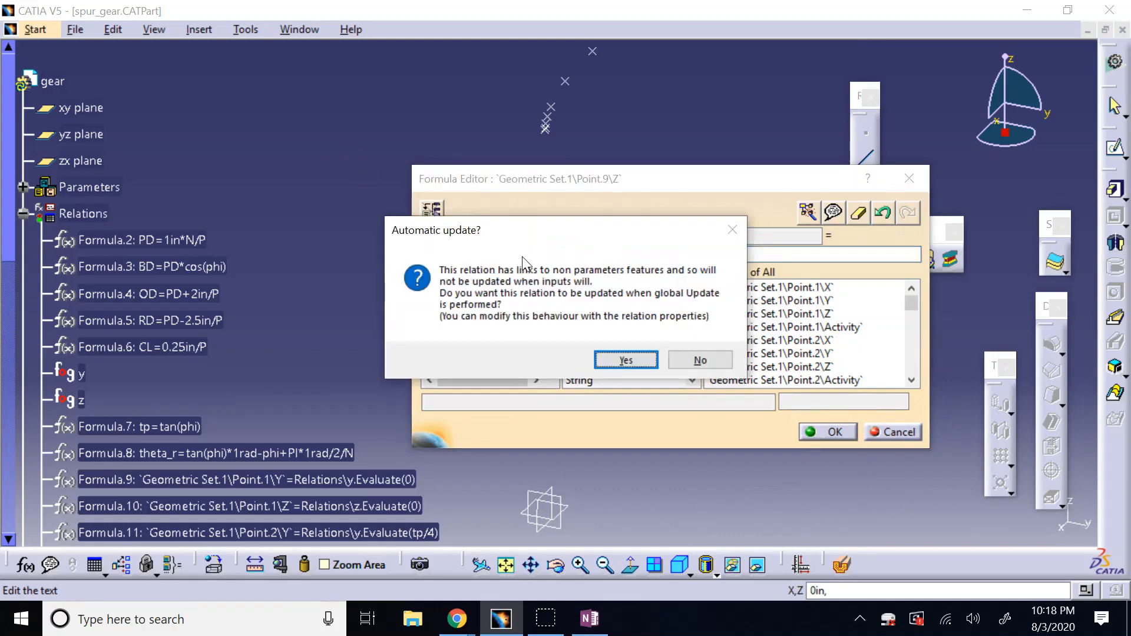
click(622, 360)
click(835, 382)
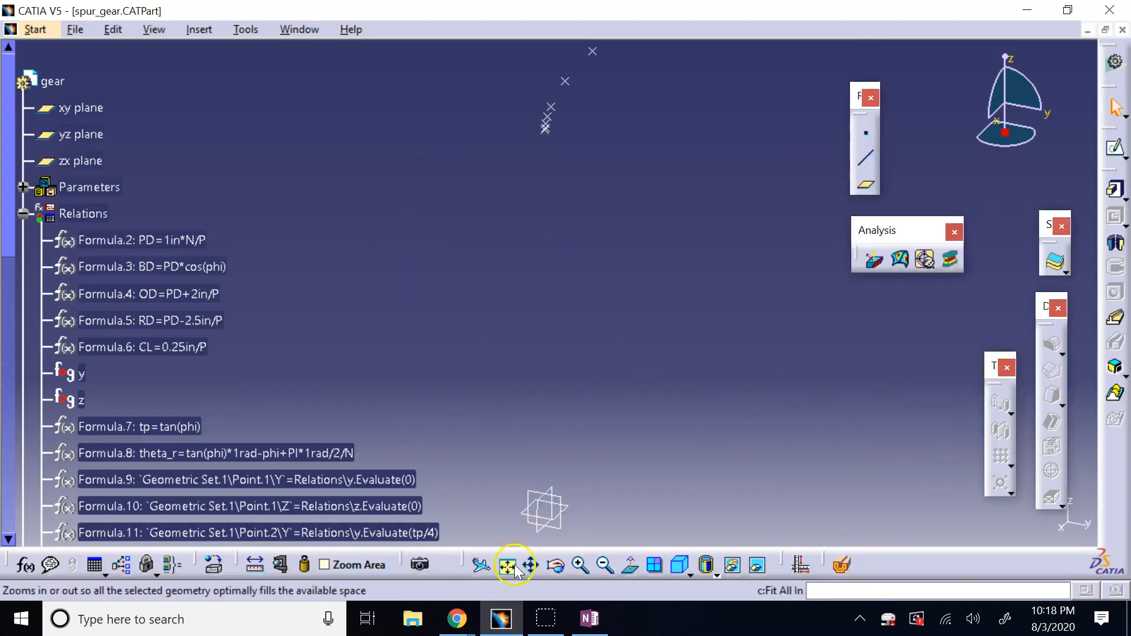
click(505, 565)
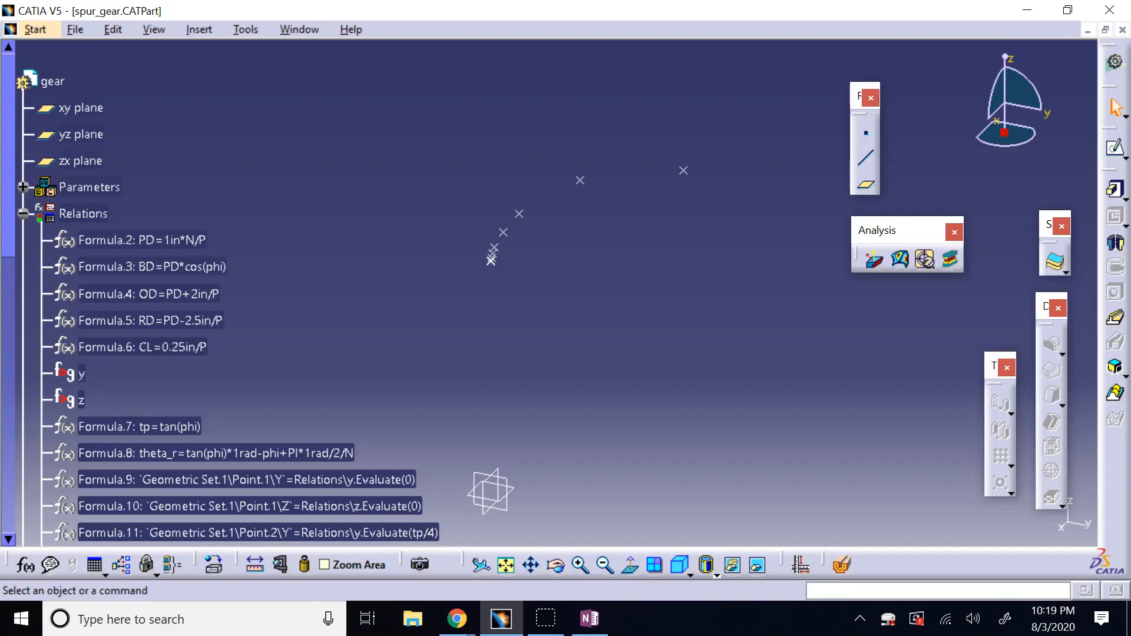
Collapse the Relations and Geometric Set.1 branches of the specification tree
click(650, 375)
click(23, 213)
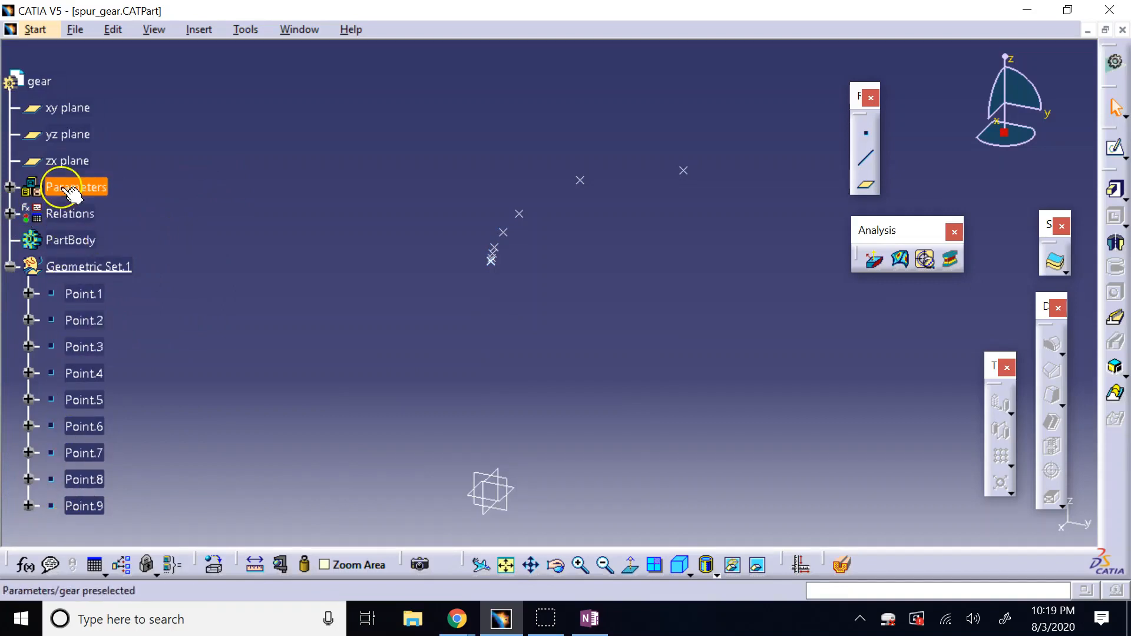
click(12, 266)
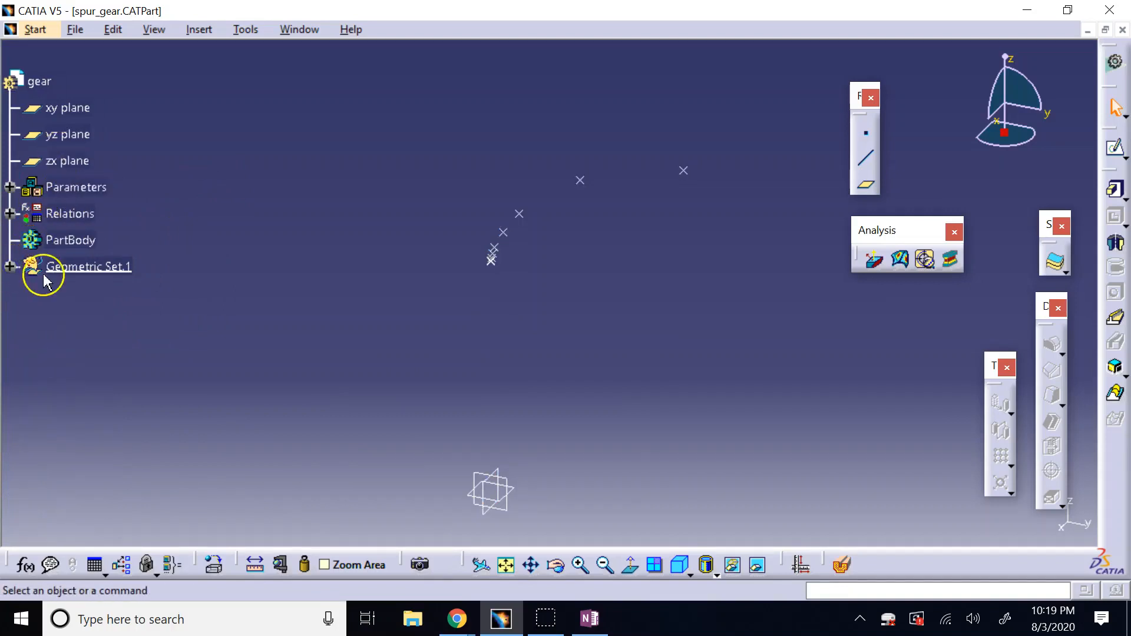
click(10, 267)
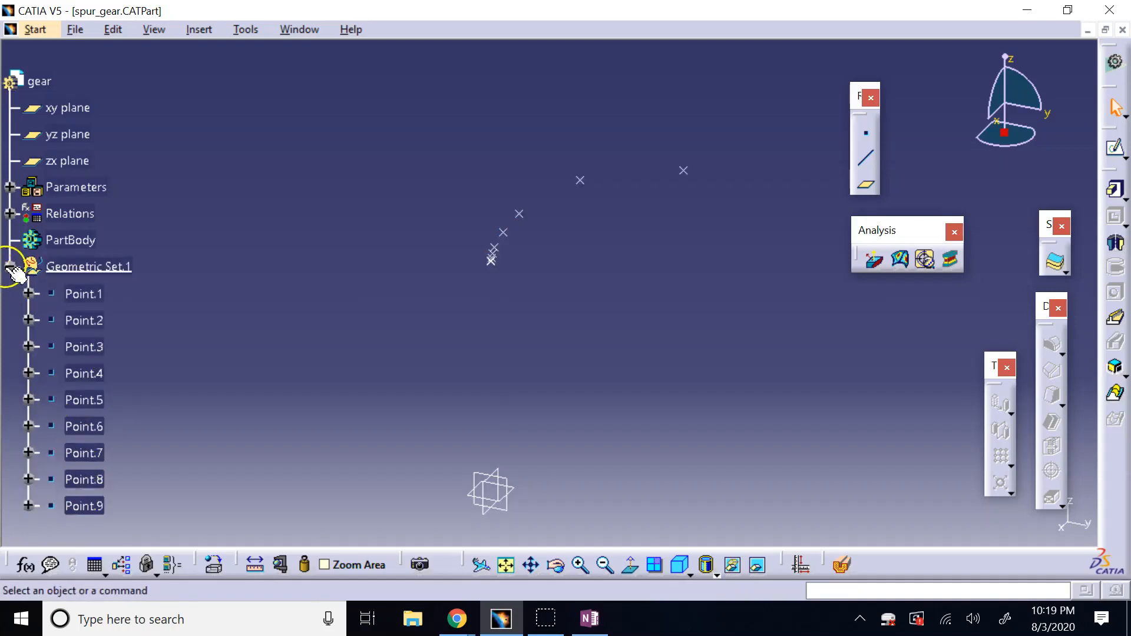
click(12, 267)
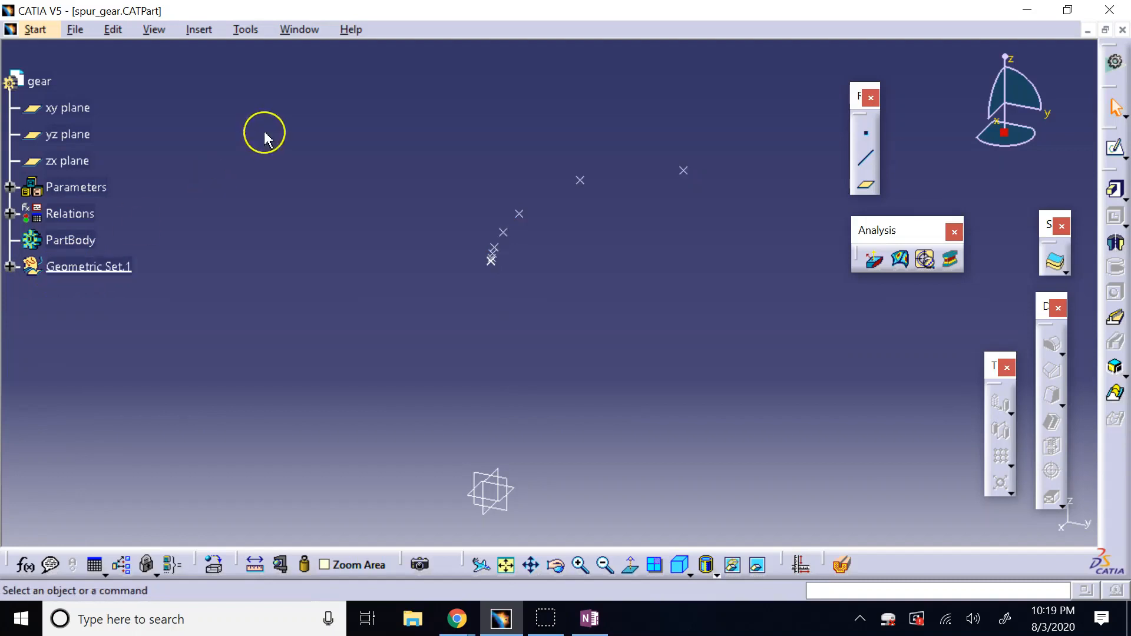
Switch to the Generative Shape Design workbench
click(35, 30)
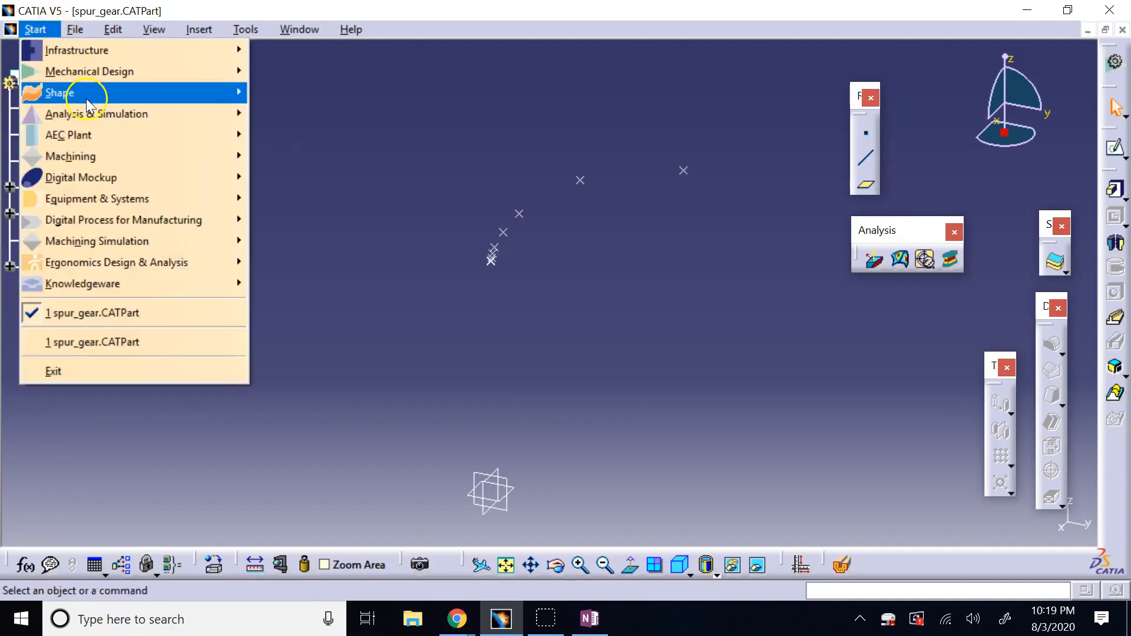
mouse_move(88, 101)
click(371, 178)
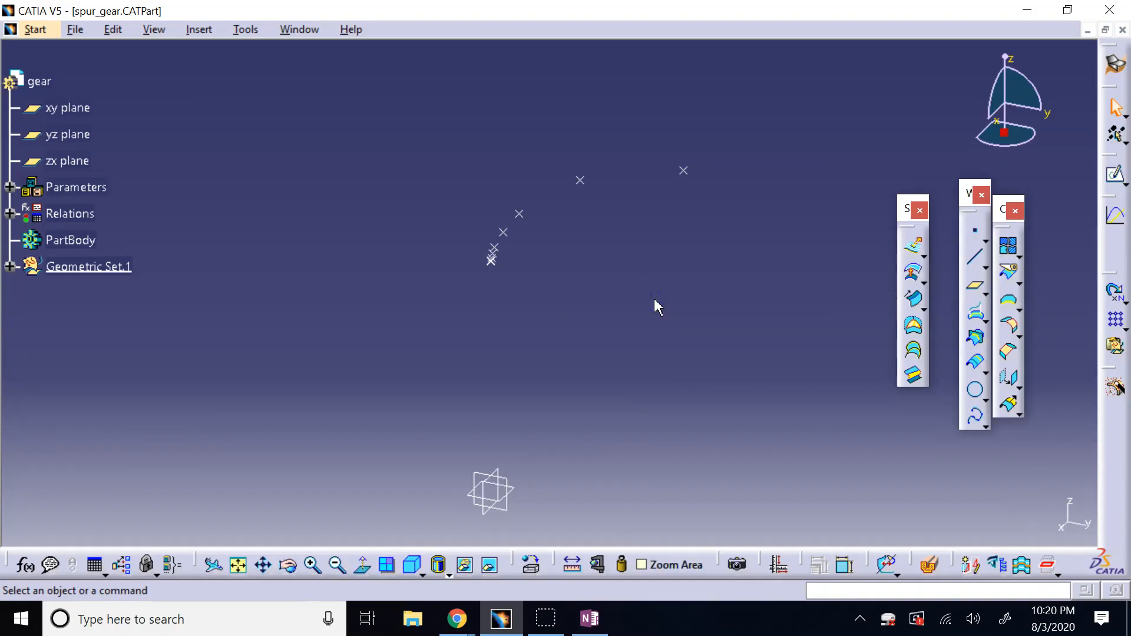
Start a Point-Point line and create its first point at the origin, setting the Y and Z coordinates to 0
click(975, 257)
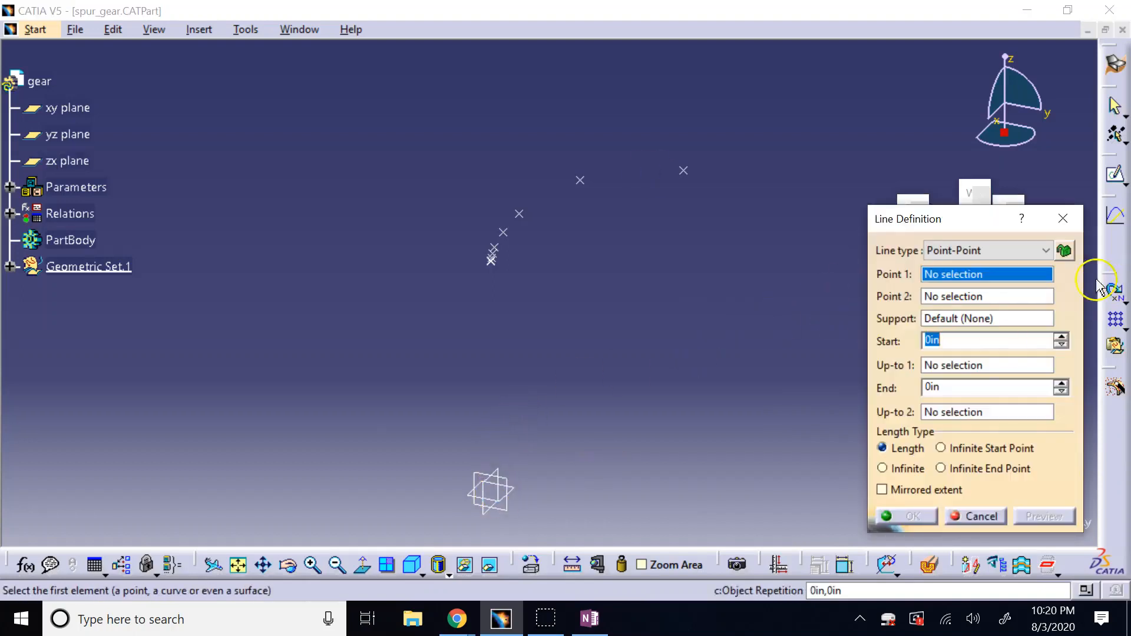
right_click(987, 280)
click(1009, 284)
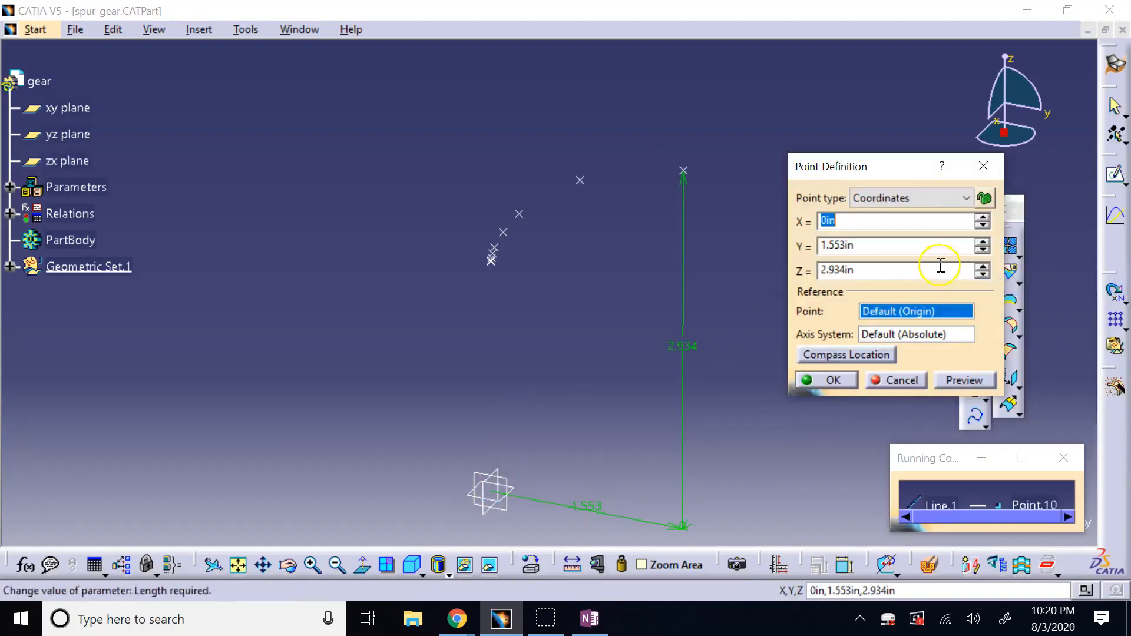
double_click(880, 253)
text(0)
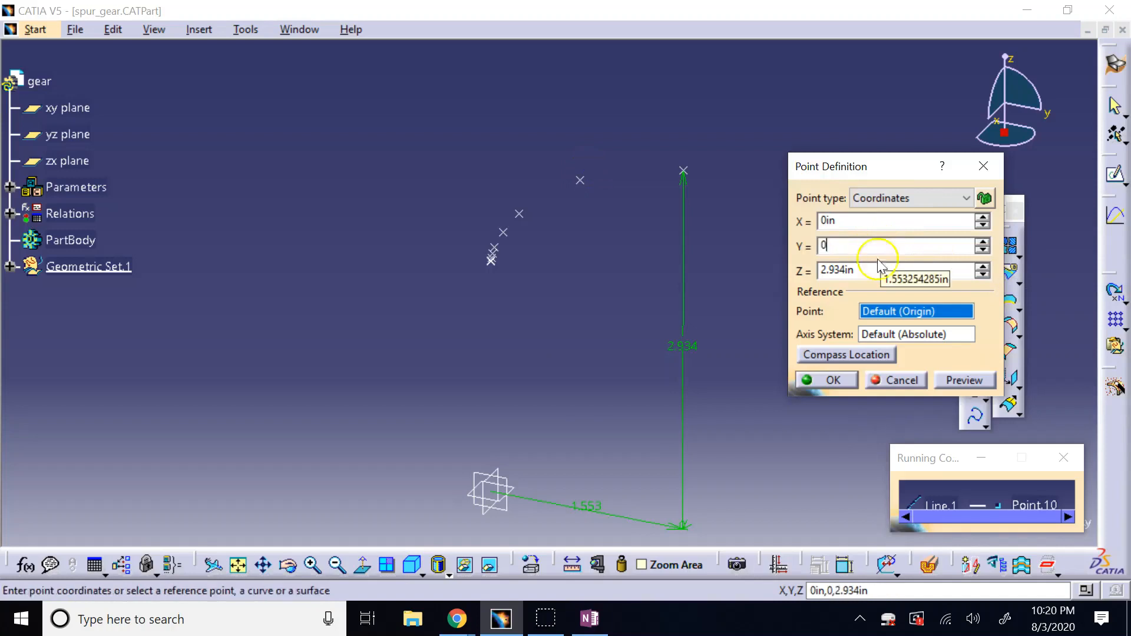
double_click(866, 270)
text(0)
click(833, 380)
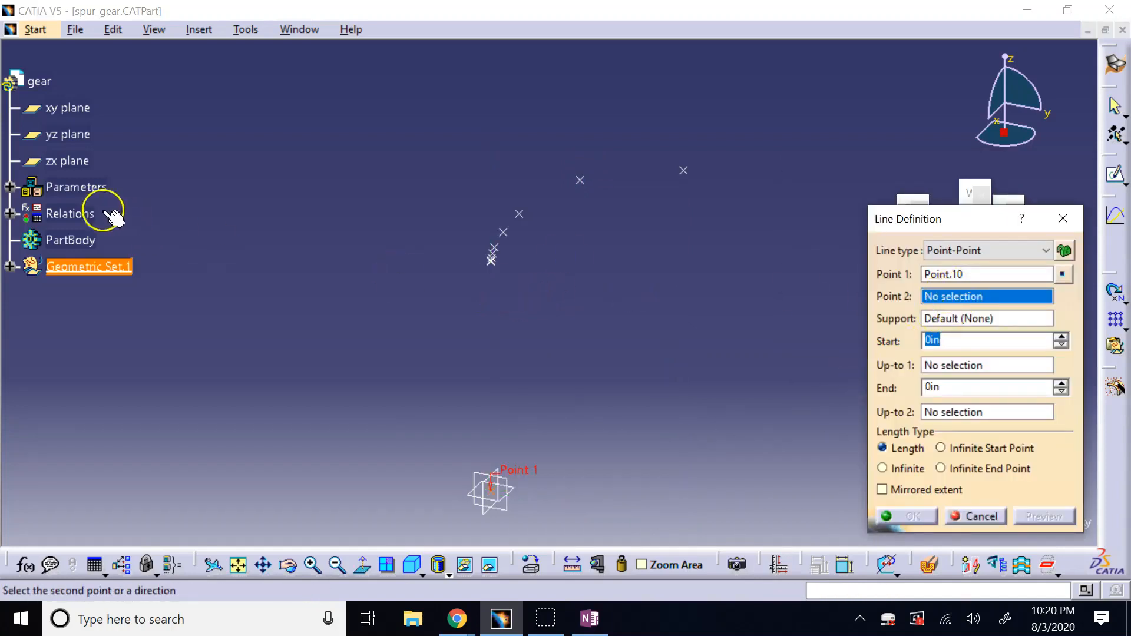
Use Point.1 from Geometric Set.1 as the line's second point and create the line
click(10, 268)
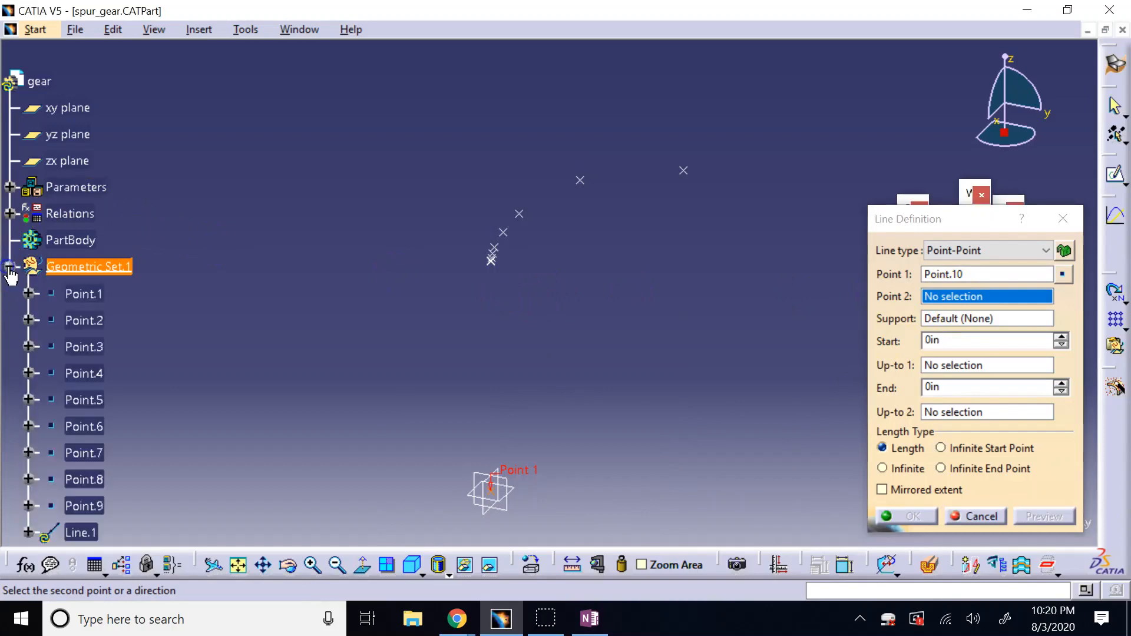
click(85, 296)
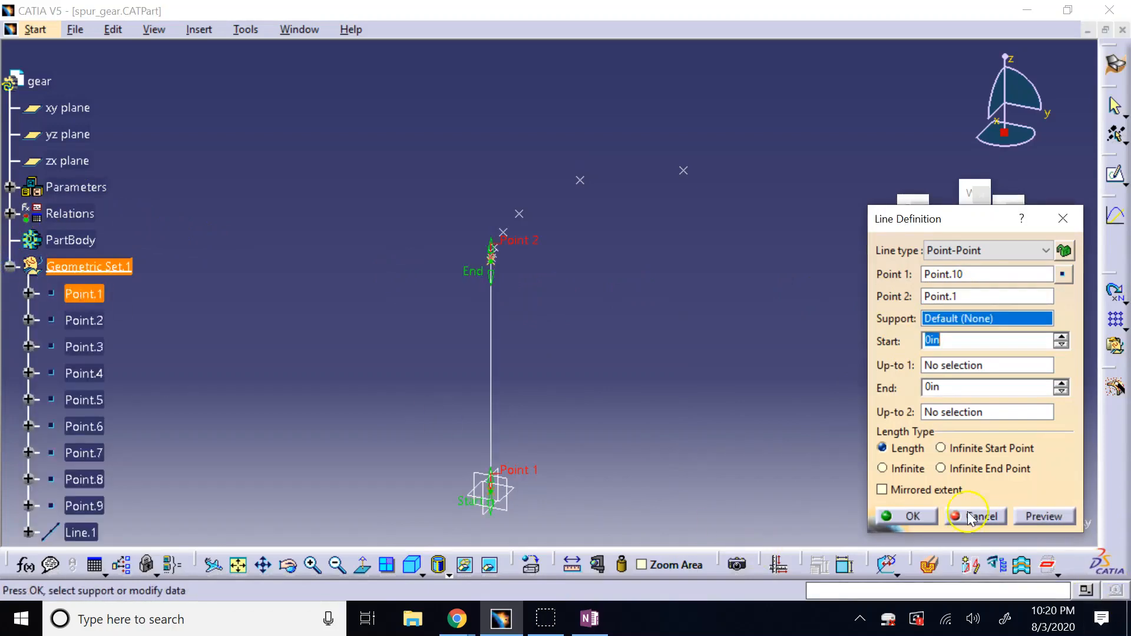
click(915, 515)
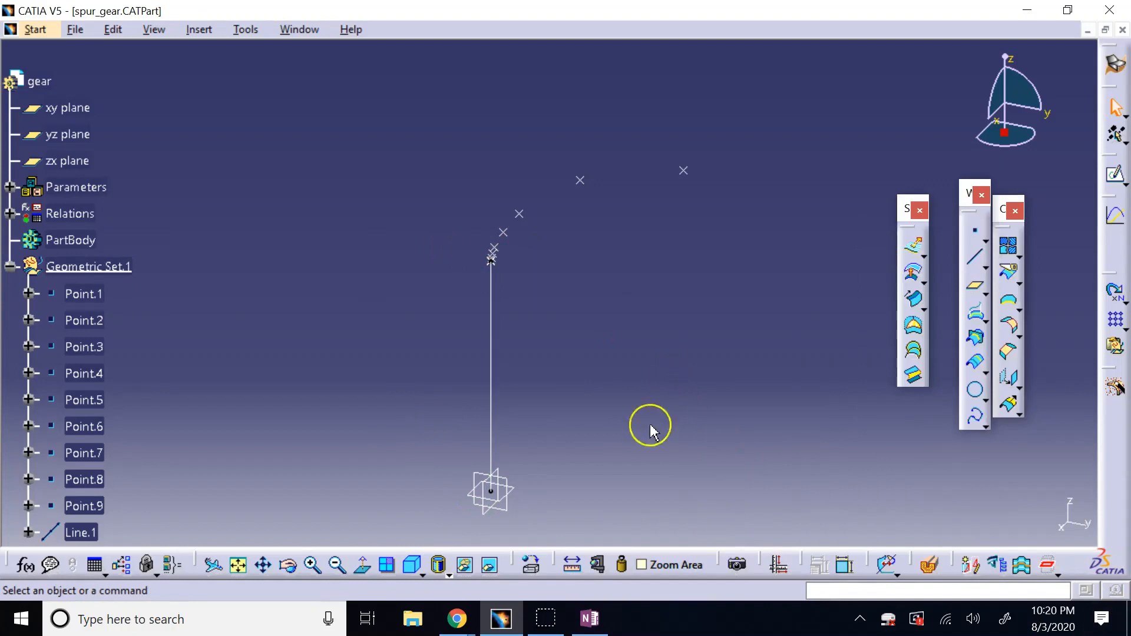
click(312, 566)
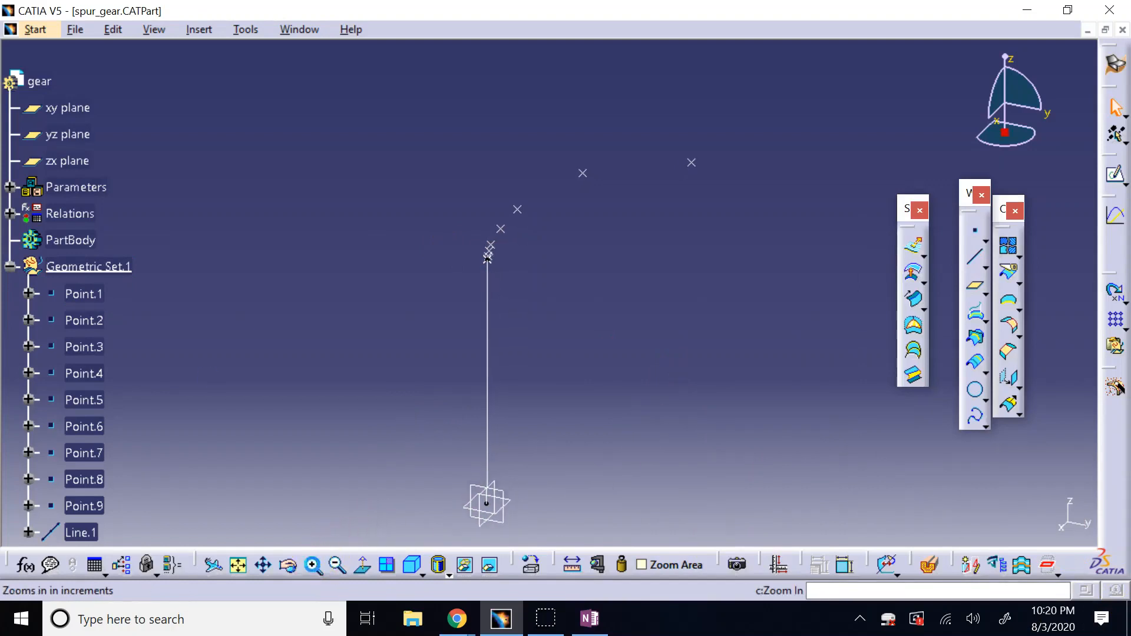
click(313, 566)
click(313, 565)
click(313, 566)
click(313, 565)
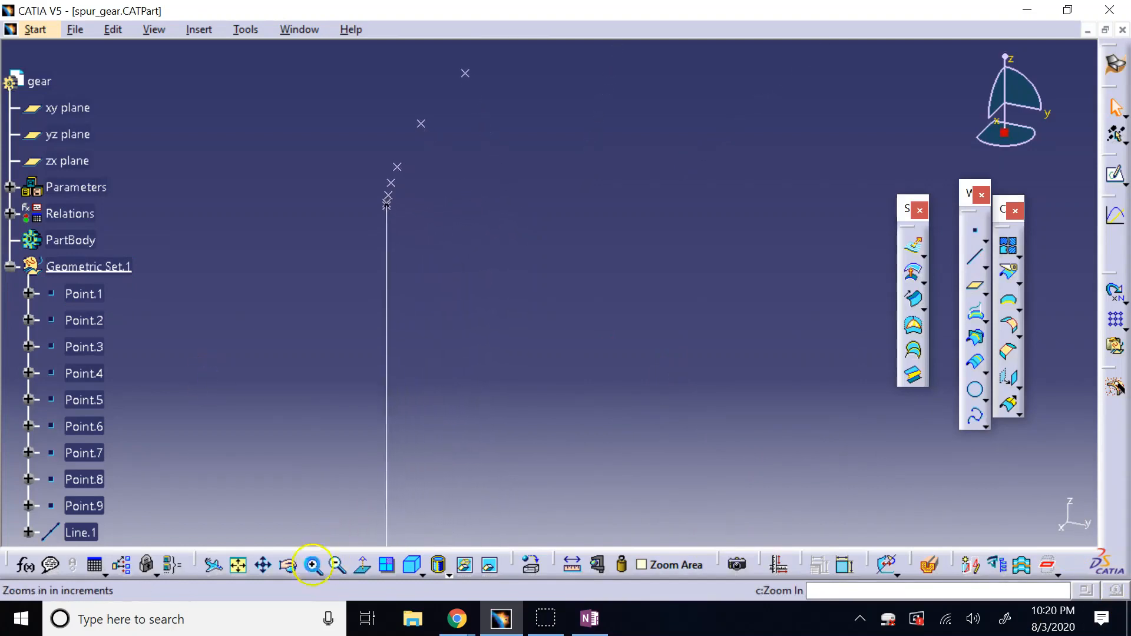
Start a spline through the involute points, adding Point.1, Point.2, Point.3, Point.4 and Point.5 in order from the line's upper end
click(313, 566)
click(313, 565)
click(313, 565)
click(313, 566)
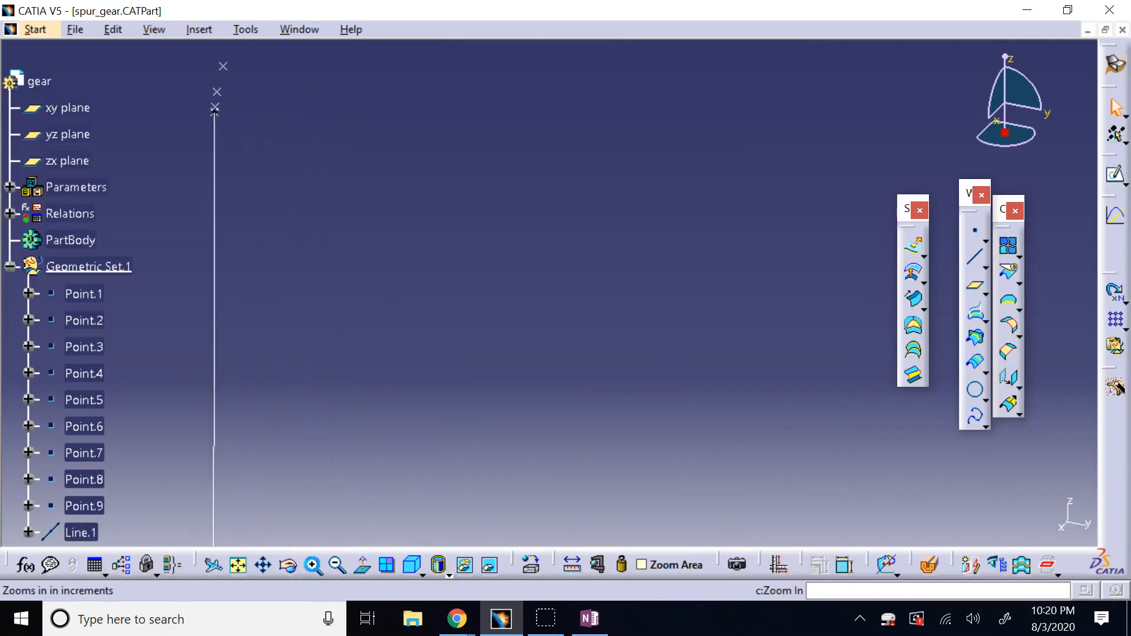
click(314, 567)
click(267, 567)
drag(353, 182, 624, 451)
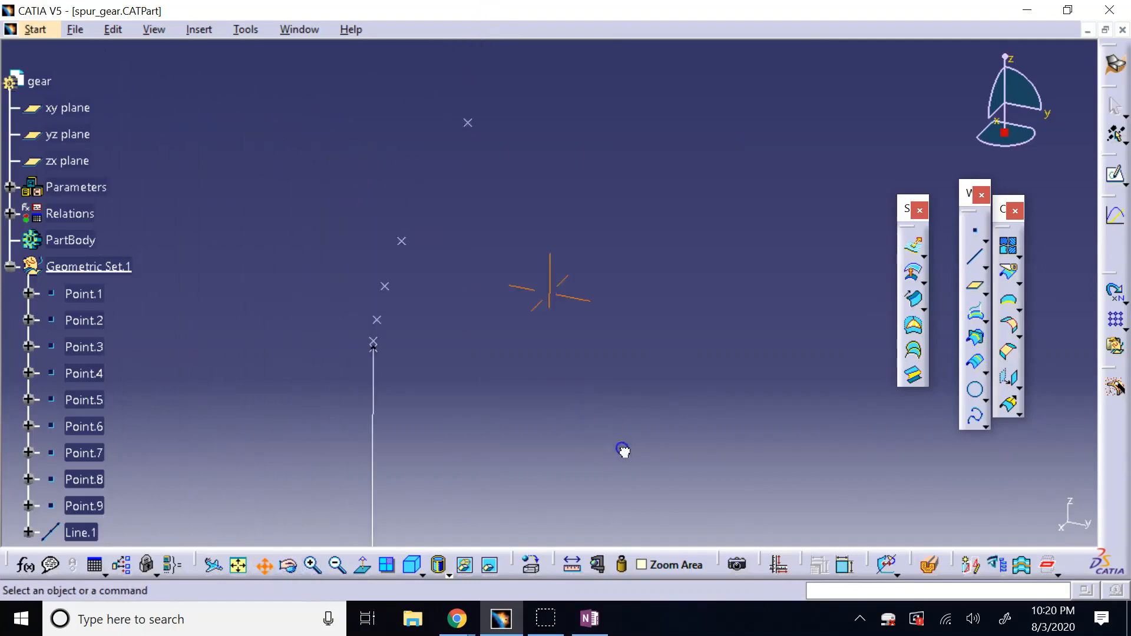
click(313, 565)
click(213, 384)
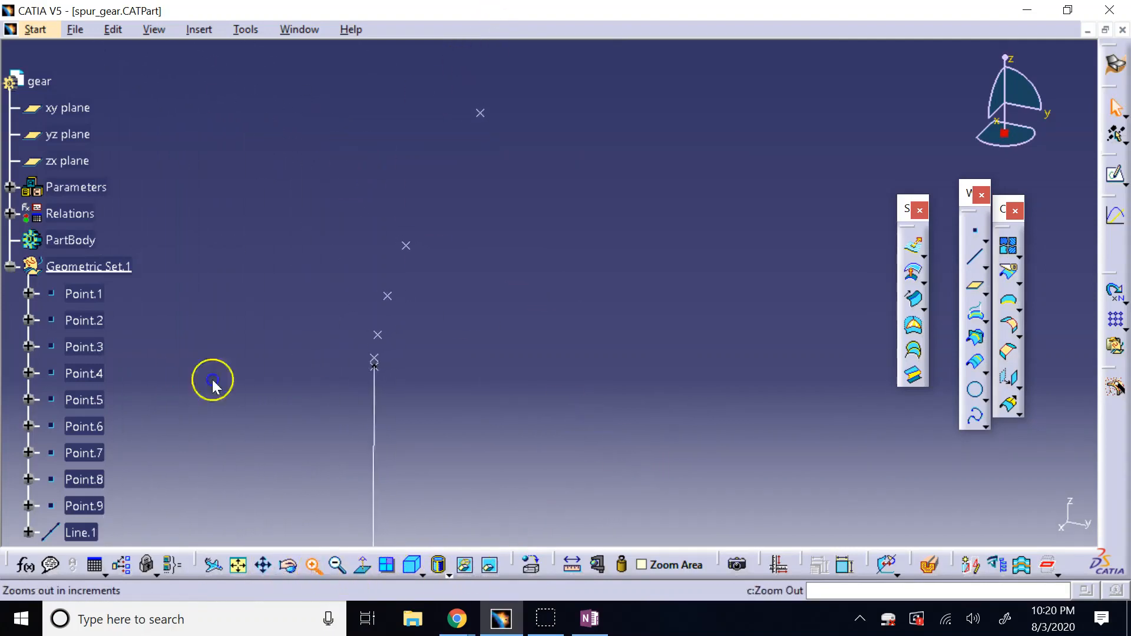
click(314, 566)
click(314, 566)
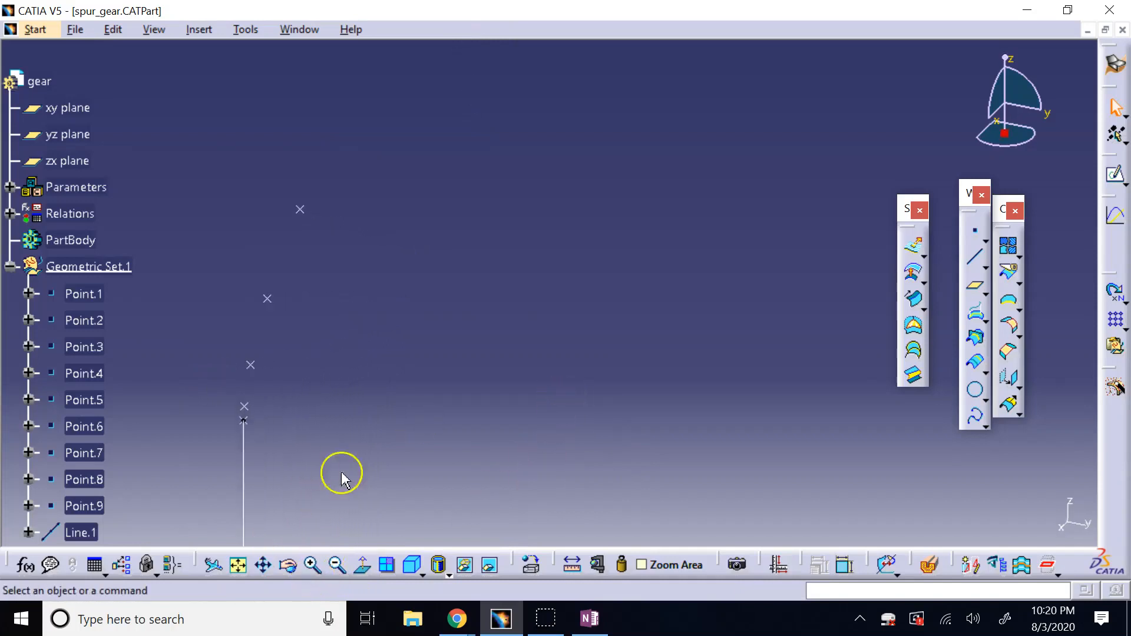
click(264, 566)
drag(377, 414, 516, 363)
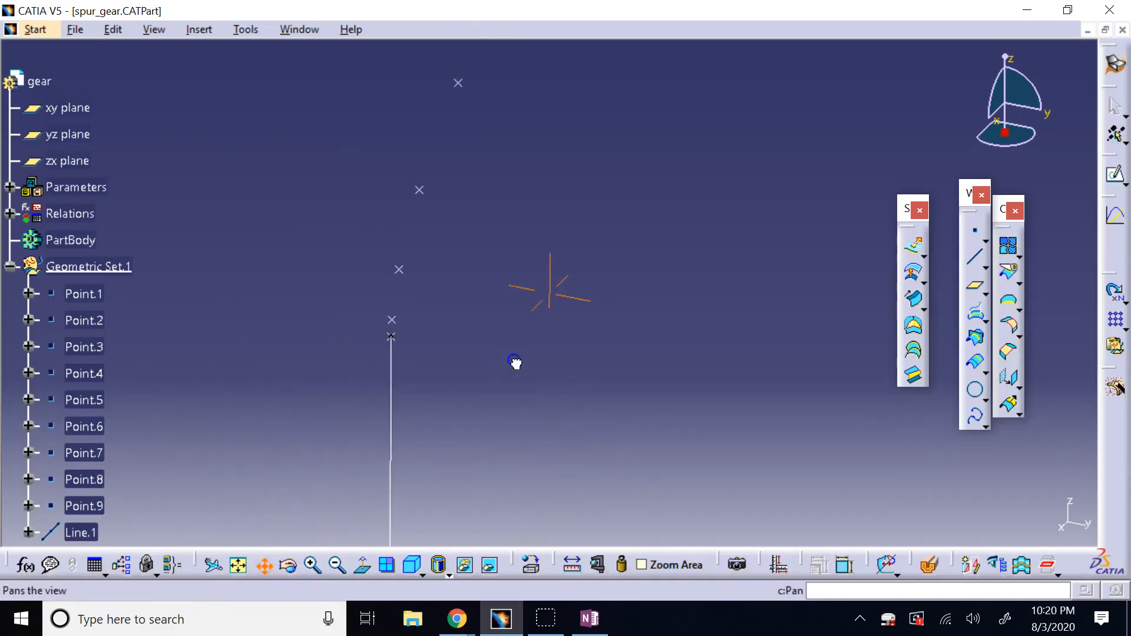
click(975, 417)
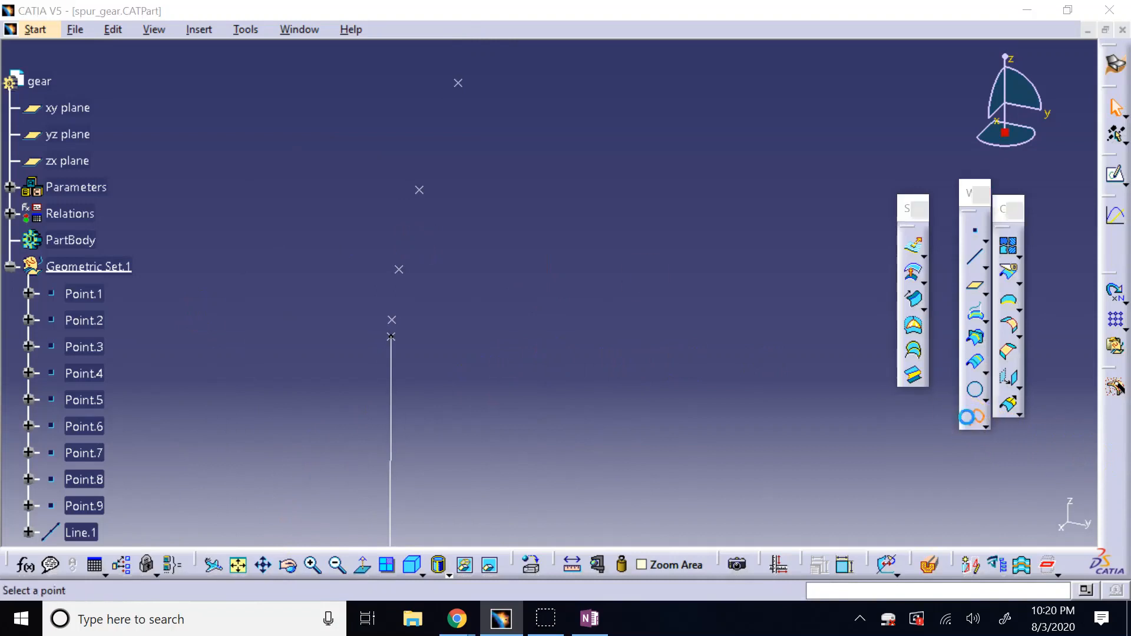
click(390, 336)
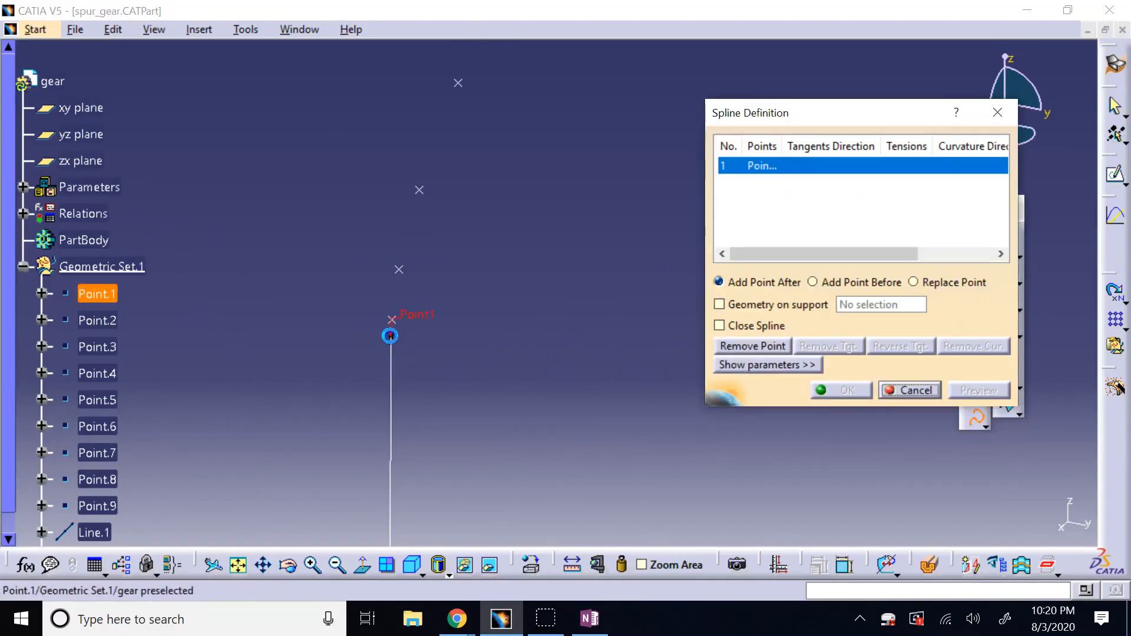
click(393, 311)
click(399, 266)
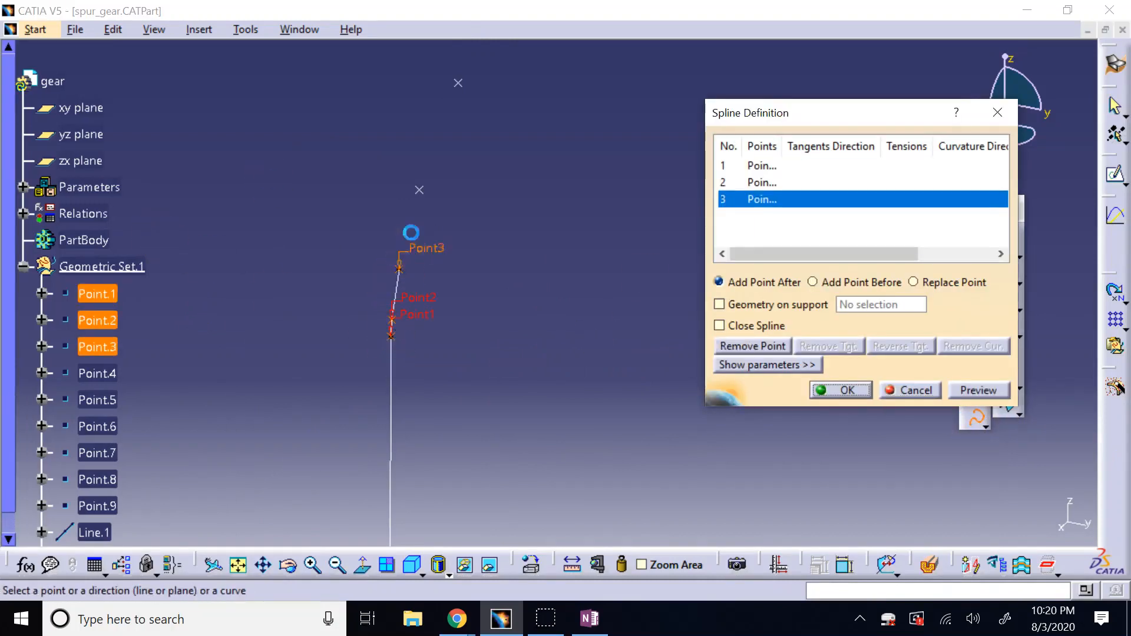
click(420, 188)
click(459, 82)
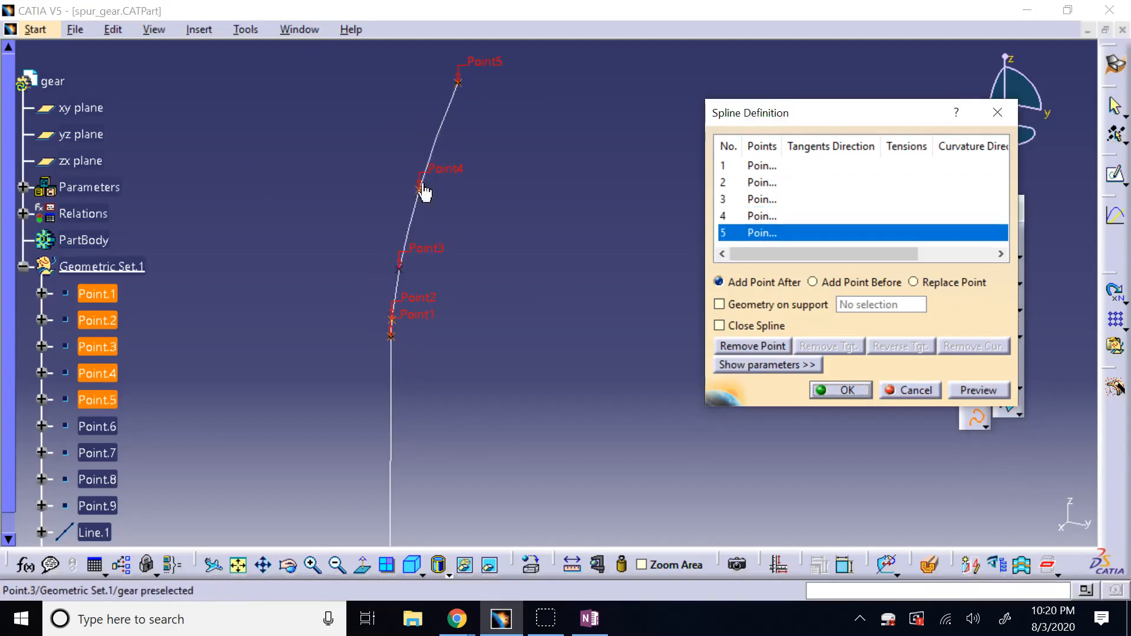
Extend the spline through the next two involute points, Point.6 and Point.7
click(341, 564)
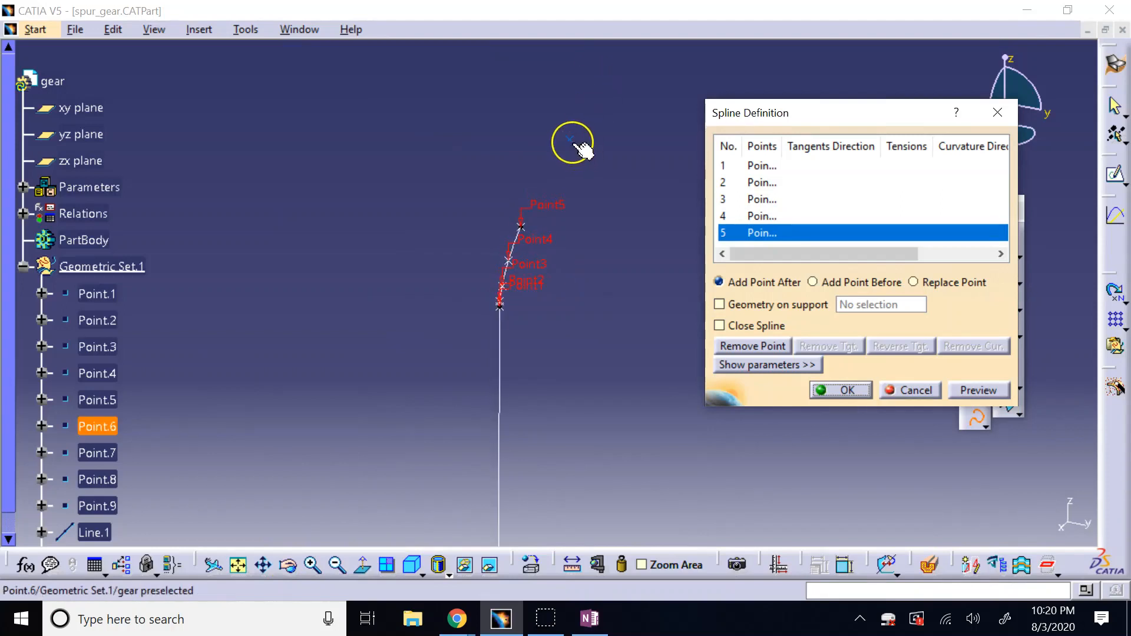
click(571, 141)
click(336, 565)
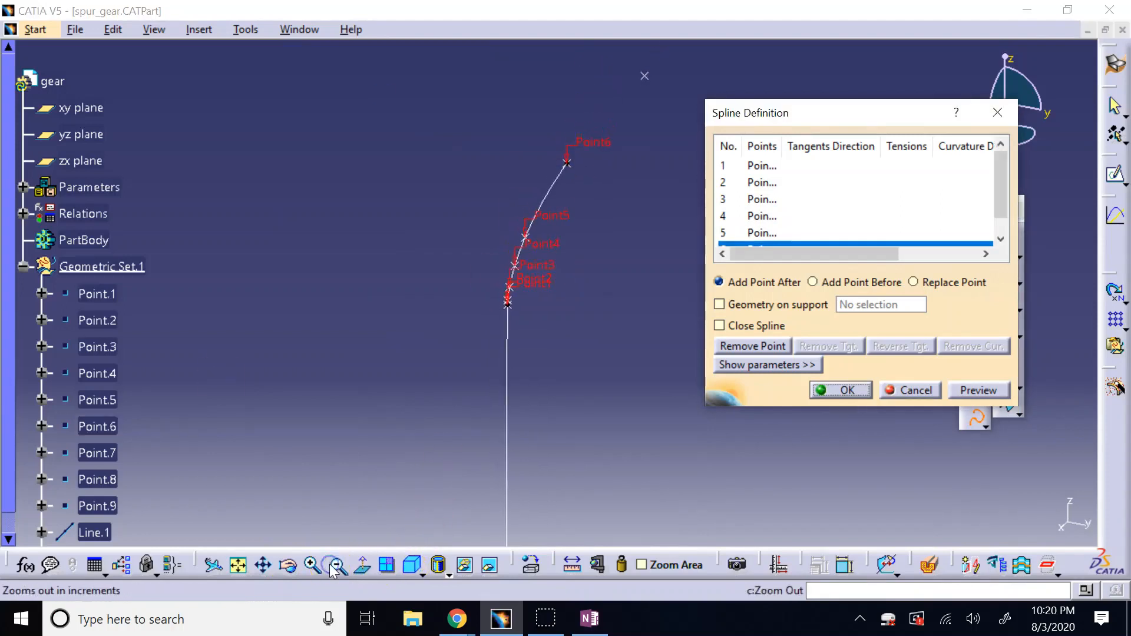
click(264, 565)
drag(458, 348, 223, 506)
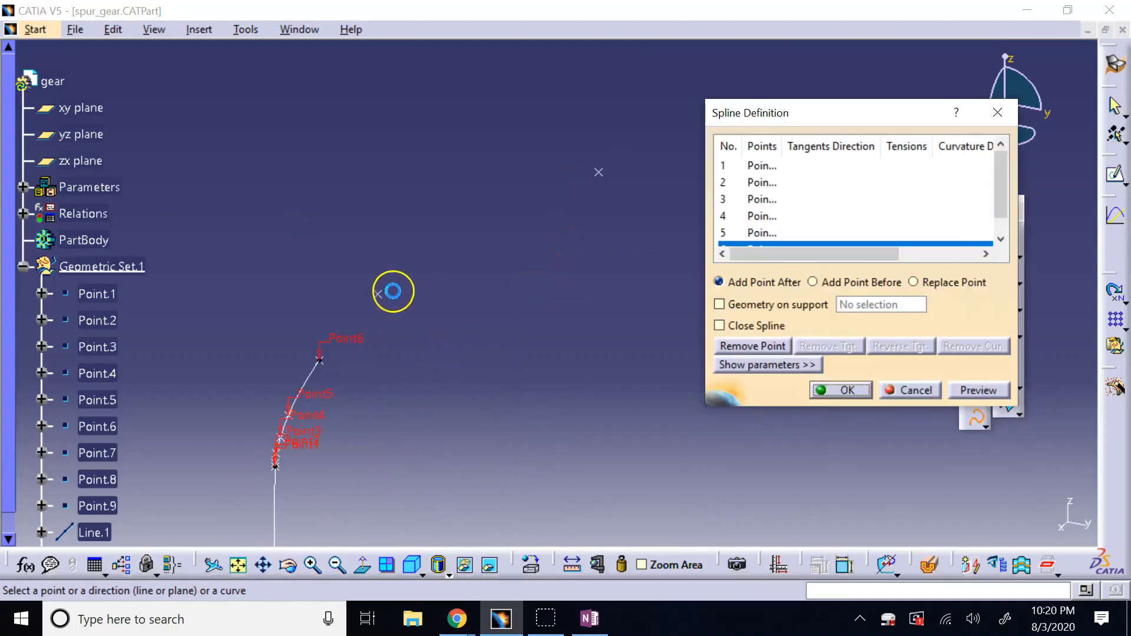
click(378, 293)
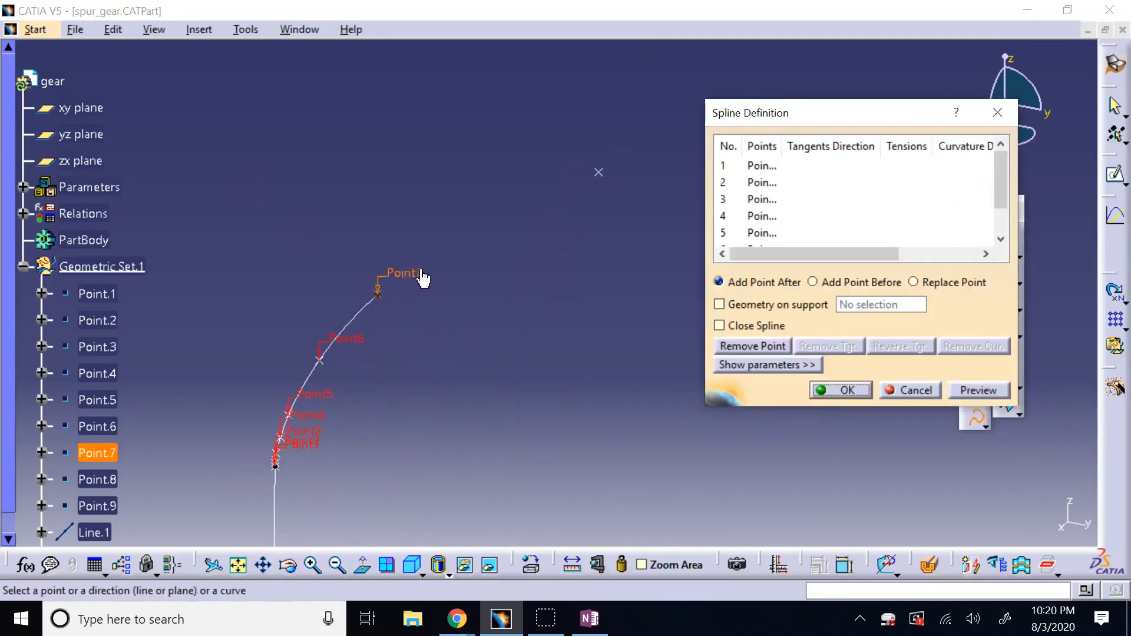
Add the last two points, Point.8 and Point.9, to the spline and complete it
click(599, 174)
click(337, 566)
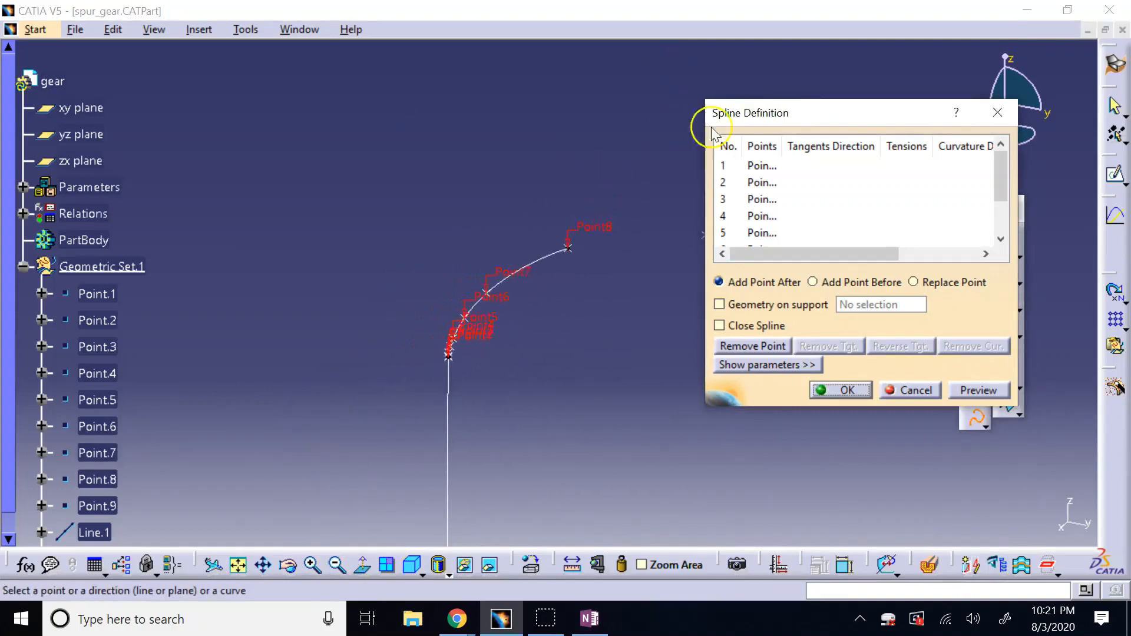
drag(761, 114, 913, 168)
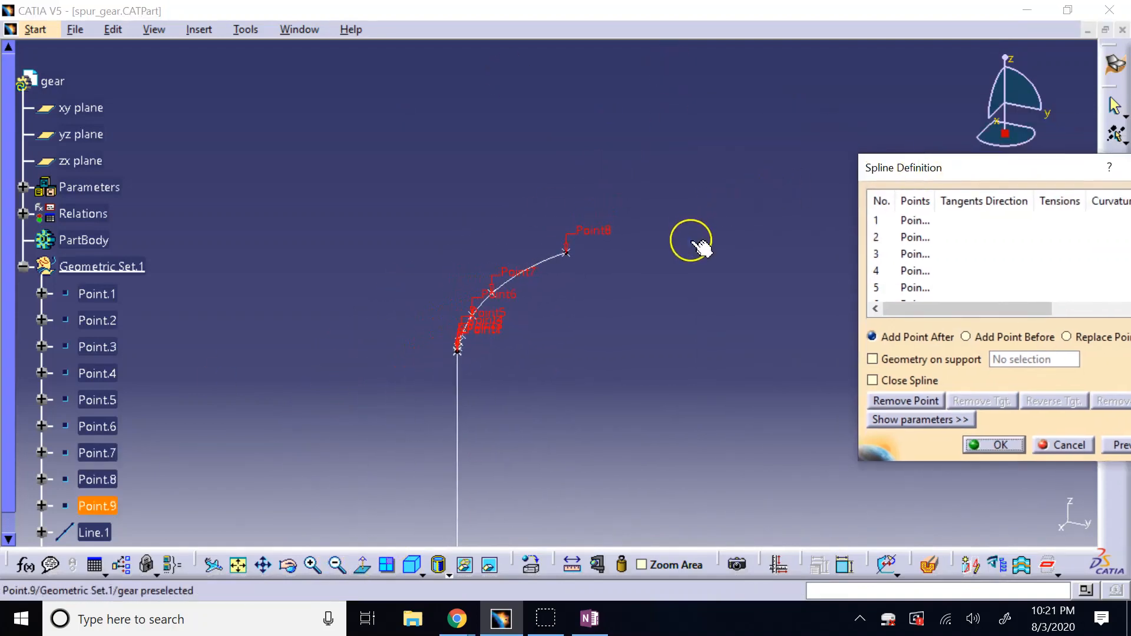
click(692, 240)
click(994, 445)
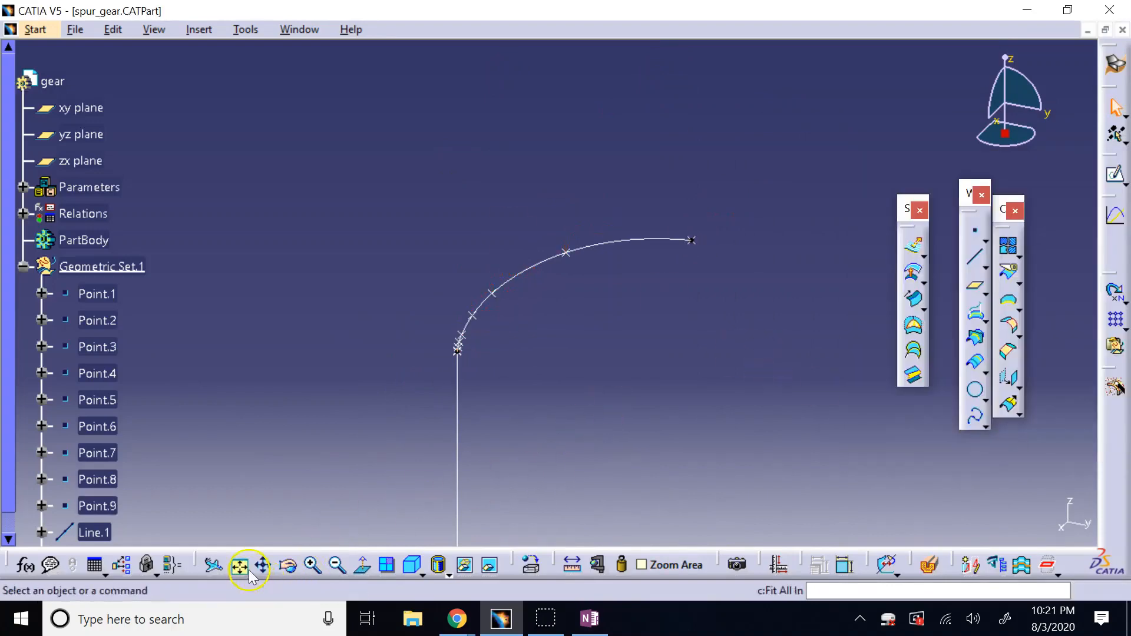
click(238, 565)
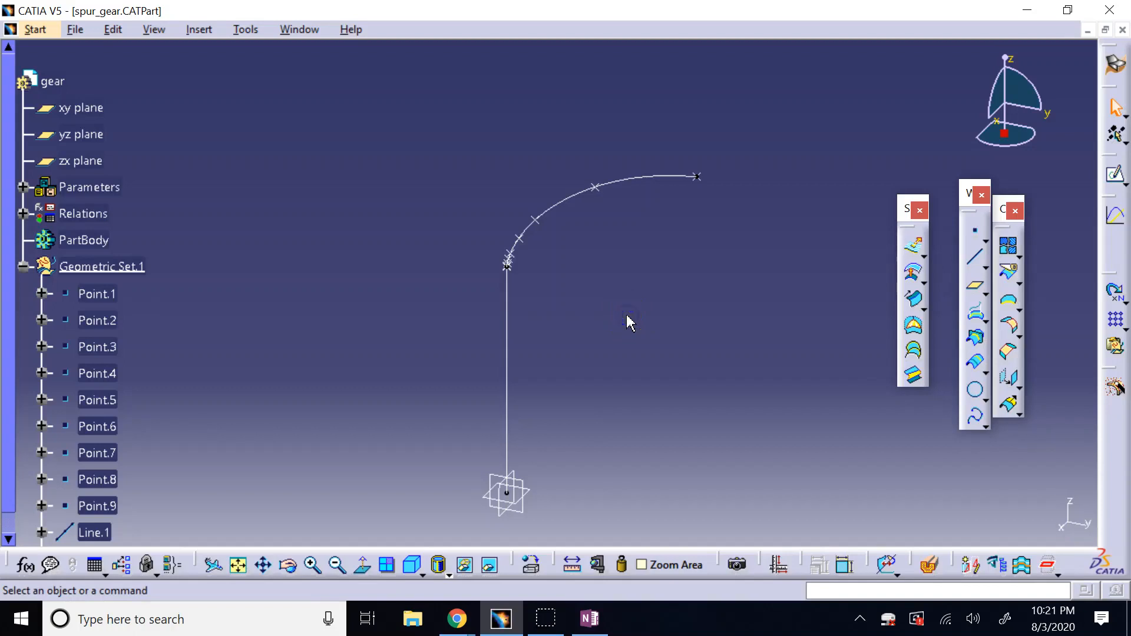
Join Line.1 and Spline.1 into a single curve with the default merging distance
click(23, 266)
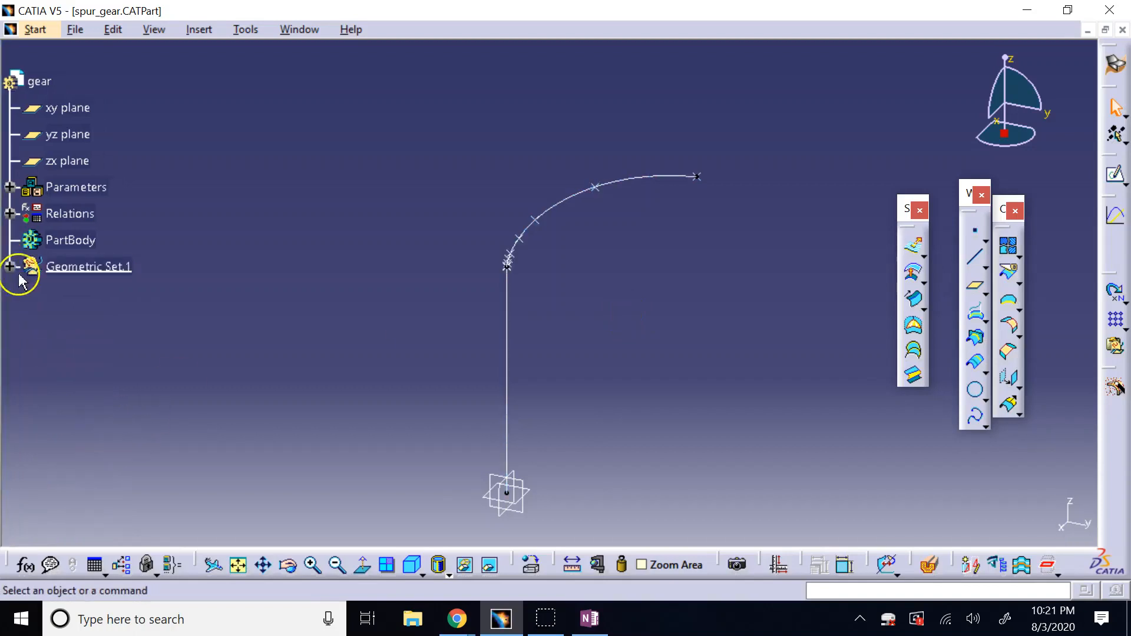
click(10, 266)
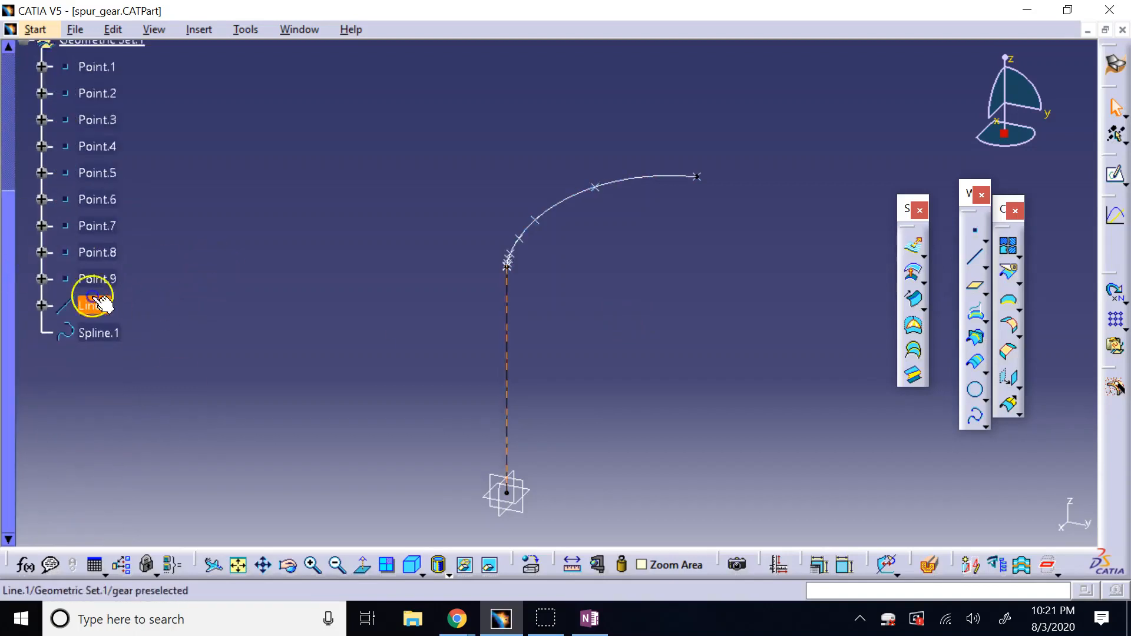
click(103, 304)
ctrl+click(100, 332)
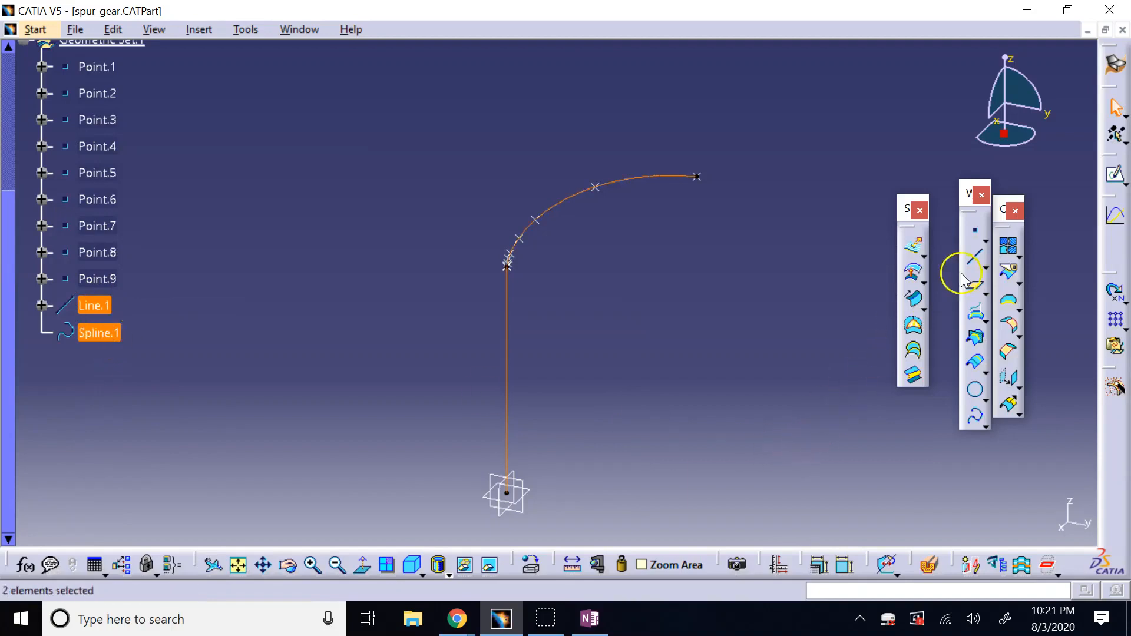
click(1008, 246)
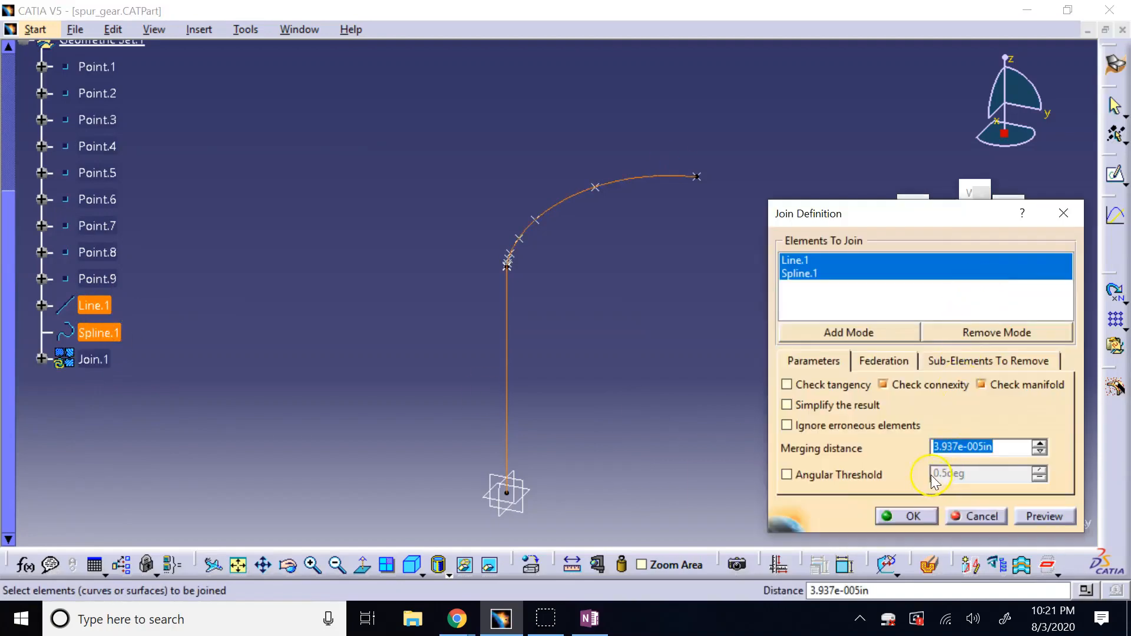
click(908, 516)
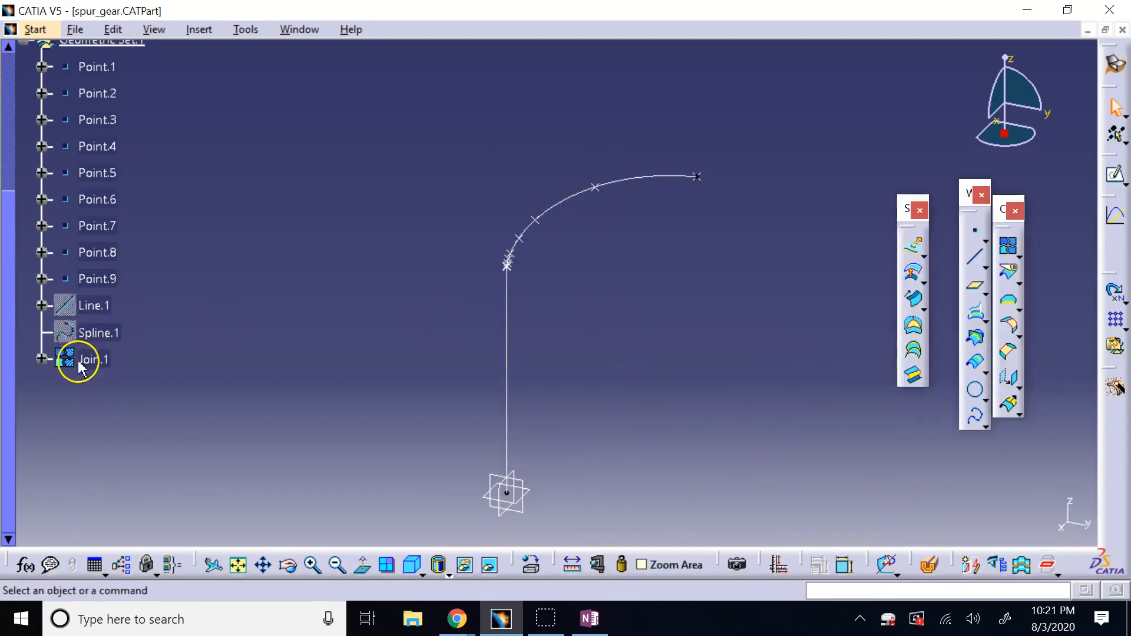
Start a Rotate of Join.1 in Axis-Angle mode with the X Axis as the rotation axis
scroll(81, 247, up, 3)
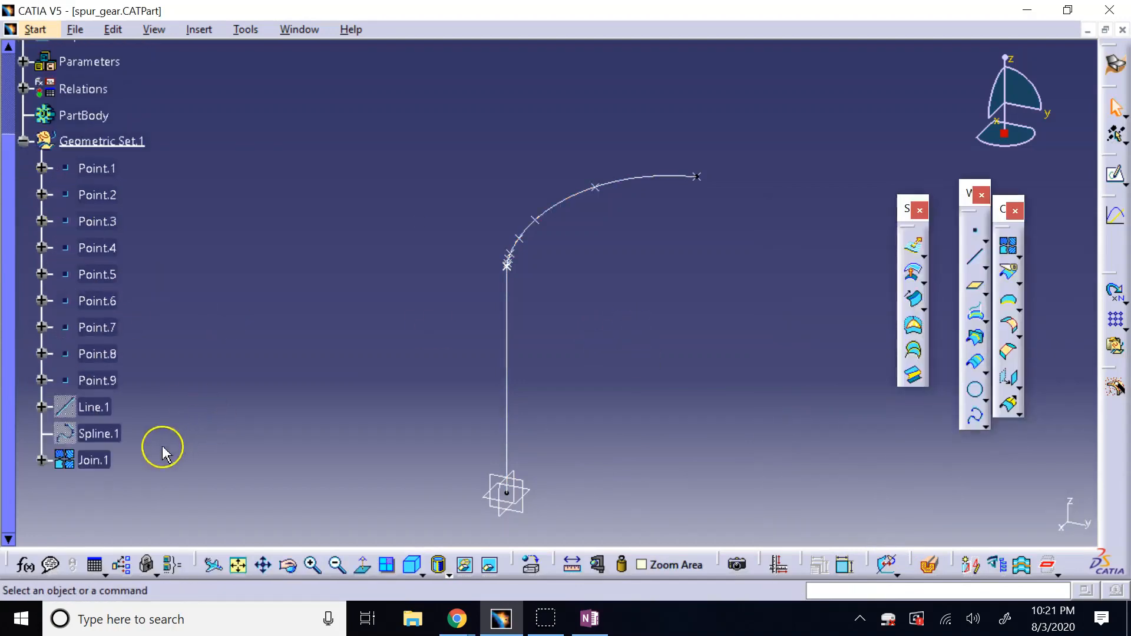
click(101, 460)
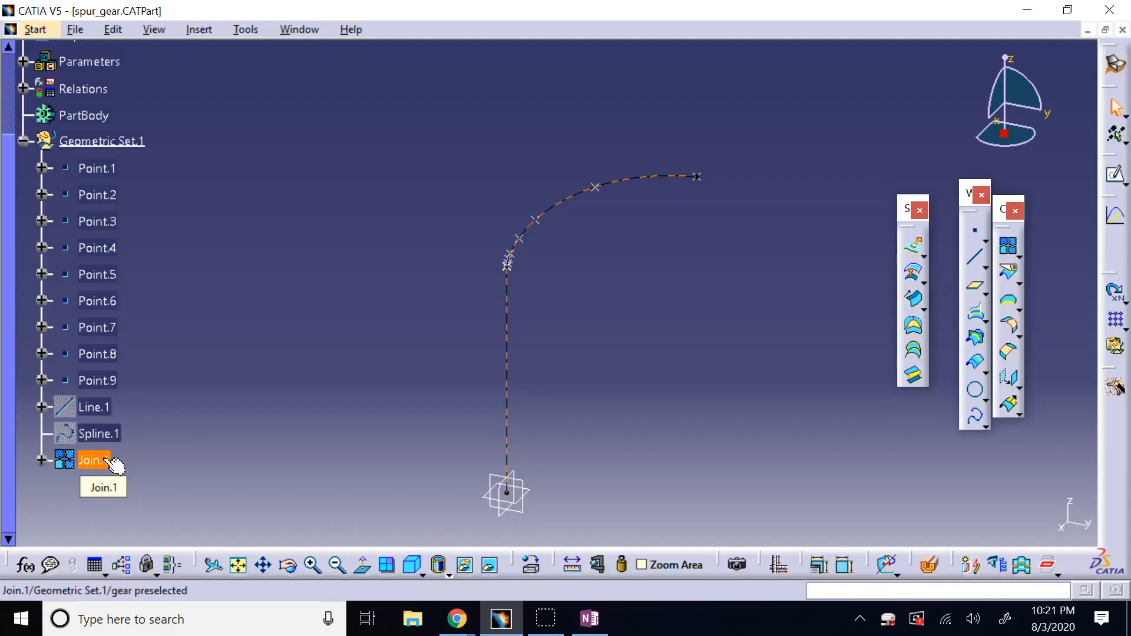
click(1019, 389)
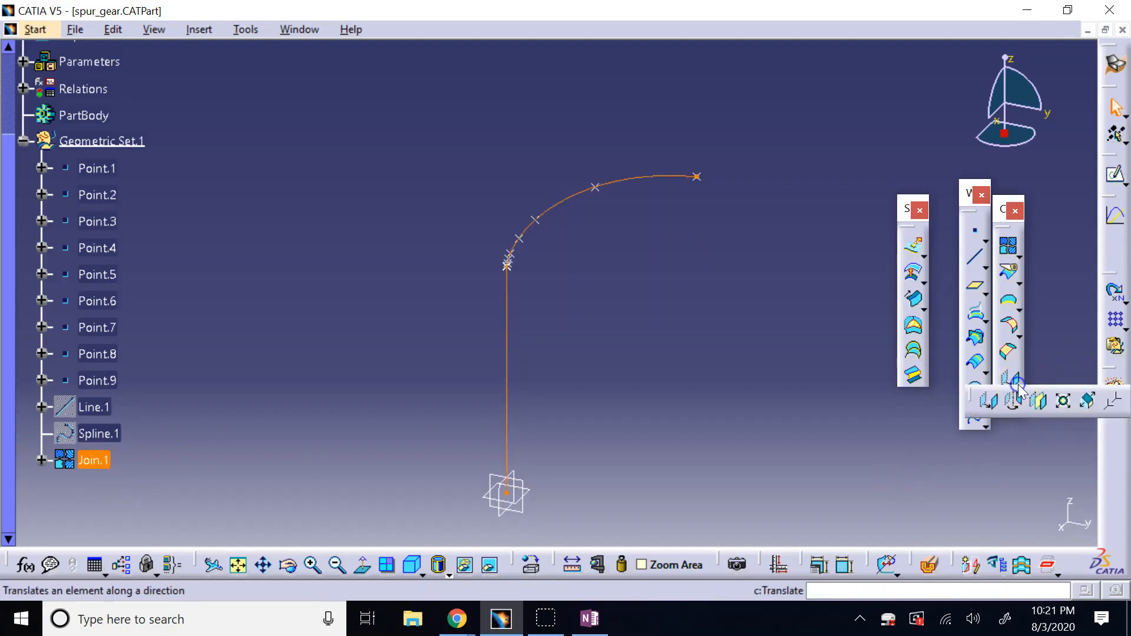
click(1013, 400)
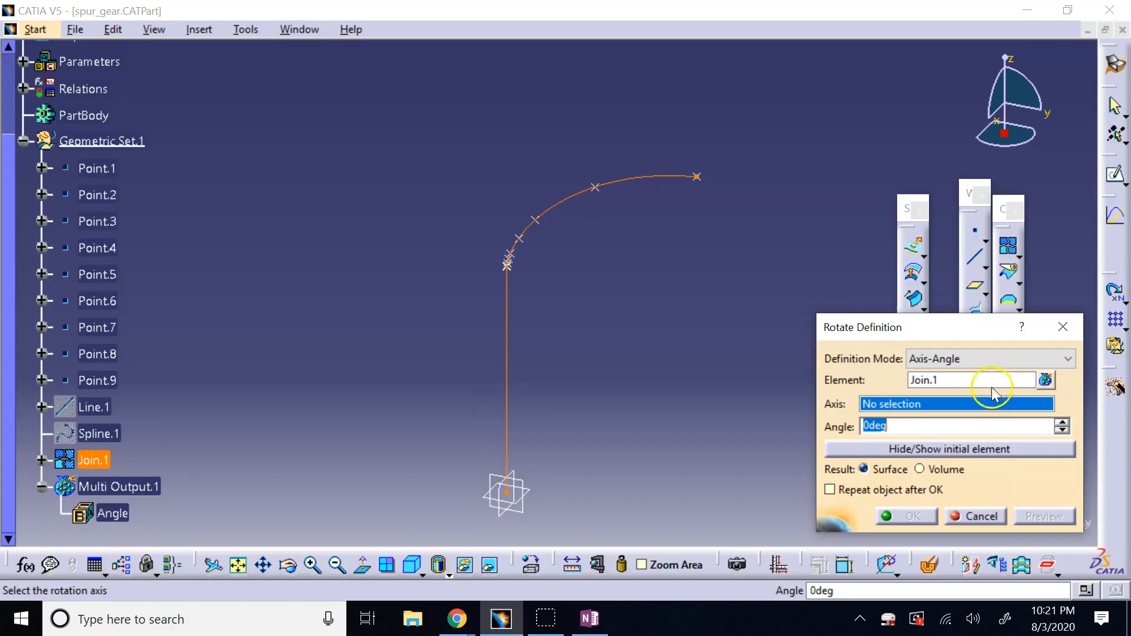
right_click(923, 405)
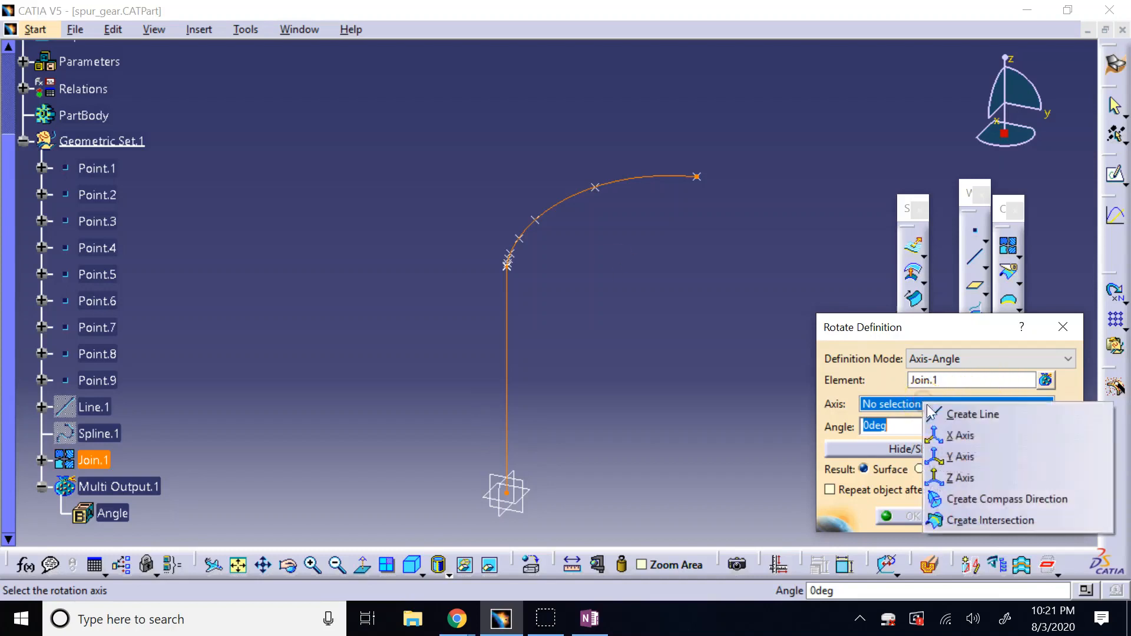
click(962, 435)
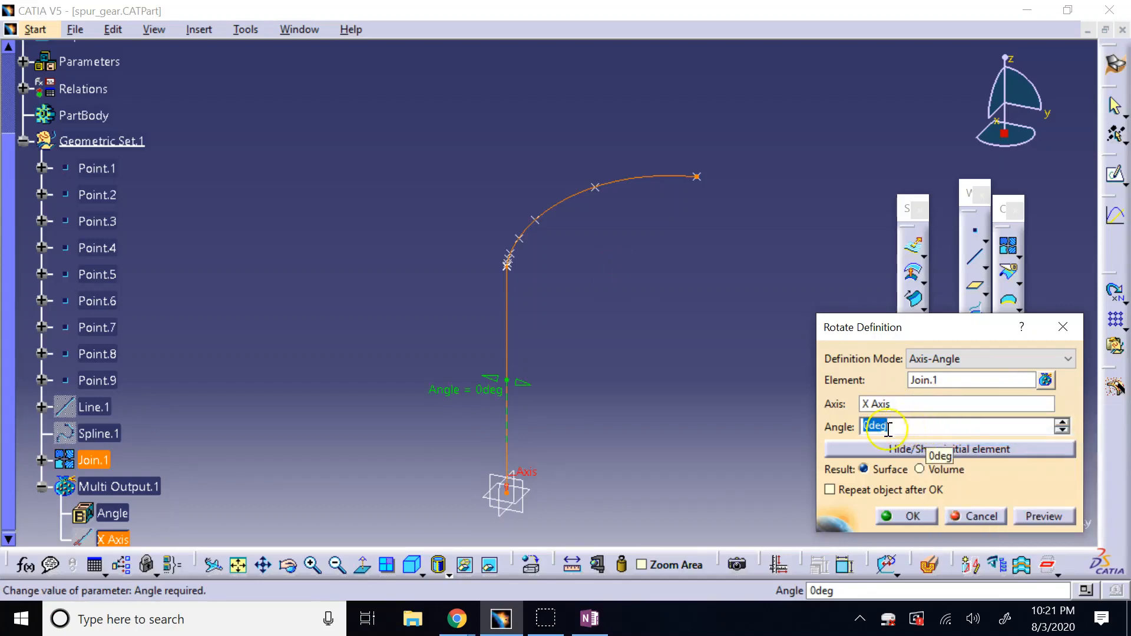
Drive the rotation angle with the formula theta_r and complete the rotated curve
right_click(927, 429)
click(976, 224)
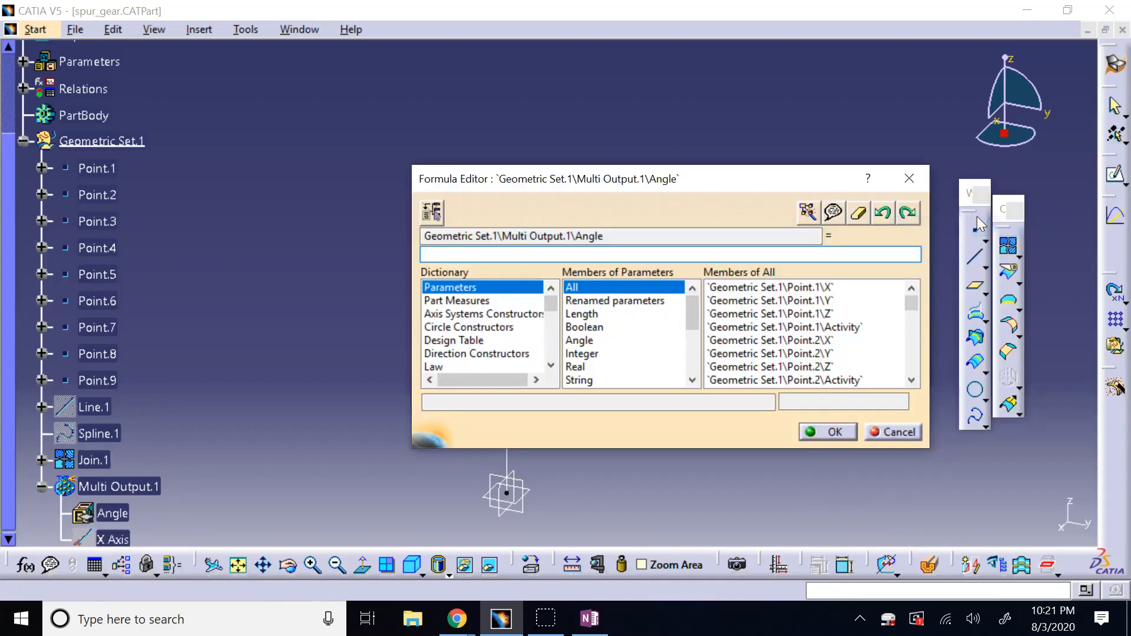
text(theta_r)
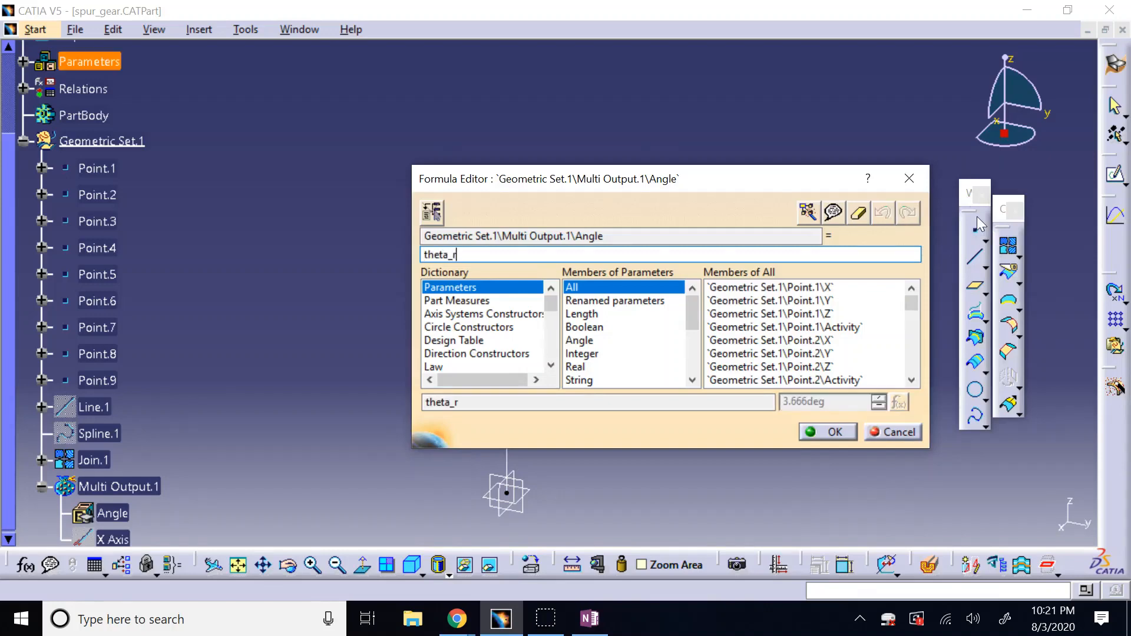
click(830, 432)
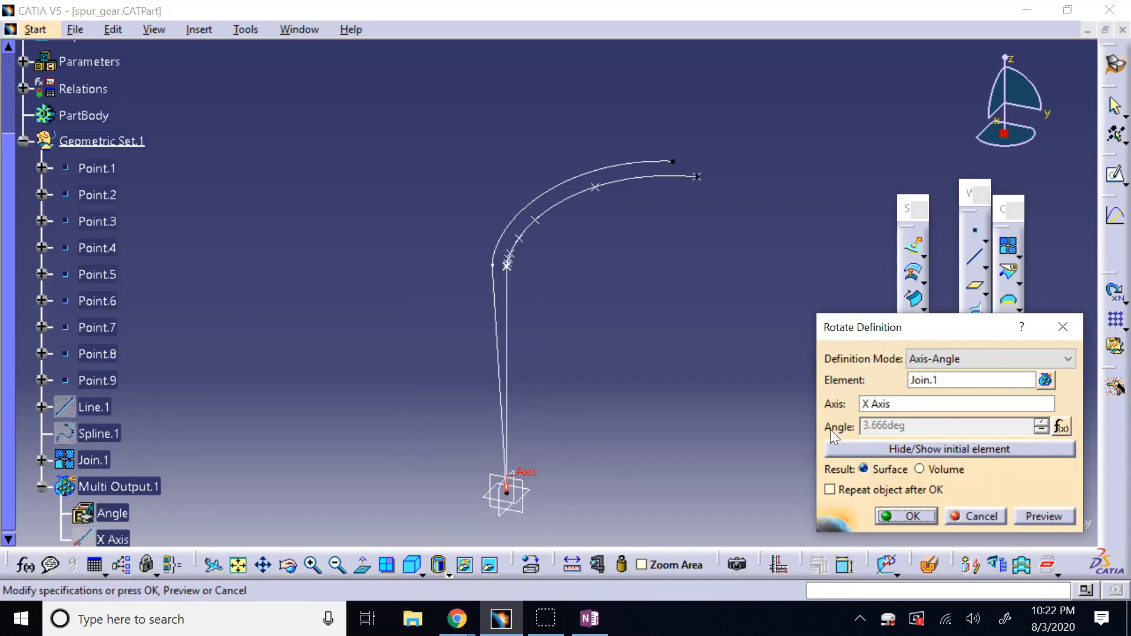
click(905, 517)
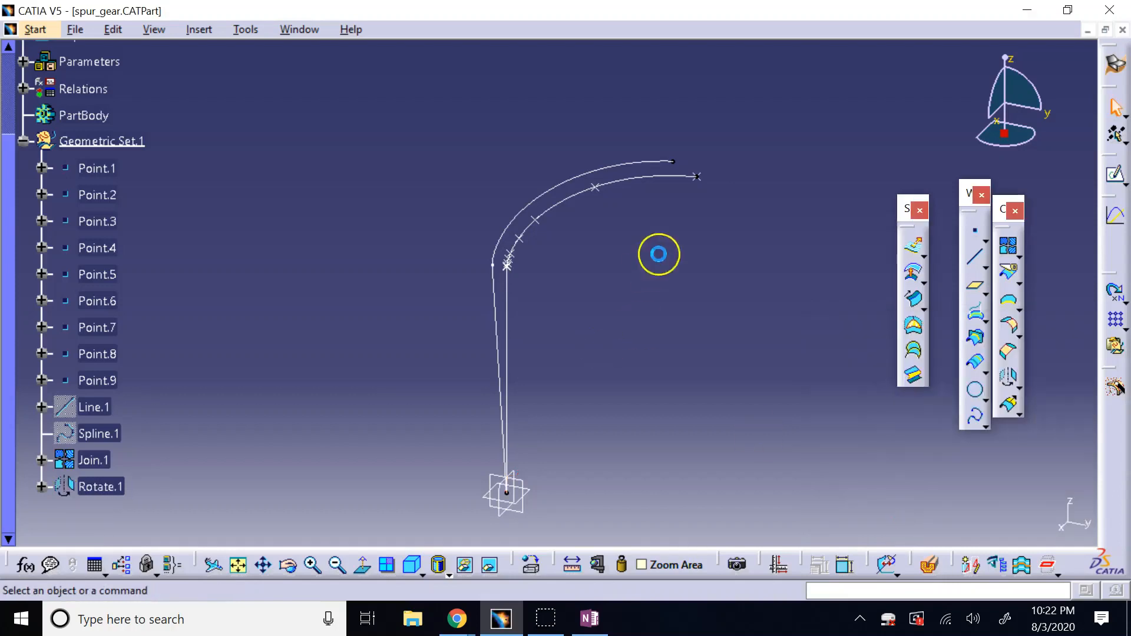
Hide the original joined curve Join.1 and all construction points from Point.1 to Point.9
right_click(106, 464)
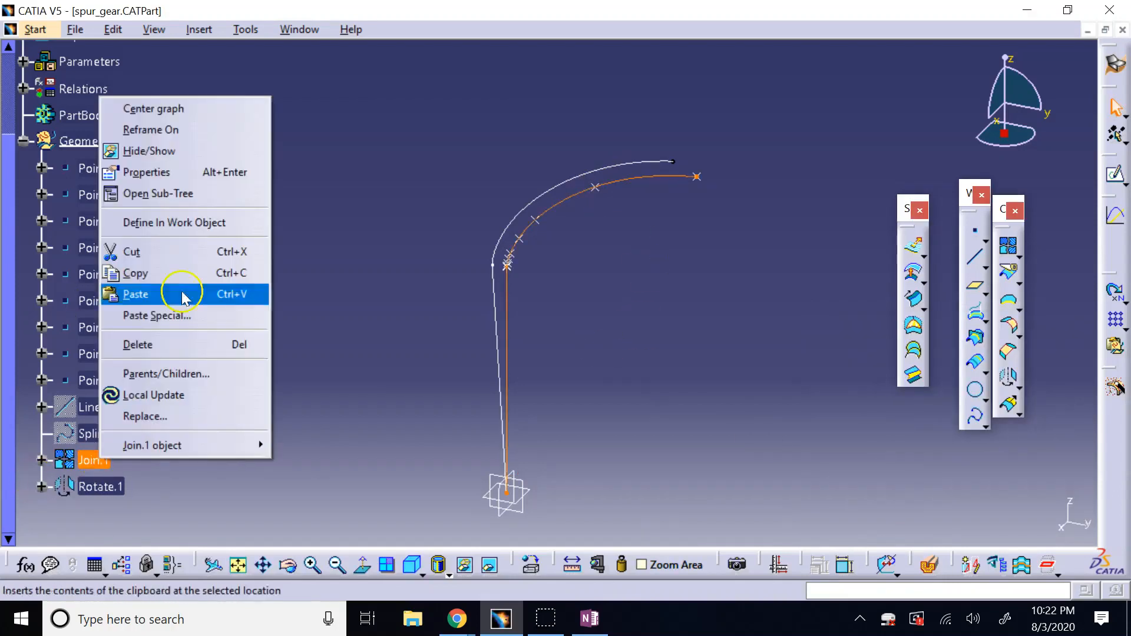
click(188, 151)
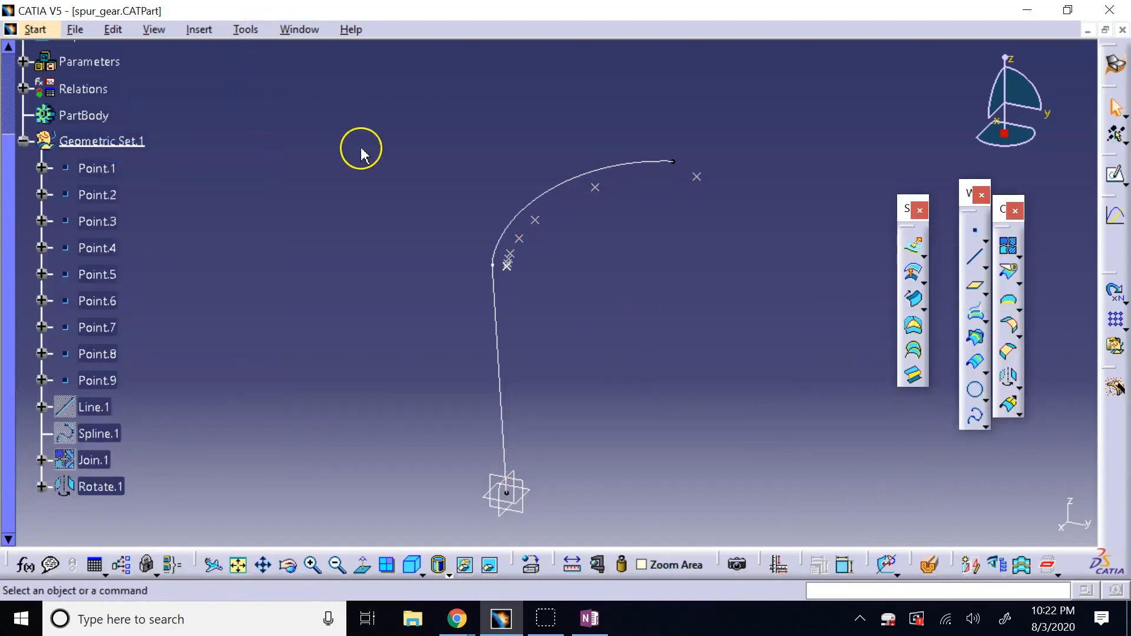
click(97, 168)
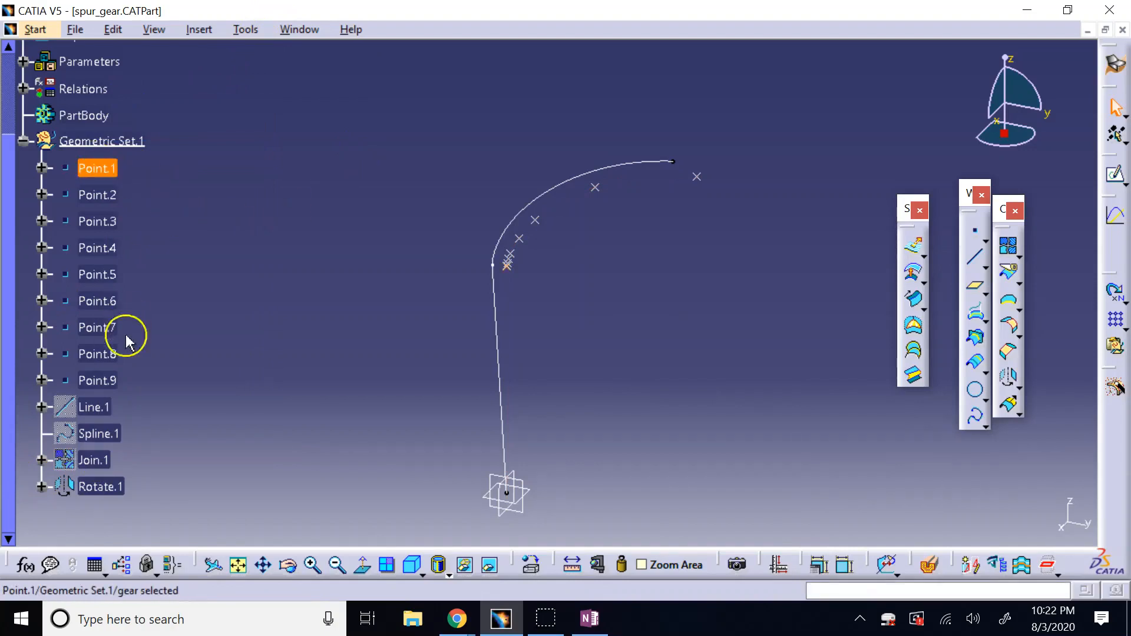
shift+click(115, 381)
right_click(115, 382)
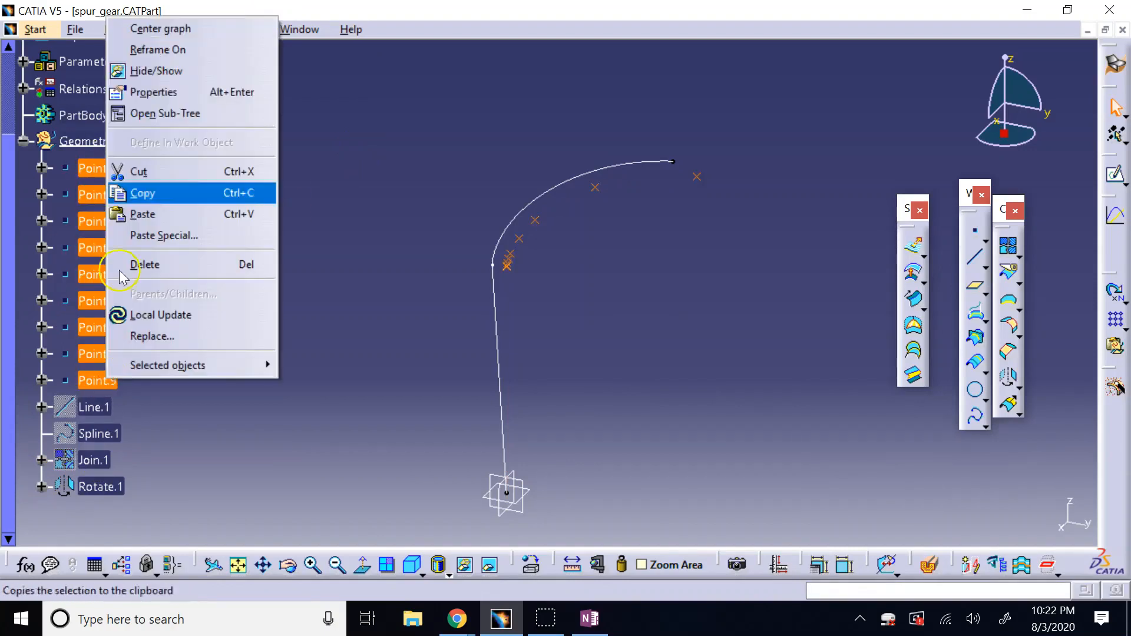
click(152, 71)
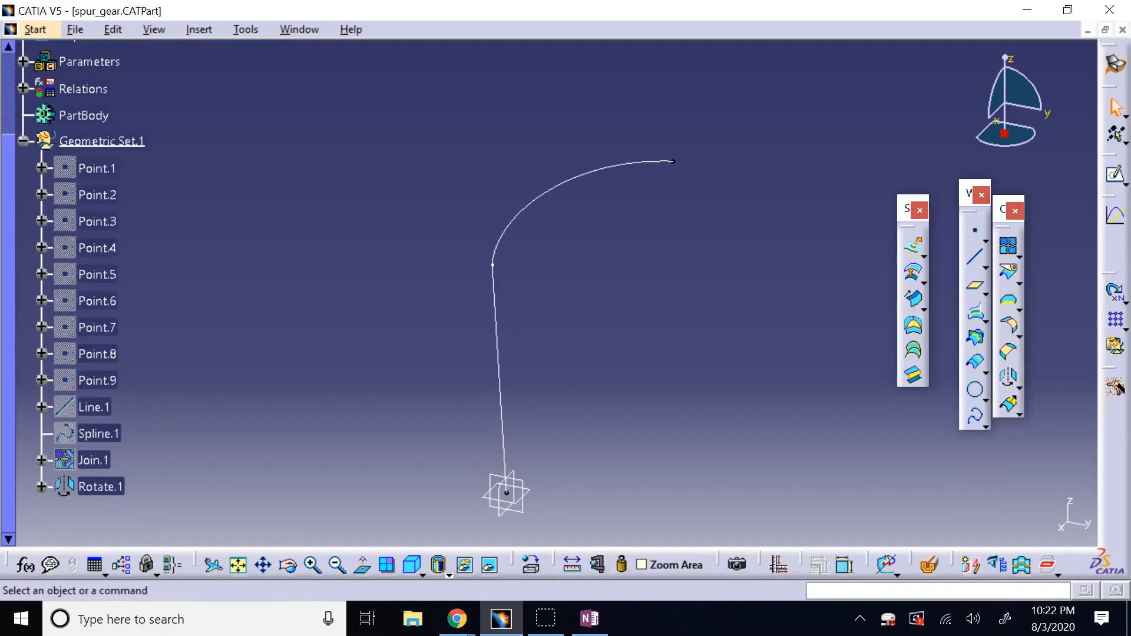
Create a Symmetry of the rotated curve Rotate.1 with the YZ plane as reference
click(1018, 388)
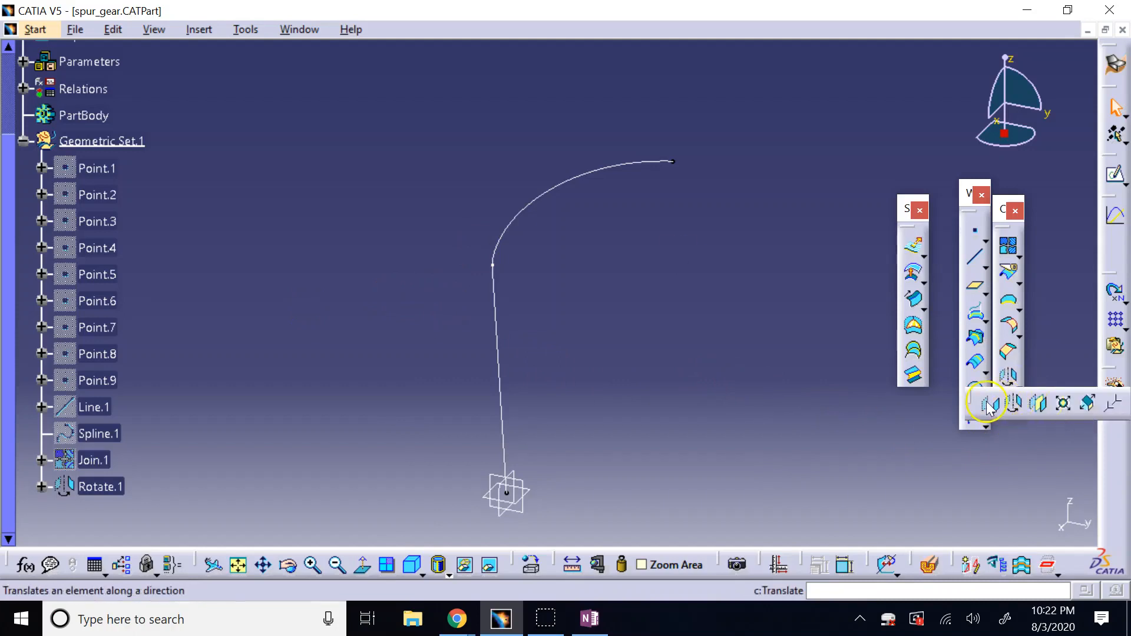
click(1041, 406)
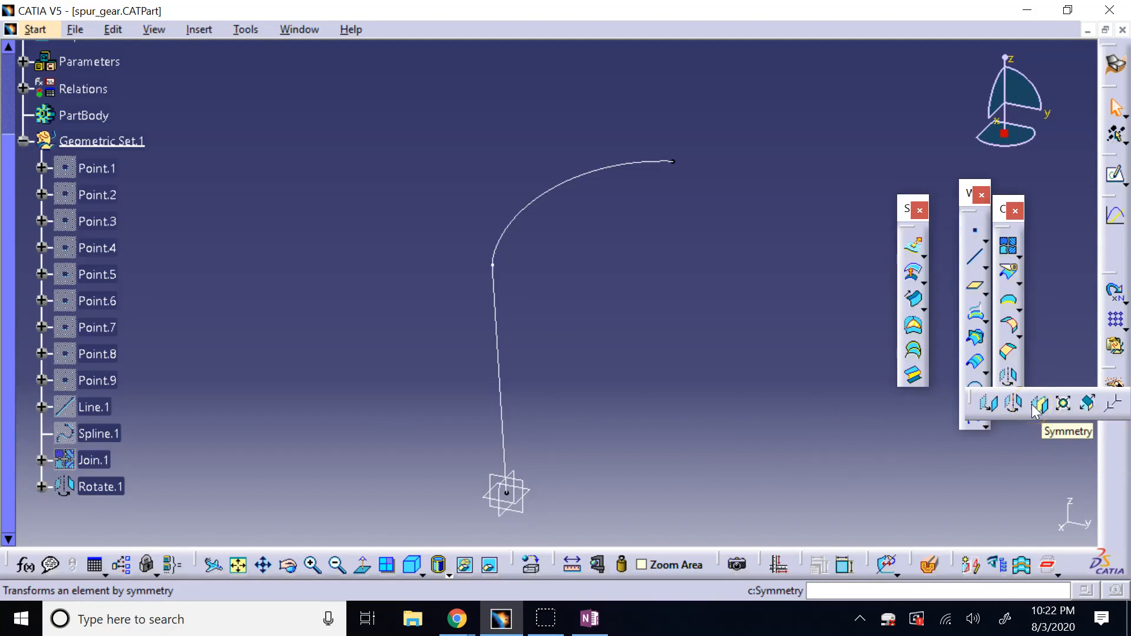
click(1039, 406)
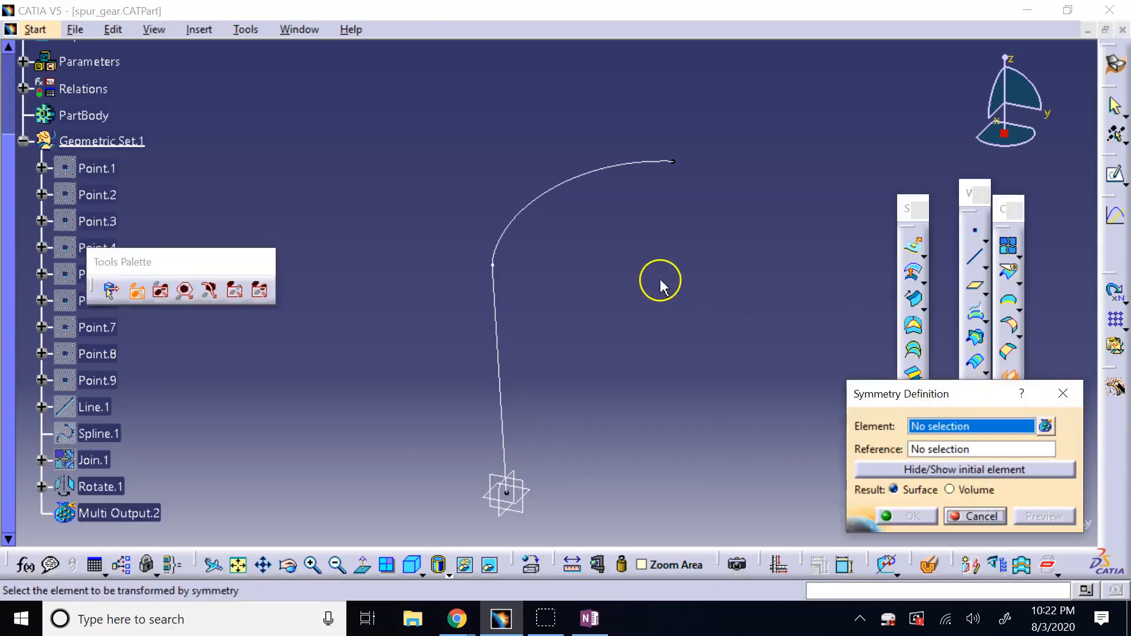
click(516, 233)
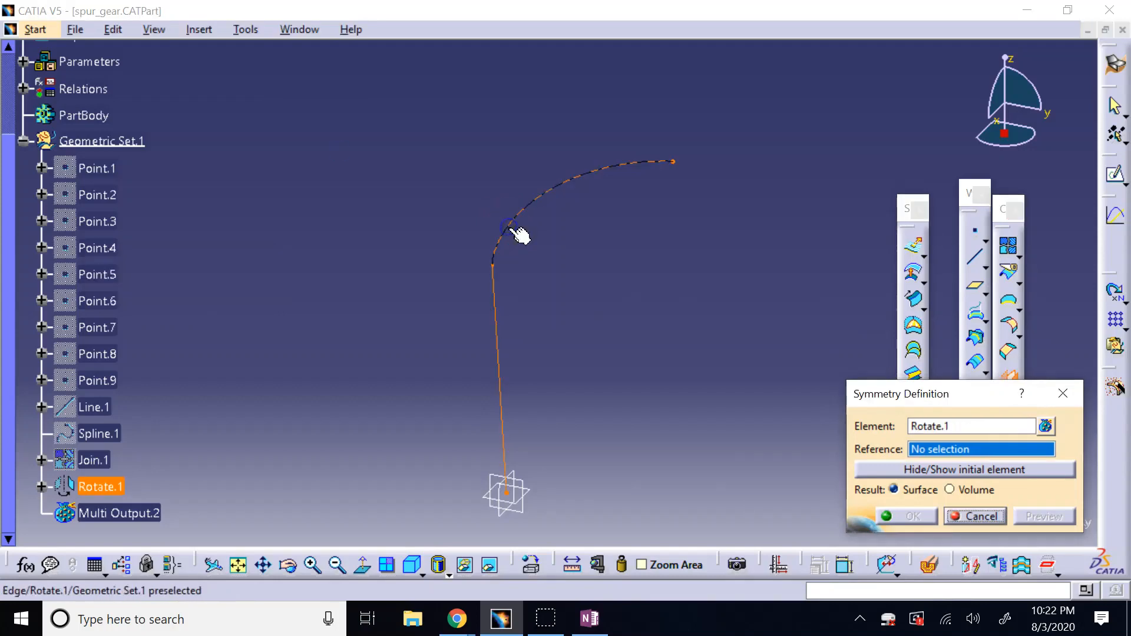
right_click(970, 449)
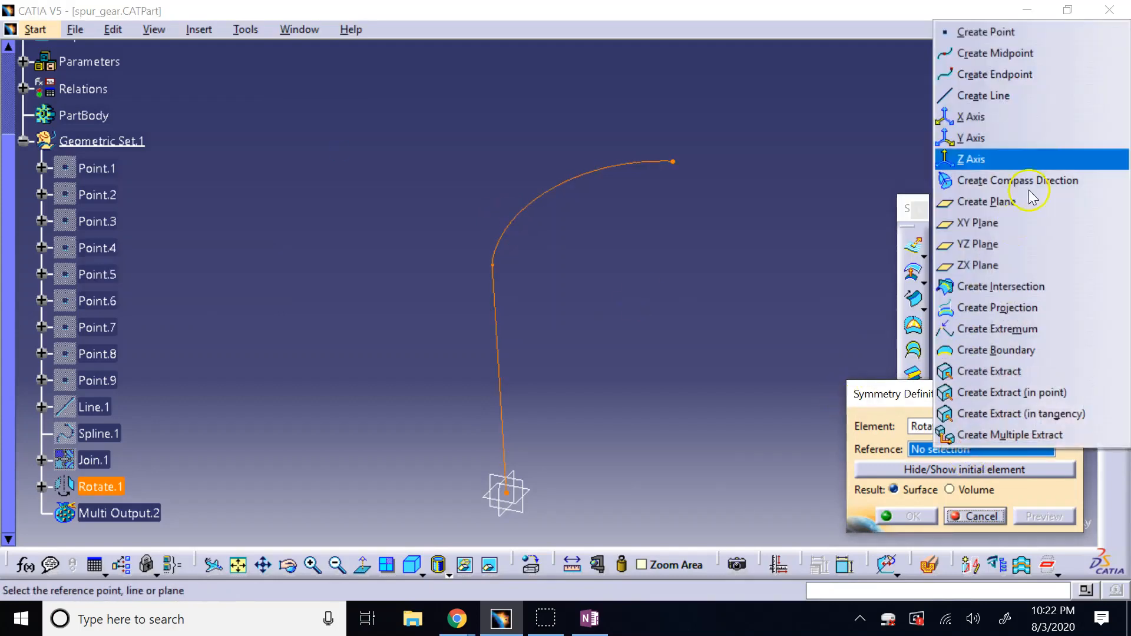
click(1021, 244)
click(1028, 517)
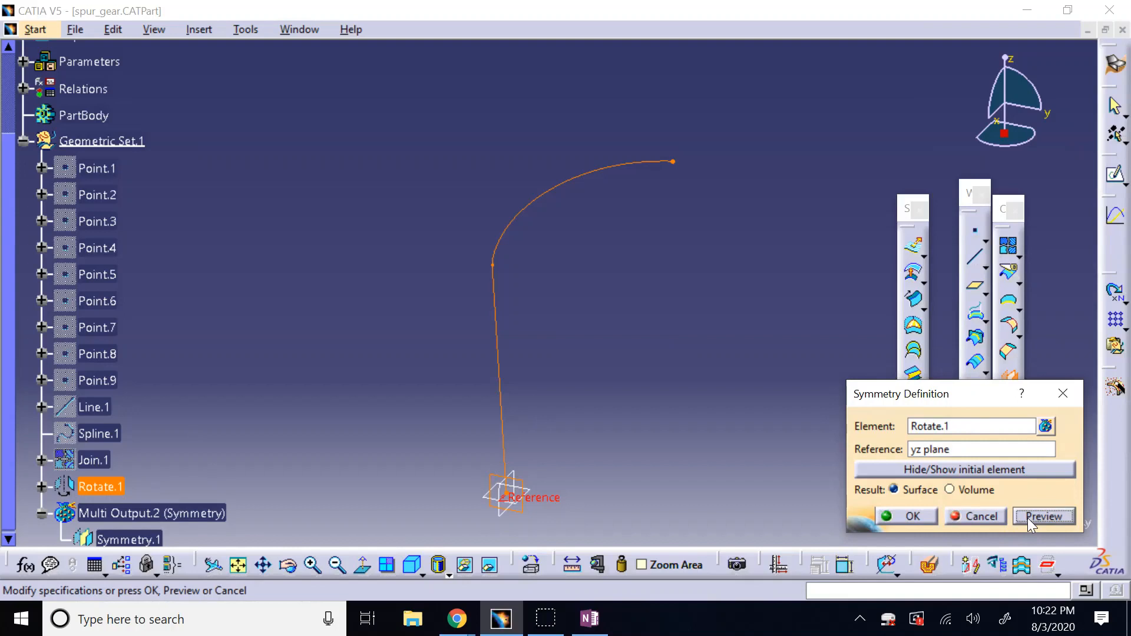
click(966, 520)
click(902, 516)
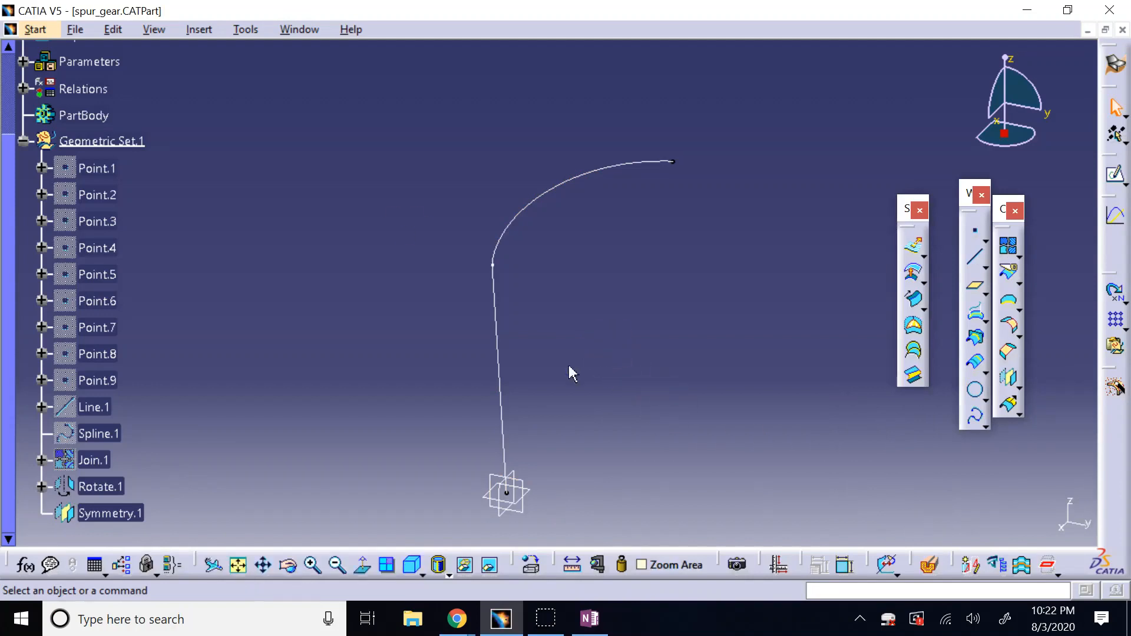
click(237, 566)
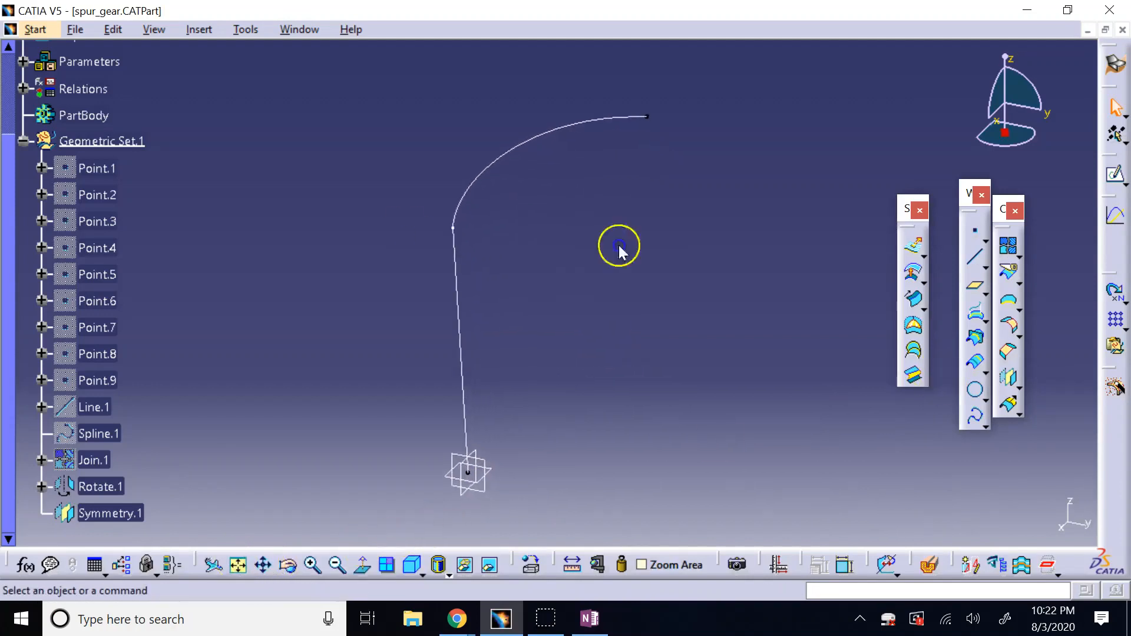
Change the reference of Symmetry.1 from the YZ plane to the ZX plane
click(115, 516)
click(111, 489)
click(110, 512)
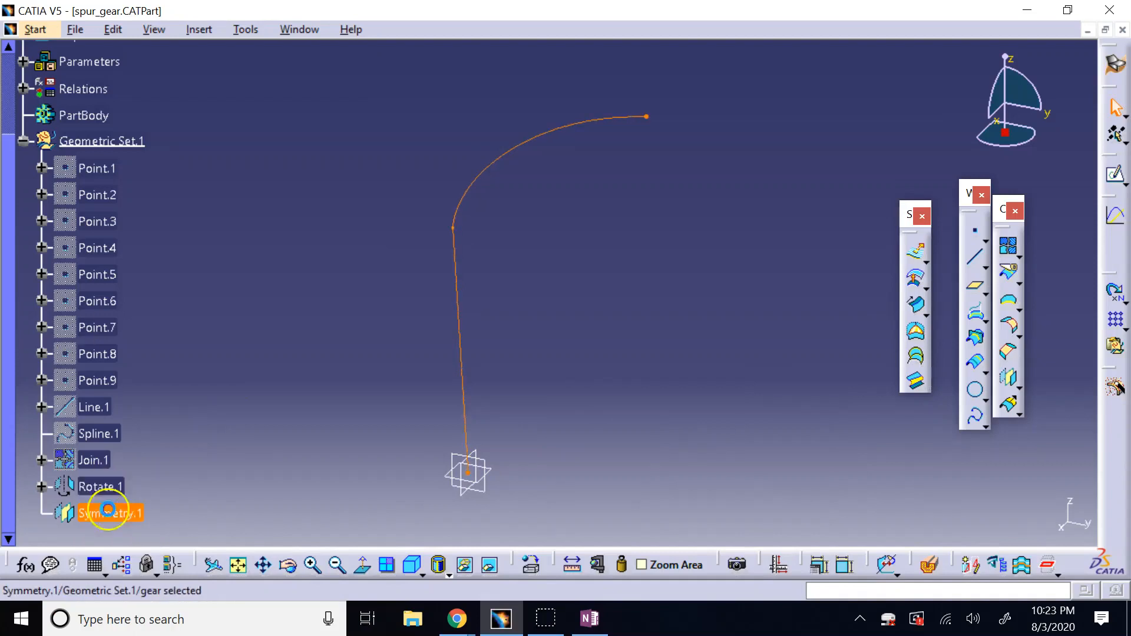
right_click(111, 512)
double_click(95, 515)
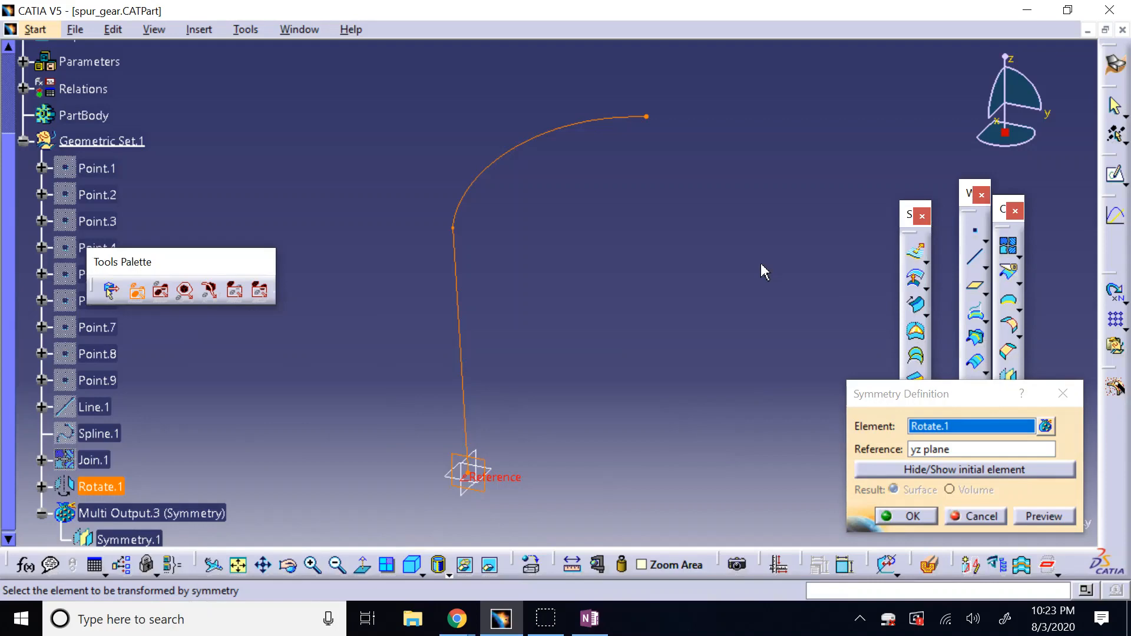
right_click(934, 450)
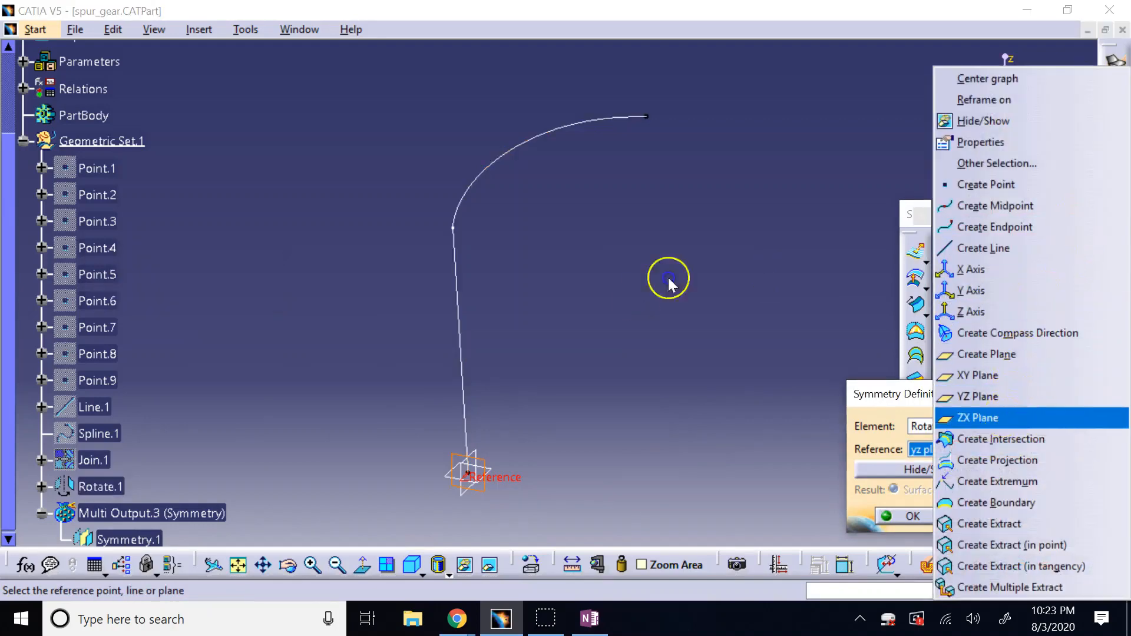
click(1002, 418)
click(910, 516)
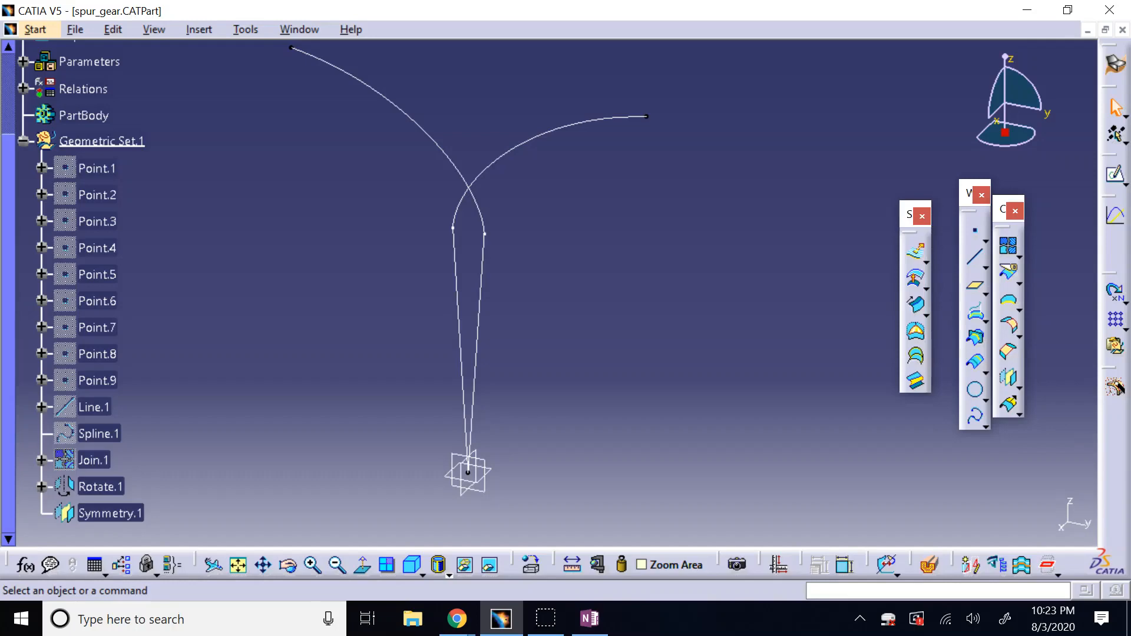
Review the gear terminology diagram in New Section 1 of the OneNote Spur gear notebook, and return to CATIA
click(589, 619)
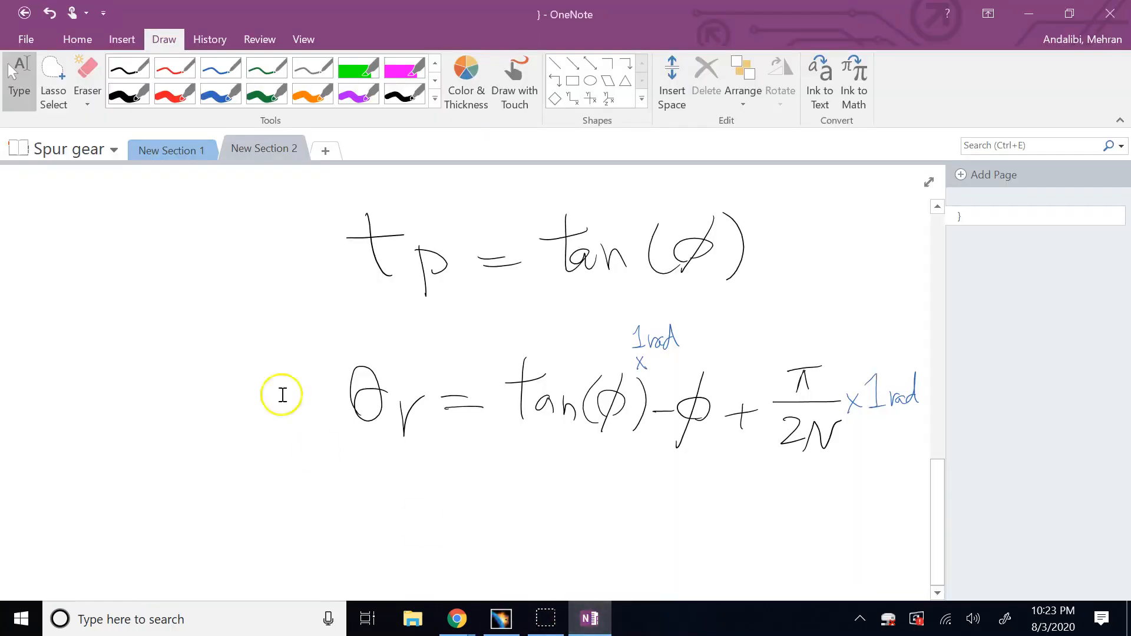
click(158, 149)
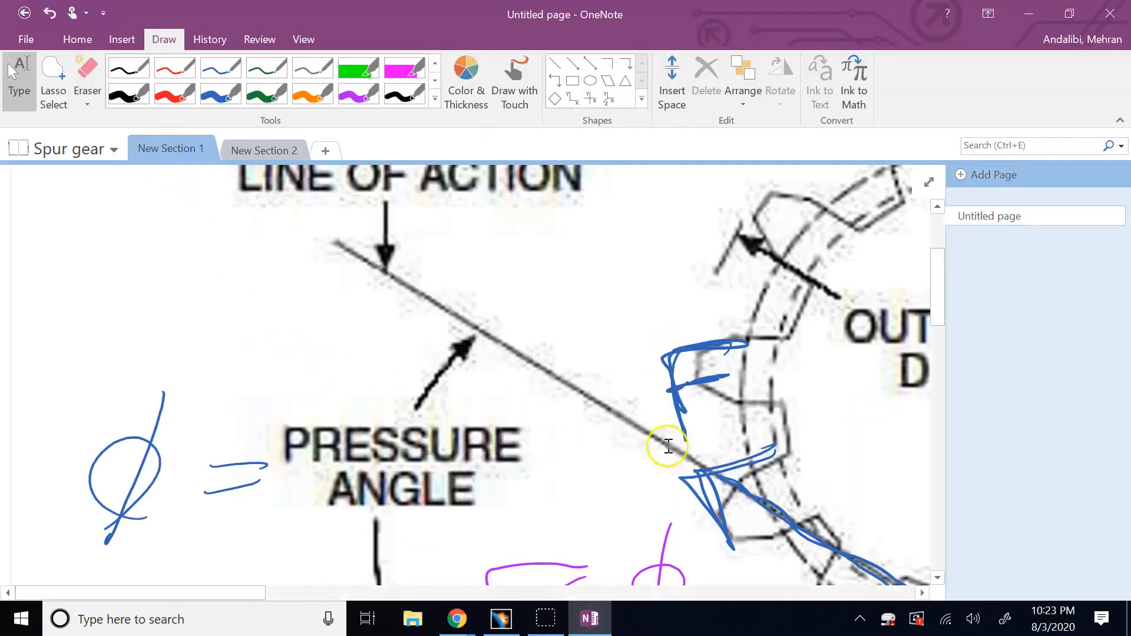
scroll(707, 451, up, 2)
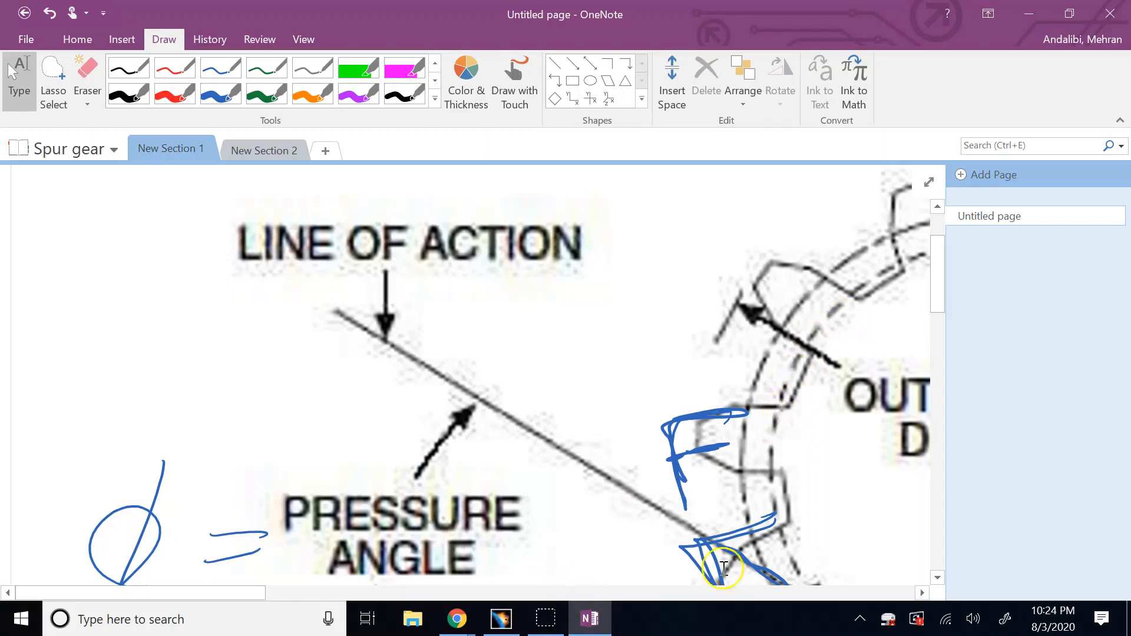
click(545, 620)
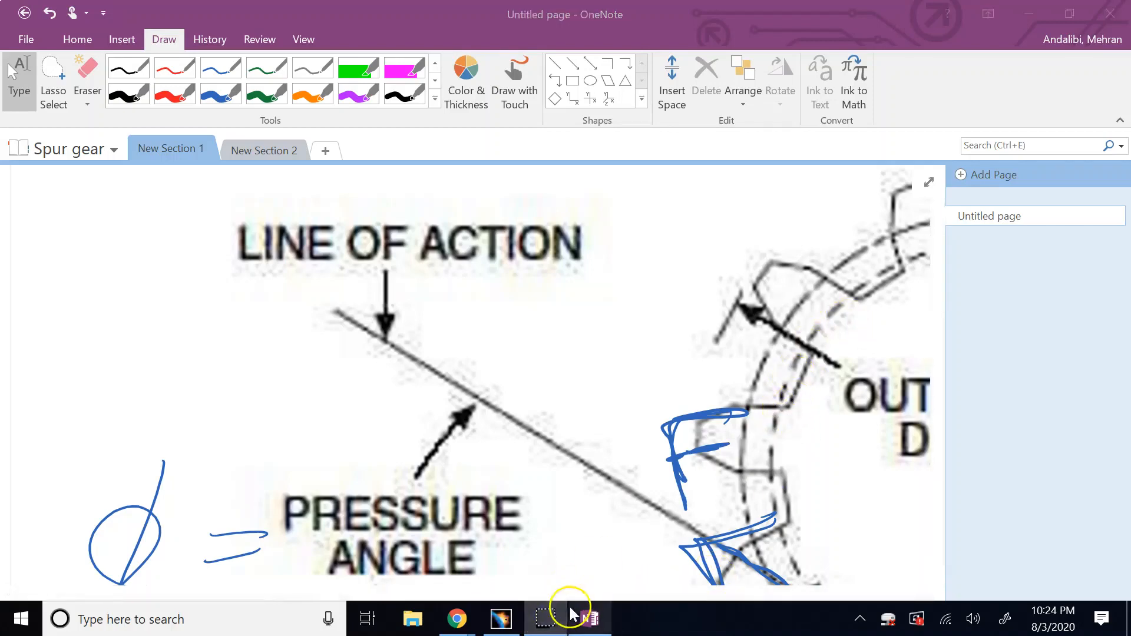
click(501, 619)
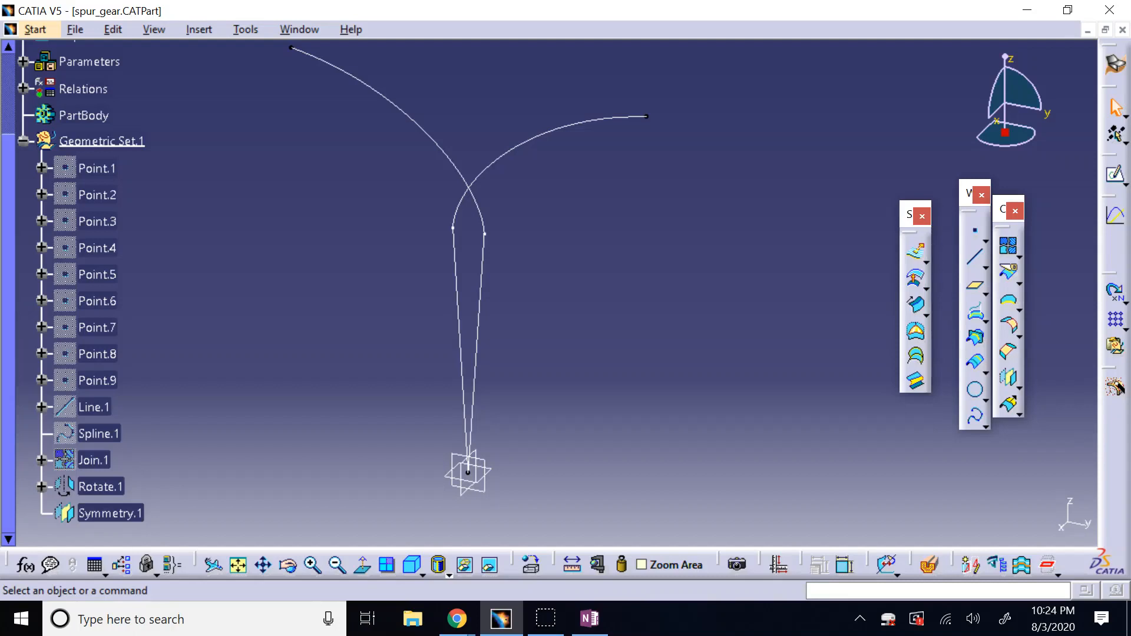
Start a center-and-radius circle supported on the YZ plane, with a new center point at coordinates 0, 0, 0
click(976, 389)
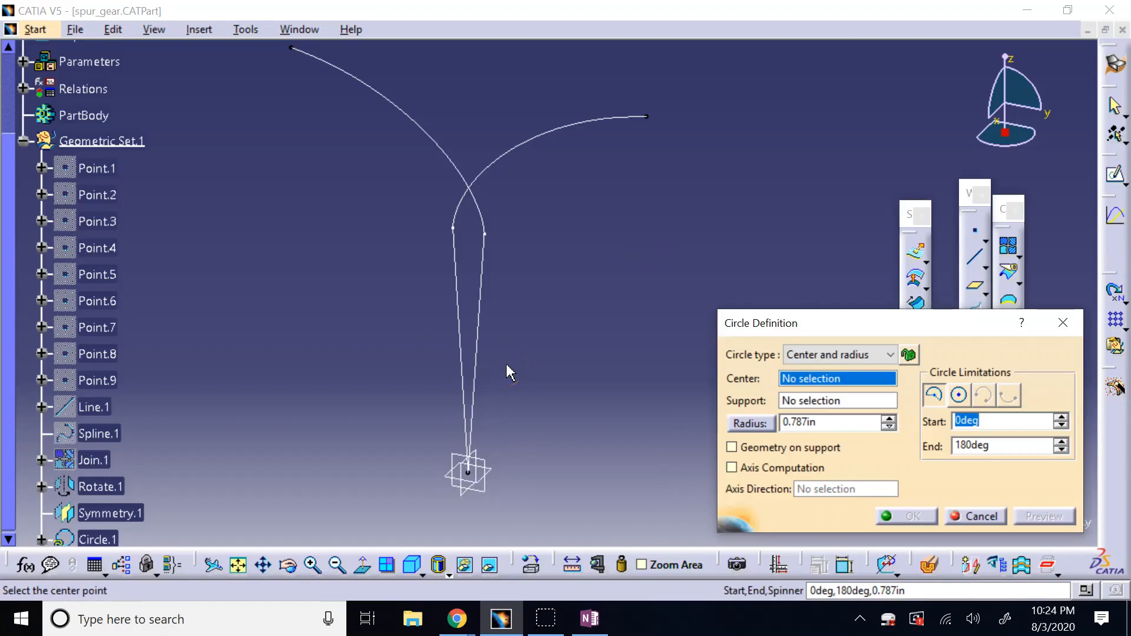
click(808, 402)
right_click(807, 401)
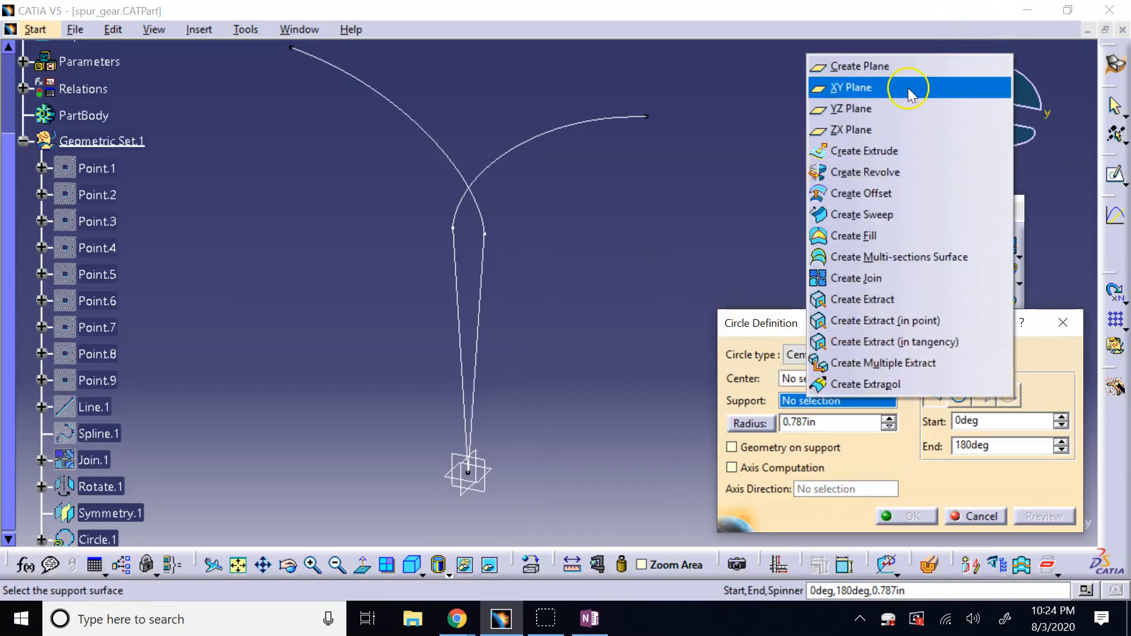
click(907, 110)
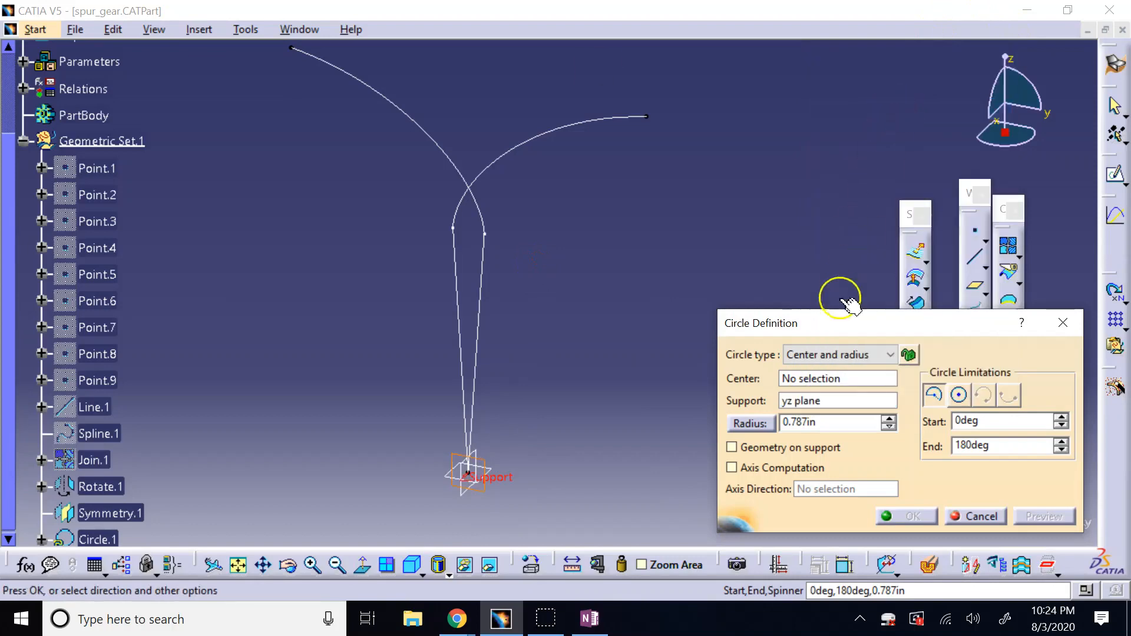
click(816, 379)
right_click(817, 379)
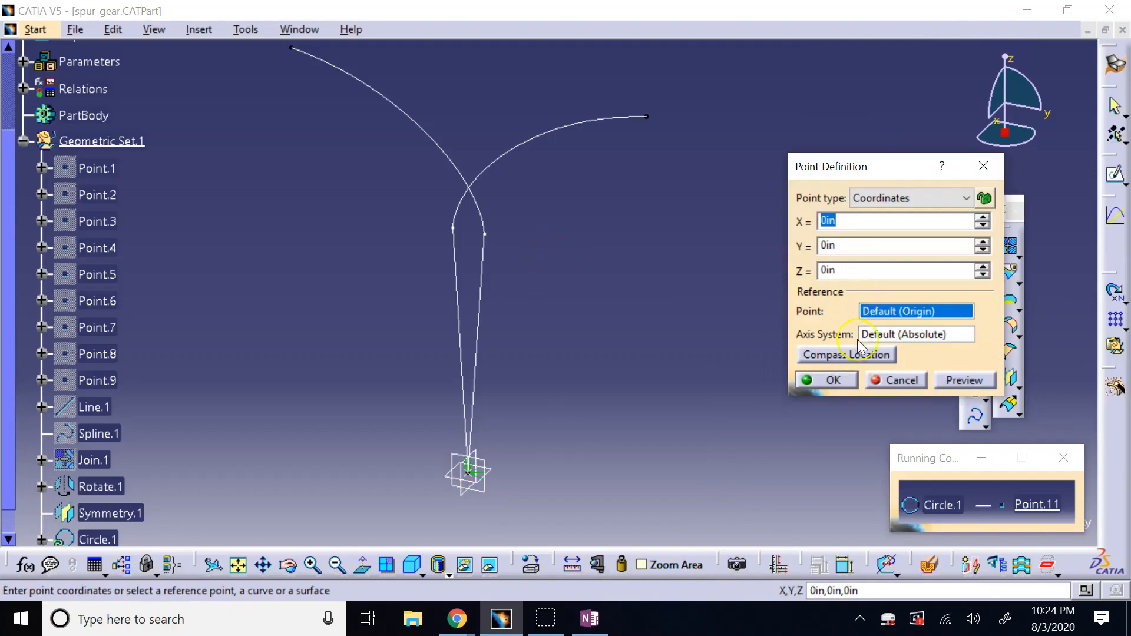
click(841, 381)
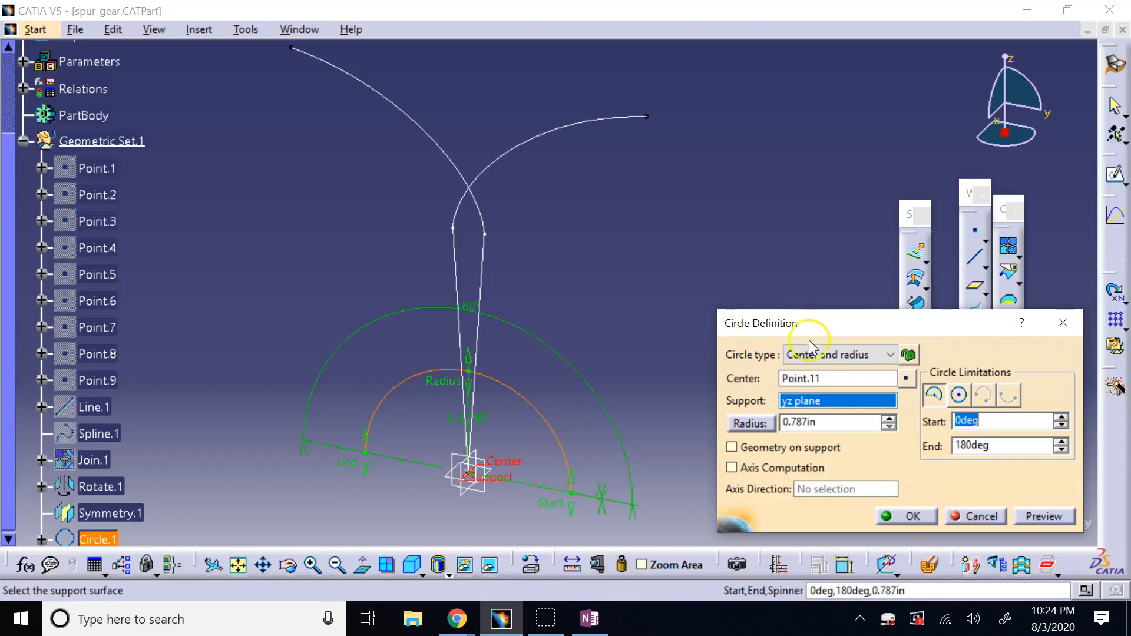
Drive the circle's radius with the formula OD and complete it as a 0 to 180 degree arc
click(827, 426)
right_click(828, 426)
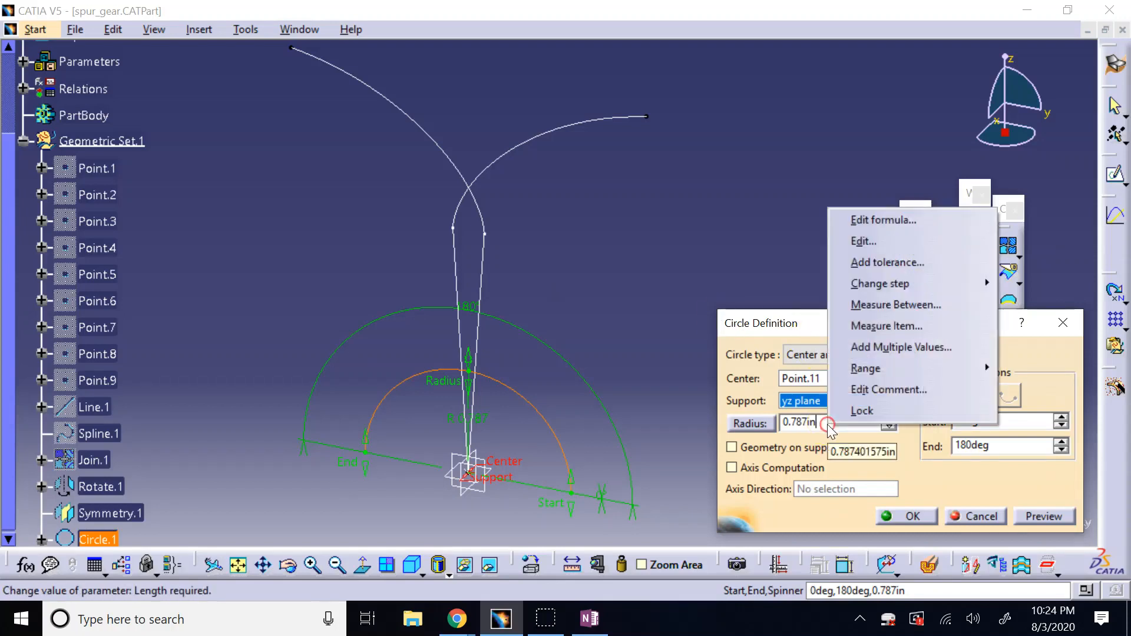
click(883, 220)
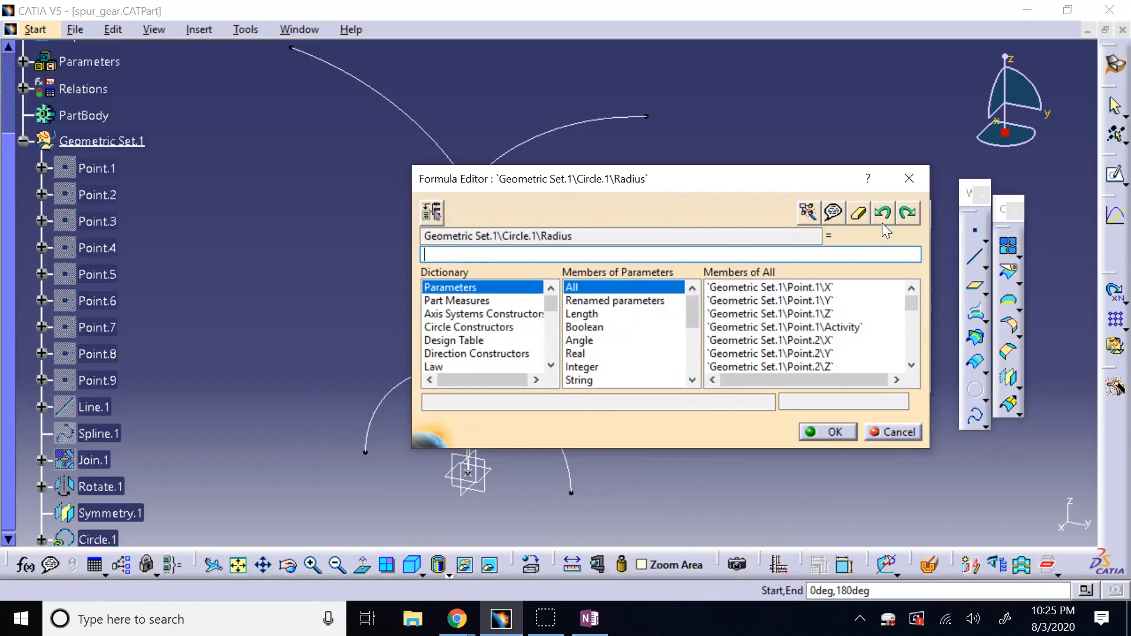
text(OD)
click(833, 429)
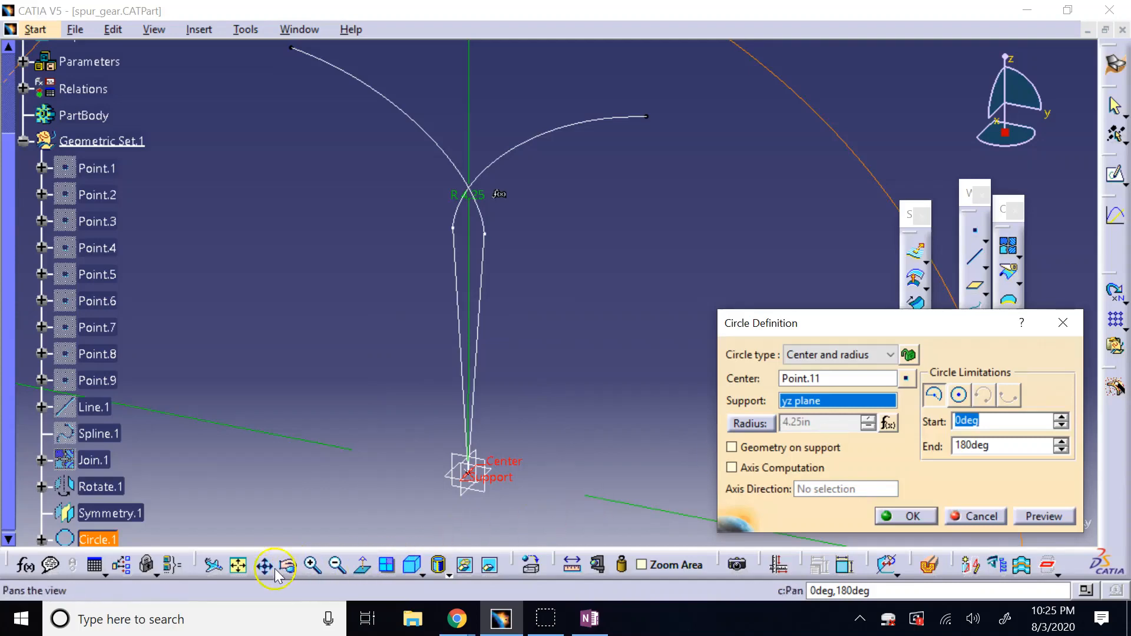
click(238, 566)
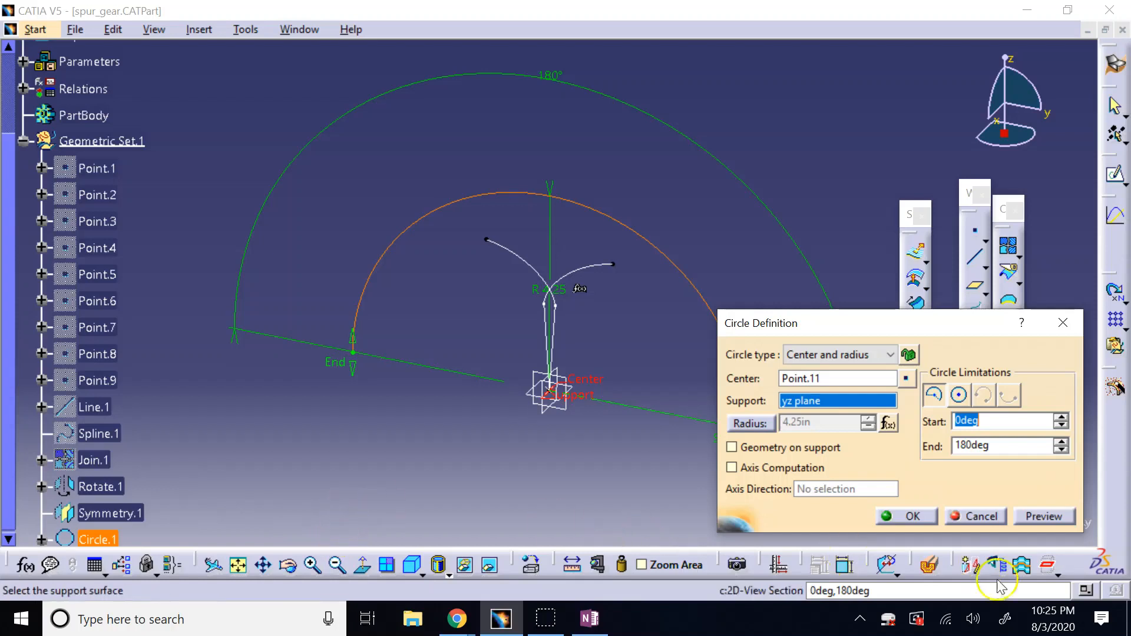
click(910, 518)
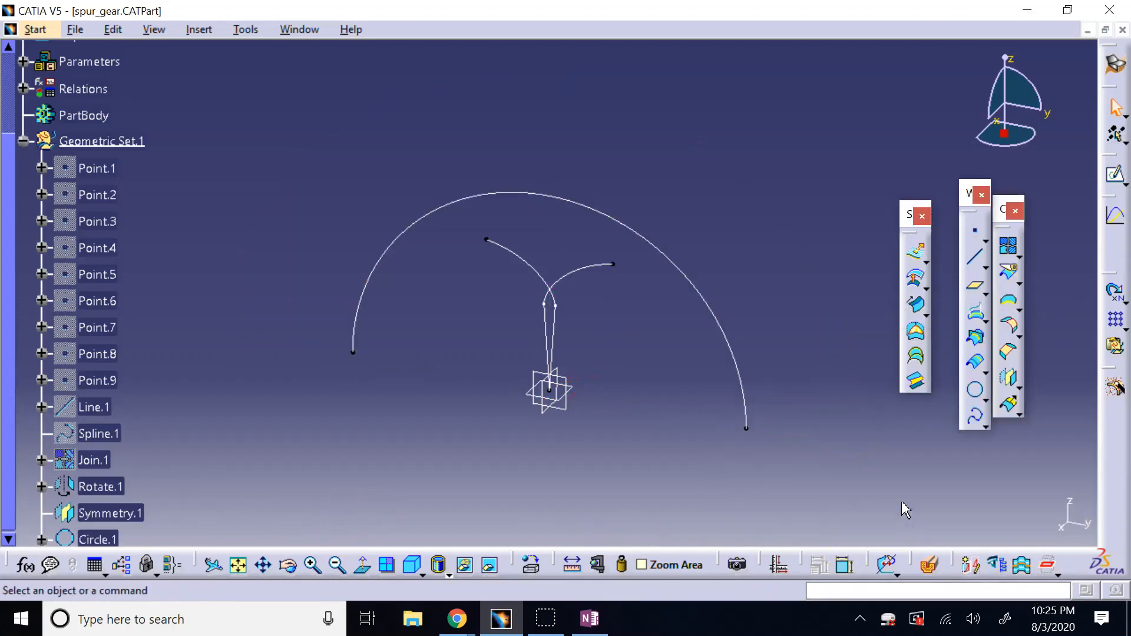
Start a second circle as a whole circle on the YZ plane, centered on a new point at the origin
click(974, 390)
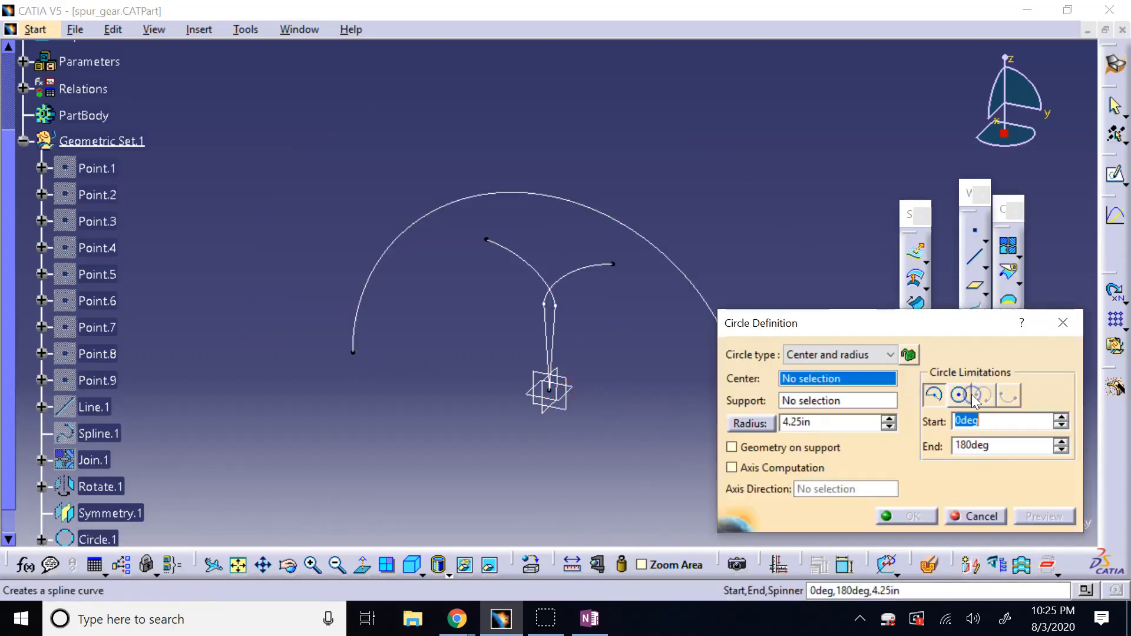
right_click(852, 380)
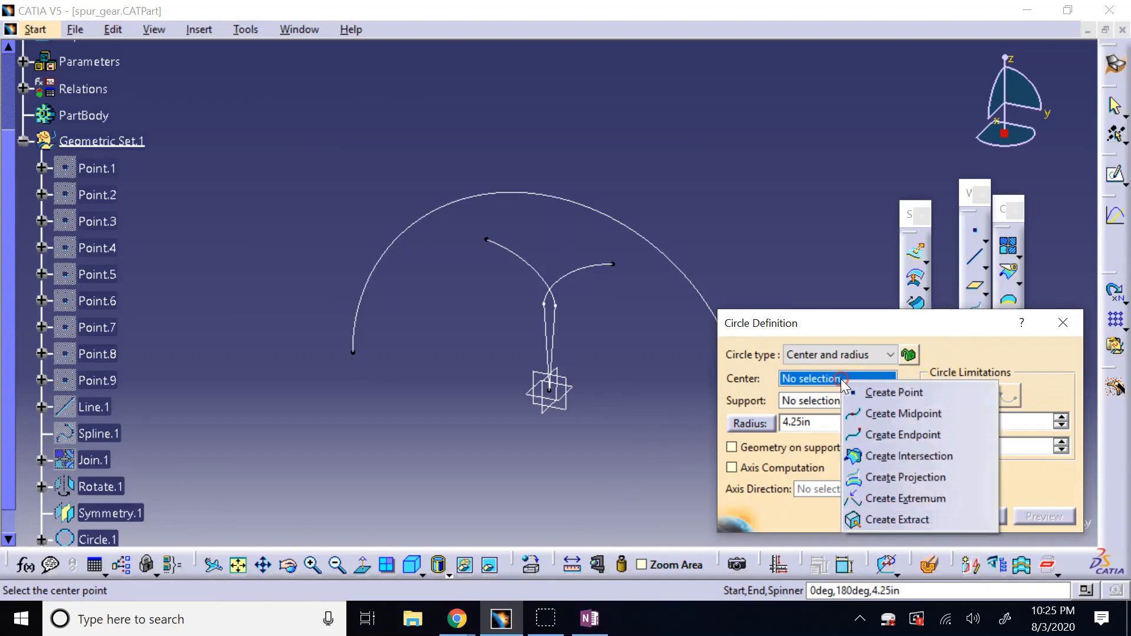
click(872, 390)
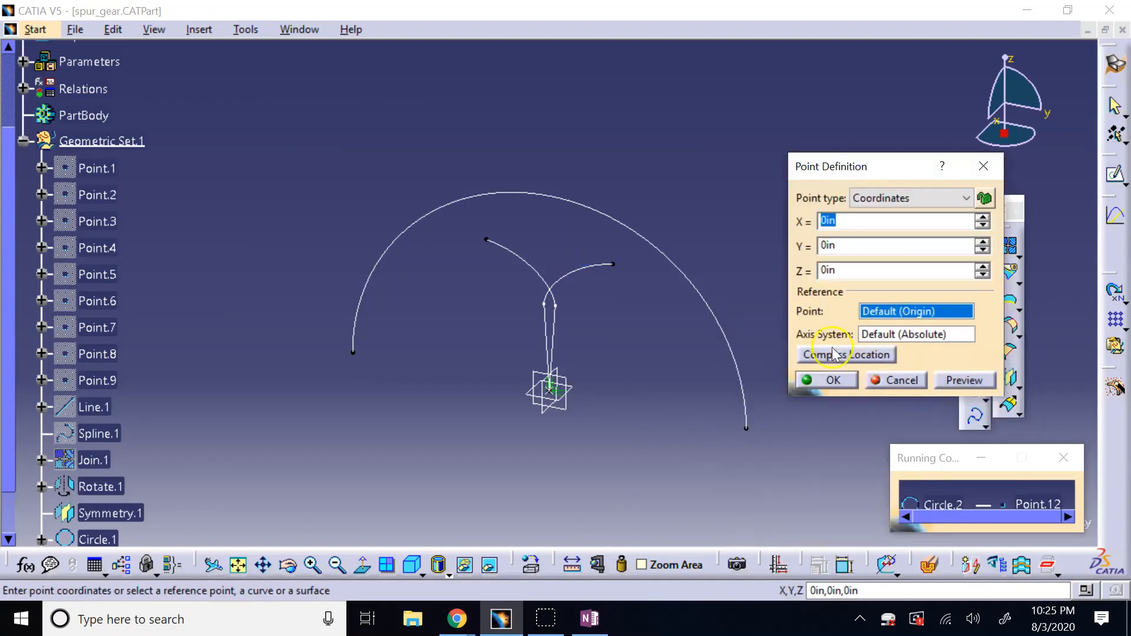
click(806, 382)
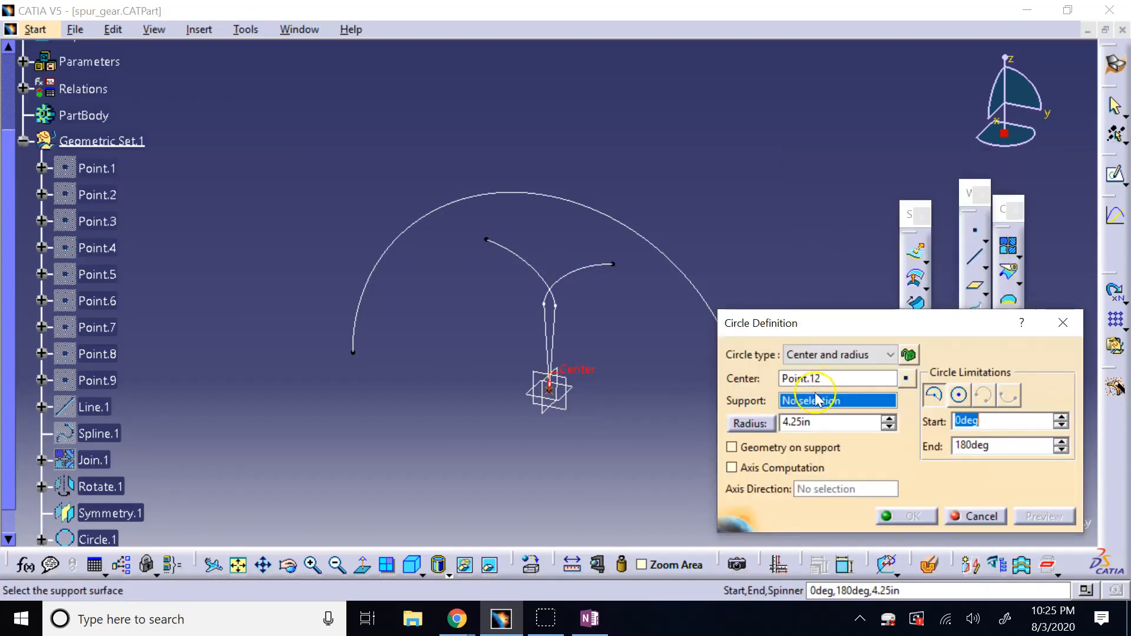
right_click(815, 400)
click(907, 107)
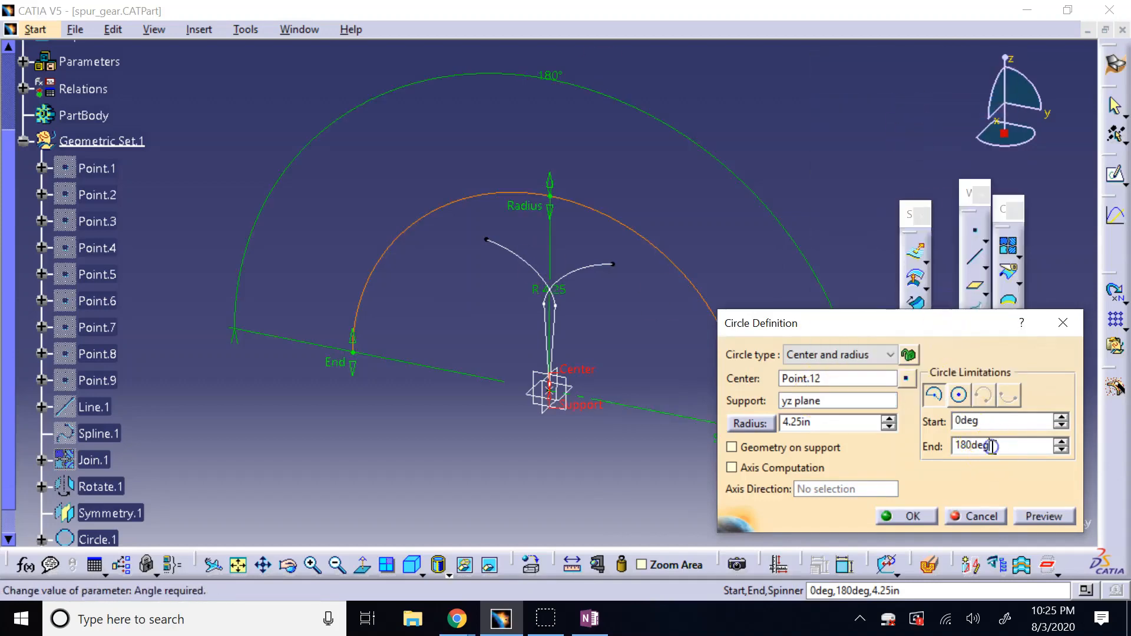
click(958, 398)
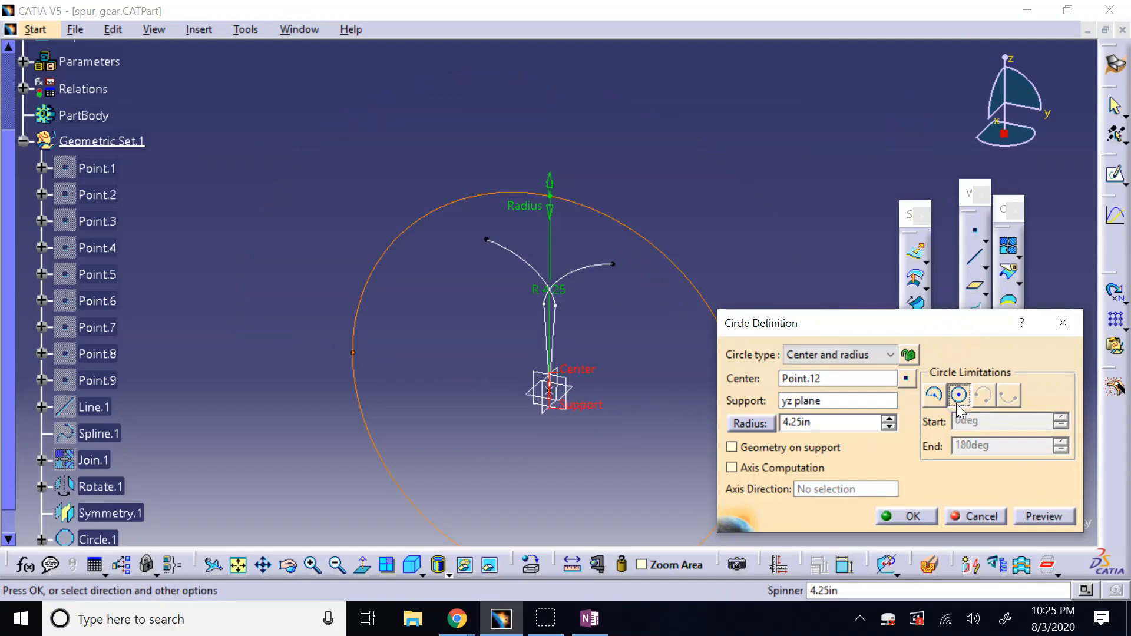
Drive the second circle's radius with the formula RD and complete the circle
right_click(819, 422)
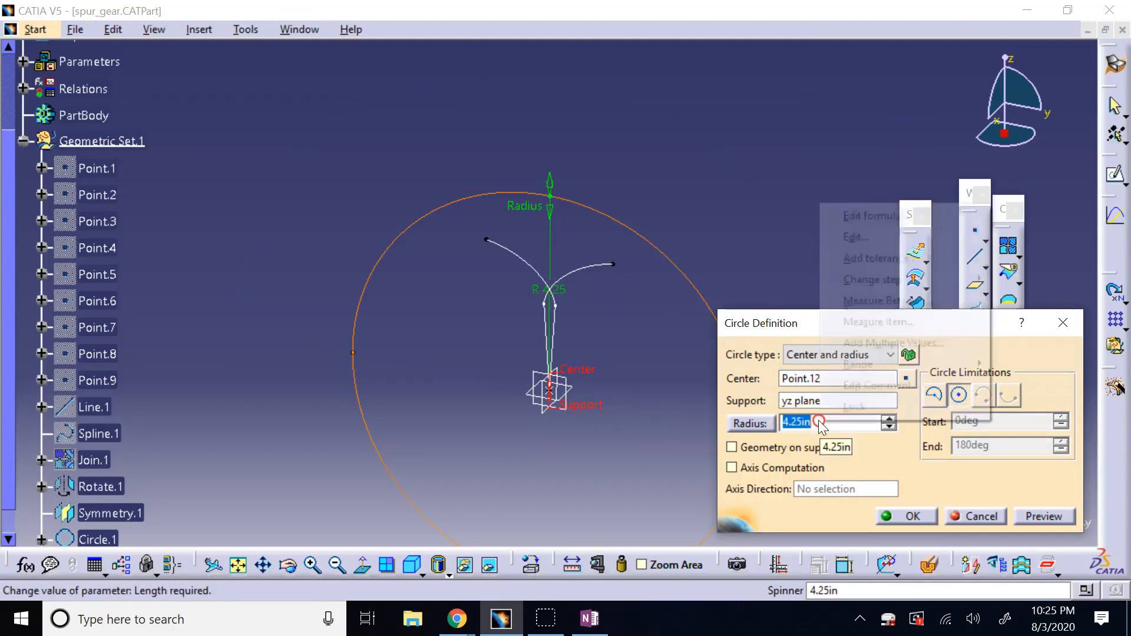
click(924, 216)
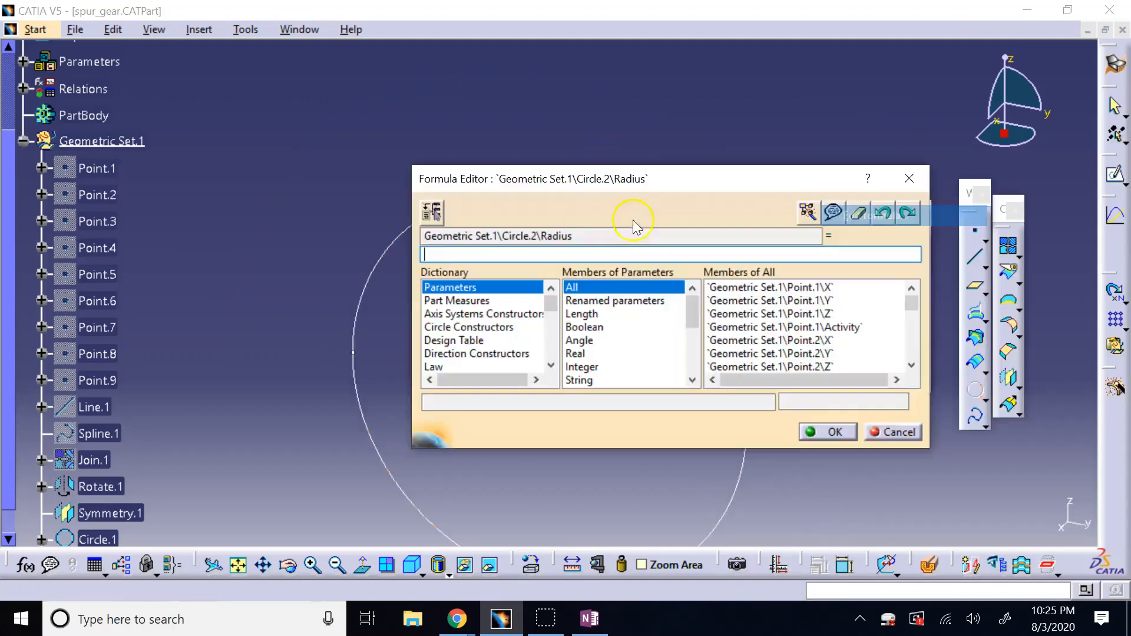
text(RD)
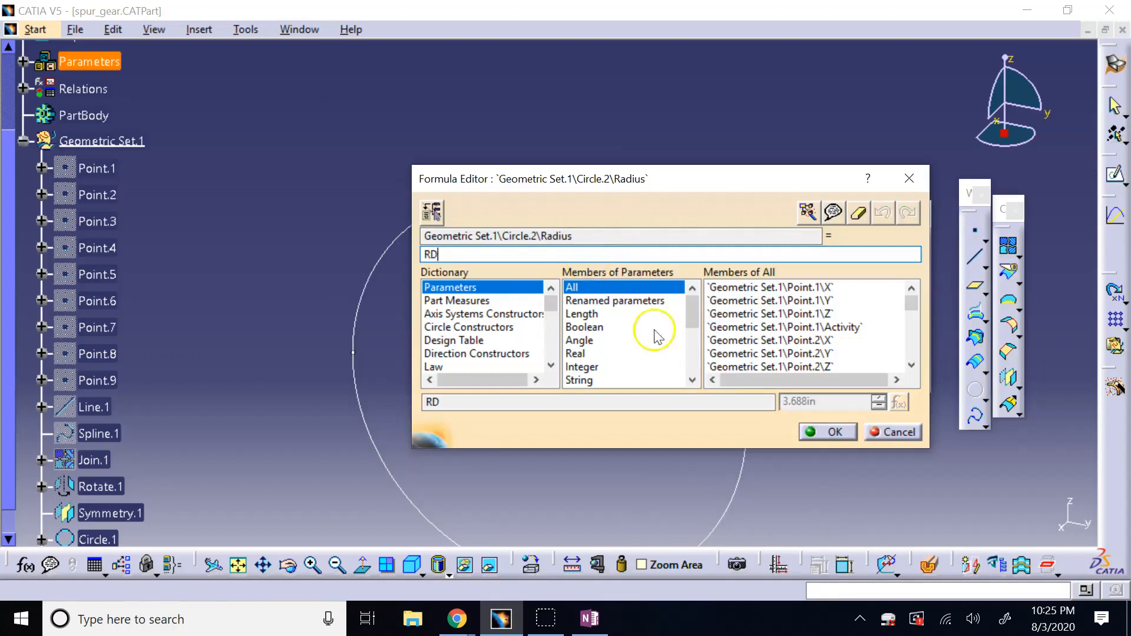
click(819, 429)
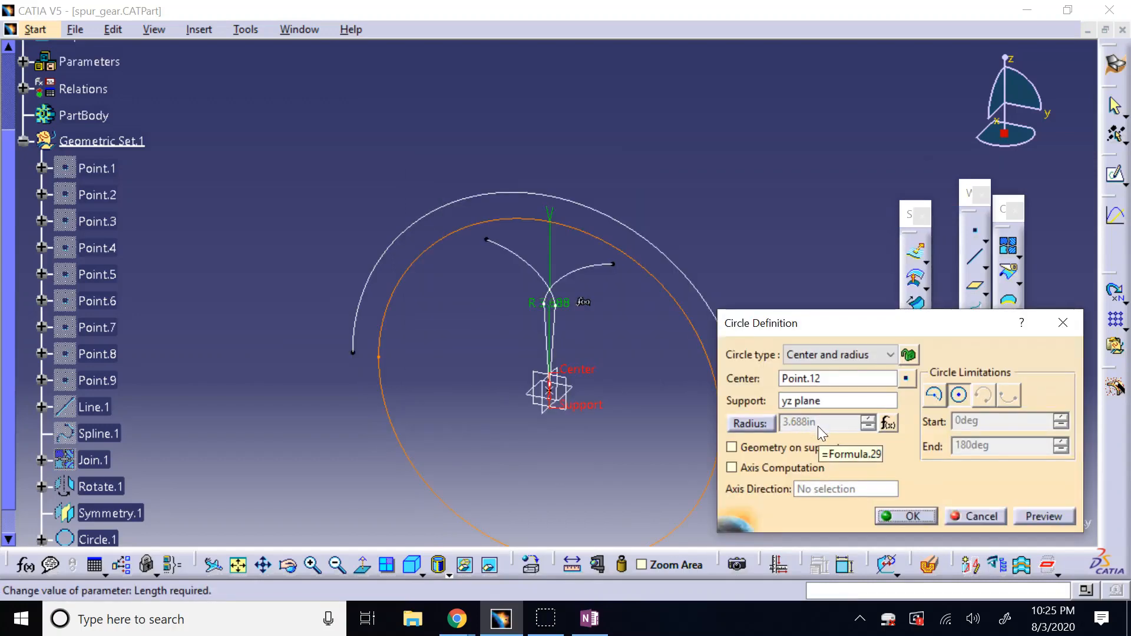
click(911, 516)
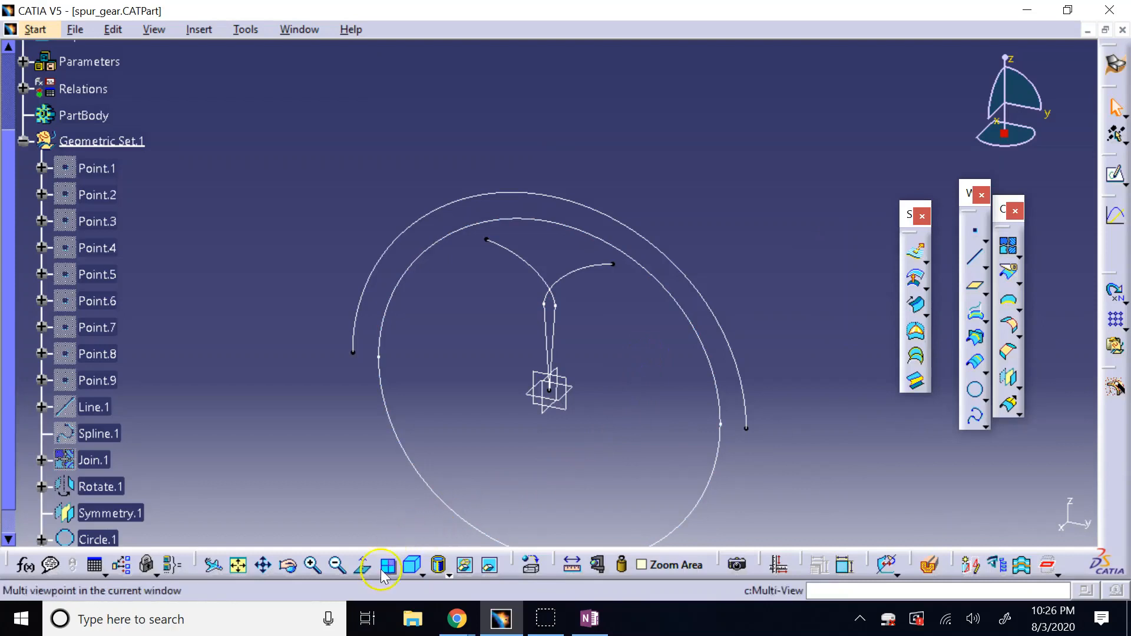
Edit the radius formula of the full inner circle to RD/2
click(289, 566)
mouse_move(625, 413)
middle_down()
mouse_move(655, 314)
mouse_move(694, 288)
mouse_move(753, 344)
mouse_move(727, 330)
mouse_move(684, 383)
mouse_move(598, 334)
mouse_move(554, 337)
mouse_move(589, 399)
mouse_move(651, 431)
mouse_move(589, 387)
mouse_move(568, 324)
mouse_move(631, 313)
mouse_move(722, 354)
mouse_move(690, 362)
mouse_move(581, 320)
mouse_move(613, 365)
middle_up()
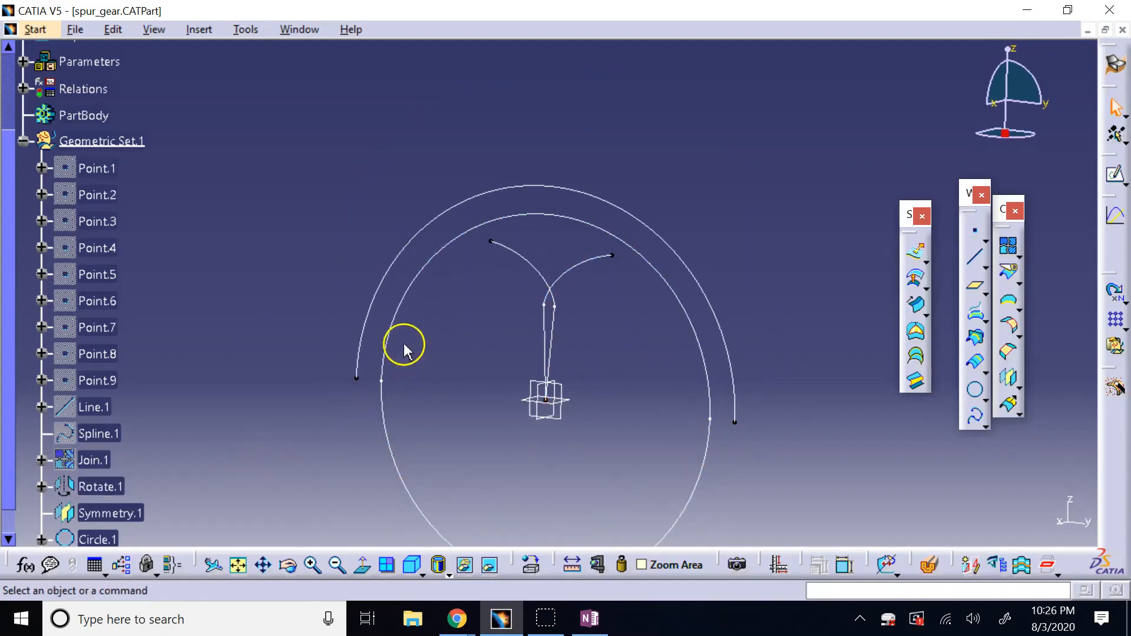
double_click(399, 311)
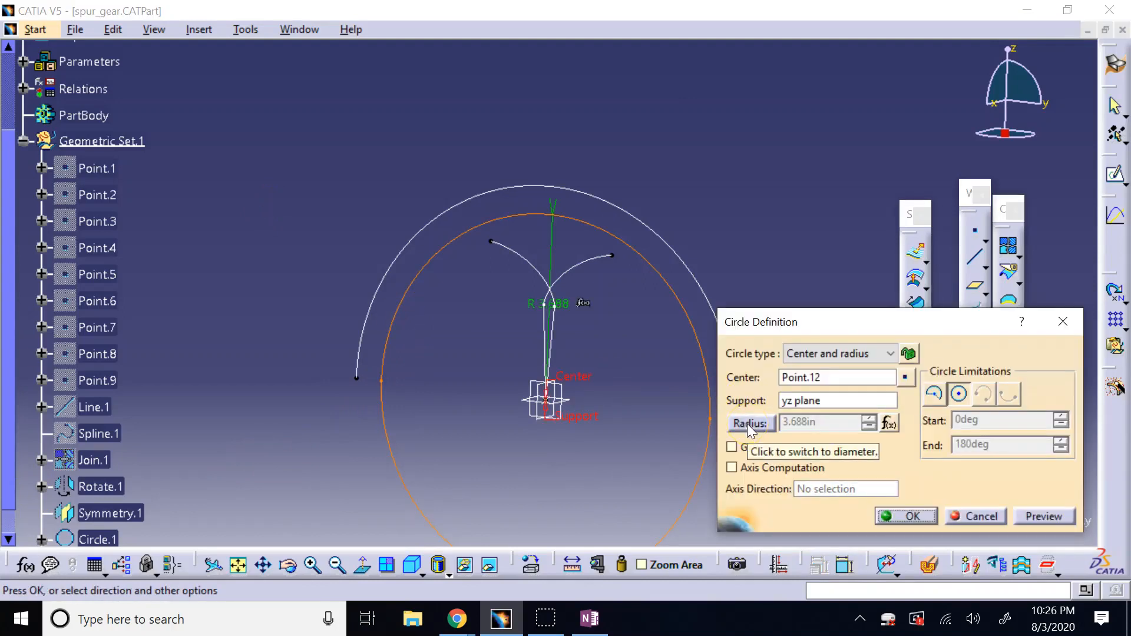
click(889, 423)
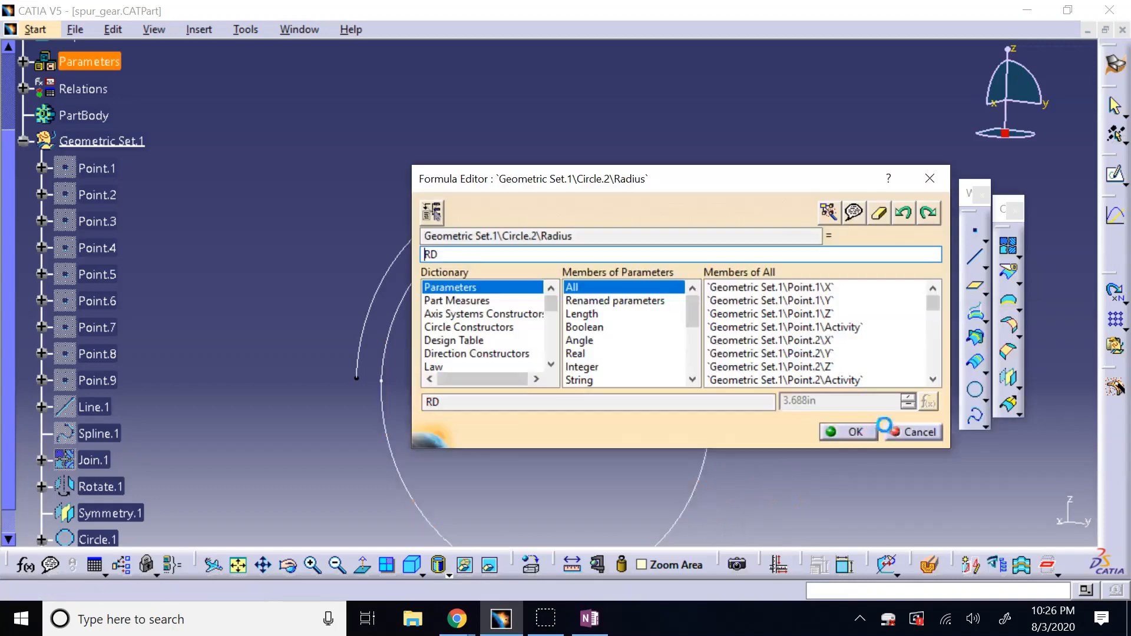
click(478, 260)
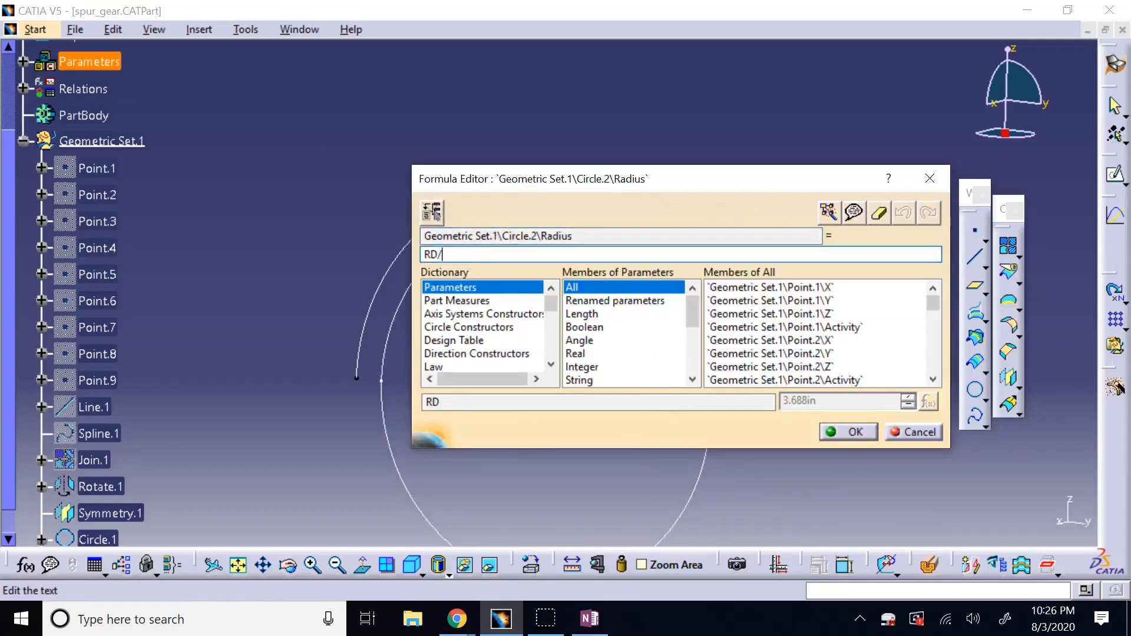
text(/2)
key(Return)
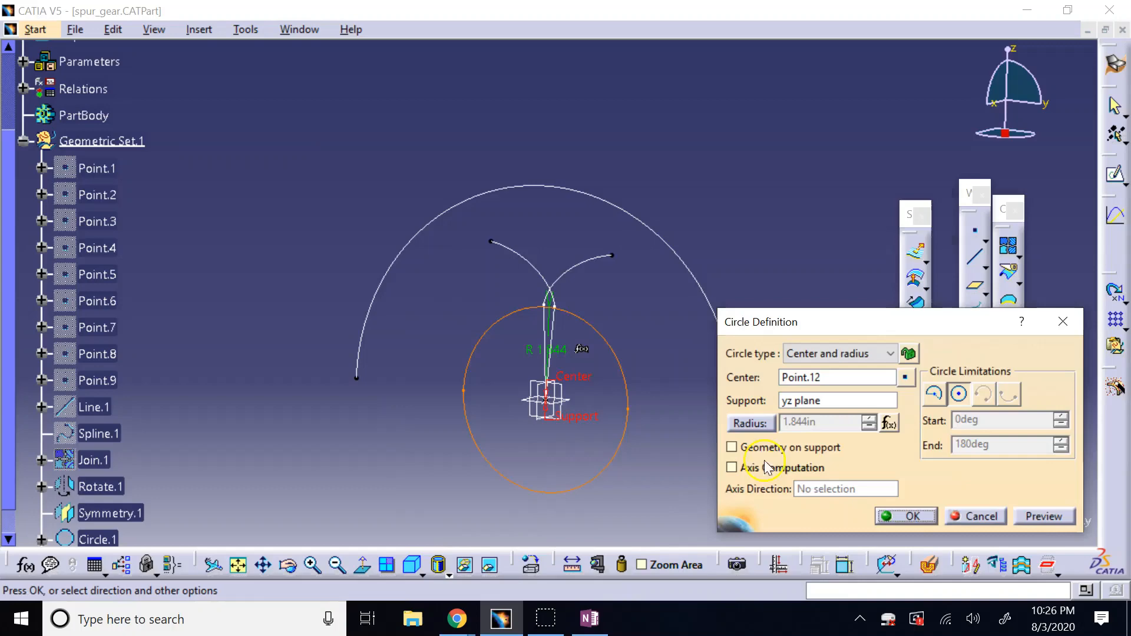
Accept the inner circle's edit and change the 180-degree outer arc's radius formula to OD/2
click(899, 515)
double_click(680, 254)
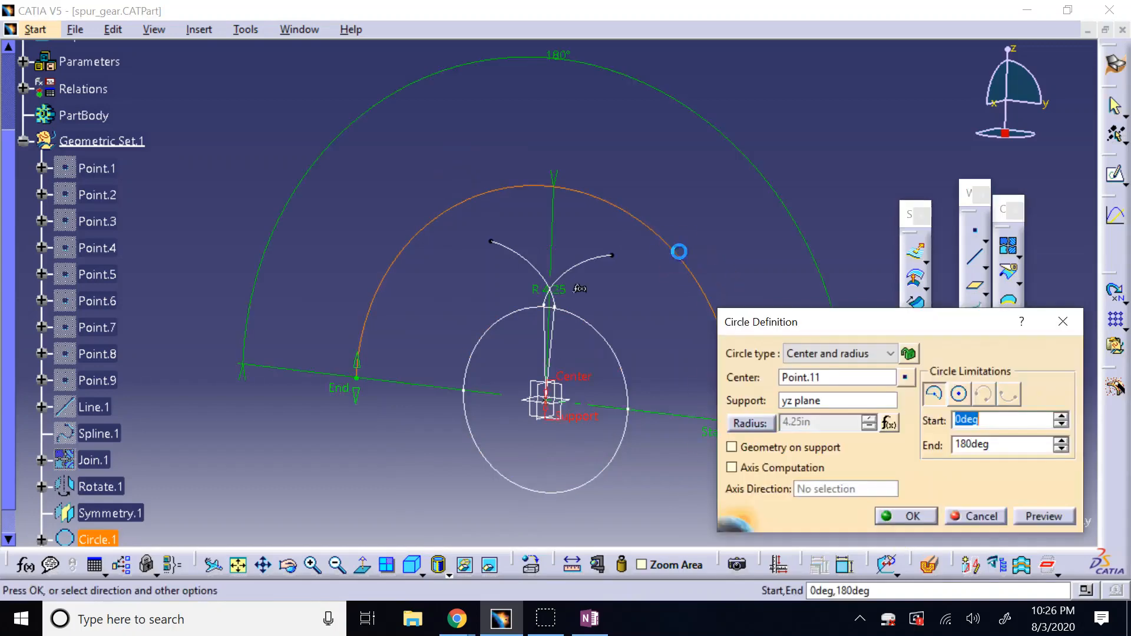
click(890, 419)
click(567, 250)
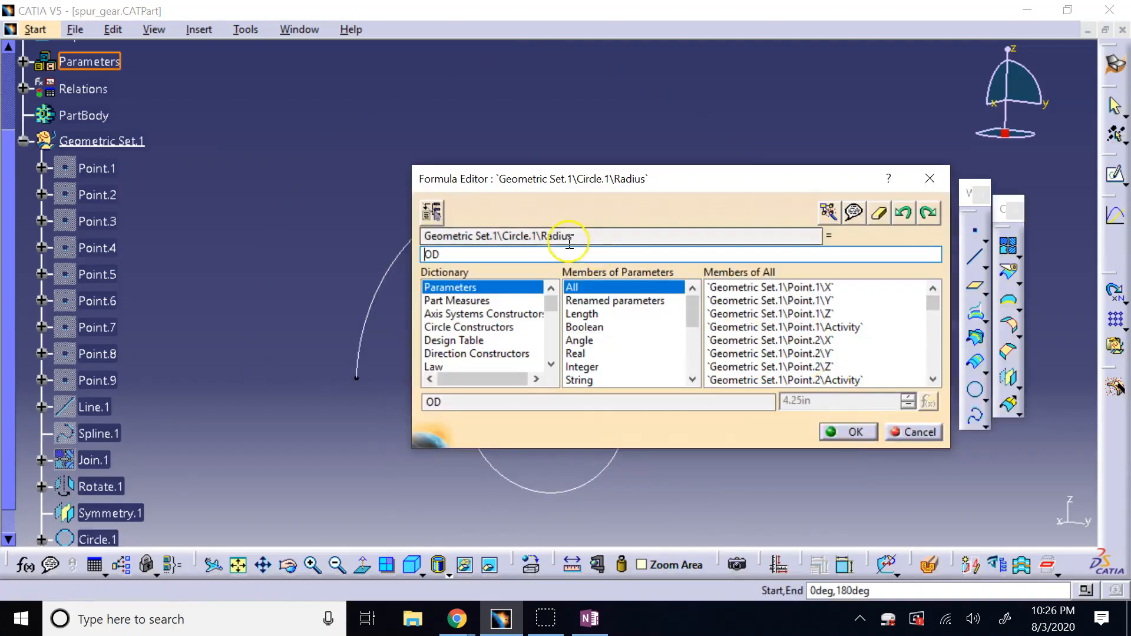
text(/2)
key(Return)
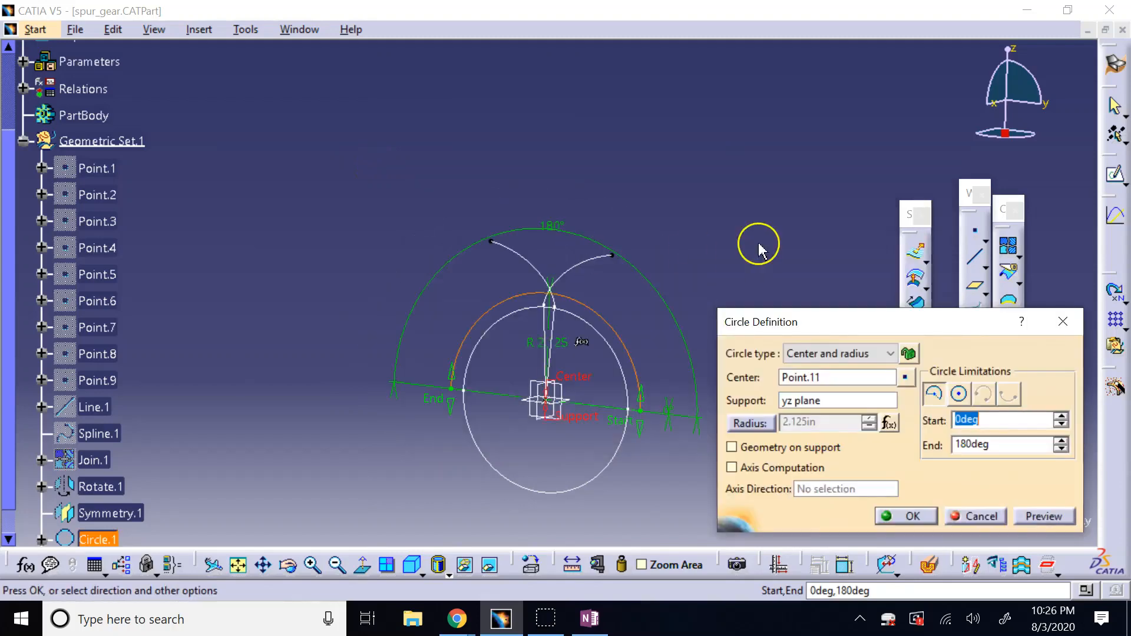
click(910, 518)
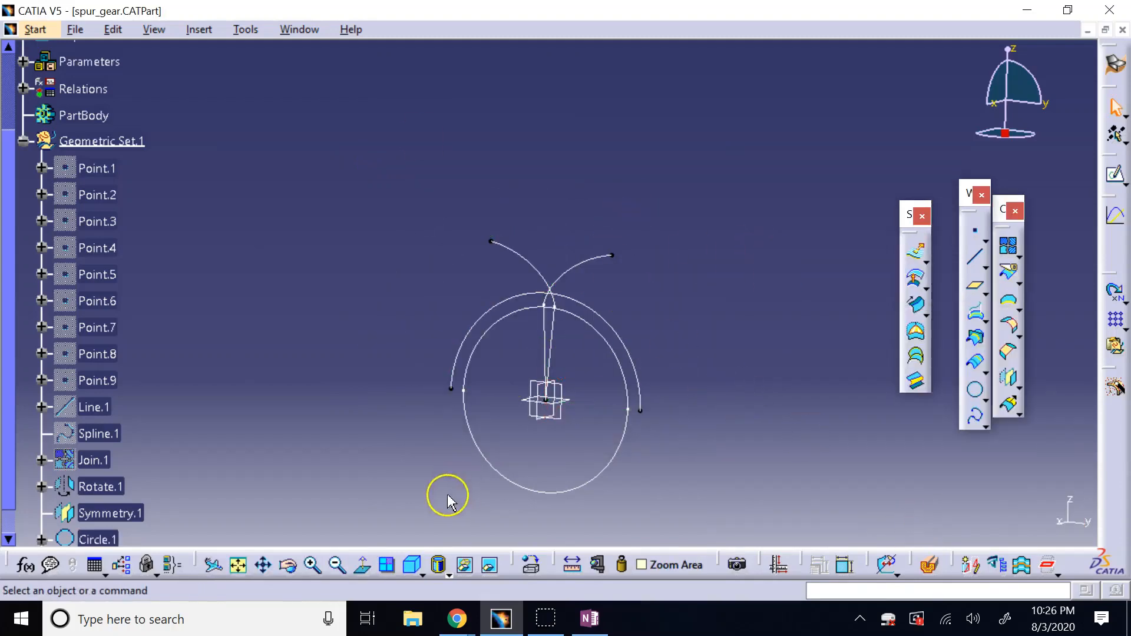
Face the YZ plane and start a Corner On Support between the rotated involute curve and the inner root circle
click(24, 141)
click(80, 213)
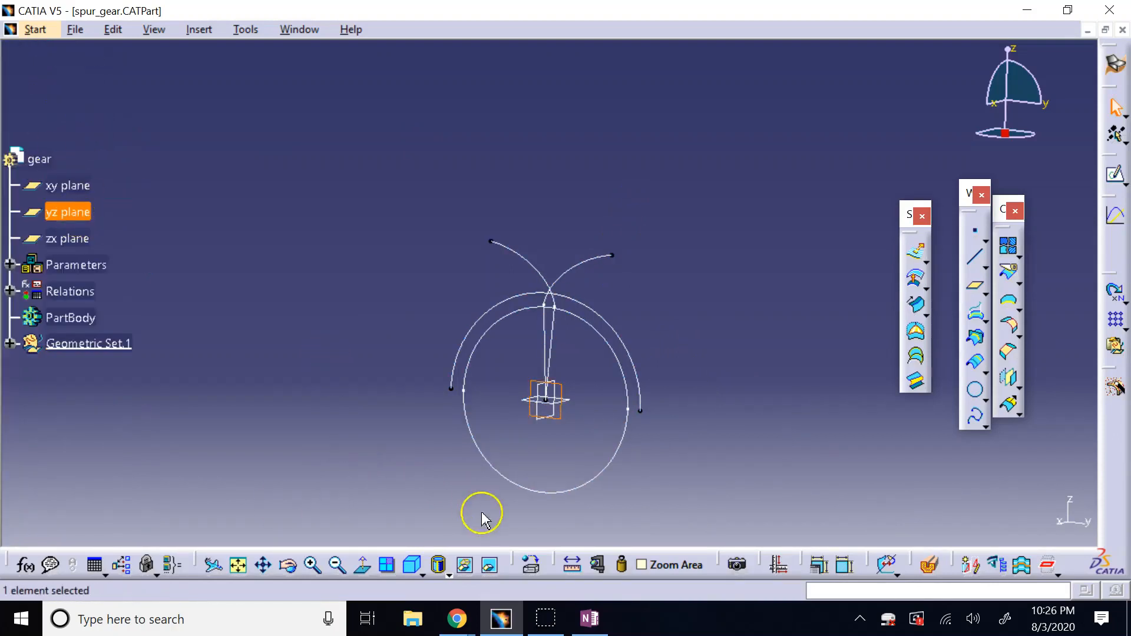
click(363, 564)
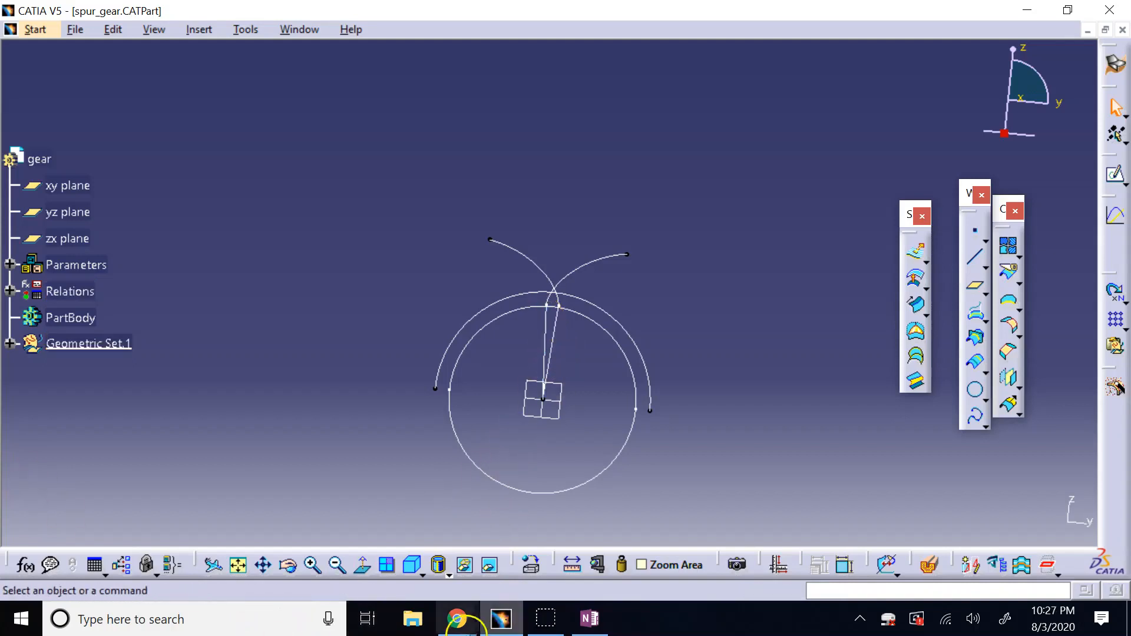
click(642, 564)
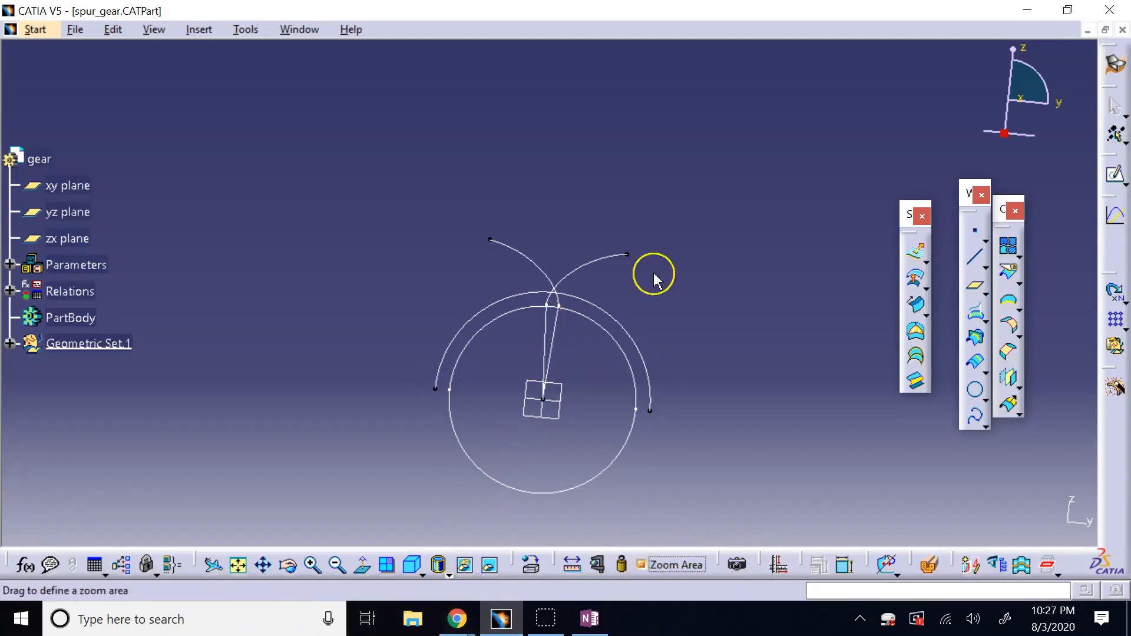
drag(518, 284, 580, 328)
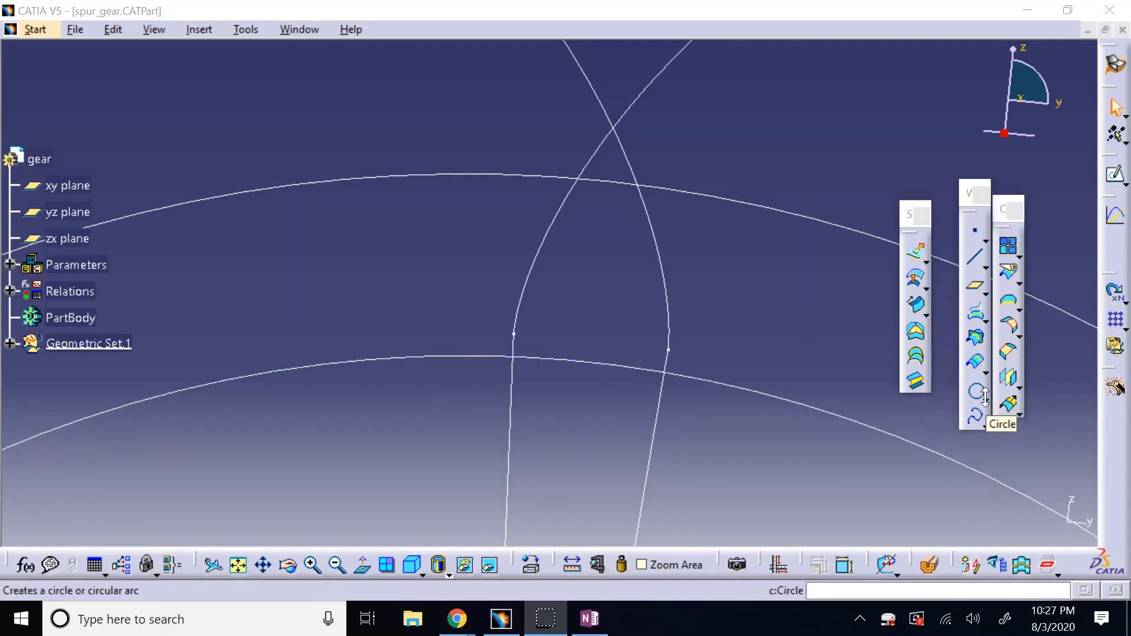
click(985, 398)
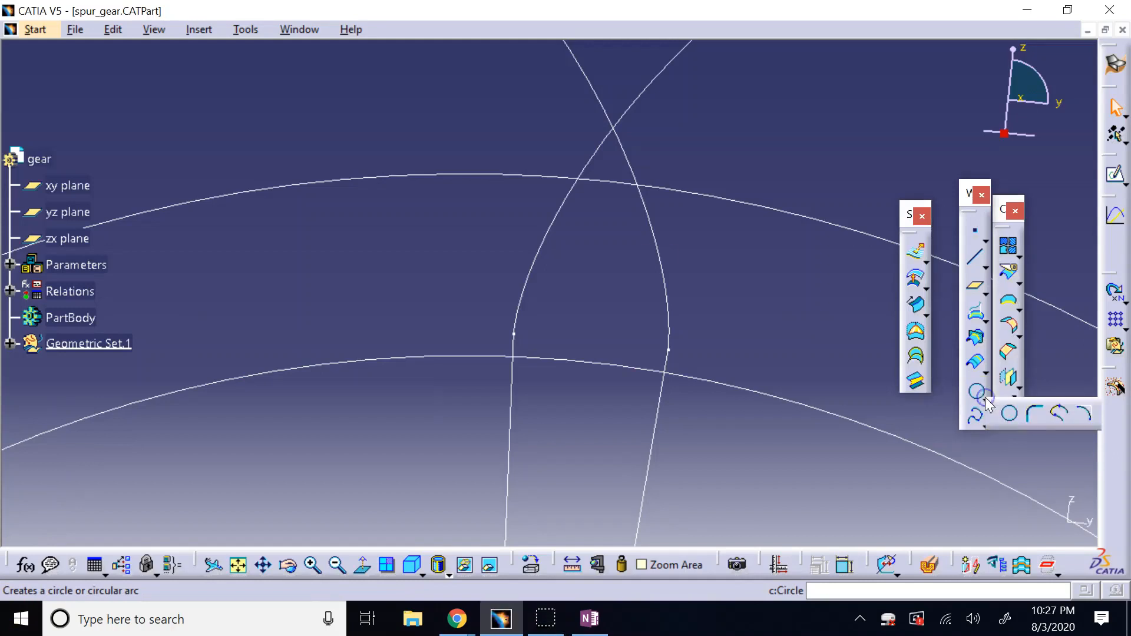
click(1034, 417)
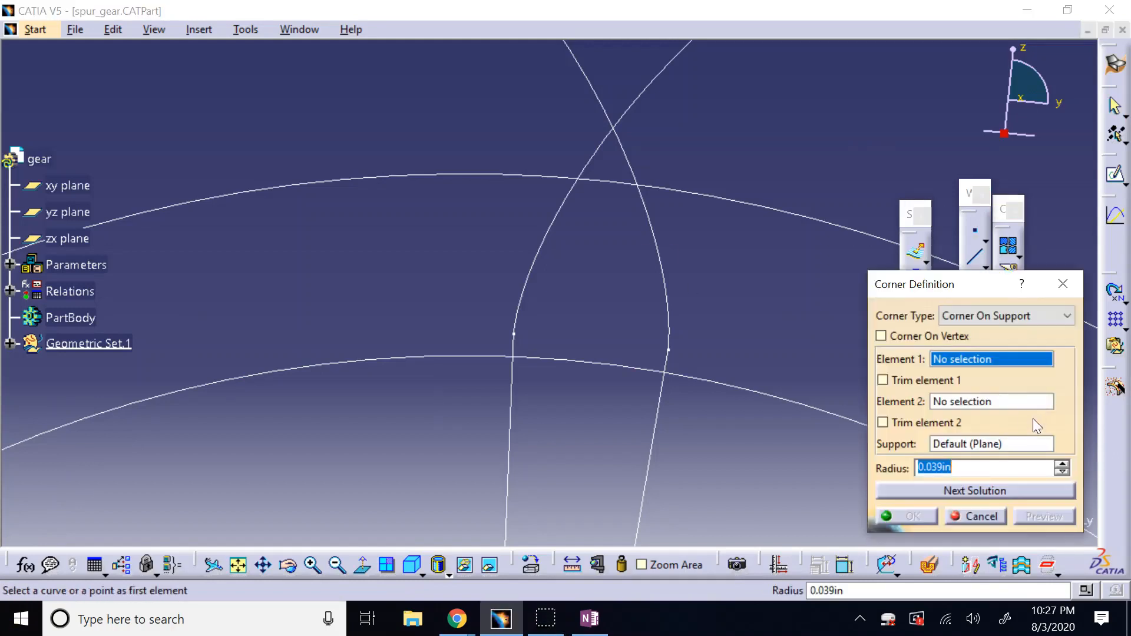
click(523, 307)
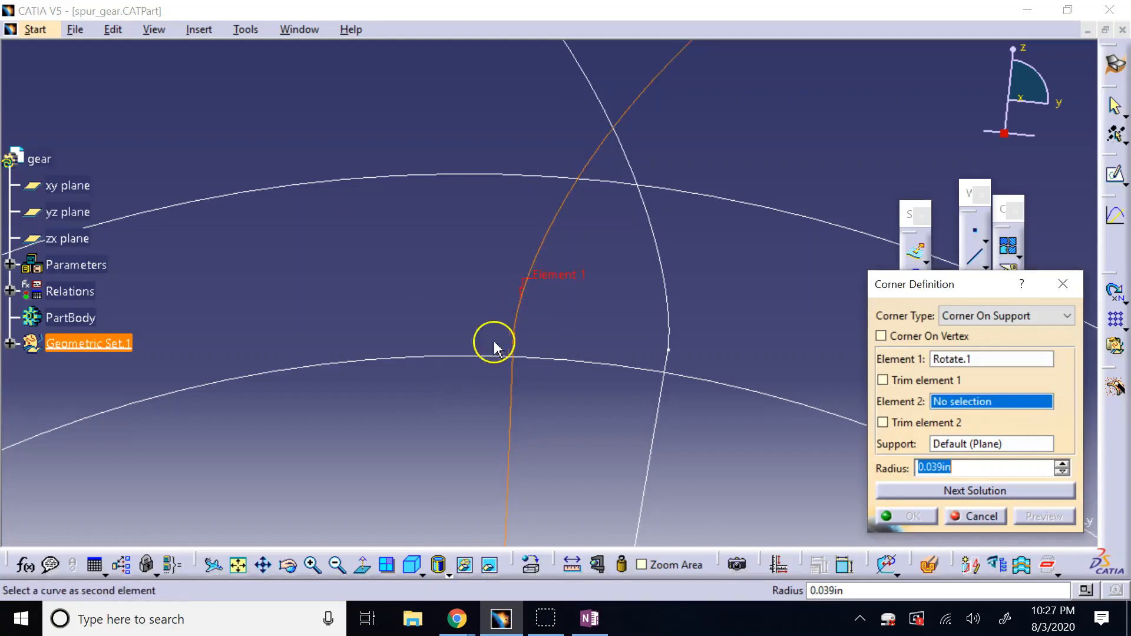
click(501, 356)
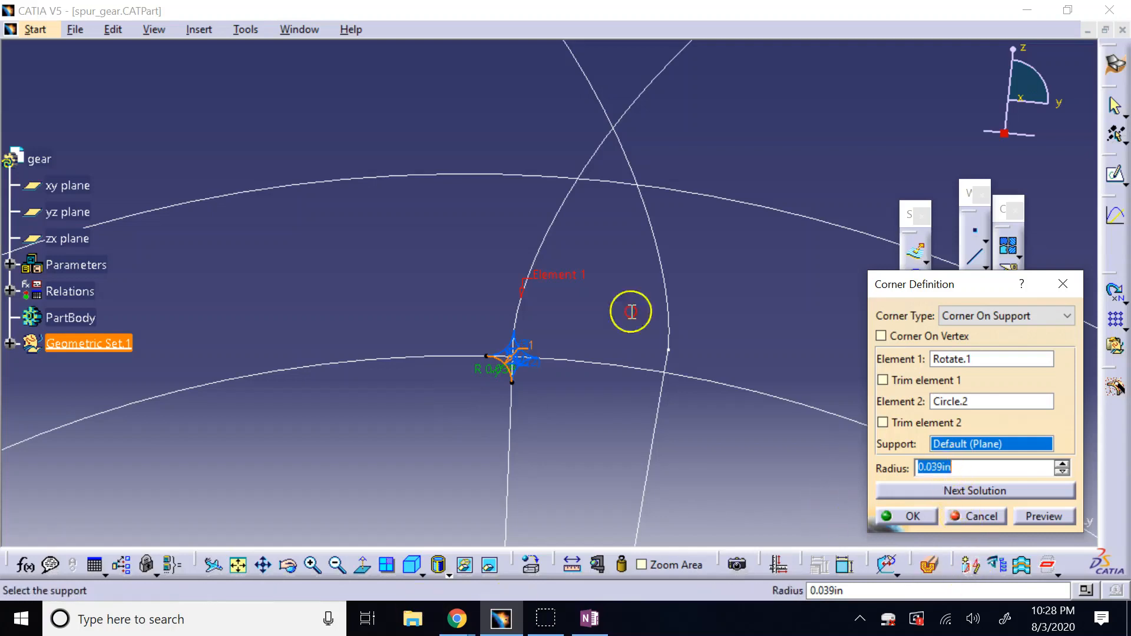
Drive the corner's radius with the formula CL and complete the corner
right_click(947, 469)
click(1001, 261)
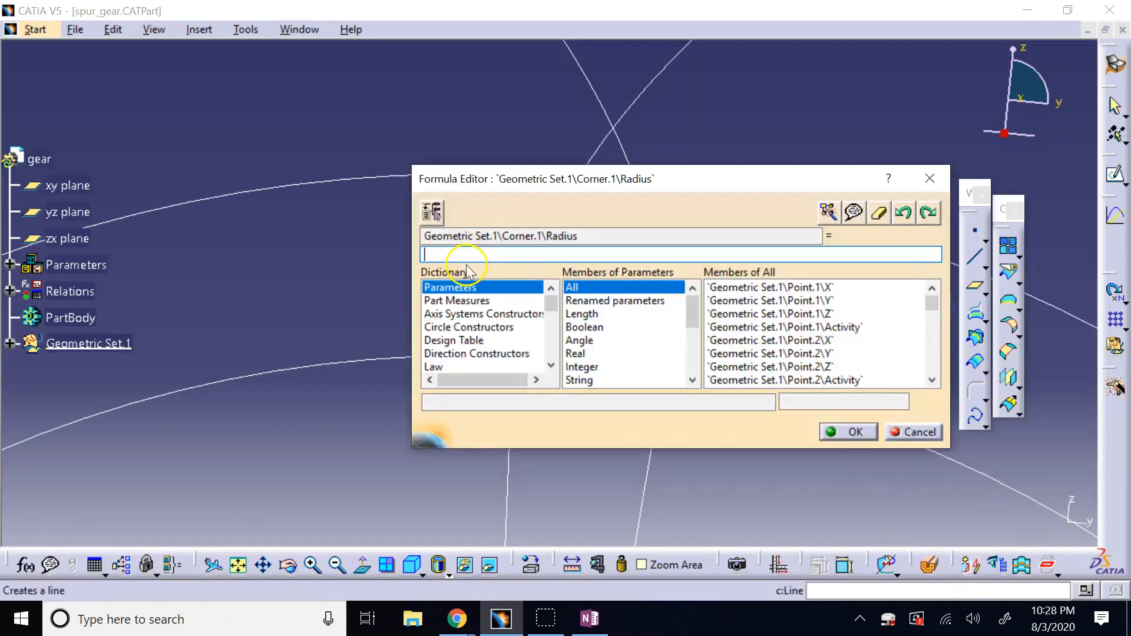
text(CL)
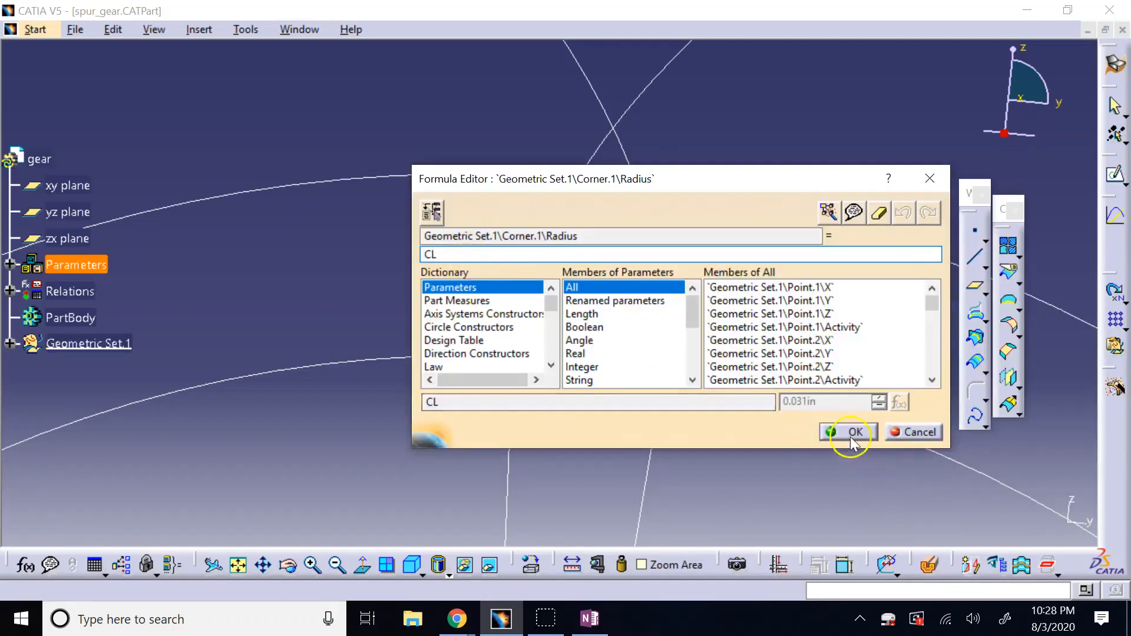
click(850, 438)
click(903, 515)
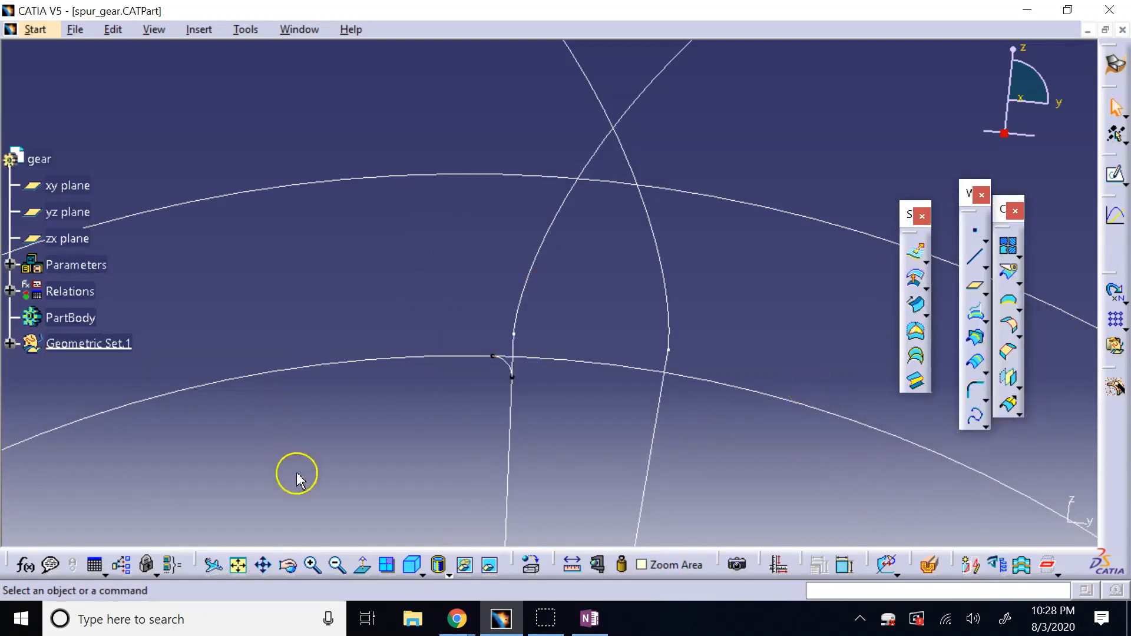
Edit the corner to use the solution outside the tooth and above the root circle, blending into the rotated involute
double_click(515, 366)
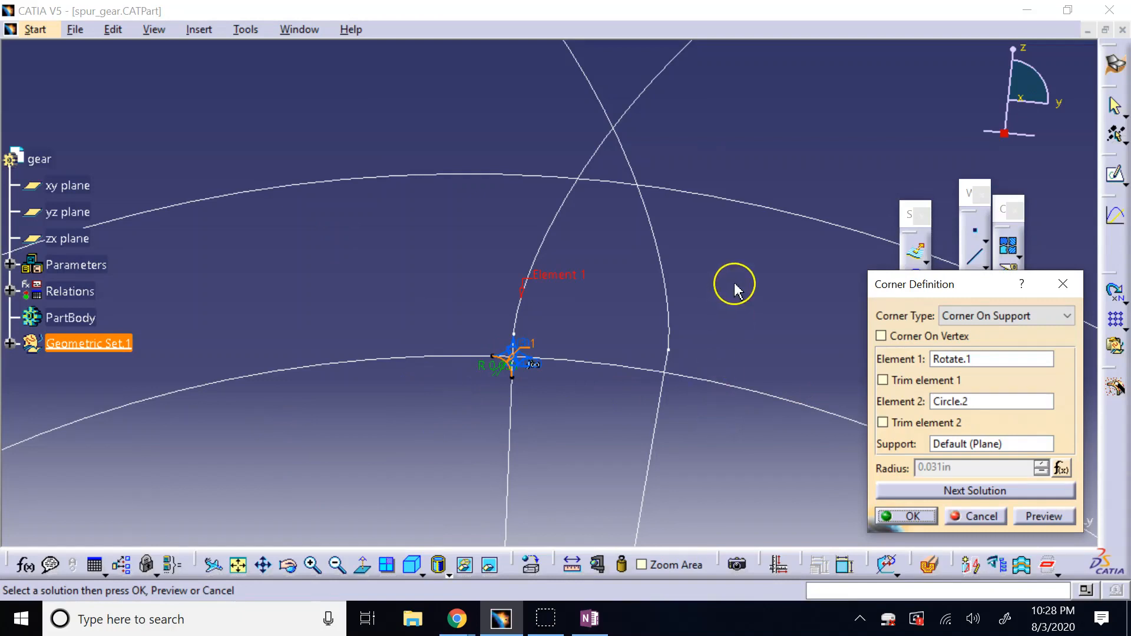
click(508, 350)
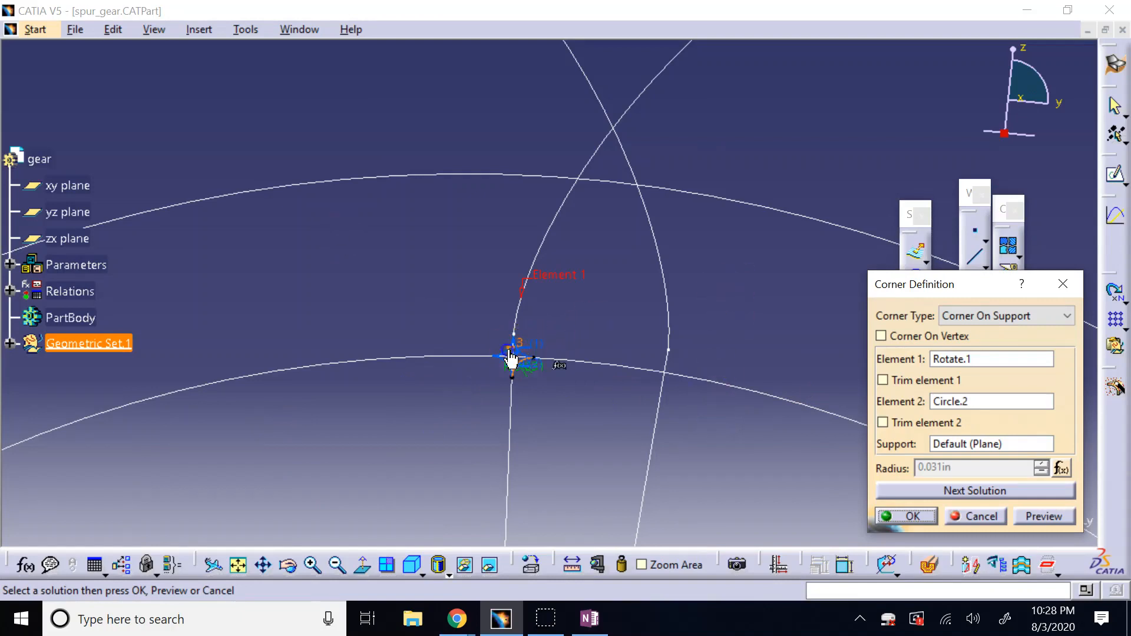
click(311, 565)
click(311, 566)
click(311, 565)
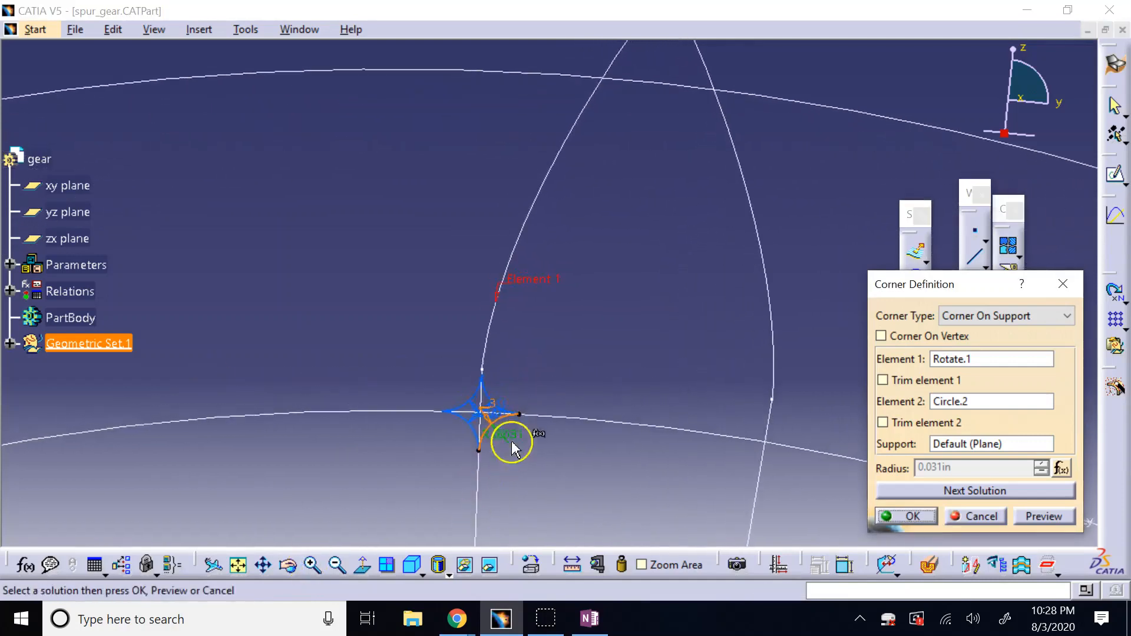
click(460, 416)
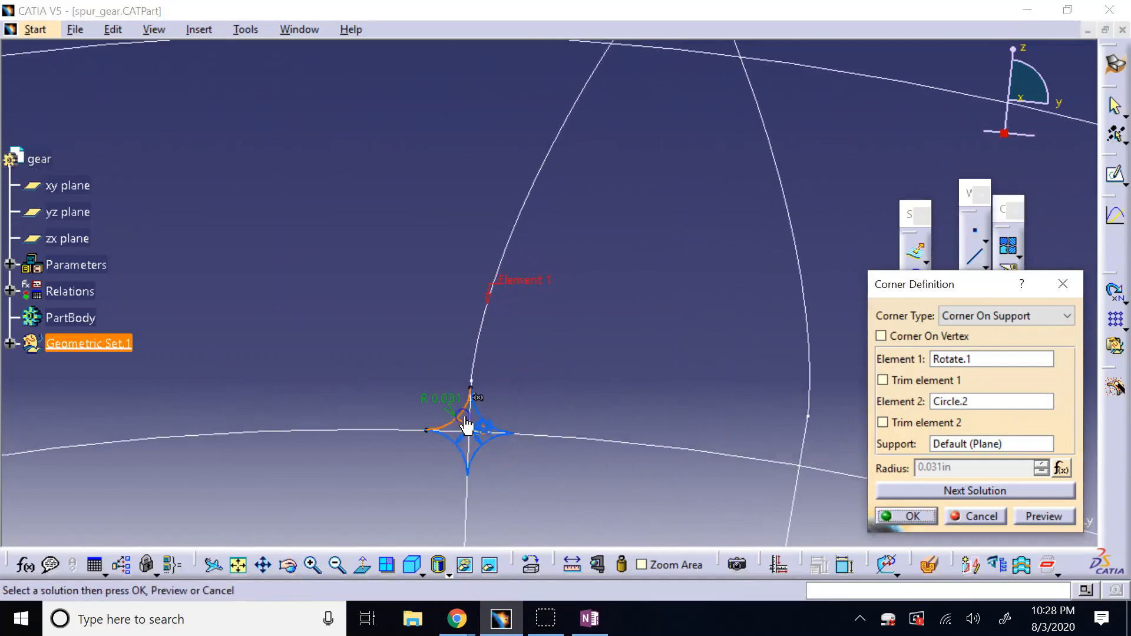
click(896, 517)
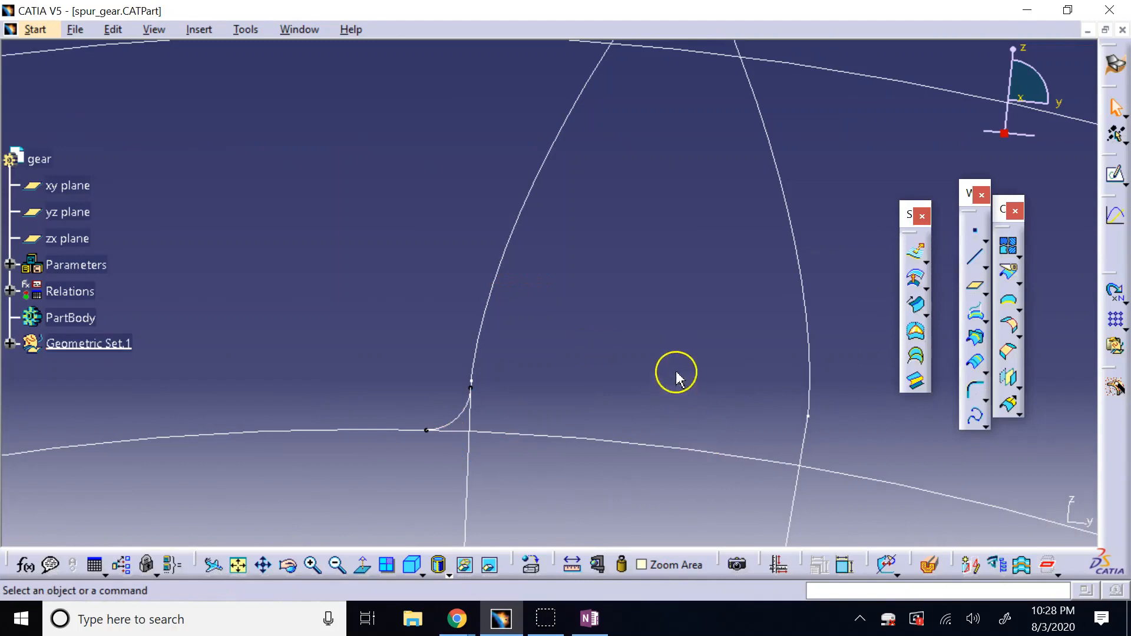
Add a matching outside corner between the mirrored involute curve and the root circle, with its radius driven by CL
click(975, 388)
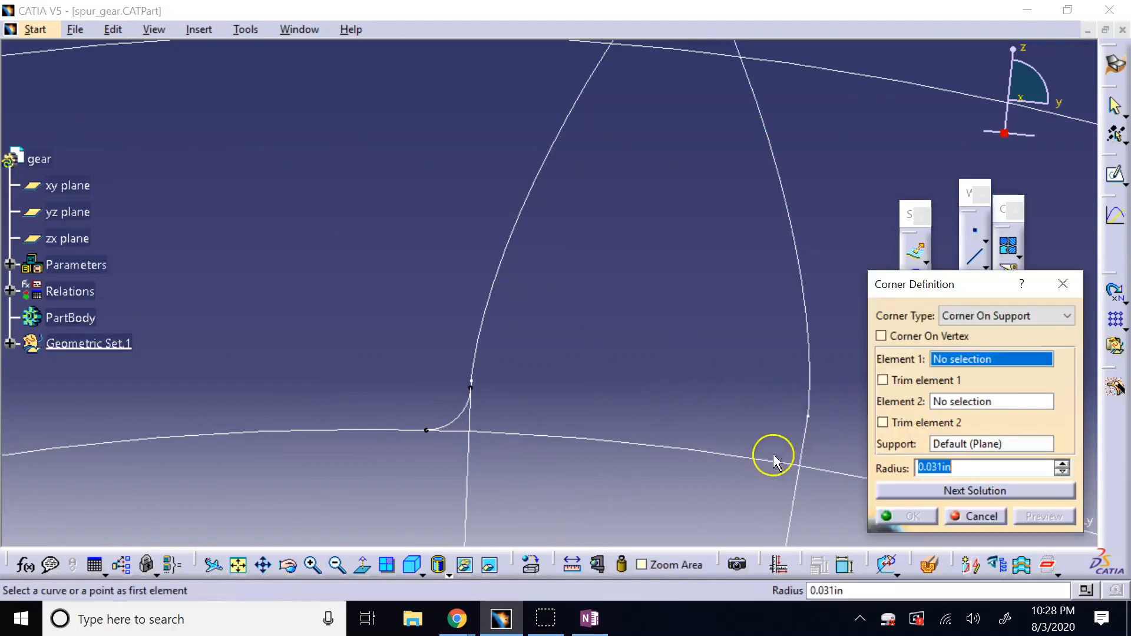
click(808, 449)
click(822, 471)
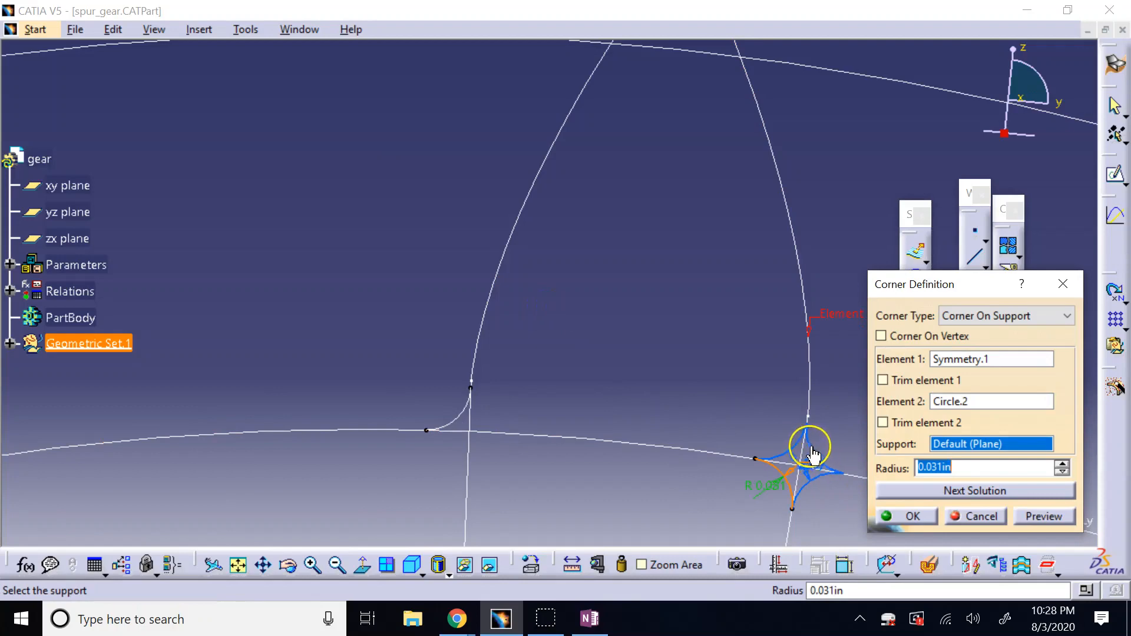
click(815, 456)
right_click(915, 472)
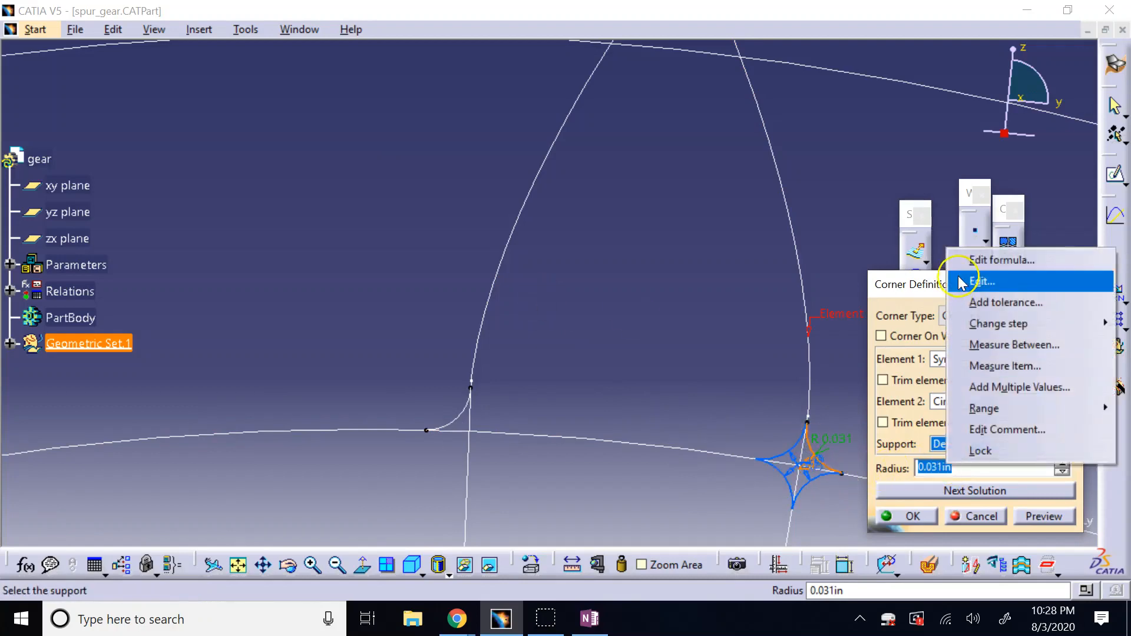
click(990, 257)
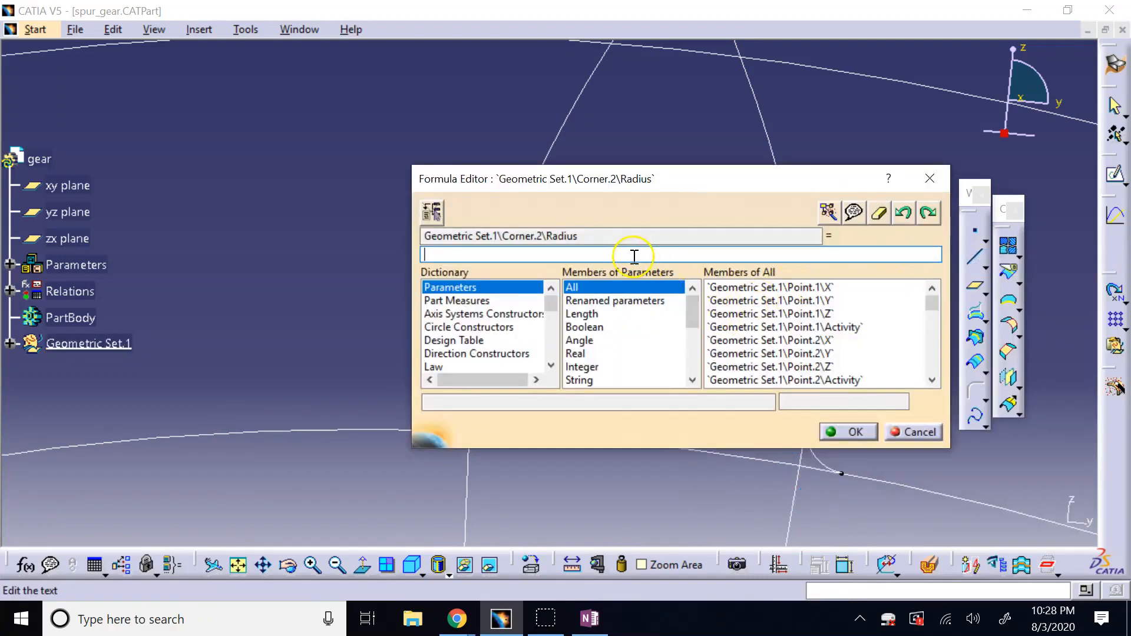
text(CL)
click(848, 432)
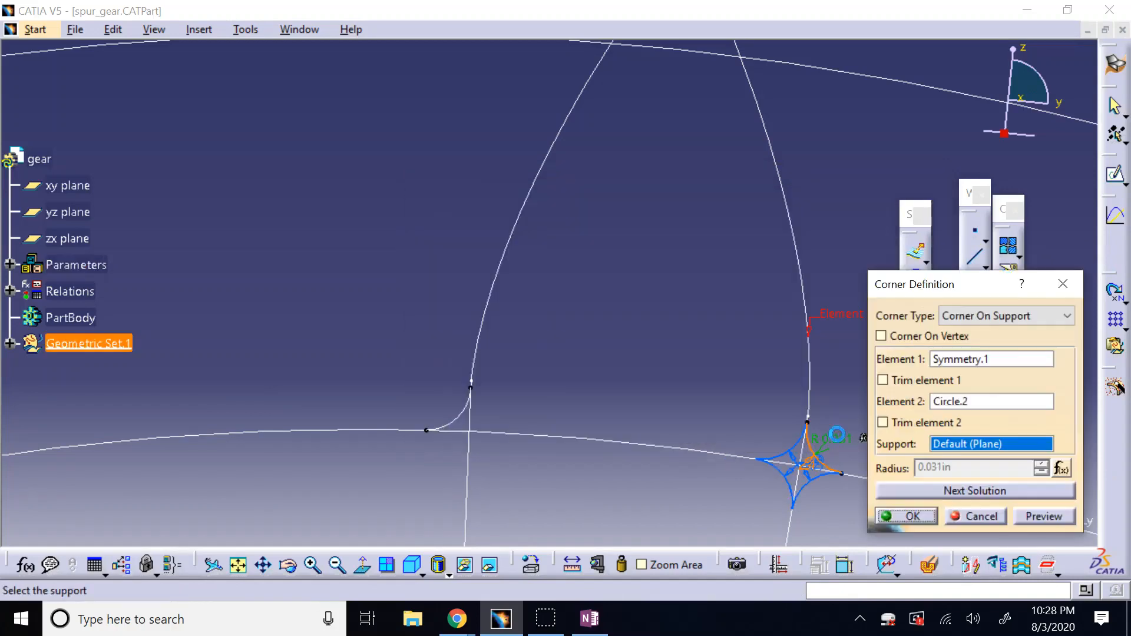
click(915, 517)
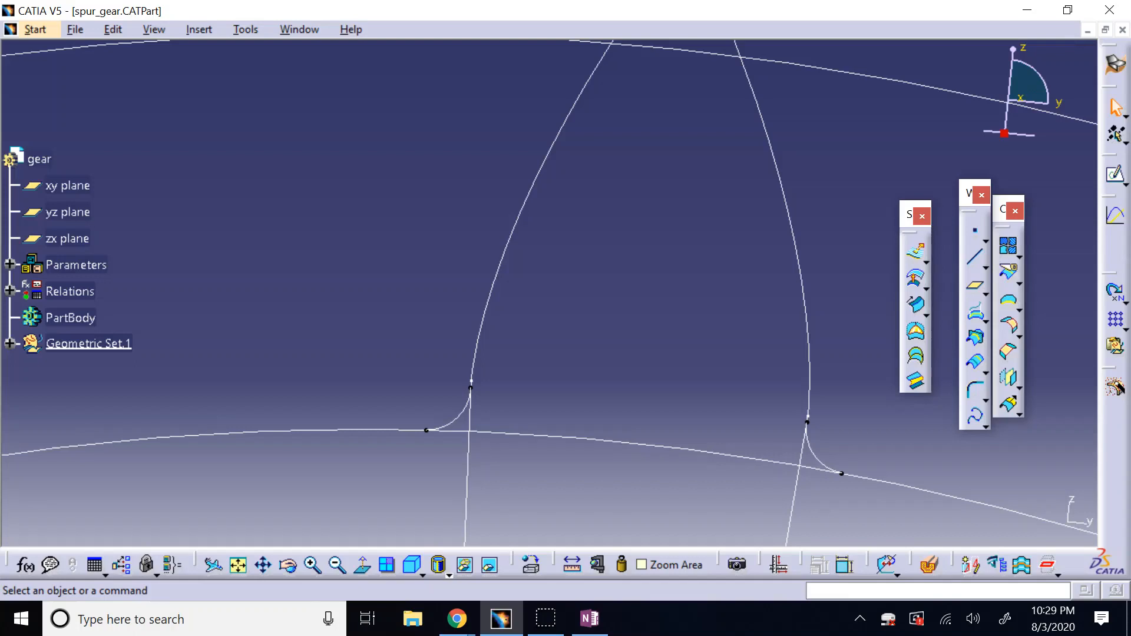
Create a point-to-point line joining the two corners' endpoints on the root circle
click(975, 257)
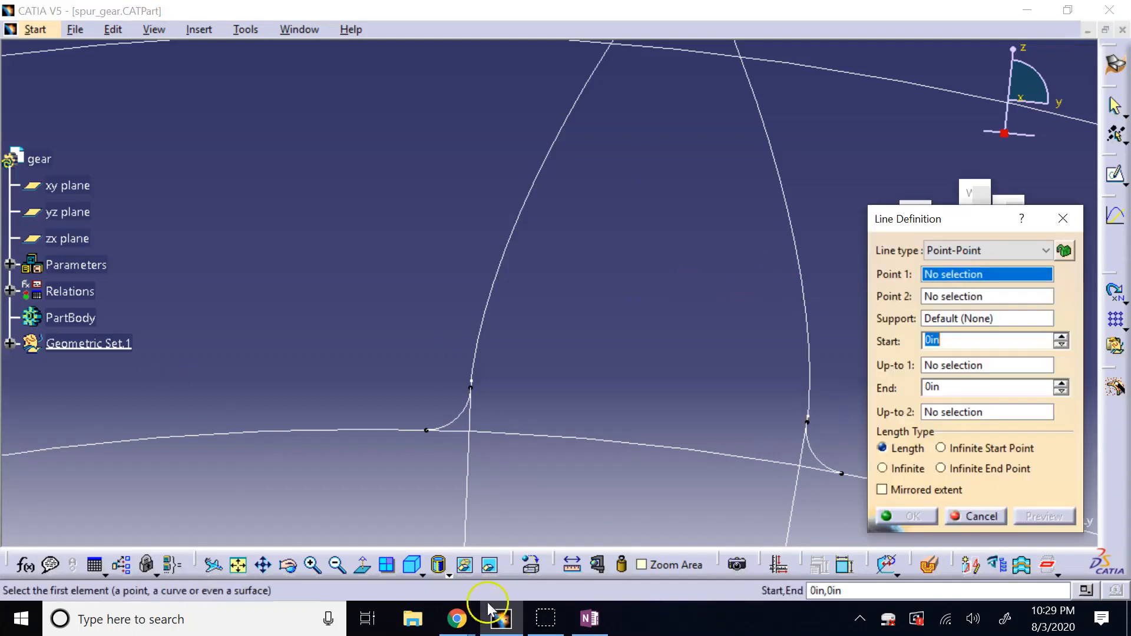
click(428, 432)
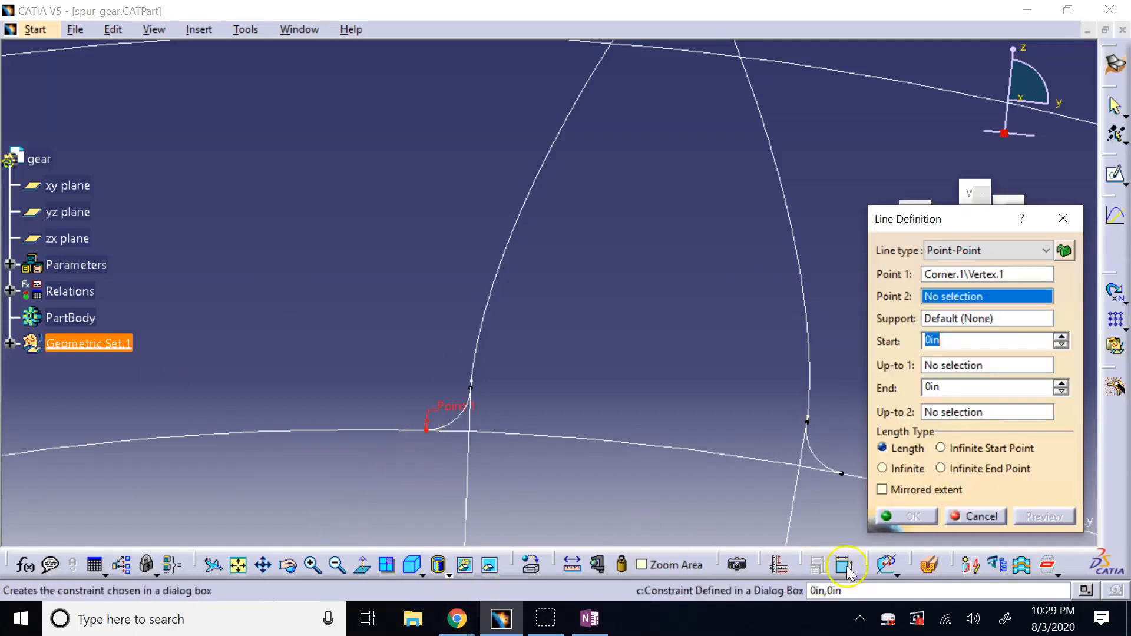
click(843, 473)
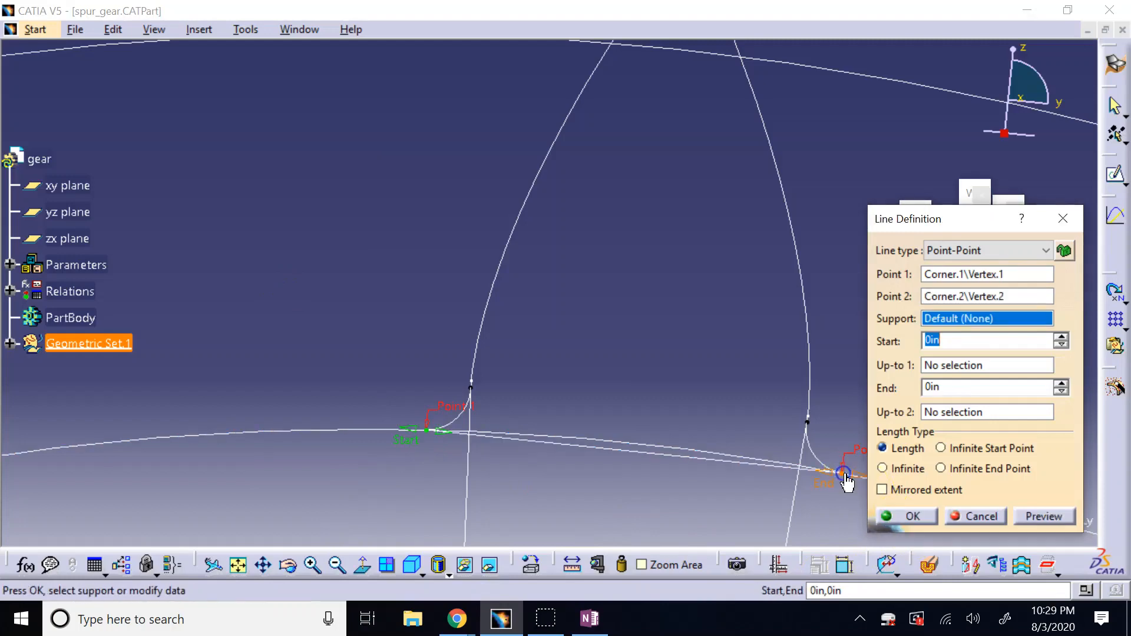
click(890, 516)
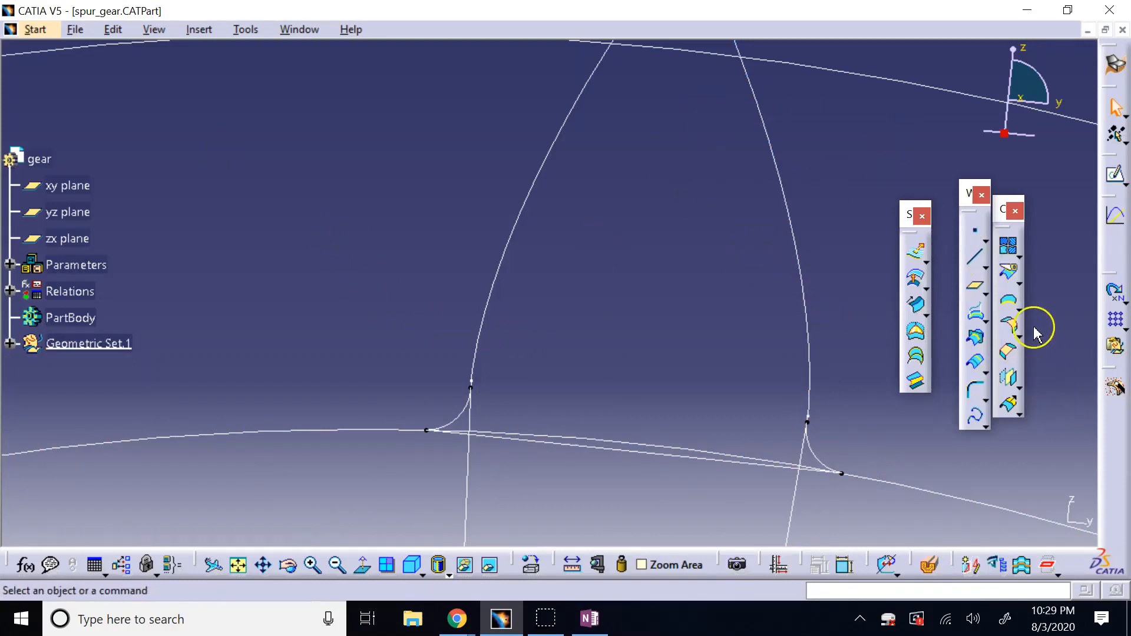
Try to split the rotated involute with the root circle, keeping the portion inside the circle
click(1008, 285)
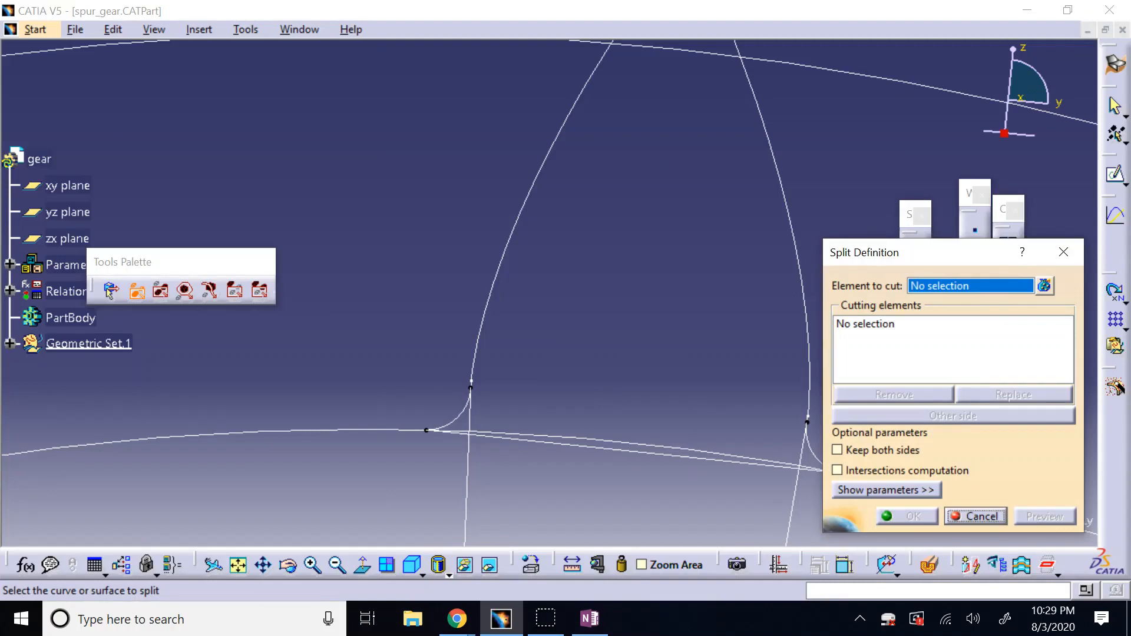
click(467, 493)
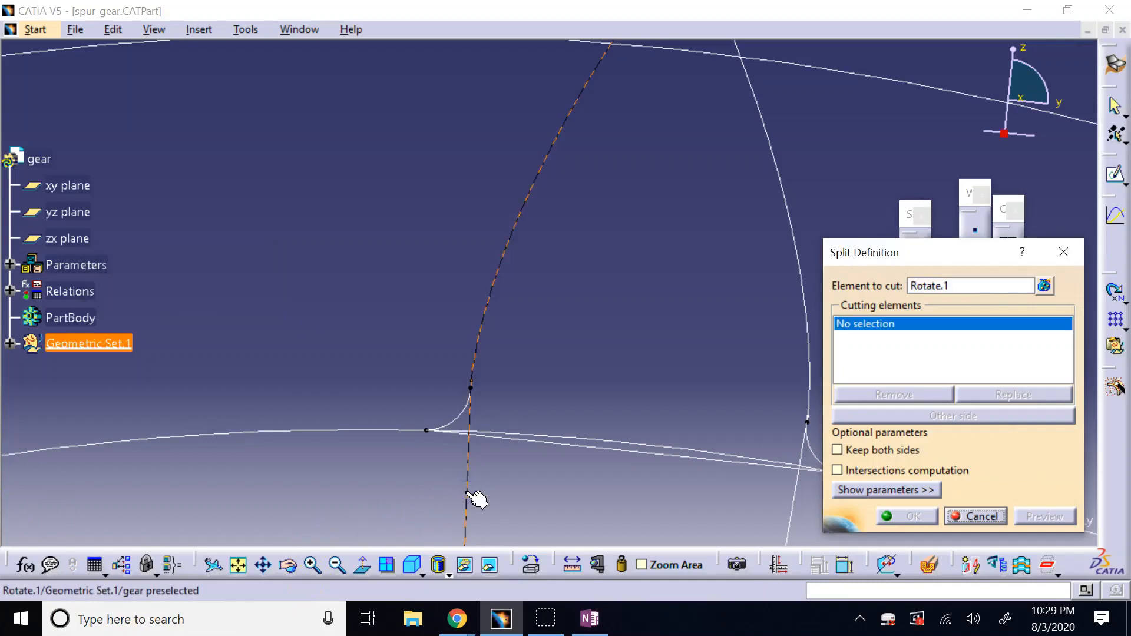
click(360, 433)
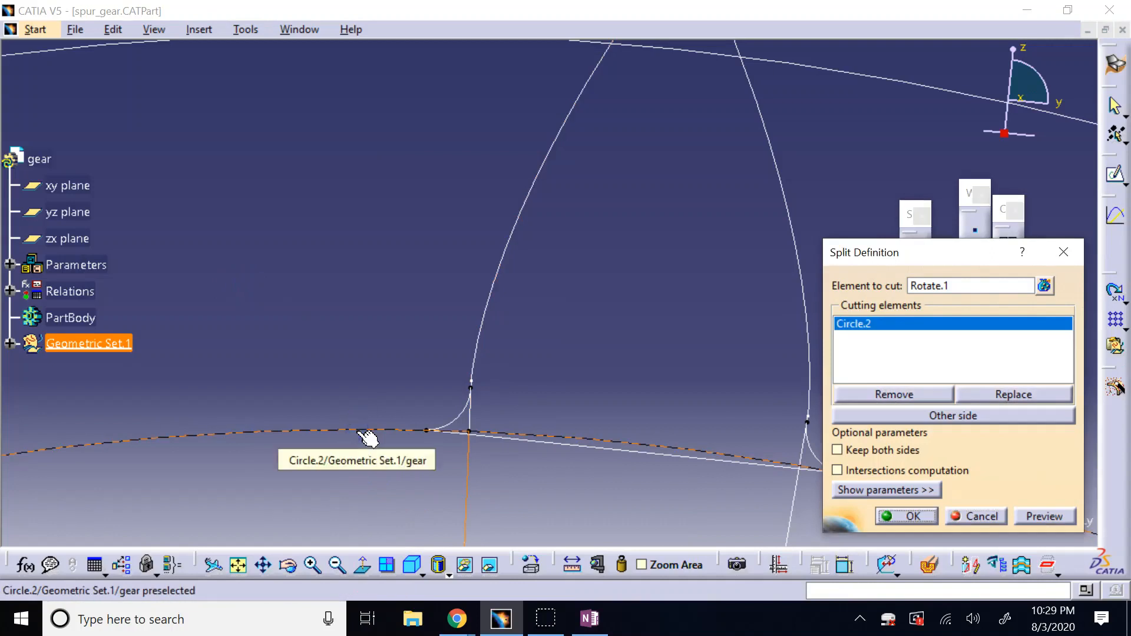
click(1016, 518)
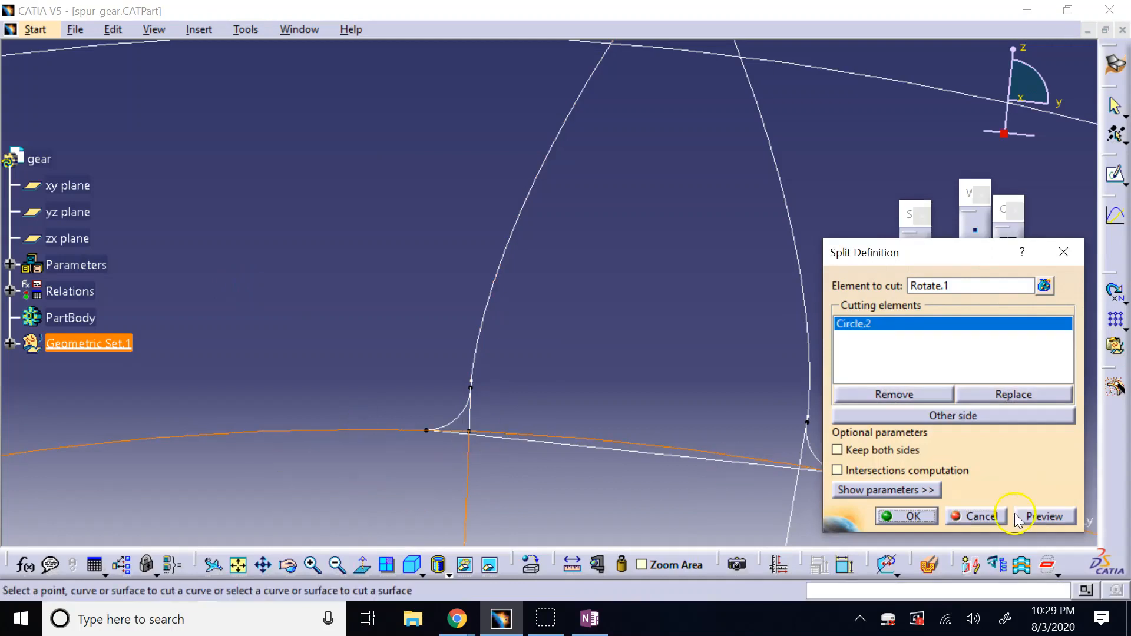
click(936, 417)
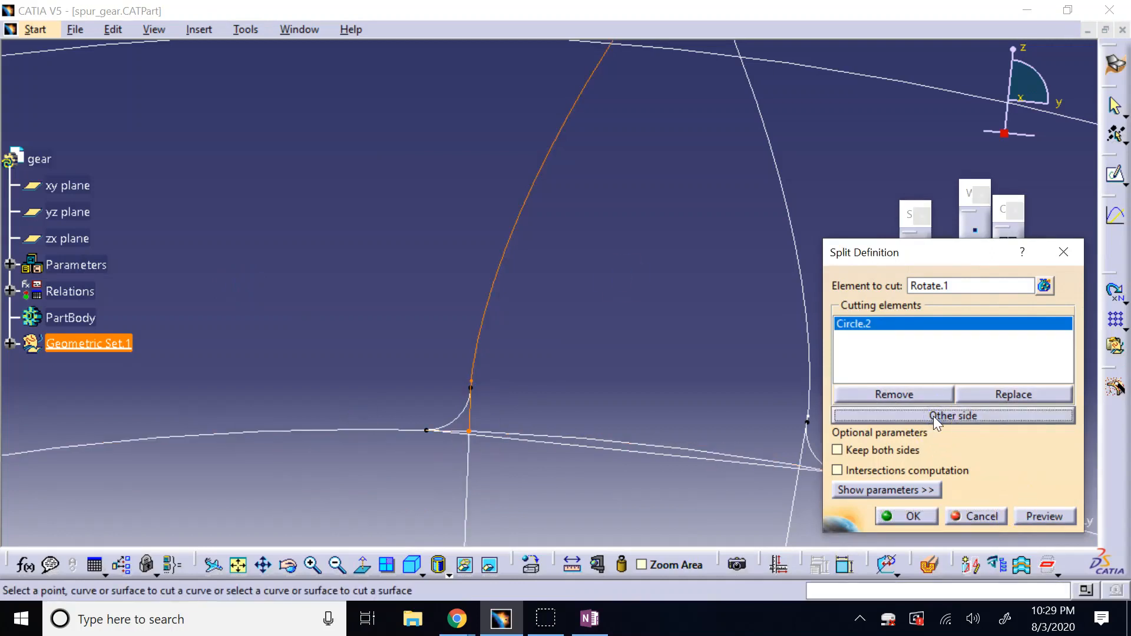
click(934, 416)
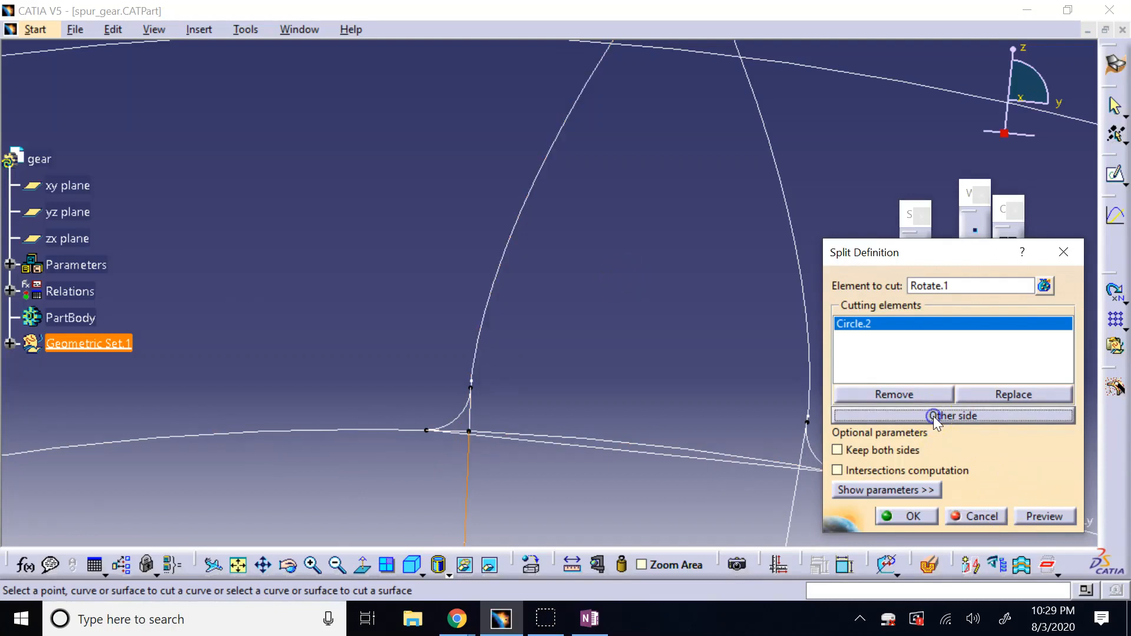
click(1043, 522)
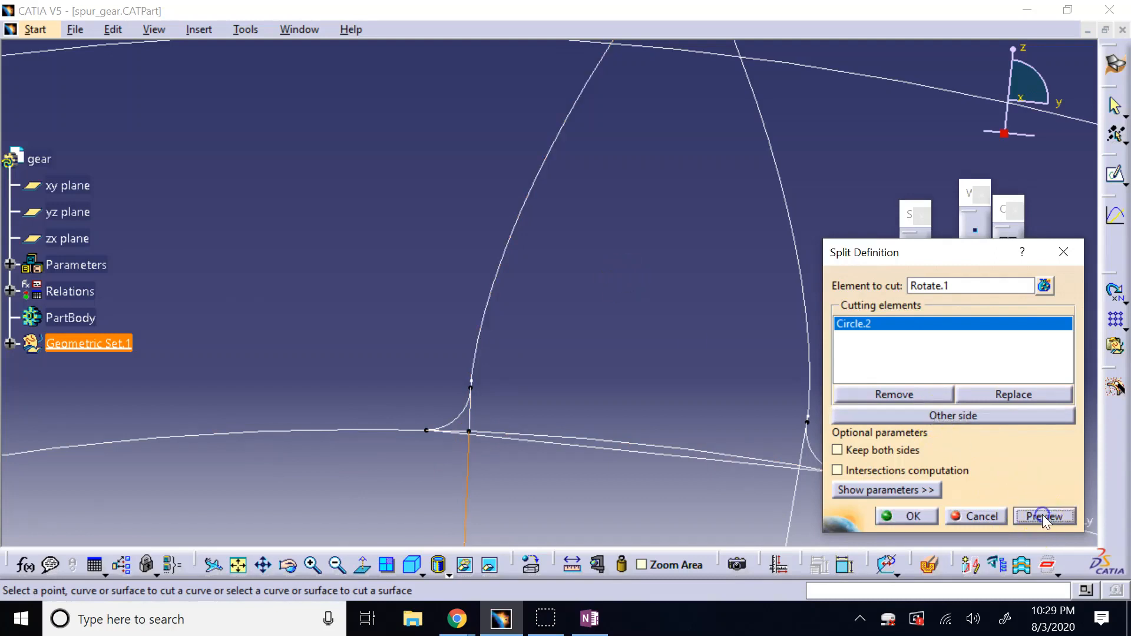
click(933, 515)
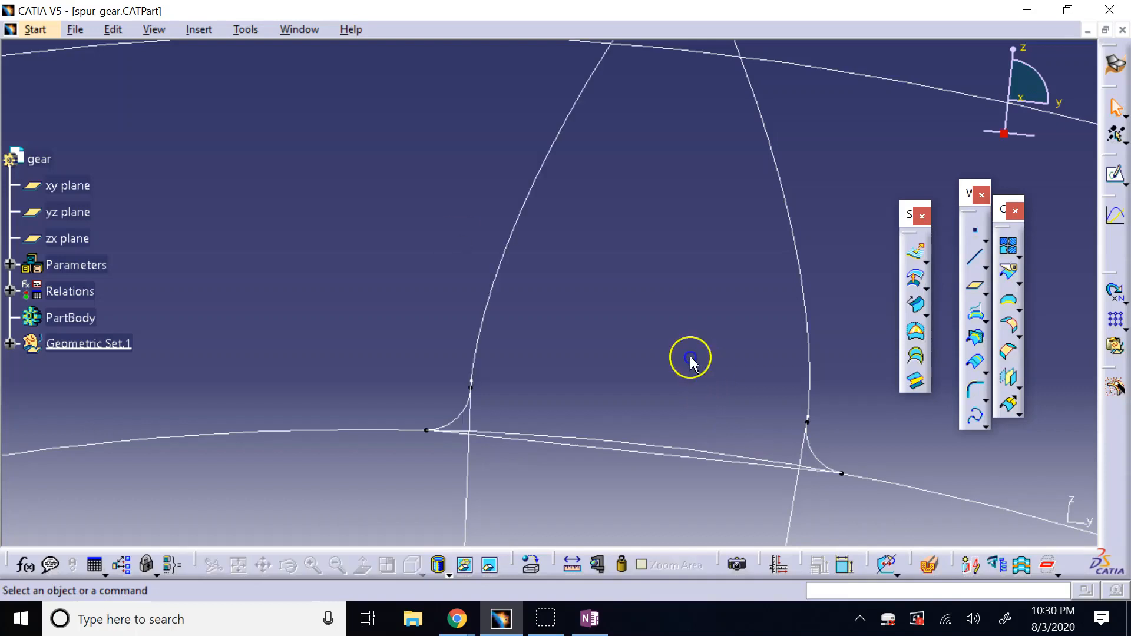
Split the rotated involute with the root circle, keeping the portion outside the circle
click(1010, 272)
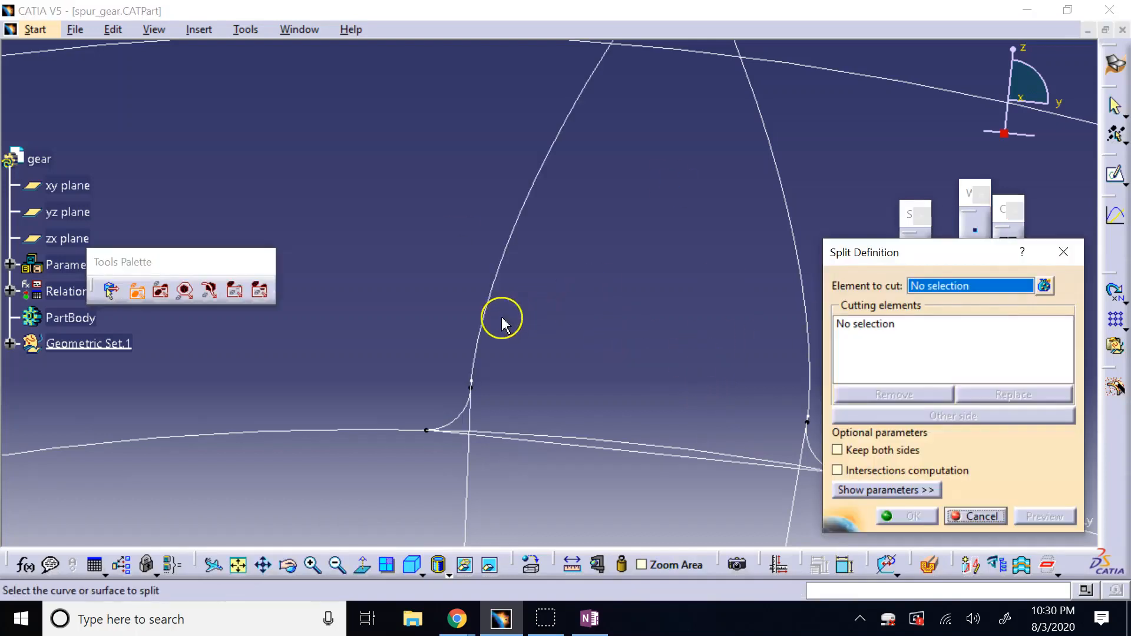
click(468, 480)
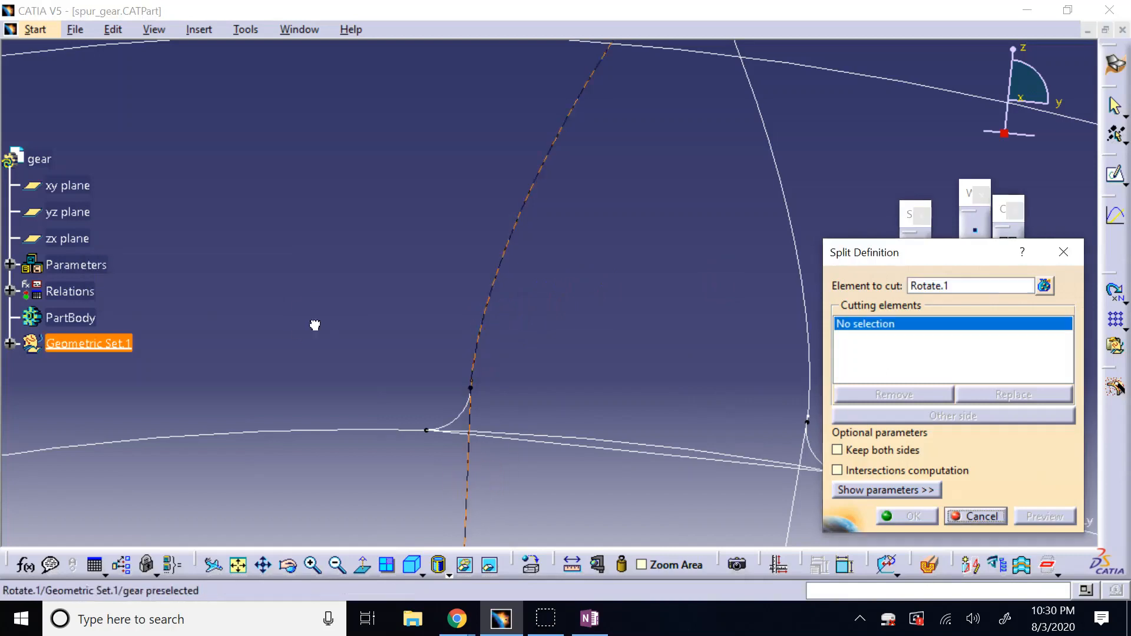
click(386, 434)
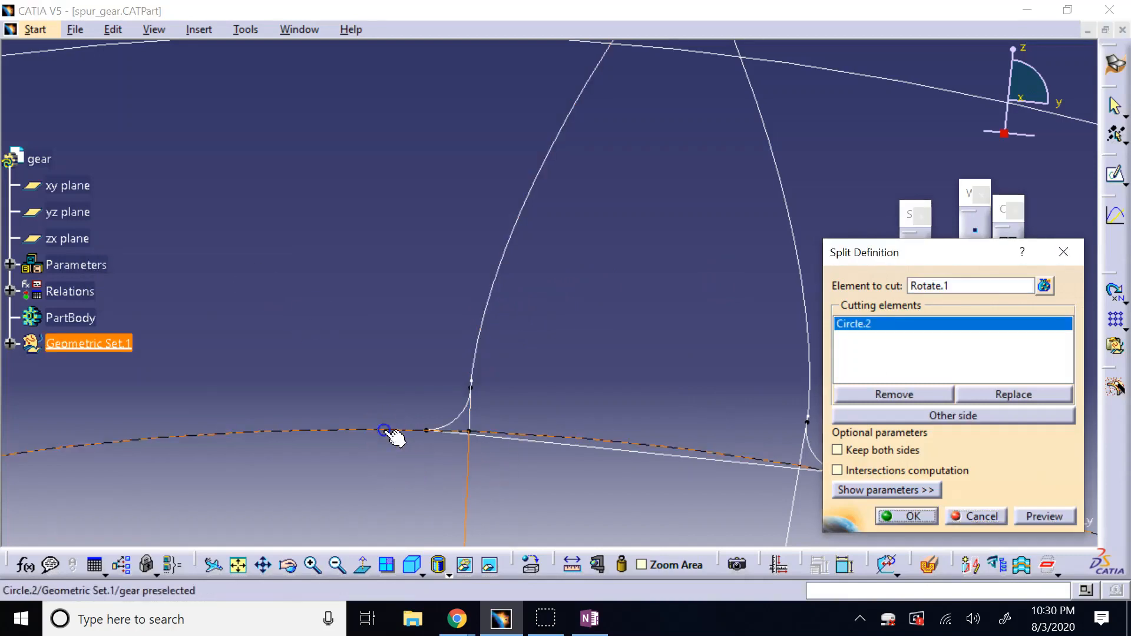
click(902, 416)
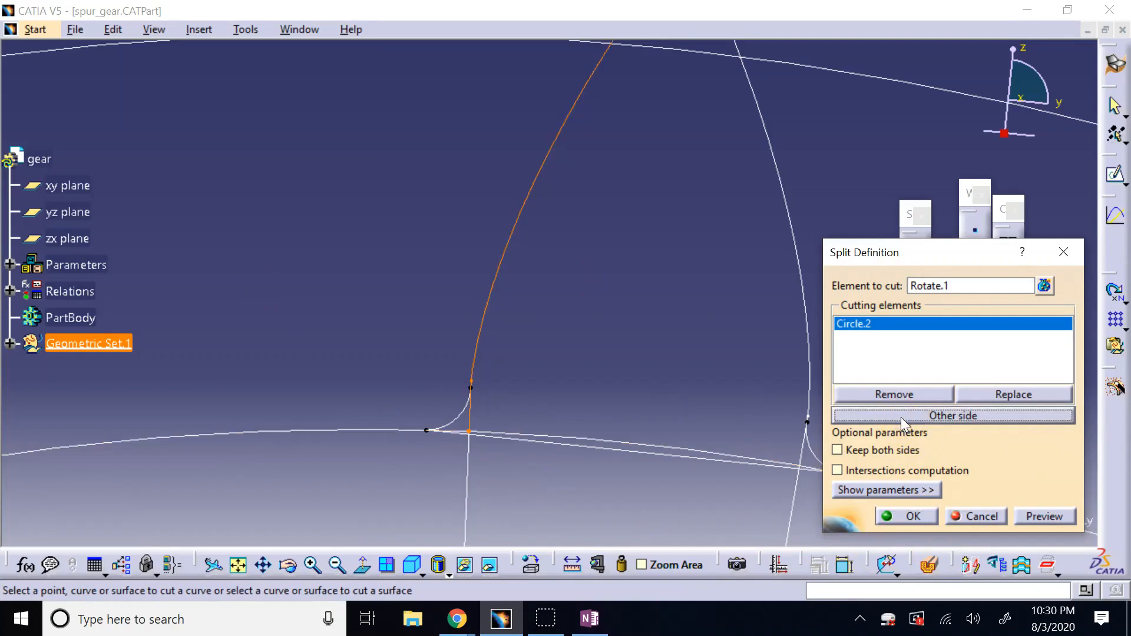
click(905, 517)
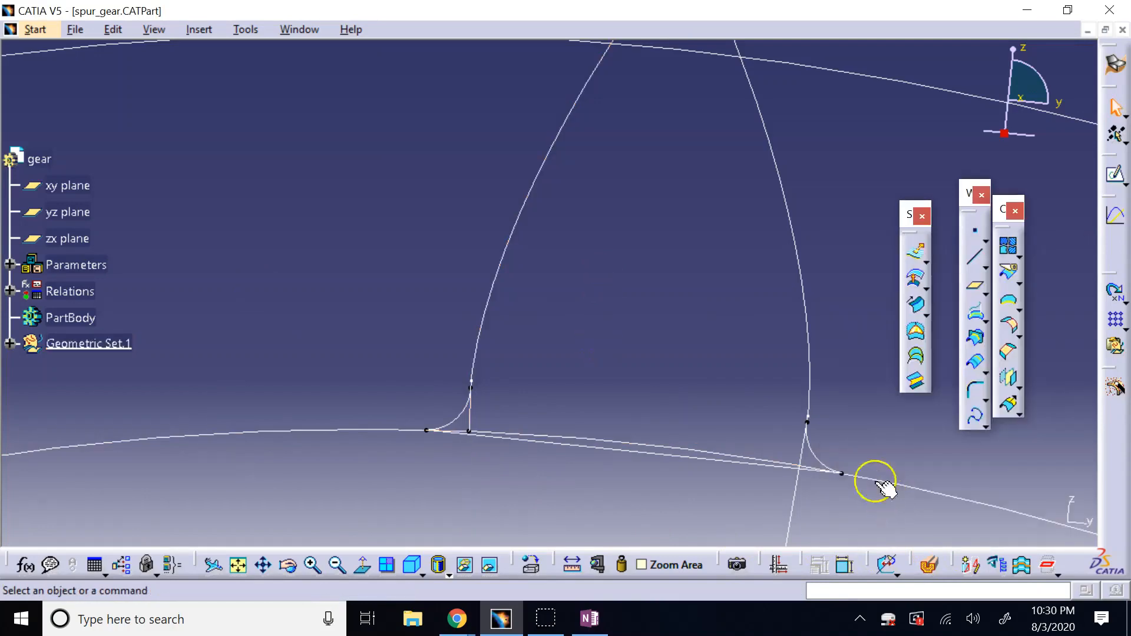
Split the mirrored involute with the root circle, keeping the portion outside the circle
click(1009, 272)
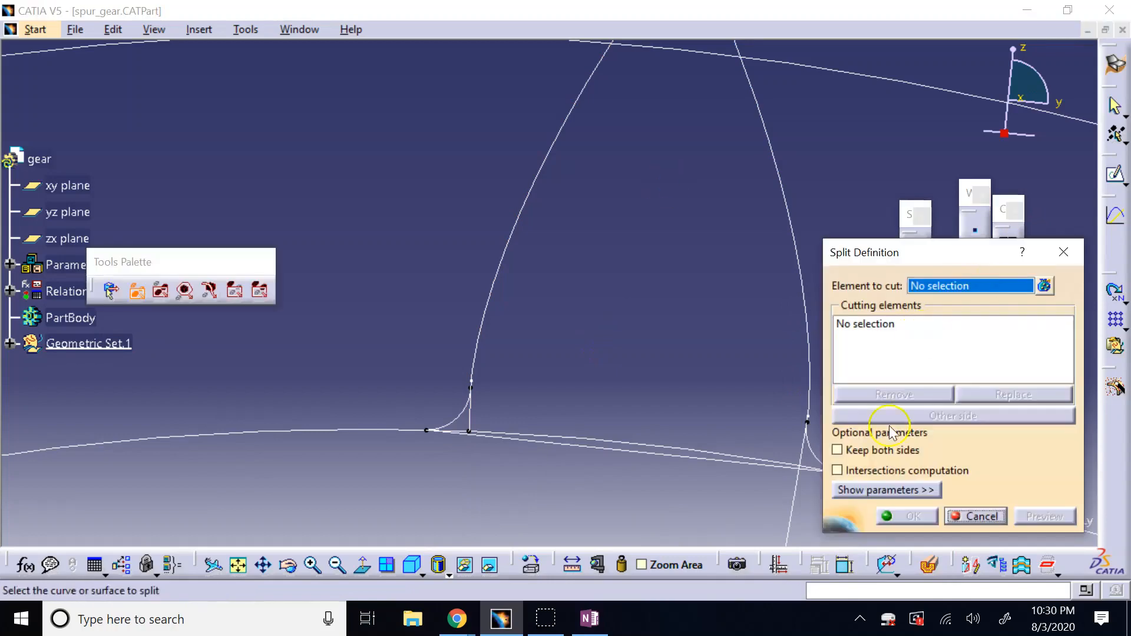
click(790, 519)
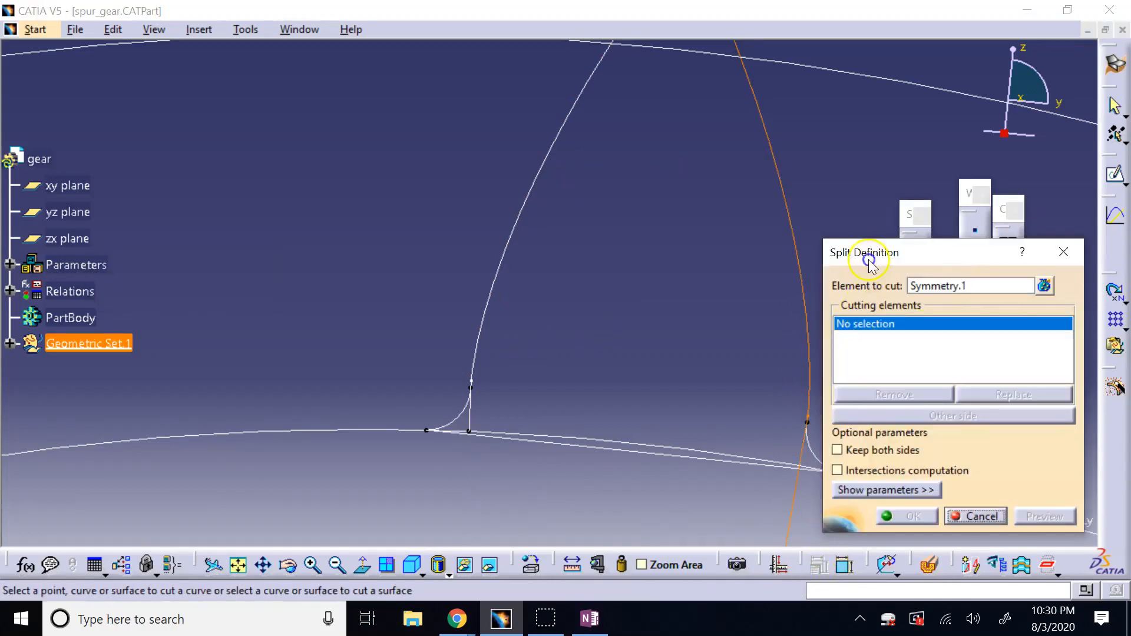
drag(870, 263, 364, 171)
click(902, 484)
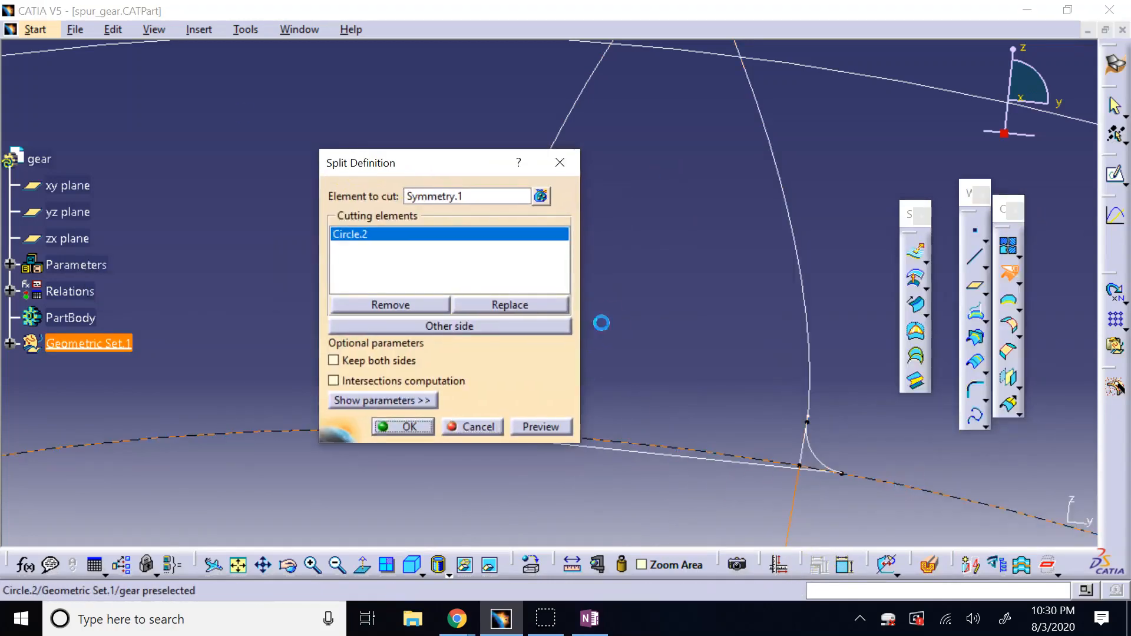
click(475, 325)
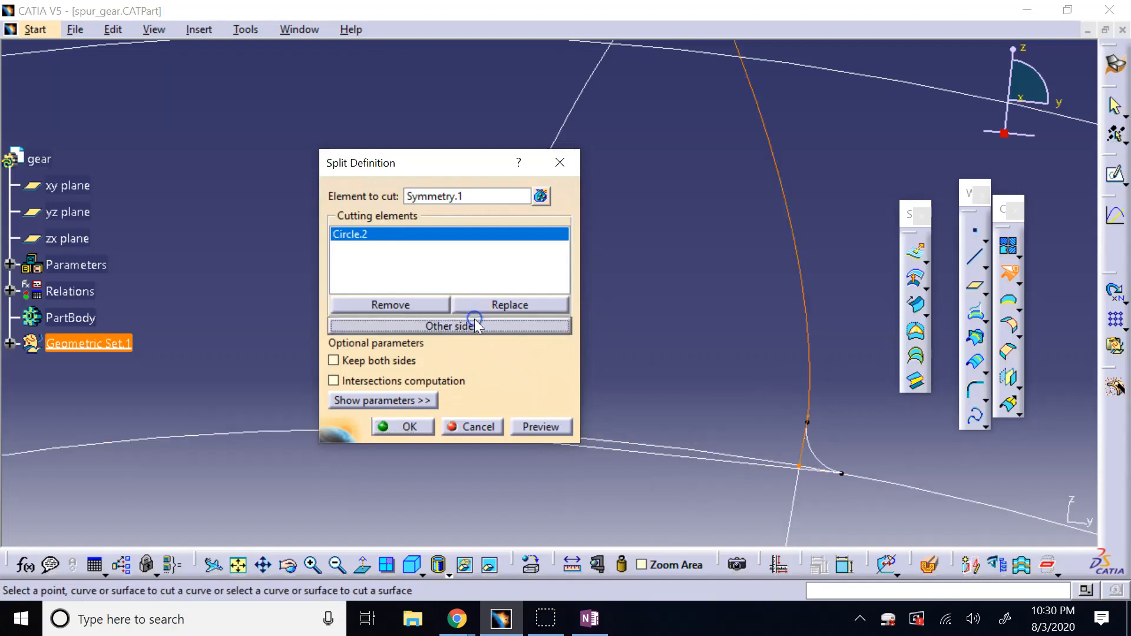
click(429, 423)
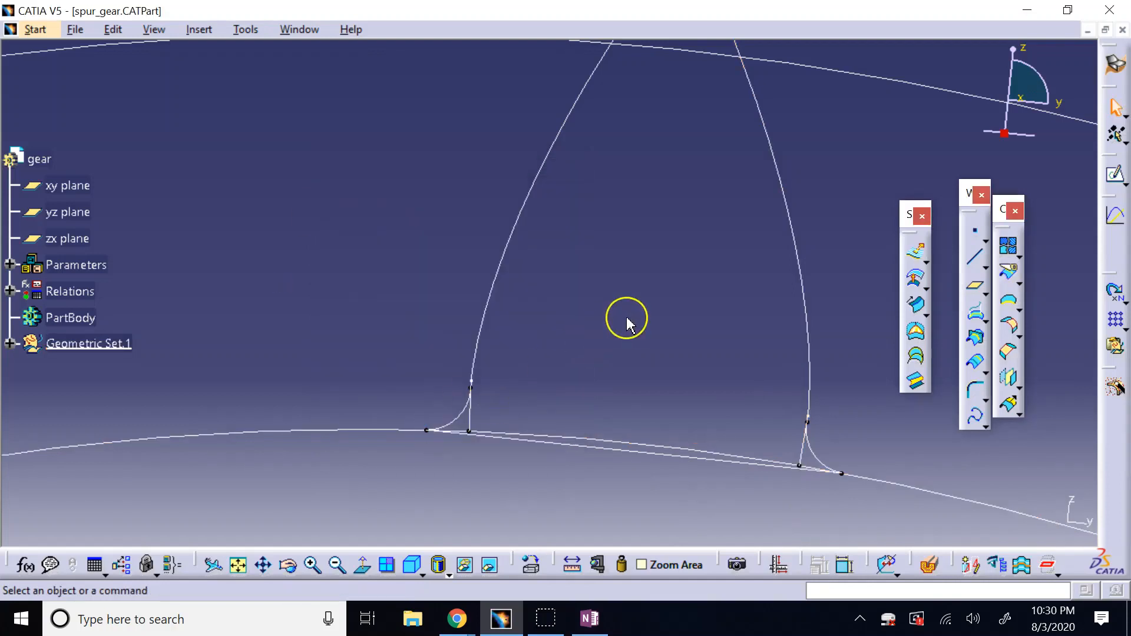
Split the trimmed mirrored involute with the outer circle, keeping the tooth flank inside that circle
click(1010, 271)
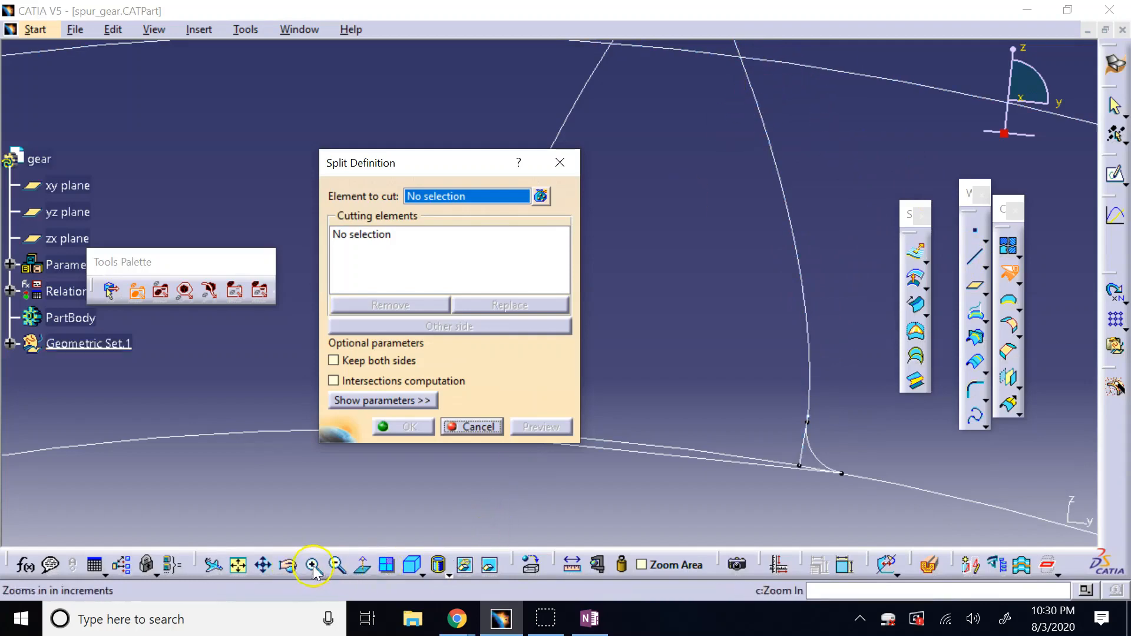
click(263, 566)
drag(727, 238, 644, 458)
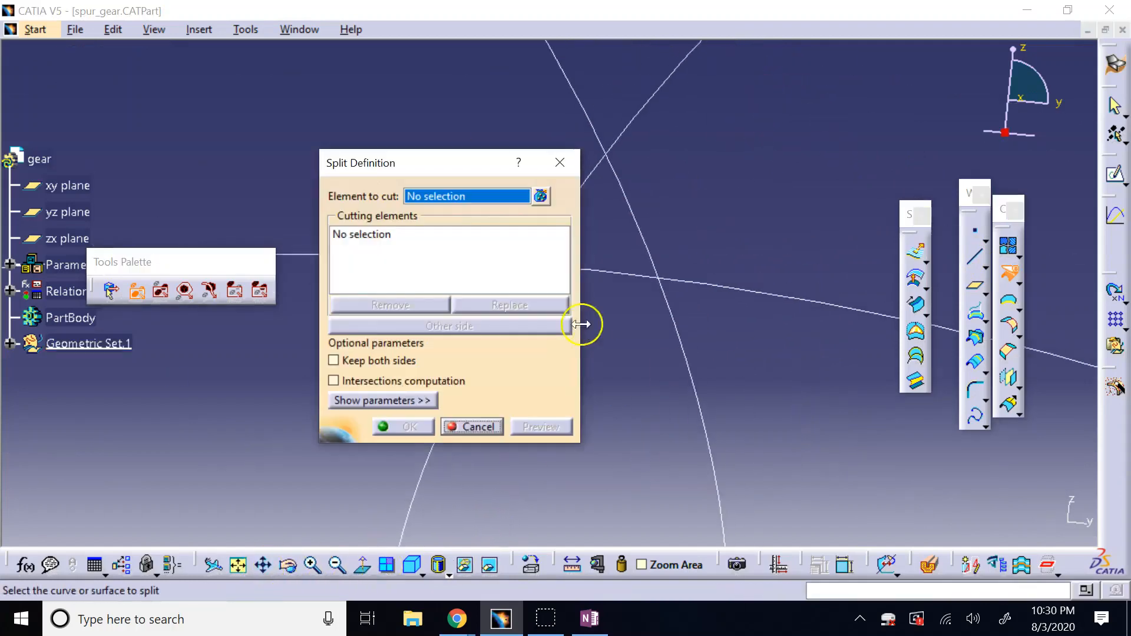
click(639, 232)
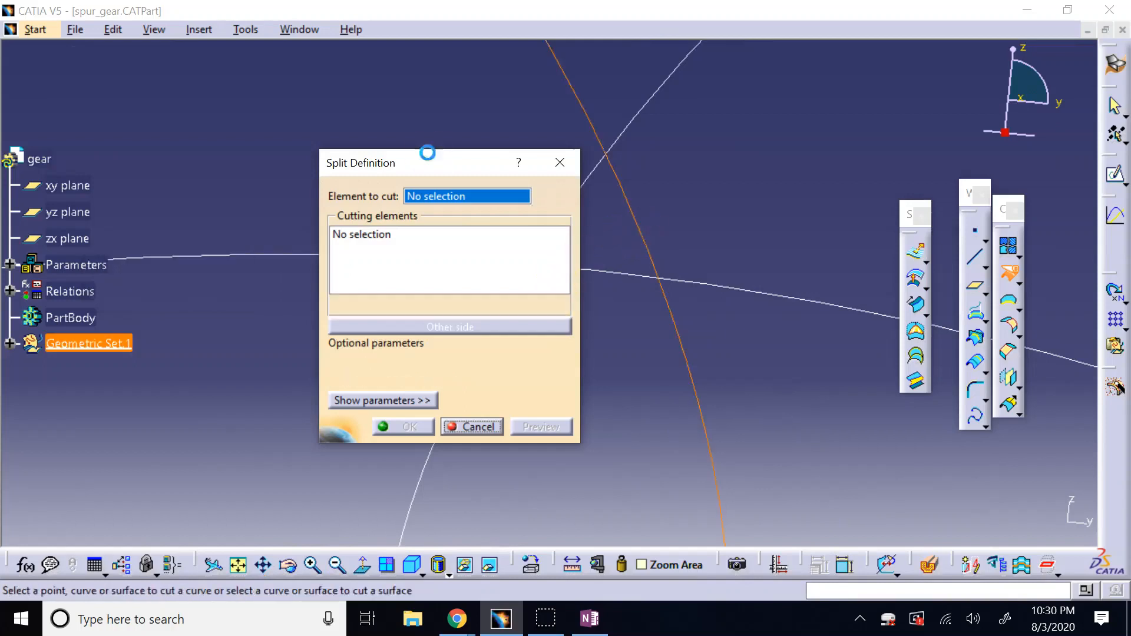
click(736, 294)
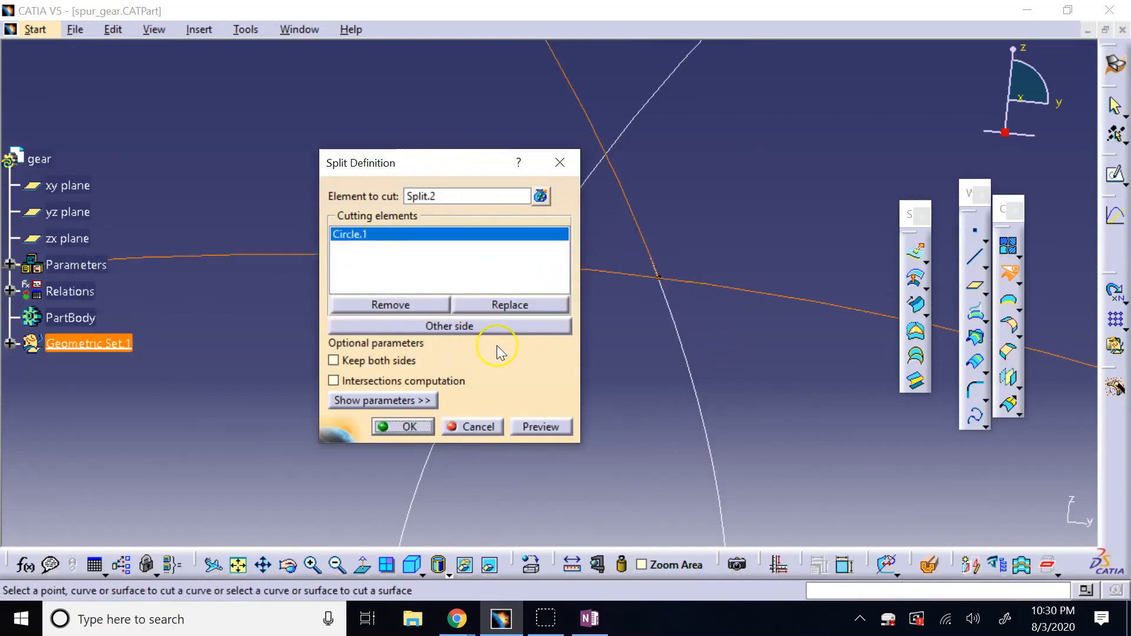
click(417, 327)
click(413, 427)
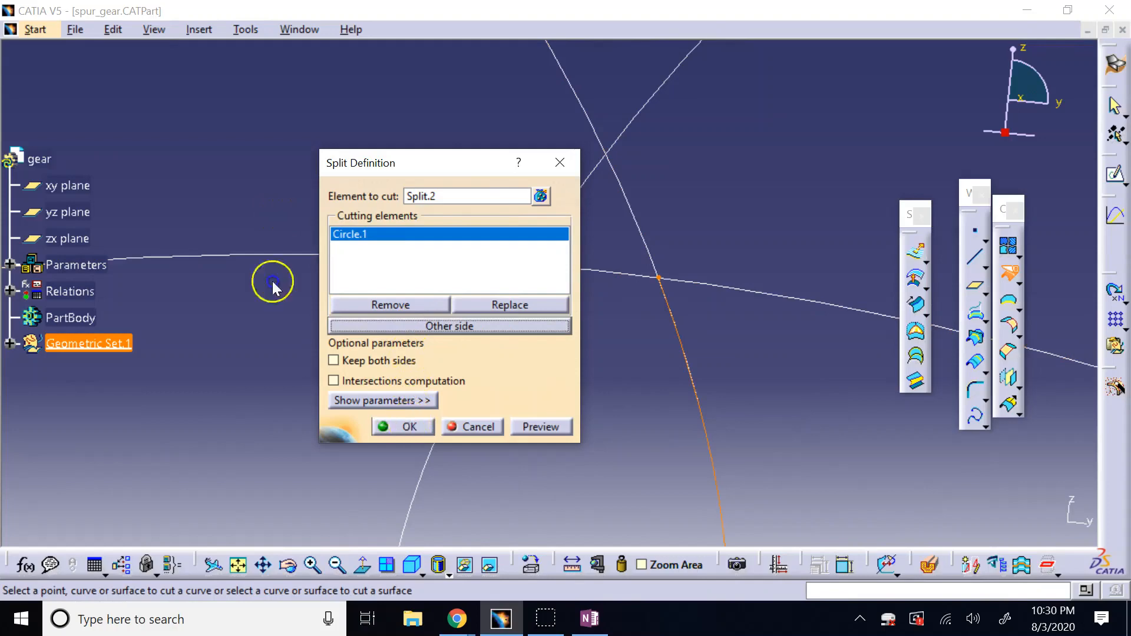
Split the trimmed rotated involute with the outer circle, keeping the tooth flank inside that circle
click(1009, 271)
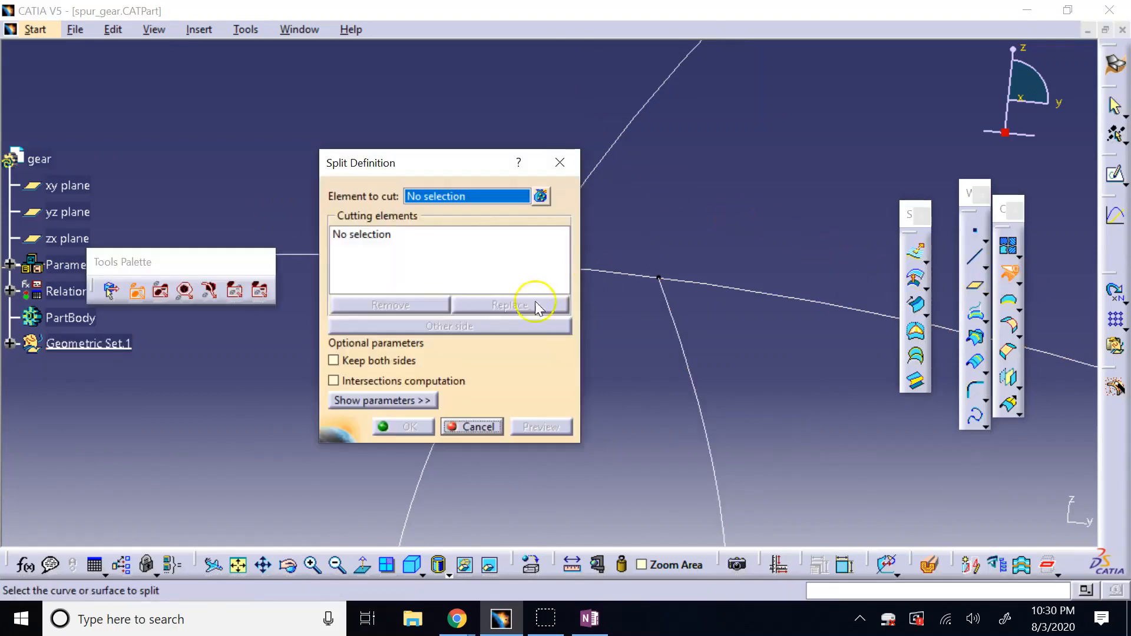
click(598, 165)
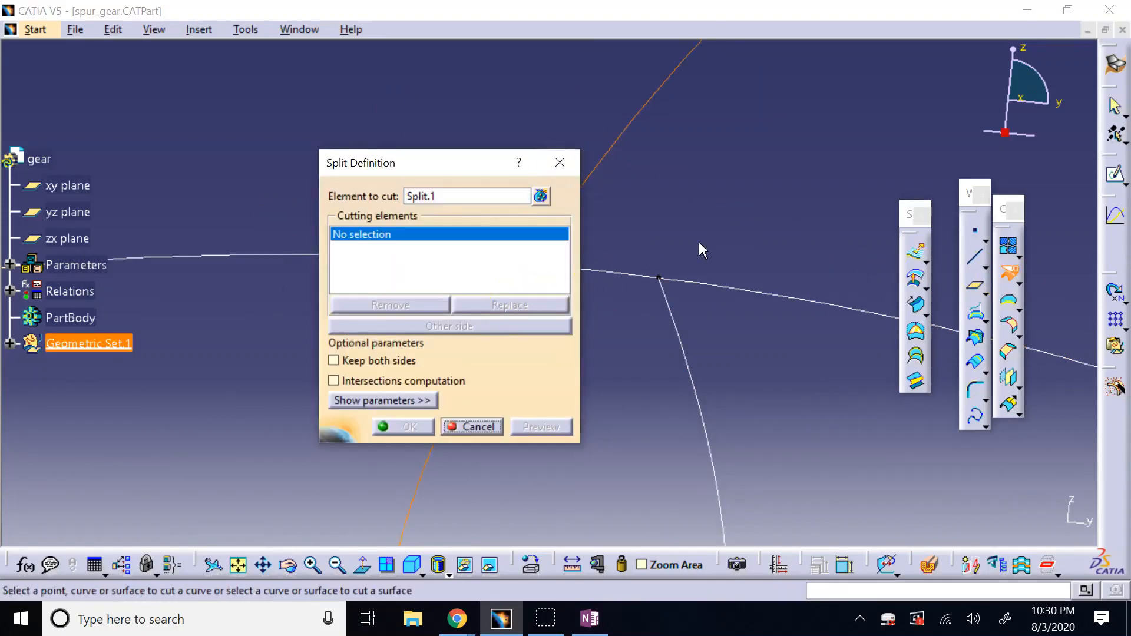
click(733, 291)
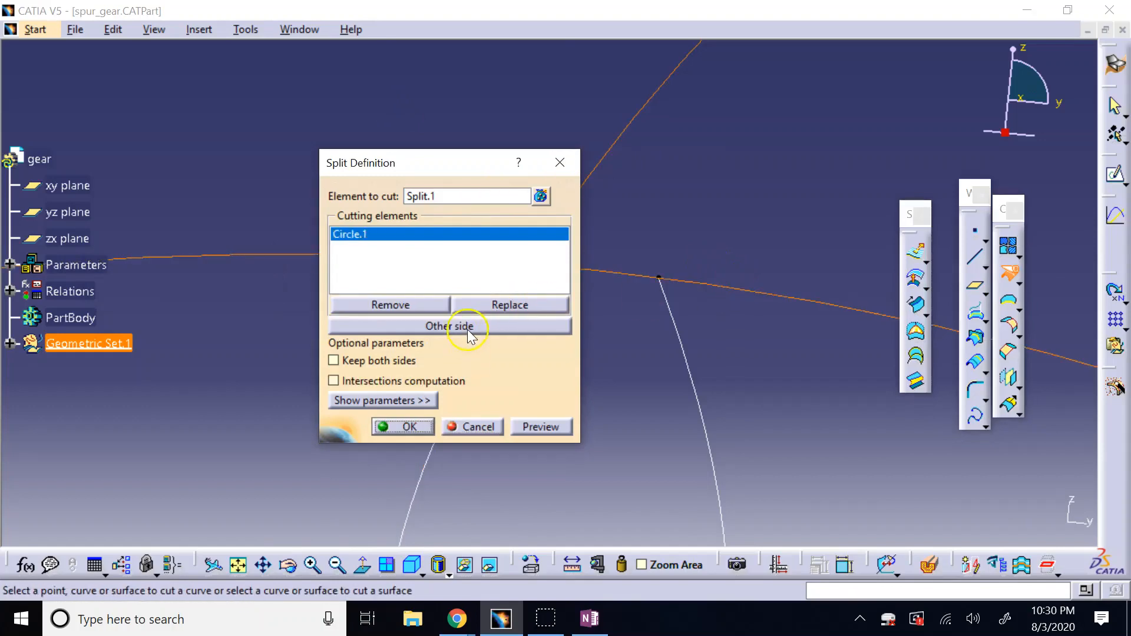
click(403, 434)
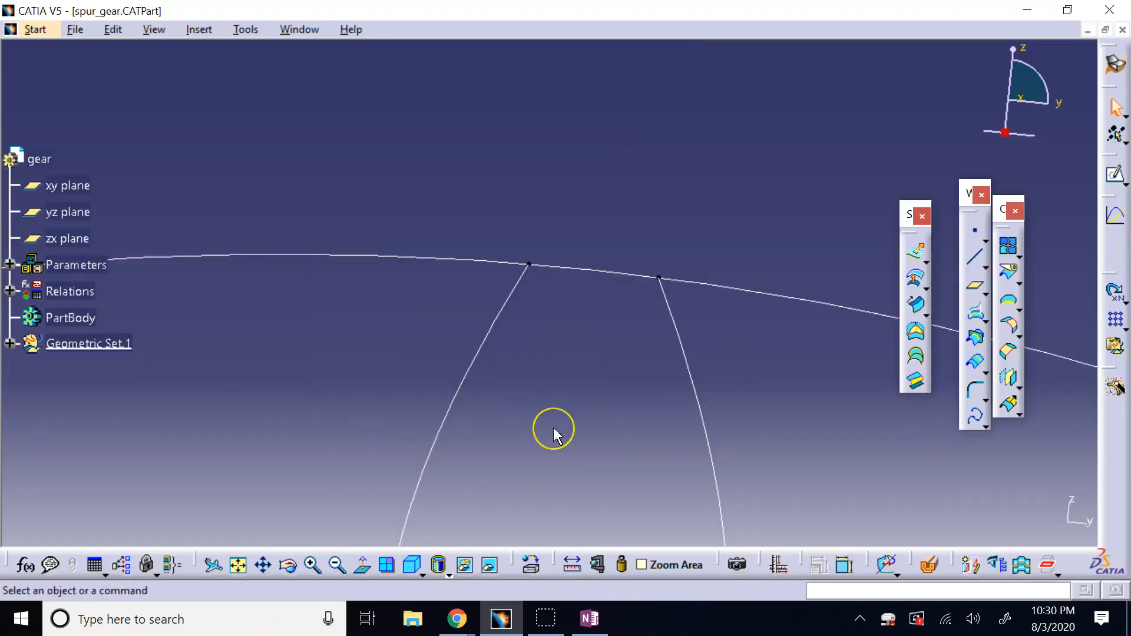
Split the outer circle with the mirrored tooth flank, keeping the side that runs across the tooth tip
click(1008, 271)
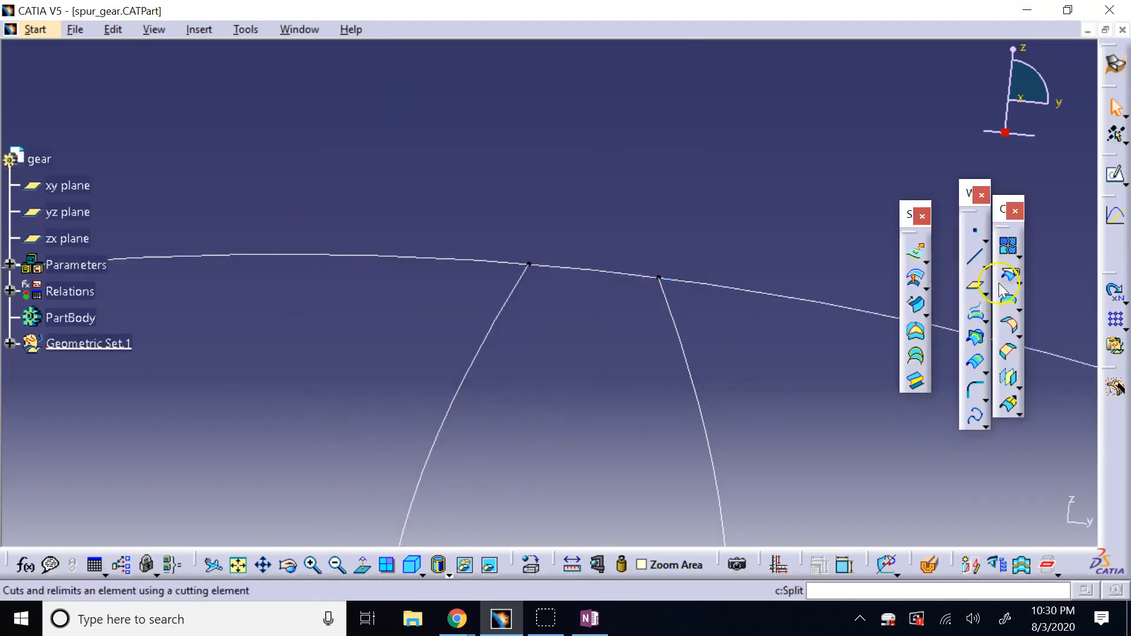
click(744, 292)
click(687, 346)
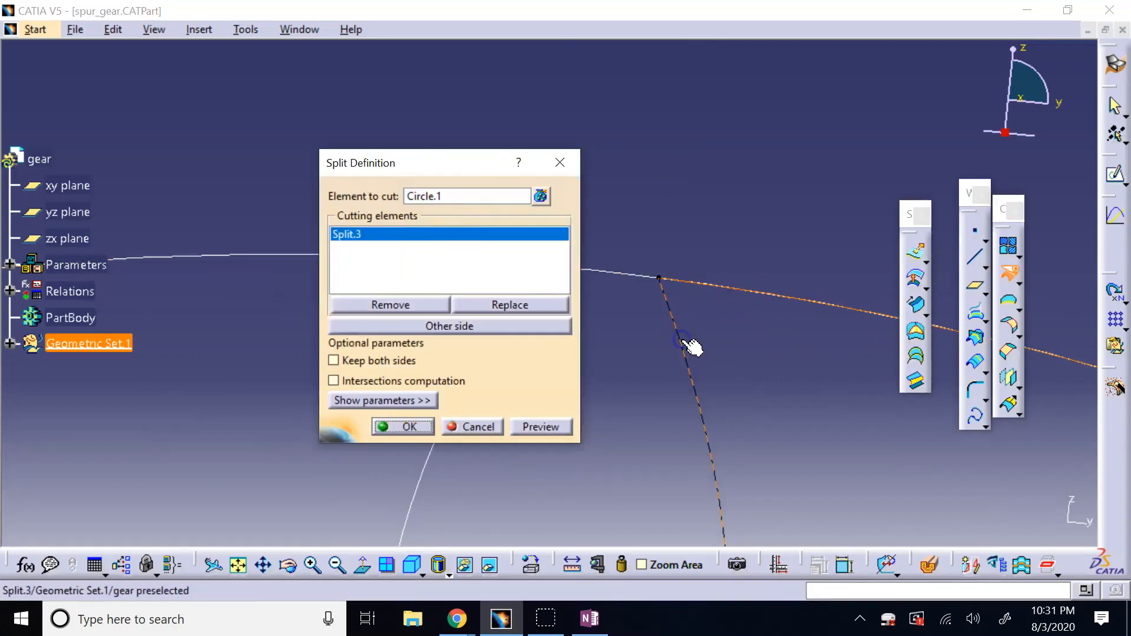
click(451, 332)
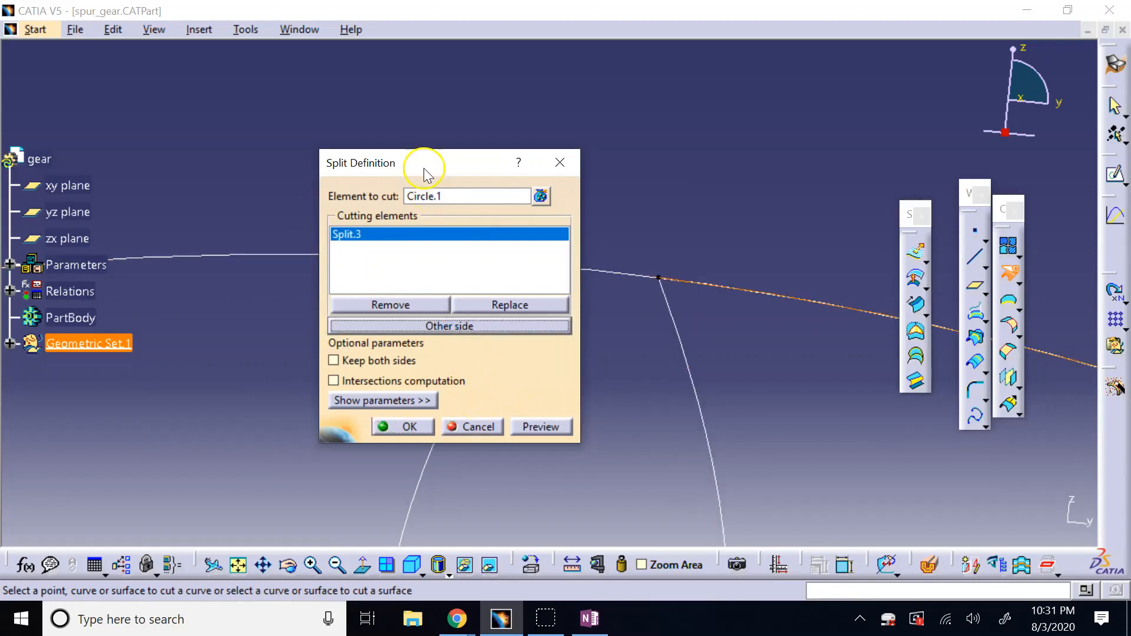
drag(424, 157, 684, 19)
click(739, 180)
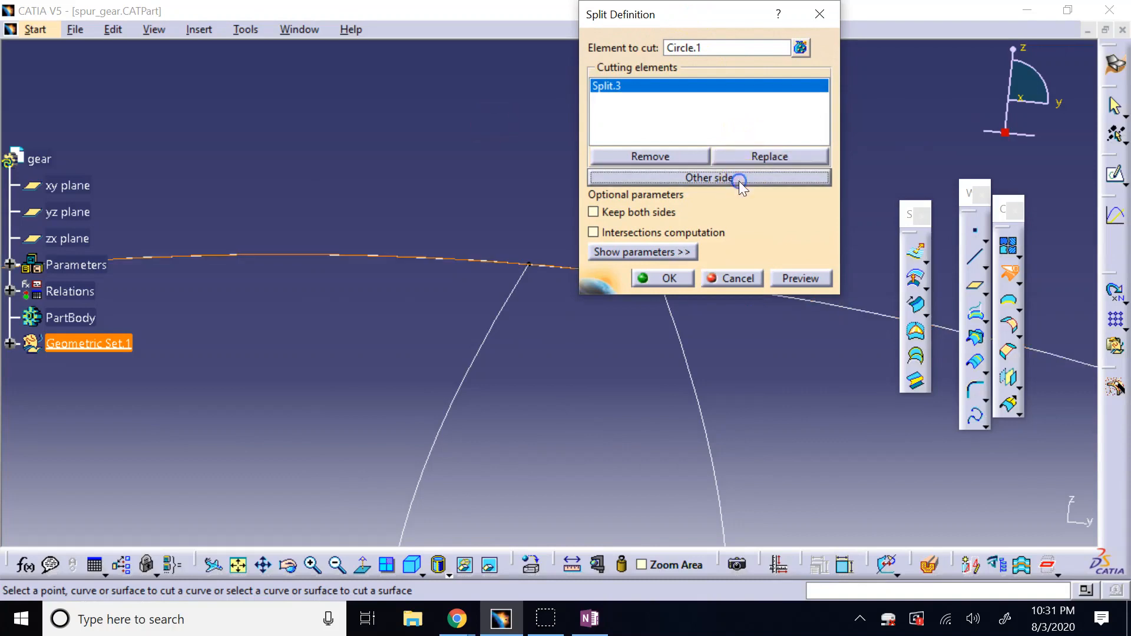
click(678, 281)
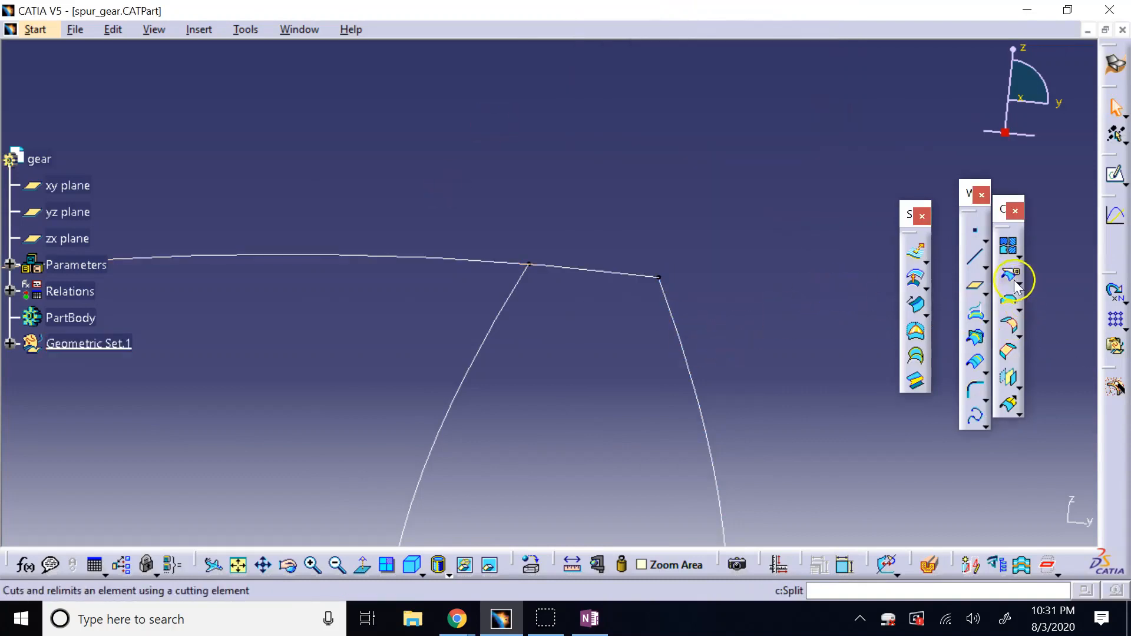
Split the remaining outer arc with the rotated tooth flank, keeping only the tip segment between the two flanks
click(1015, 283)
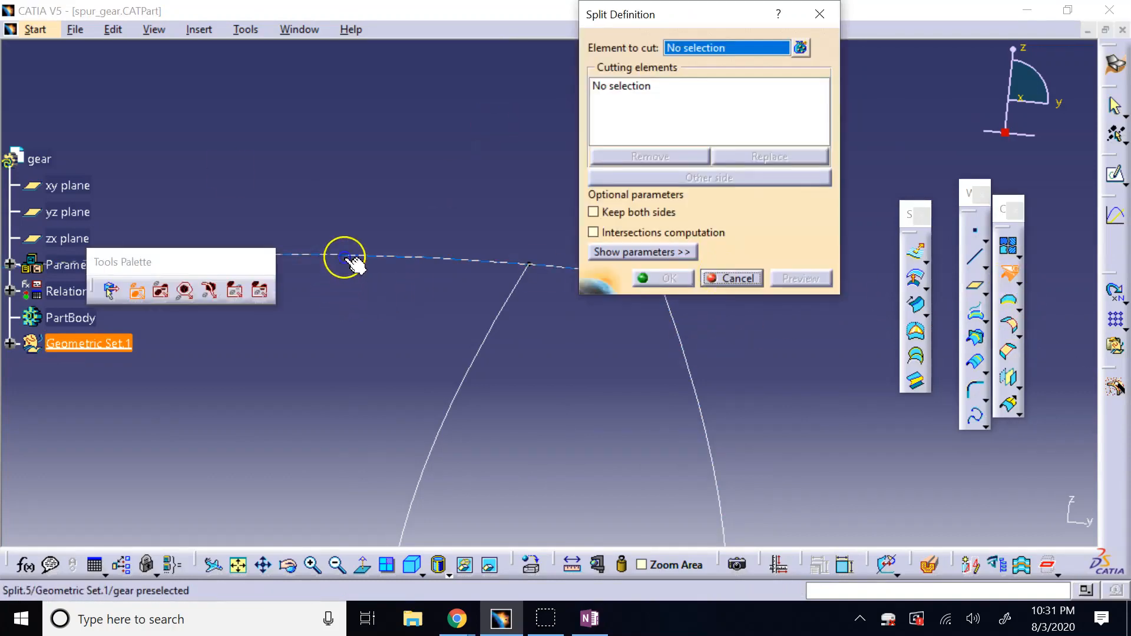
click(353, 262)
click(497, 330)
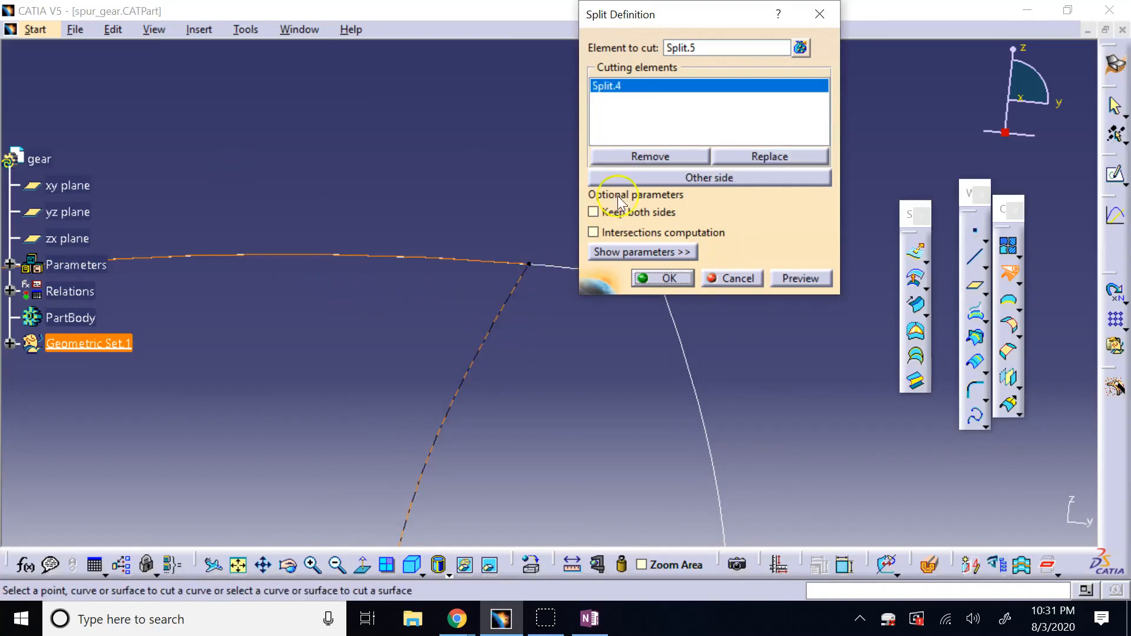
click(660, 179)
click(676, 272)
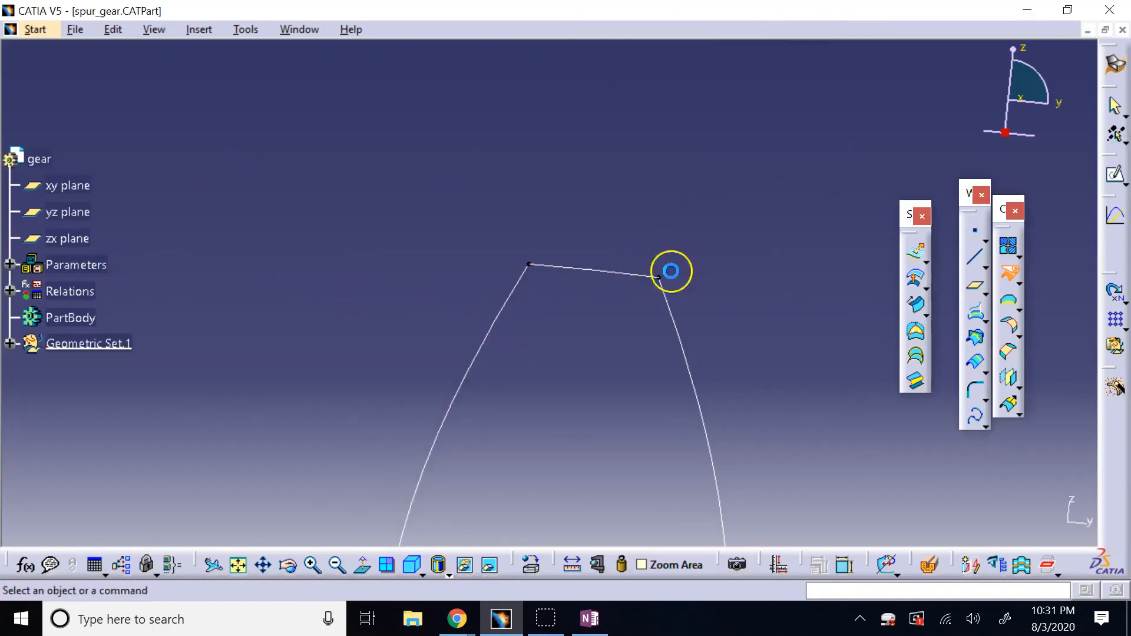
Examine the tooth outline in relation to the complete root circle
click(348, 566)
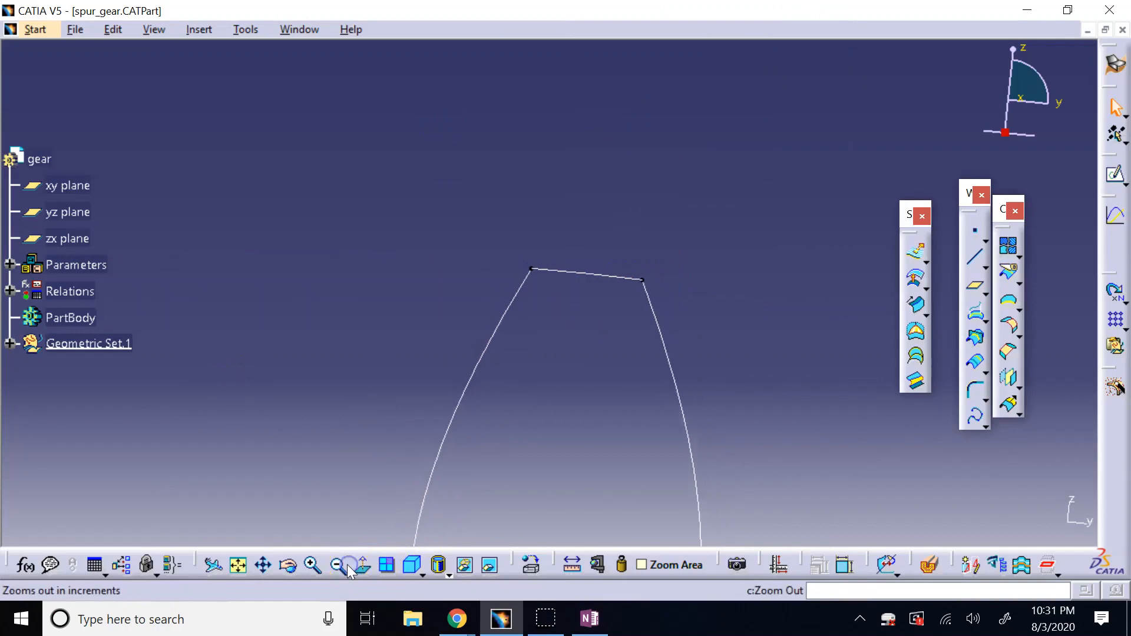
click(348, 566)
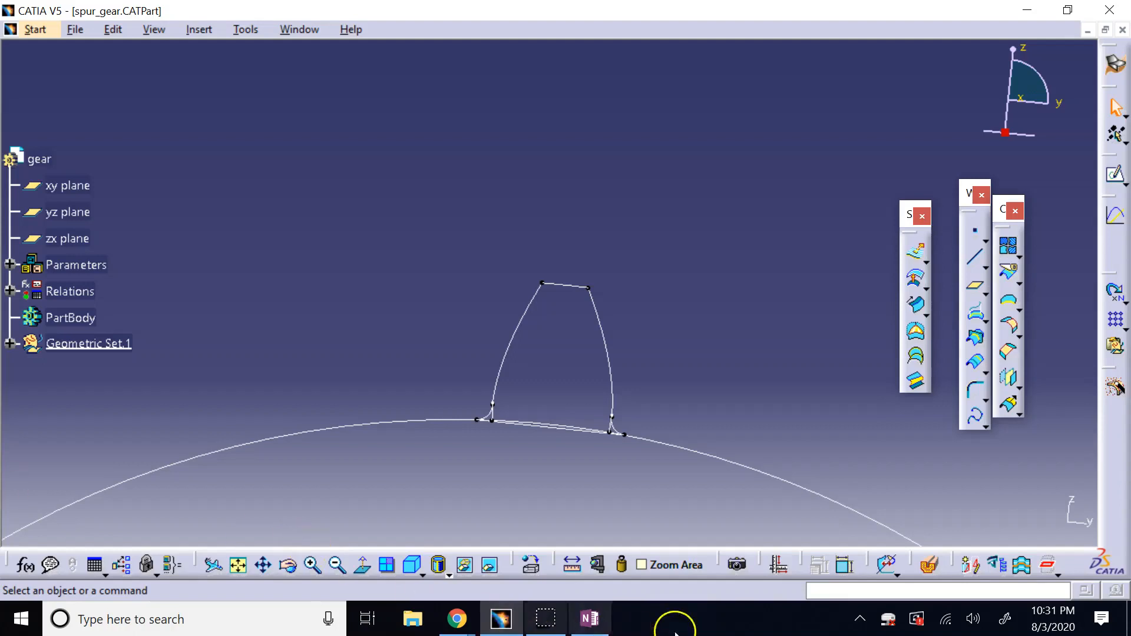
click(238, 569)
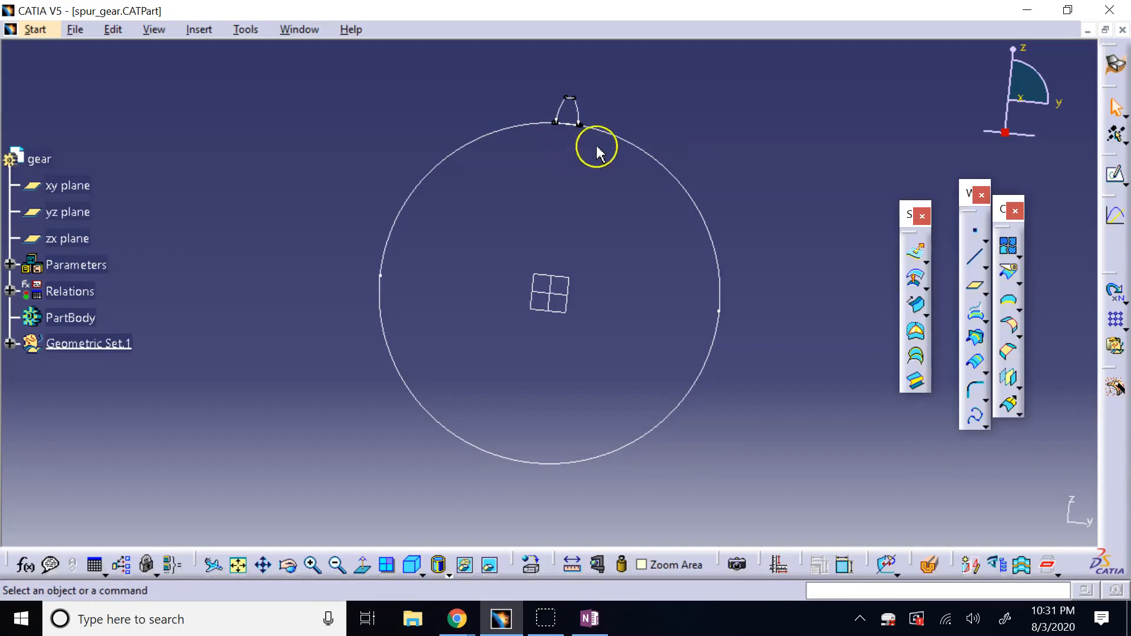
click(706, 105)
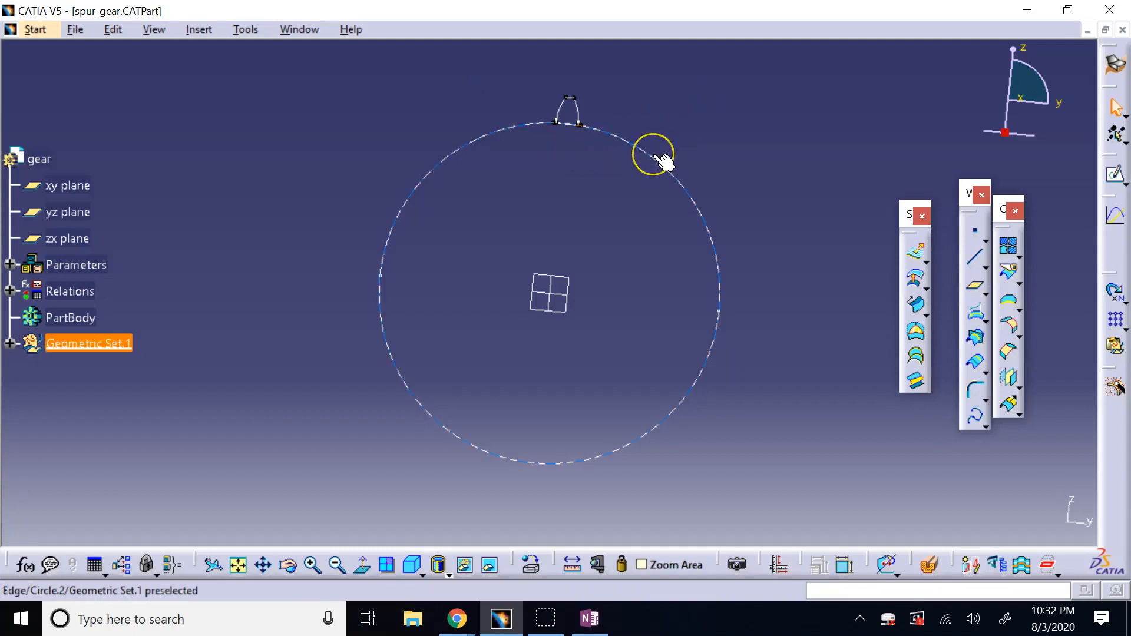
click(711, 154)
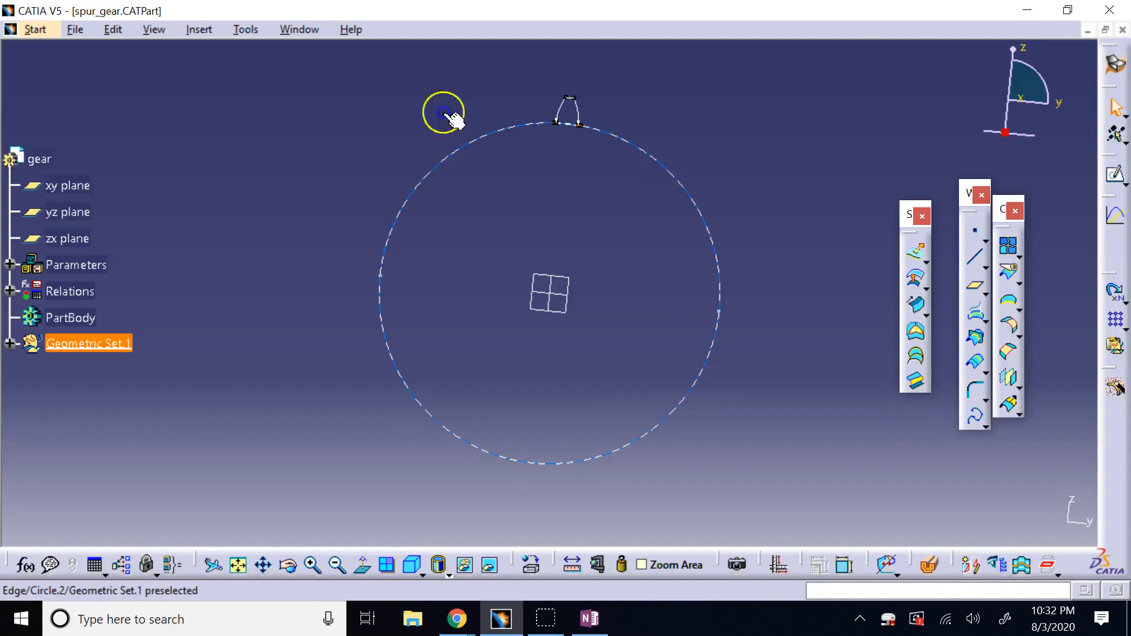
click(673, 174)
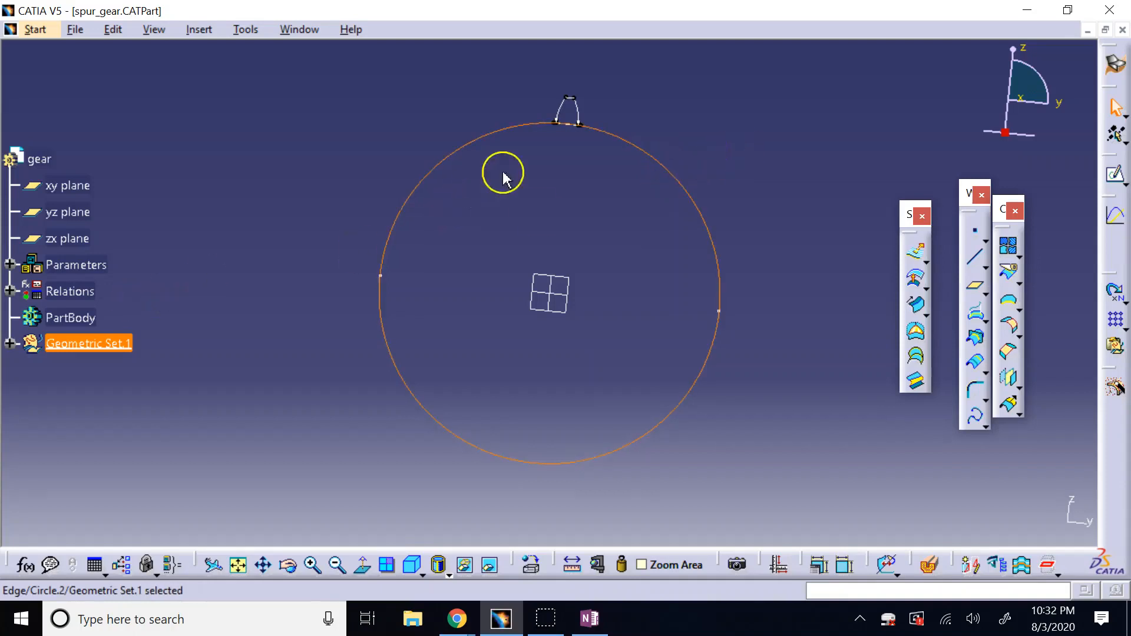
click(587, 115)
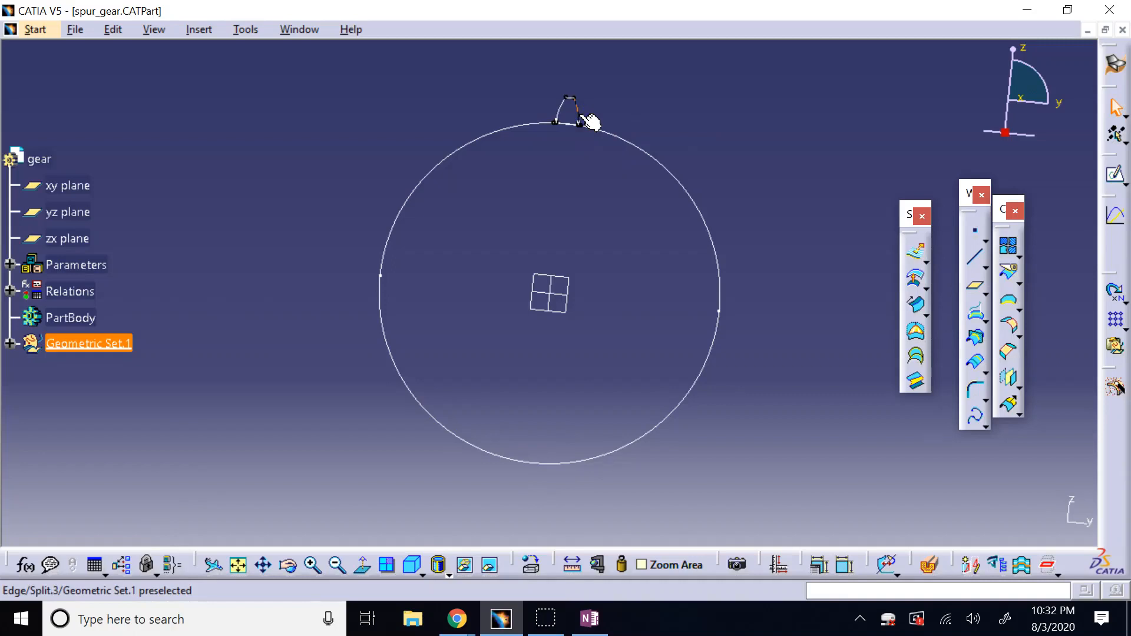
click(773, 107)
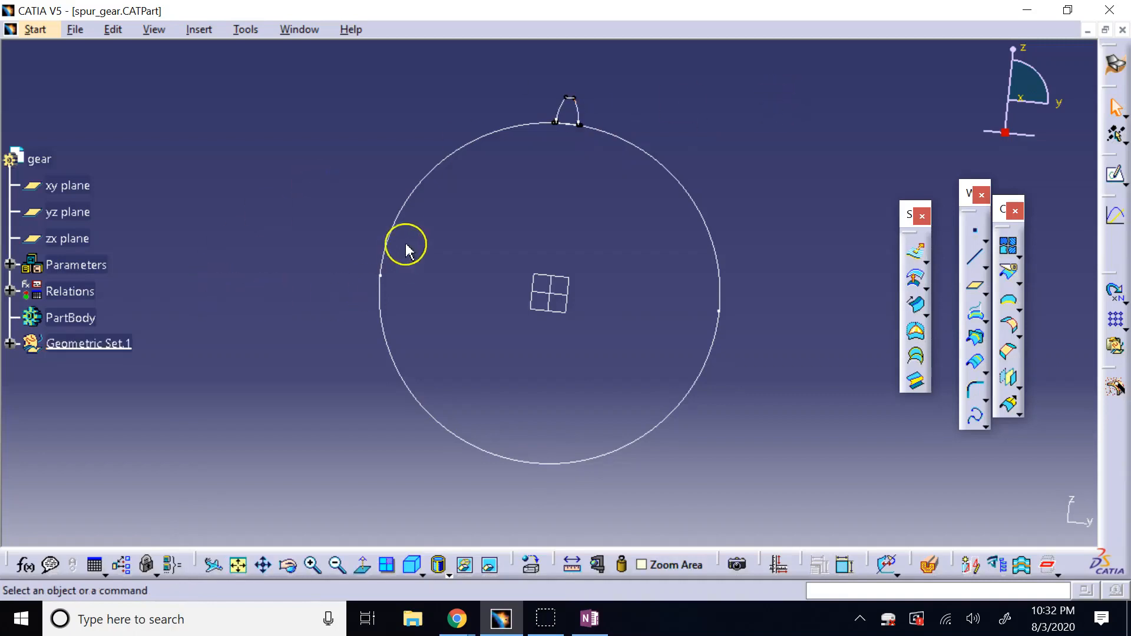
Switch to the Part Design workbench and pad the root circle into a solid disc with a dimensioned length
click(404, 198)
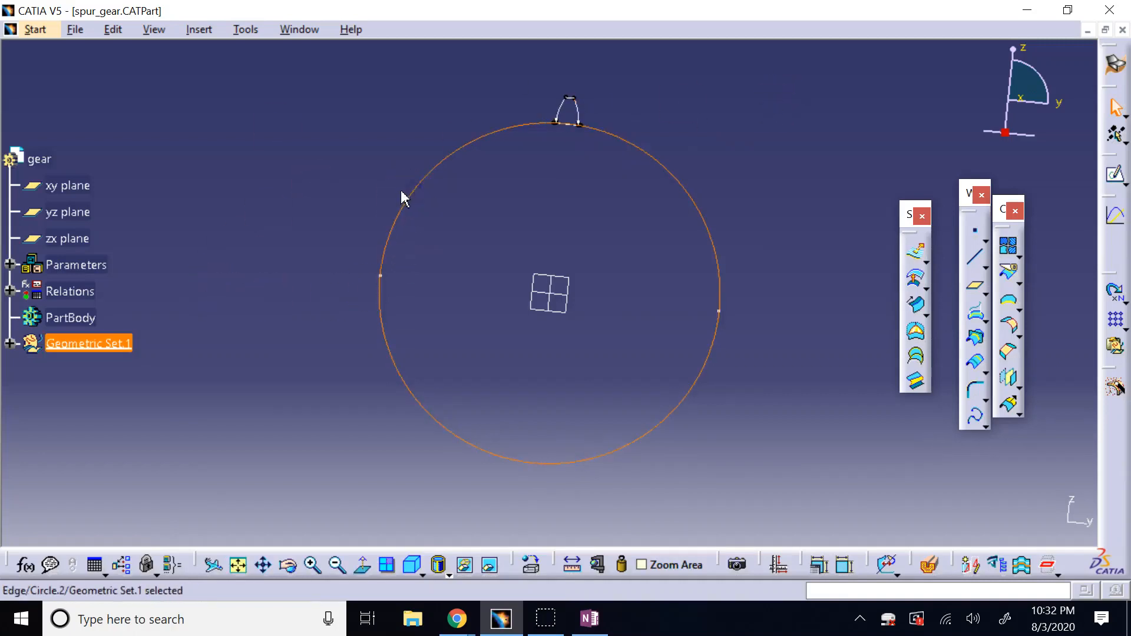
click(288, 564)
drag(726, 227, 578, 267)
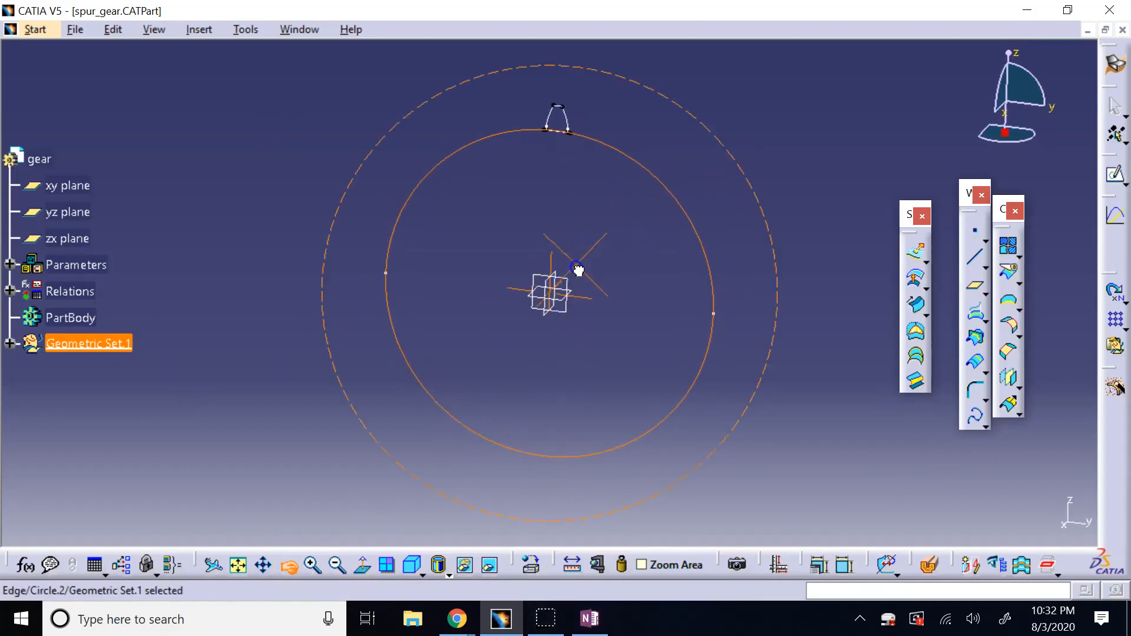
click(36, 29)
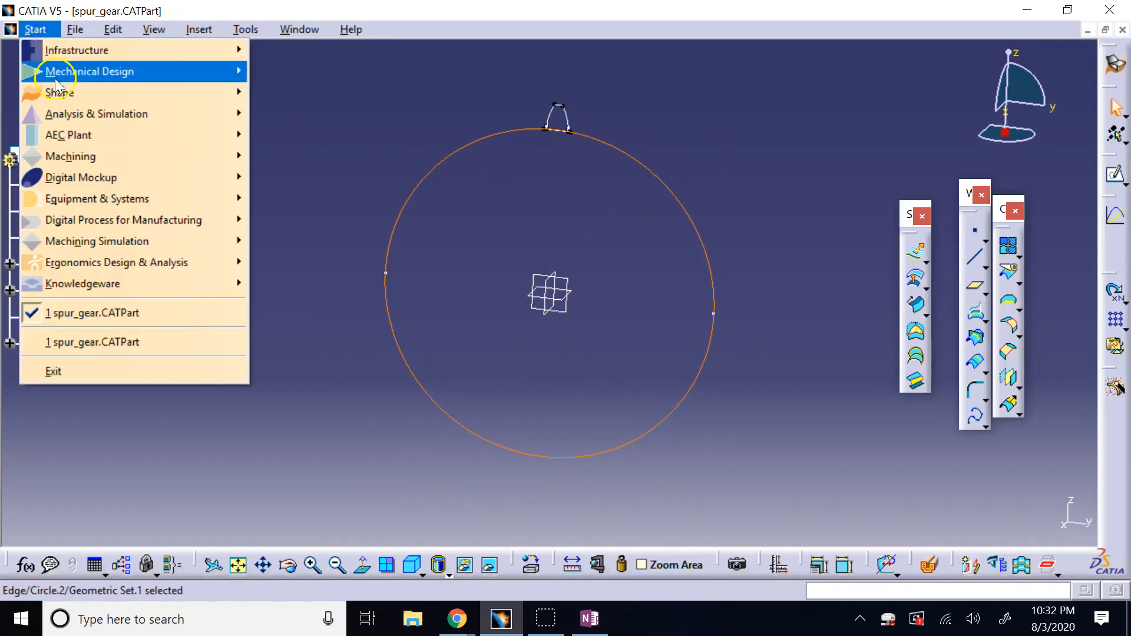
mouse_move(56, 75)
click(290, 71)
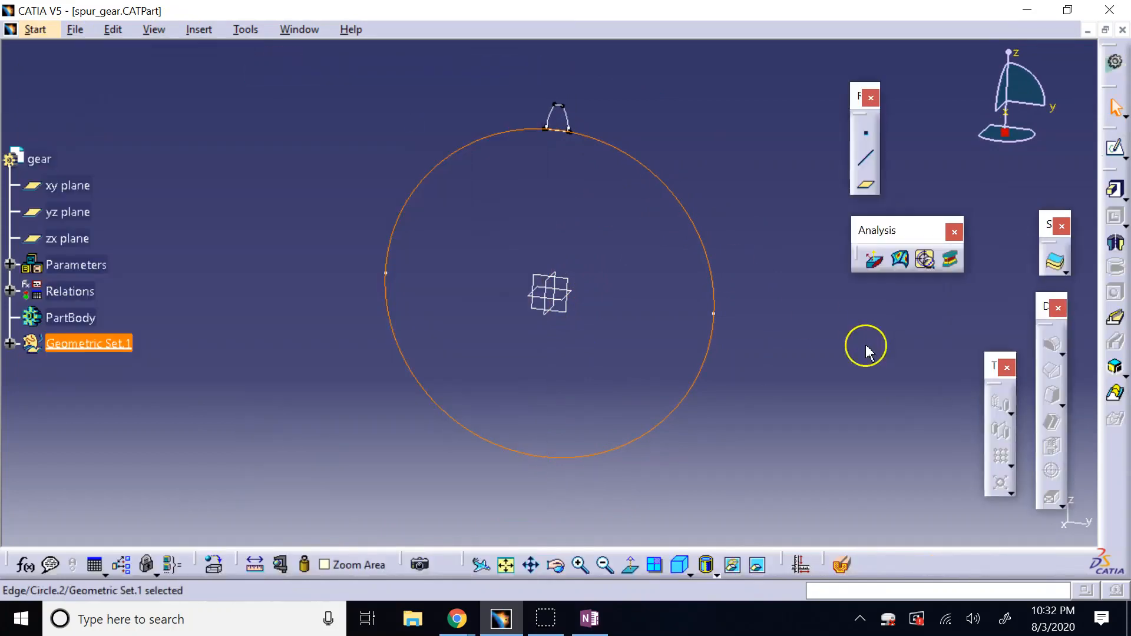
click(1115, 190)
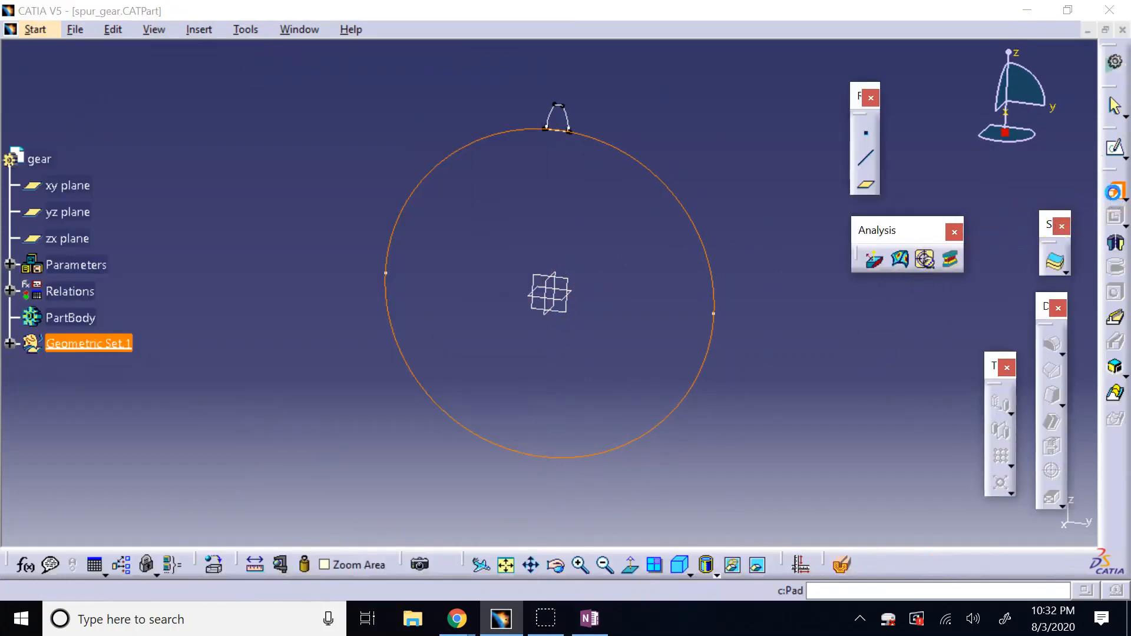
click(707, 352)
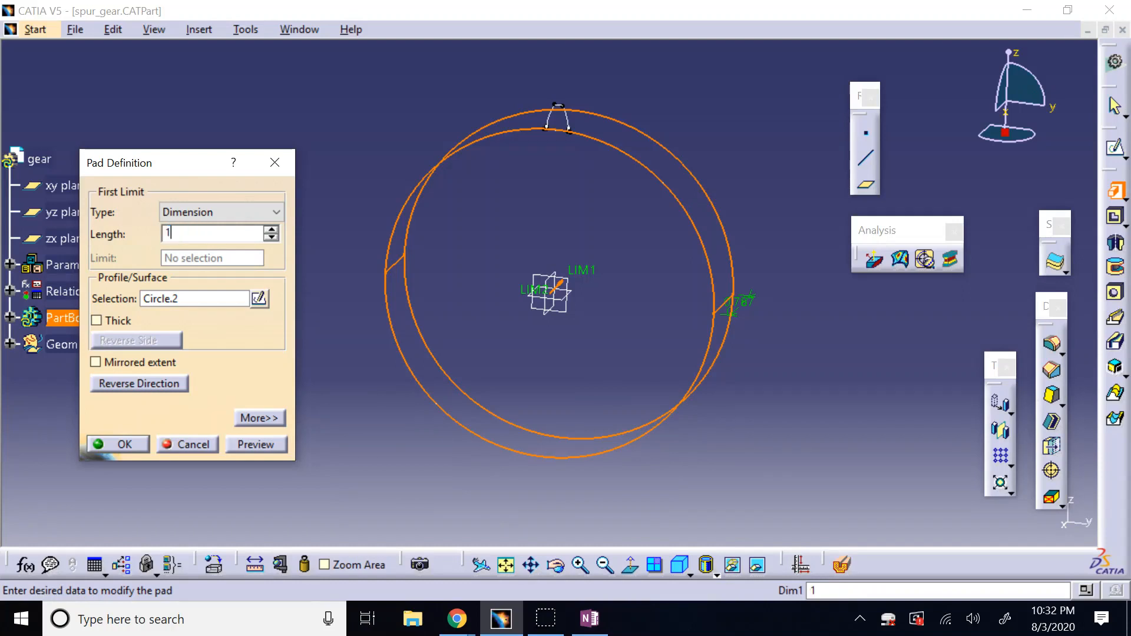
click(134, 452)
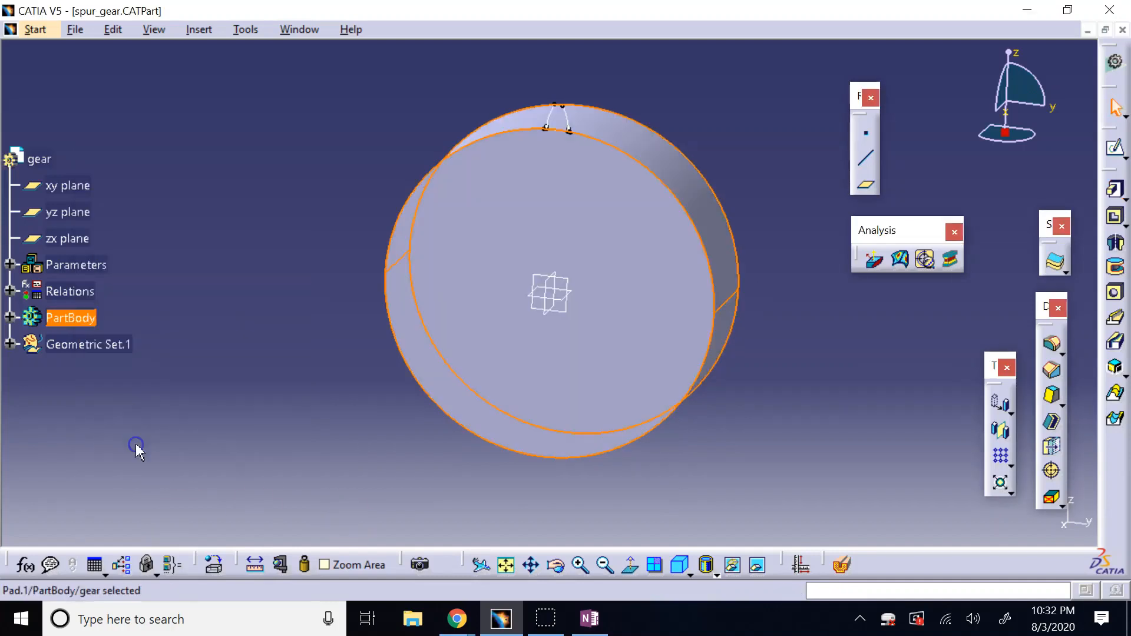
Deselect the new disc and return to the Generative Shape Design workbench
click(259, 257)
click(557, 568)
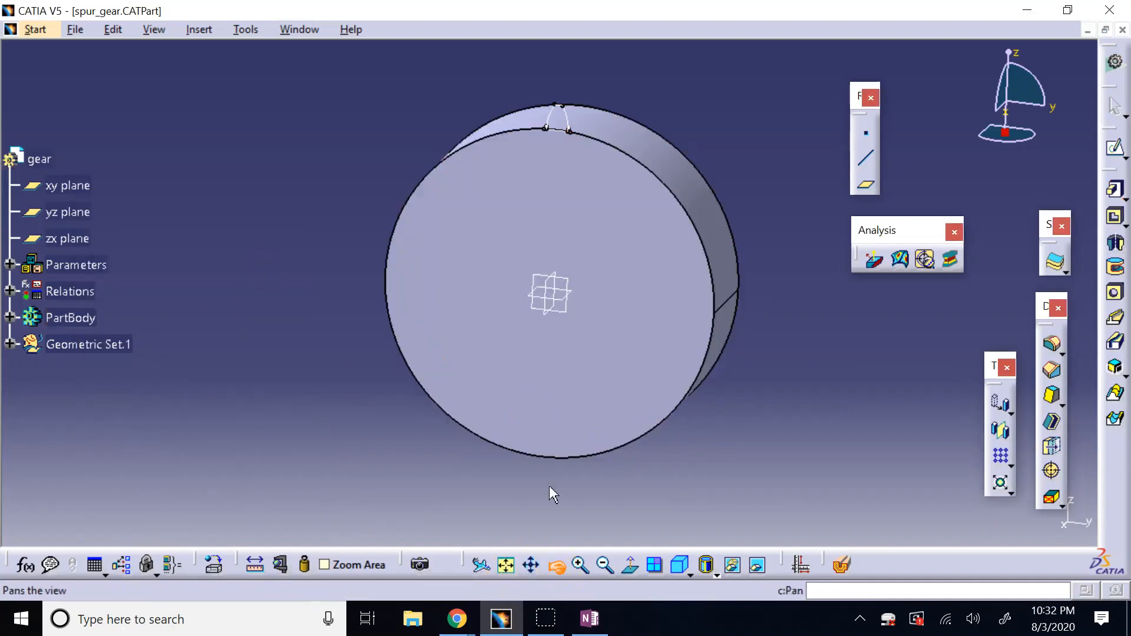
mouse_move(495, 188)
mouse_down()
mouse_move(513, 134)
mouse_move(508, 183)
mouse_up()
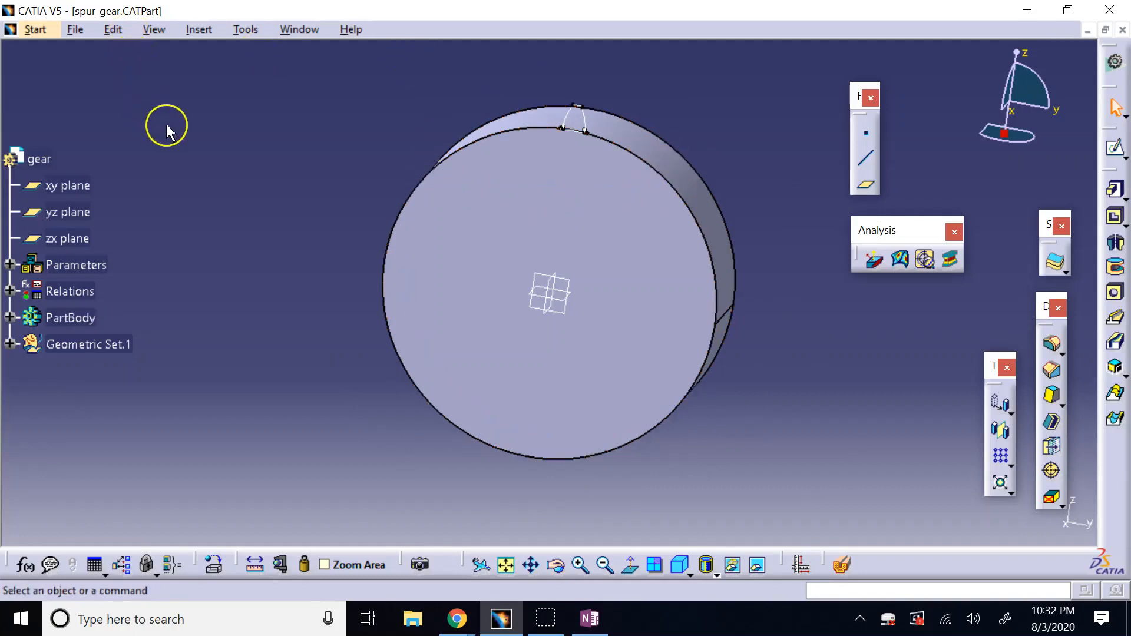
click(35, 29)
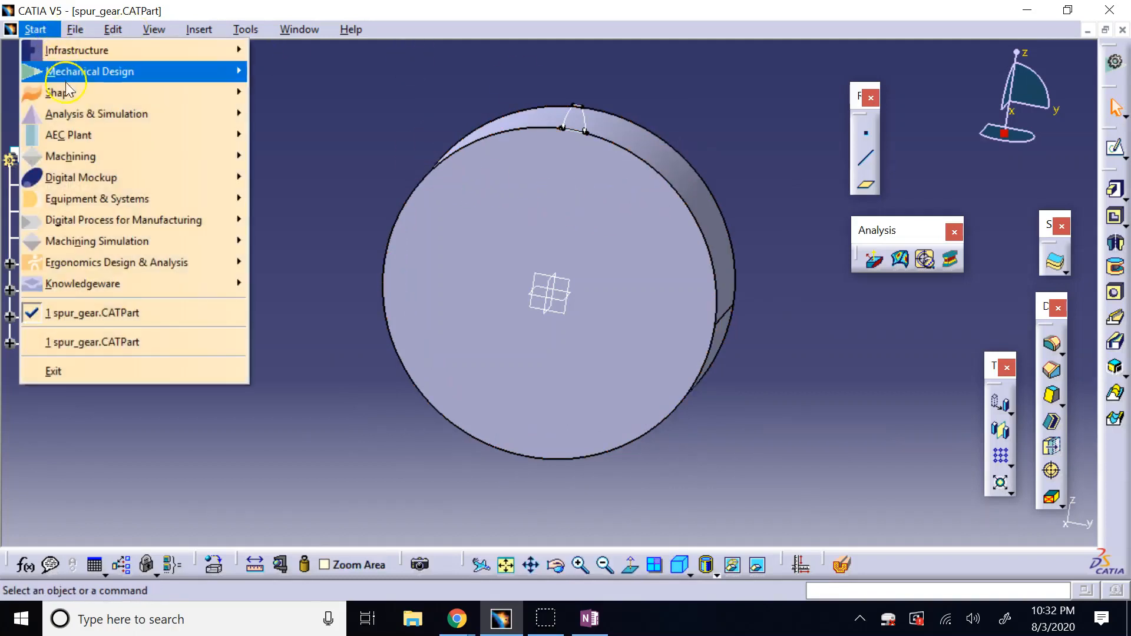
mouse_move(64, 92)
click(368, 177)
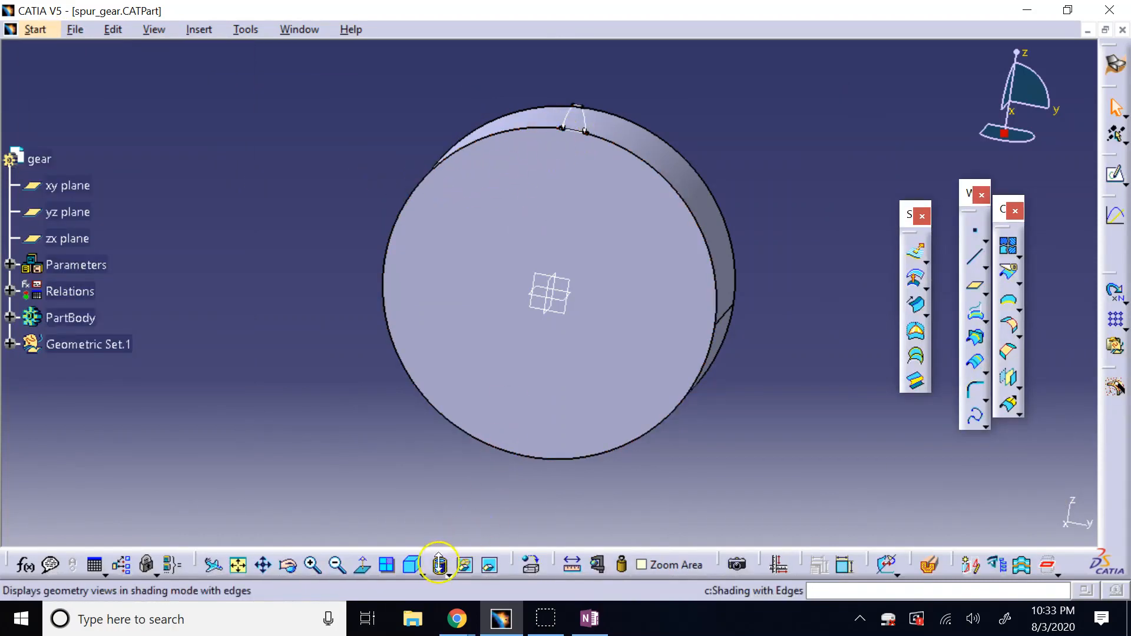
Examine from the front and at an angle how the tooth's root corners and base line meet the padded disc
click(574, 317)
click(415, 562)
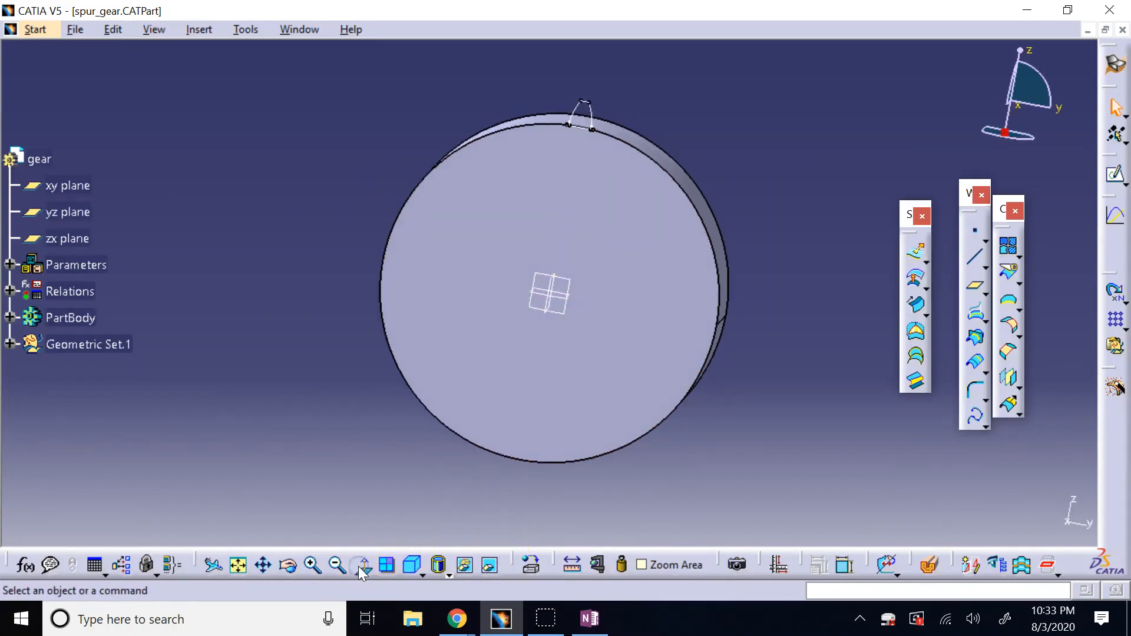
click(418, 572)
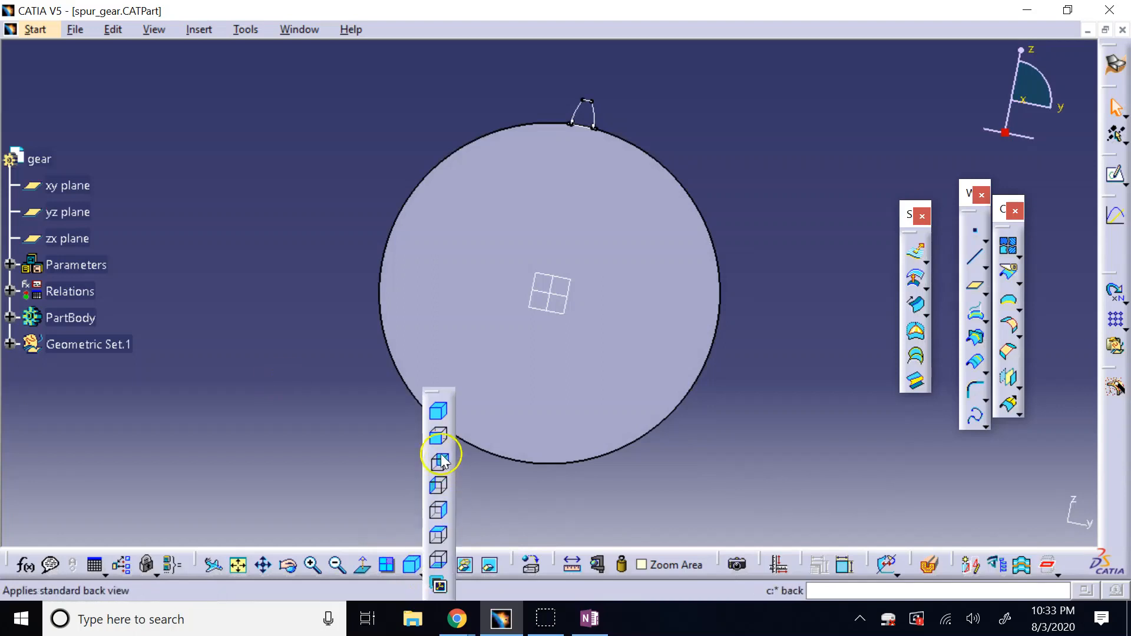
click(441, 449)
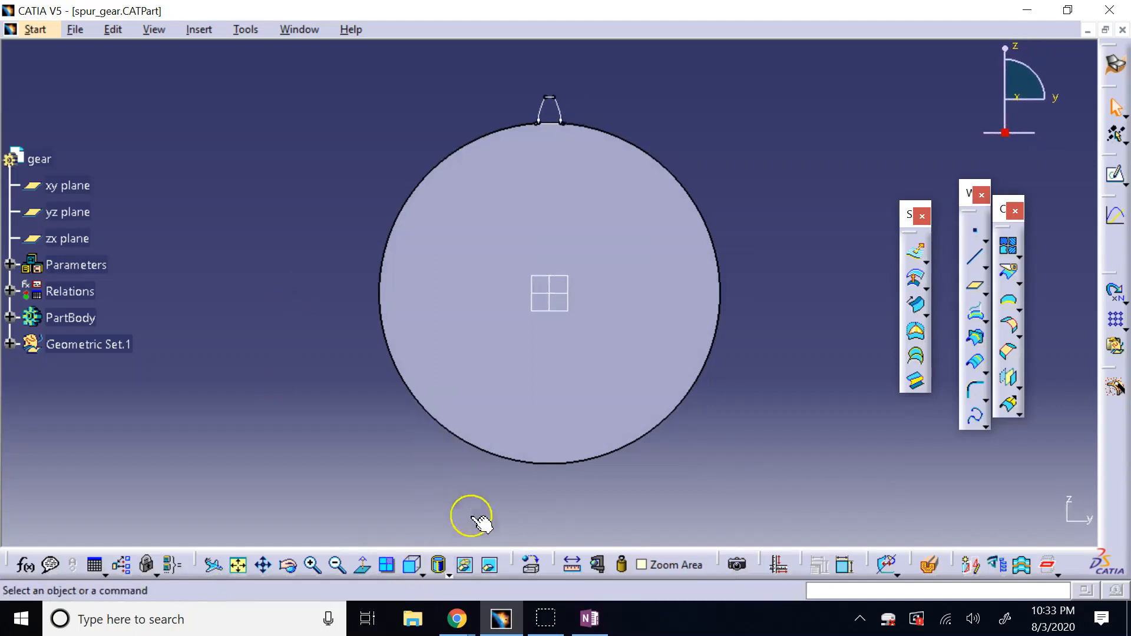
click(660, 566)
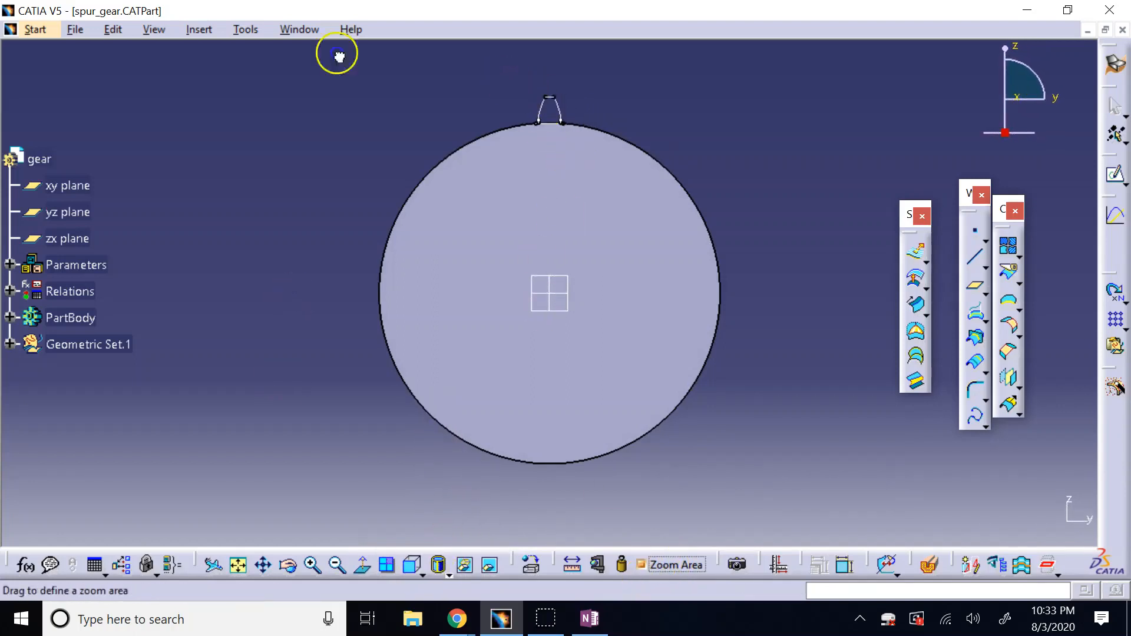
drag(505, 81, 578, 146)
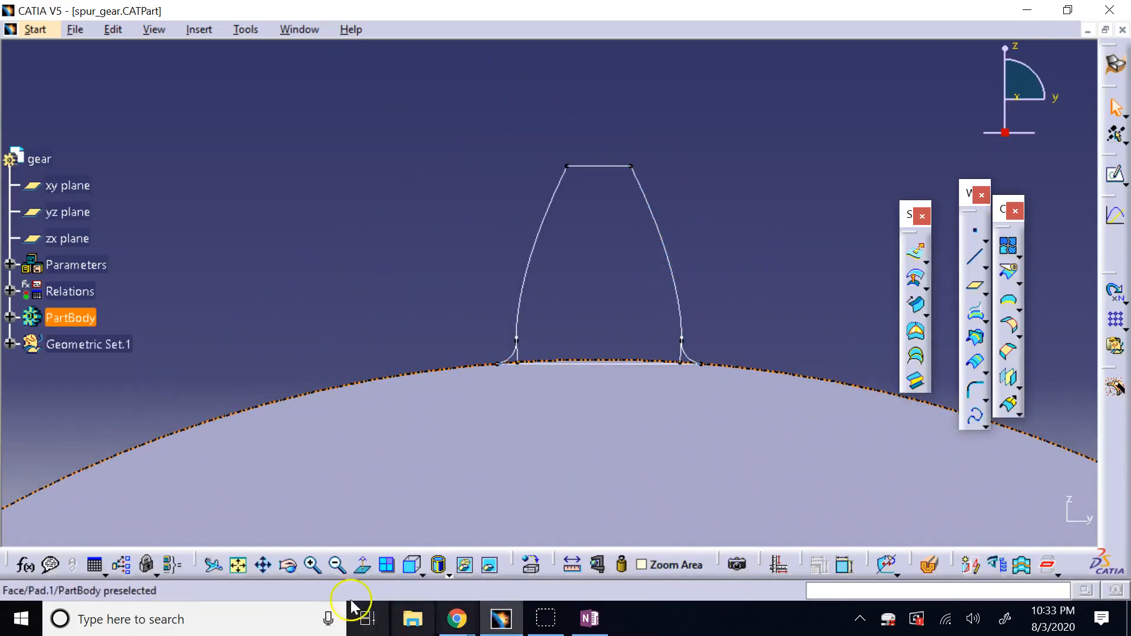
click(336, 566)
click(319, 569)
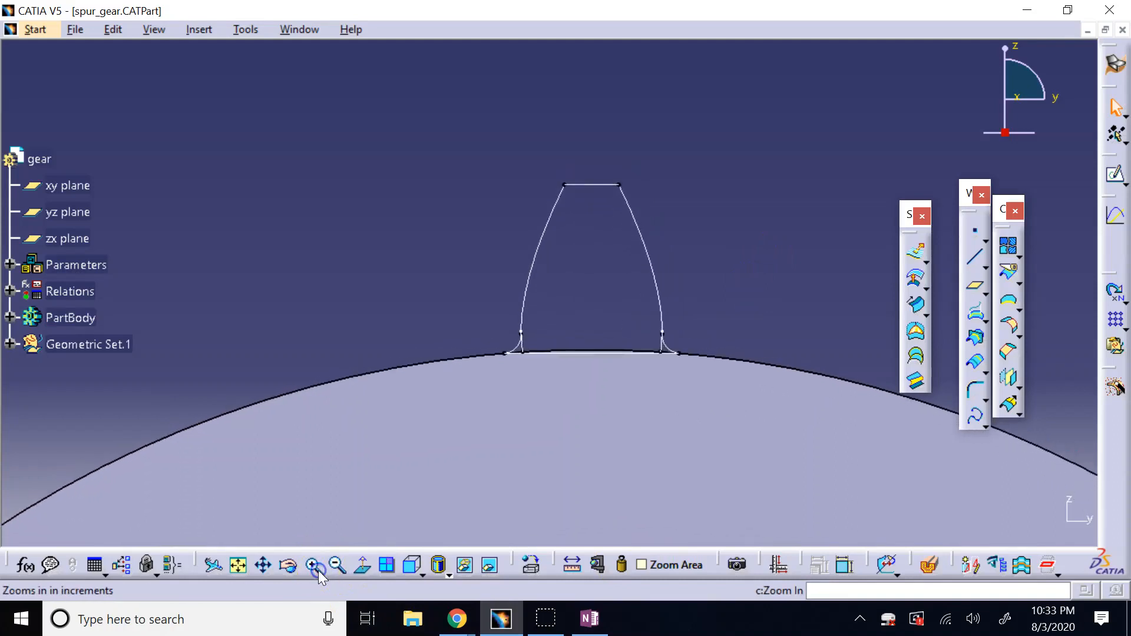
click(289, 565)
drag(594, 480, 608, 498)
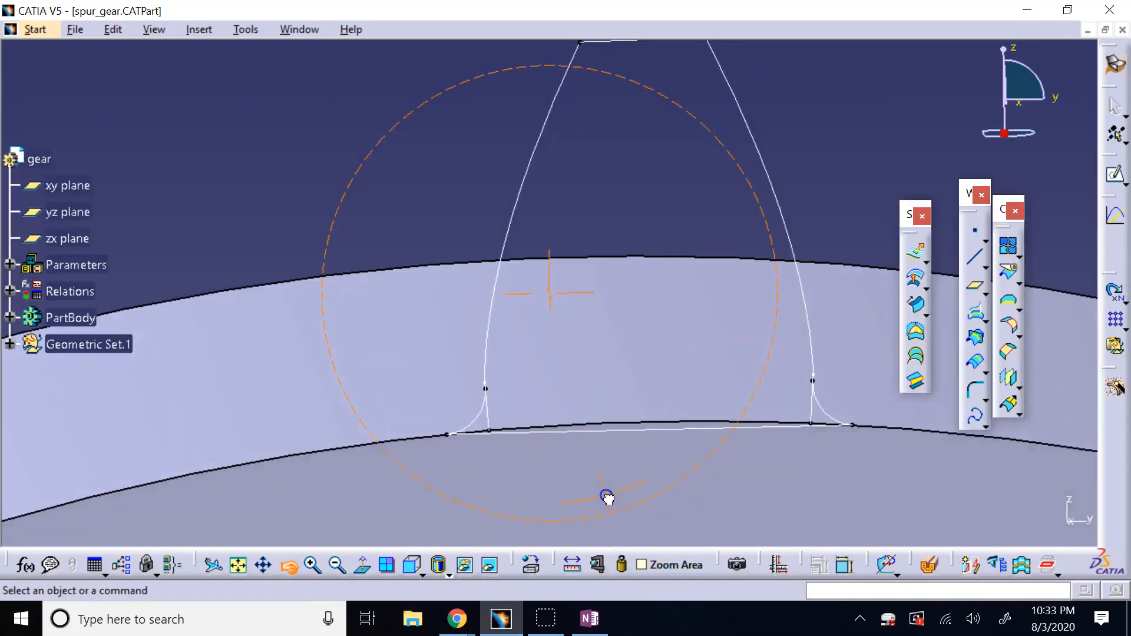
click(363, 570)
click(412, 566)
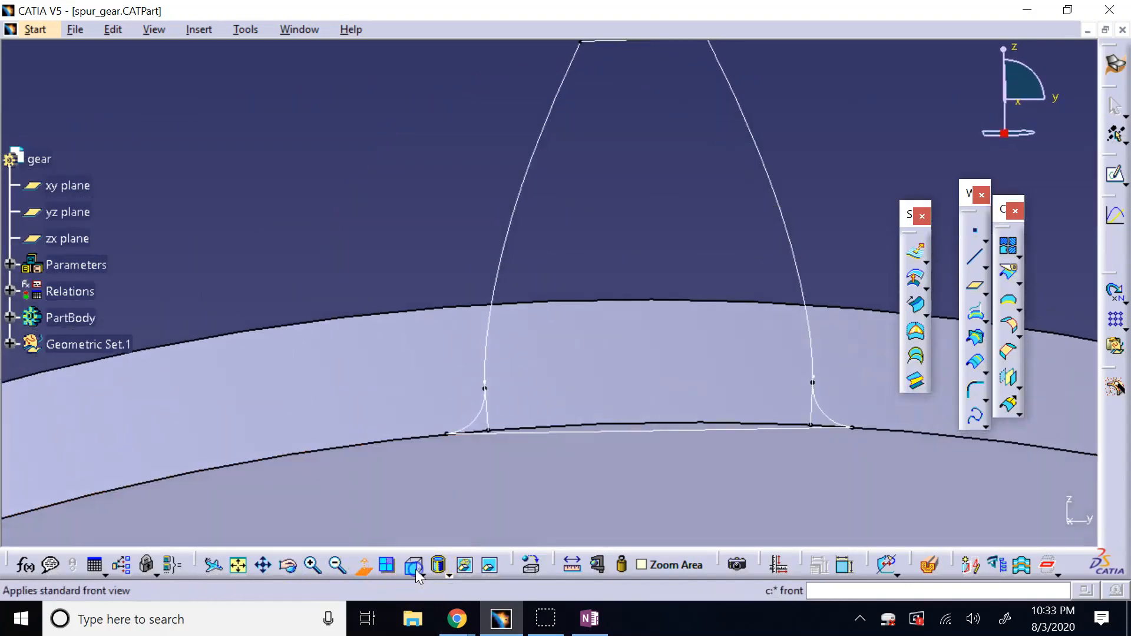
click(290, 567)
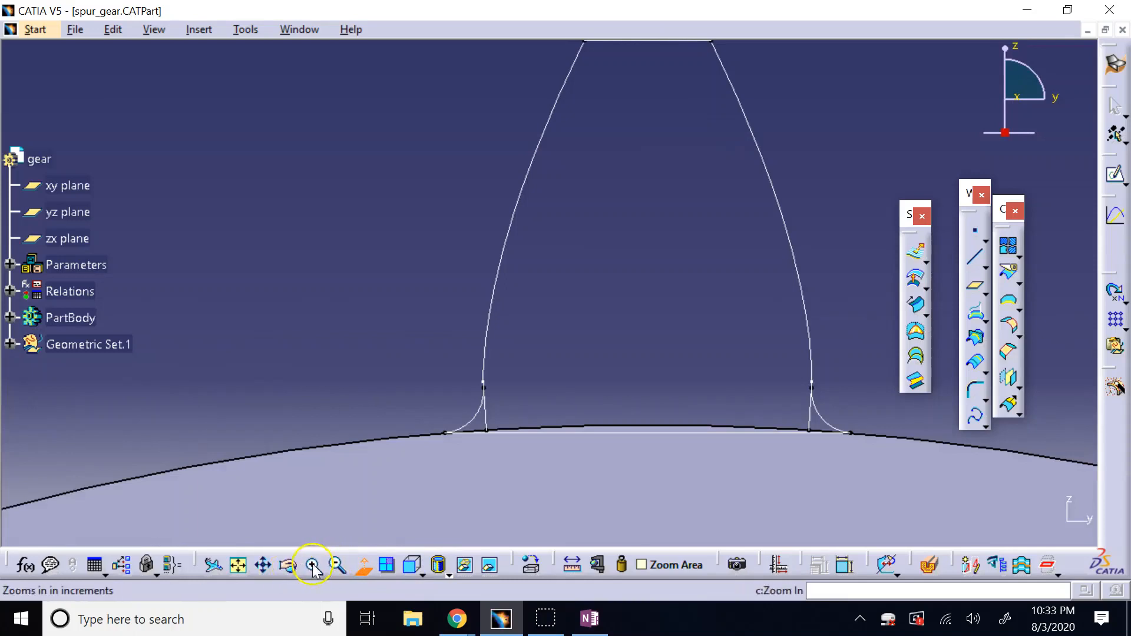
click(312, 565)
click(275, 567)
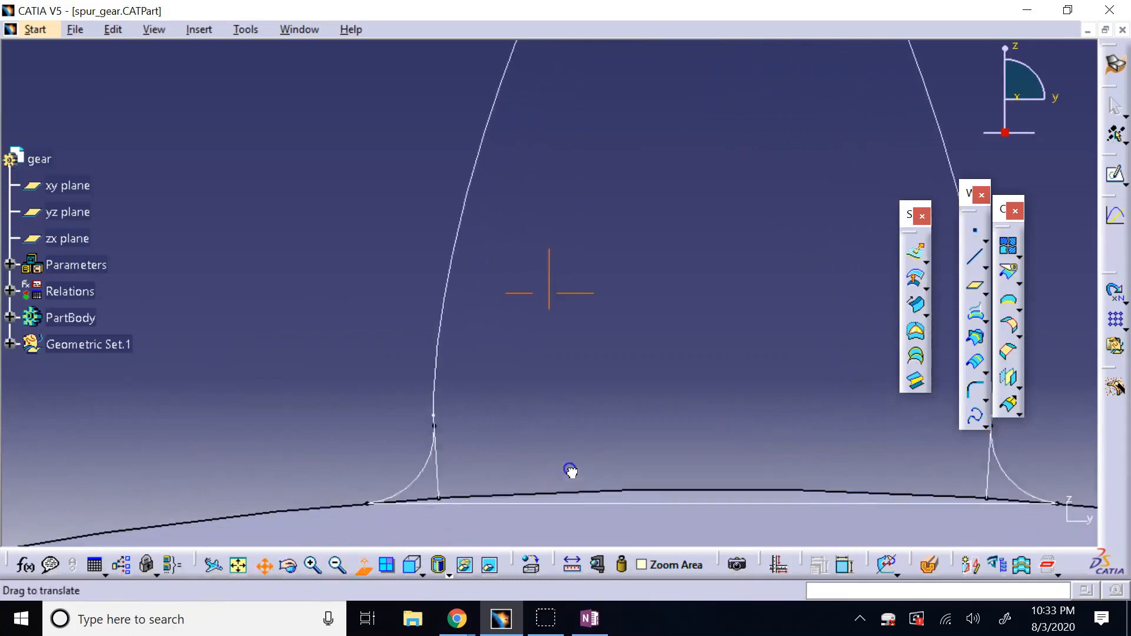
drag(571, 472, 437, 302)
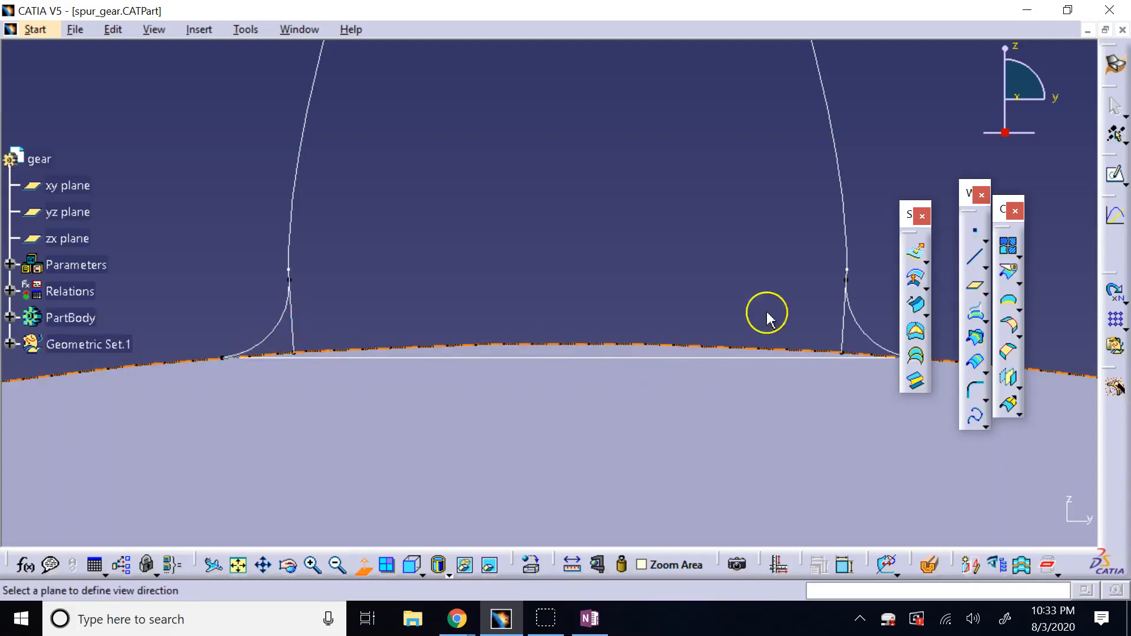
Split the tooth flank on the positive Y side with its adjoining root corner, keeping the portion above the corner
click(1010, 275)
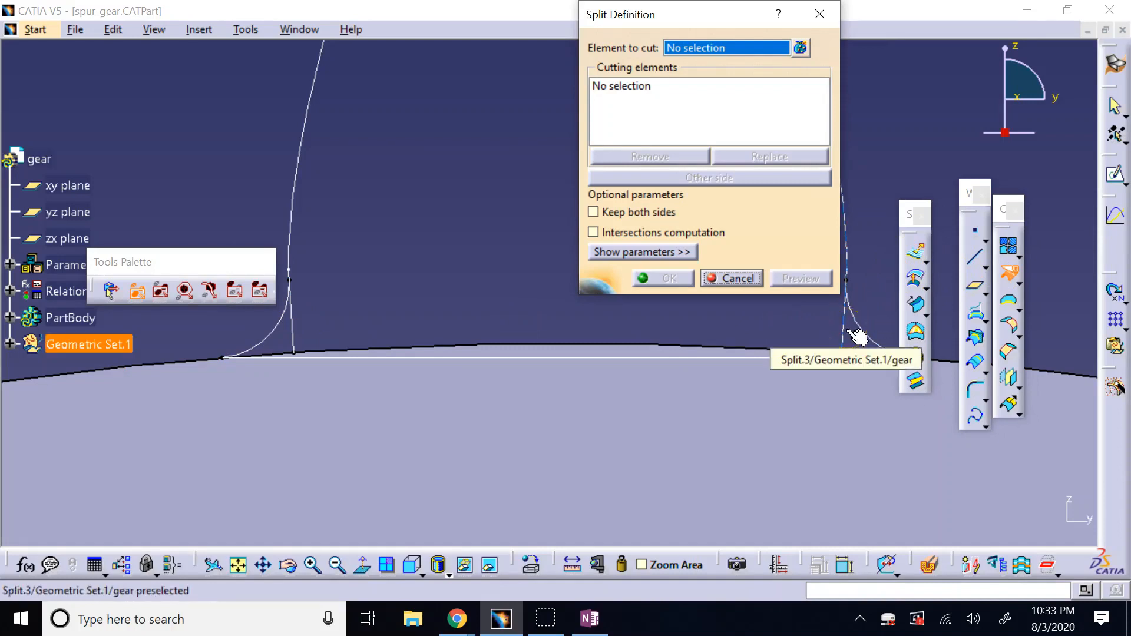
click(856, 335)
click(862, 333)
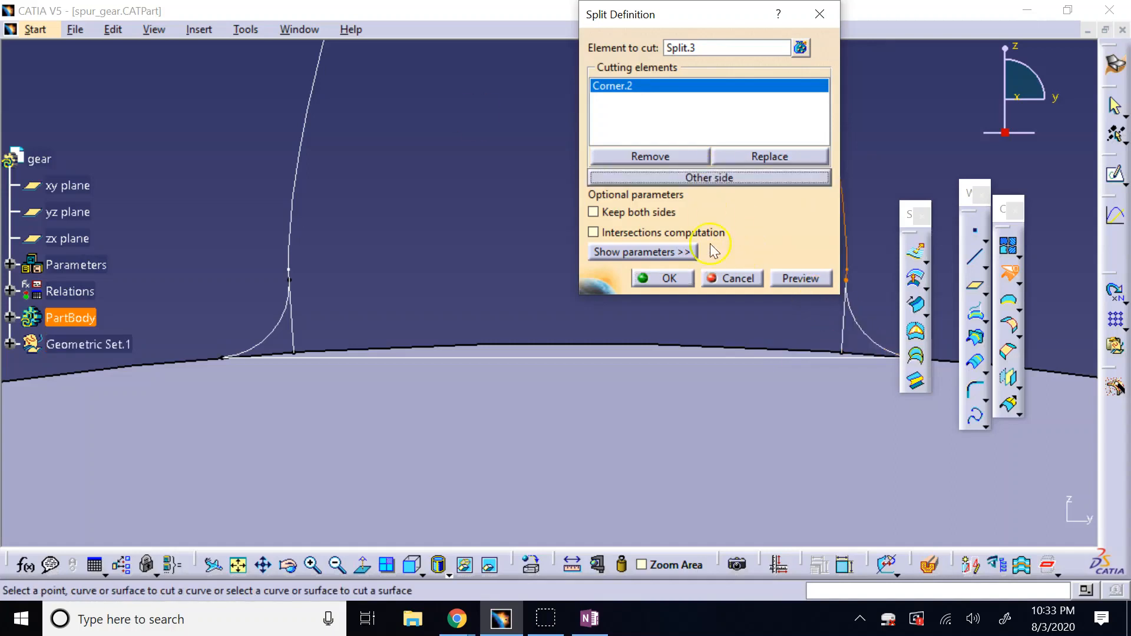
click(668, 278)
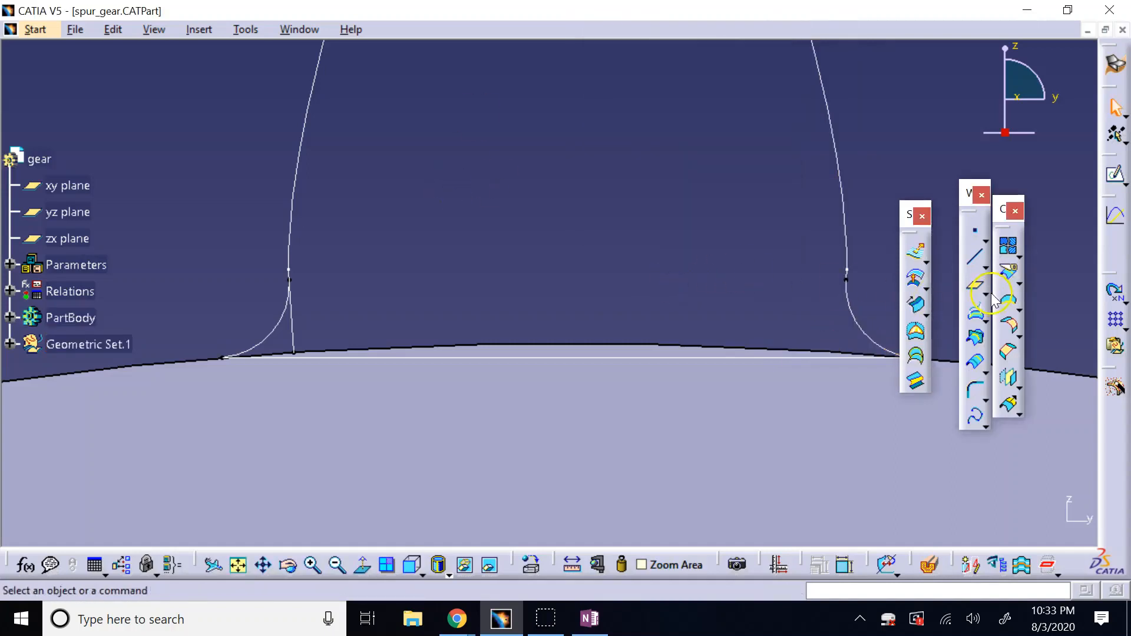
Split the tooth flank on the negative Y side with its adjoining root corner, keeping the portion above the corner
click(1008, 272)
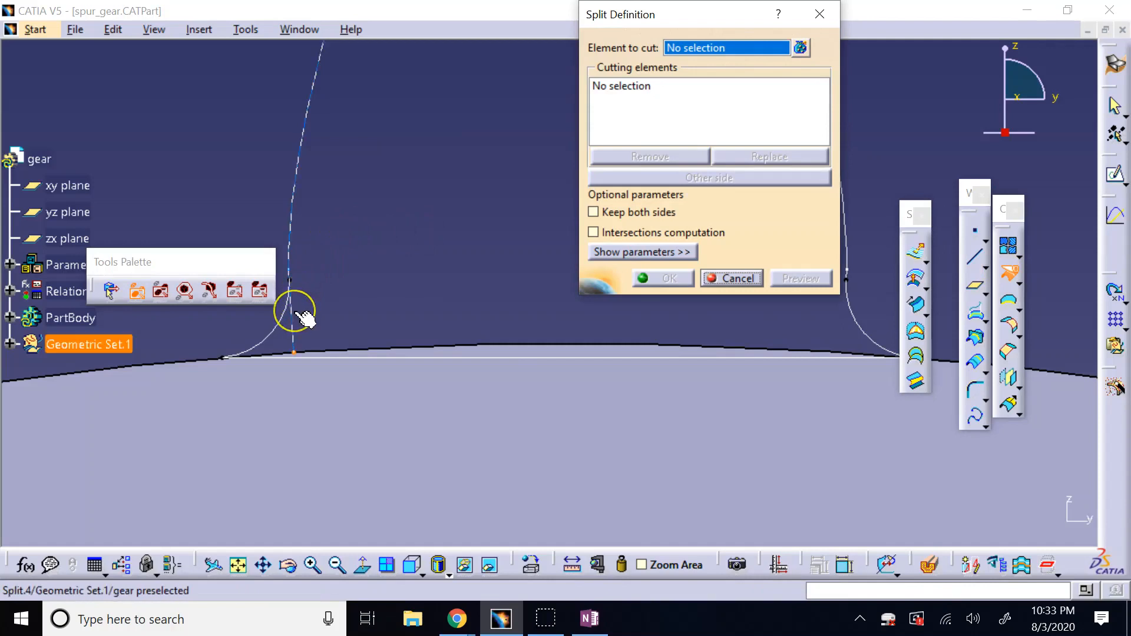
click(302, 319)
click(284, 304)
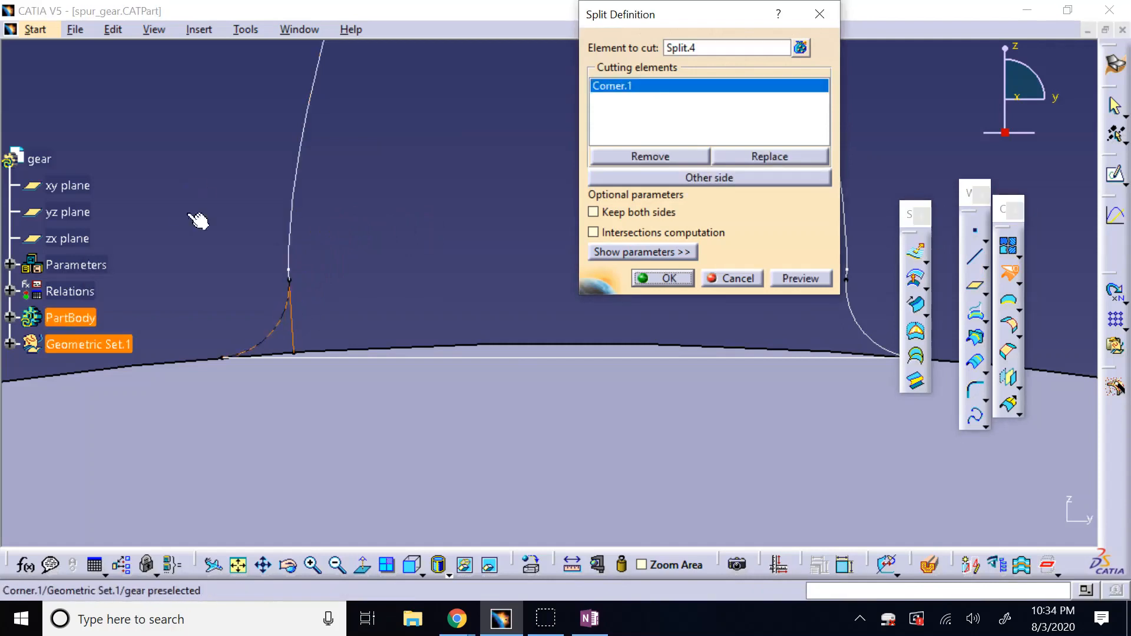
click(682, 180)
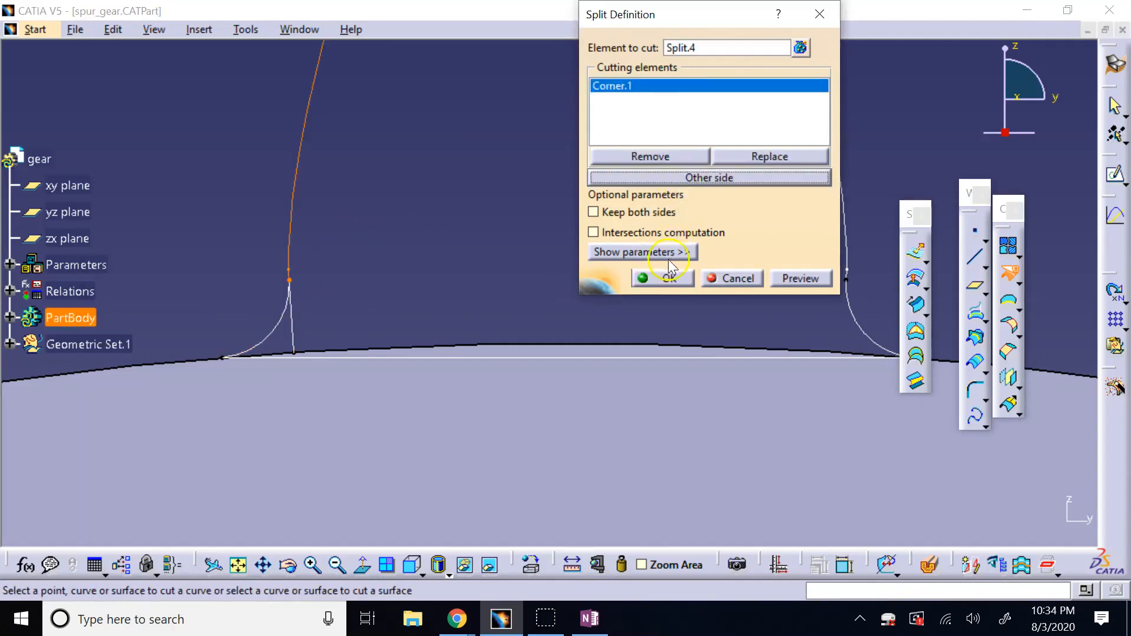
click(661, 278)
click(744, 424)
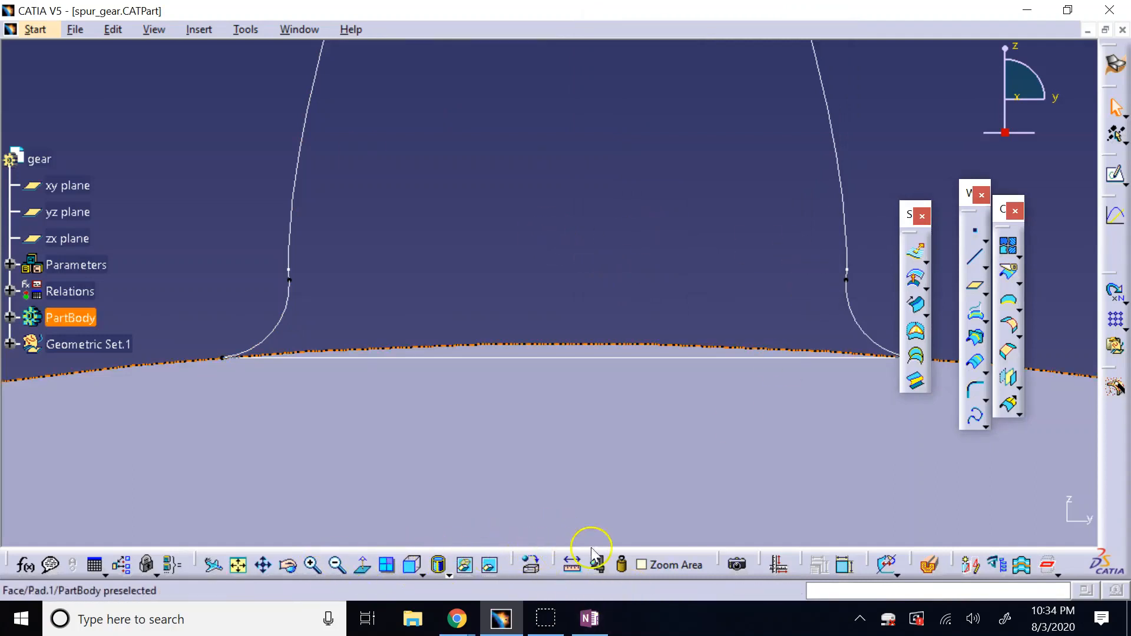
Join both tooth flanks, the root corners, the short connecting segments, the base line and the tip curve into one closed tooth outline
click(644, 565)
drag(812, 237, 864, 279)
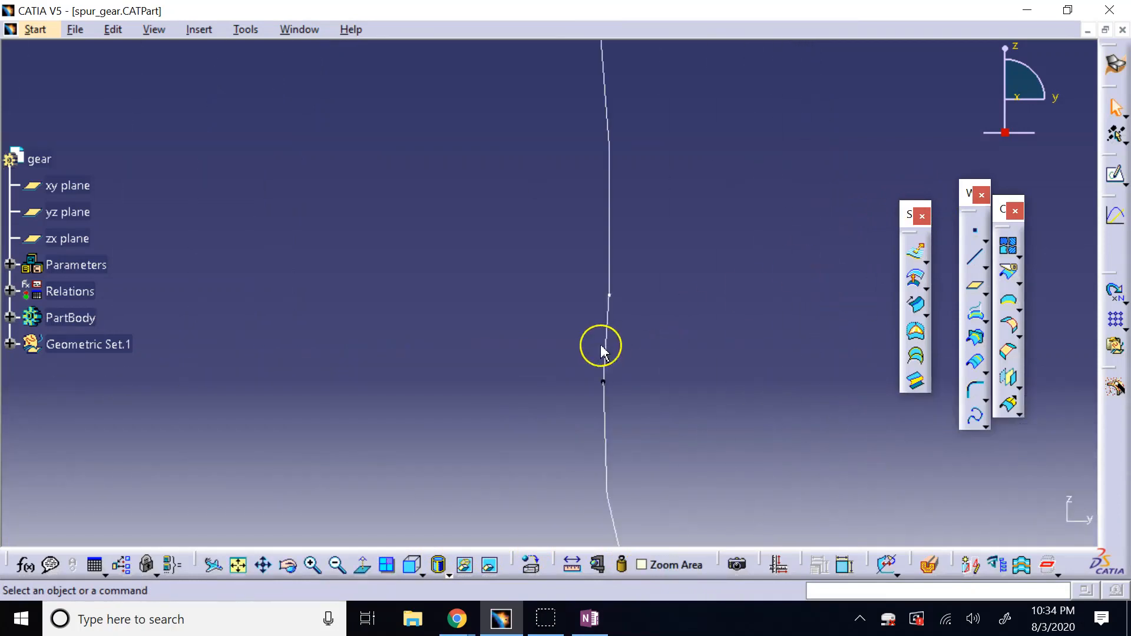
click(609, 348)
click(611, 269)
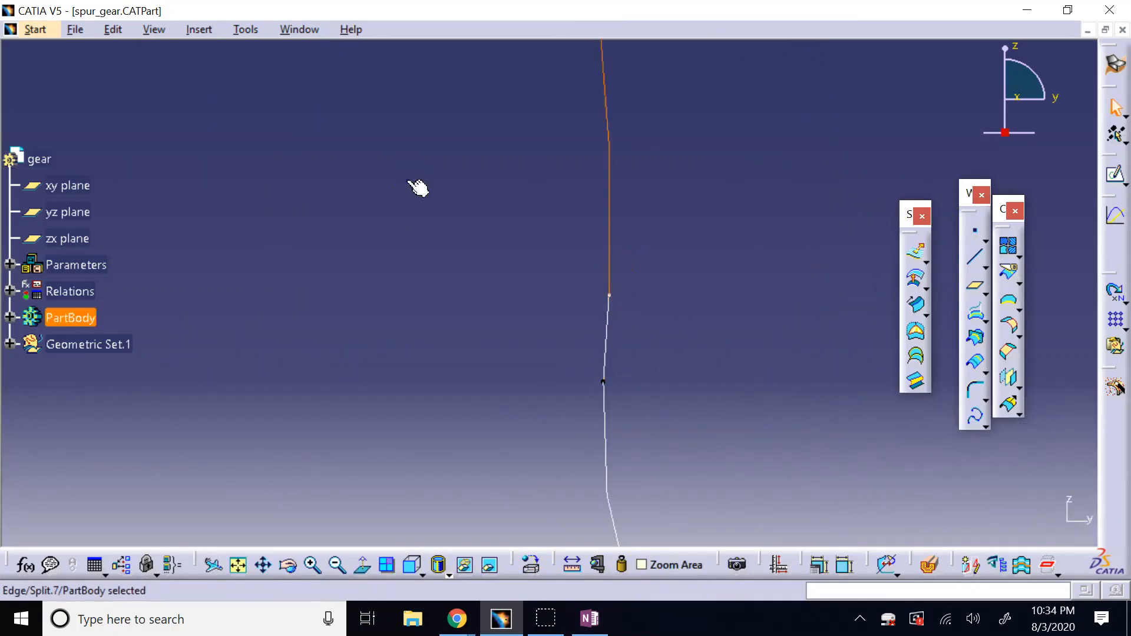
ctrl+click(610, 341)
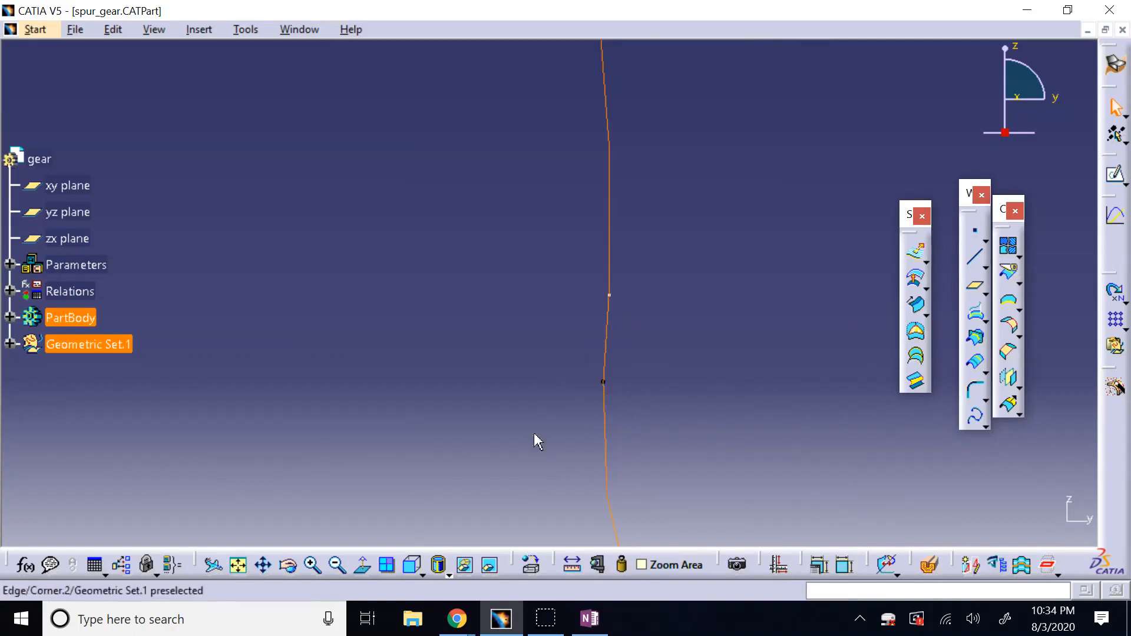
click(337, 564)
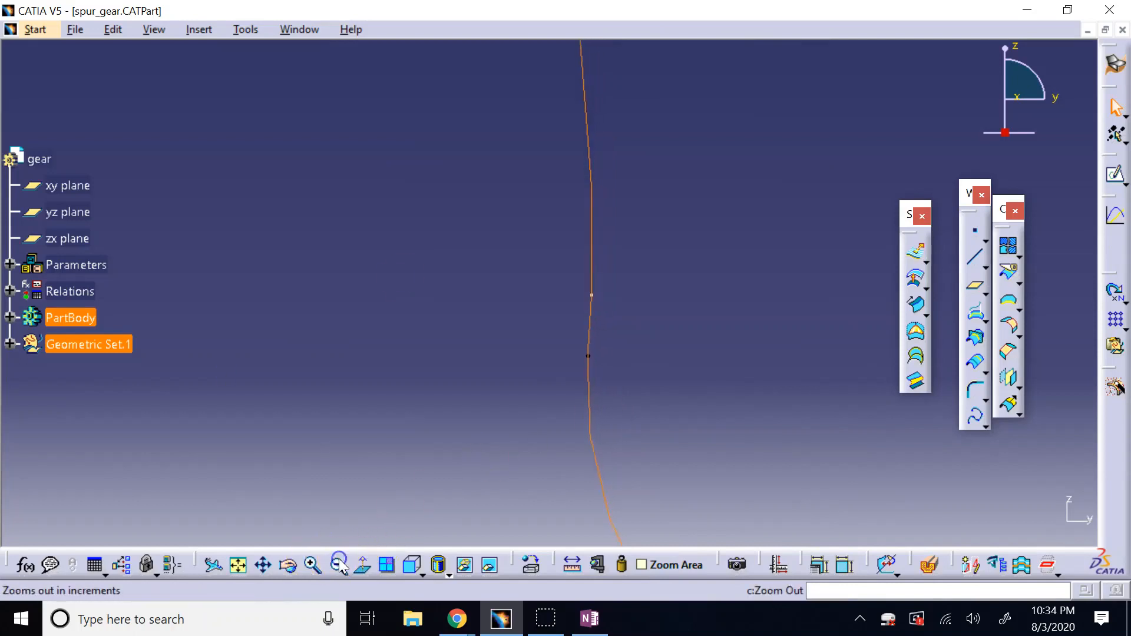
click(338, 564)
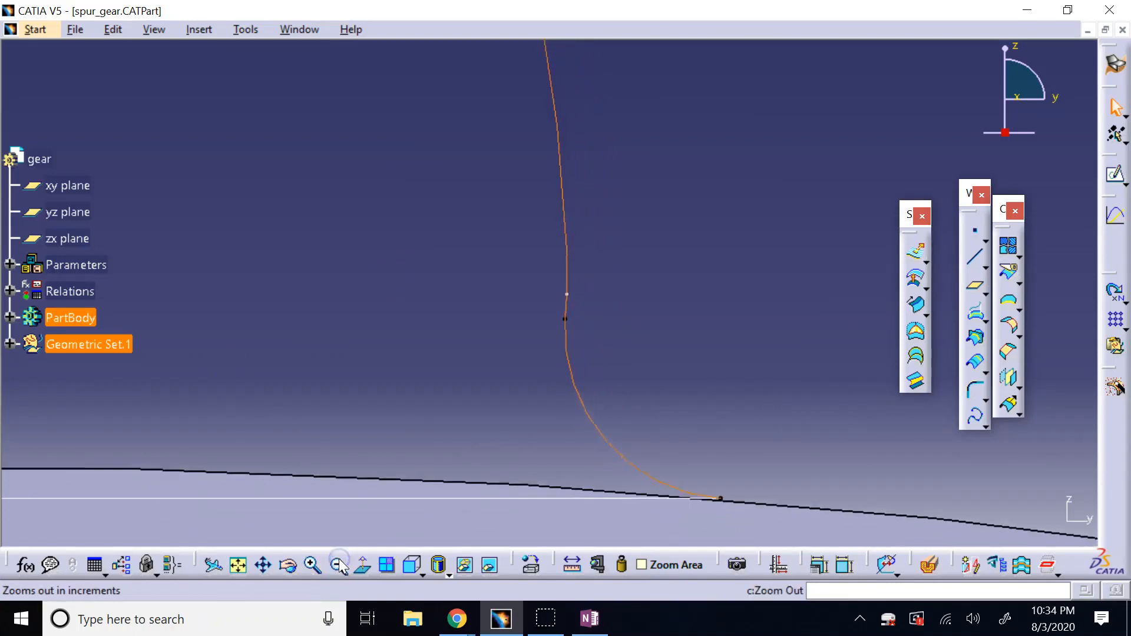
click(340, 566)
click(339, 566)
click(339, 566)
click(339, 565)
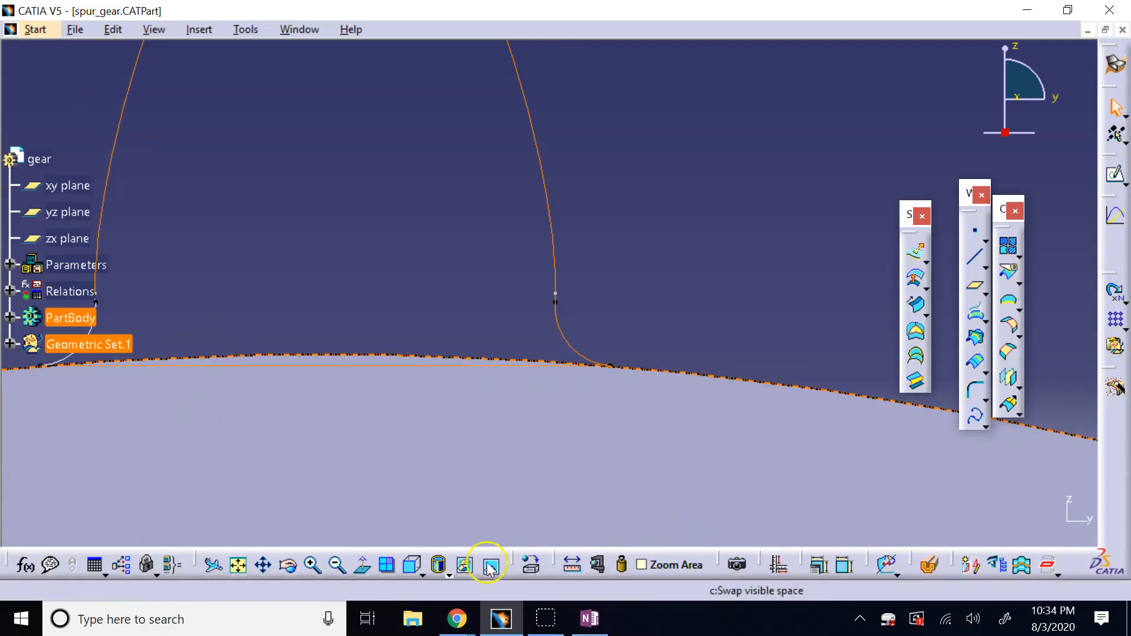
click(267, 566)
drag(306, 354, 690, 386)
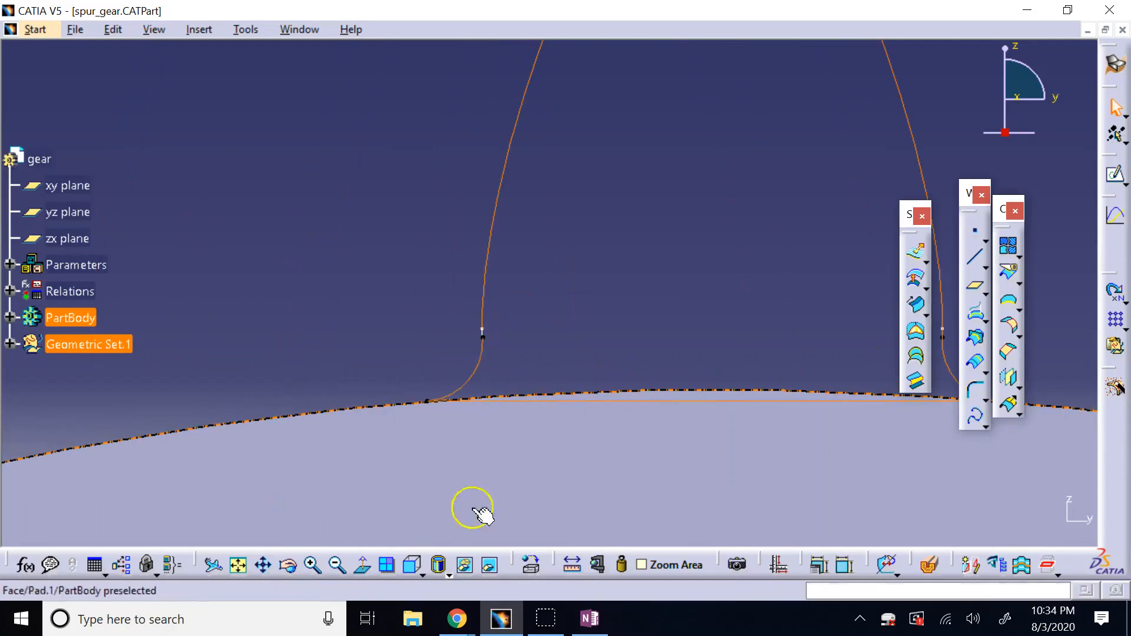
click(313, 565)
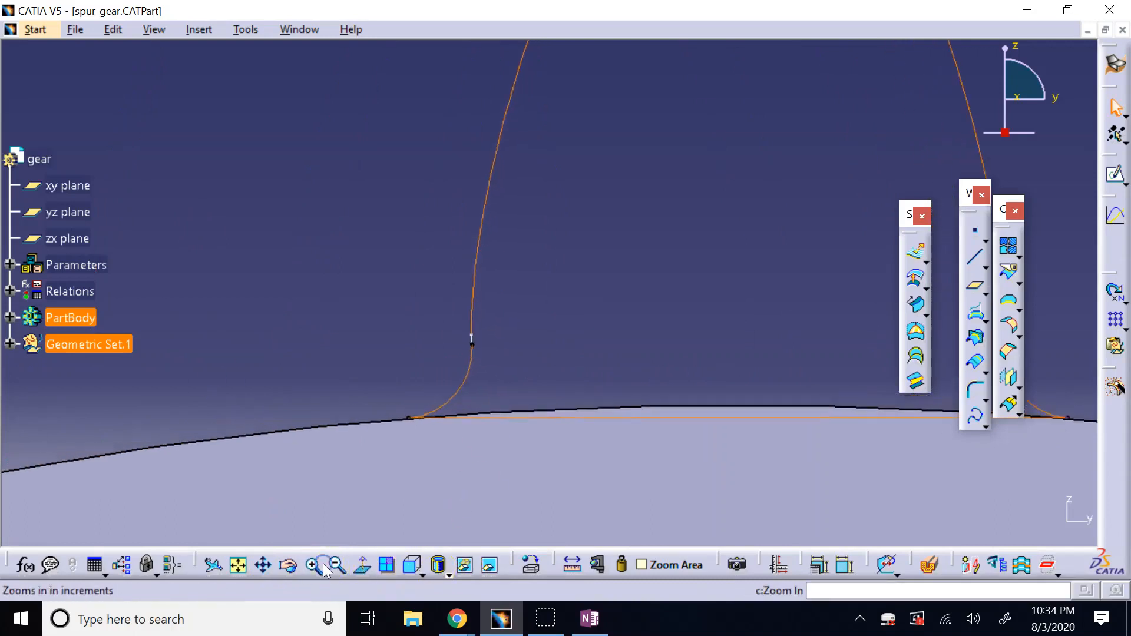
ctrl+click(426, 364)
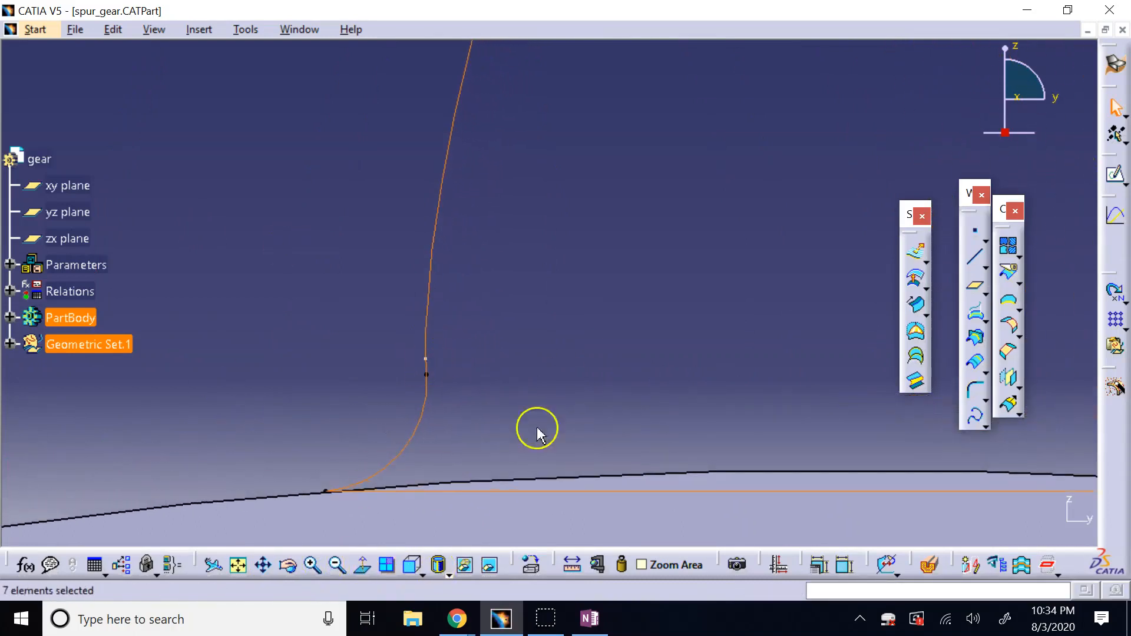
click(334, 564)
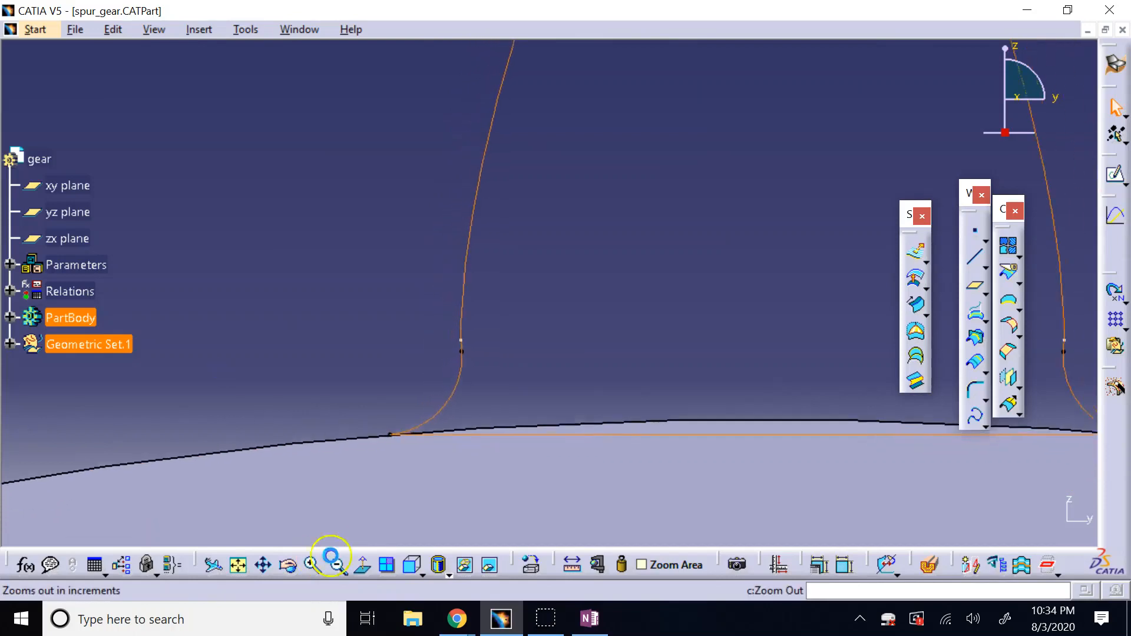
click(332, 558)
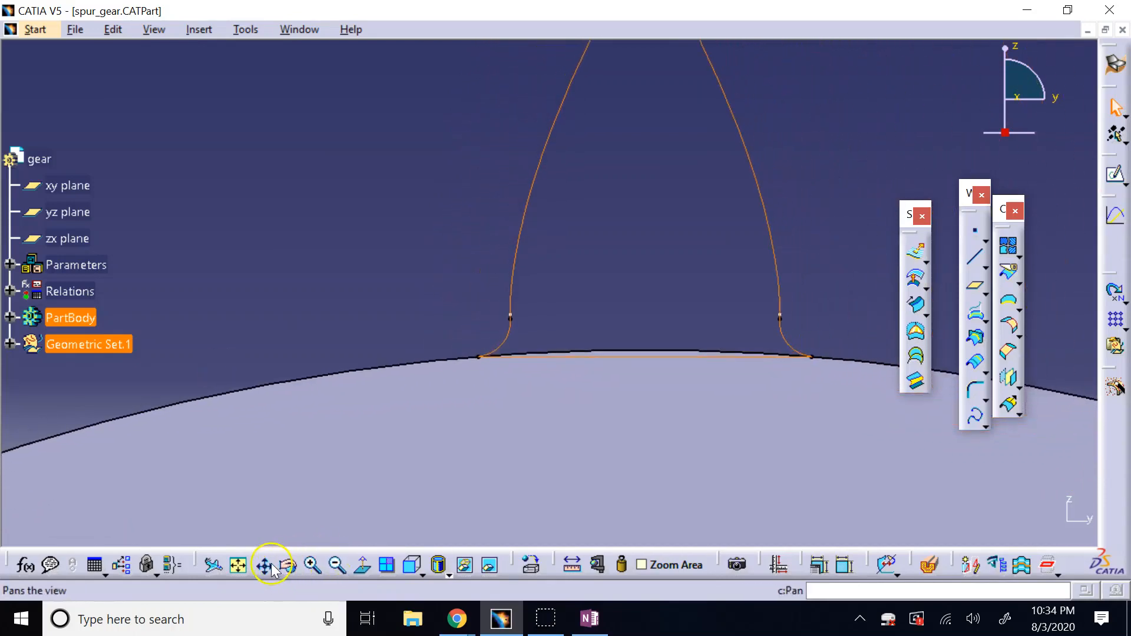
click(335, 562)
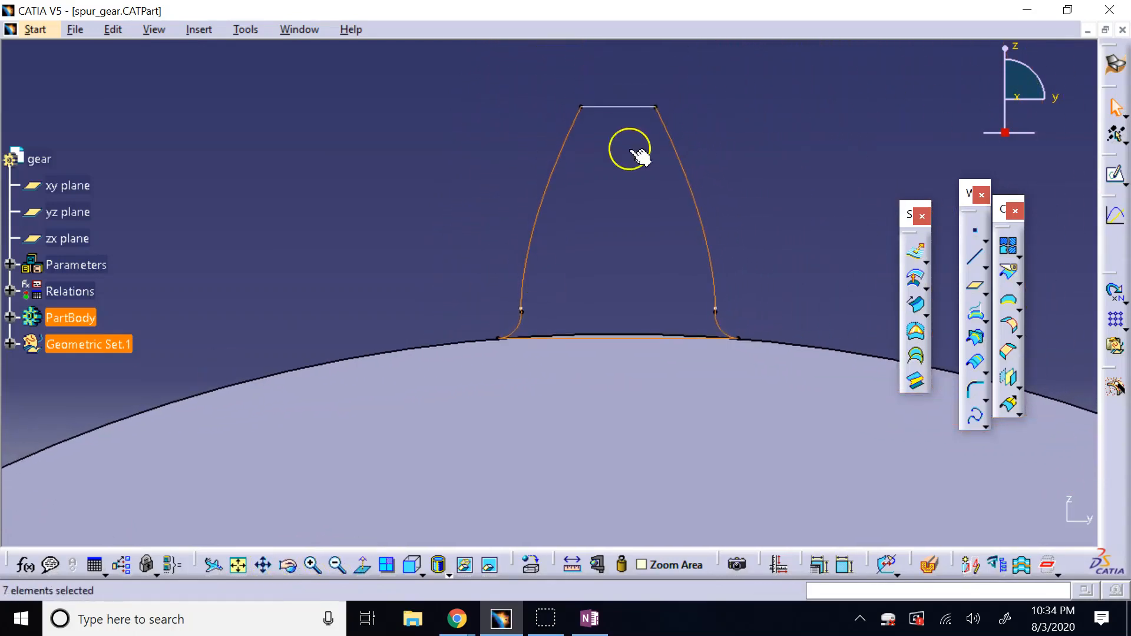
click(1008, 246)
click(900, 505)
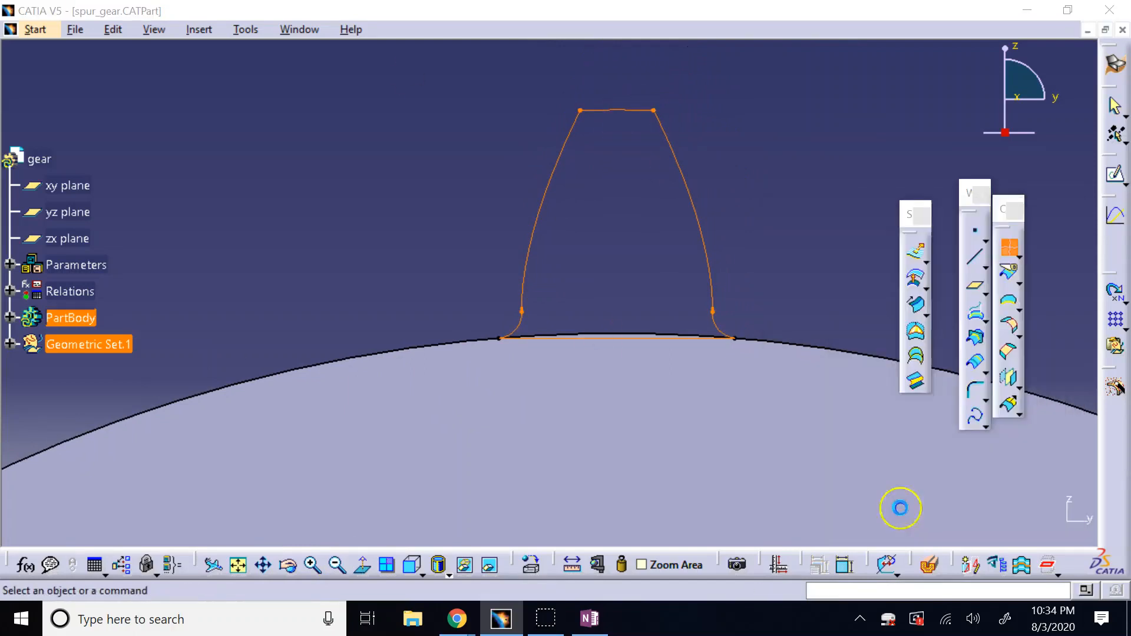
Look through the features in Geometric Set.1 for the new joined outline and collapse the set again
click(10, 344)
scroll(58, 366, down, 5)
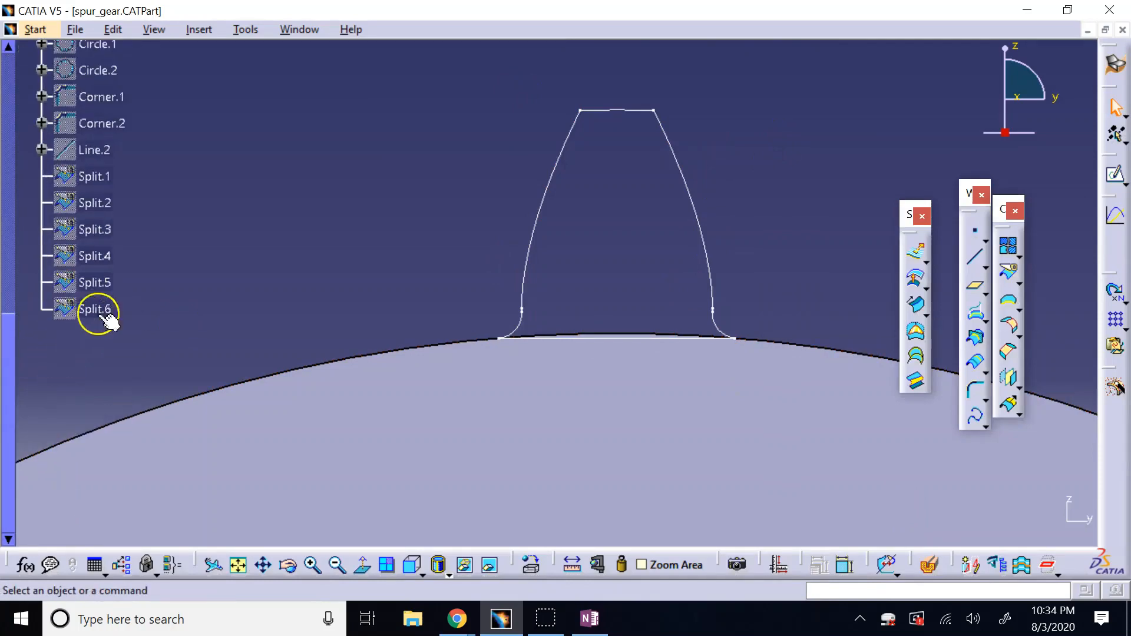
scroll(189, 287, up, 3)
scroll(189, 282, up, 6)
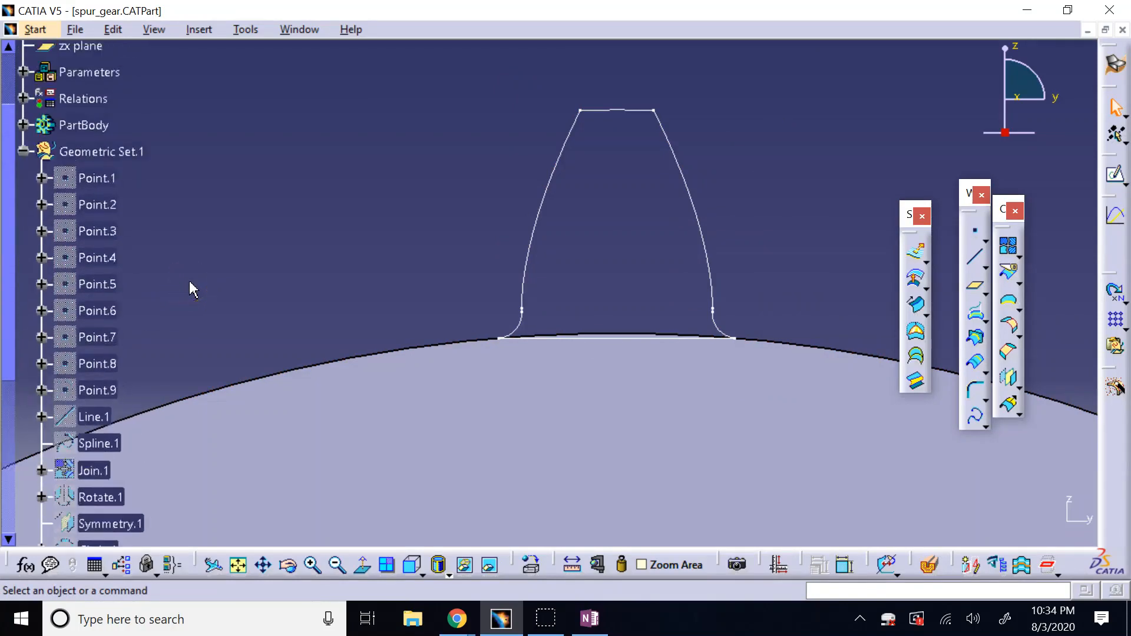
scroll(189, 282, down, 2)
scroll(190, 282, down, 4)
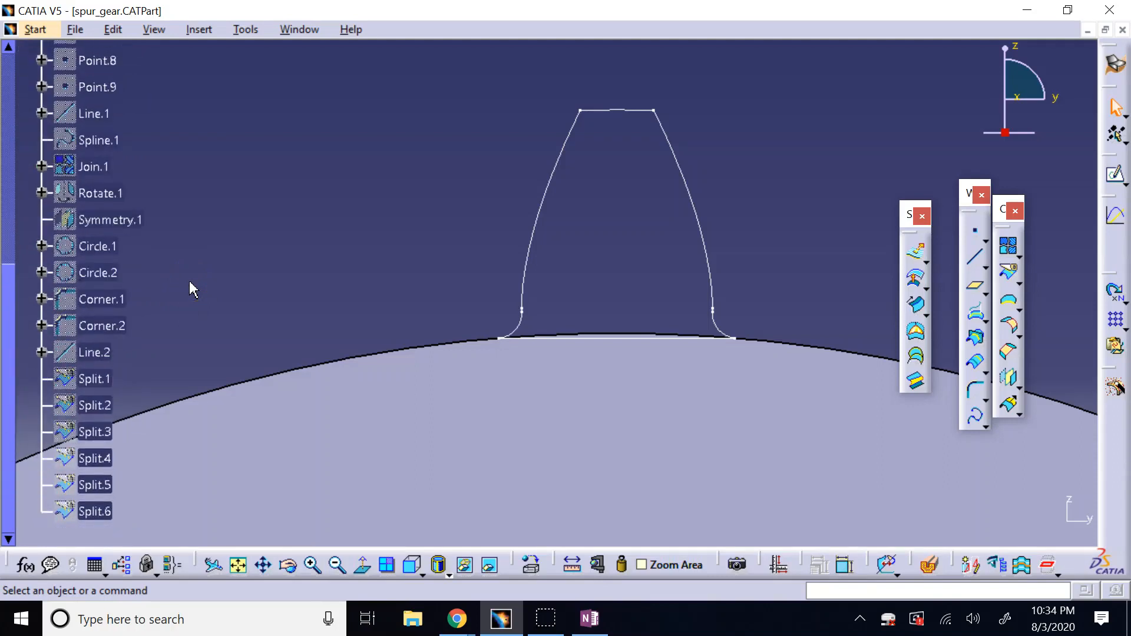
click(225, 281)
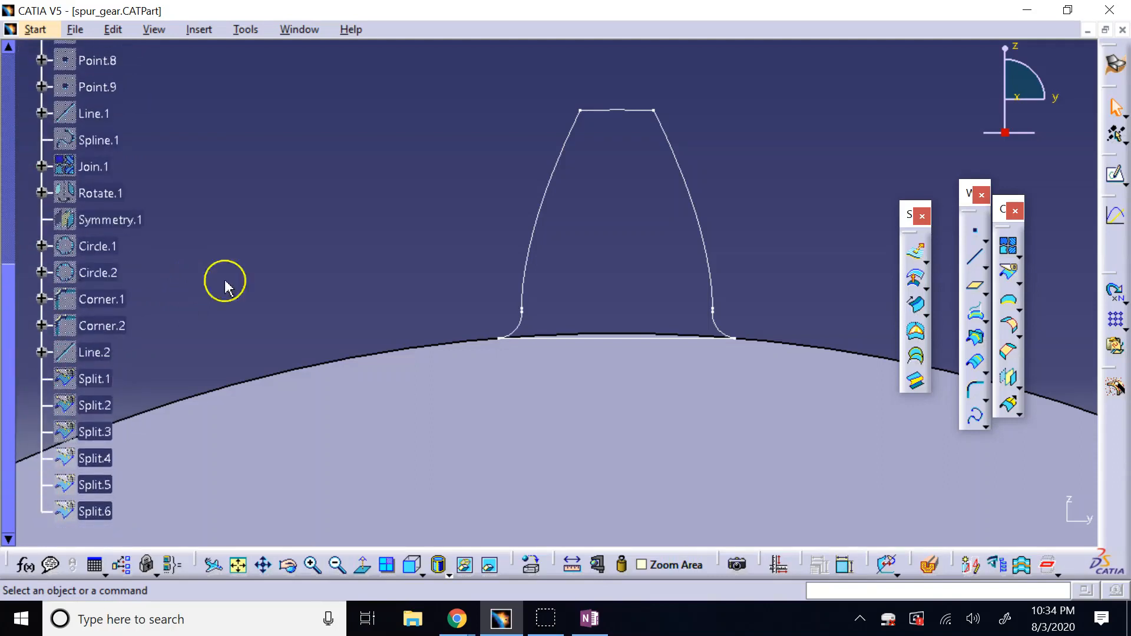
click(528, 255)
click(255, 303)
scroll(20, 278, up, 5)
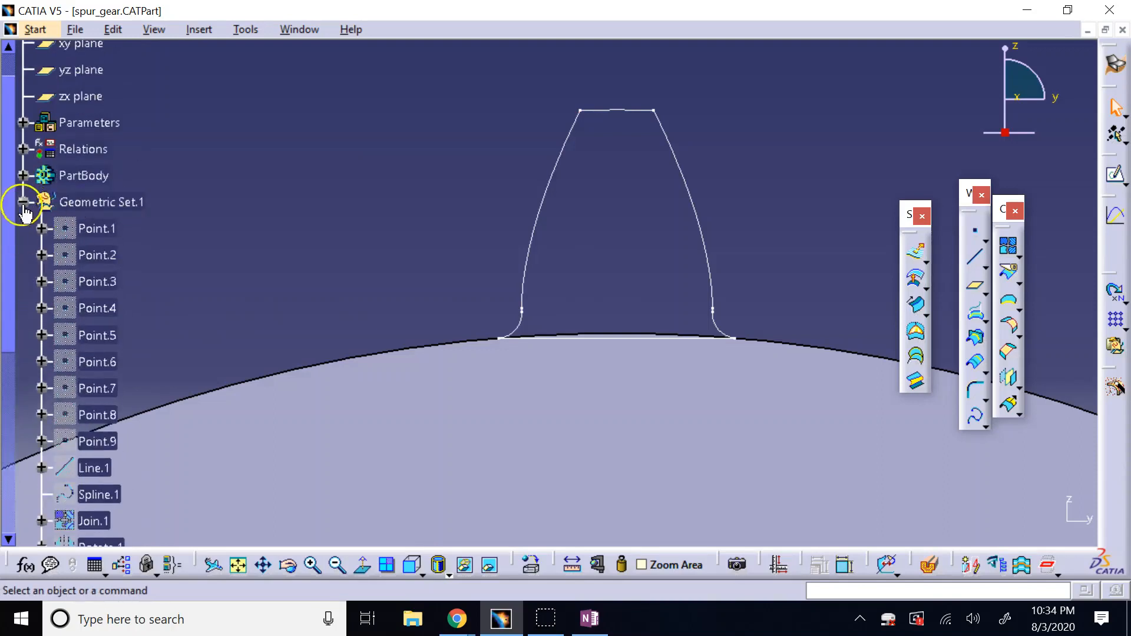
click(24, 202)
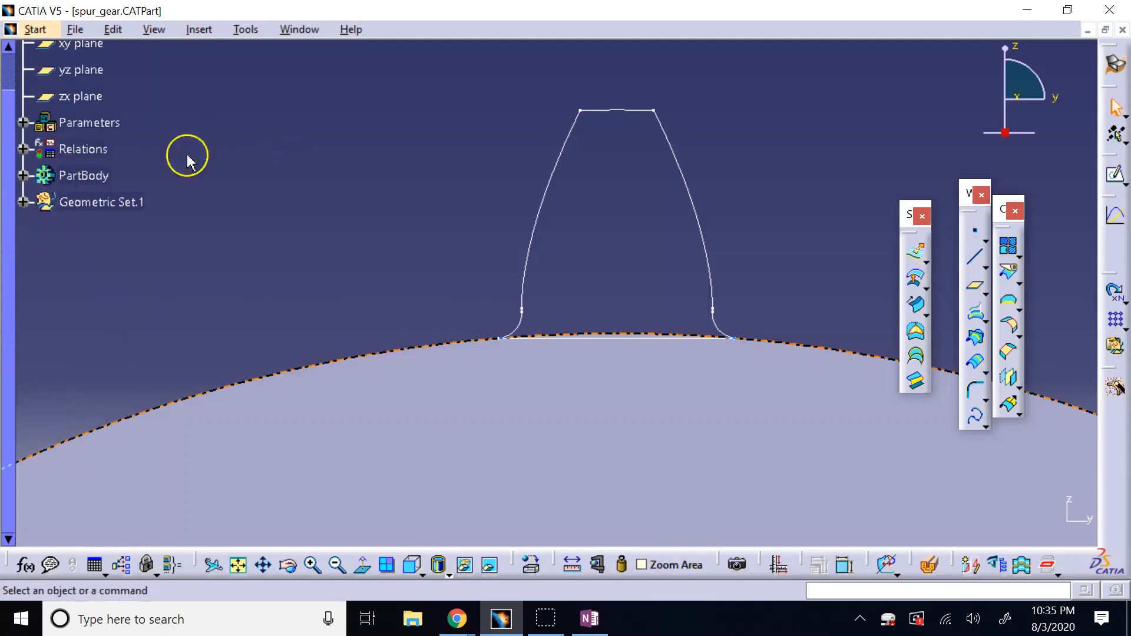
Select the joined tooth outline under PartBody, show the whole model isometrically and switch to the Part Design workbench
click(24, 176)
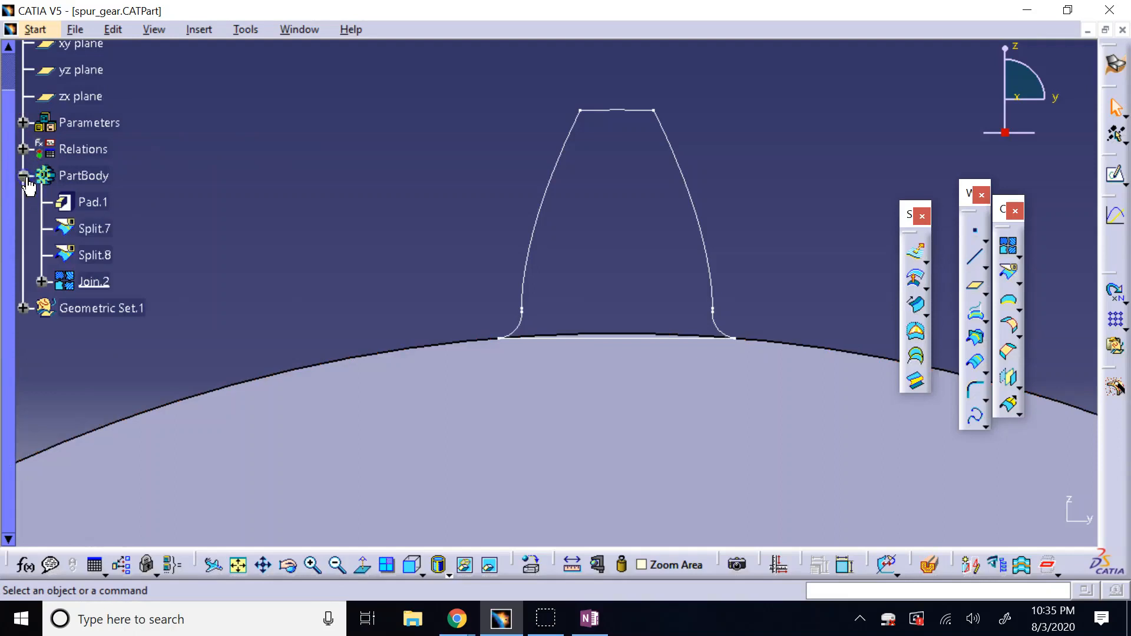
click(94, 282)
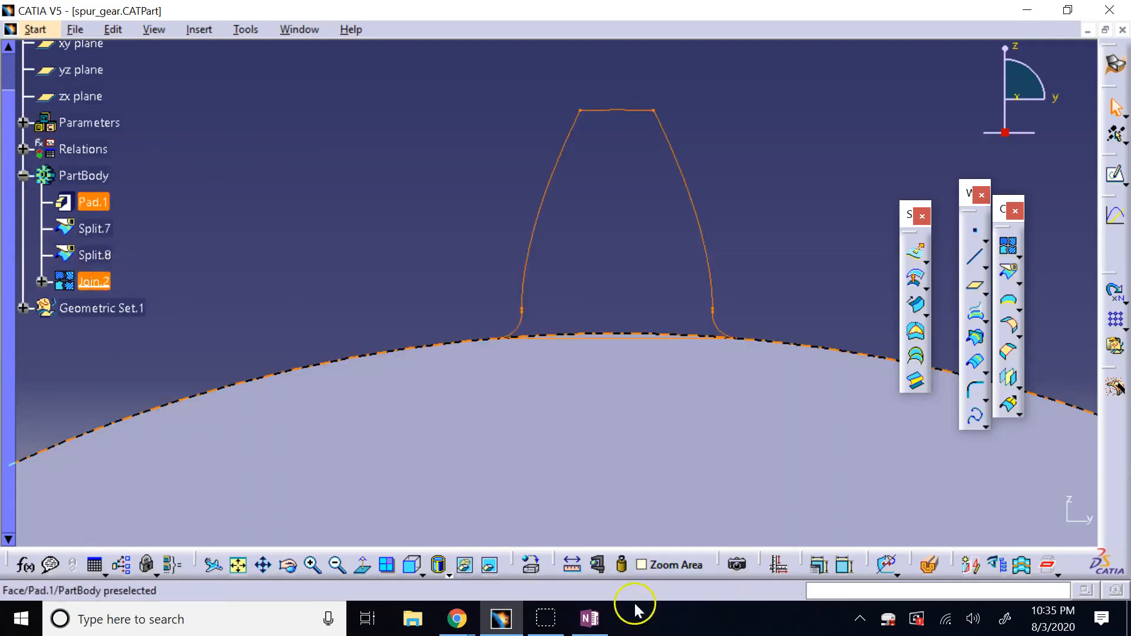
click(412, 567)
click(421, 575)
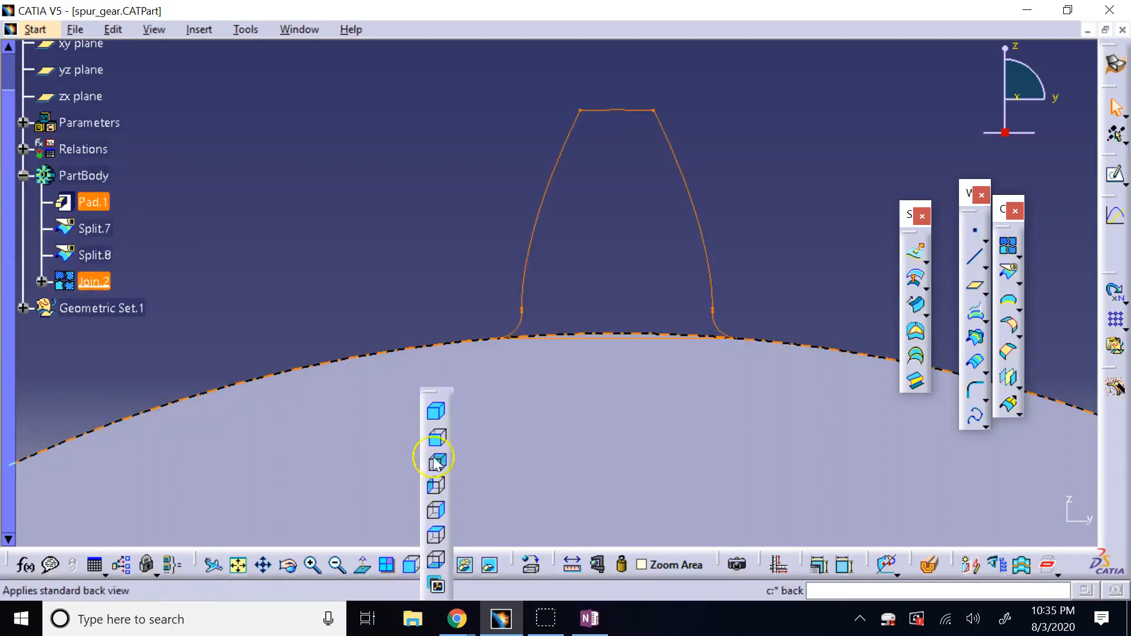
click(436, 411)
click(238, 568)
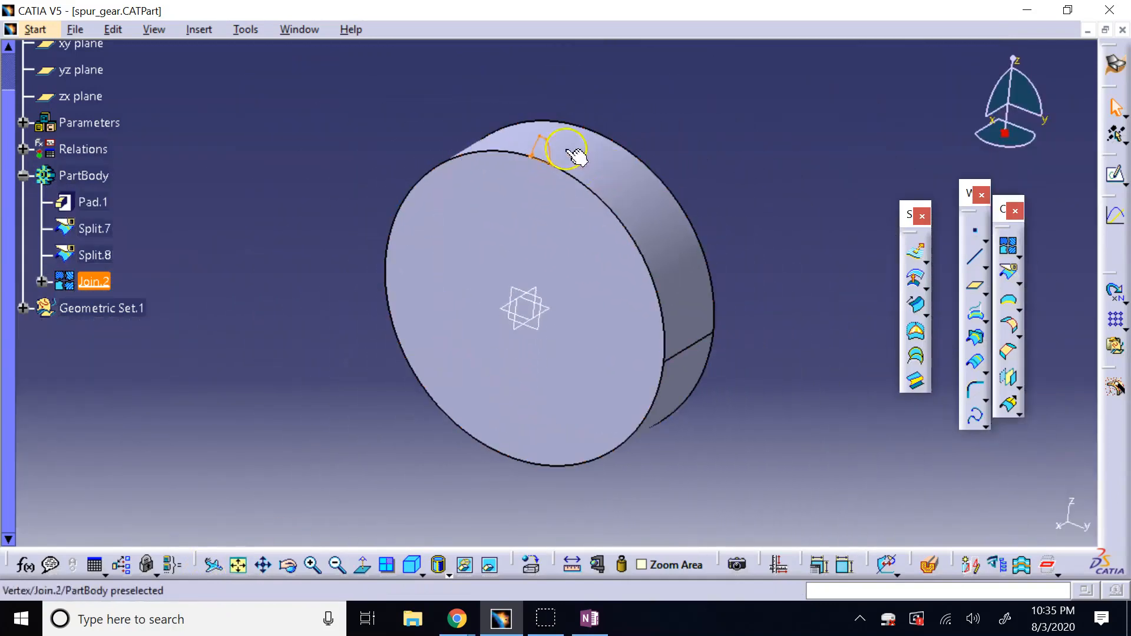
click(52, 31)
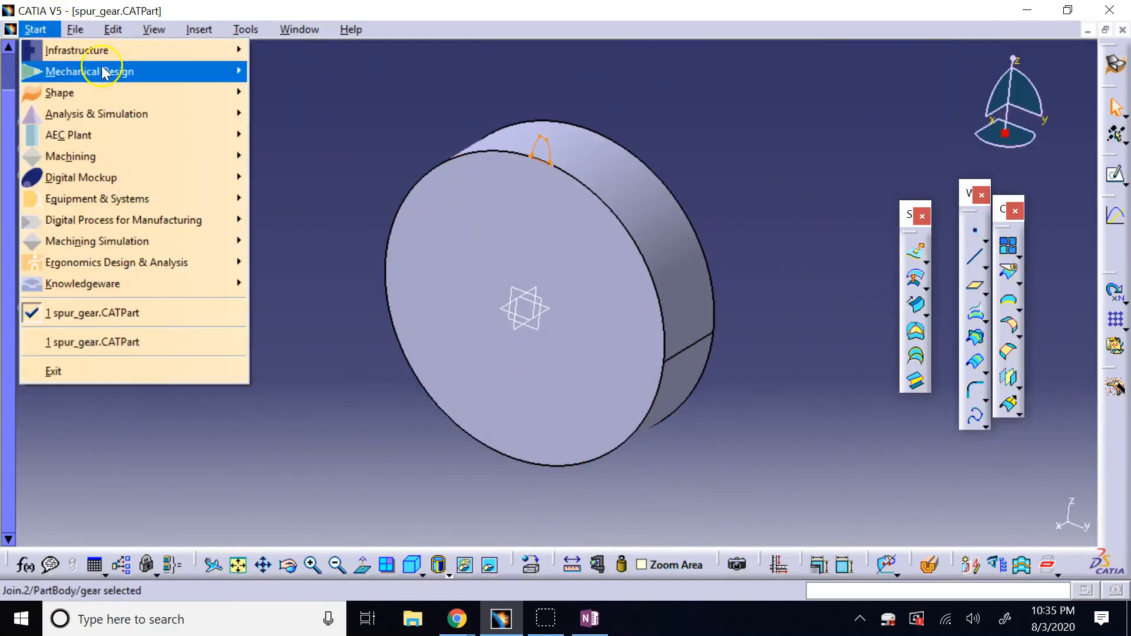
mouse_move(88, 71)
click(283, 71)
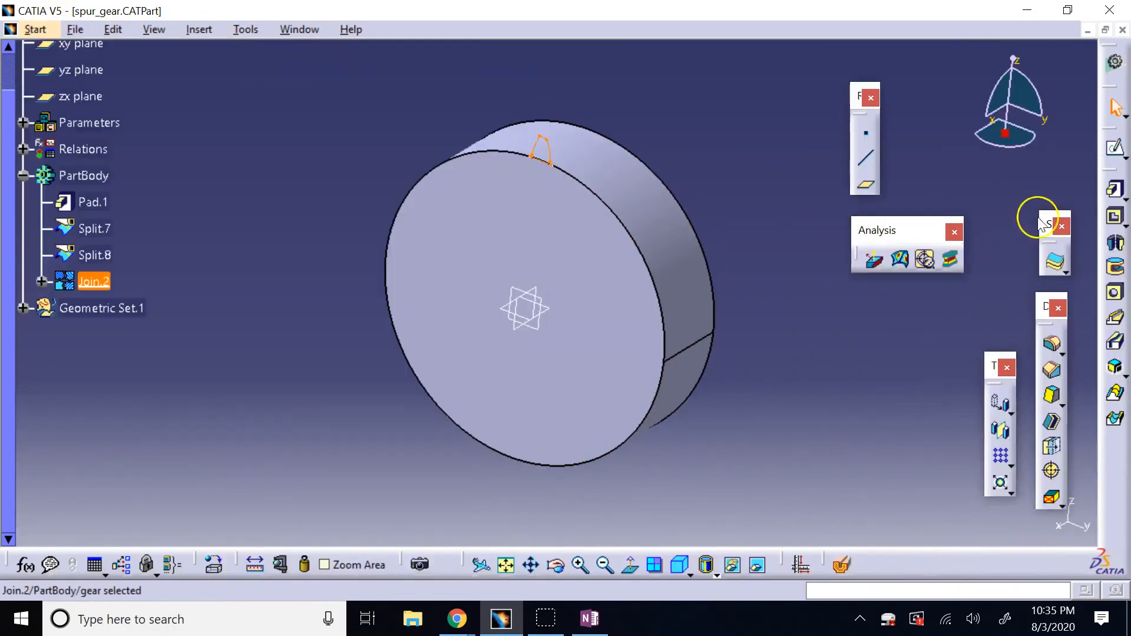
Pad the joined tooth outline 1 in with the direction reversed so the tooth runs across the disc
click(1114, 190)
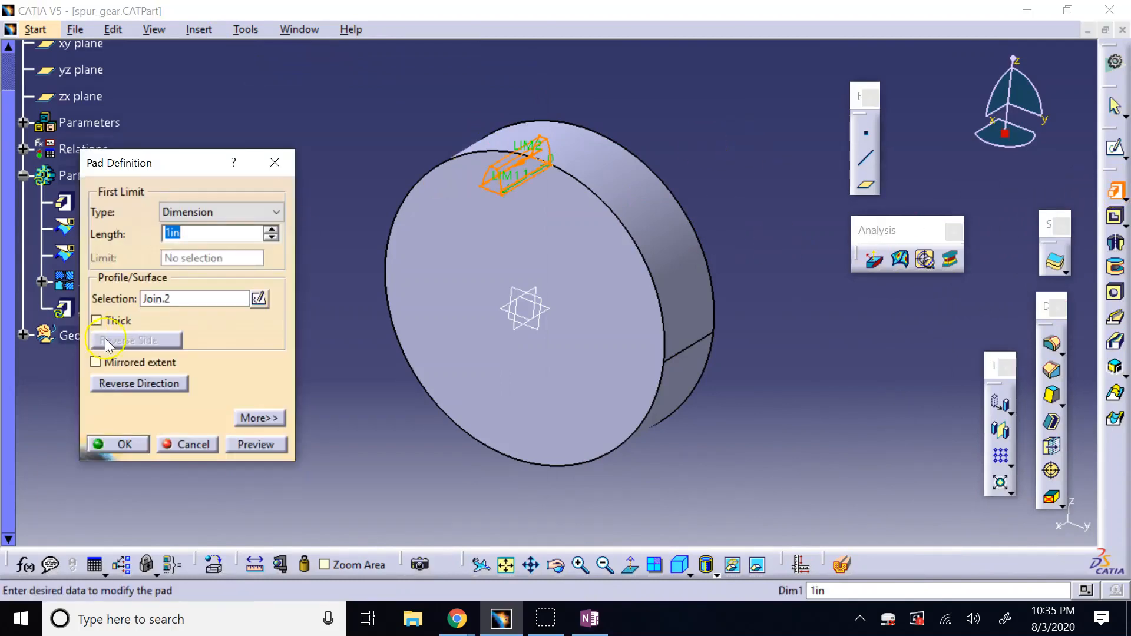
click(167, 383)
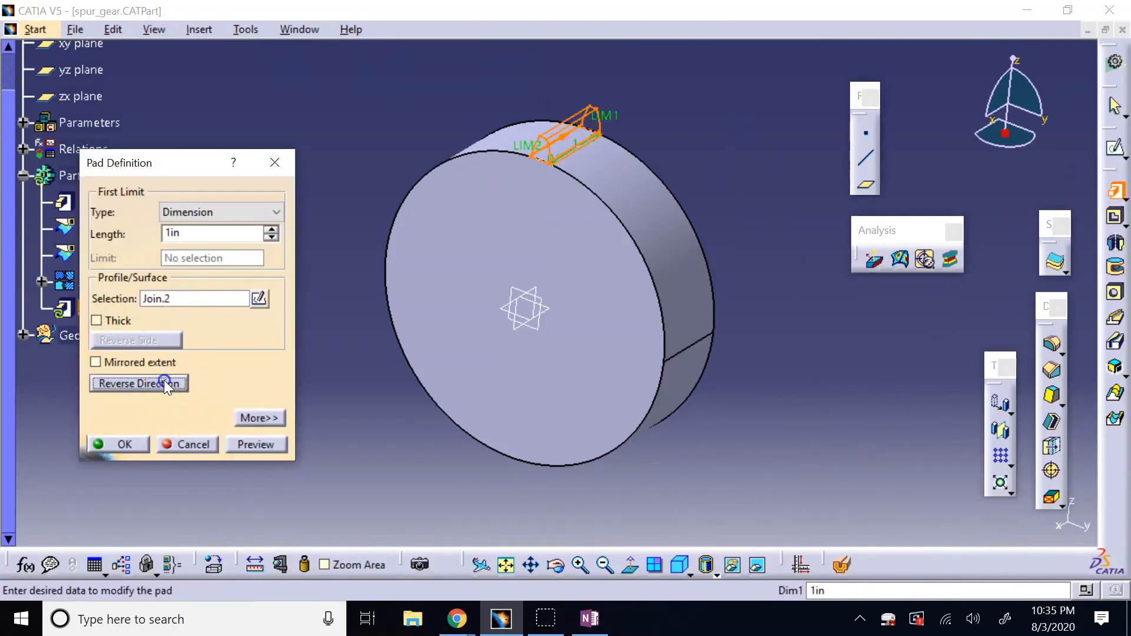
click(116, 446)
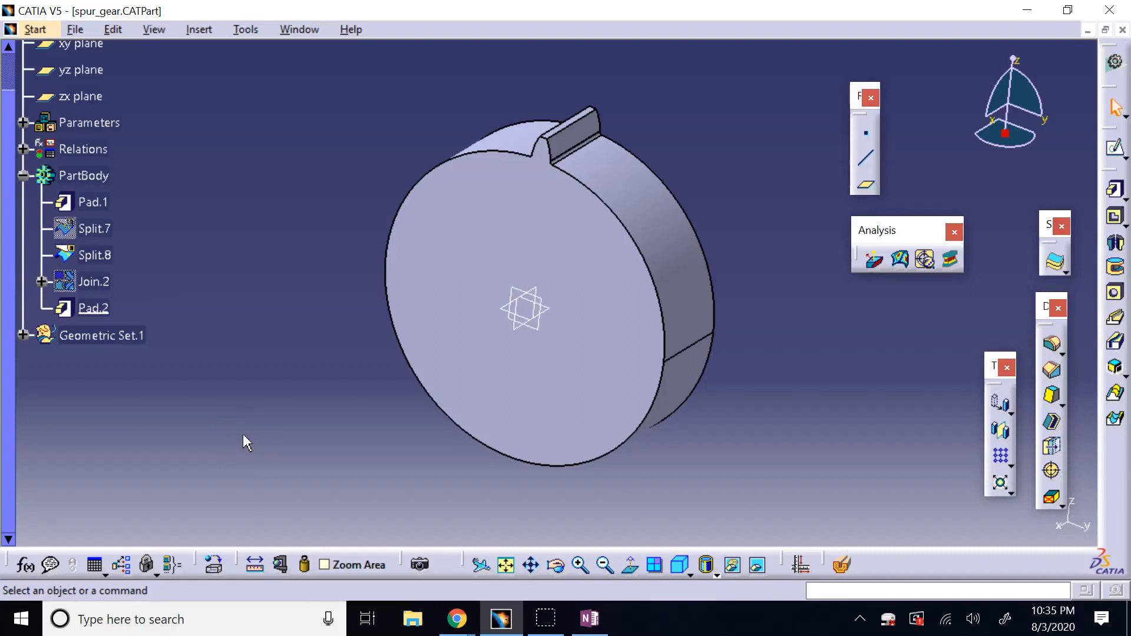
Set up a circular pattern of the padded tooth with the X axis as its reference direction
click(1011, 466)
click(1061, 481)
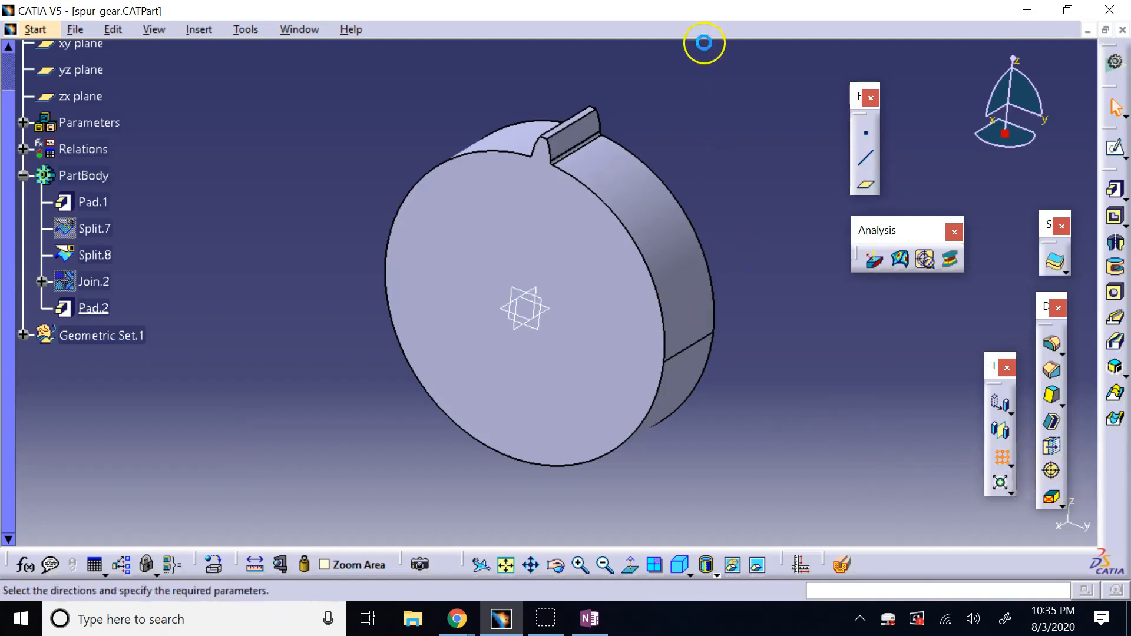
click(842, 445)
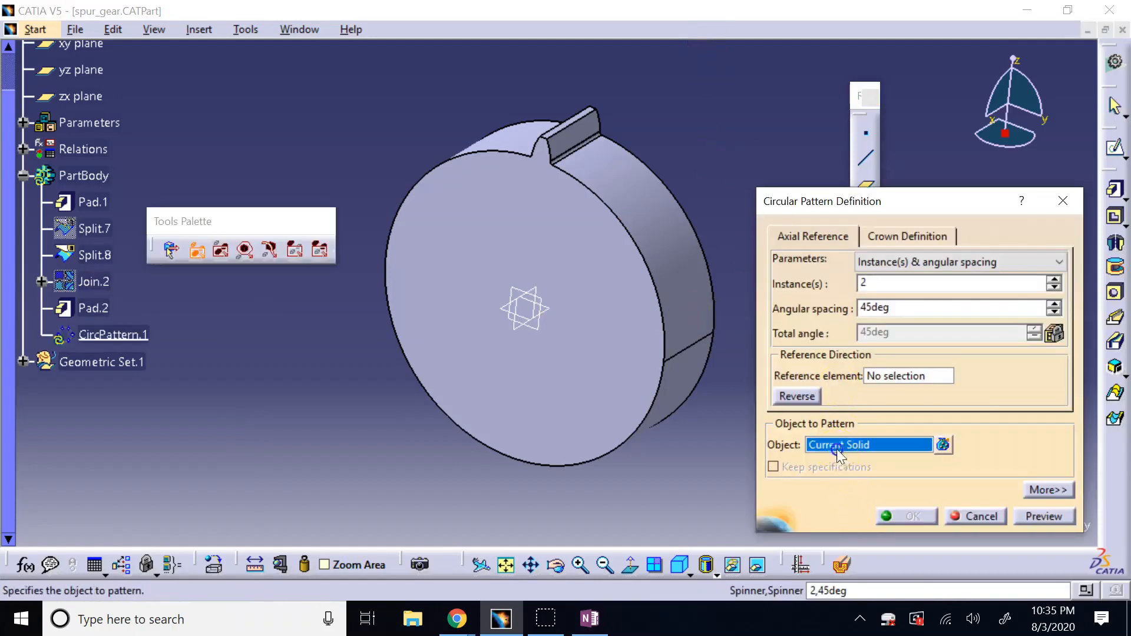
click(92, 309)
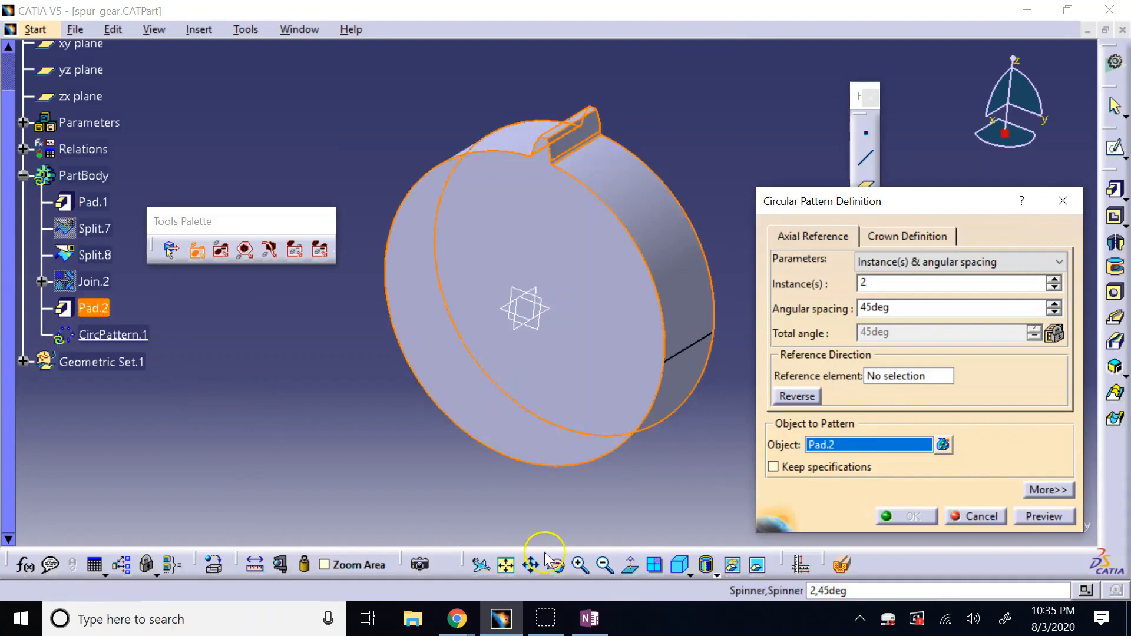
click(890, 306)
click(908, 376)
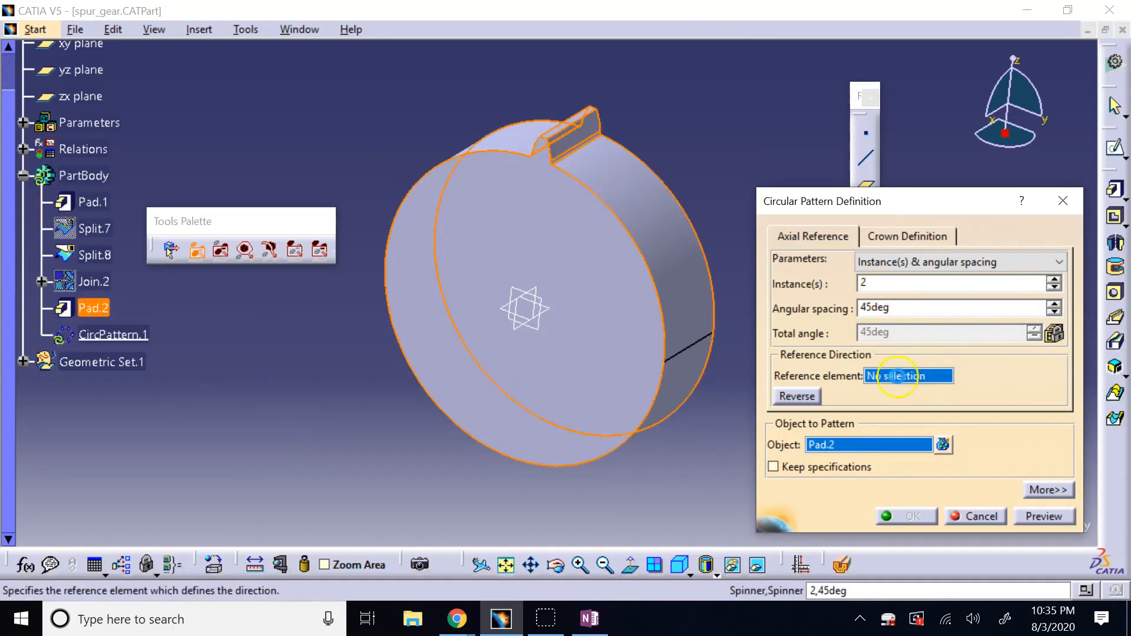
right_click(908, 377)
click(939, 411)
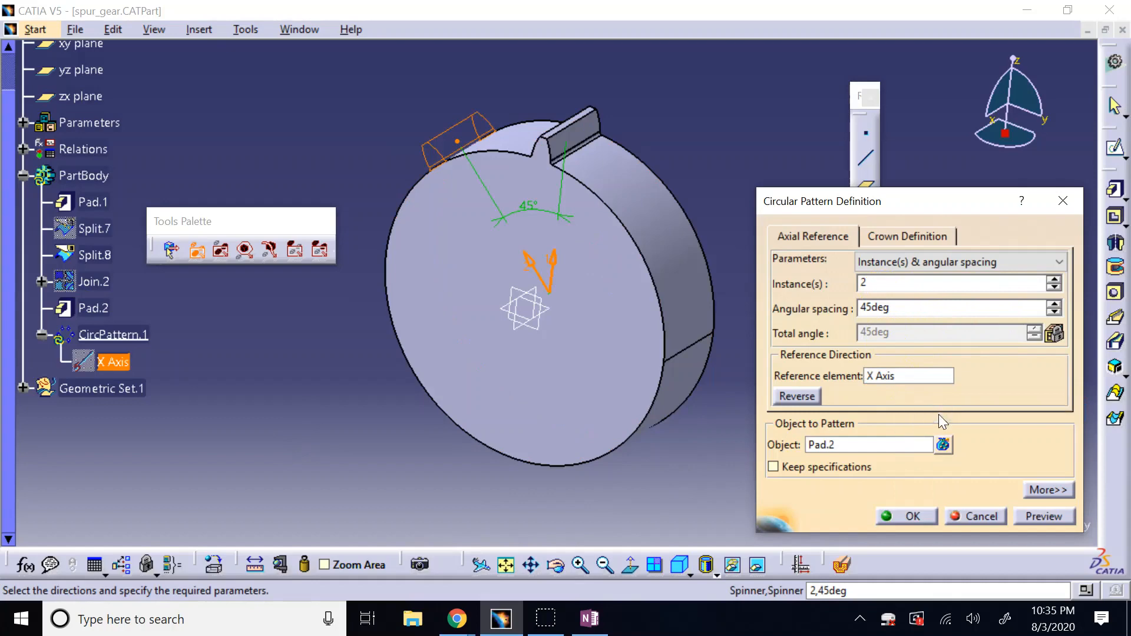
Drive the circular pattern's number of instances with a formula equal to the parameter N
click(913, 312)
click(884, 289)
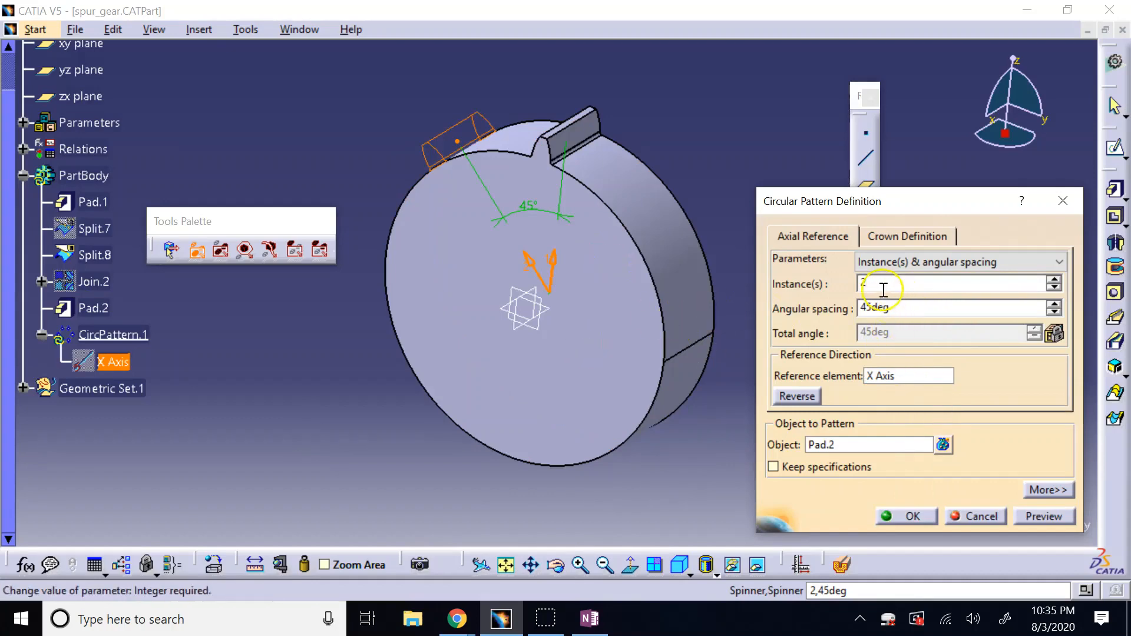
right_click(881, 286)
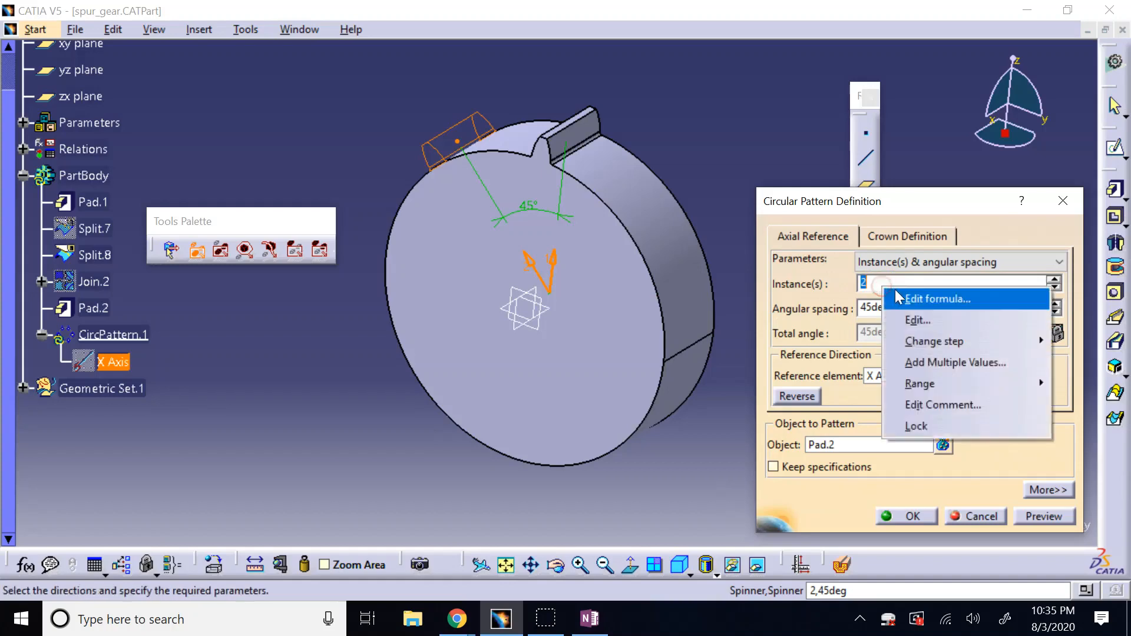
click(902, 297)
text(N)
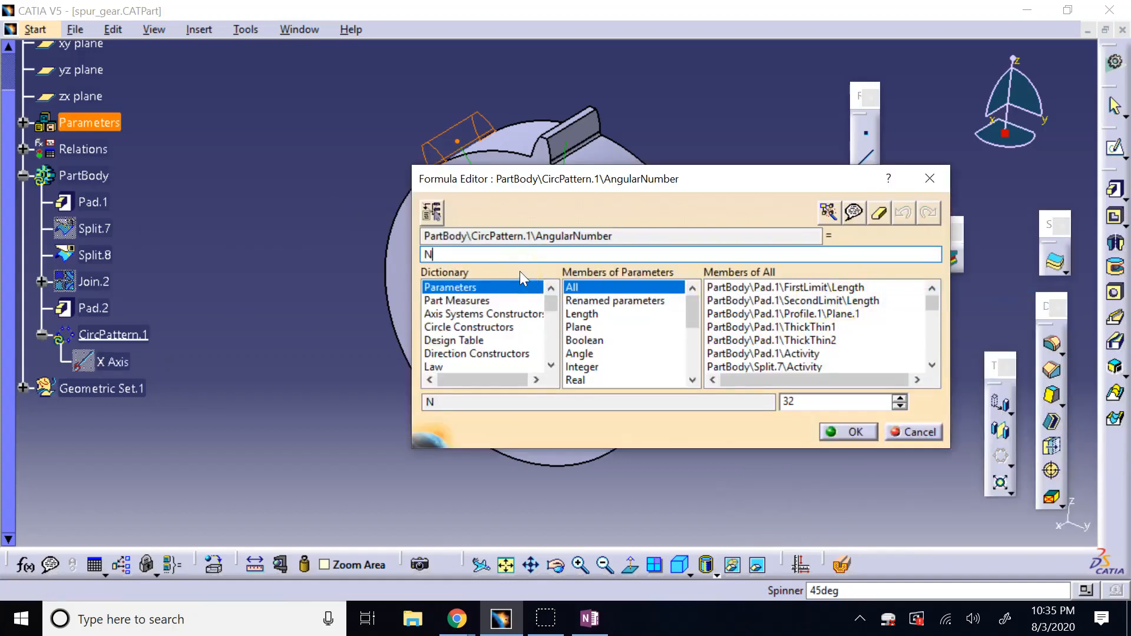
click(852, 433)
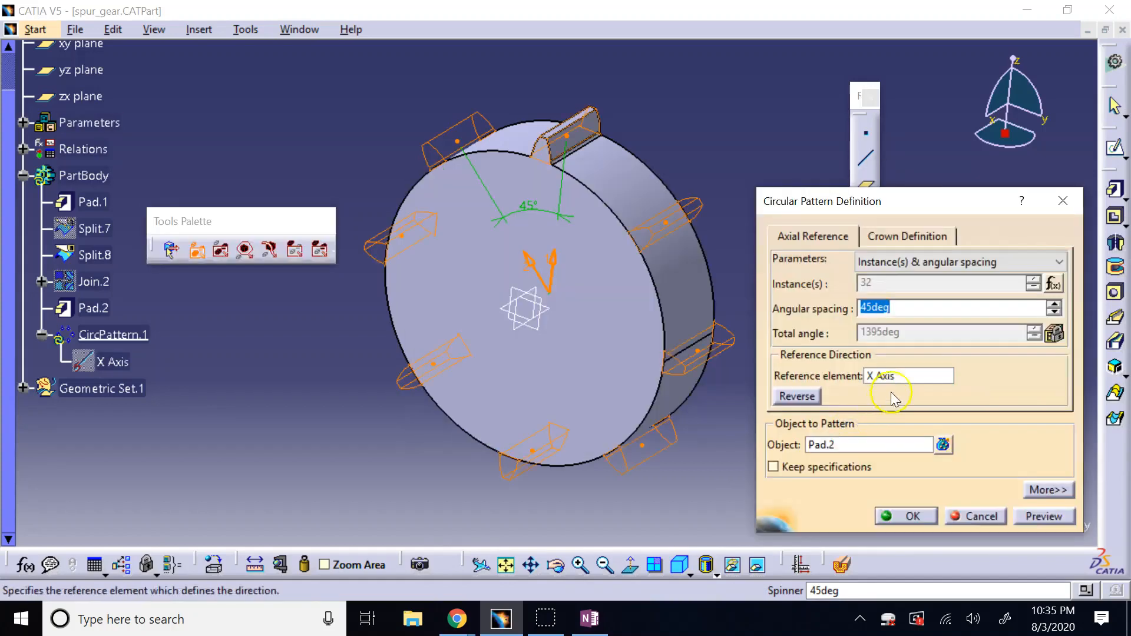
Drive the pattern's angular spacing with the formula 360deg/N and create the circular pattern
click(906, 335)
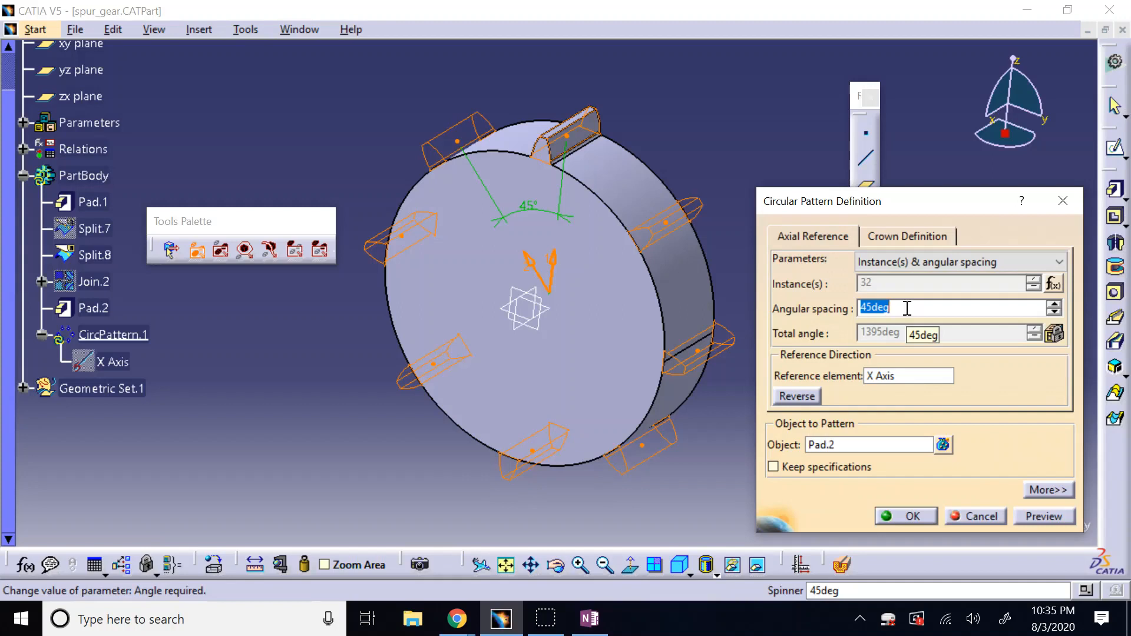
right_click(906, 308)
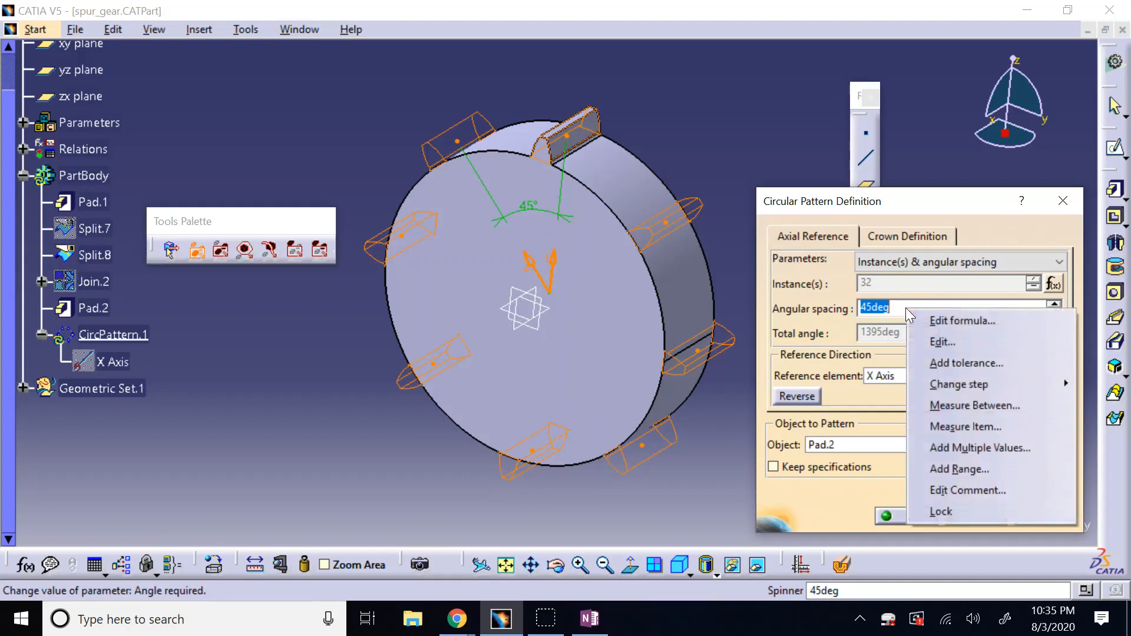
click(931, 320)
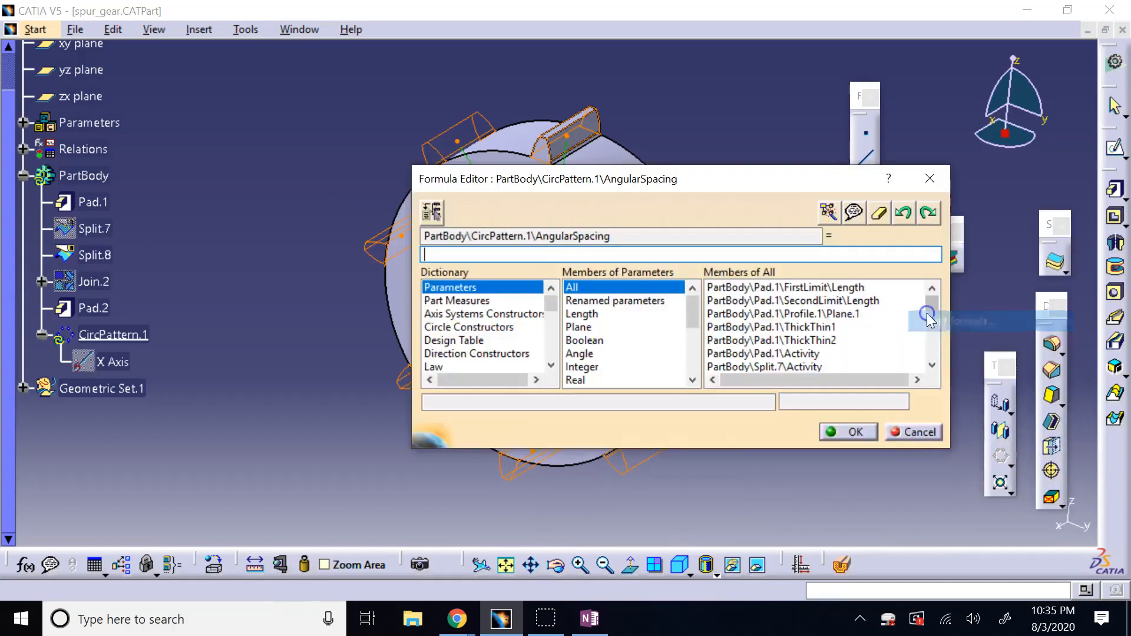
click(585, 254)
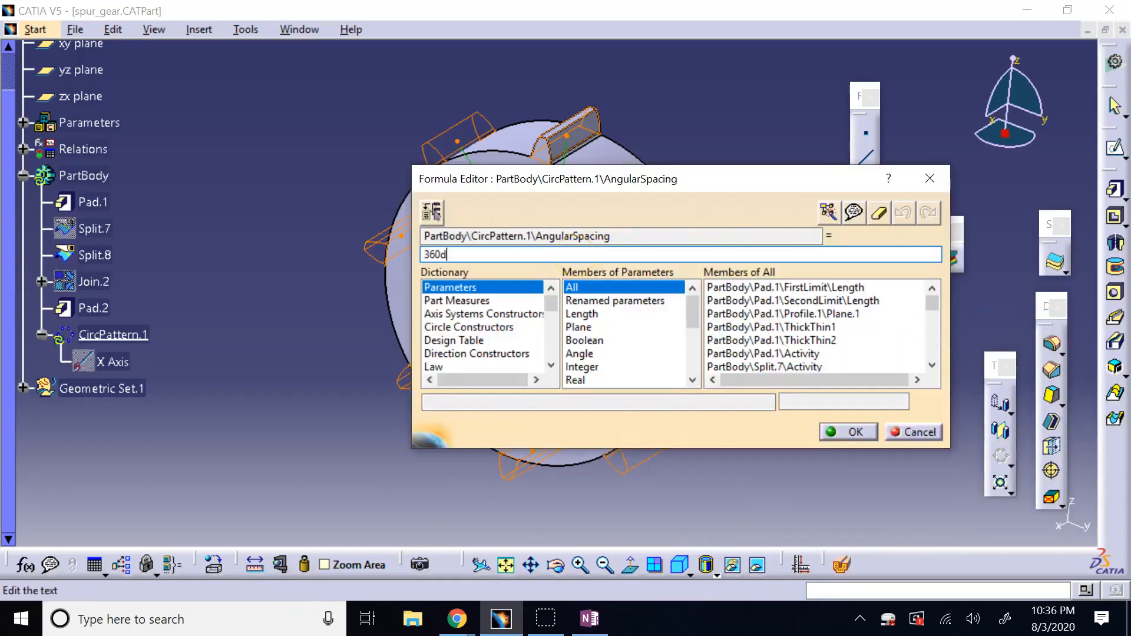
text(360deg/N)
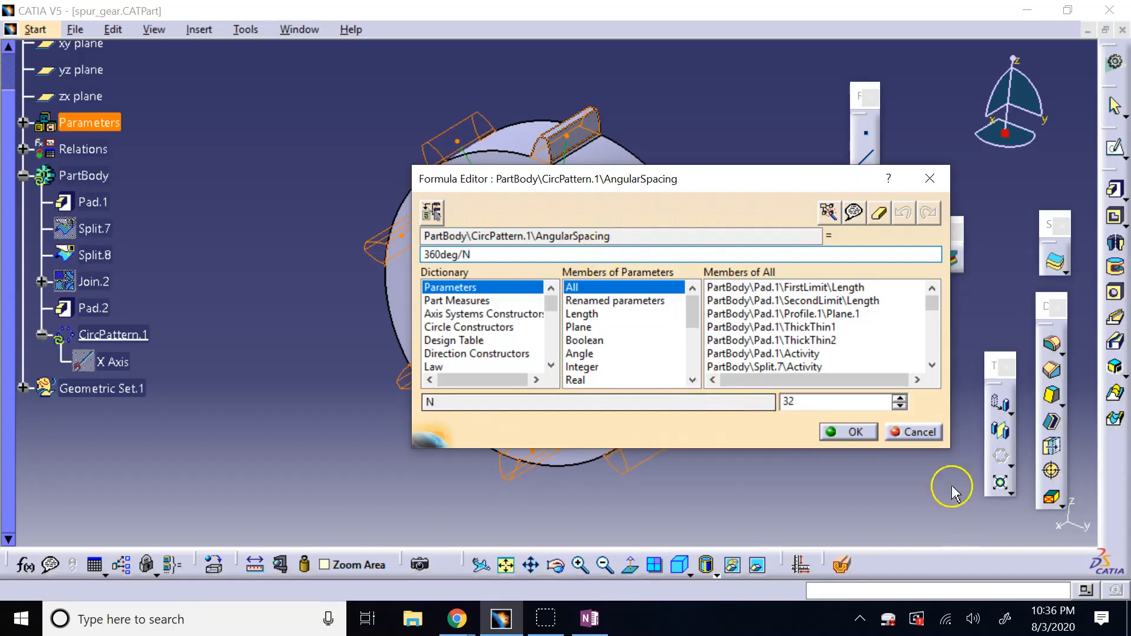
click(864, 430)
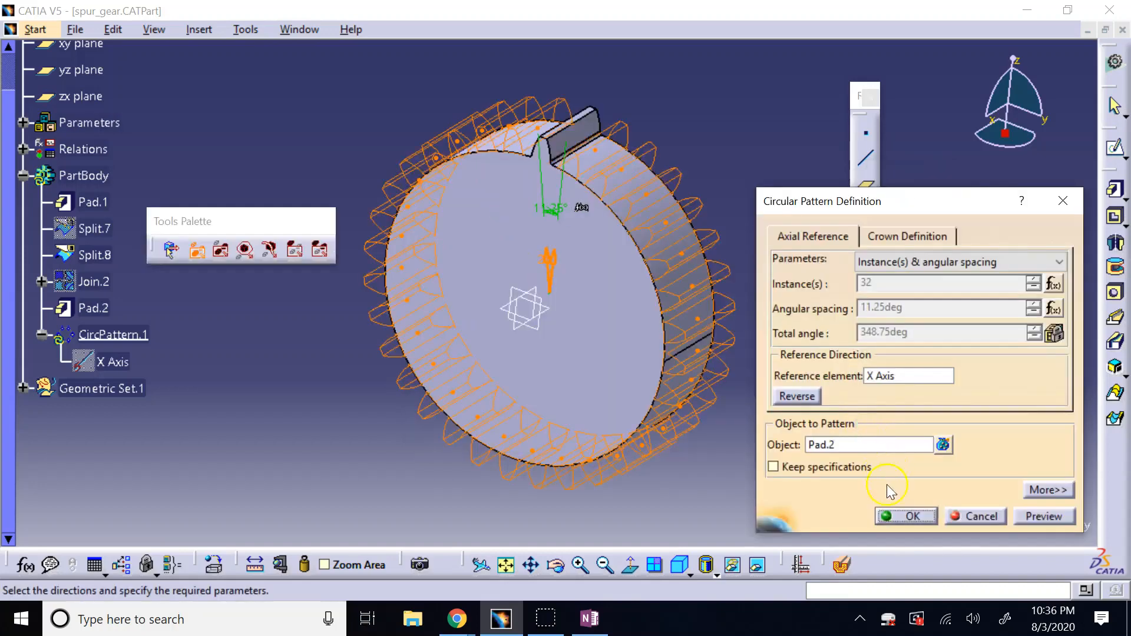
click(895, 517)
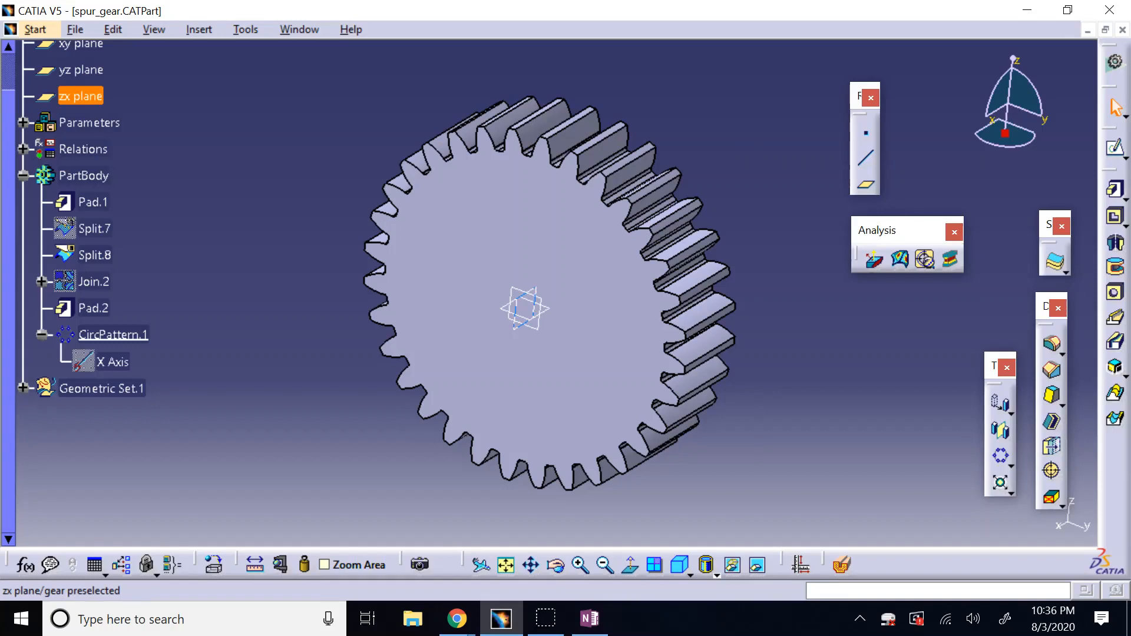
scroll(83, 409, down, 3)
scroll(586, 290, down, 5)
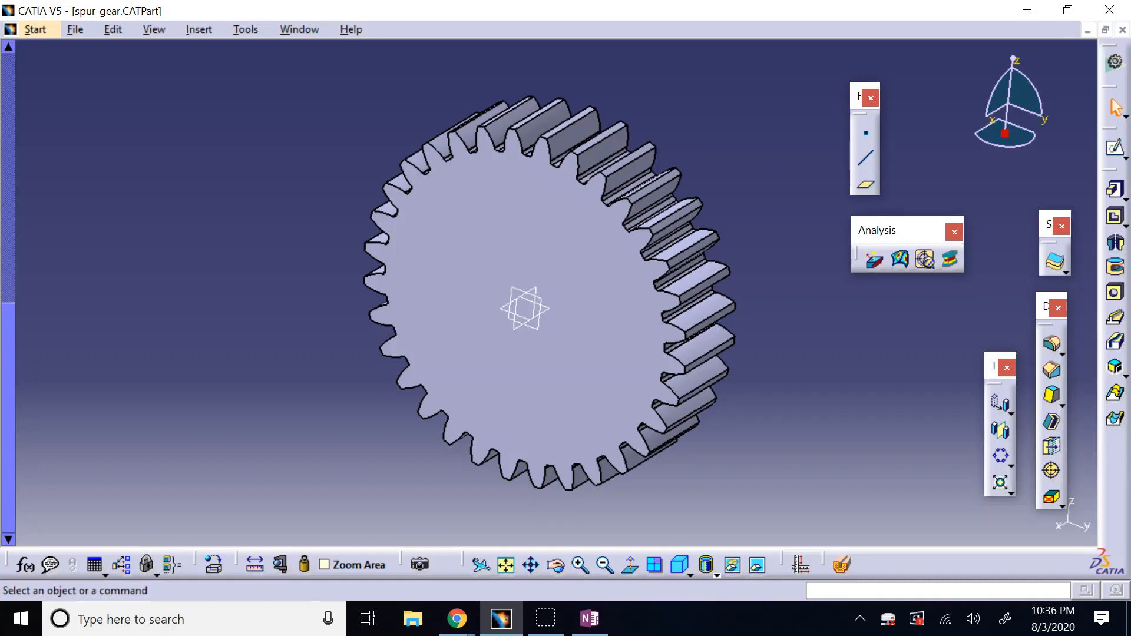
key(alt+Tab)
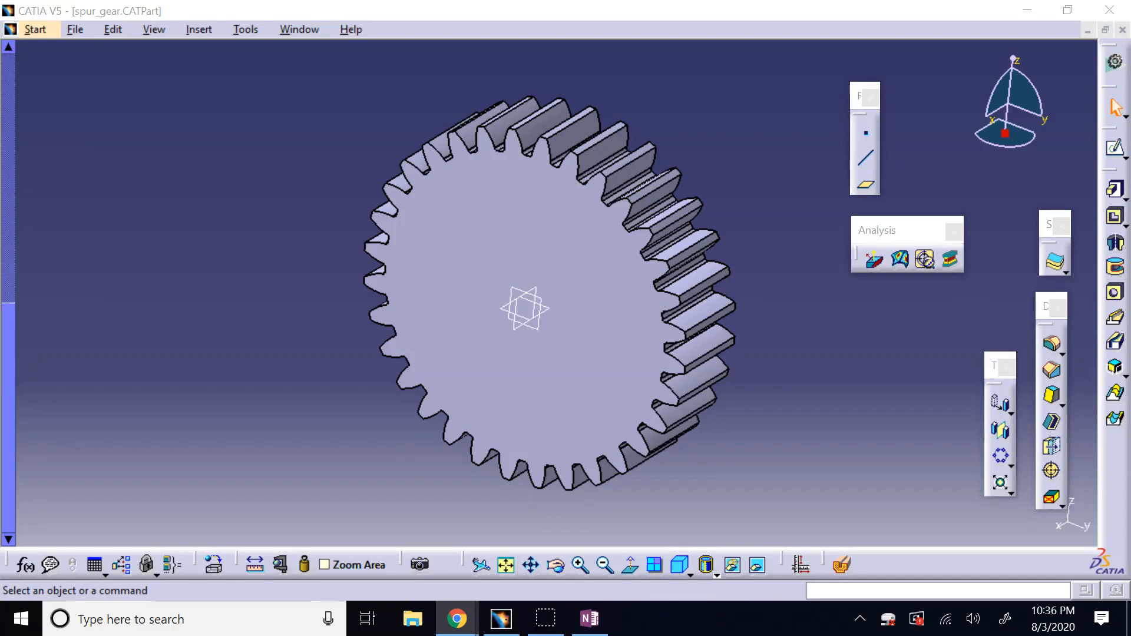
Start a sketch on the gear's front face and draw a circle about 1.6 in in diameter centred on the origin
click(499, 330)
click(510, 259)
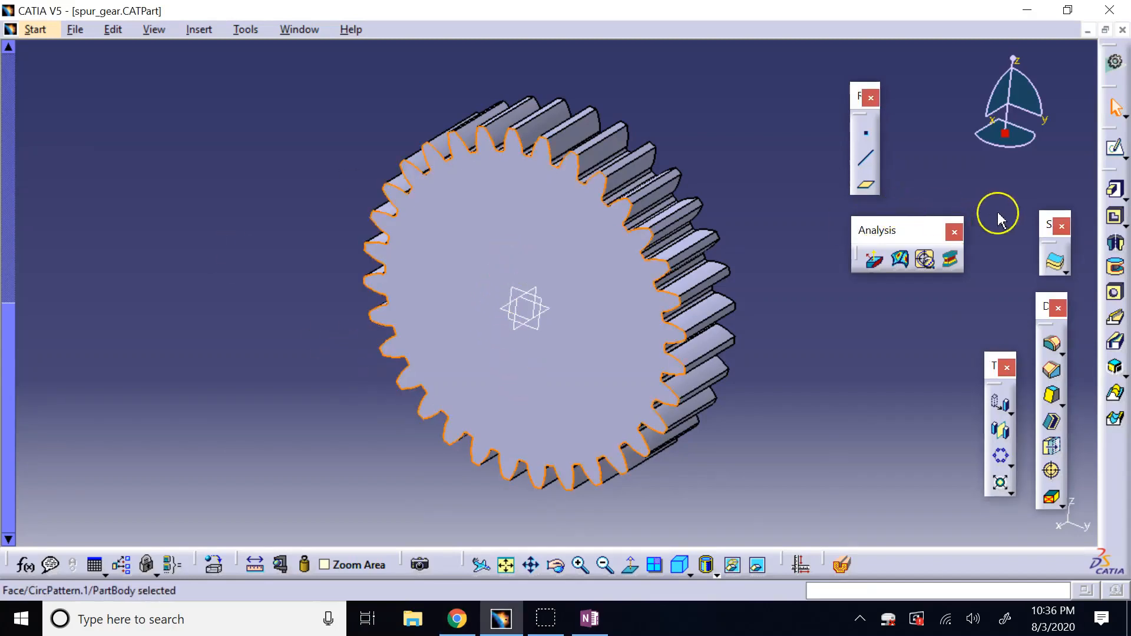
click(1115, 152)
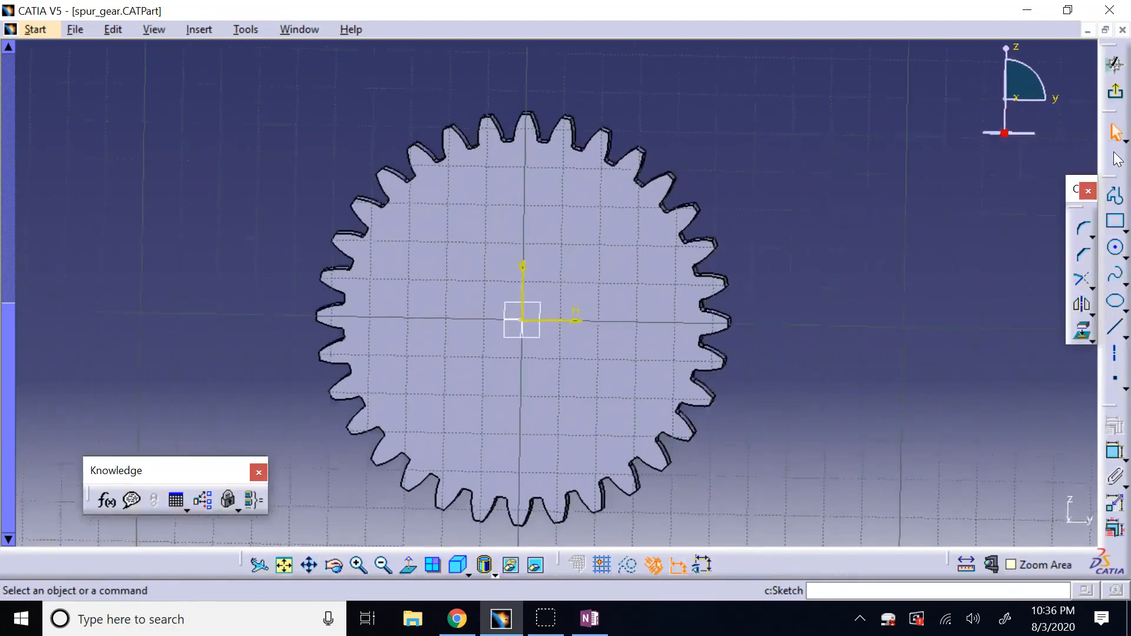
click(1115, 252)
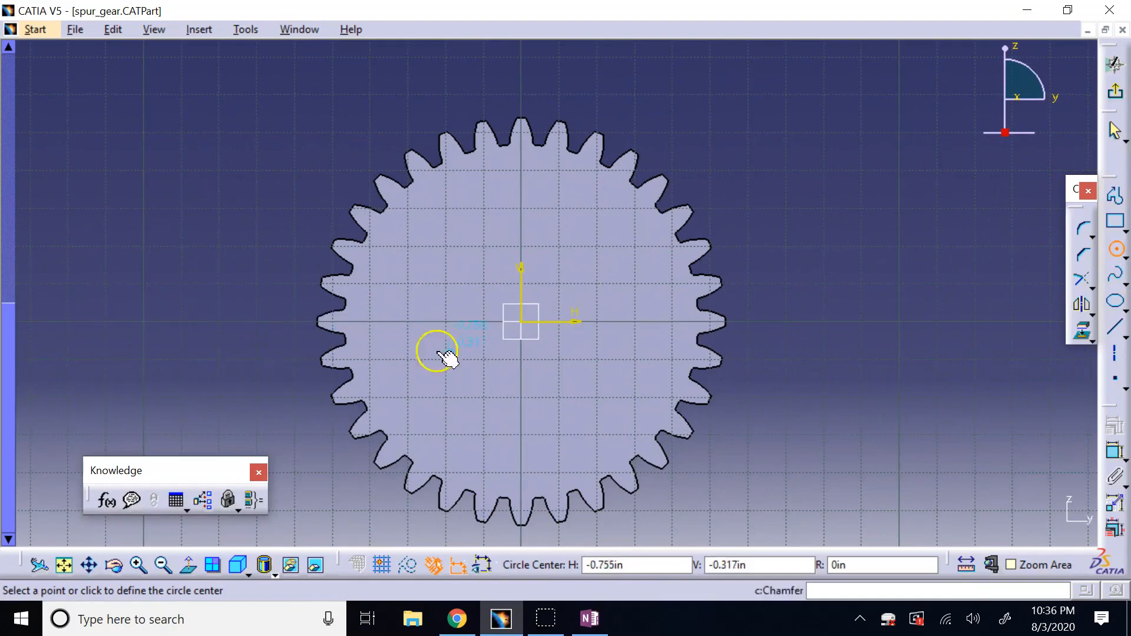
click(523, 323)
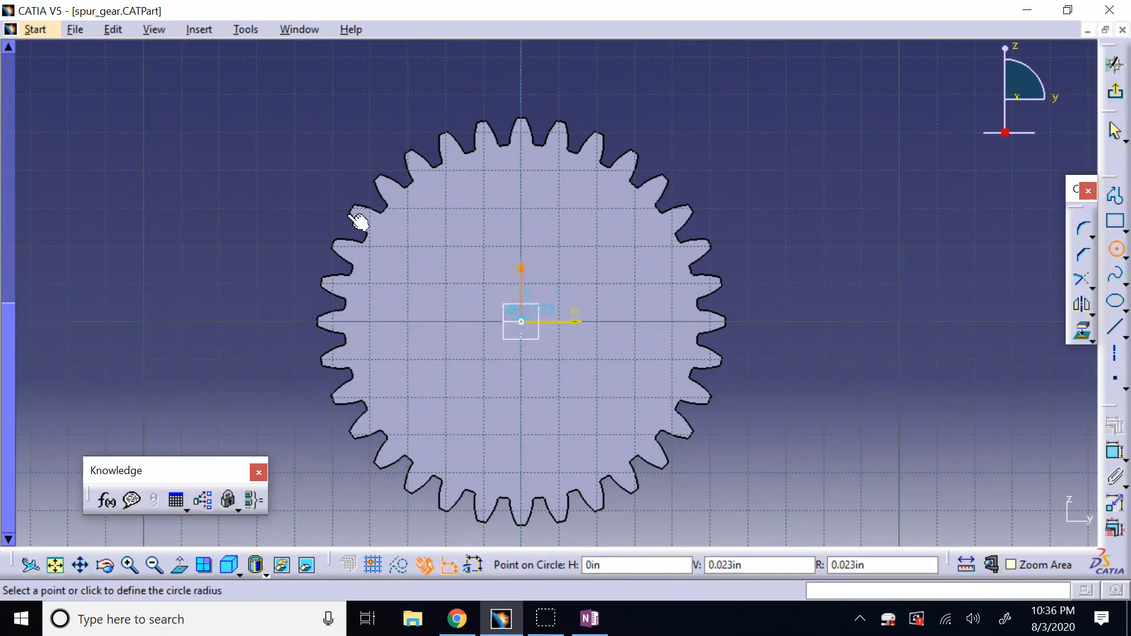
click(514, 250)
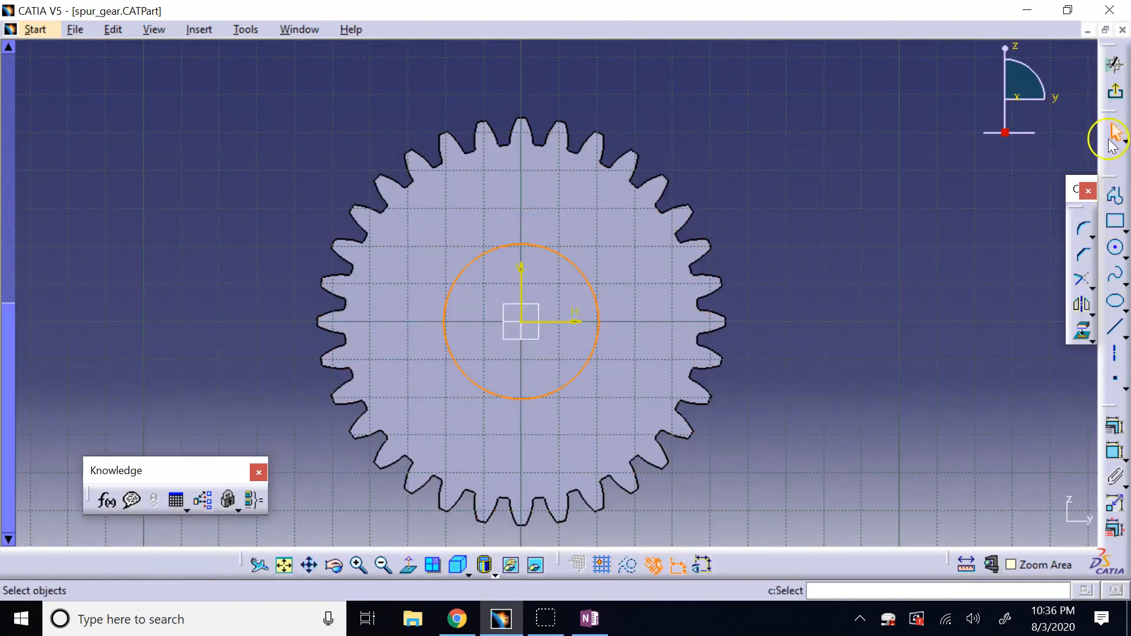
Dimension the bore circle's diameter and set it to 1.5 in
click(1116, 436)
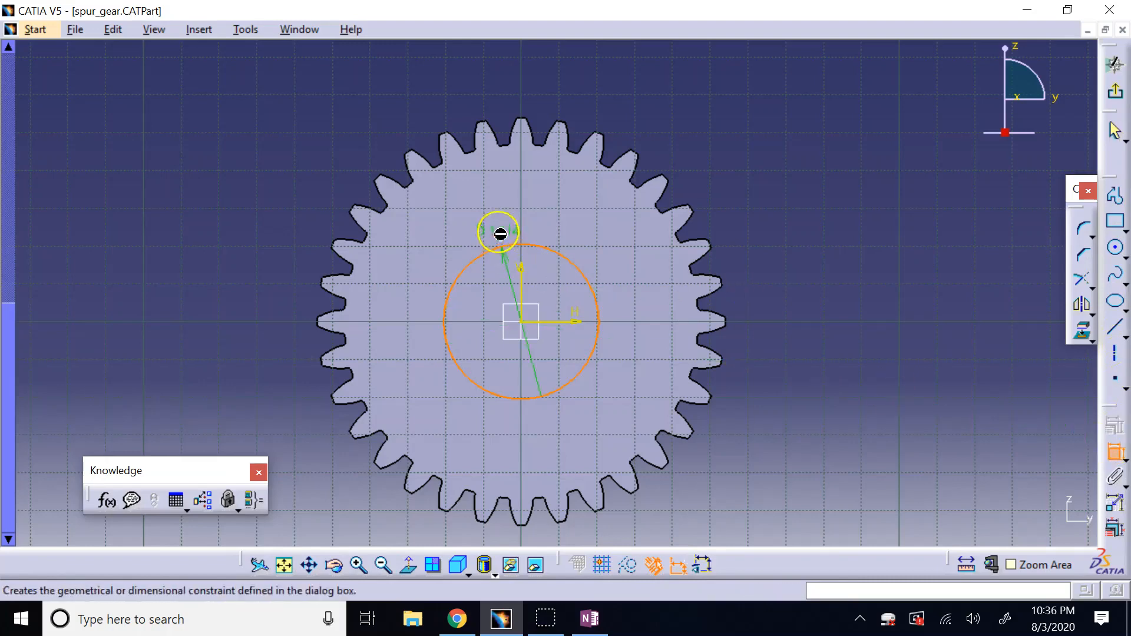
click(779, 178)
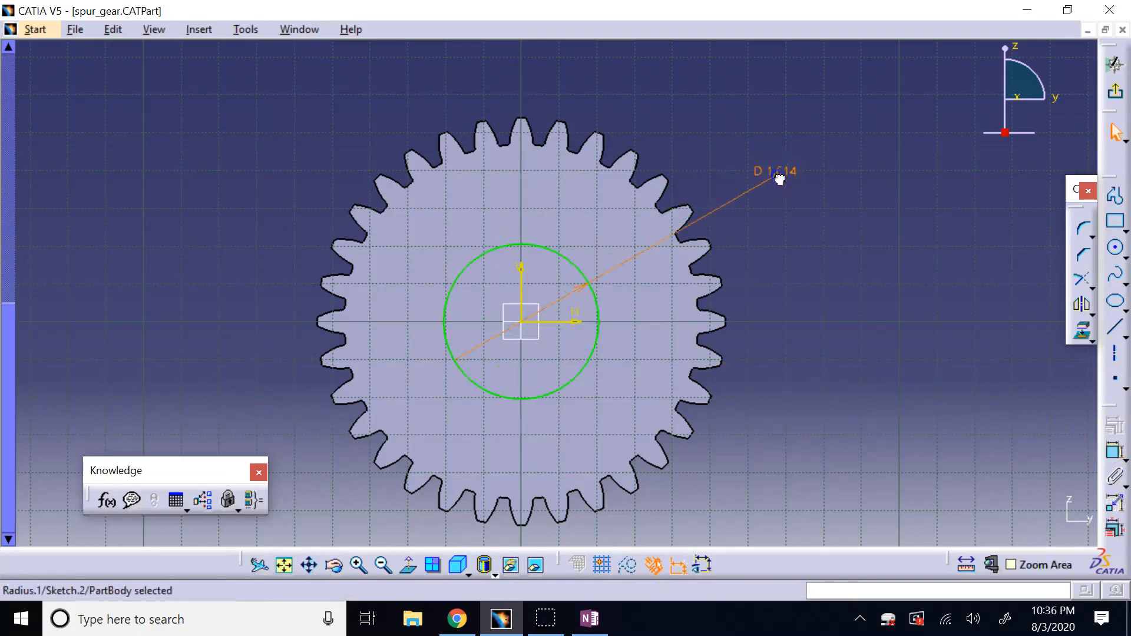
double_click(779, 178)
text(1.)
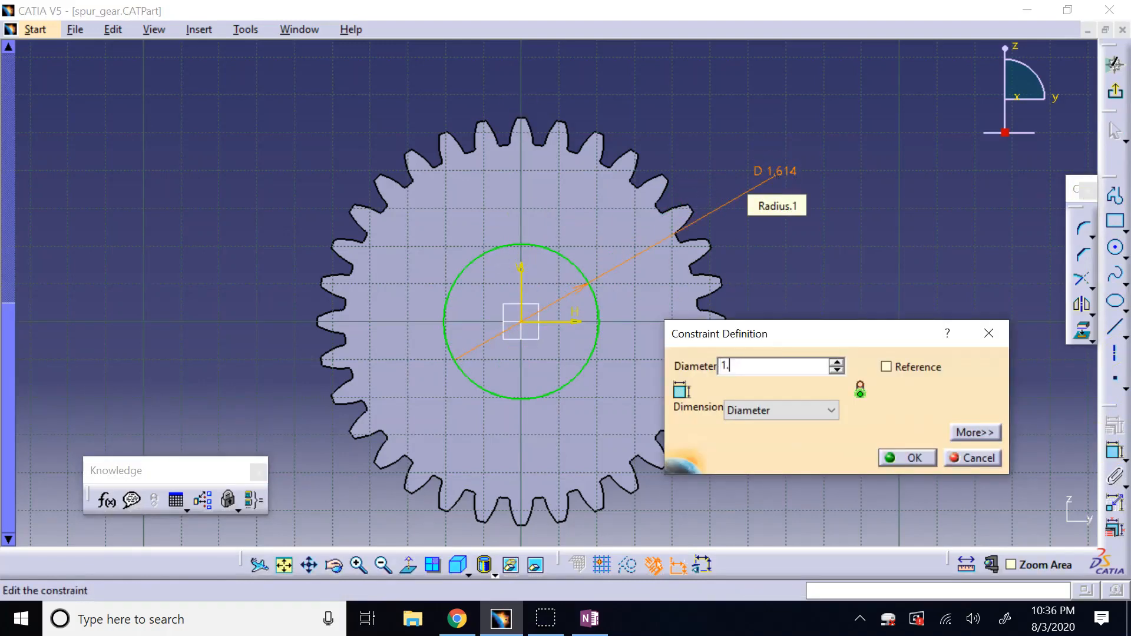
text(5)
key(Return)
click(934, 159)
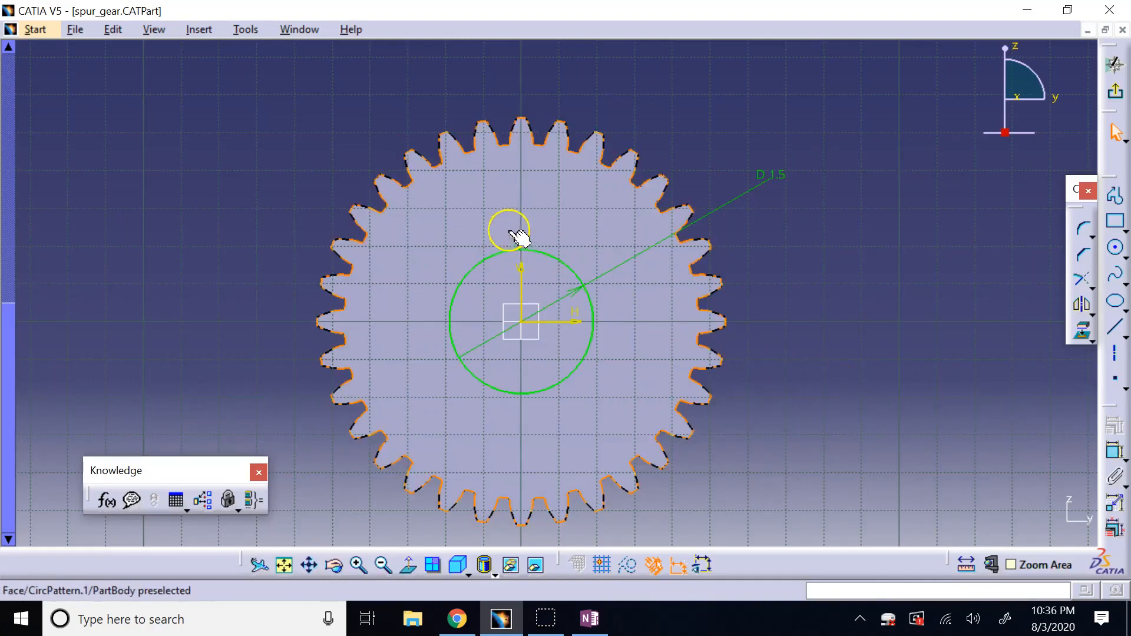
Sketch a three-sided keyway outline about 0.3 in wide across the top of the bore circle, with both vertical sides ending on the circle
click(1113, 203)
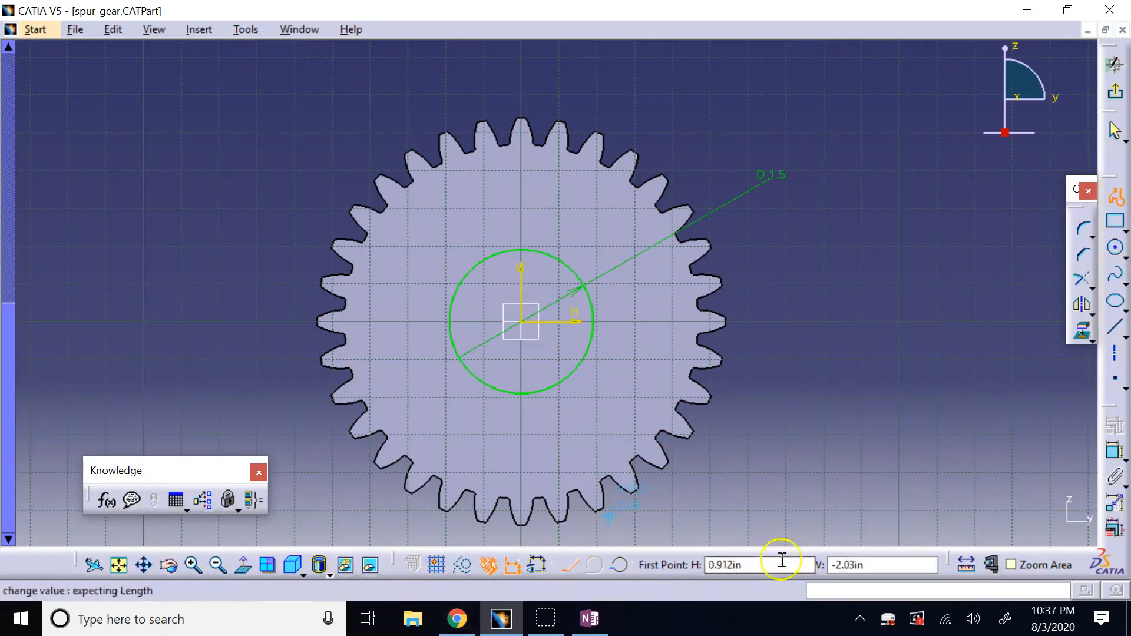
click(1009, 563)
drag(488, 227, 596, 280)
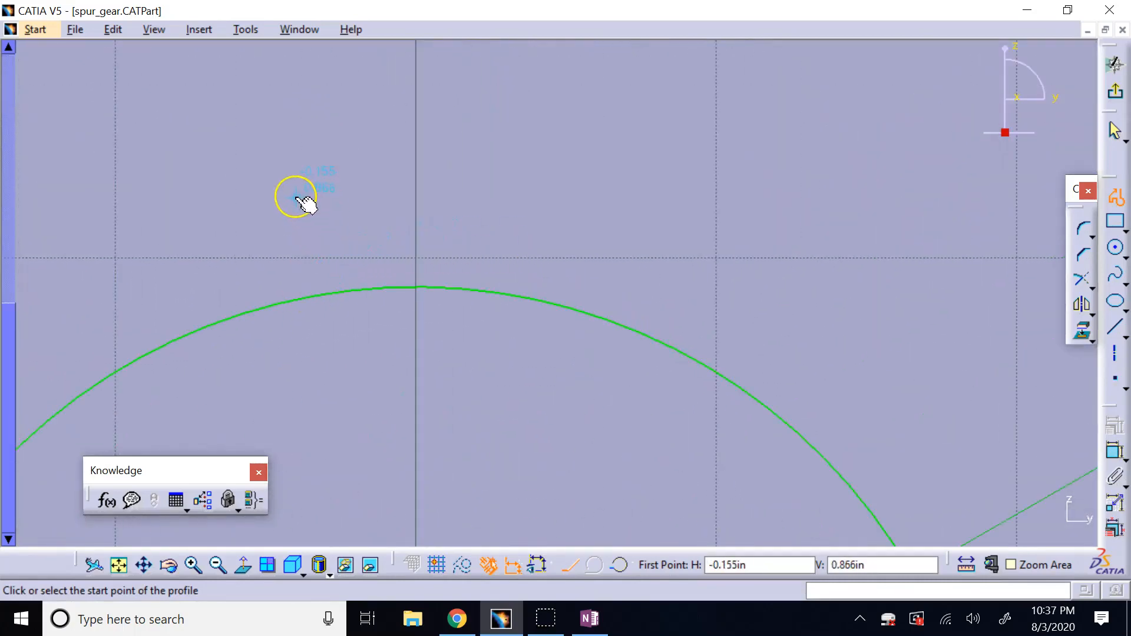
click(296, 199)
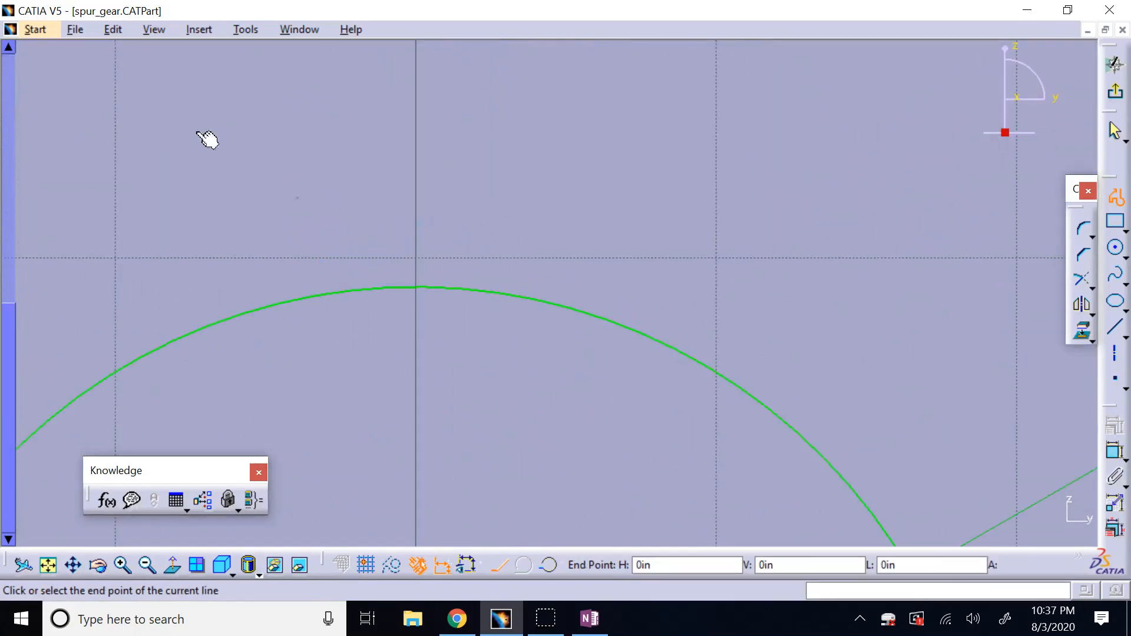
click(296, 300)
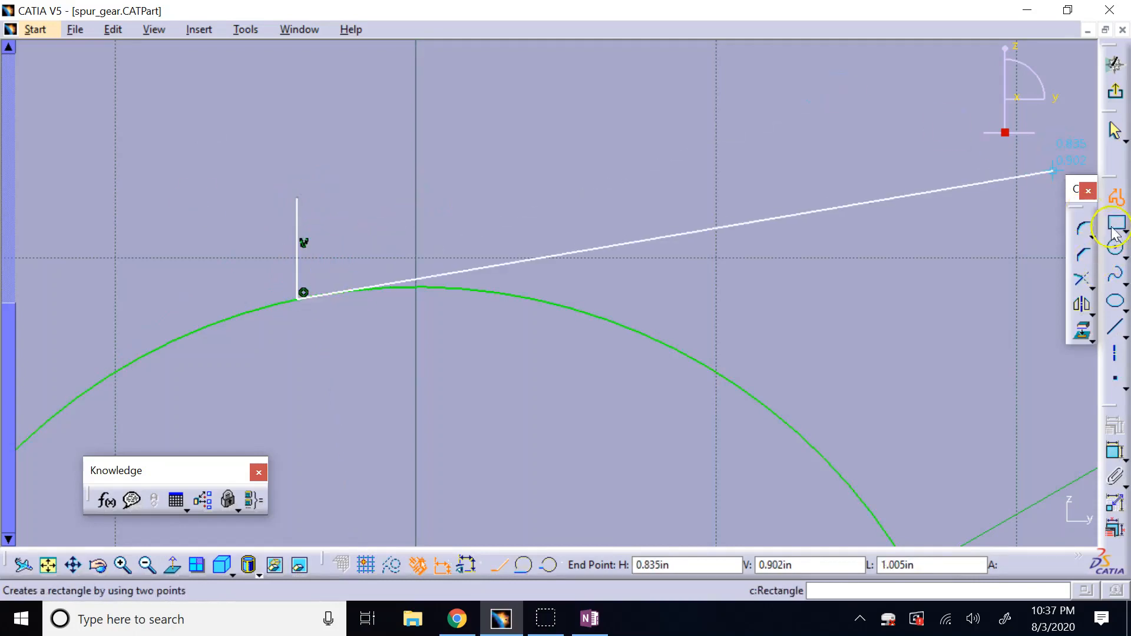
click(1112, 201)
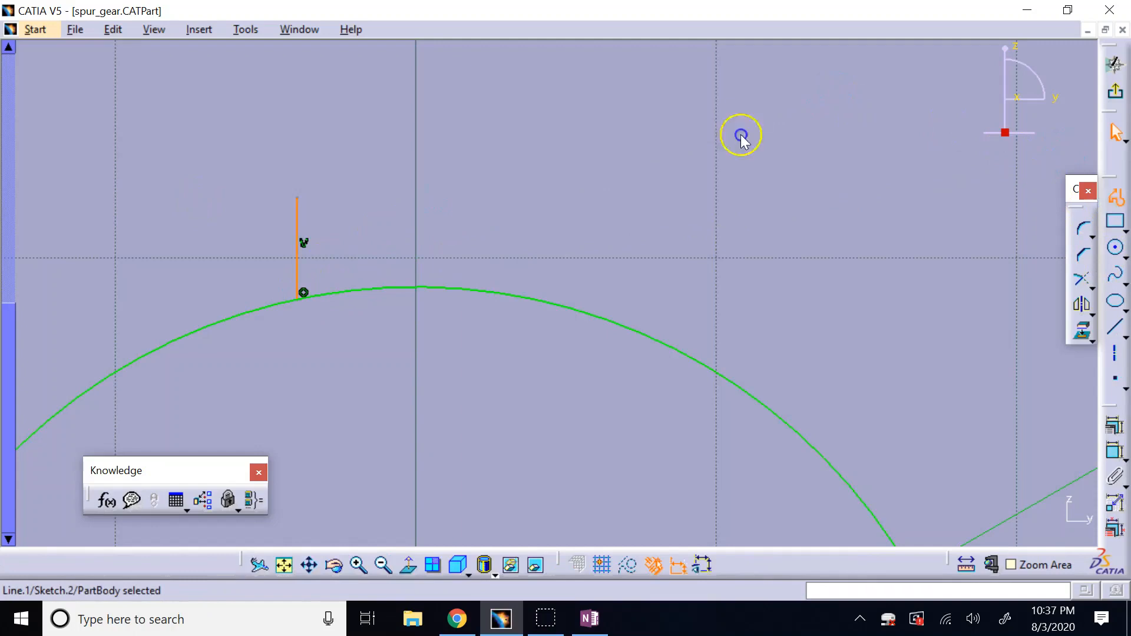
click(298, 199)
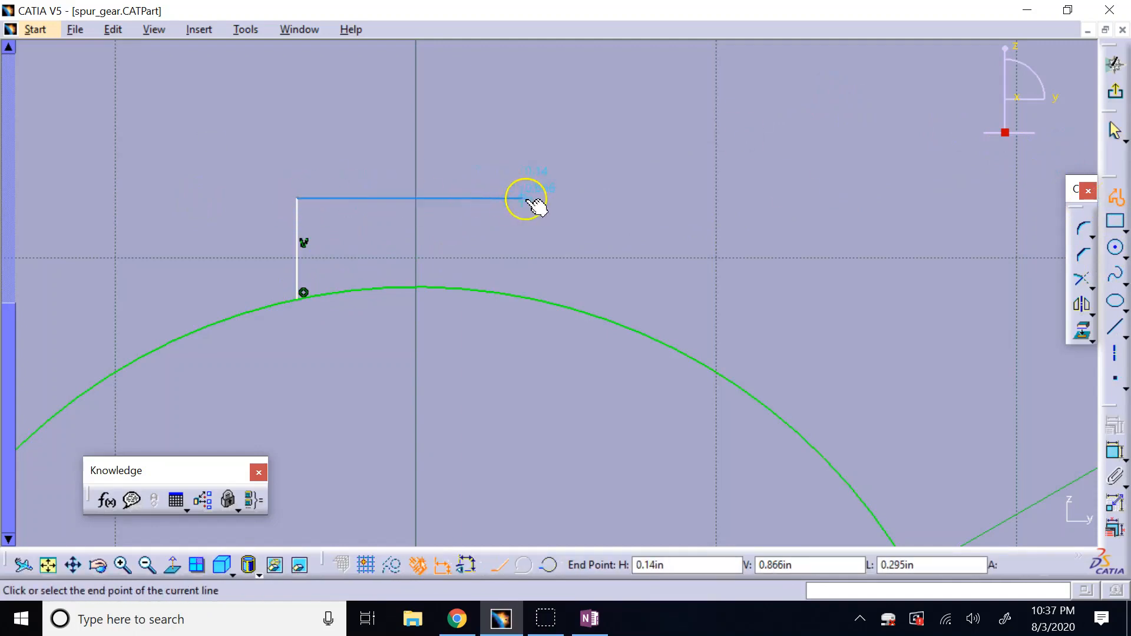
click(531, 199)
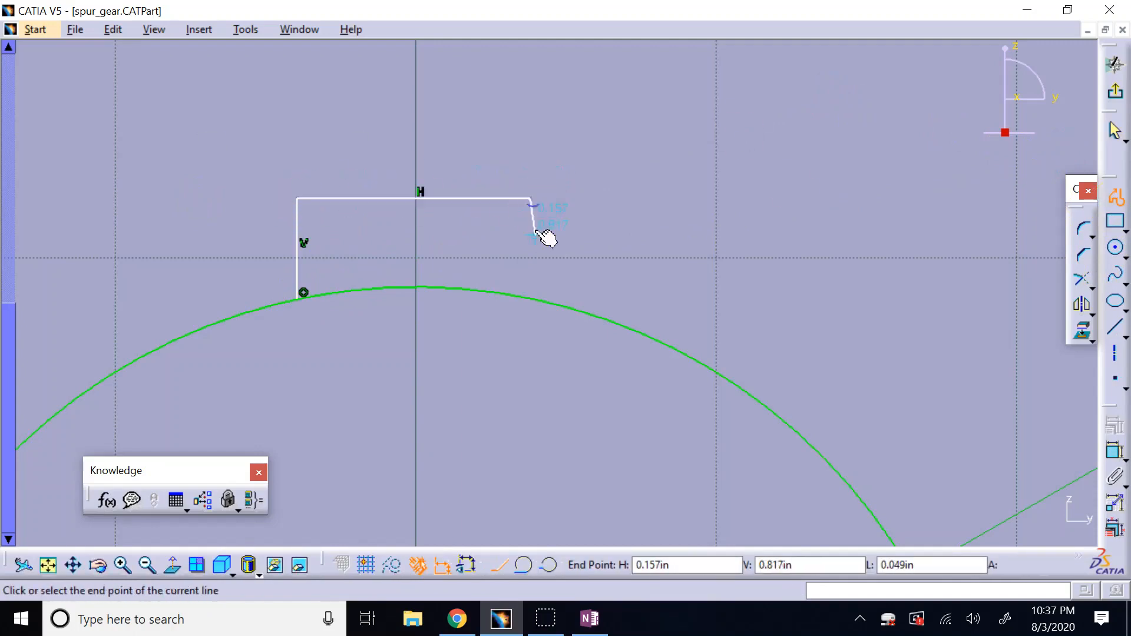
click(530, 292)
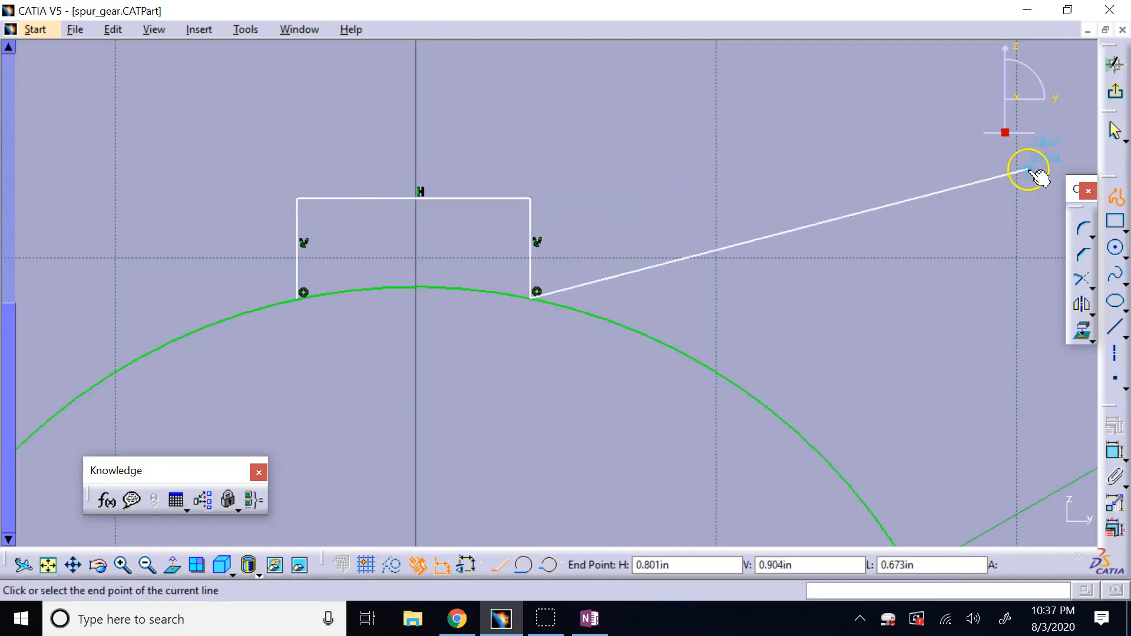
End the keyway outline at its last point on the bore circle
key(Escape)
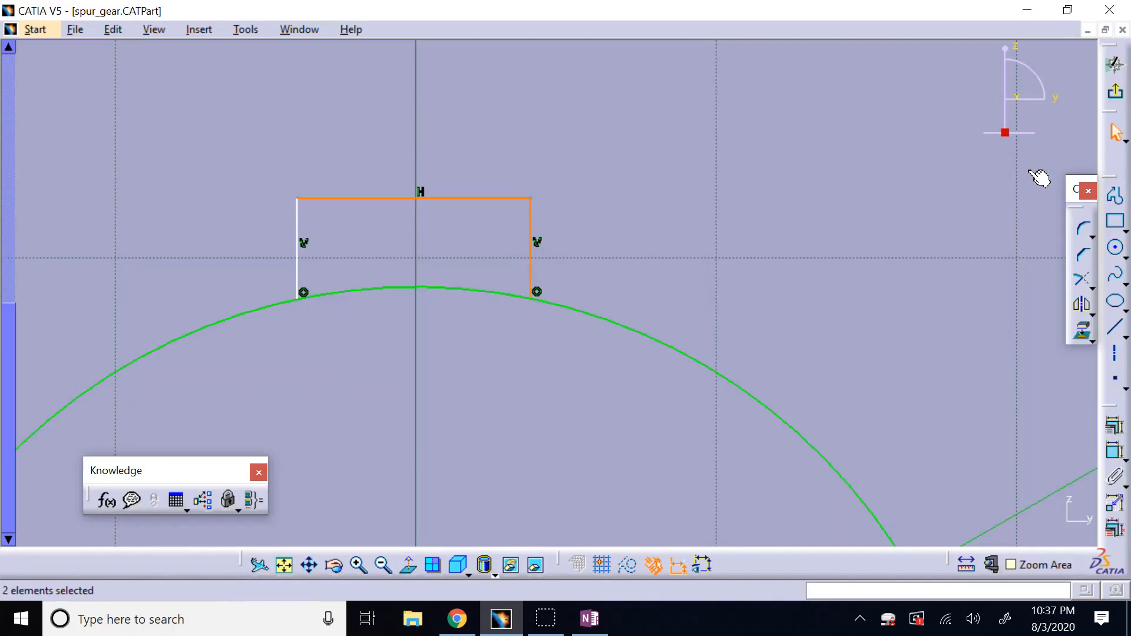
click(1114, 453)
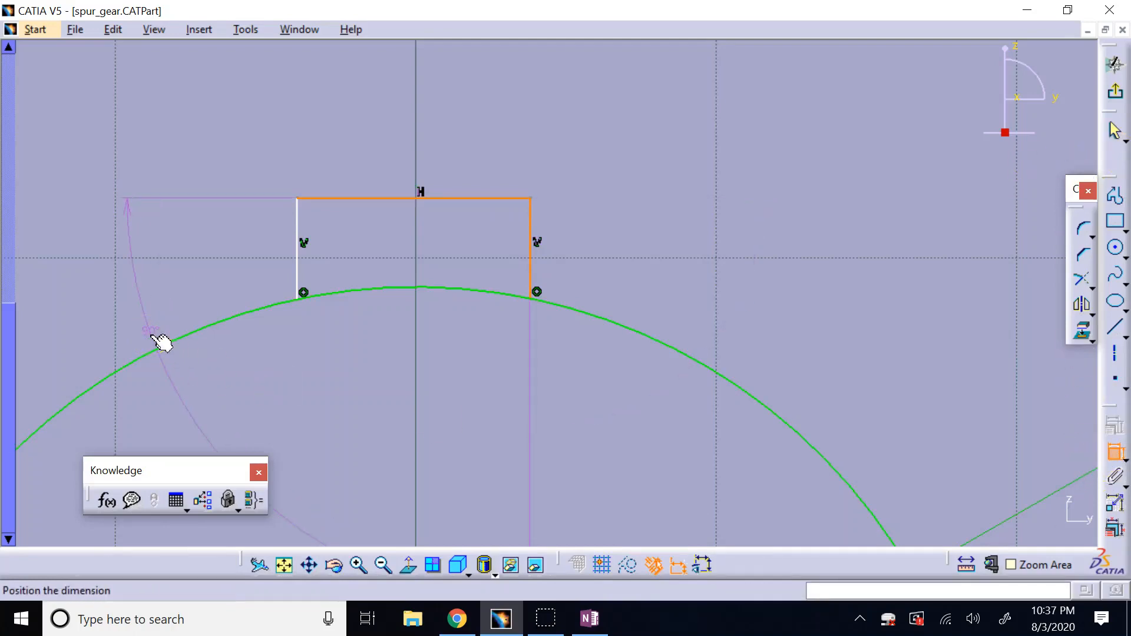
key(Escape)
key(Escape)
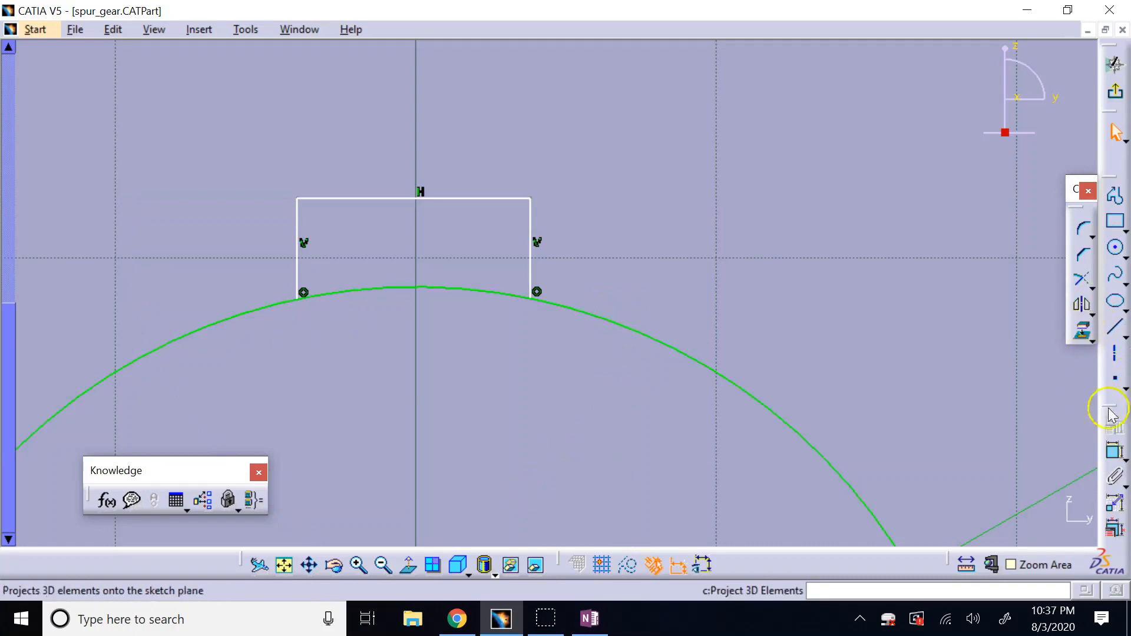
Dimension the height of the keyway's right vertical side and set it to 0.2 in
click(1115, 452)
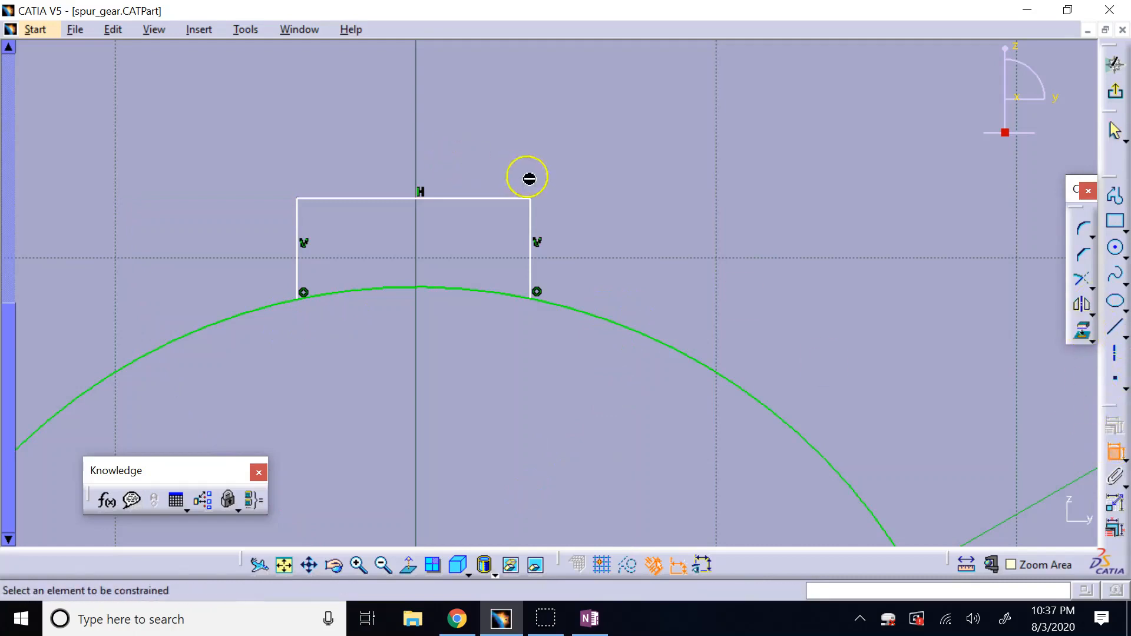
click(537, 221)
click(601, 228)
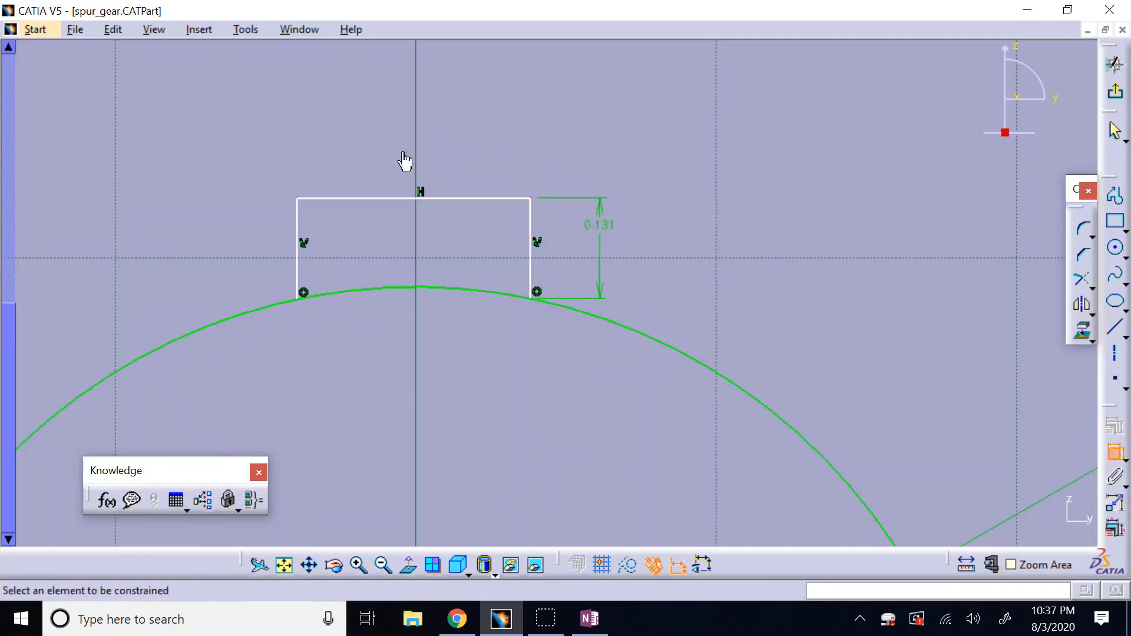
double_click(601, 227)
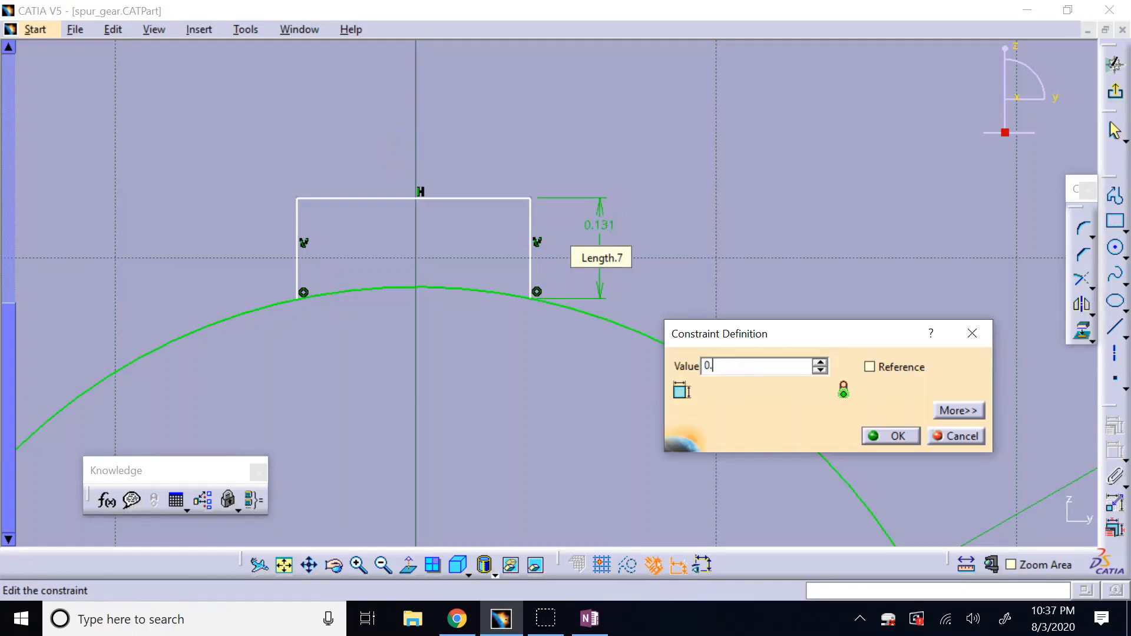
key(Return)
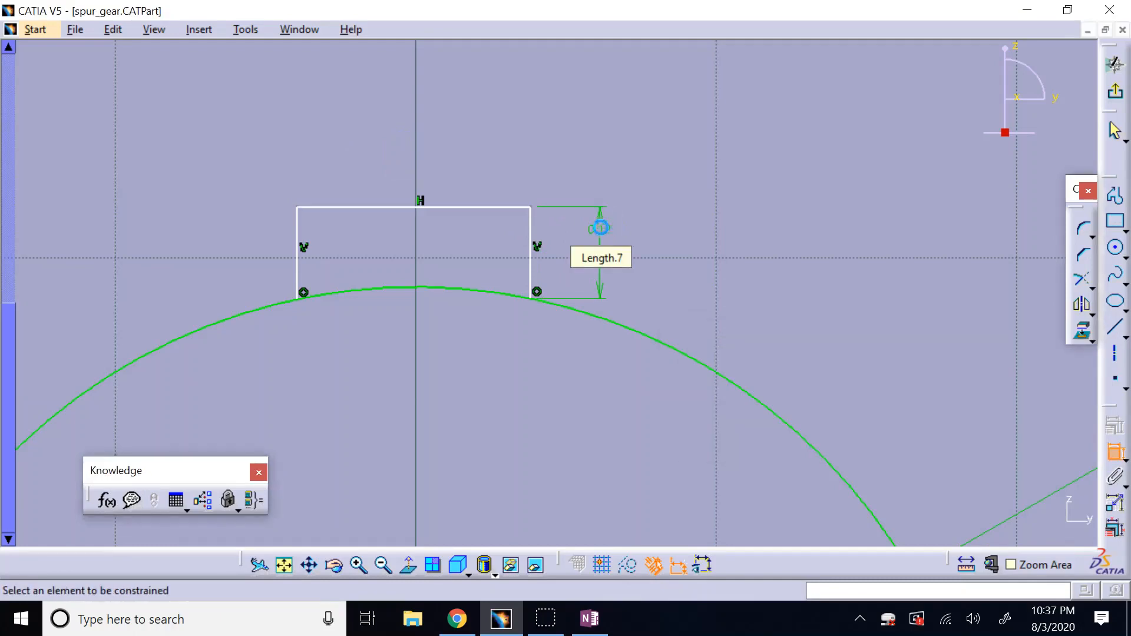
double_click(604, 231)
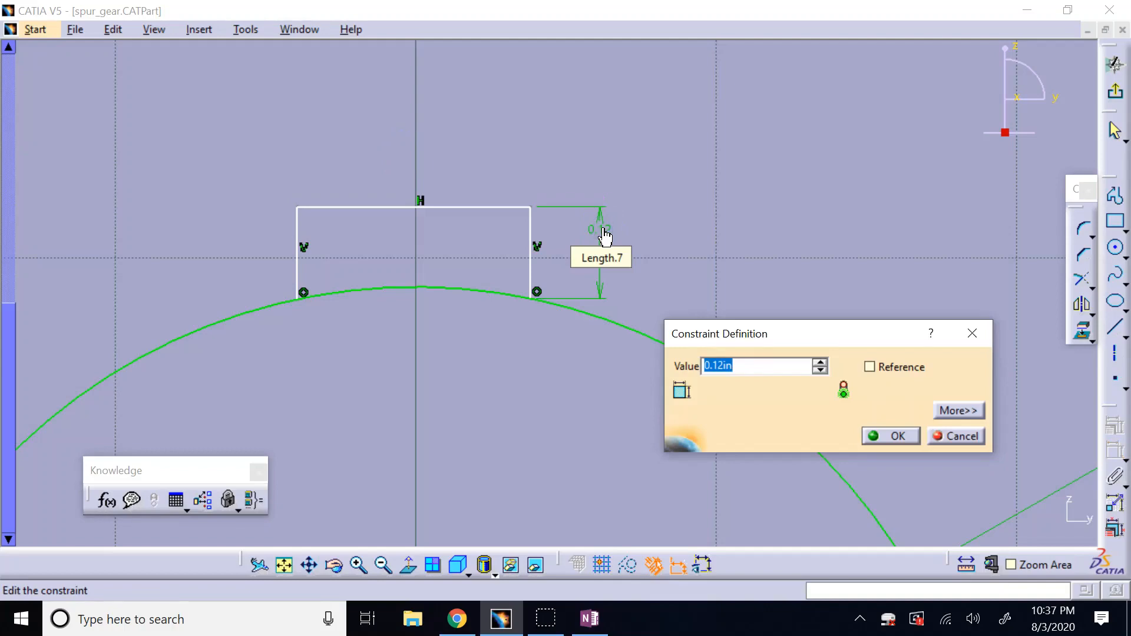
text(0.2)
key(Return)
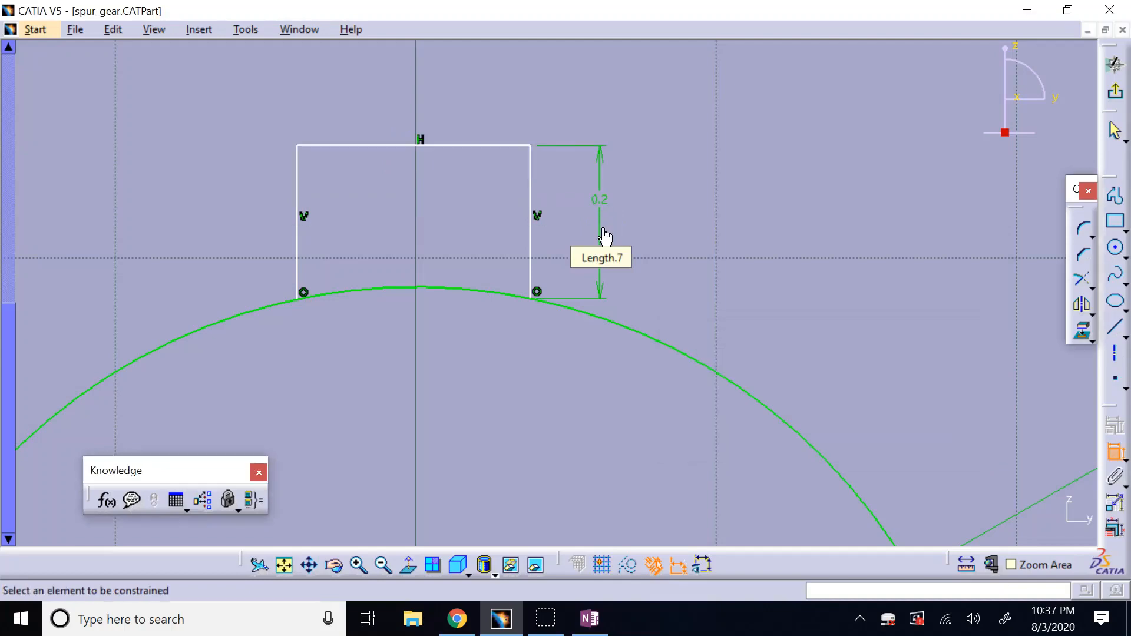
Dimension the keyway's horizontal top edge and set its width to 0.3 in
click(293, 567)
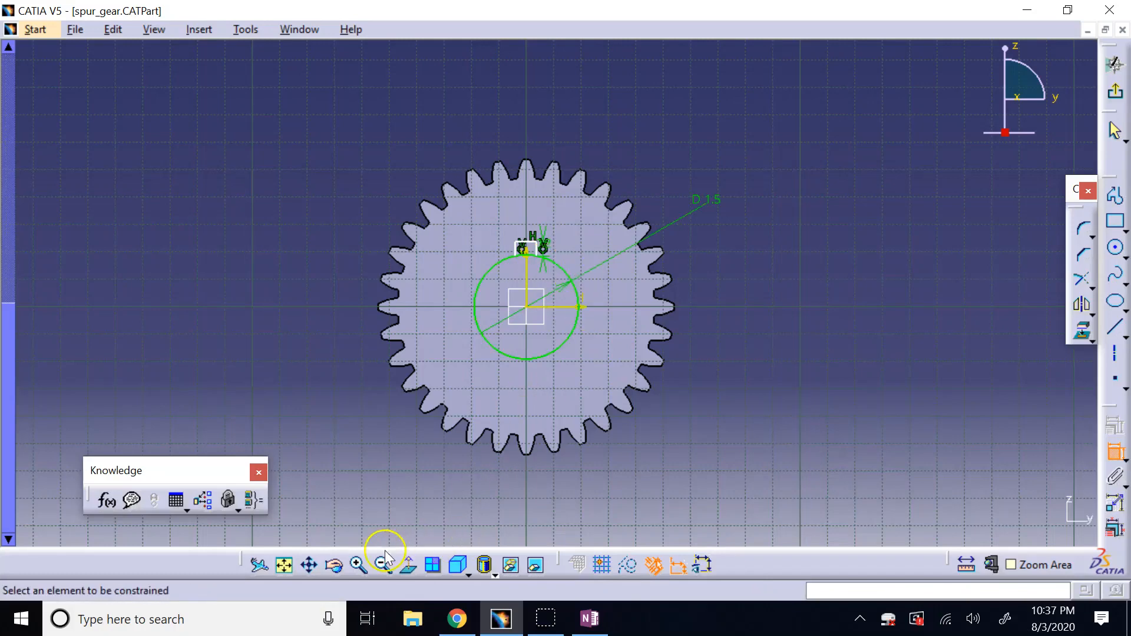
click(691, 566)
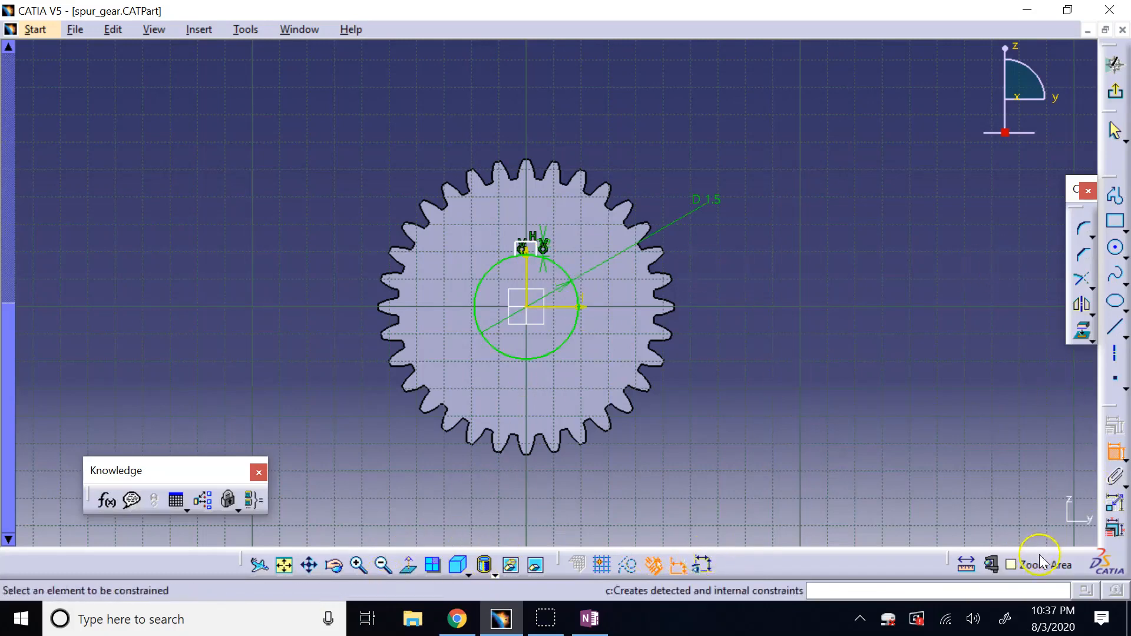
drag(493, 219, 588, 305)
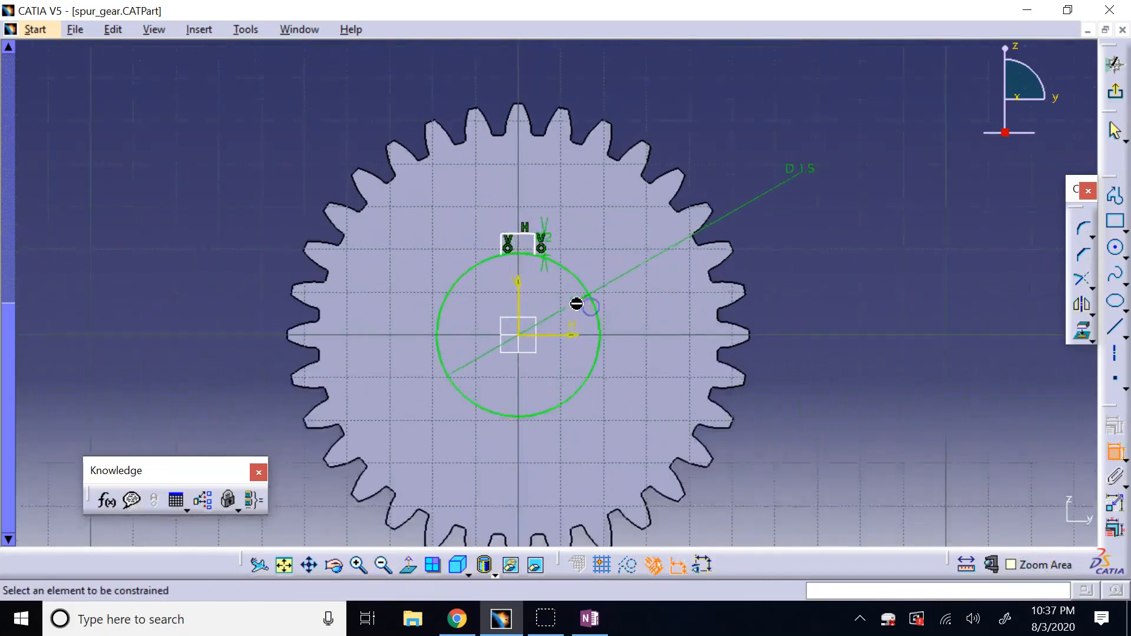
click(440, 177)
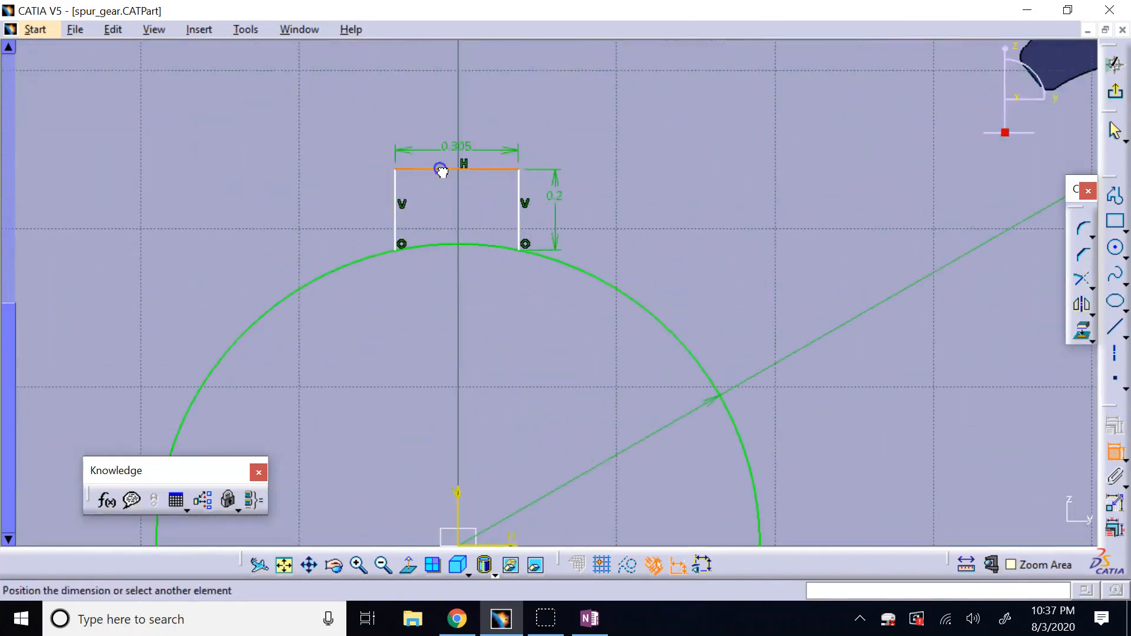
click(436, 140)
double_click(440, 150)
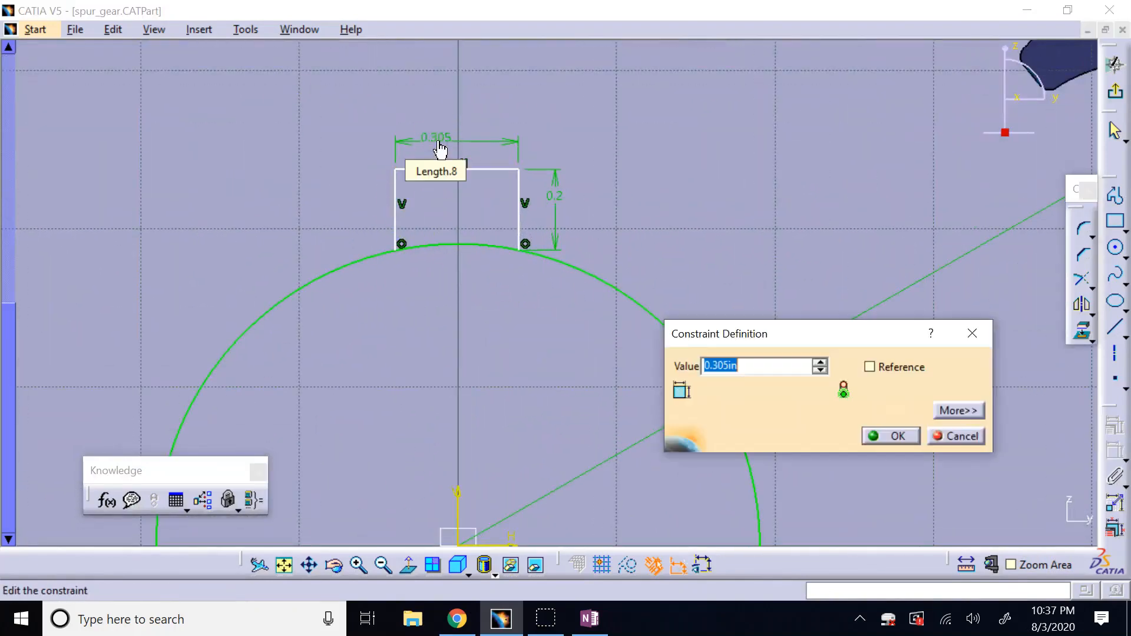
text(0.3)
key(Return)
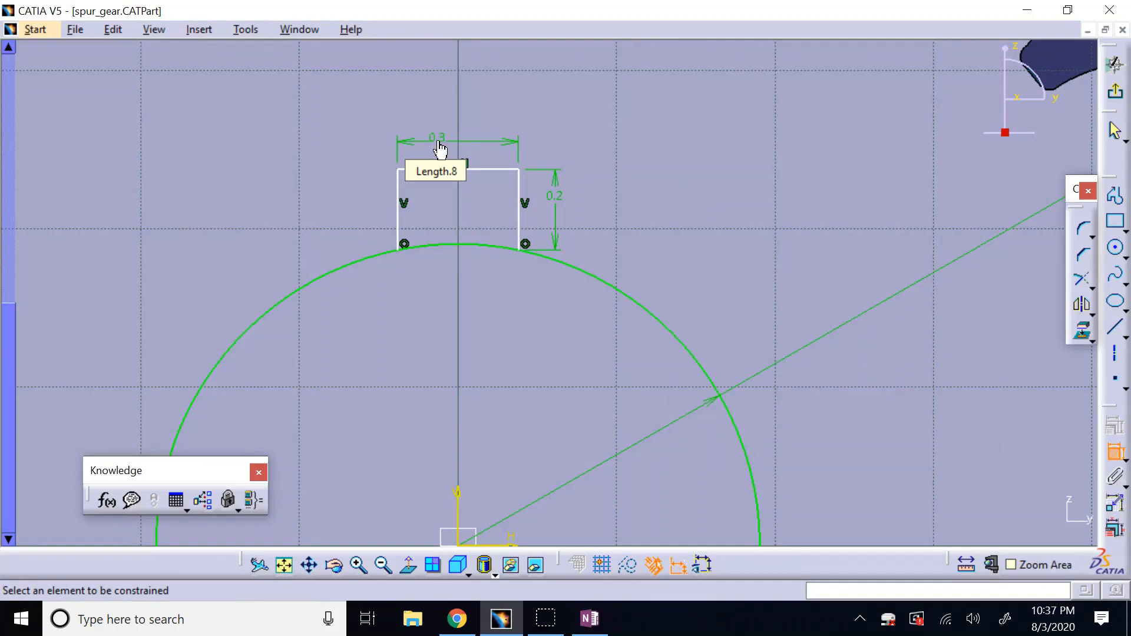
Dimension the keyway's right side from the vertical axis and set the distance to 0.15 in
click(520, 229)
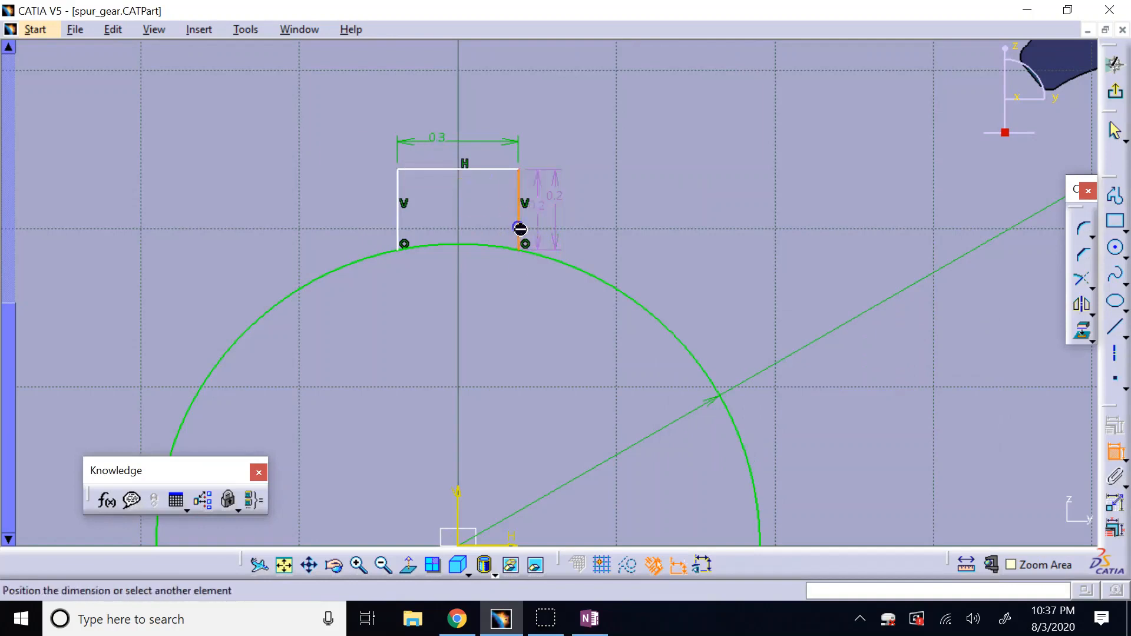
click(459, 511)
click(489, 355)
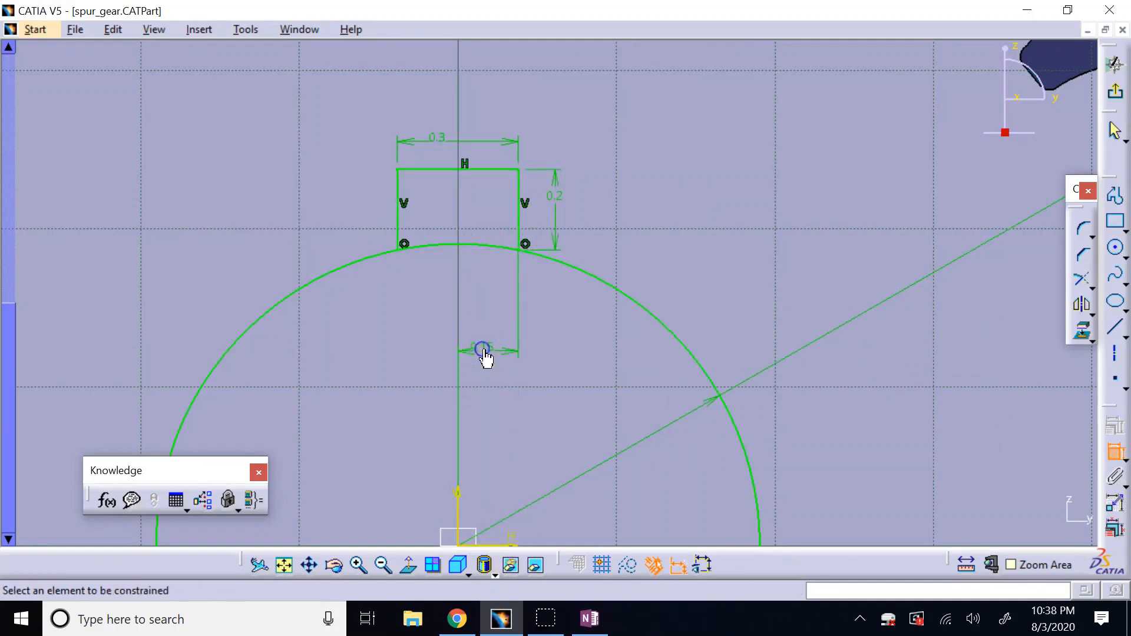
double_click(484, 356)
click(900, 438)
Trim away the bore circle's arc between the two keyway sides and exit the sketch
click(1092, 287)
click(1042, 302)
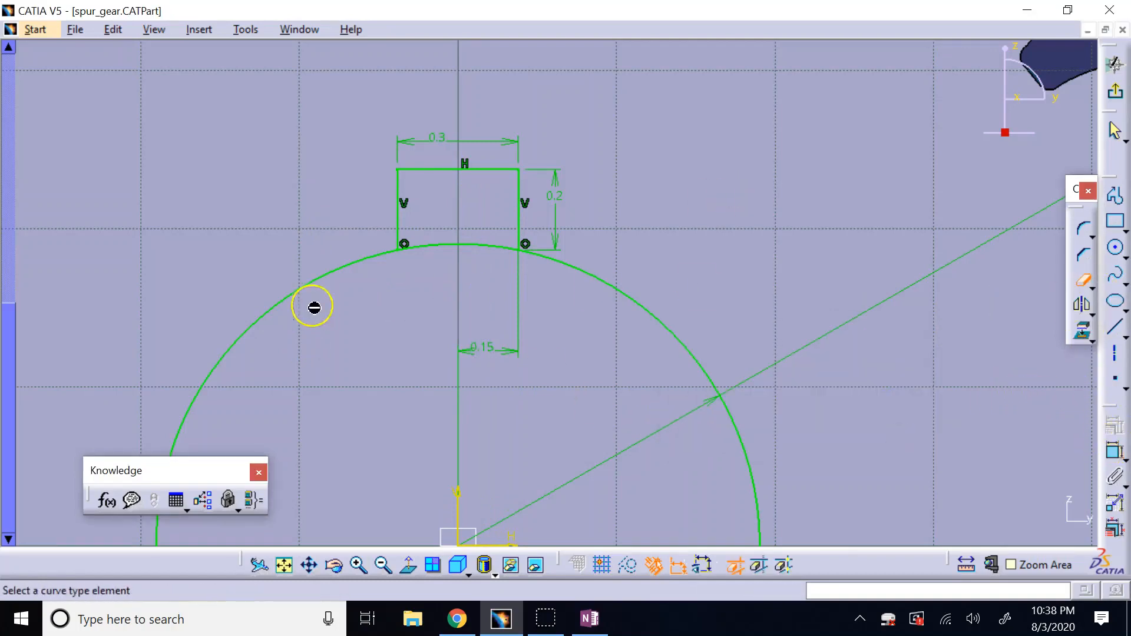
click(435, 254)
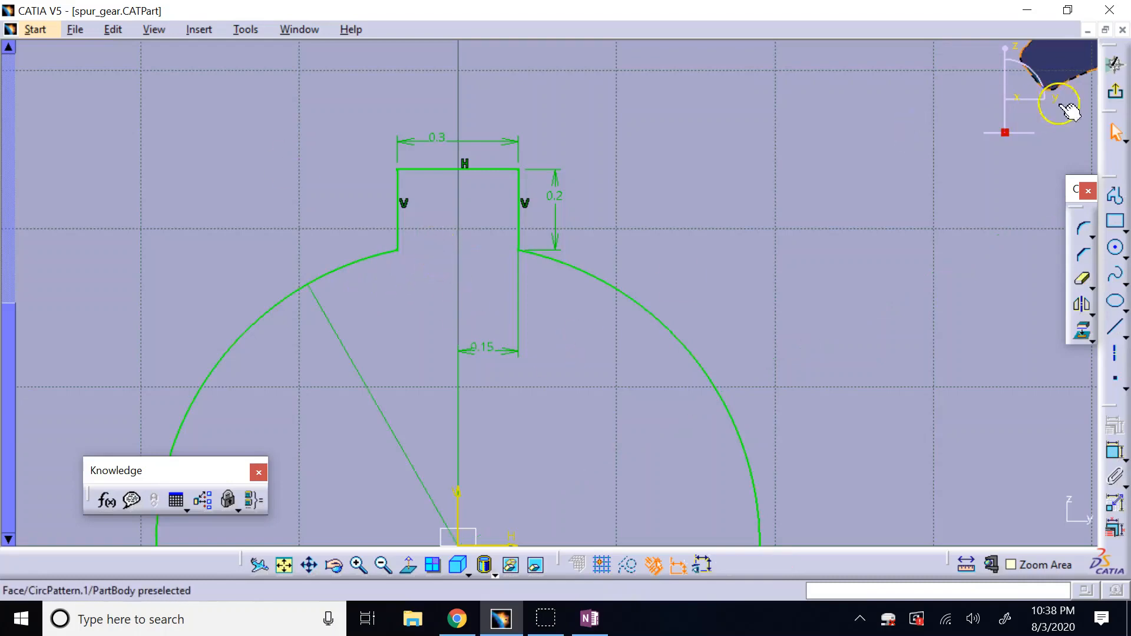
click(1118, 94)
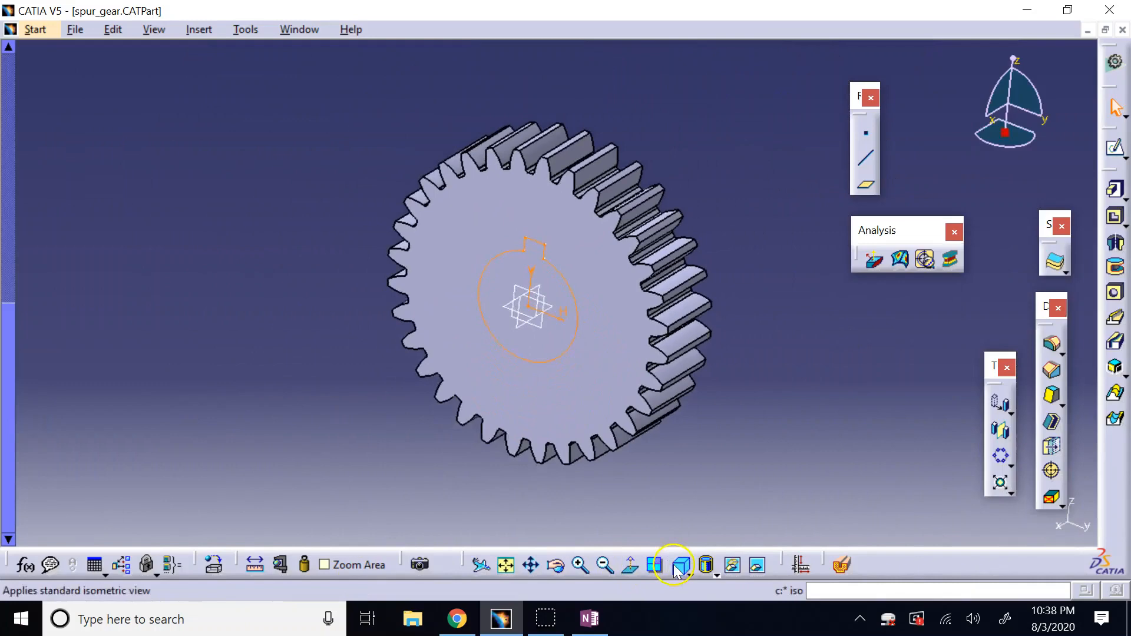
Cut the bore and keyway profile into the gear as a 1 in deep pocket
click(676, 567)
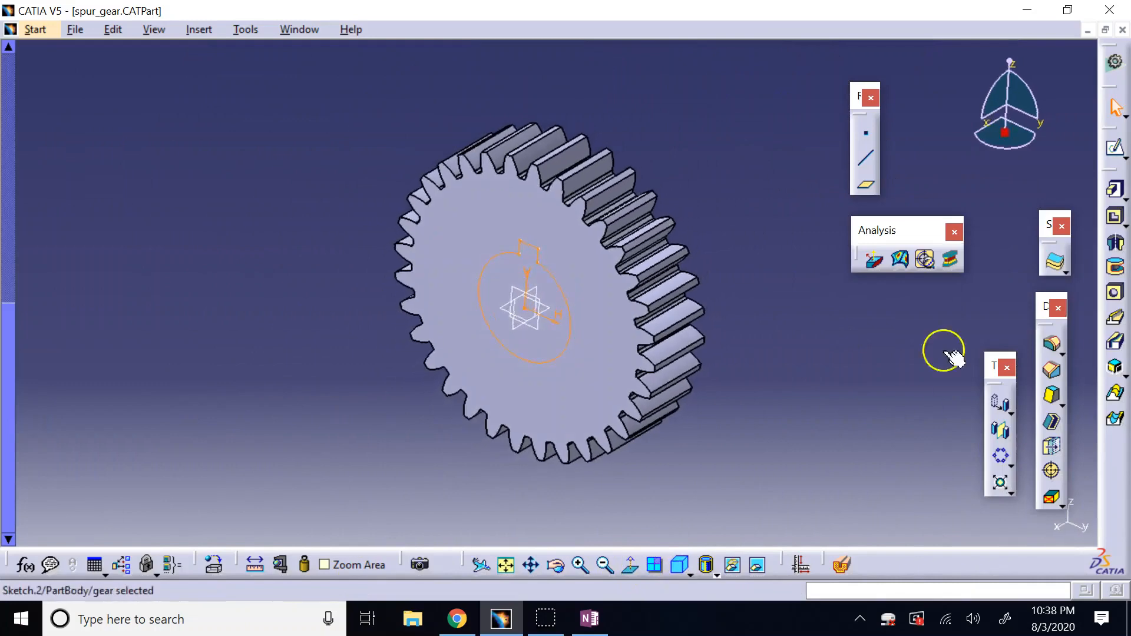
click(1115, 216)
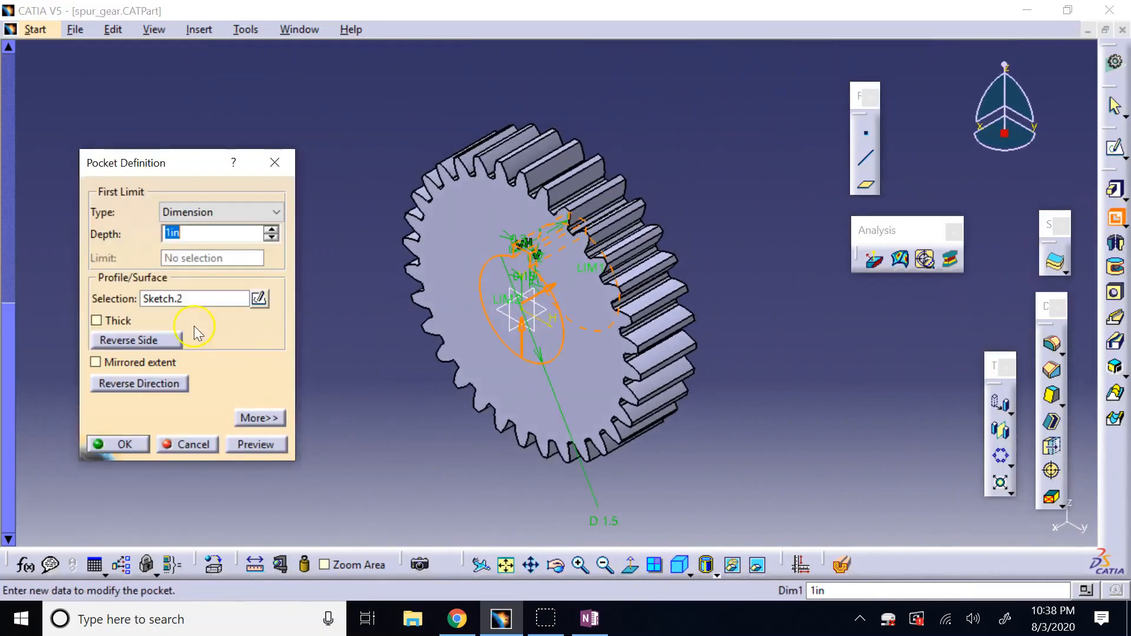
click(124, 444)
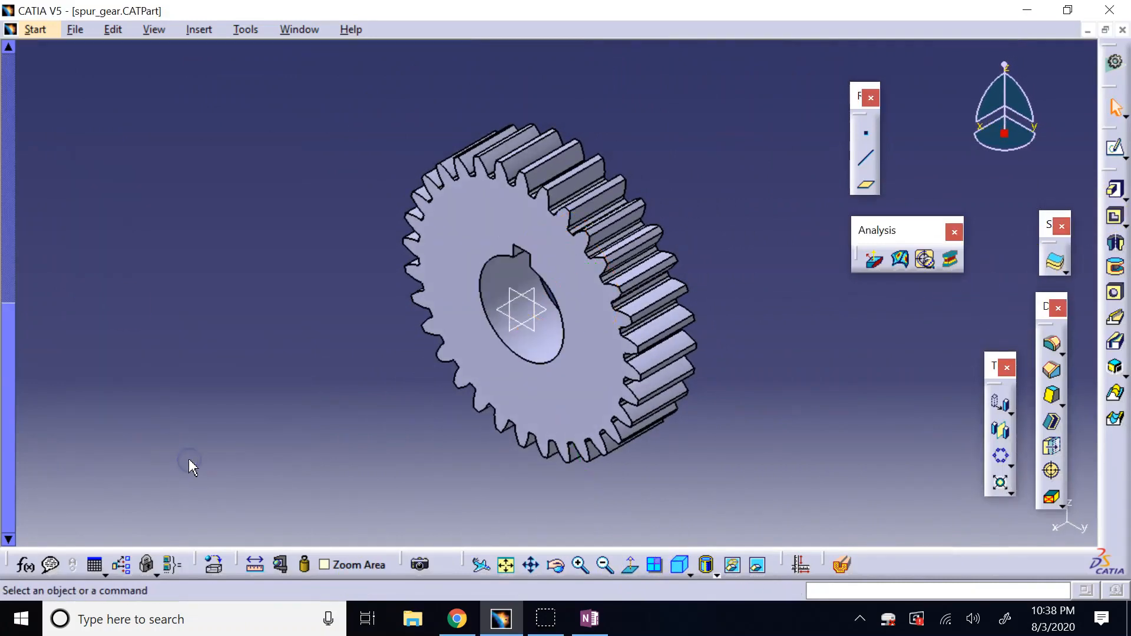
click(555, 566)
drag(441, 511, 545, 344)
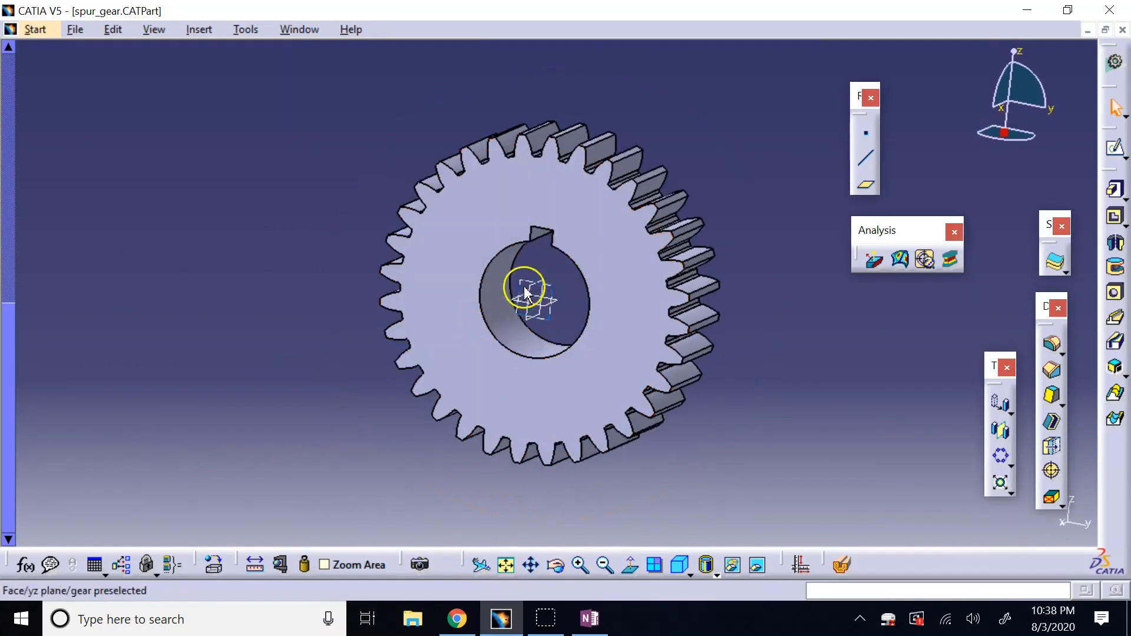
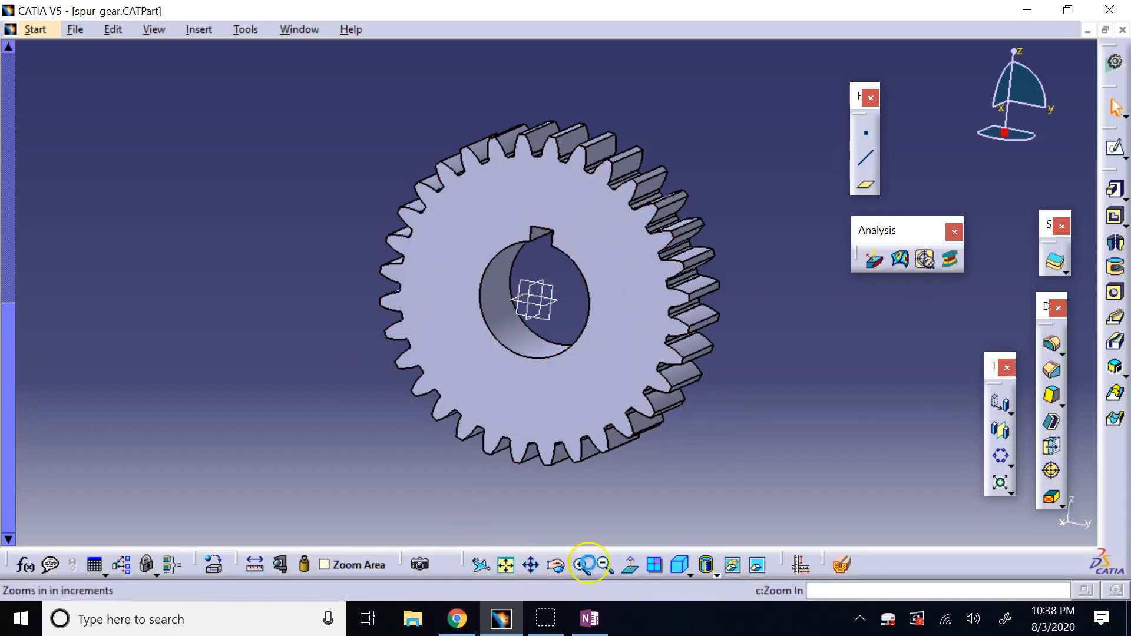
click(678, 567)
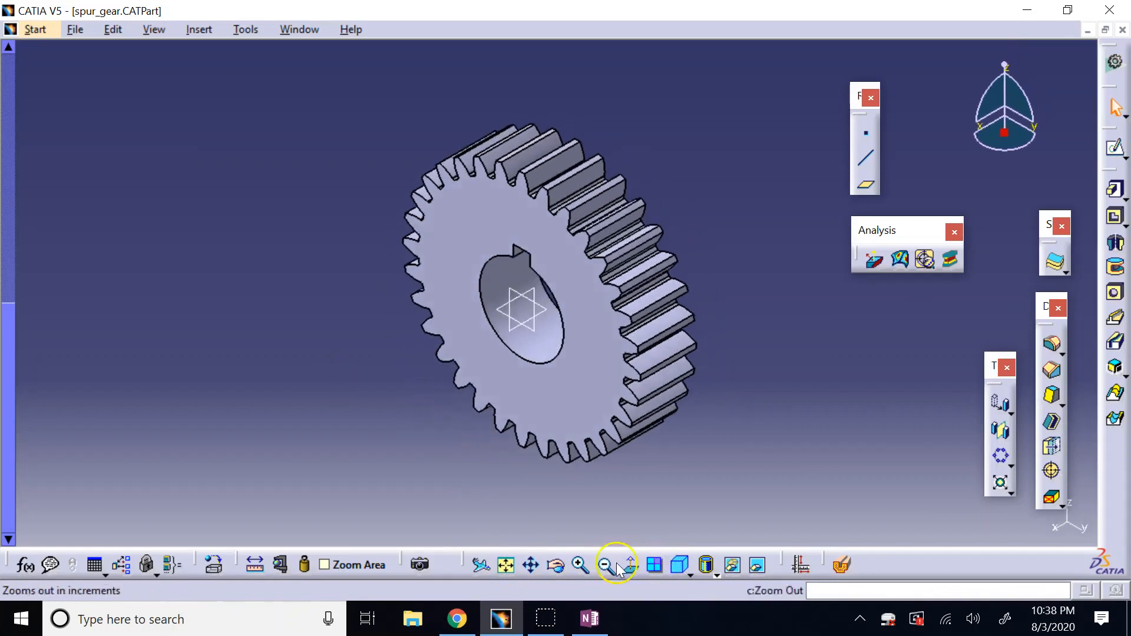
Apply the Steel material from the metal catalog to the gear's PartBody
click(217, 565)
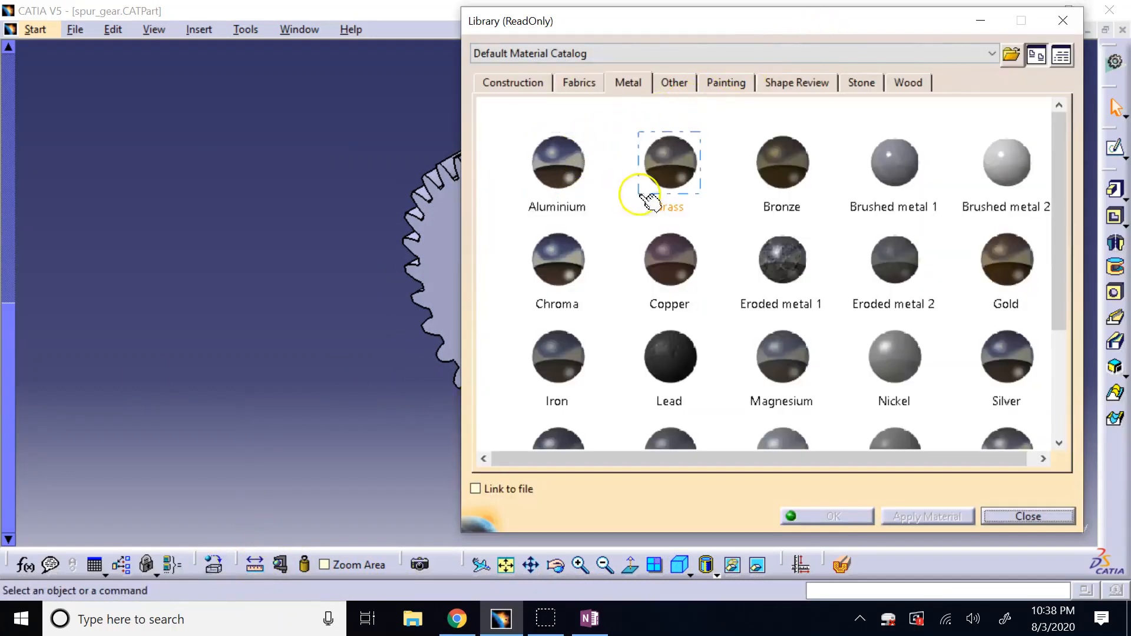
scroll(1048, 367, down, 5)
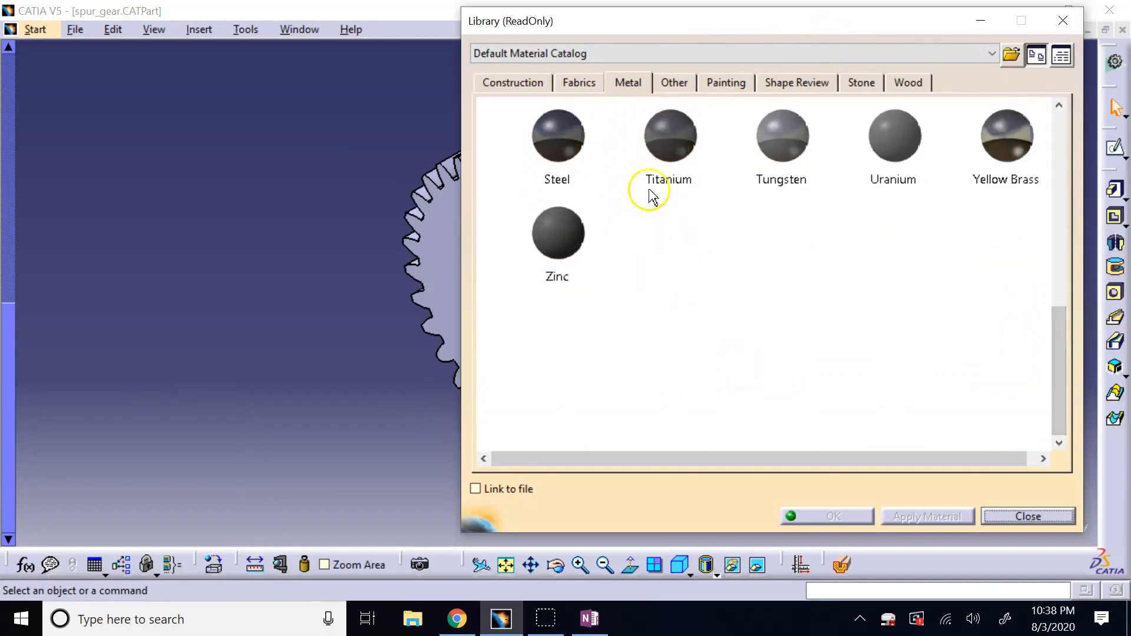
click(561, 145)
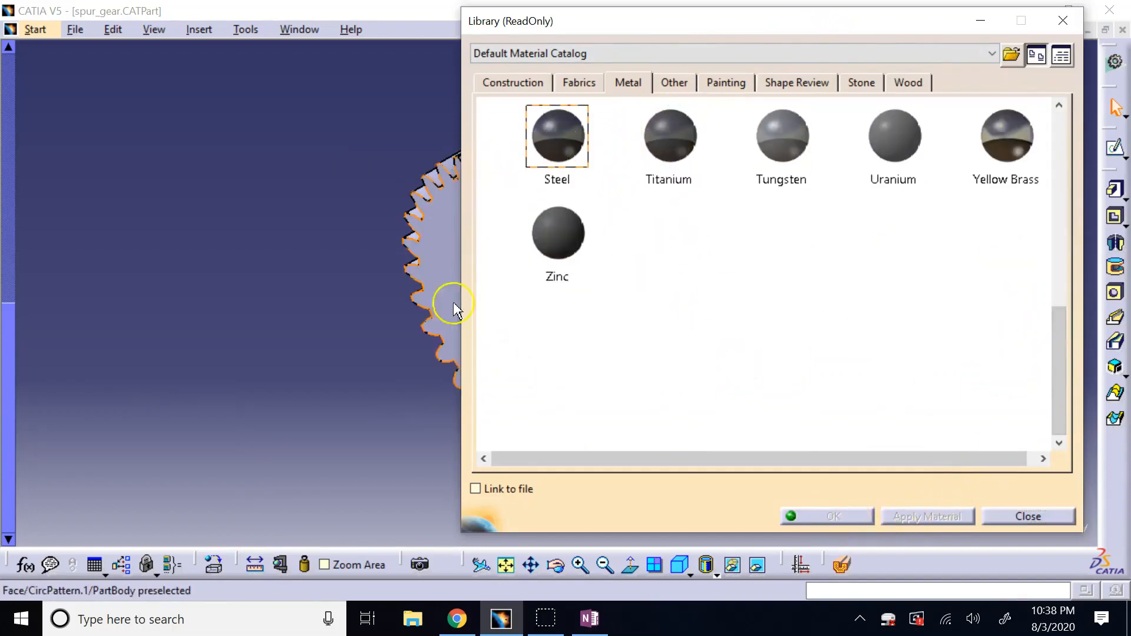
click(16, 83)
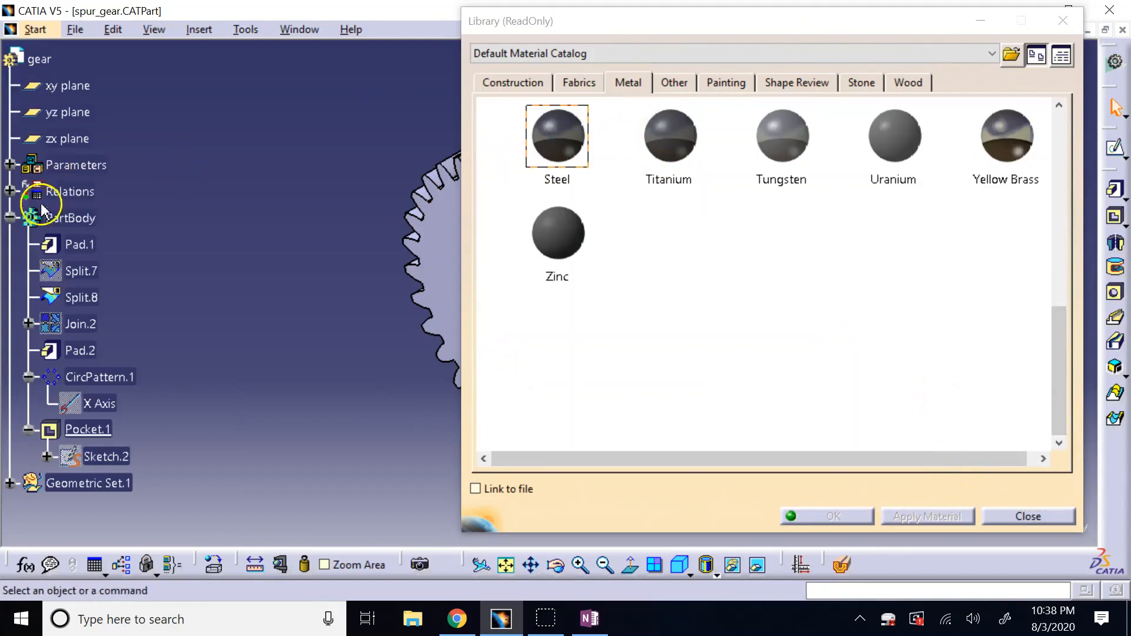
click(10, 218)
click(42, 217)
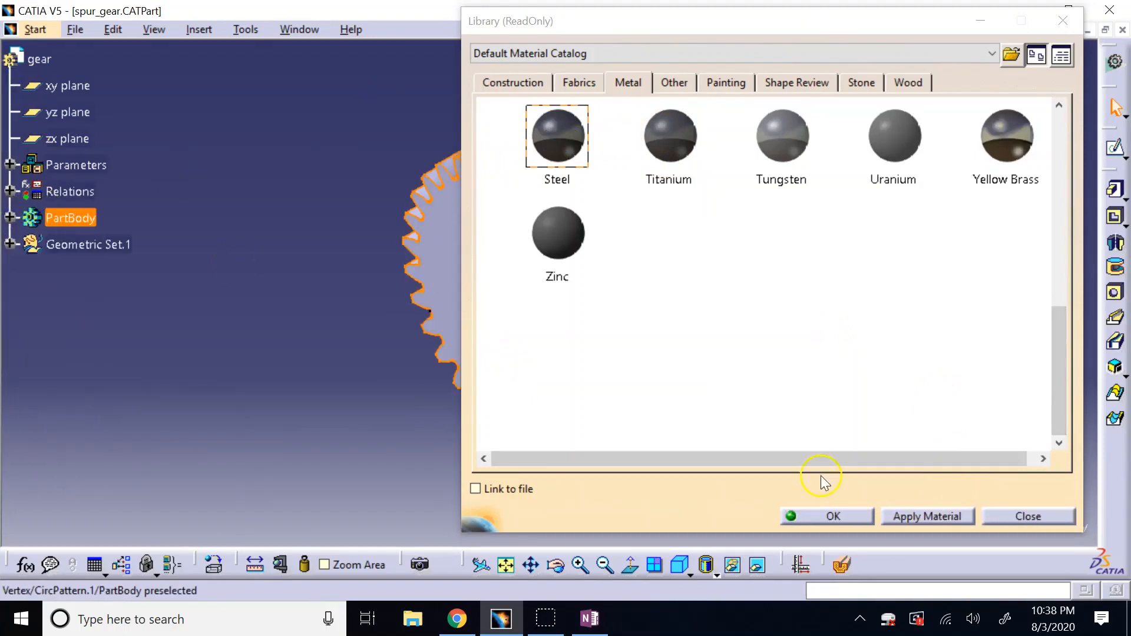
click(863, 516)
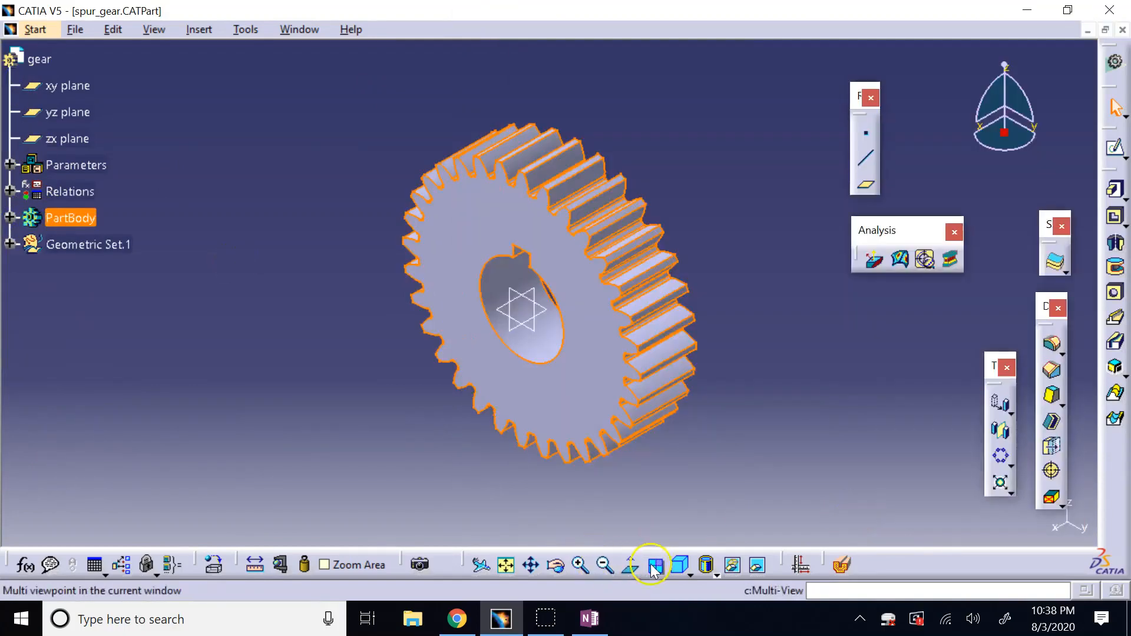
Switch the display mode to shading with material and clear the selection
click(717, 576)
click(721, 536)
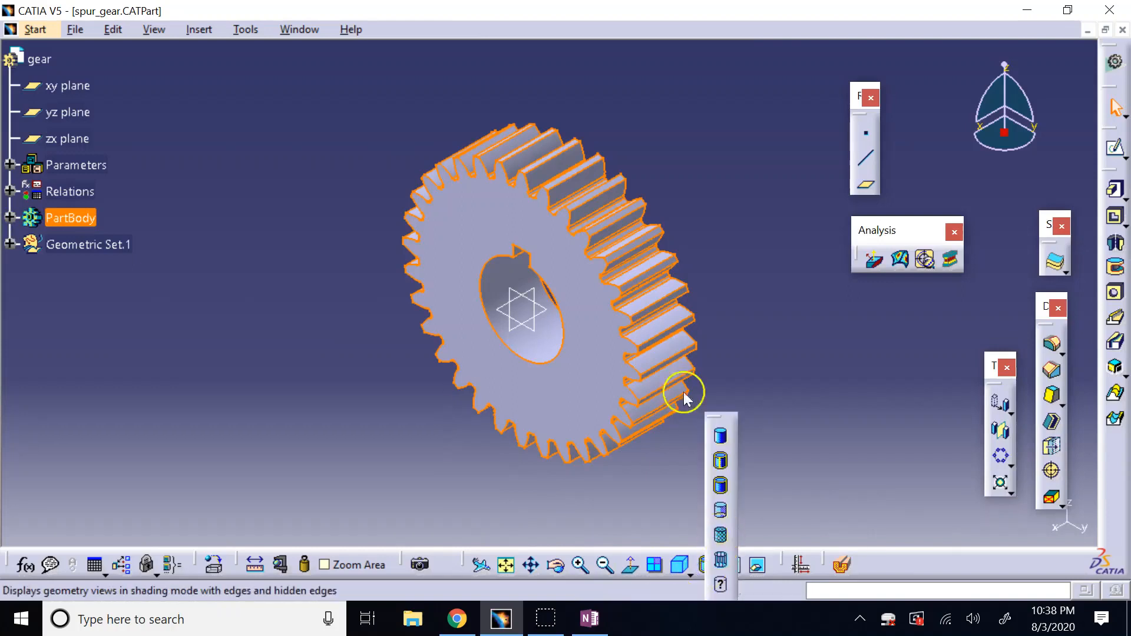
click(724, 270)
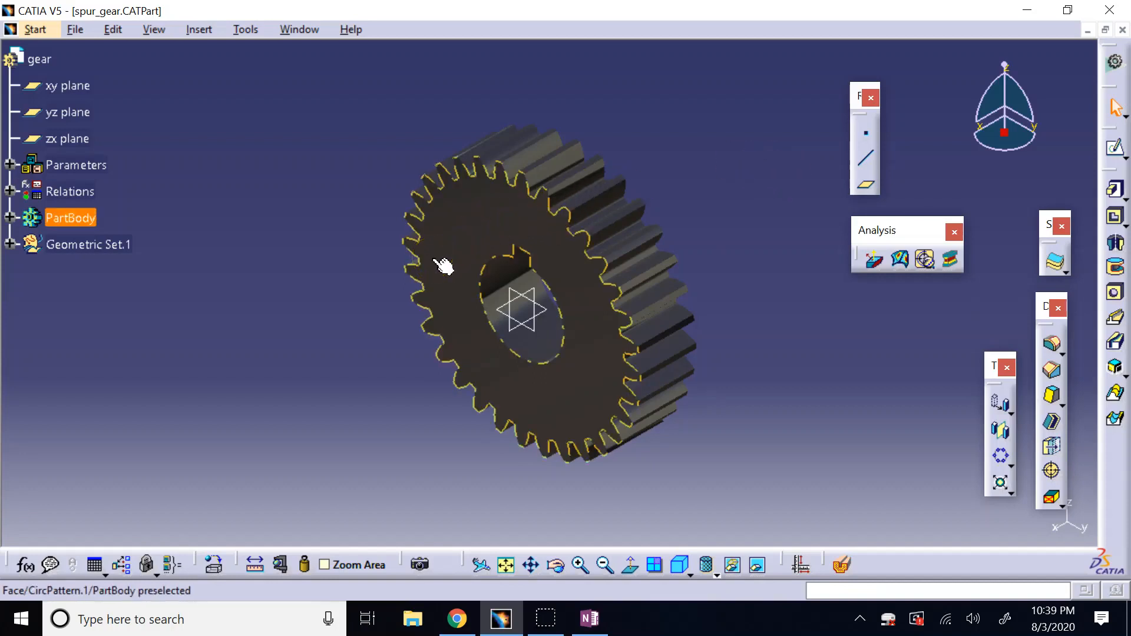
click(135, 486)
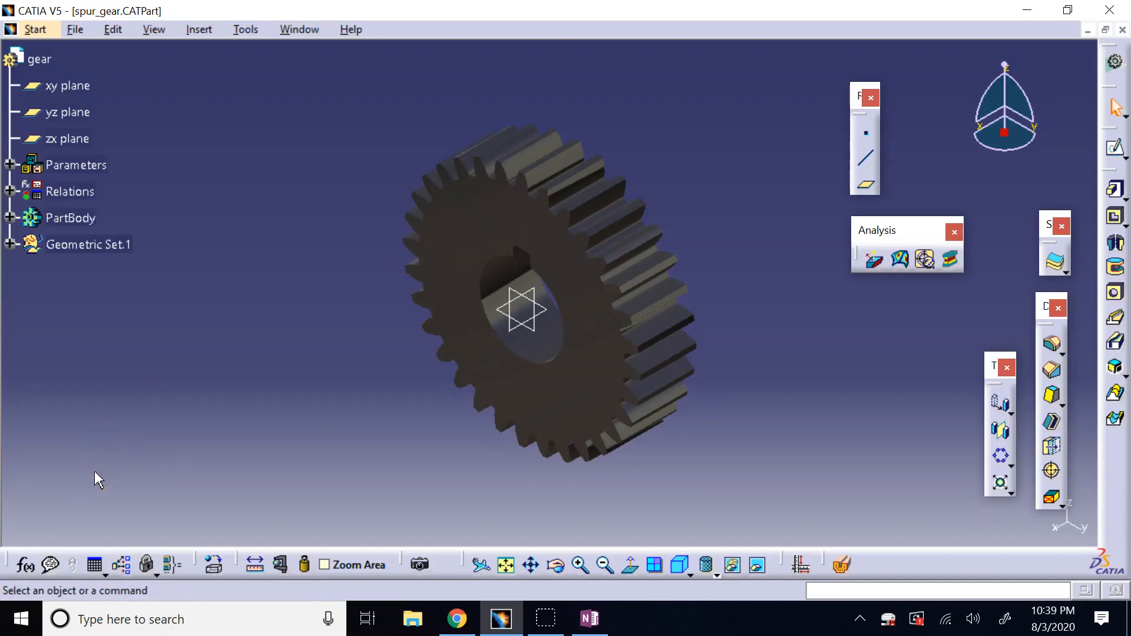
click(557, 567)
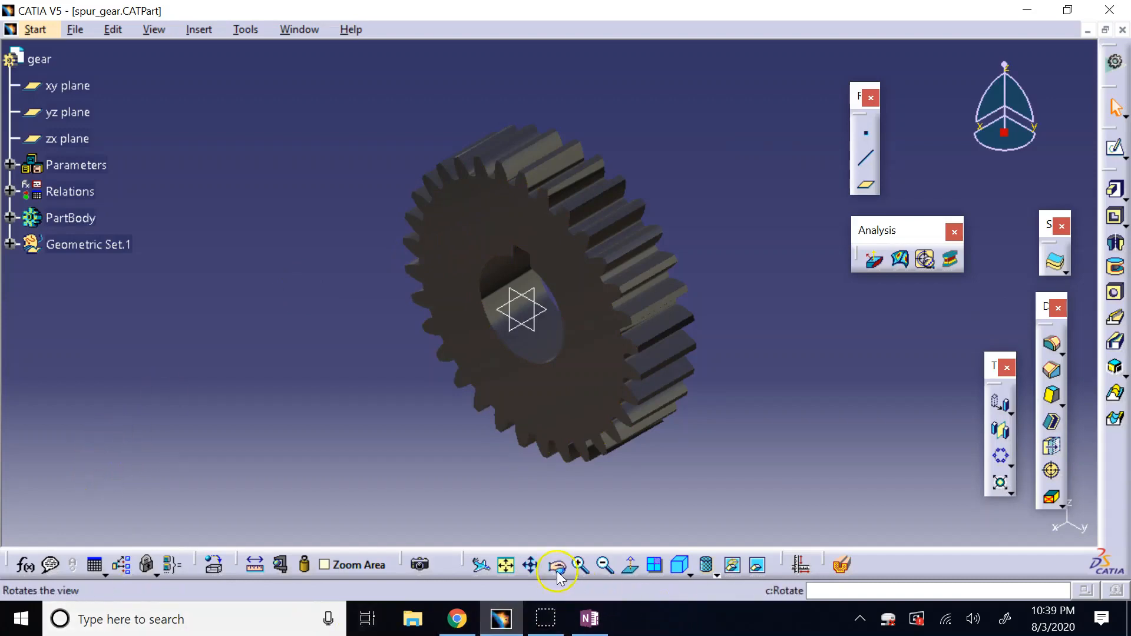
drag(306, 260, 283, 406)
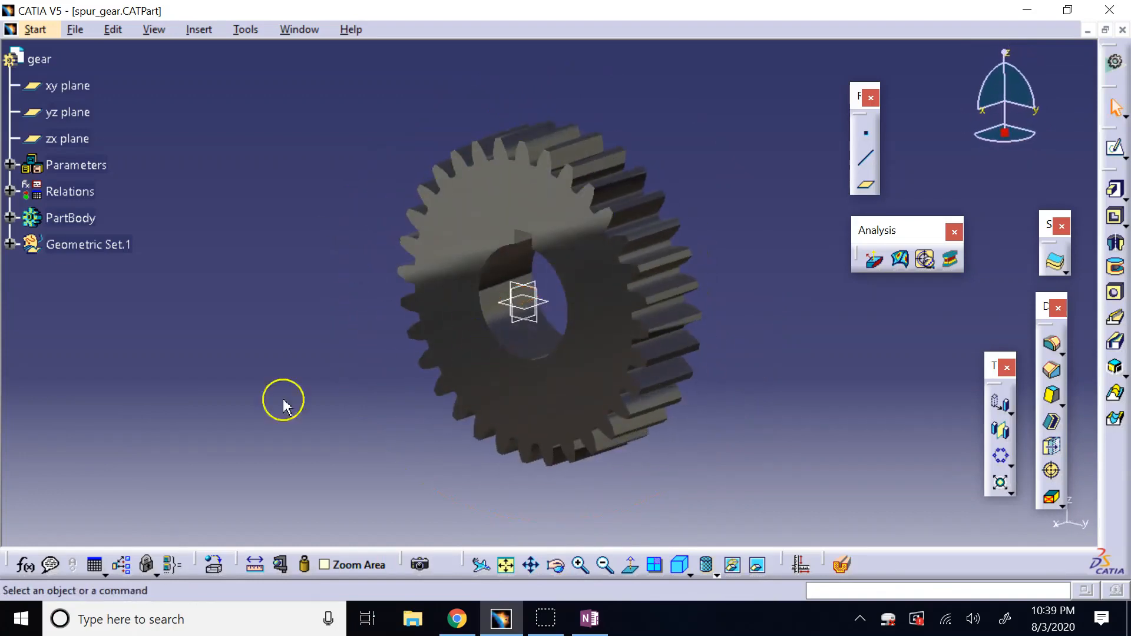